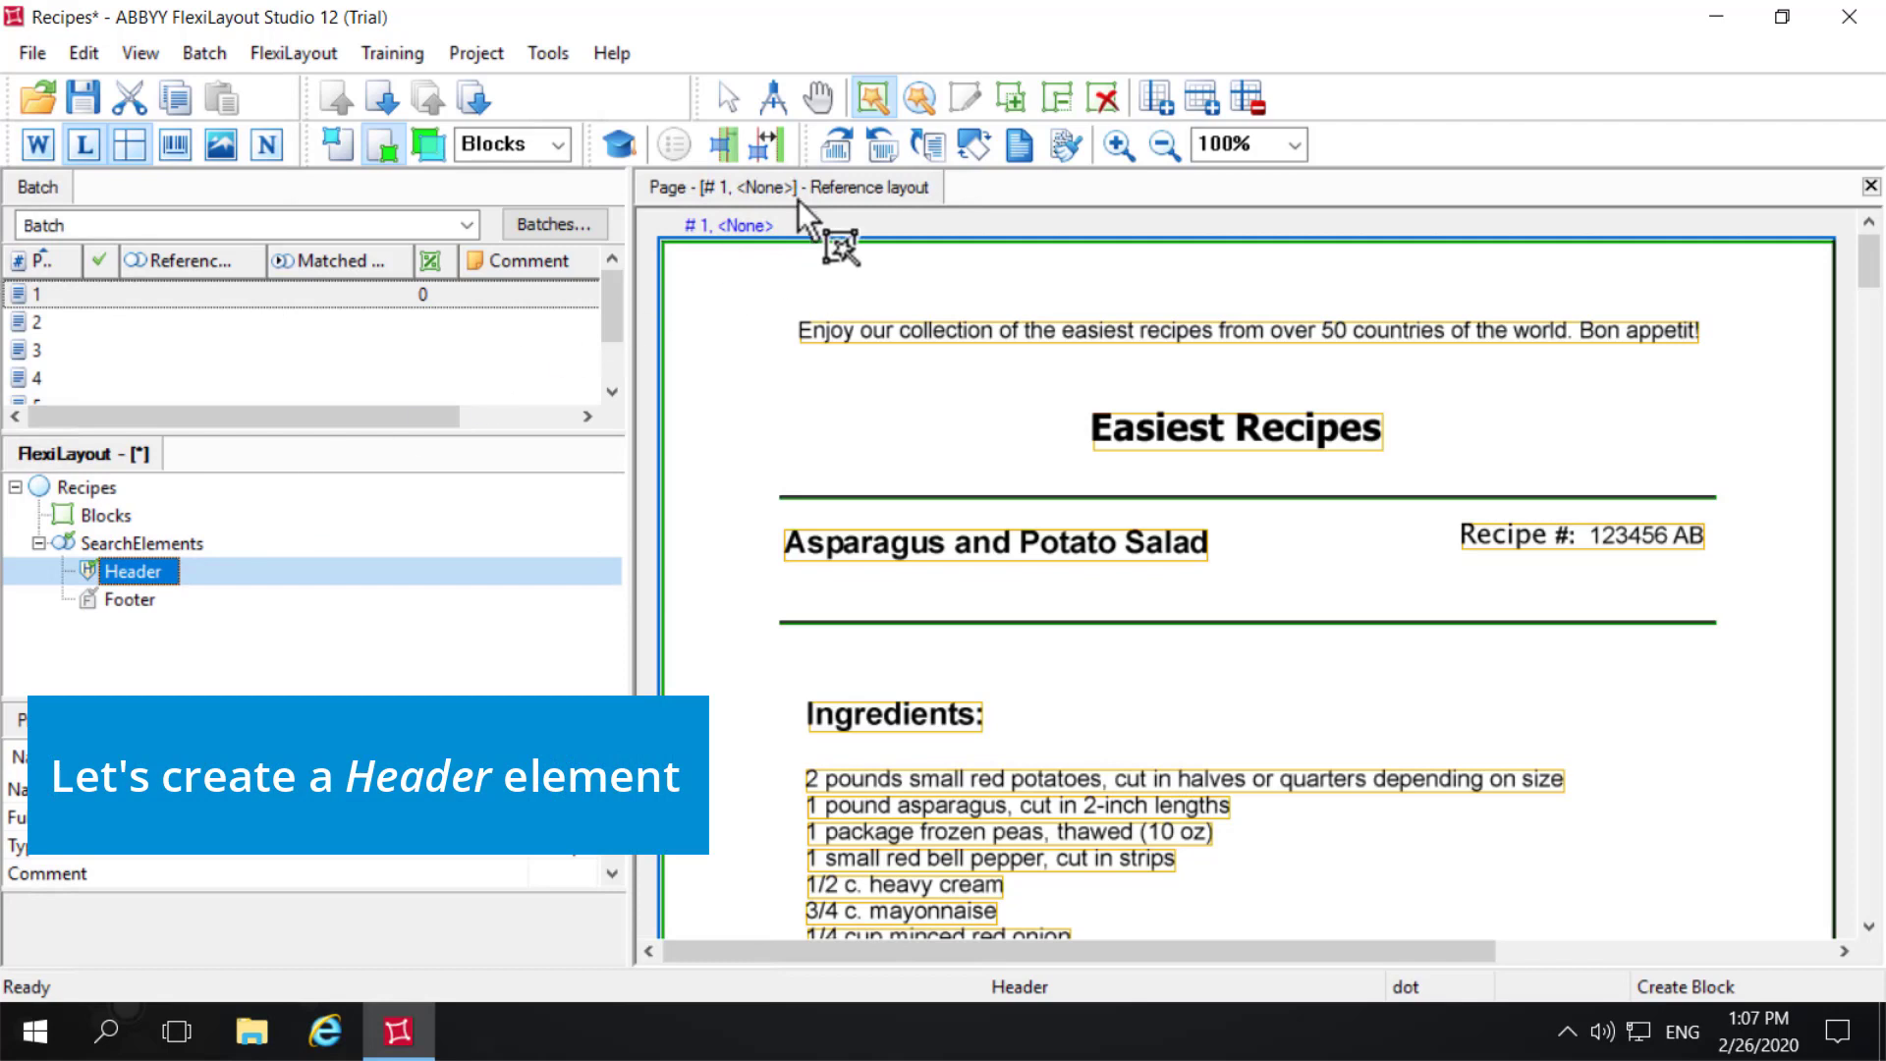
- Create a Static Text element from the "Easiest Recipes" title on page 1, keeping 20% parameters flexibility
click(918, 97)
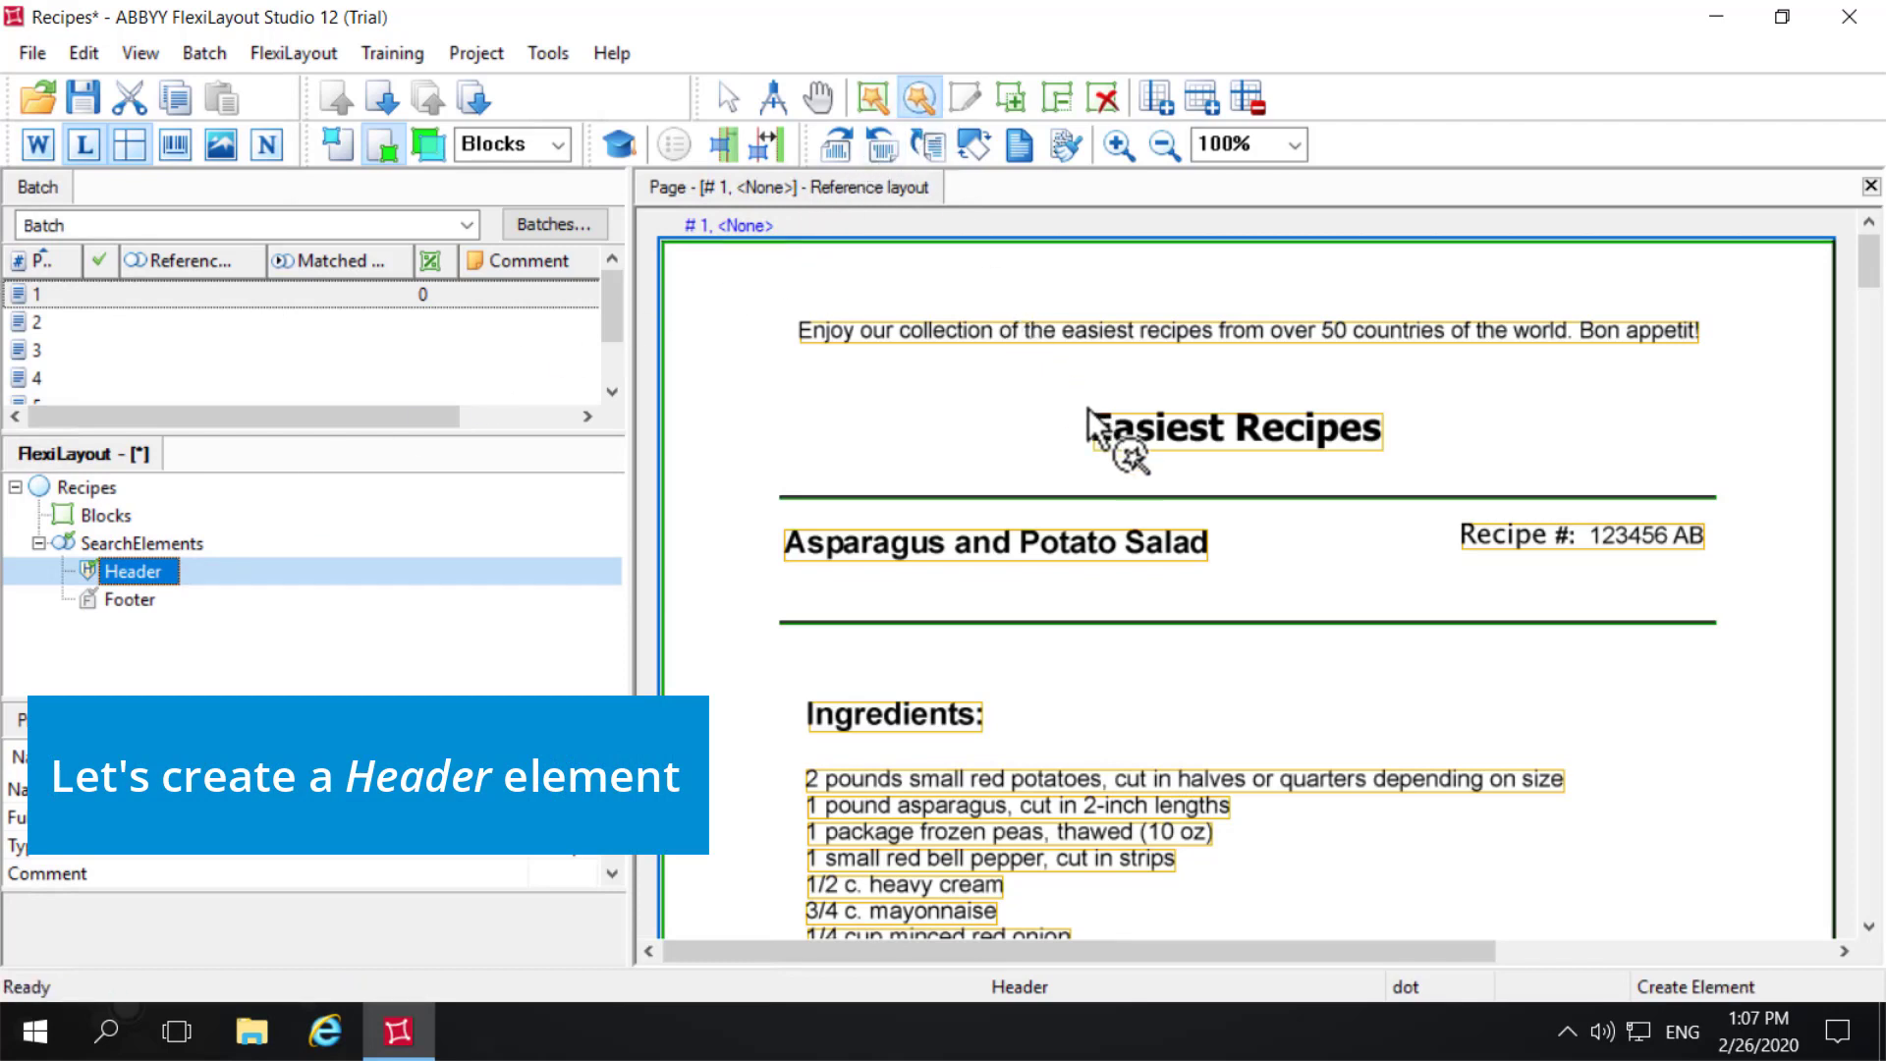
drag(1087, 407, 1402, 475)
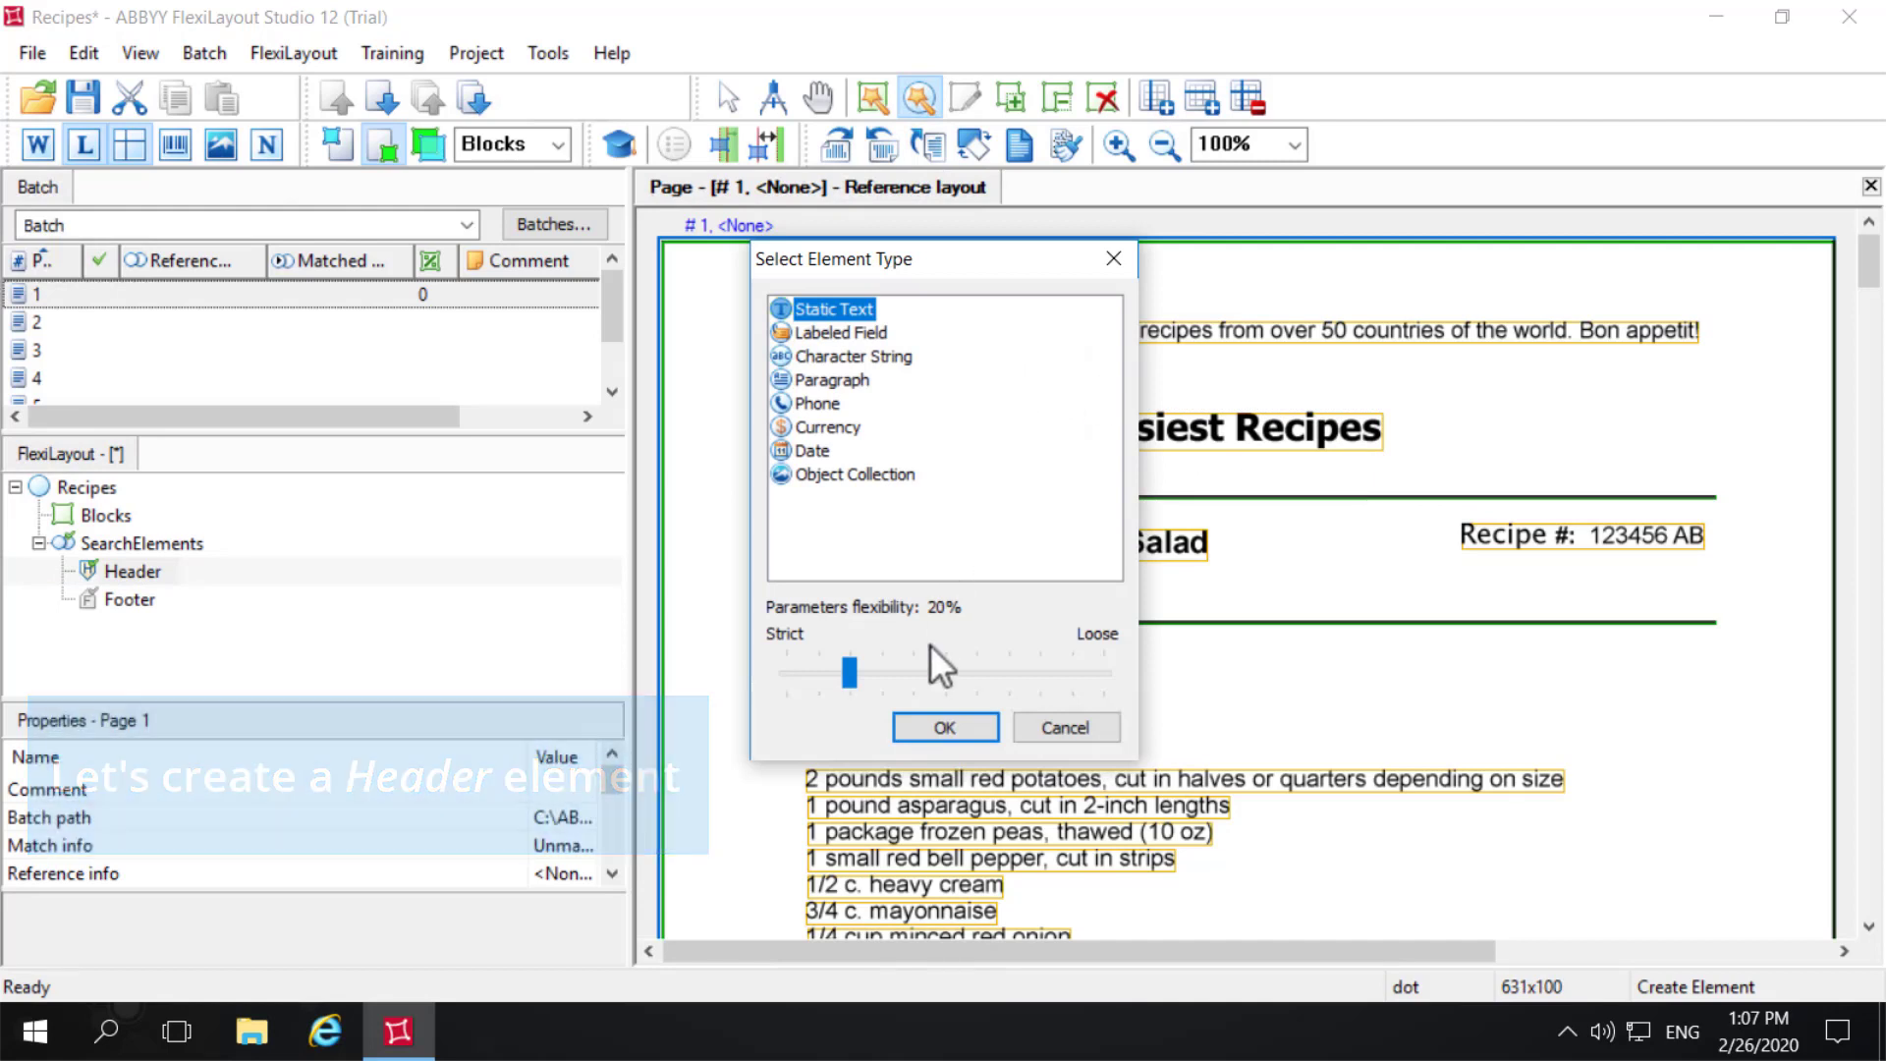
click(944, 727)
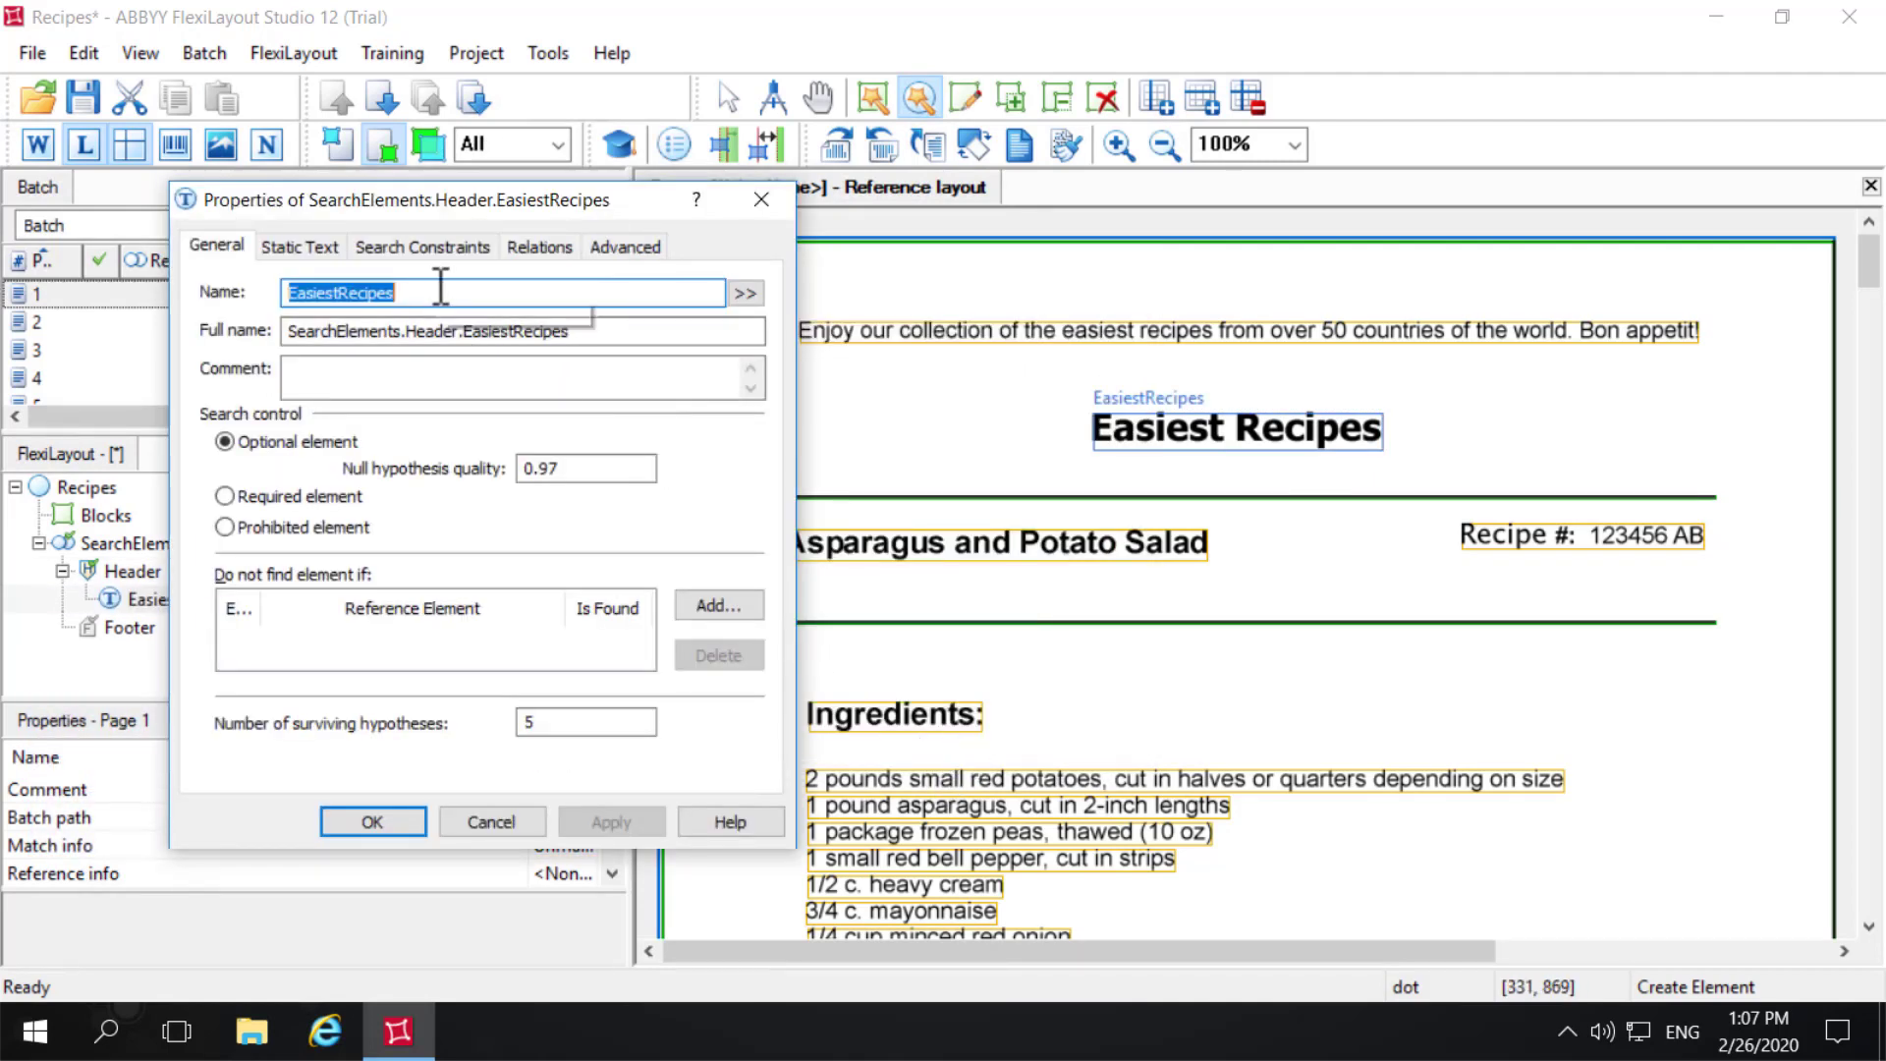
- Name the new static text element FormHeader and make it a required element
key(BackSpace)
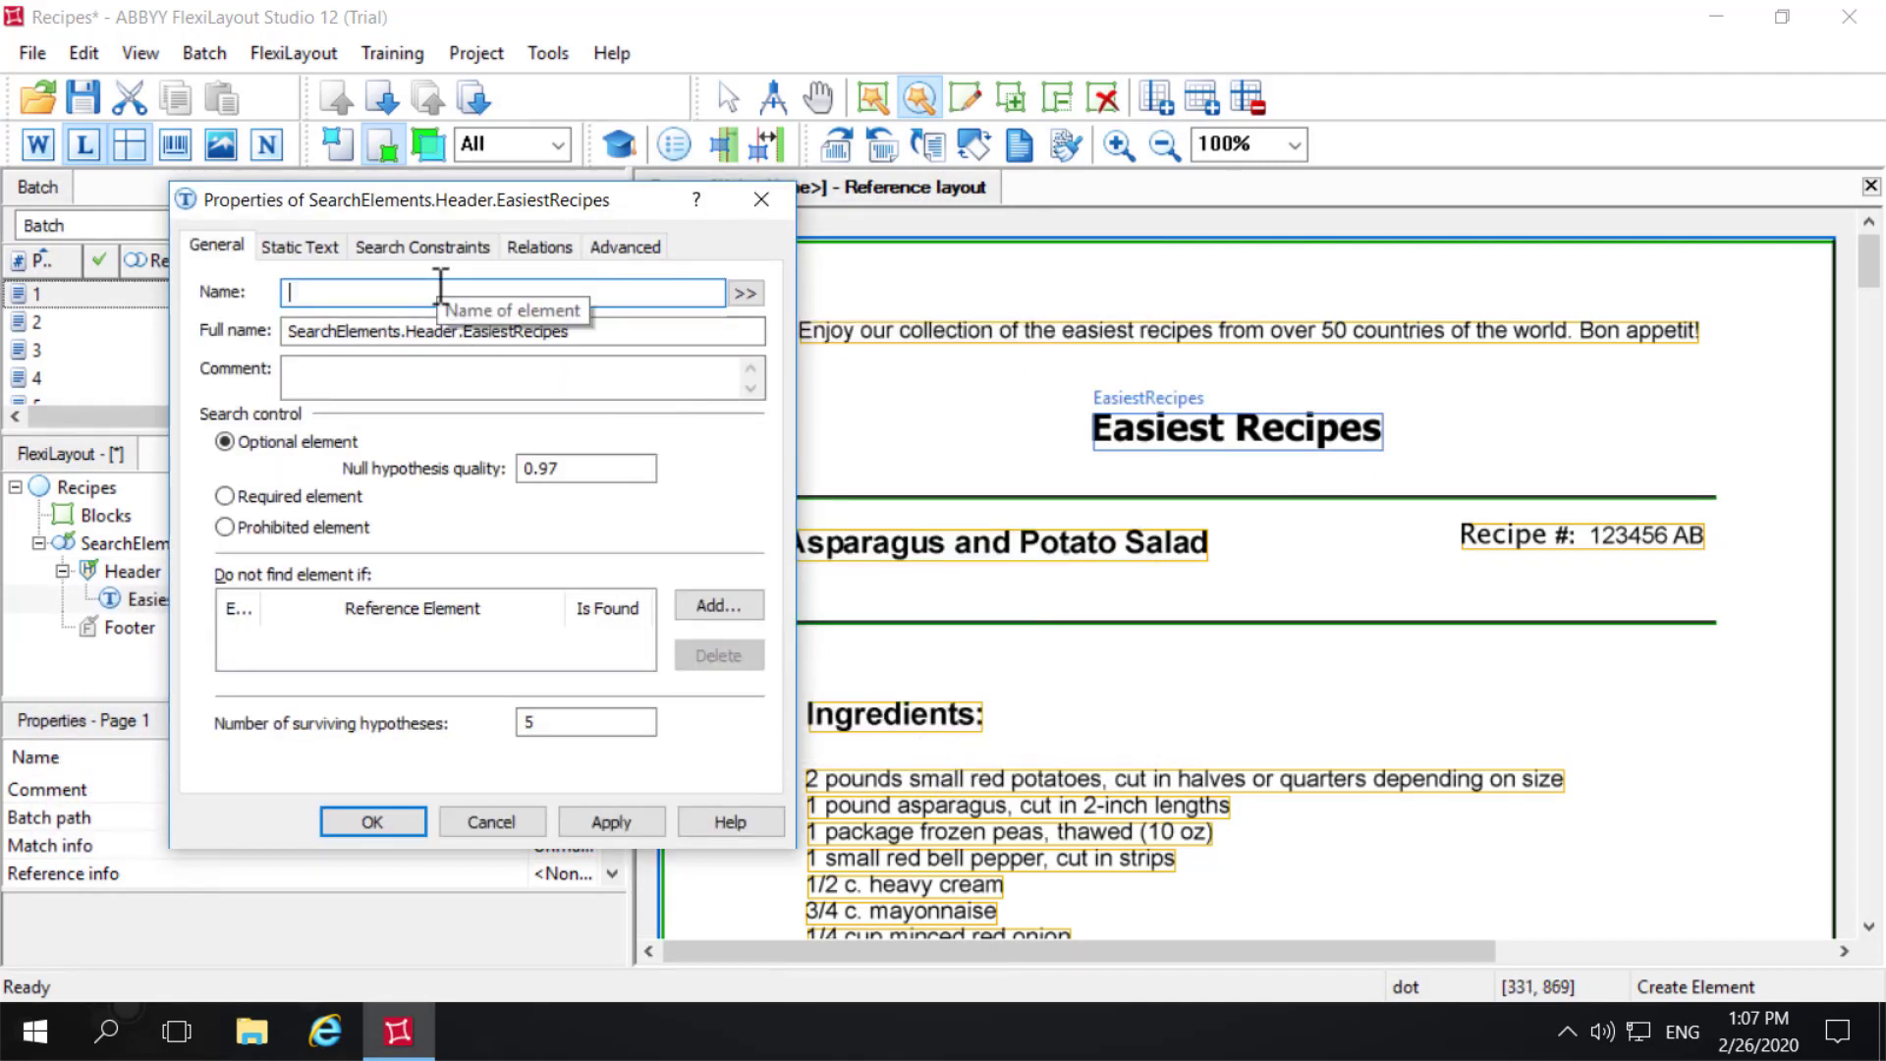
text(FormHeader)
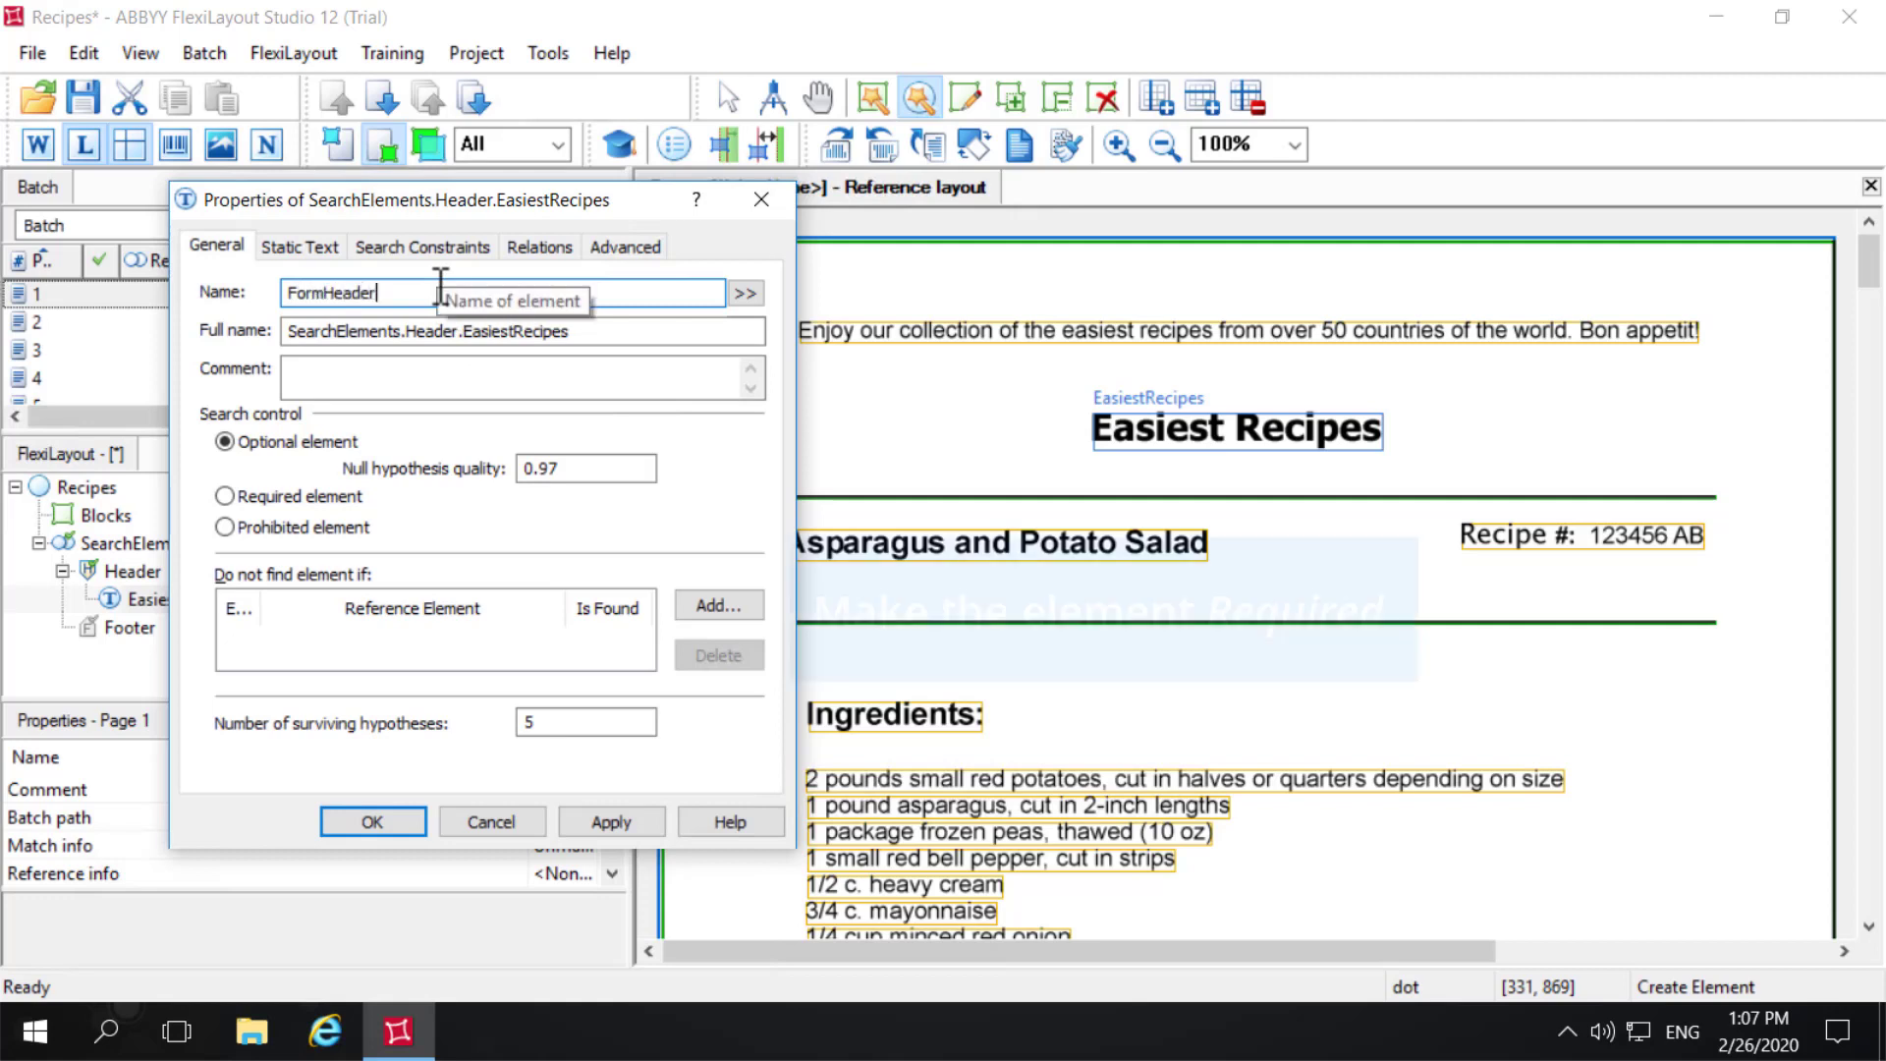
click(224, 495)
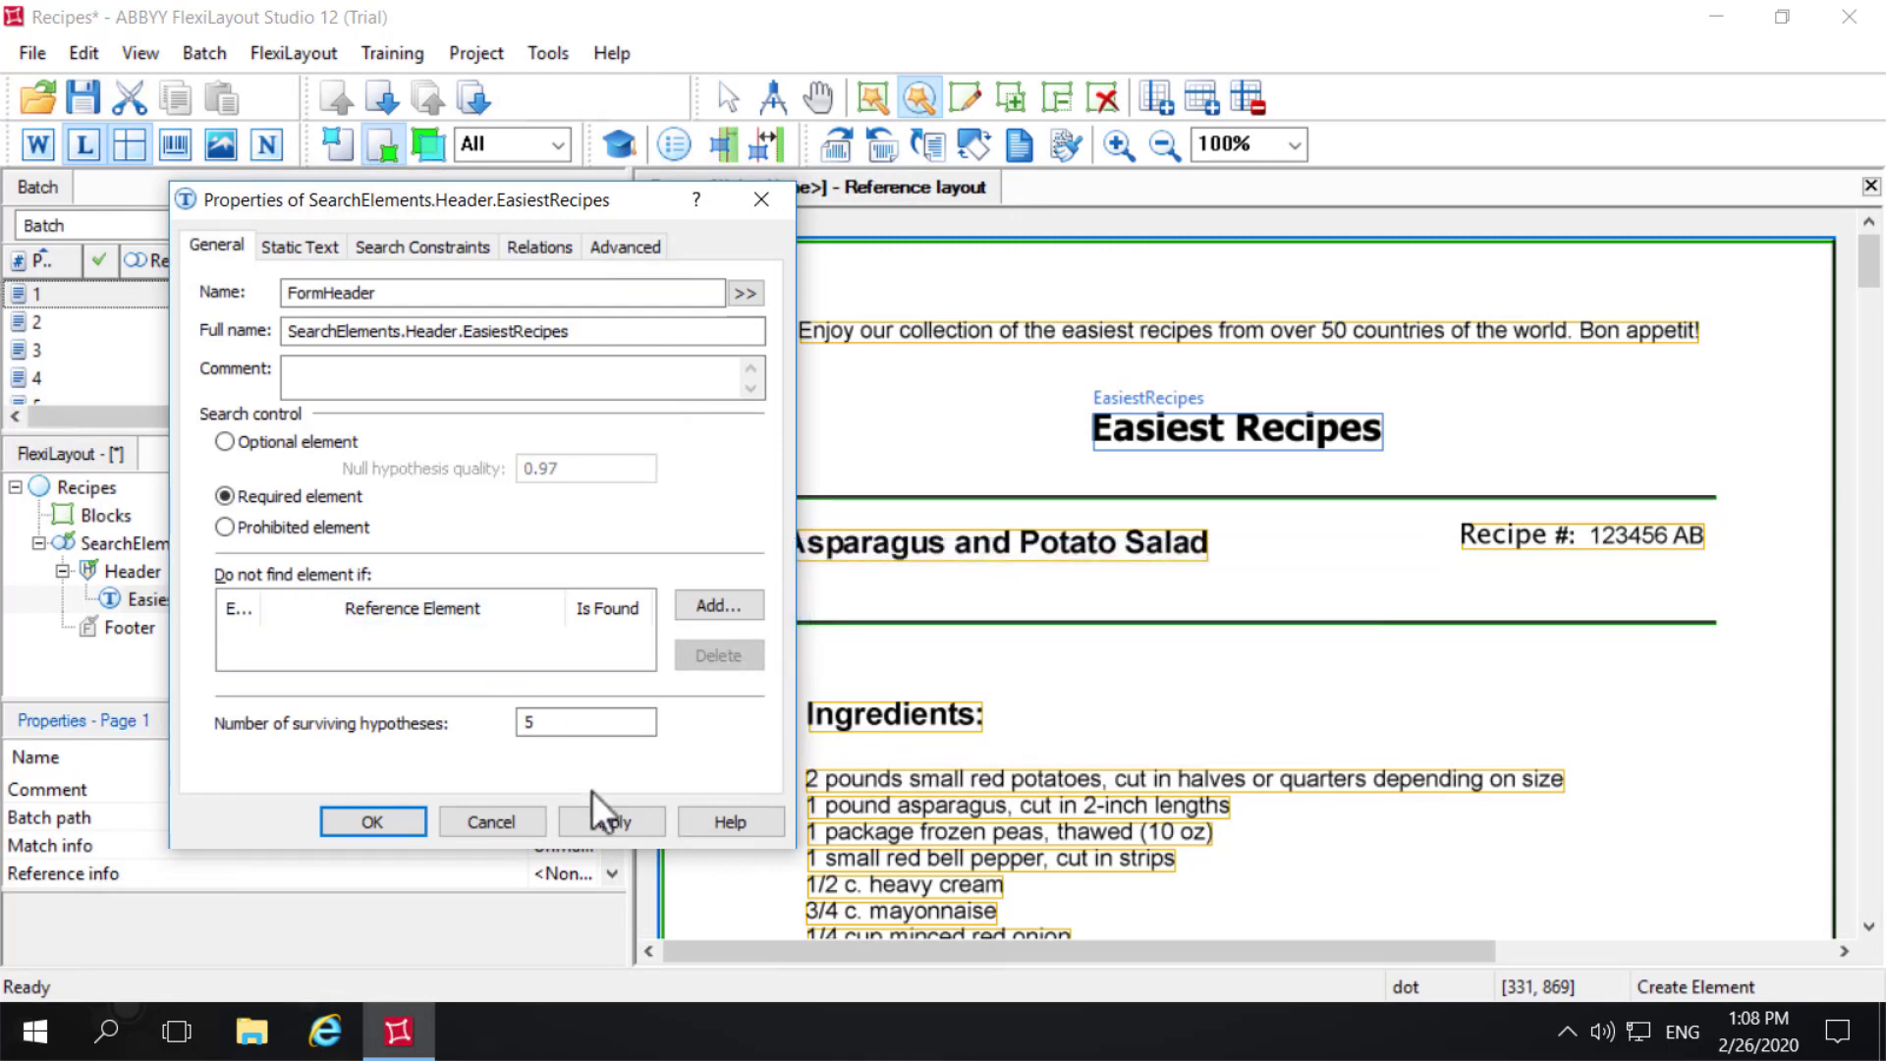
click(609, 821)
click(398, 819)
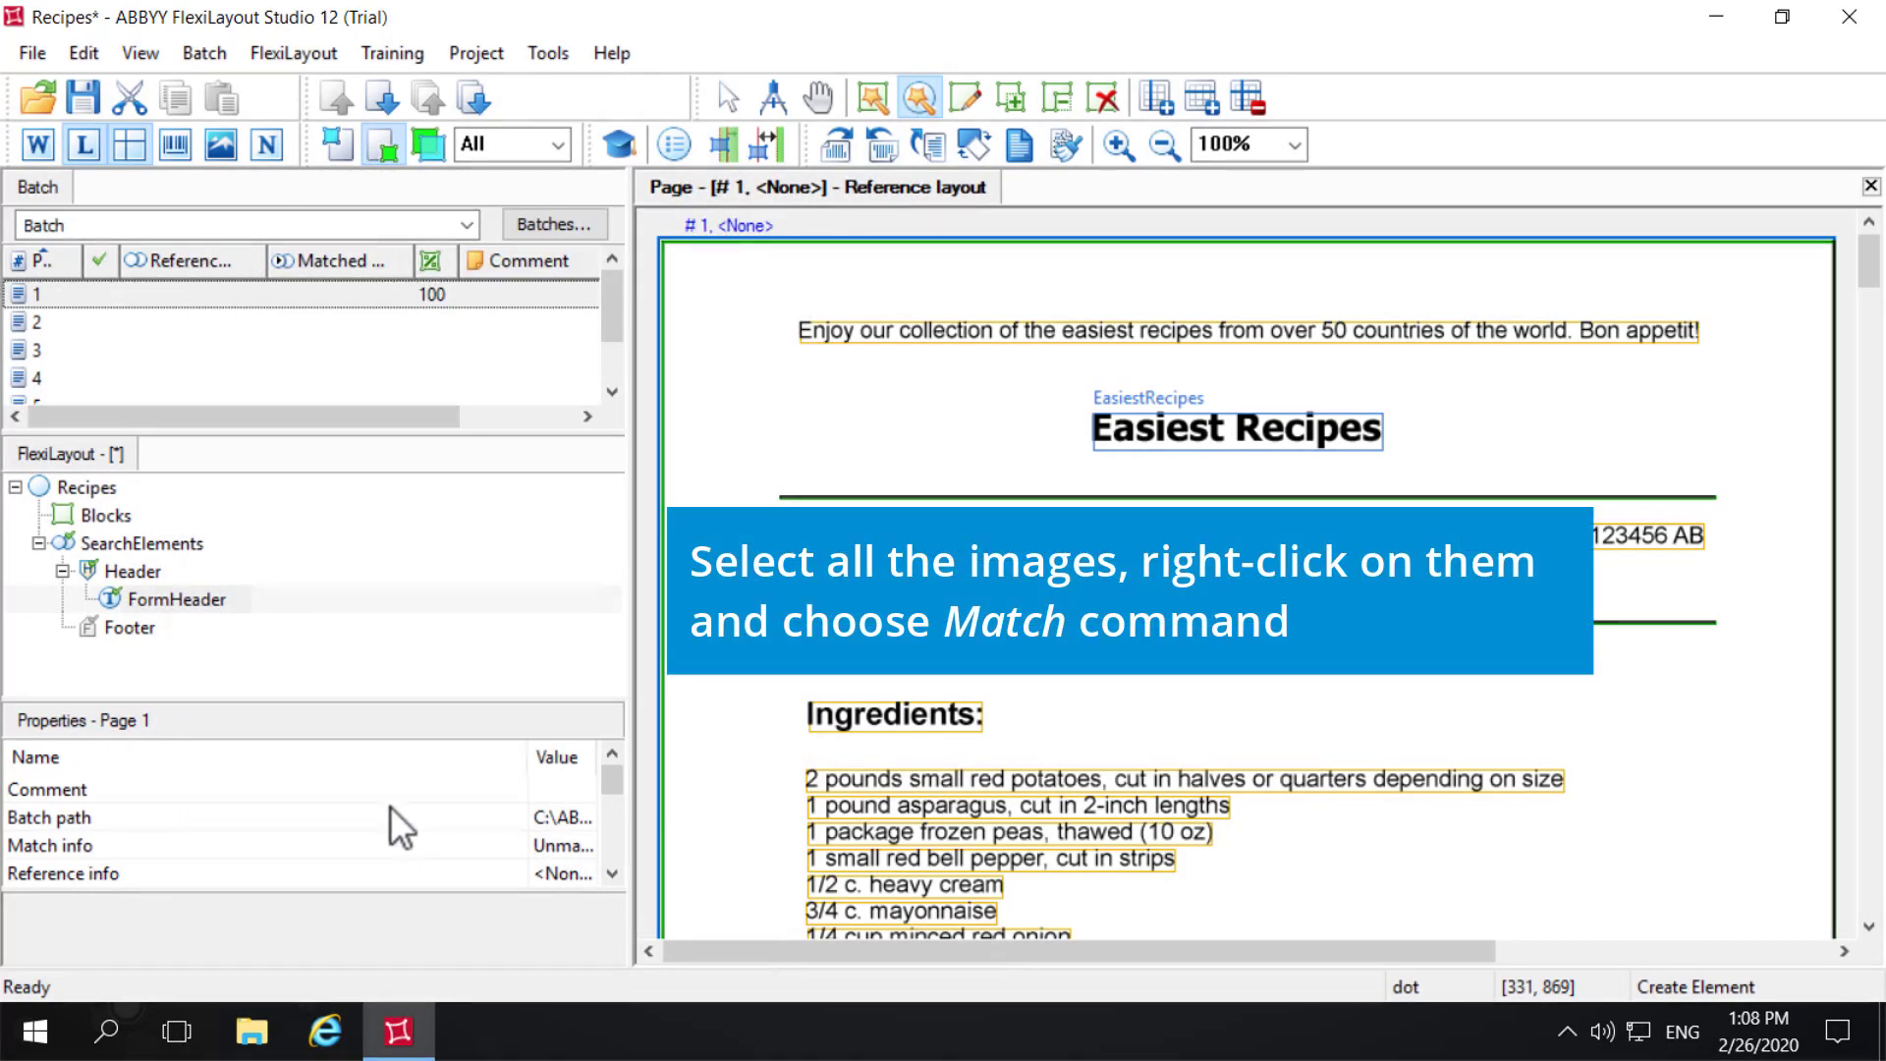
- Match the FlexiLayout against all pages in the batch
click(99, 322)
key(ctrl+a)
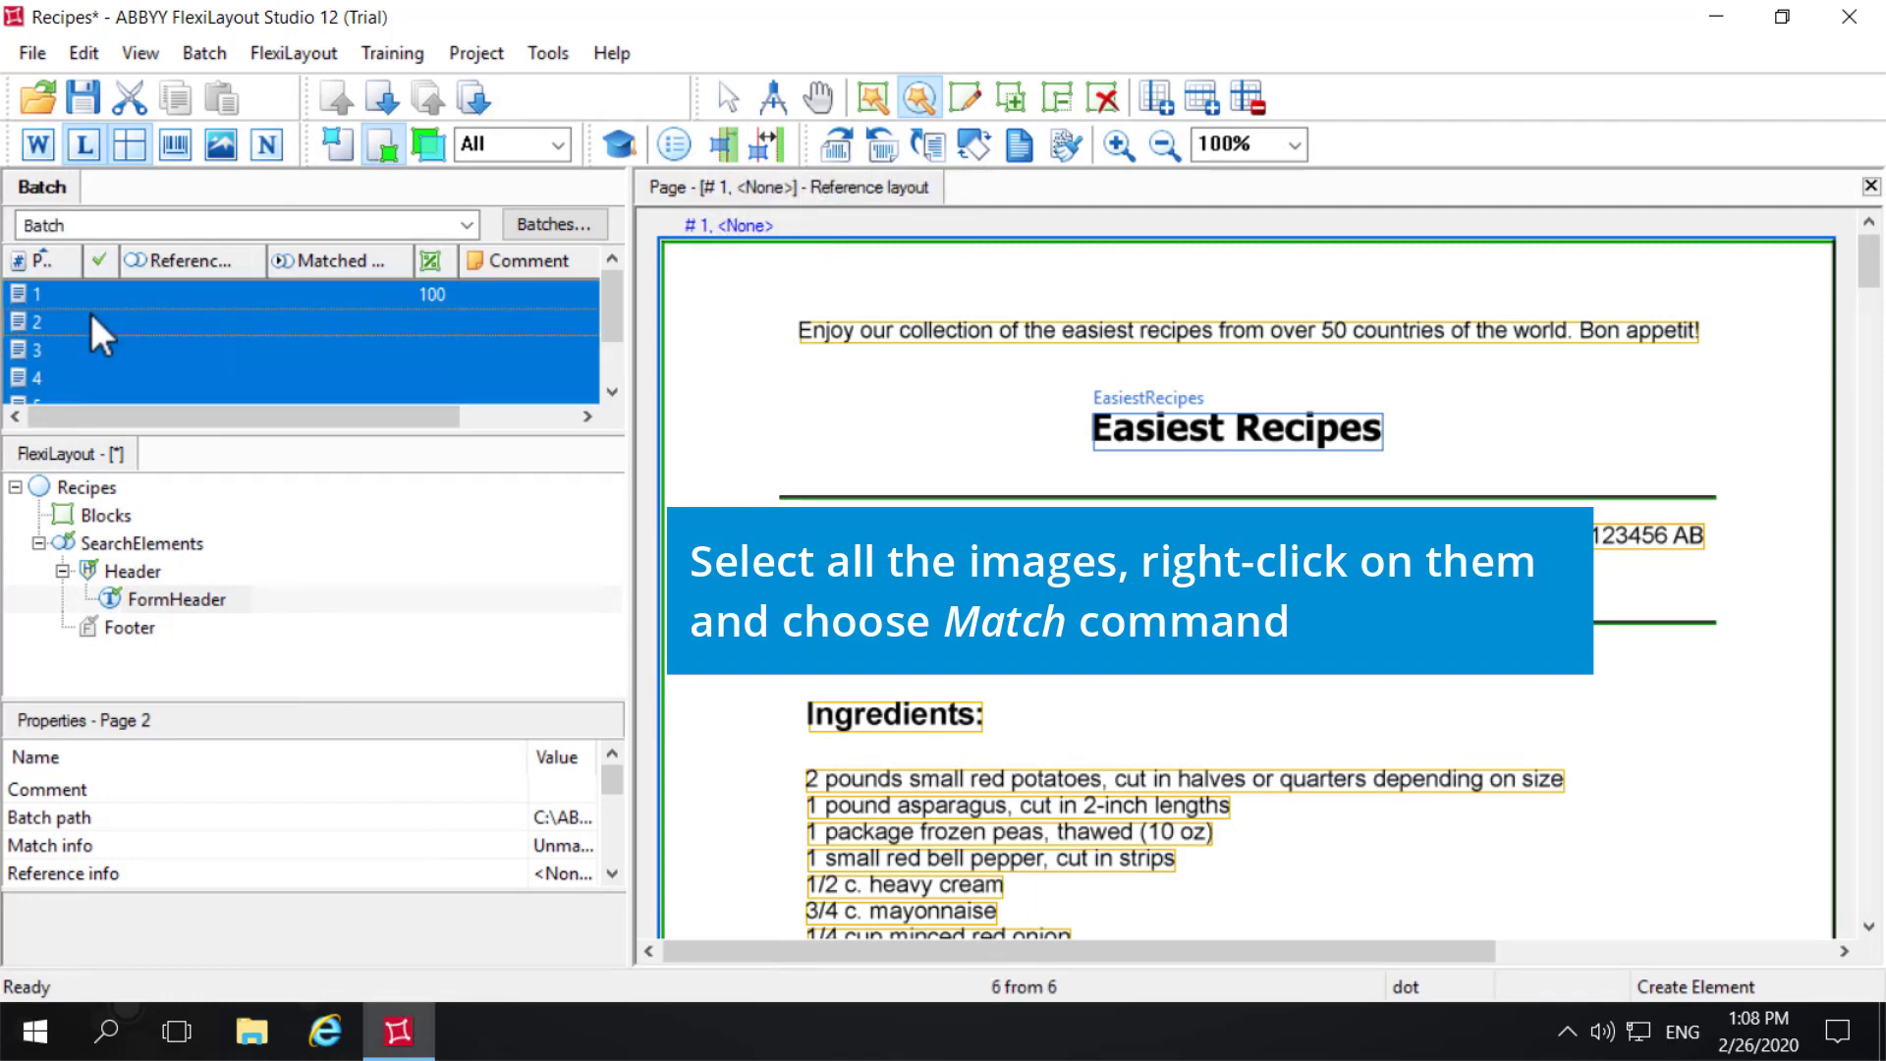
right_click(91, 314)
click(175, 220)
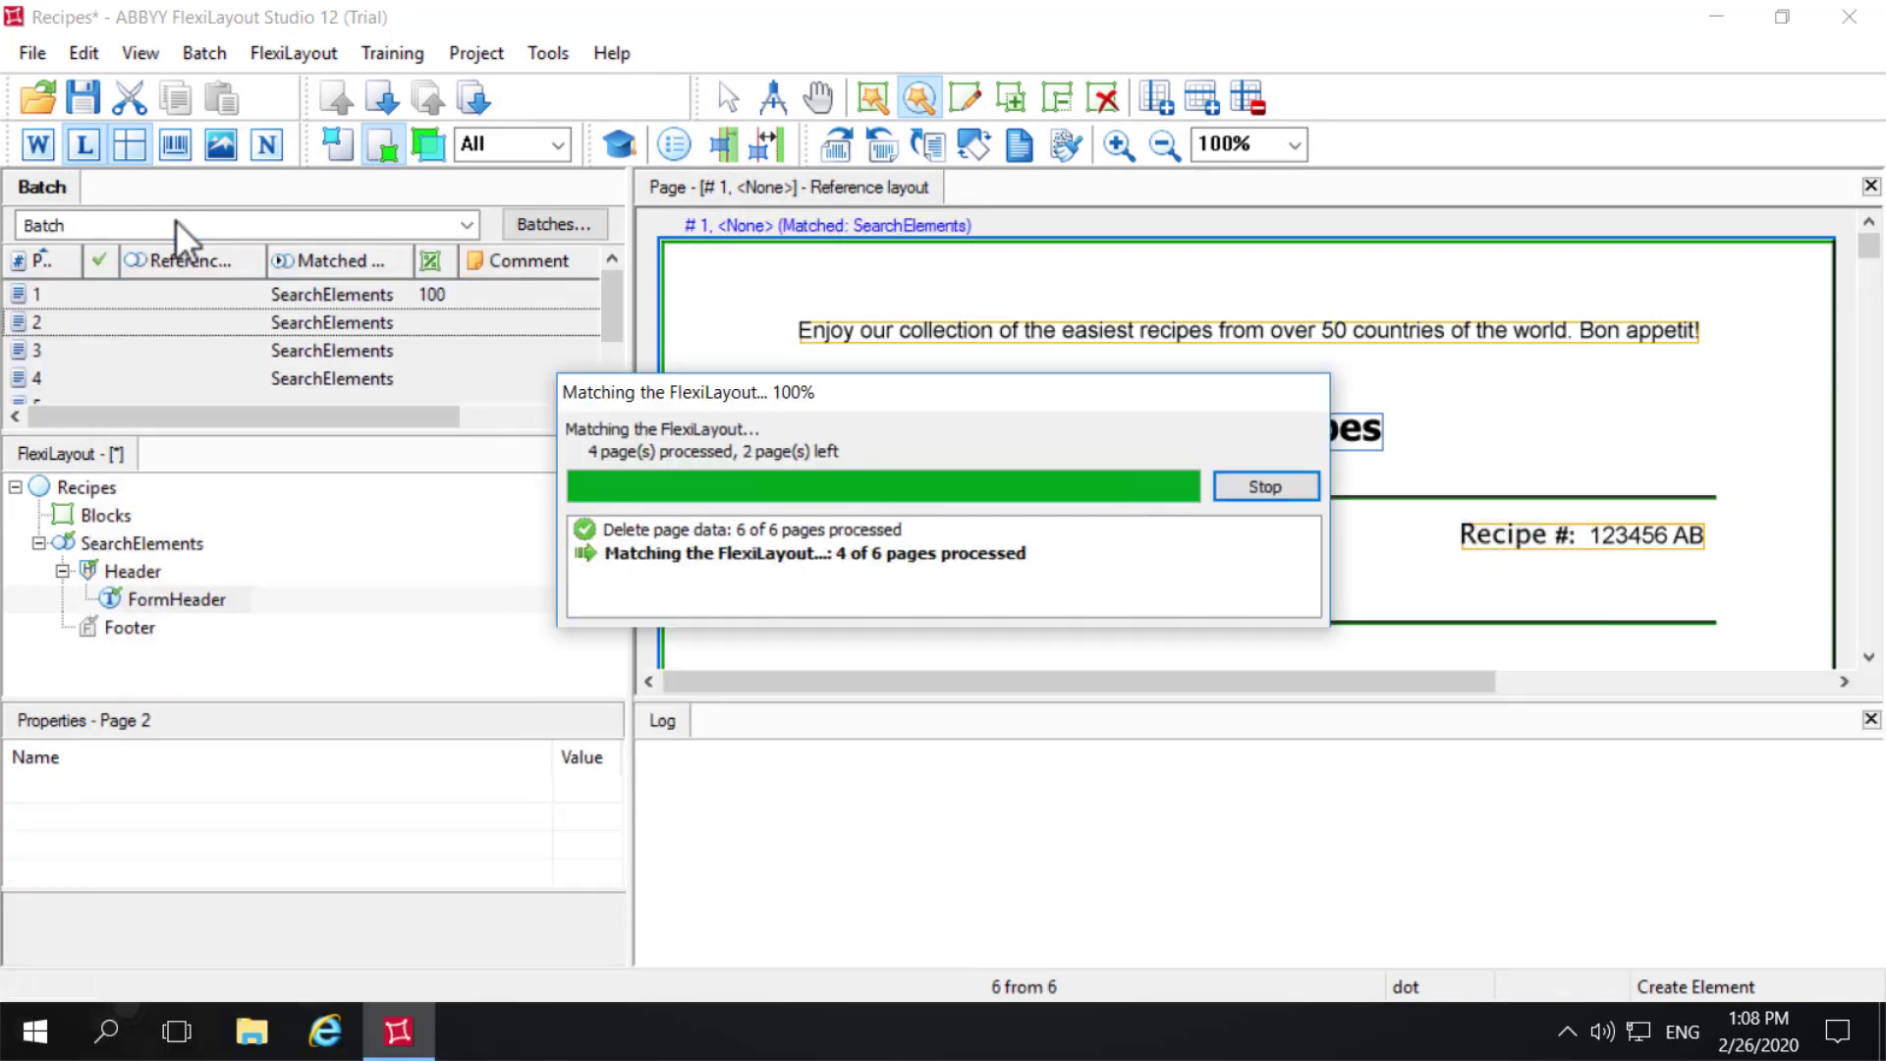
- Examine the matched pages of the batch to check where FormHeader was located on each one
click(112, 323)
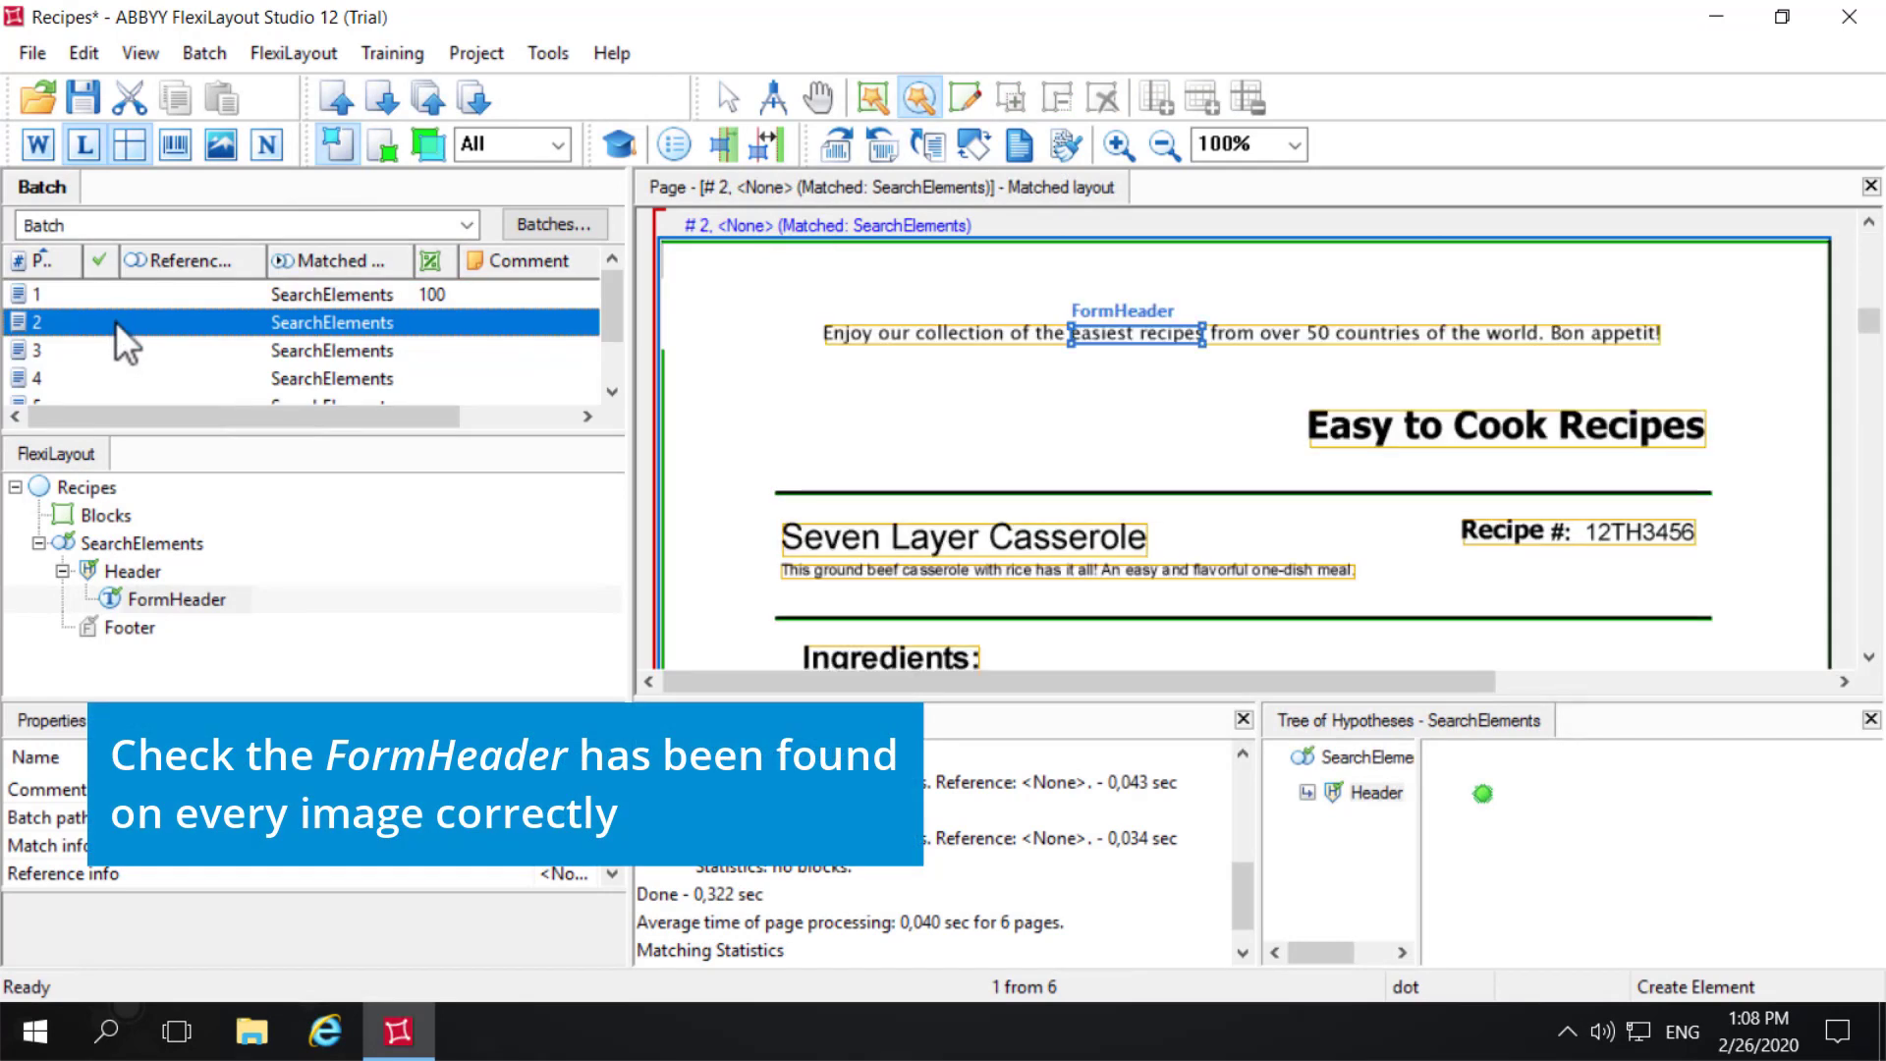
click(91, 350)
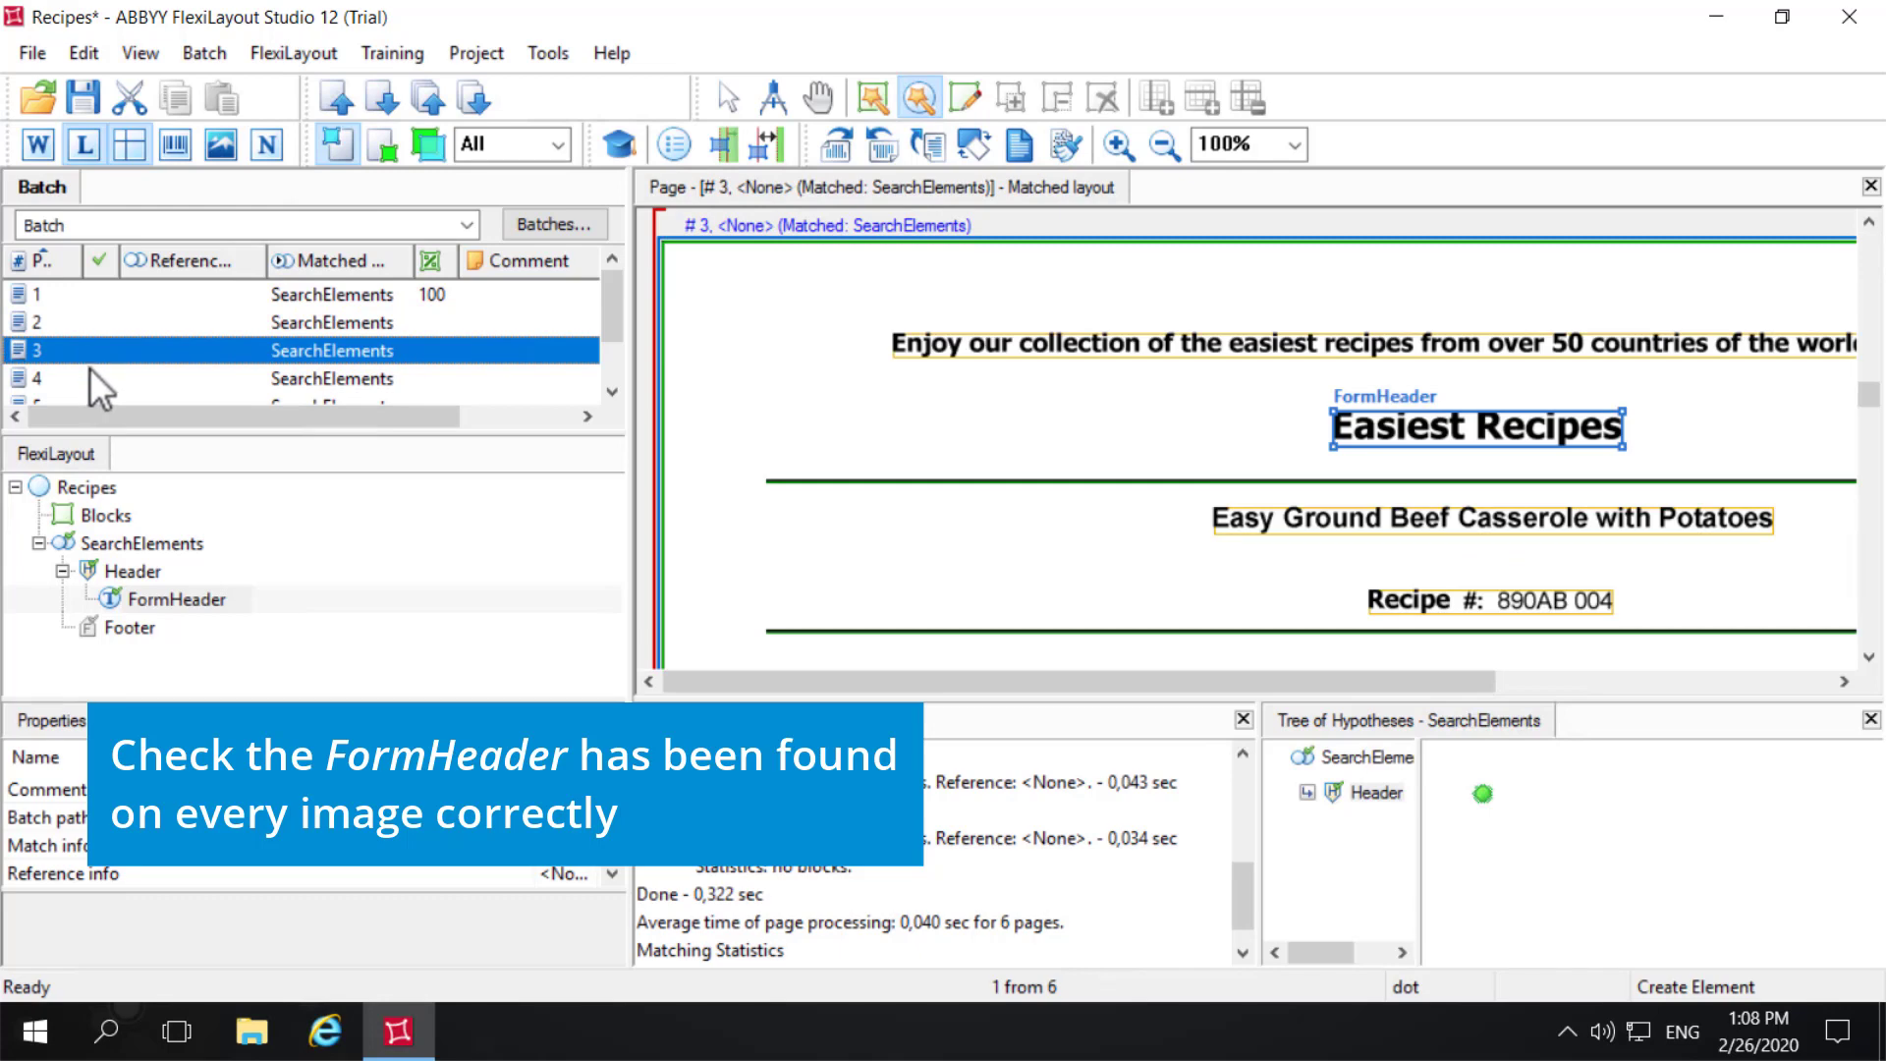
click(86, 378)
scroll(120, 357, down, 1)
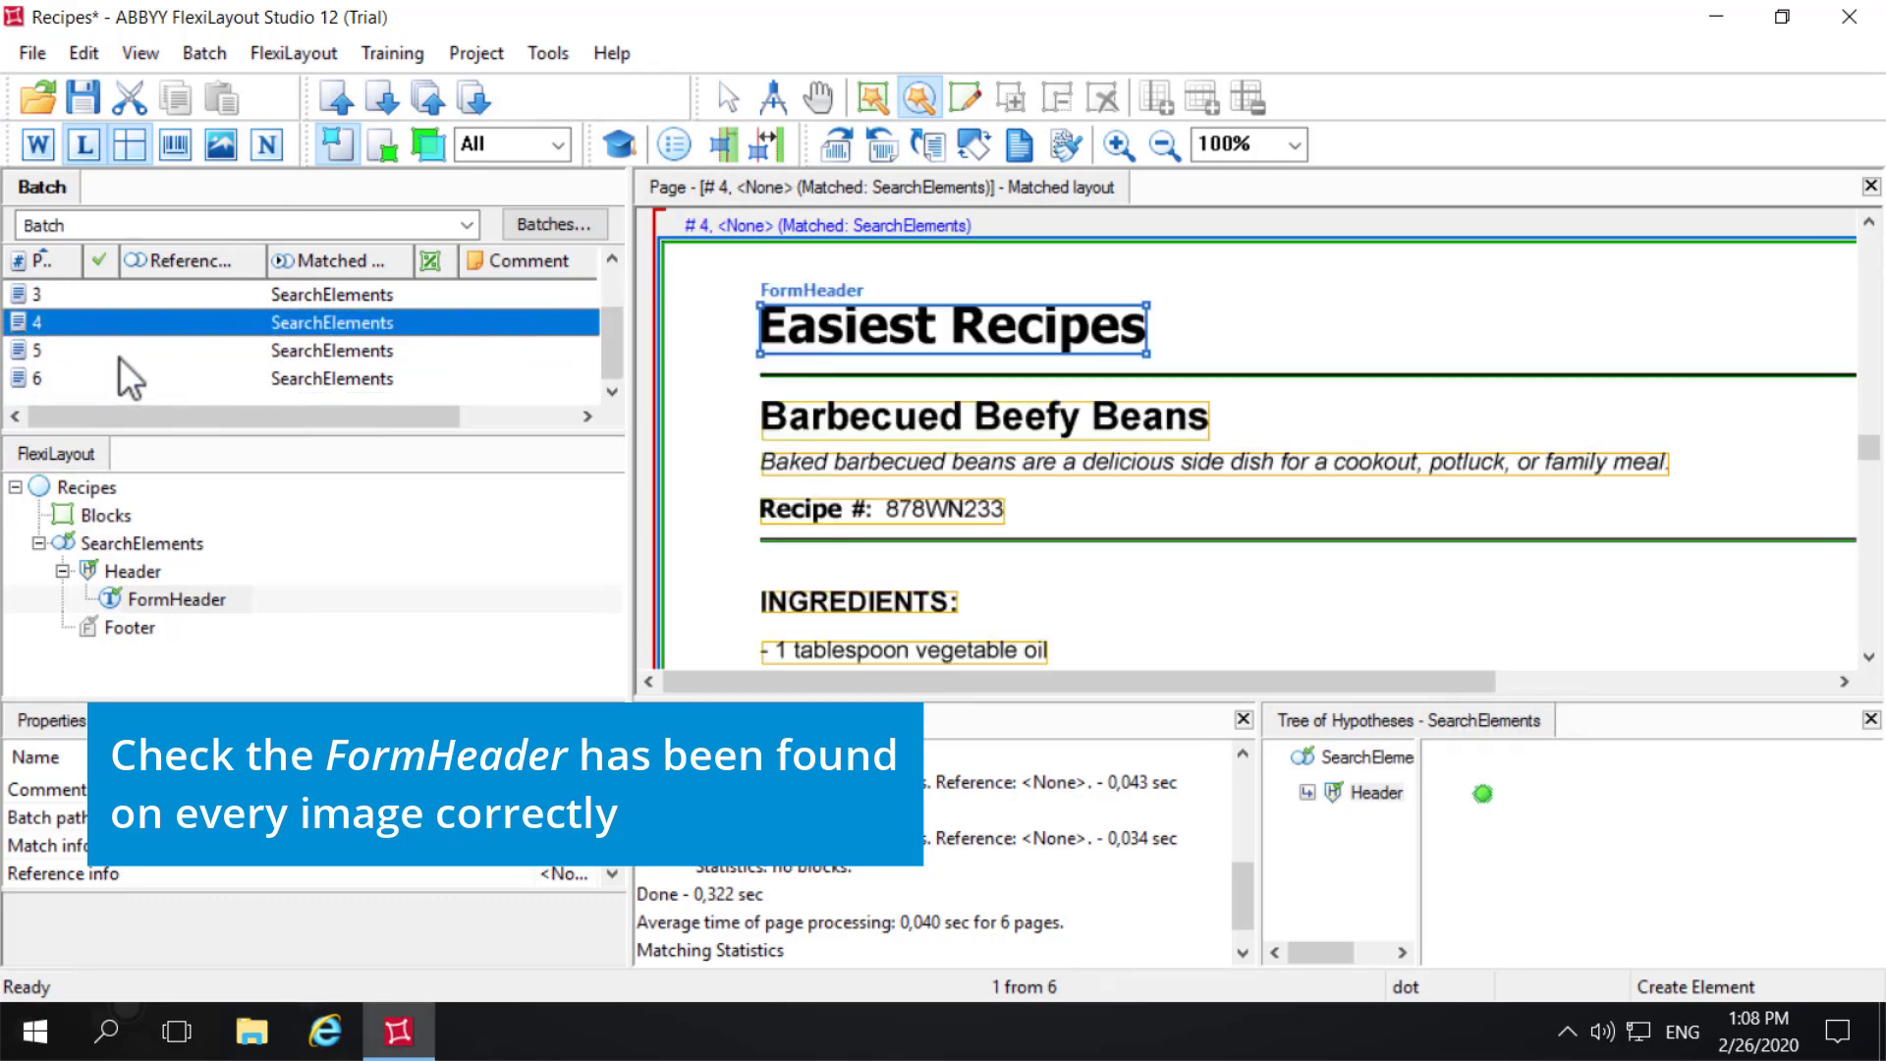
click(85, 349)
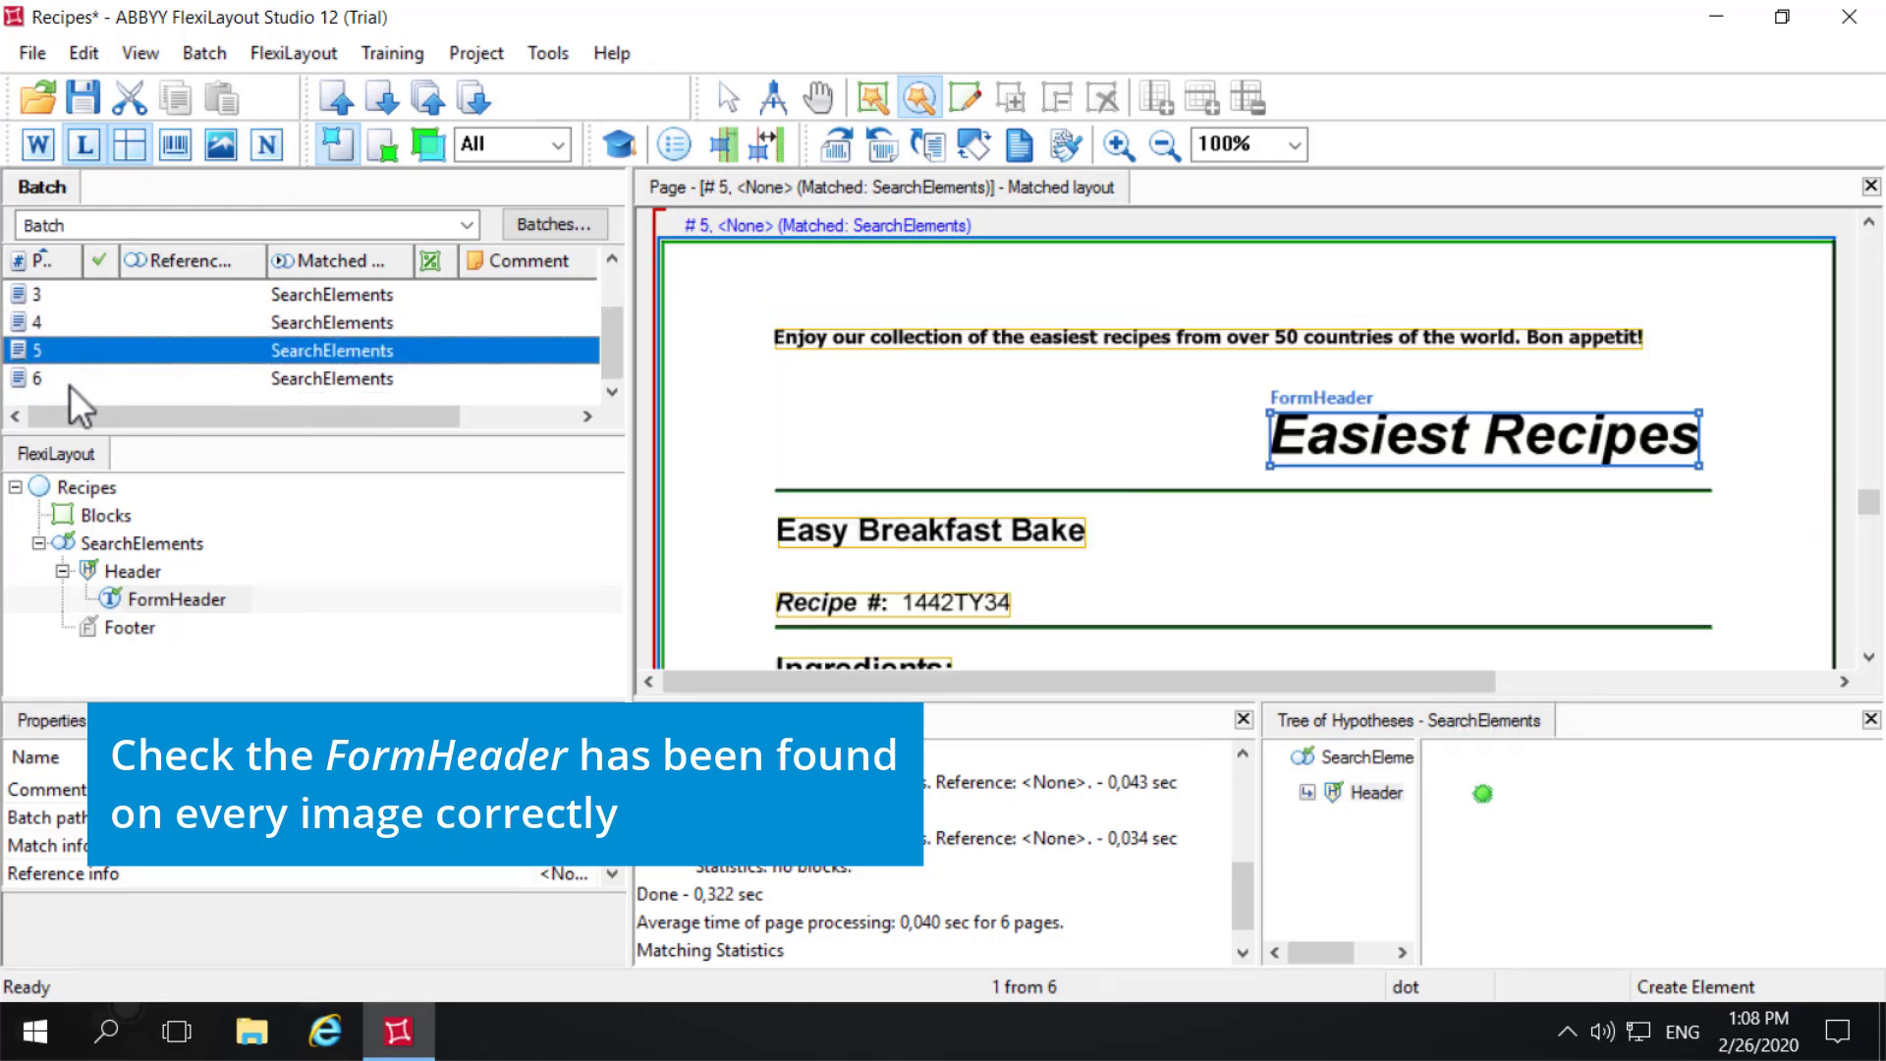
click(69, 383)
scroll(78, 378, up, 1)
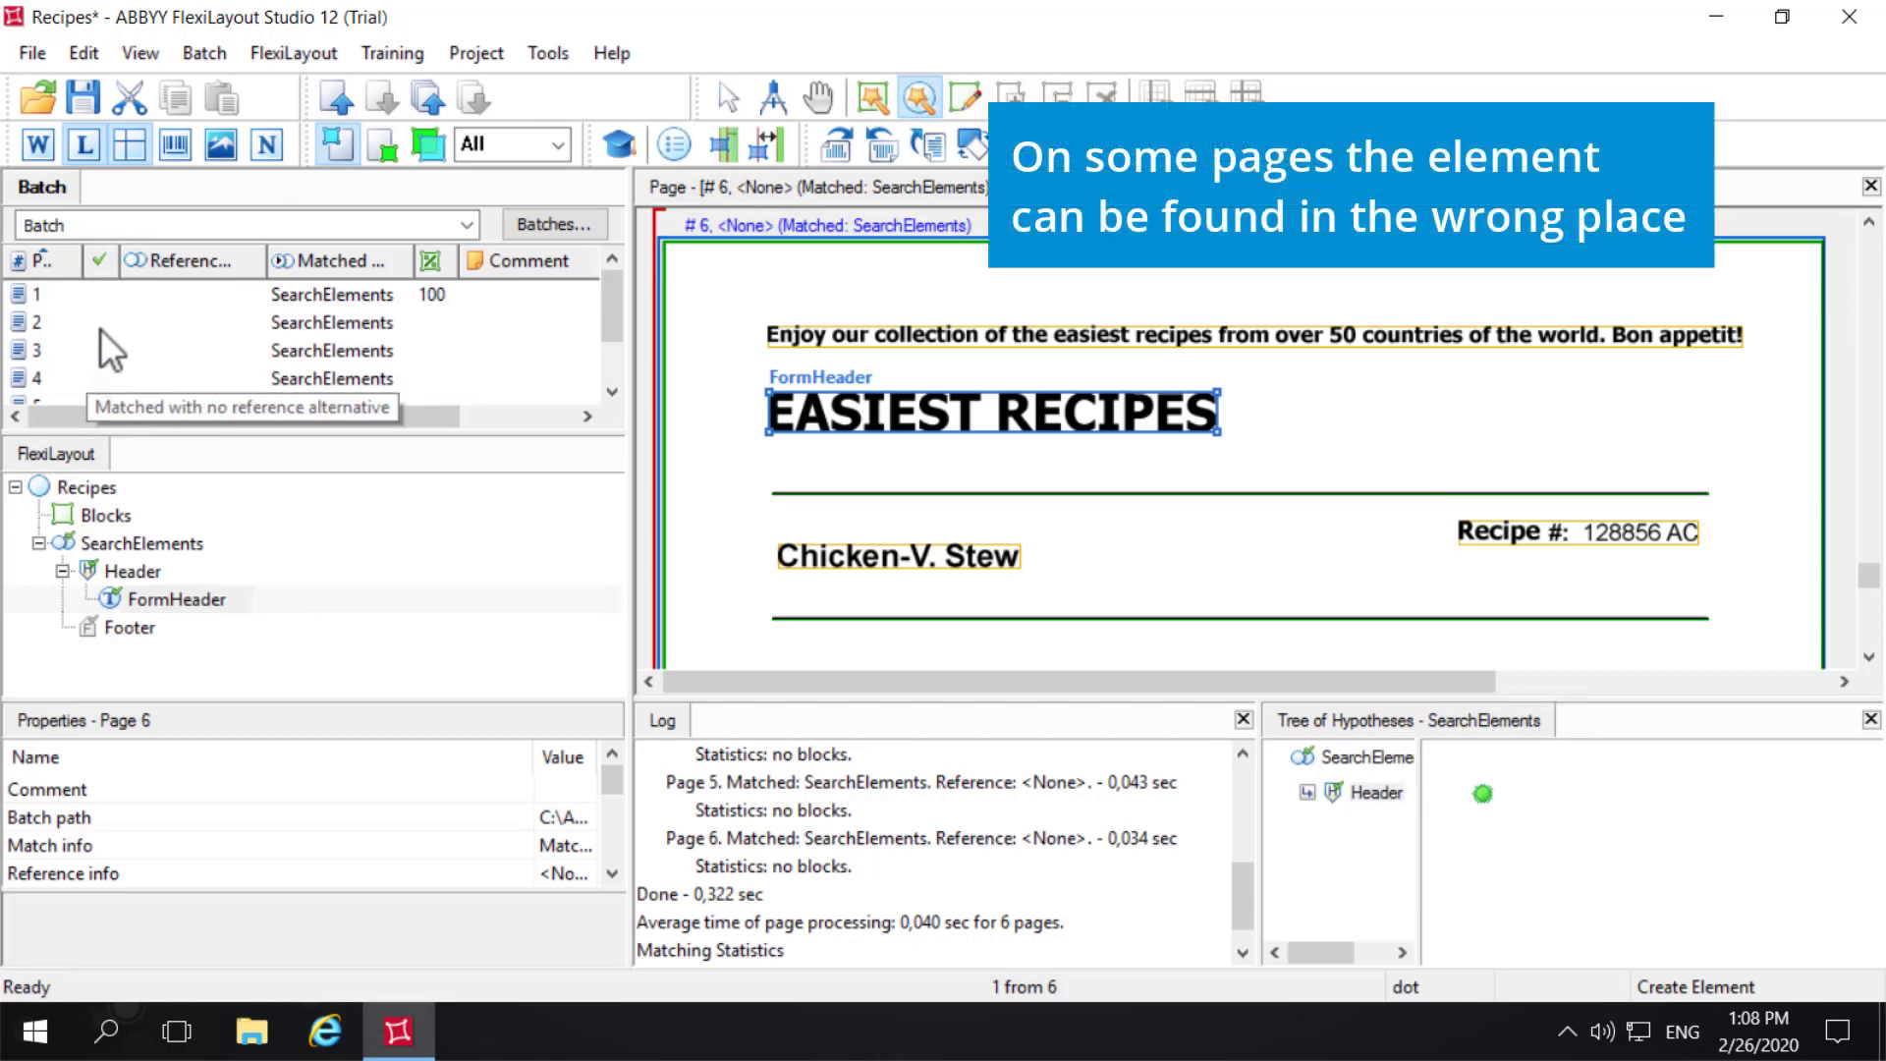
click(100, 302)
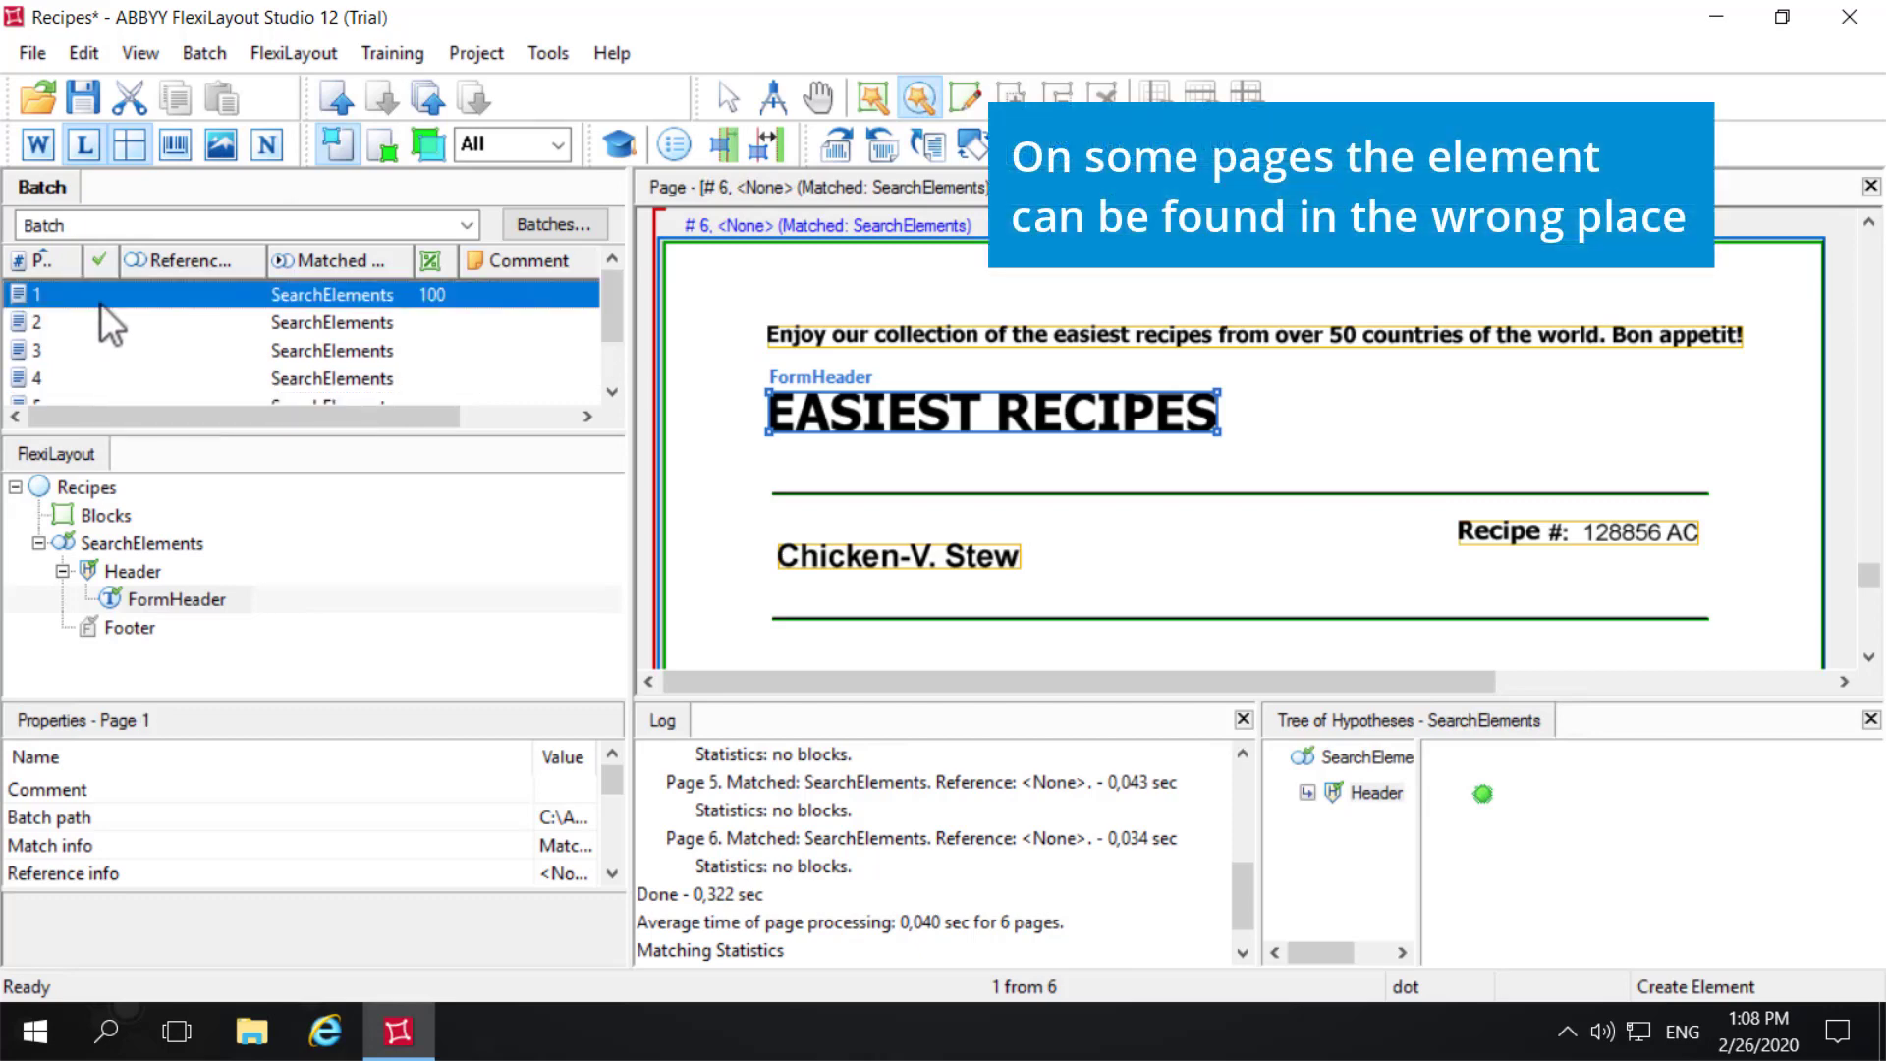
click(79, 318)
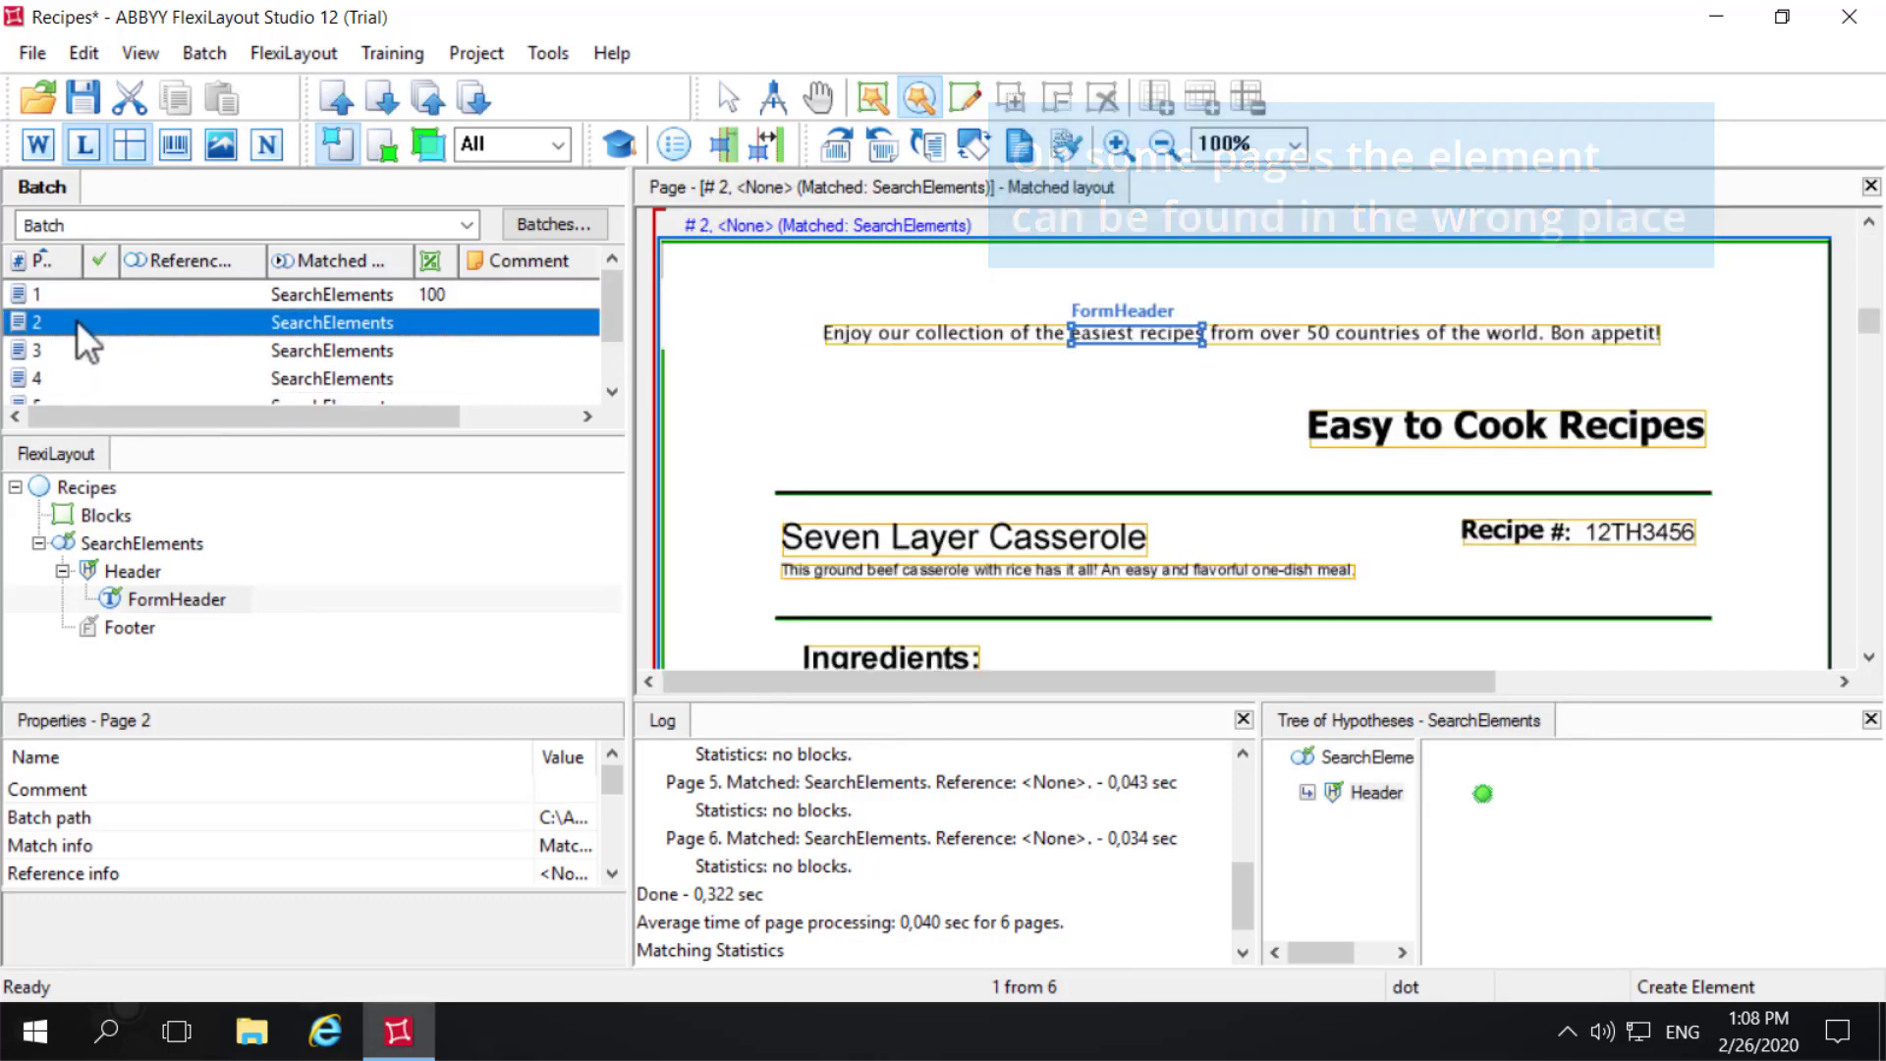
- Extend FormHeader's search text to "easiestRecipes|EasytoCookRecipies" and rematch page 2
right_click(158, 605)
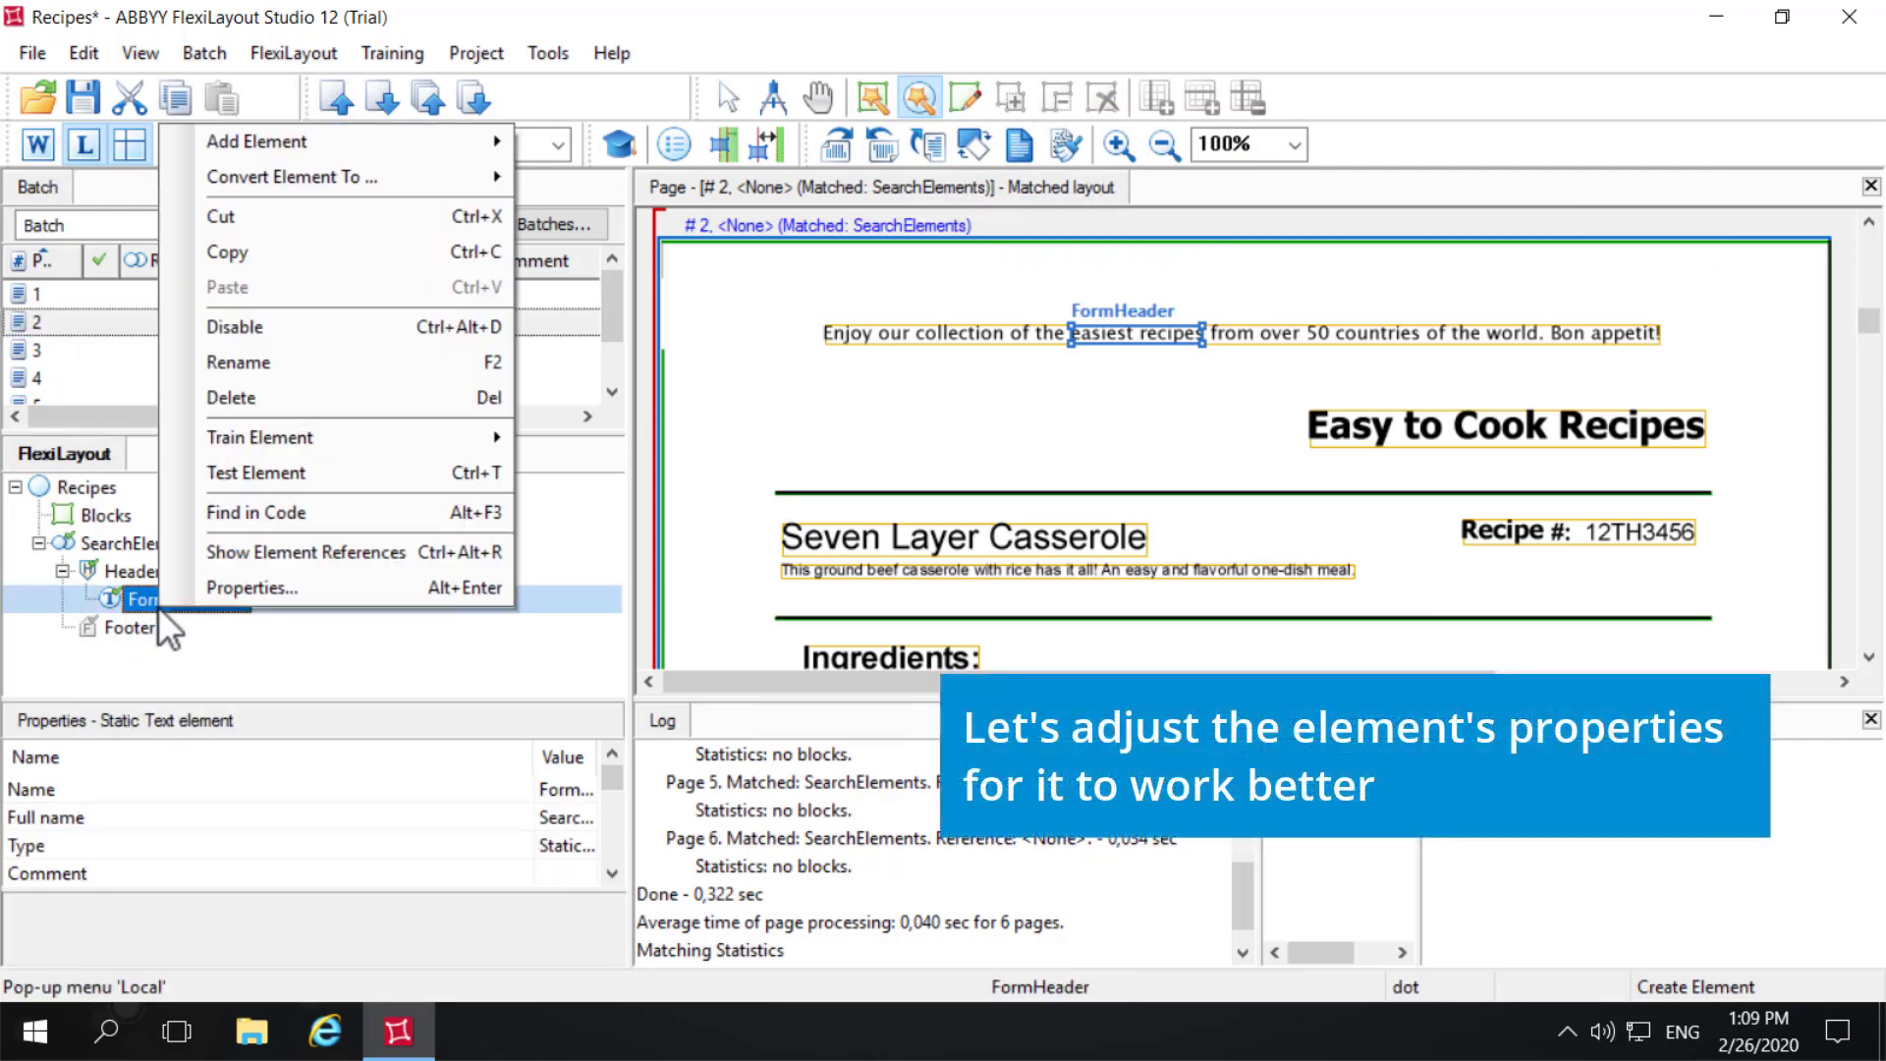
click(226, 588)
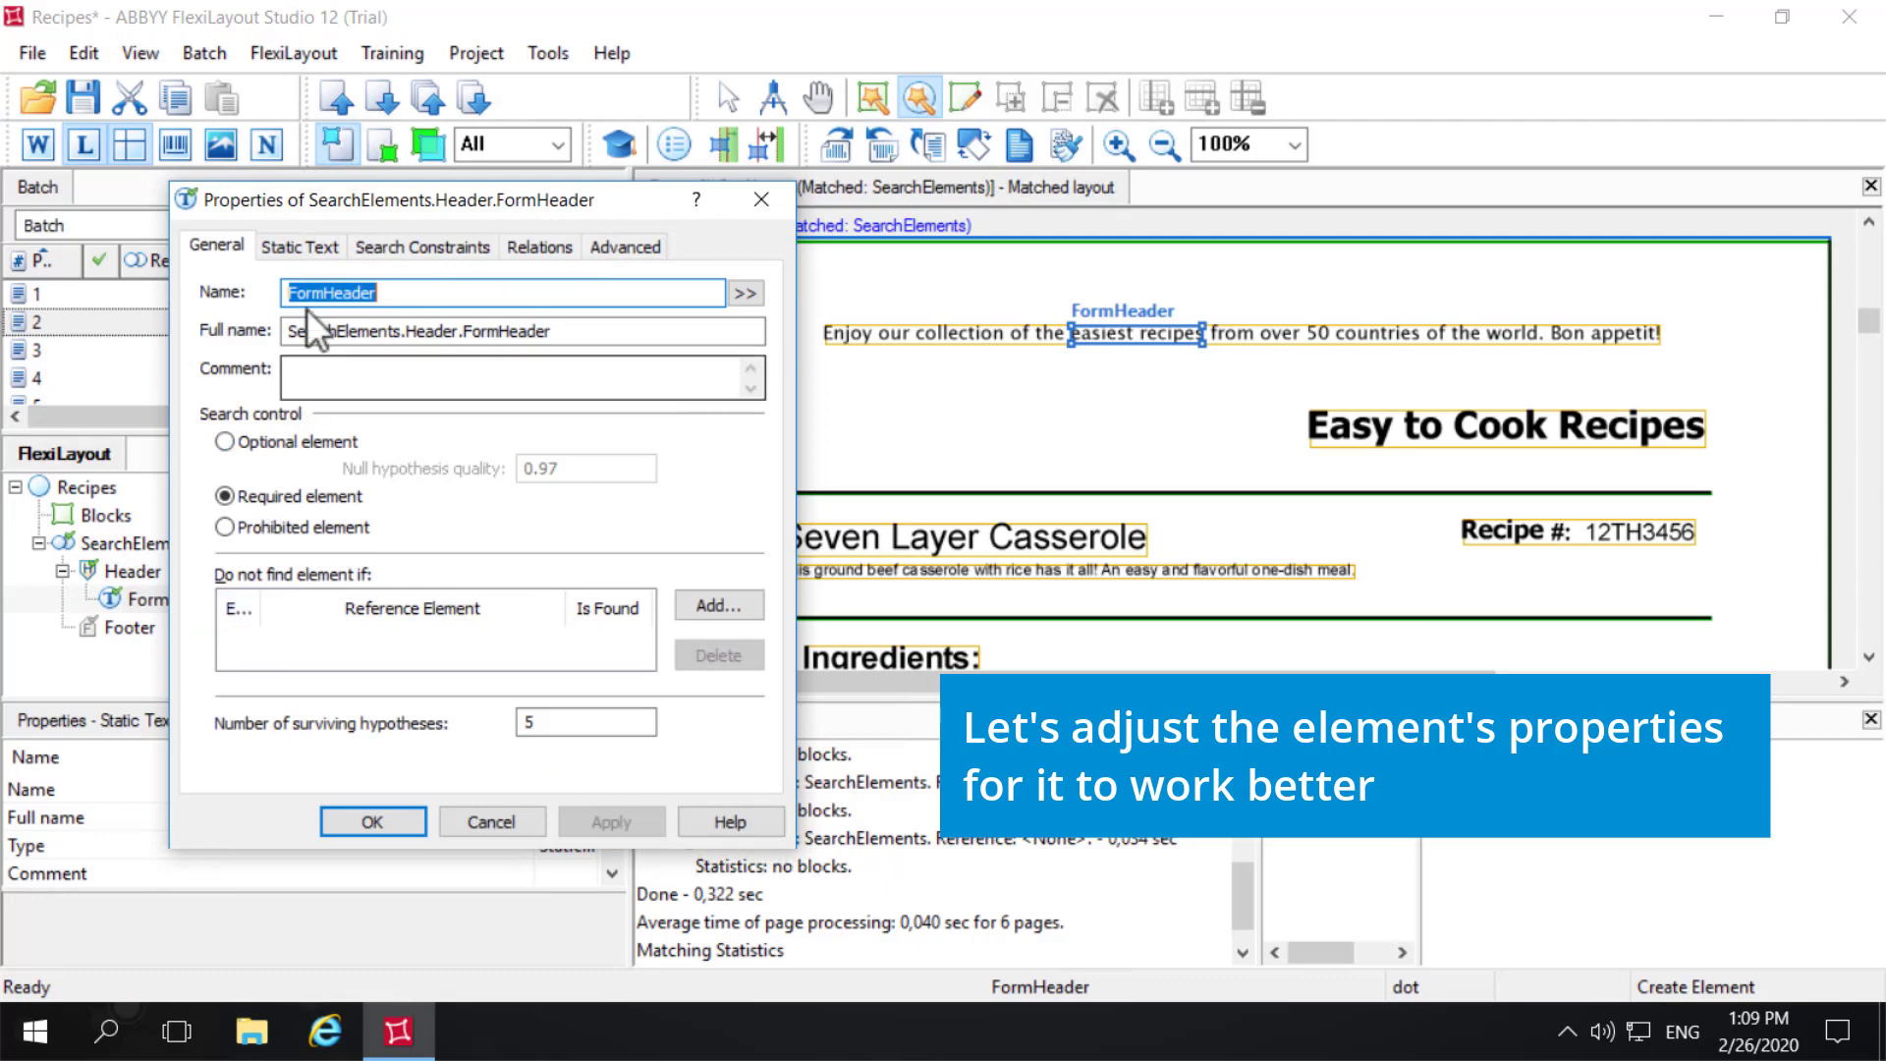
click(299, 247)
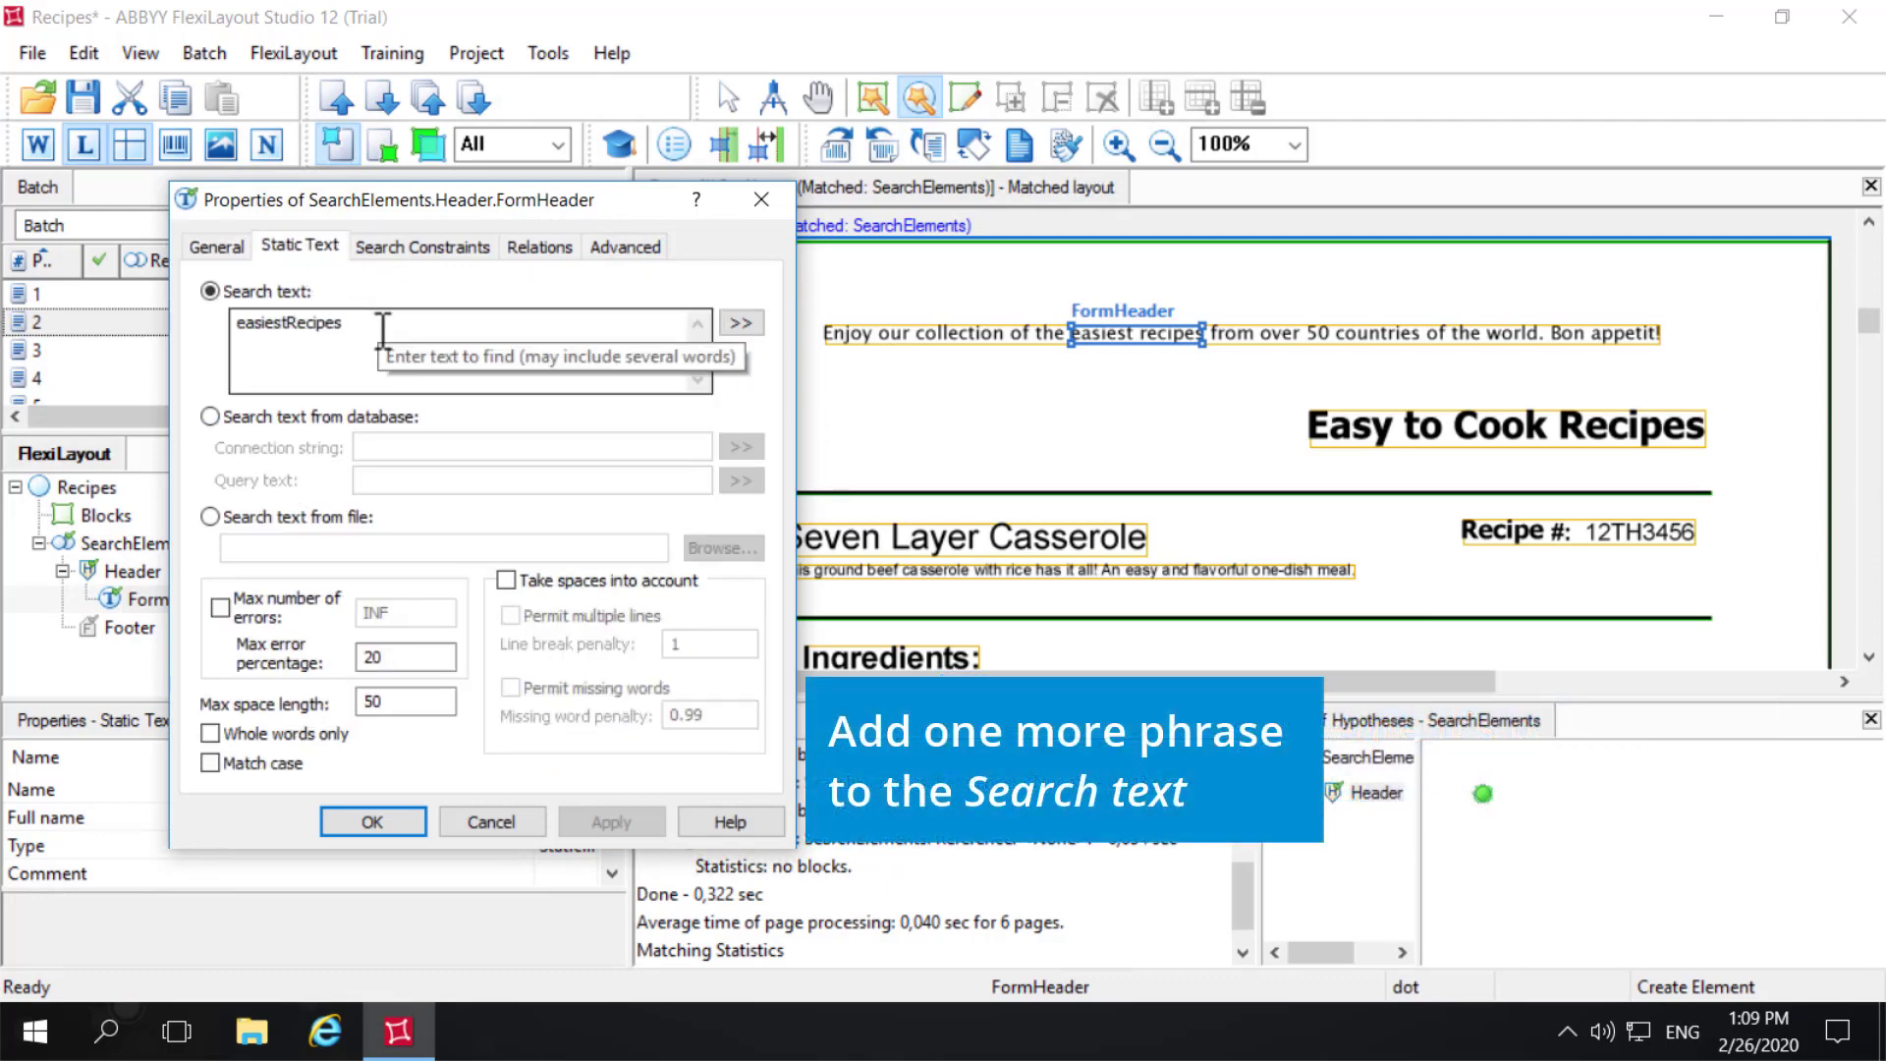
click(369, 329)
text(|)
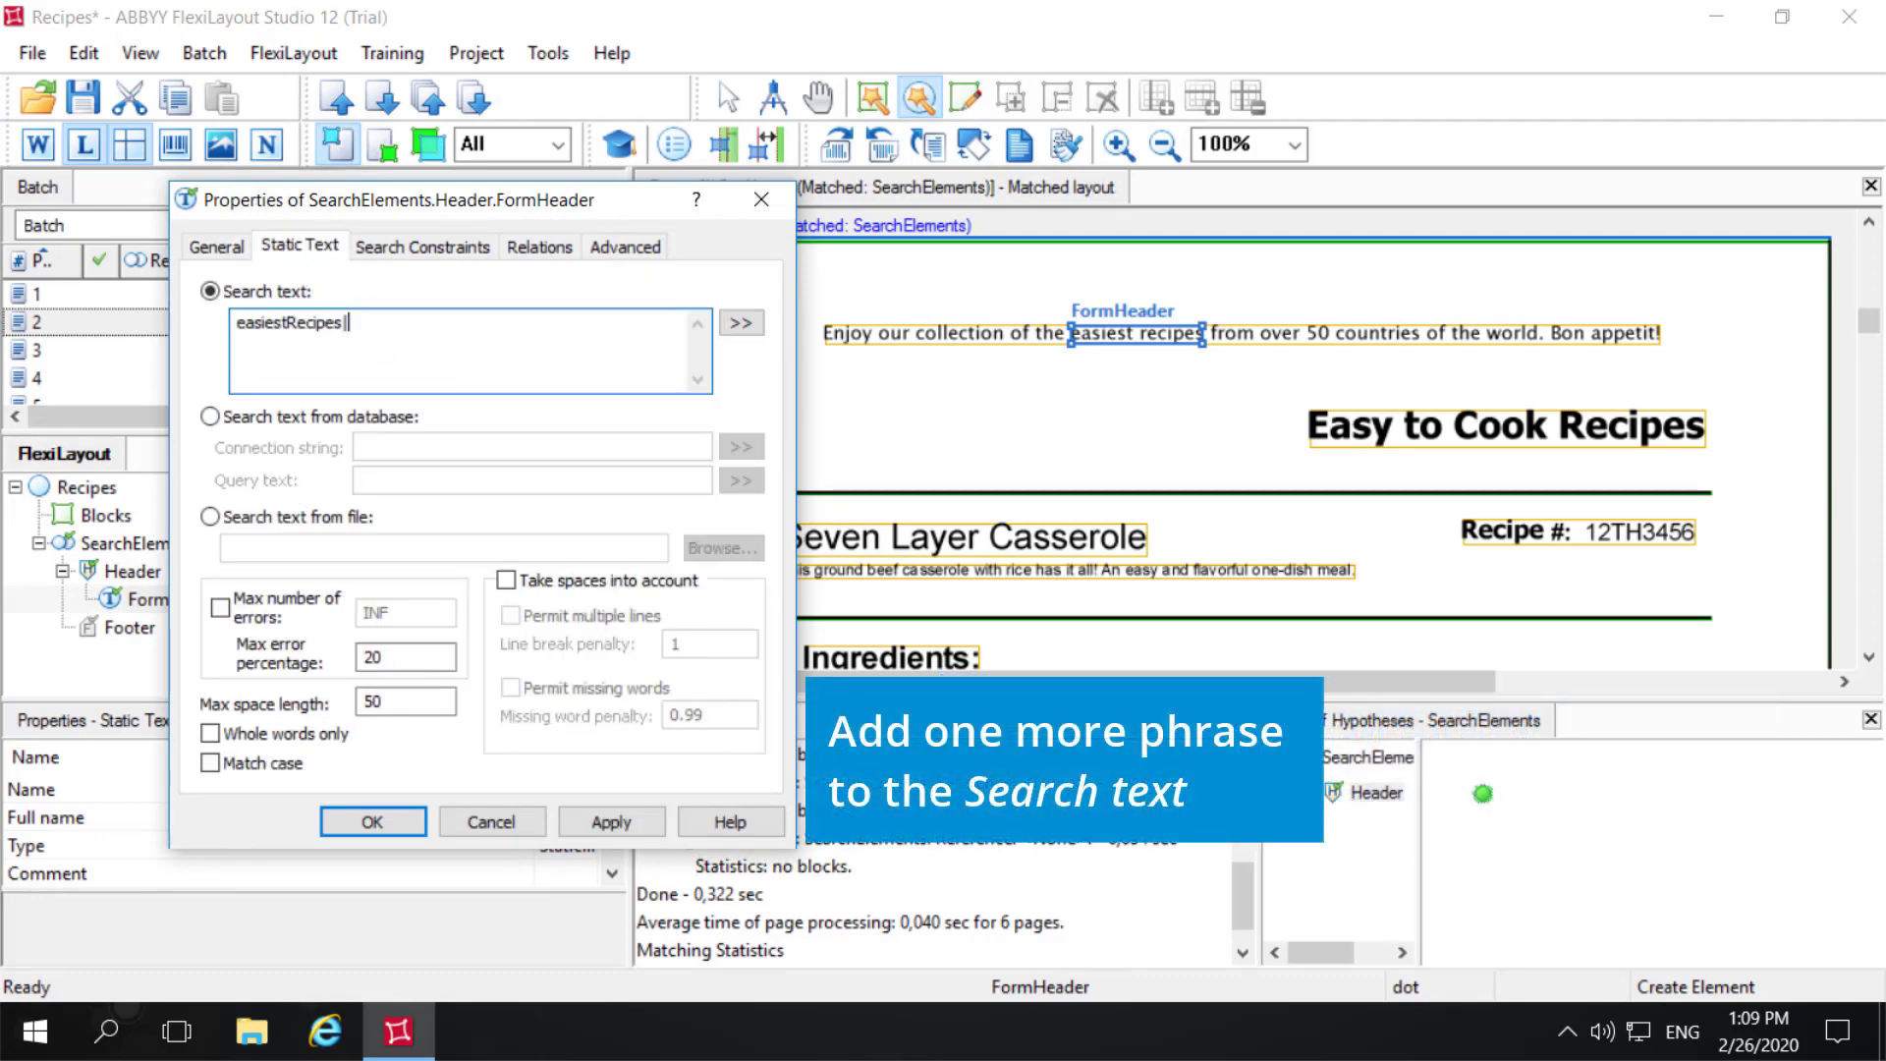
text(EasytoCookRecipies)
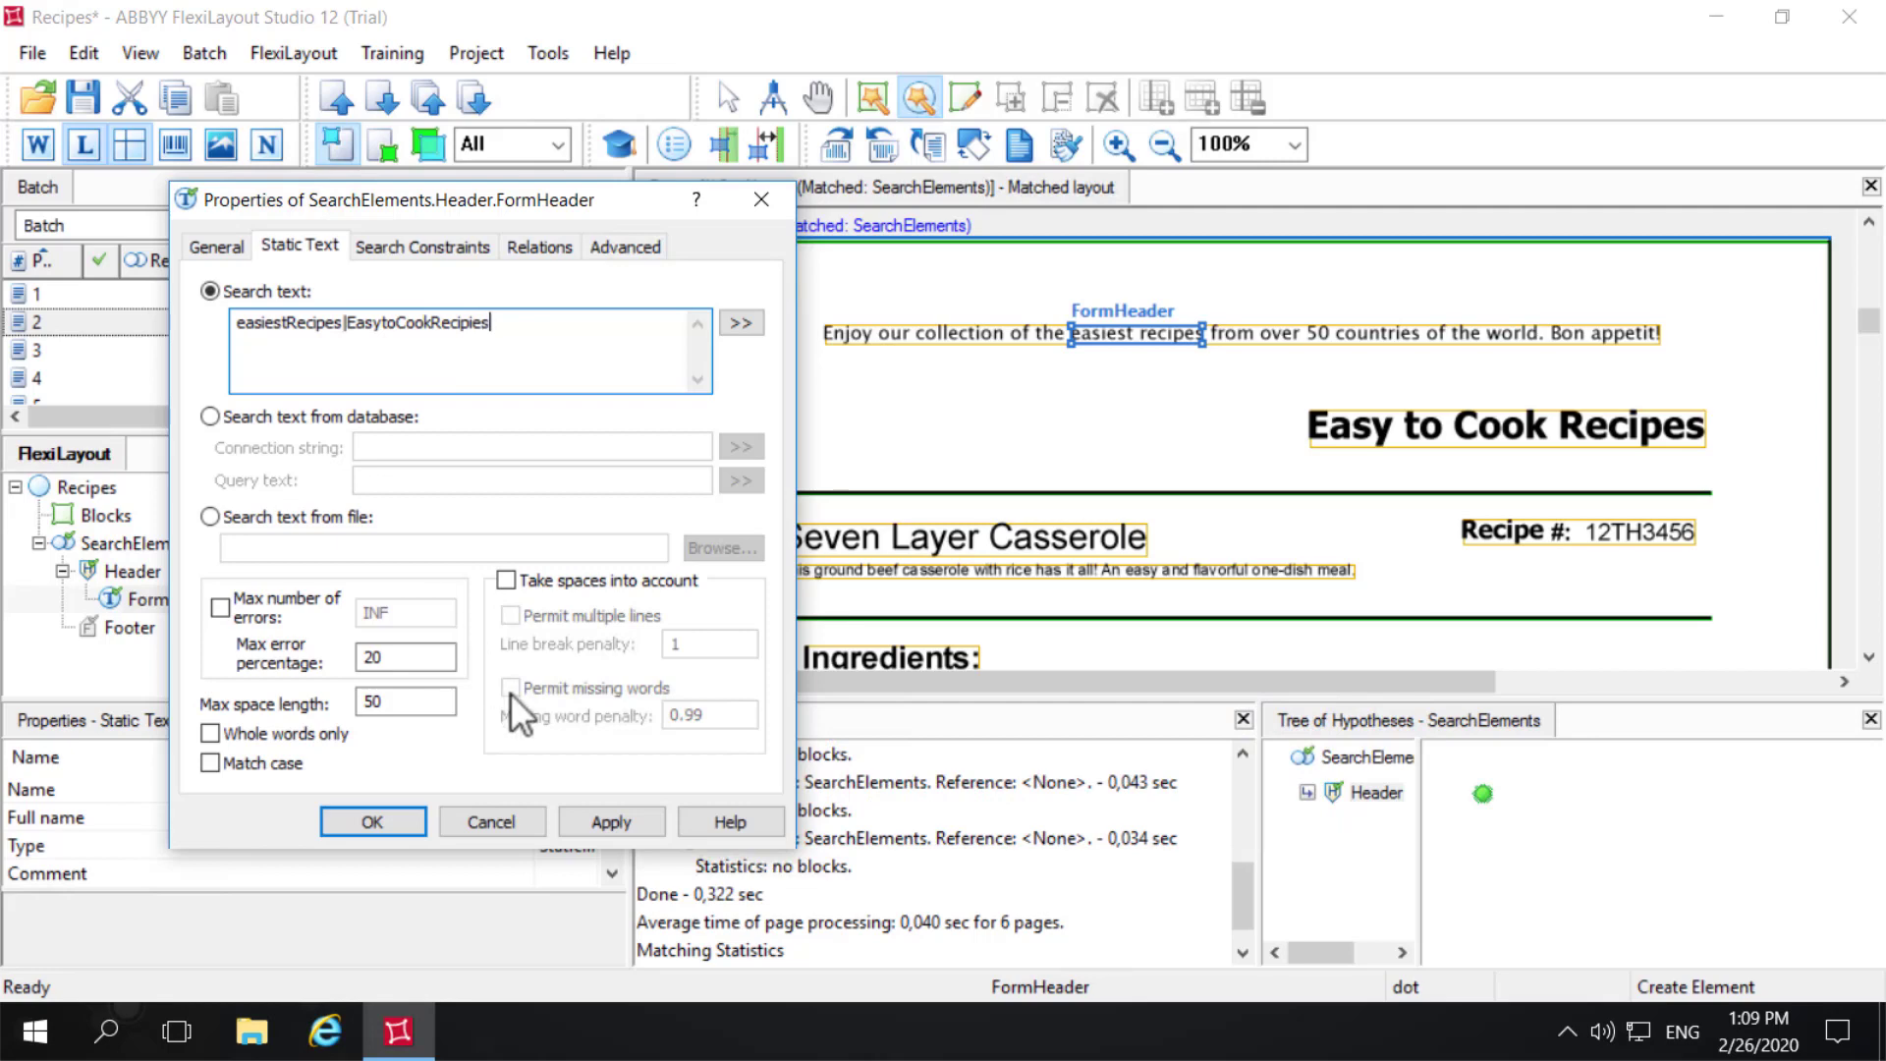
click(616, 821)
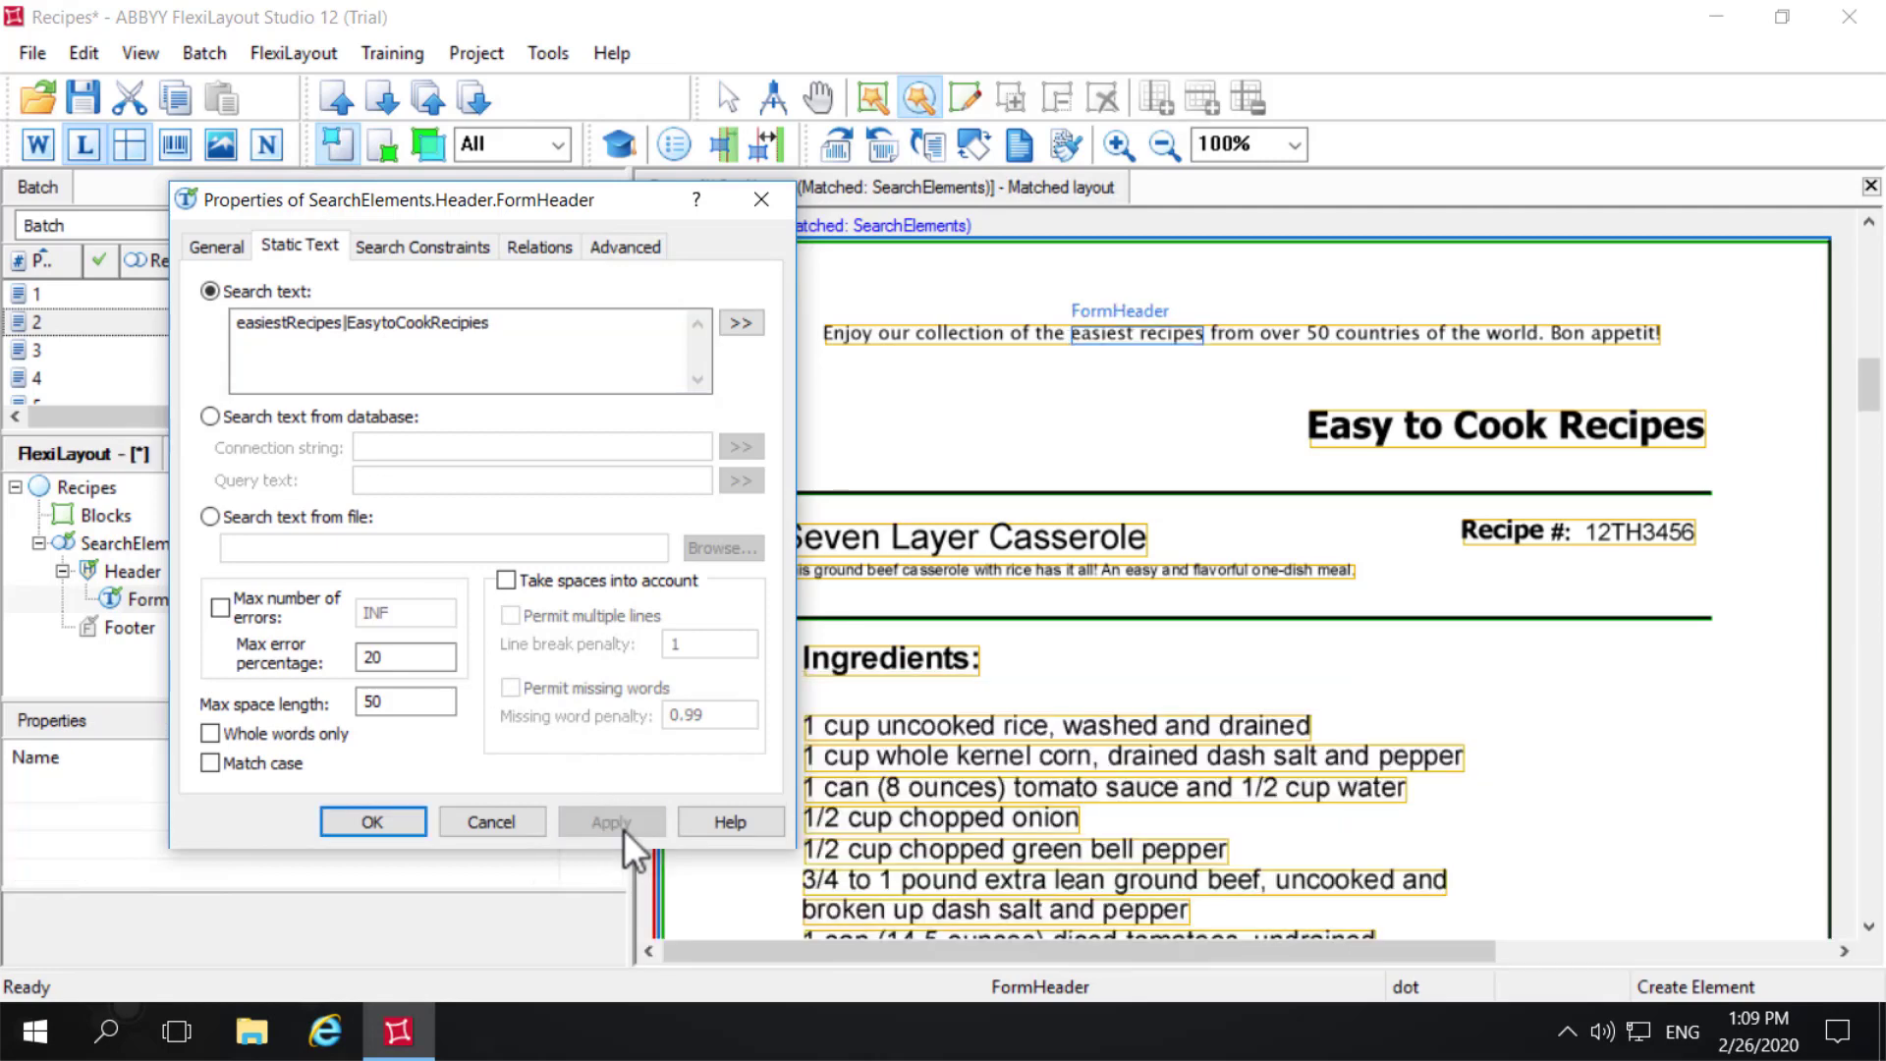
click(367, 819)
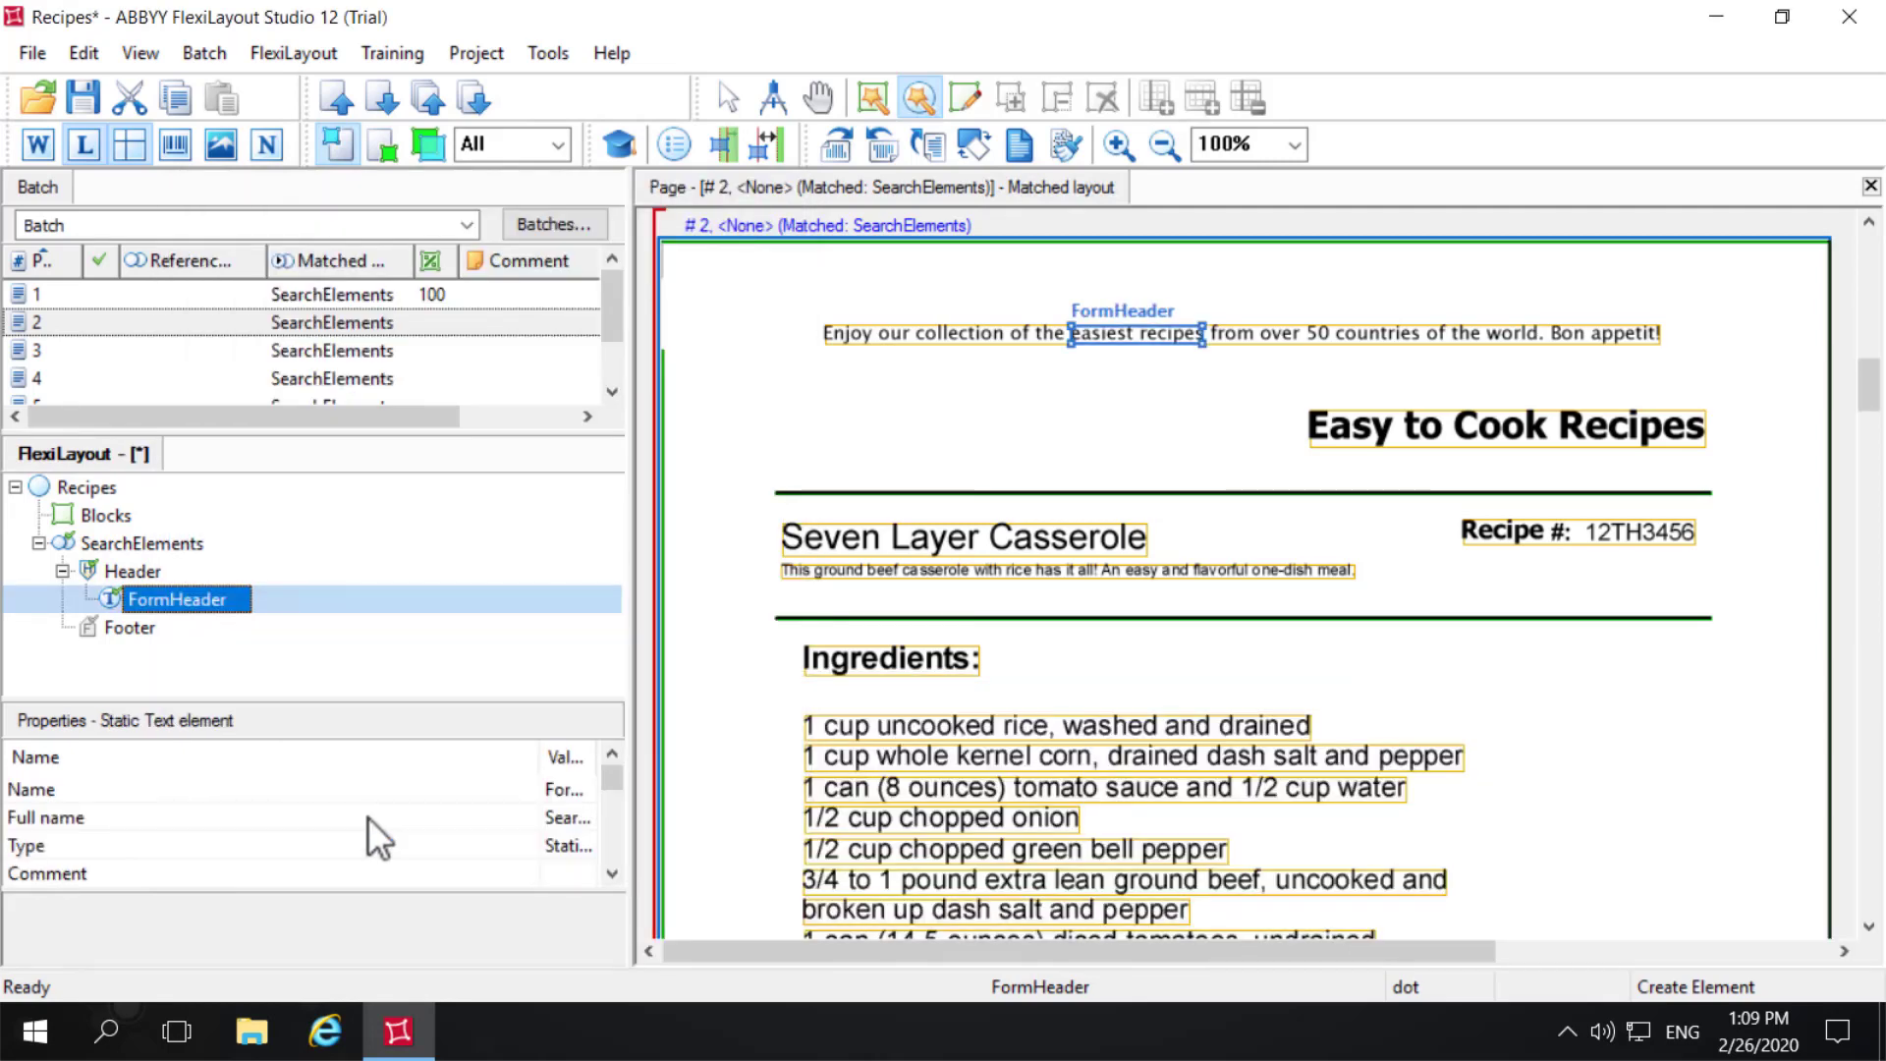
right_click(57, 322)
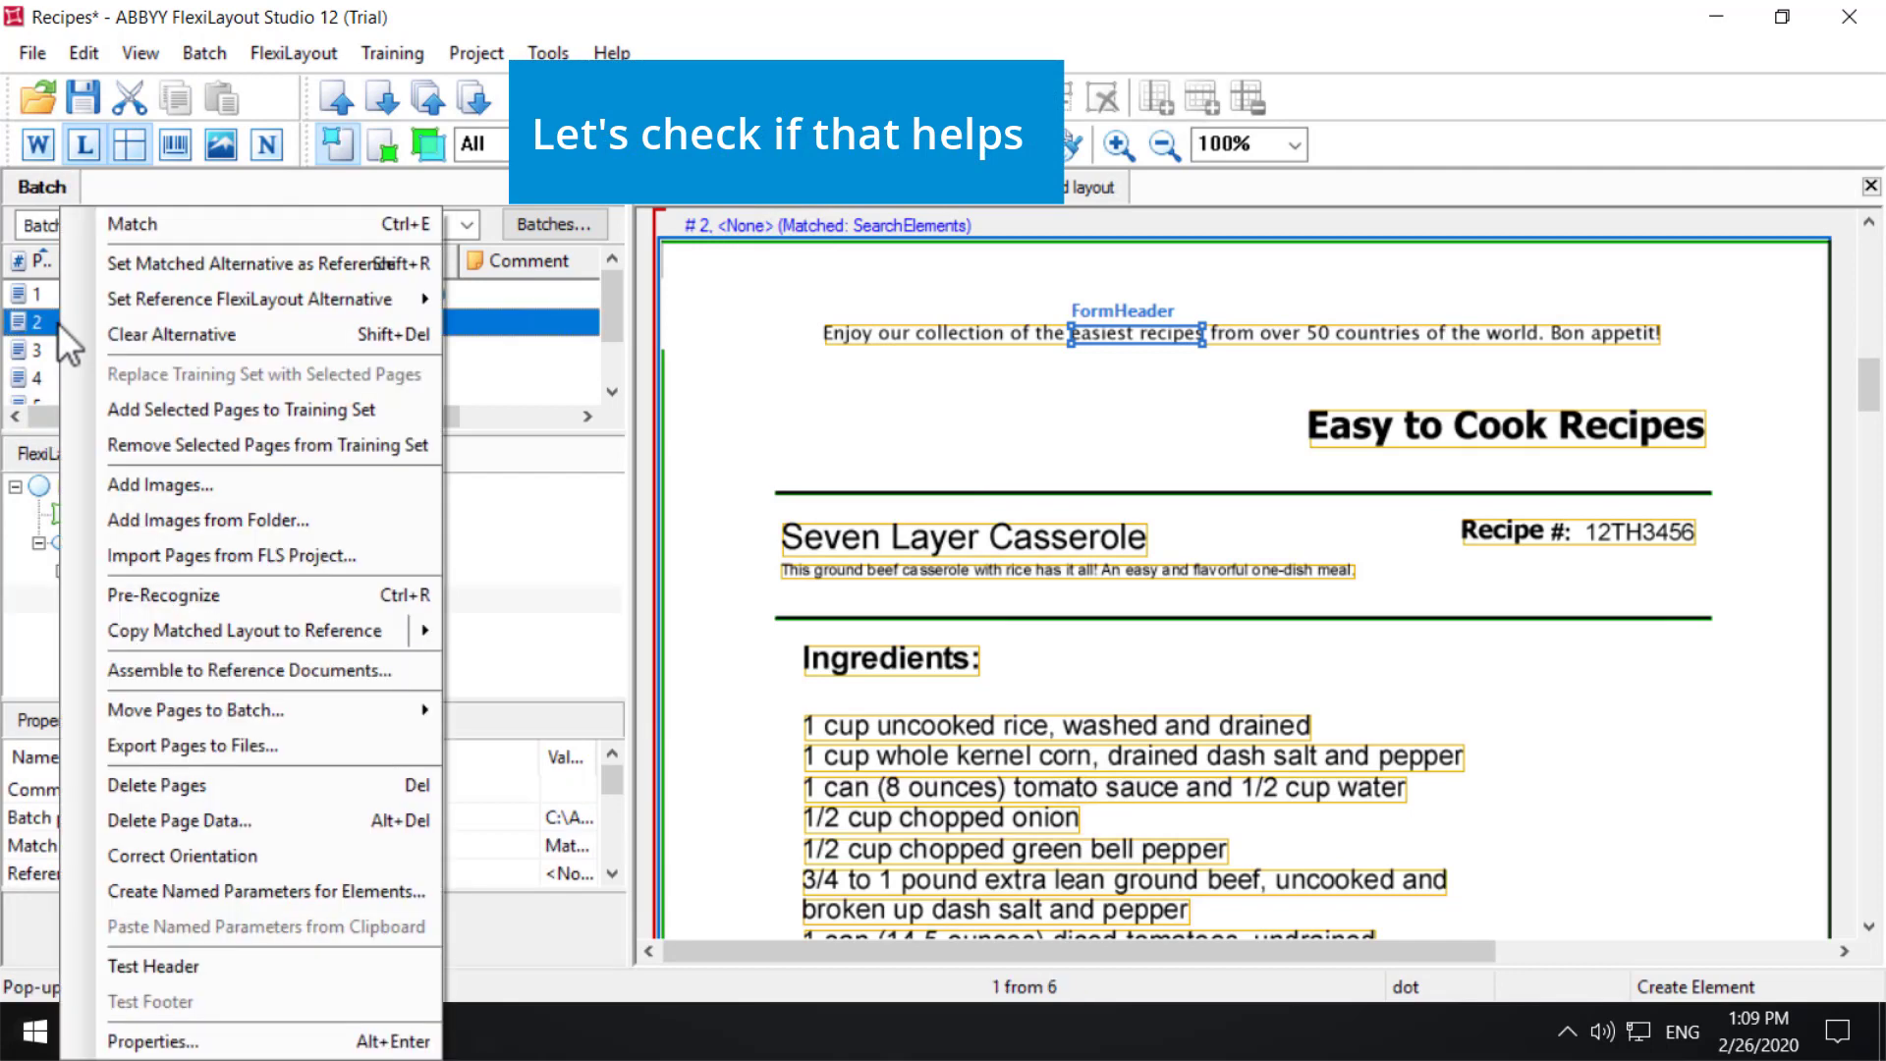
click(153, 224)
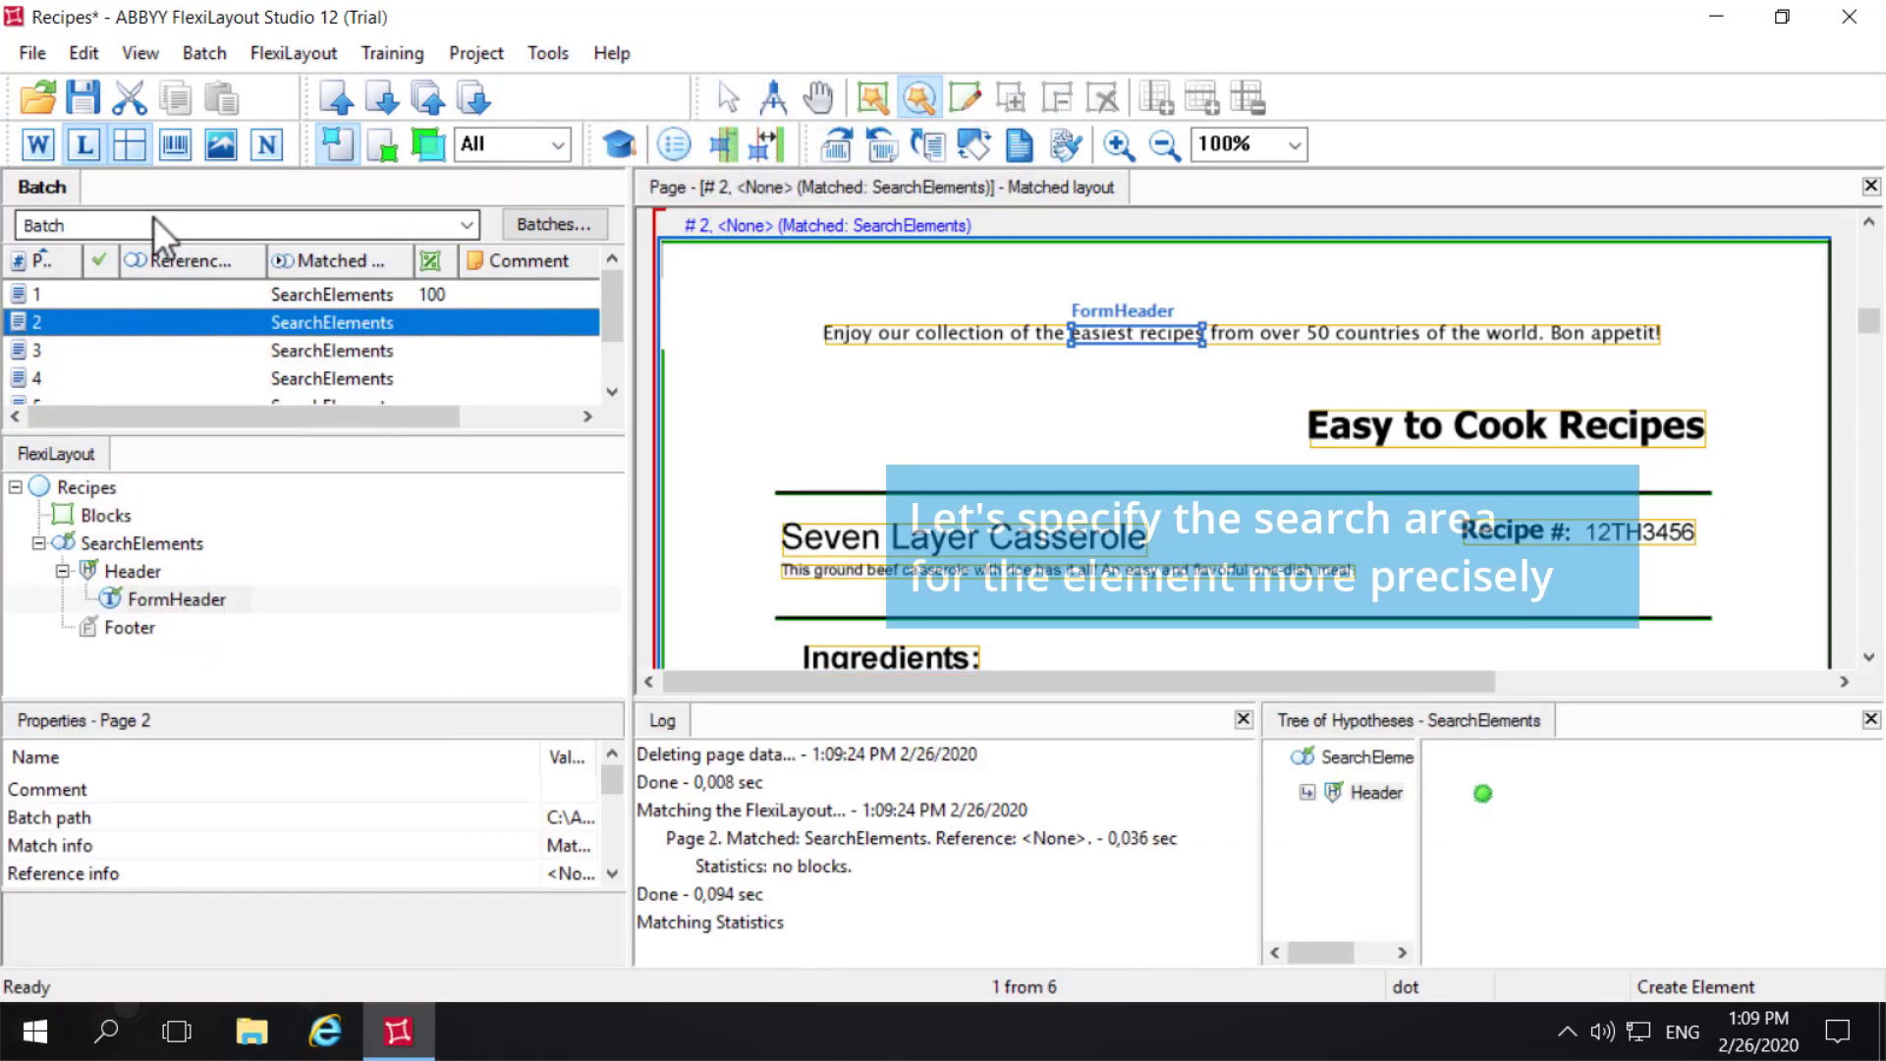
- Set FormHeader's relations to search for the instance nearest to the page bottom edge, and rematch page 2
click(154, 601)
right_click(151, 603)
click(198, 588)
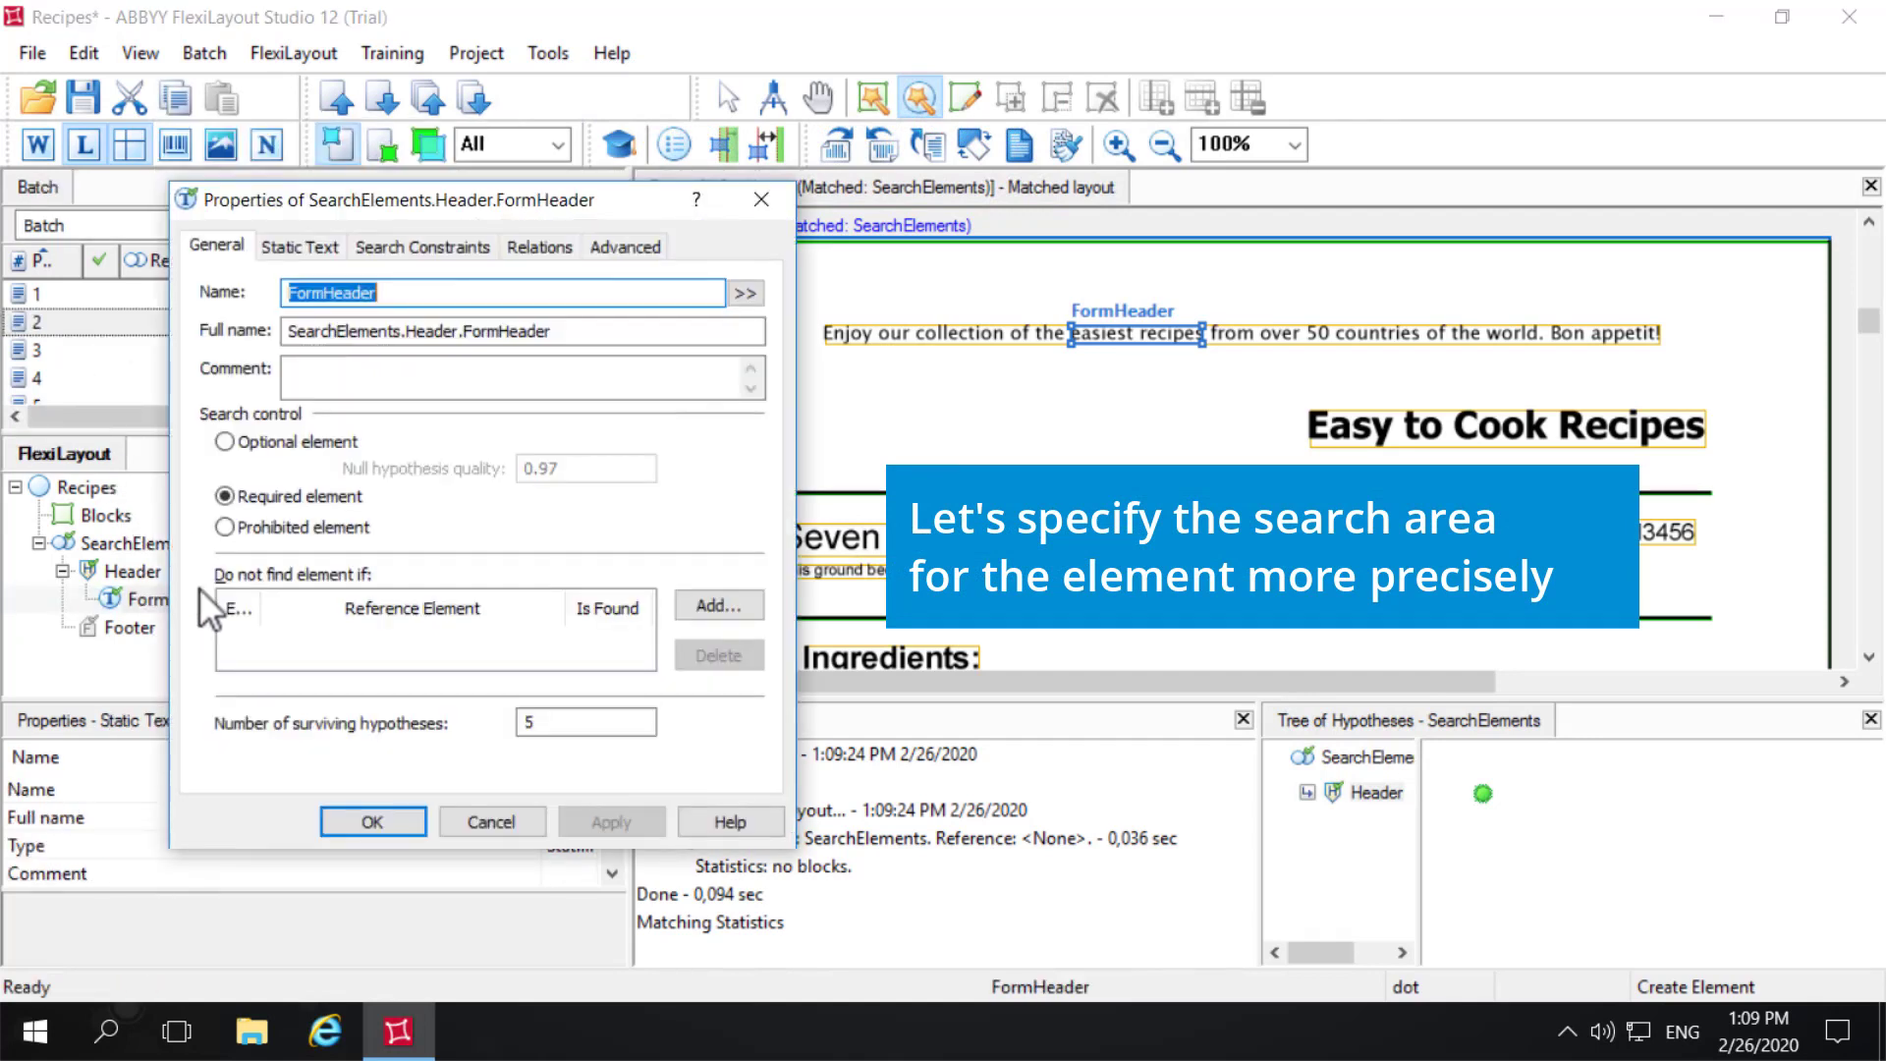
click(496, 247)
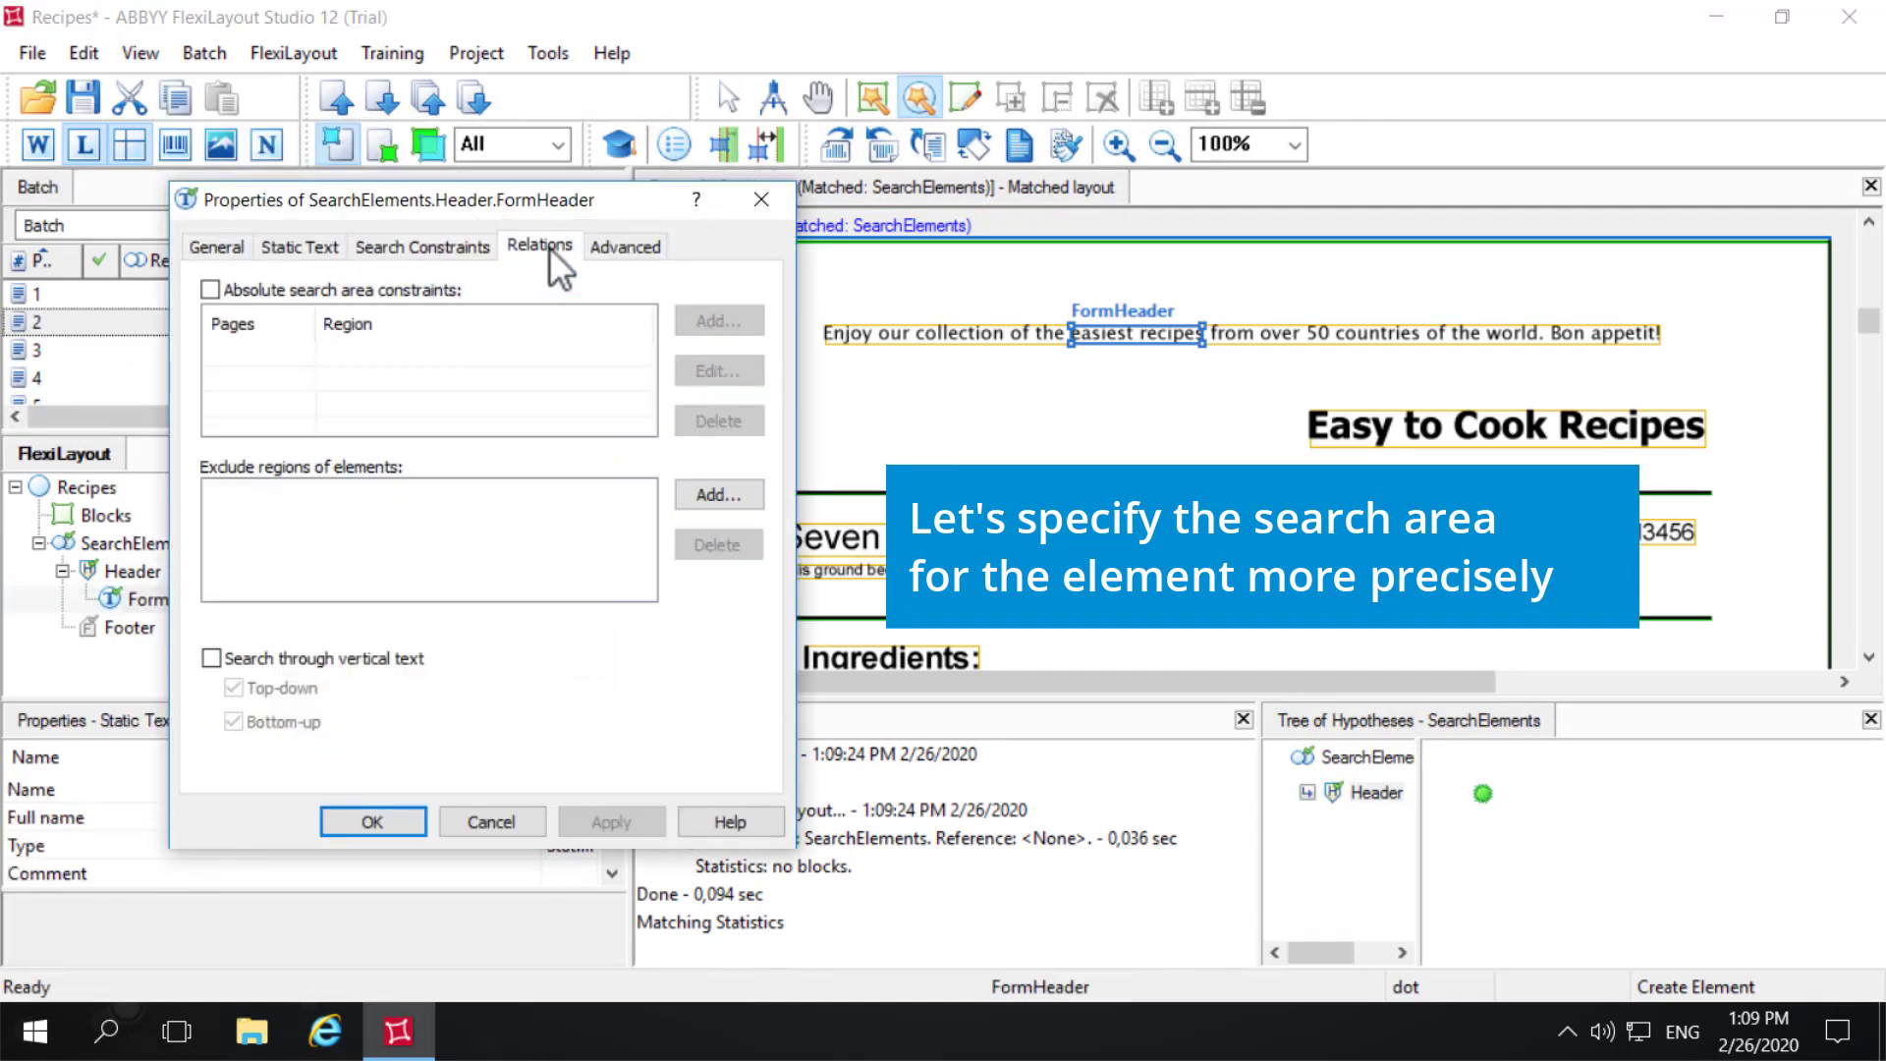
click(547, 246)
click(214, 650)
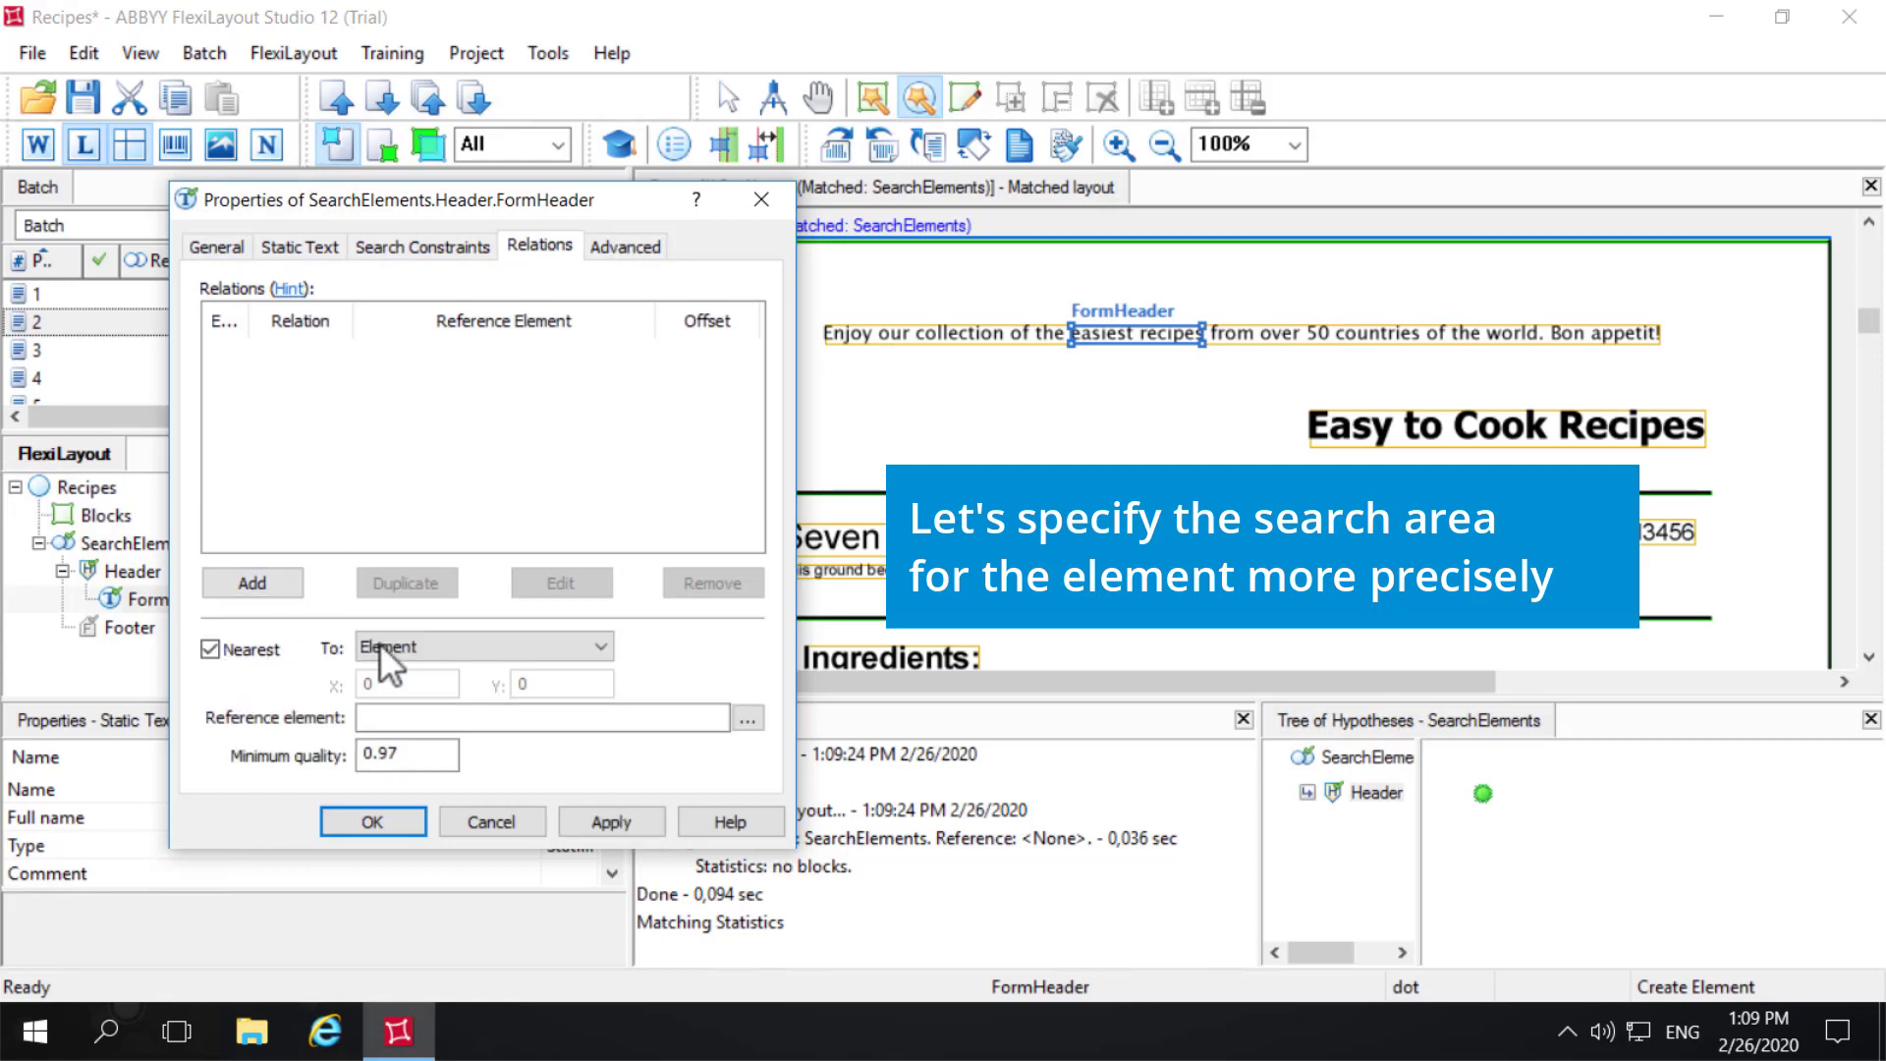
click(379, 645)
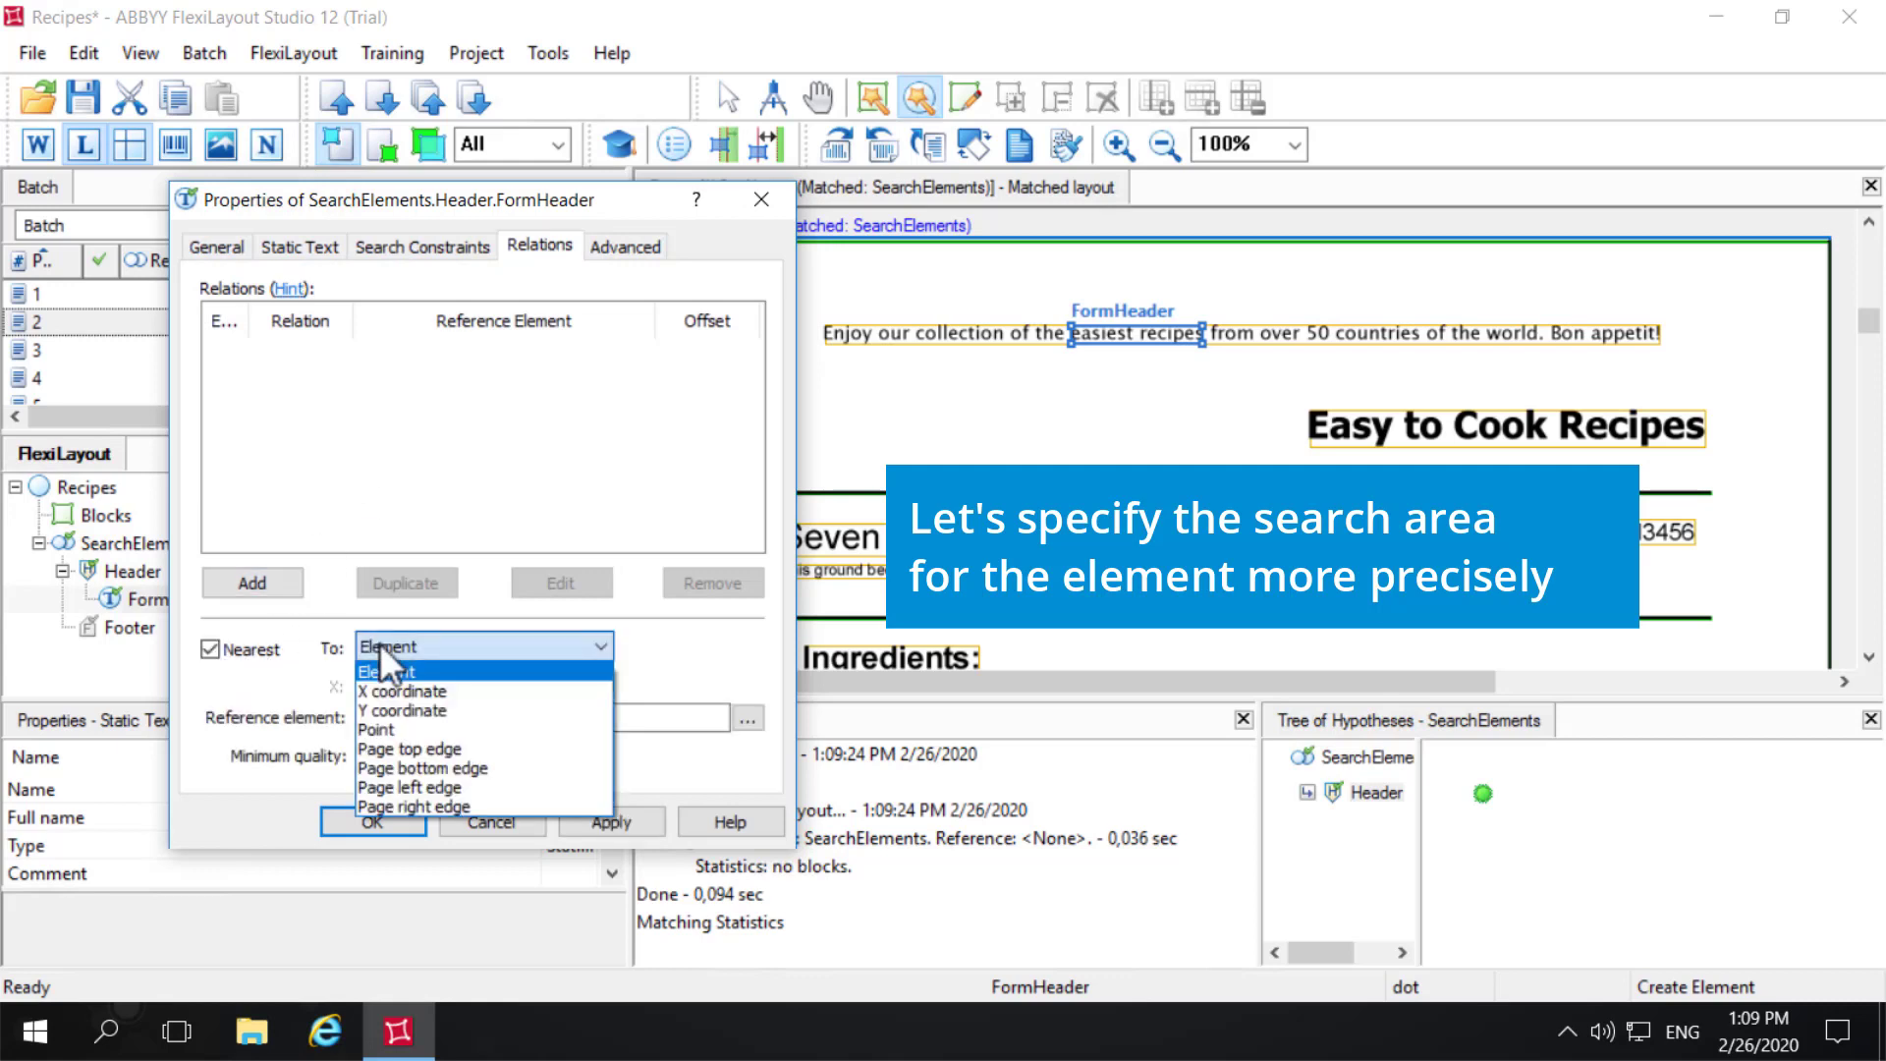
click(381, 766)
click(611, 822)
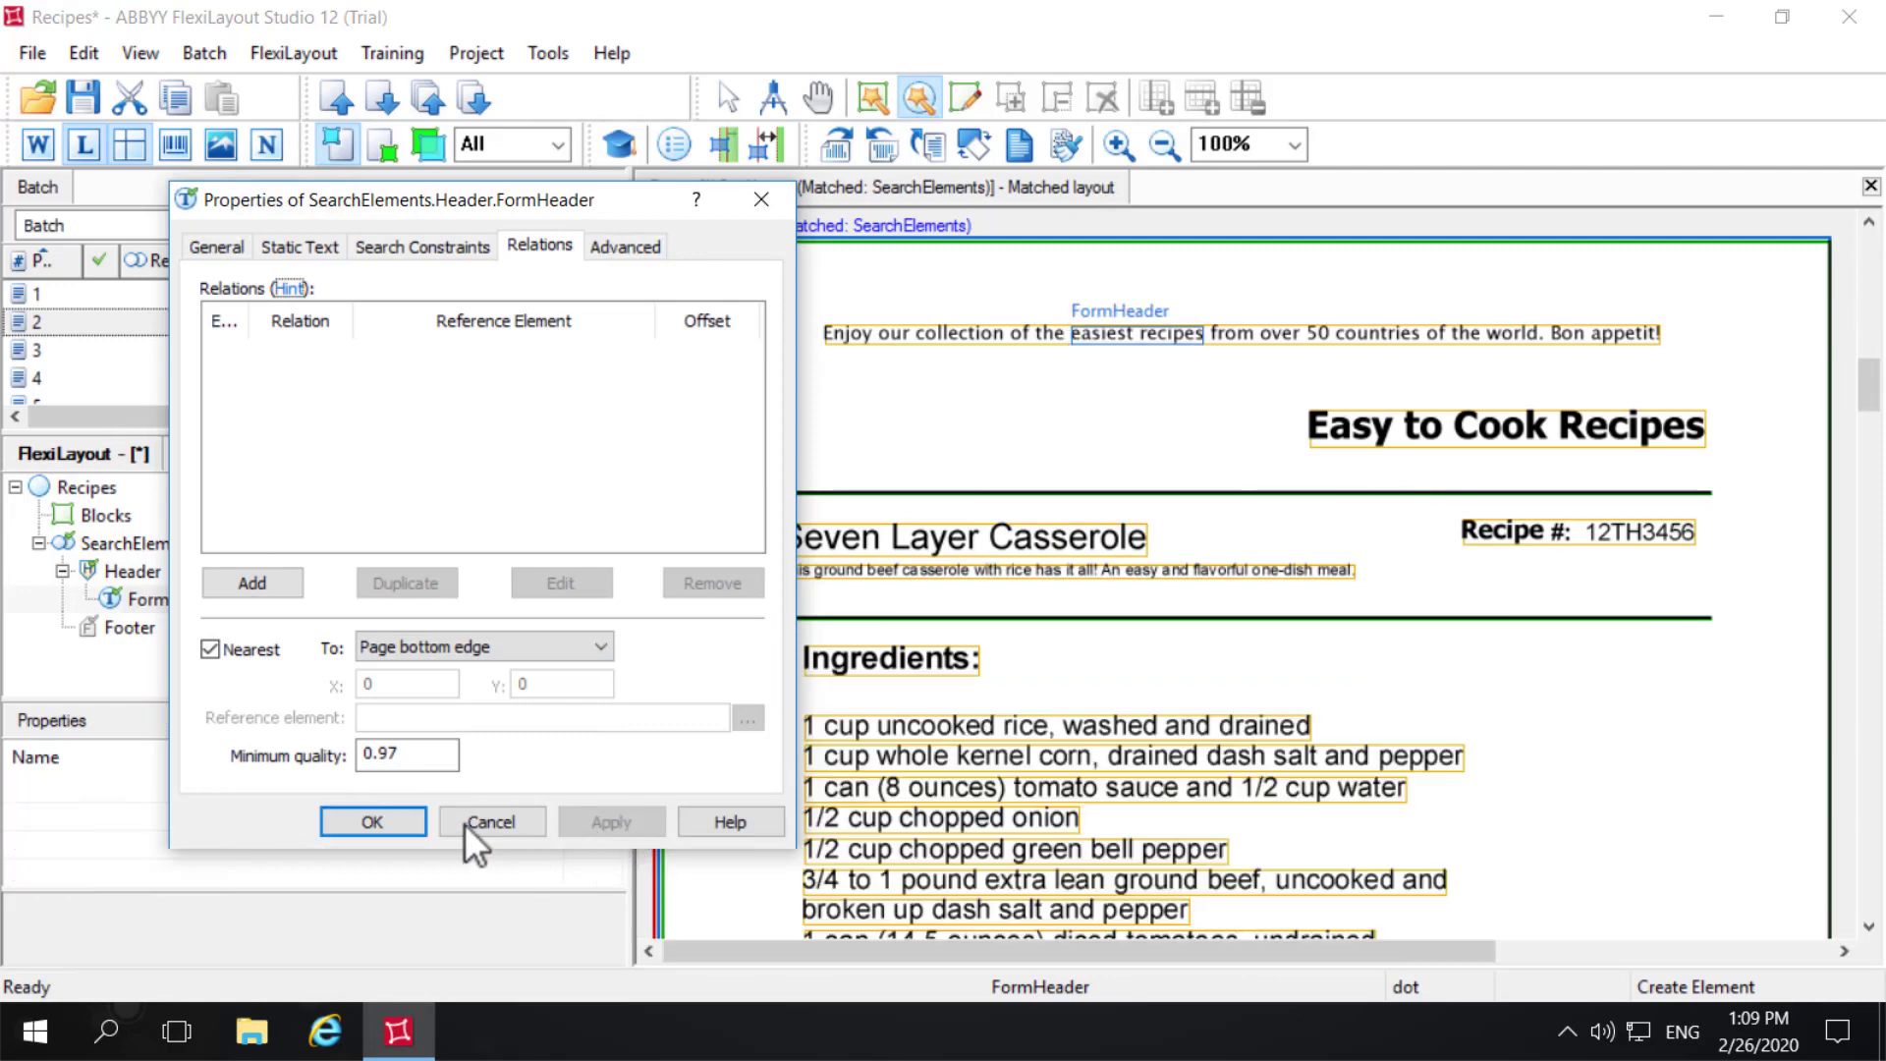
click(374, 821)
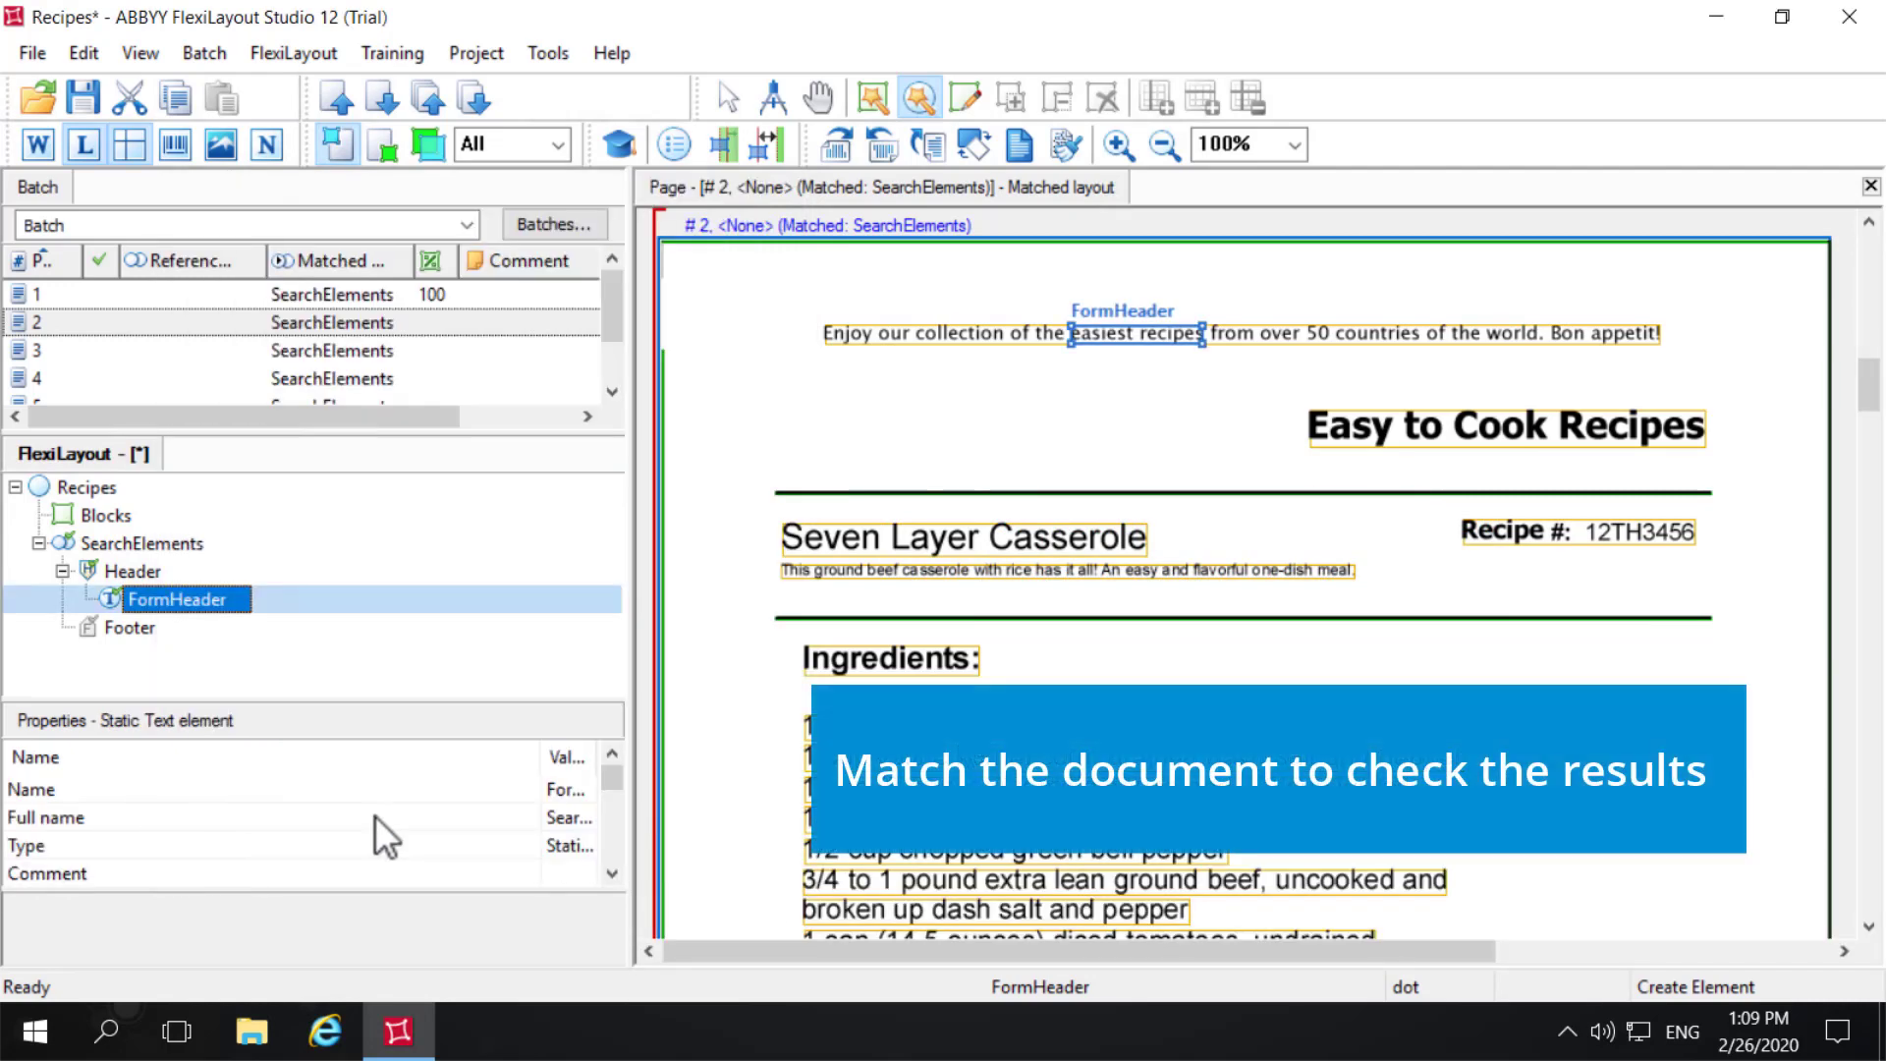
right_click(56, 318)
click(147, 224)
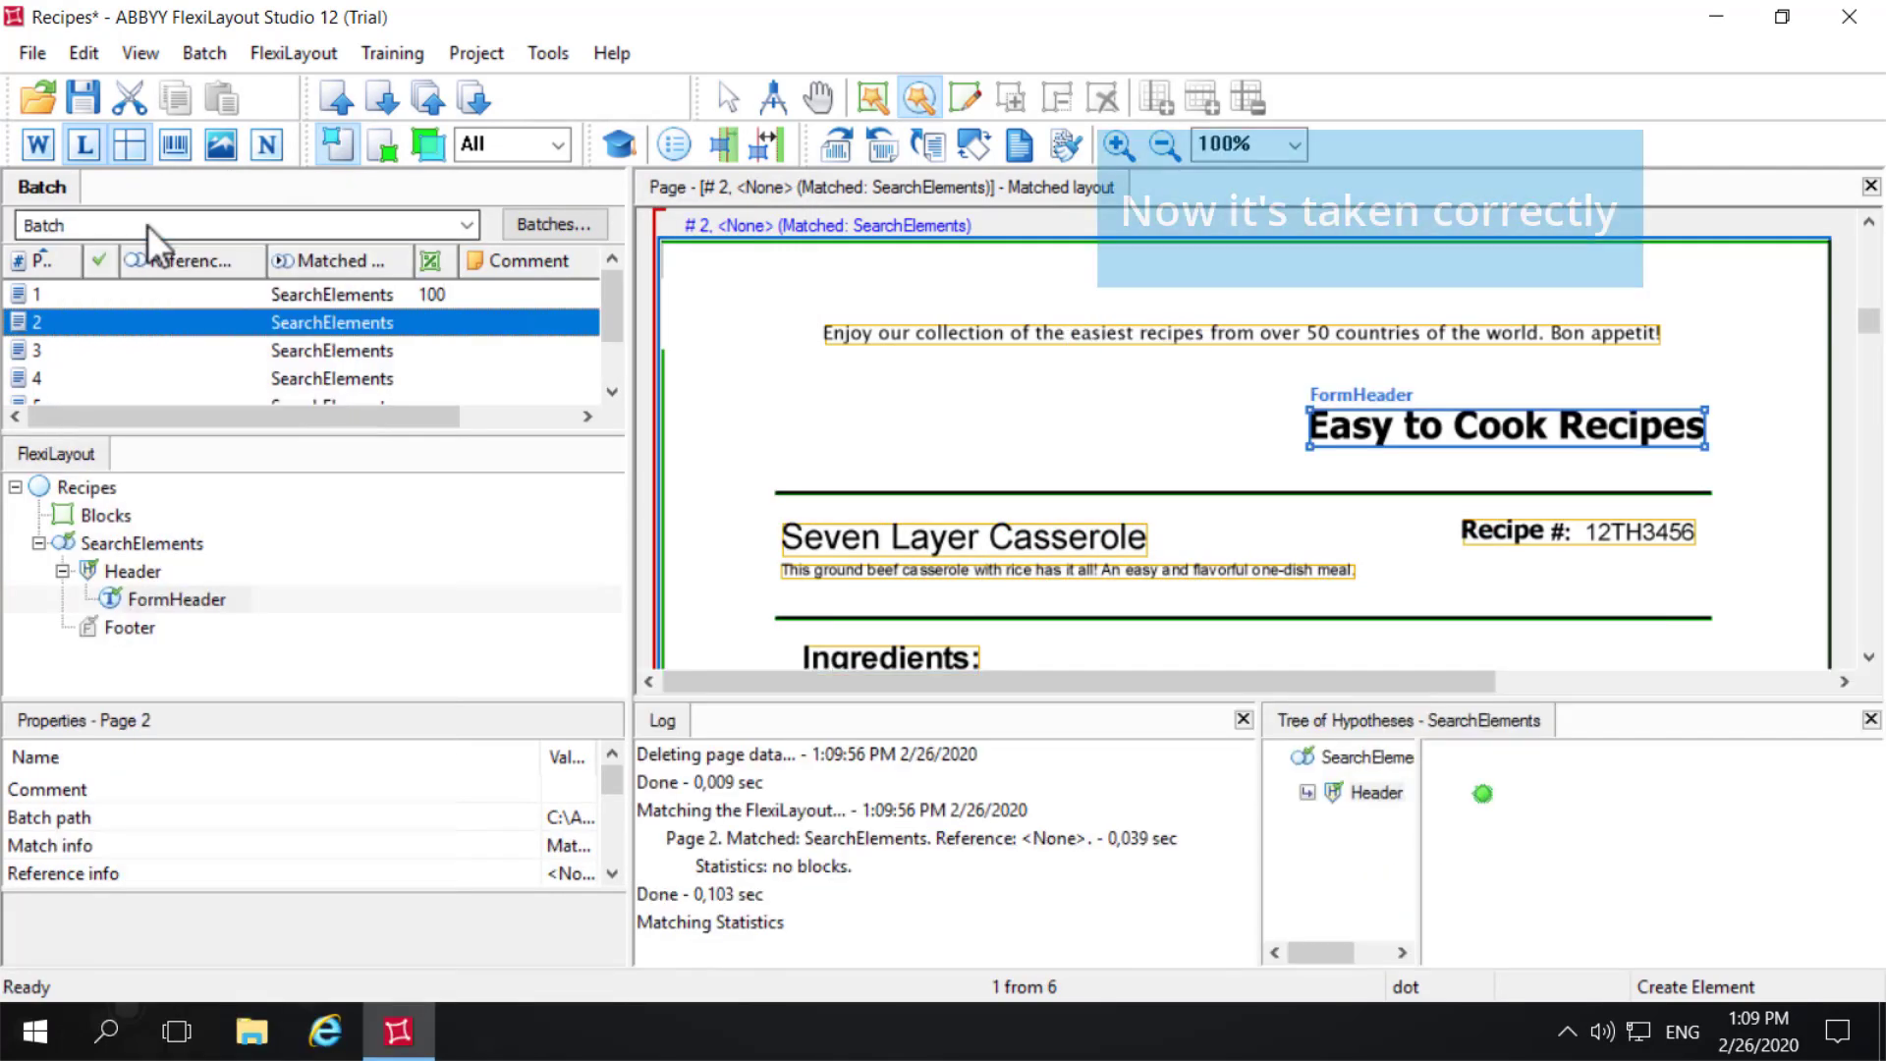
- Add a Labeled Field element under SearchElements and name it RecipeNumber
click(96, 541)
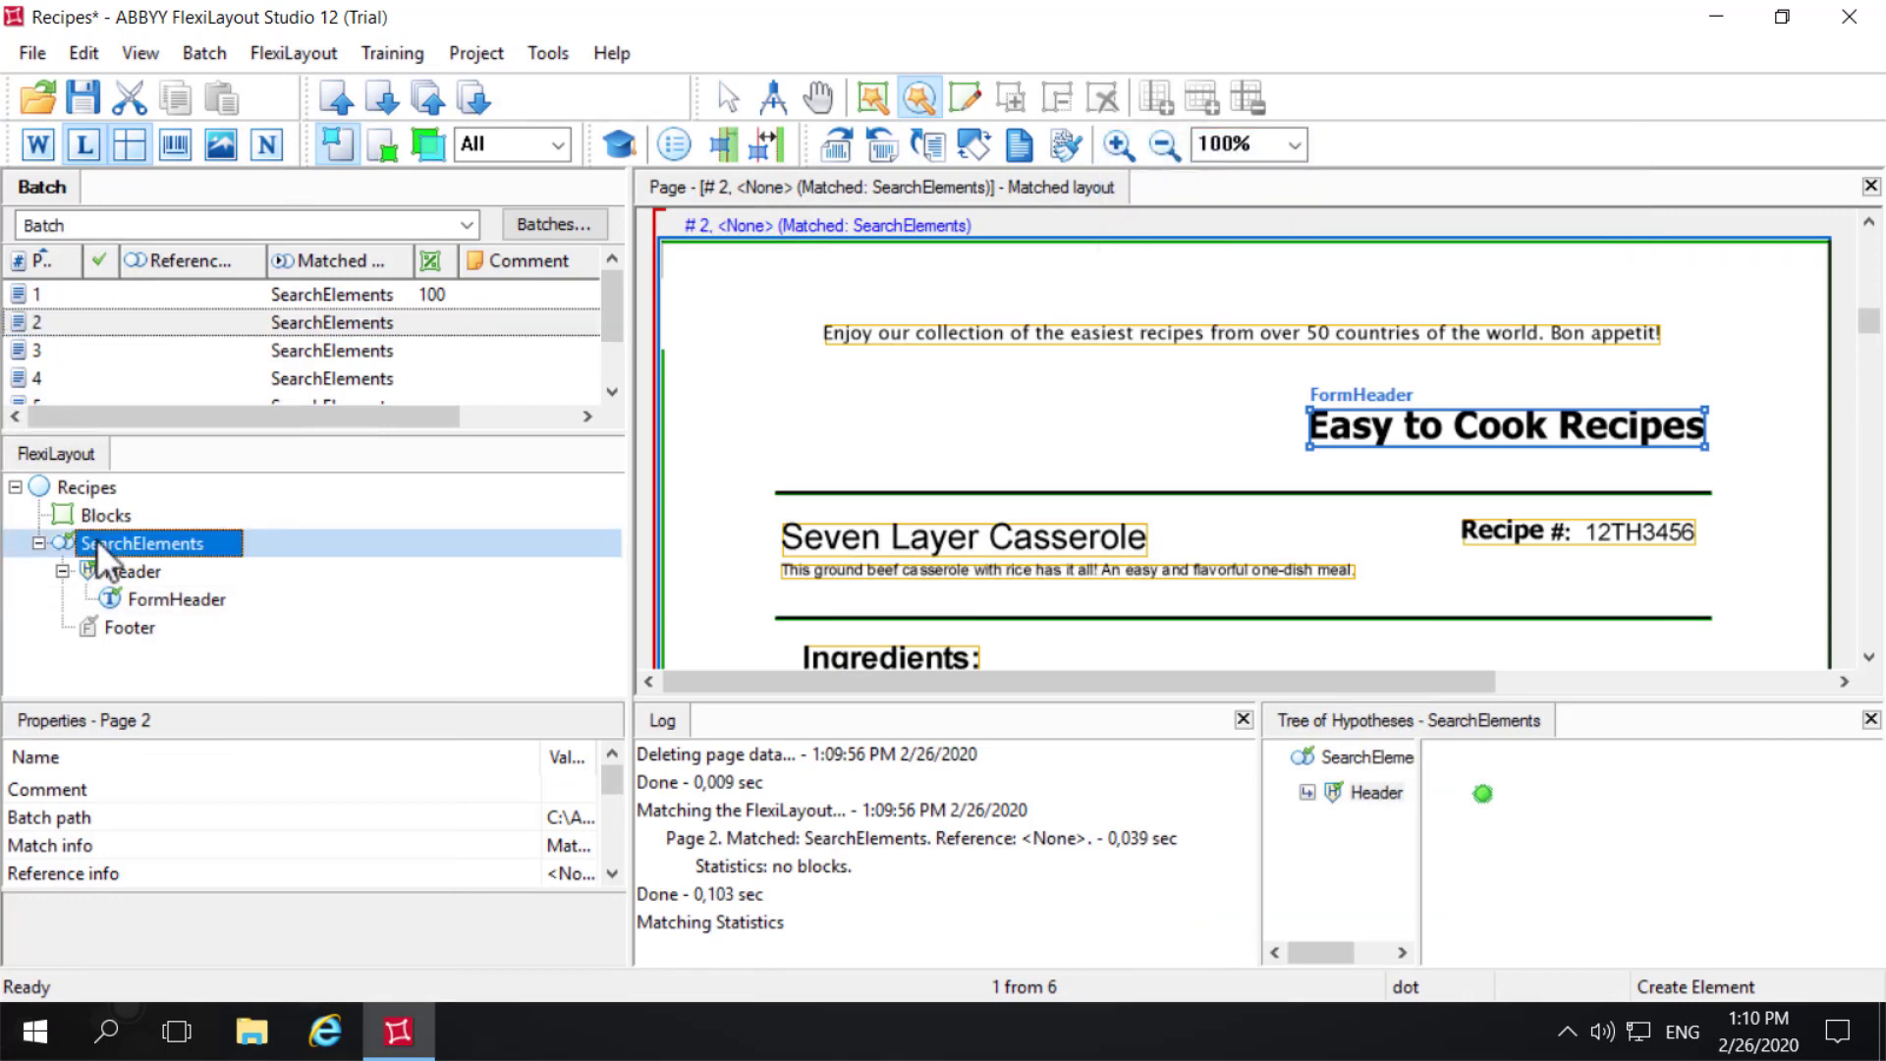
right_click(96, 539)
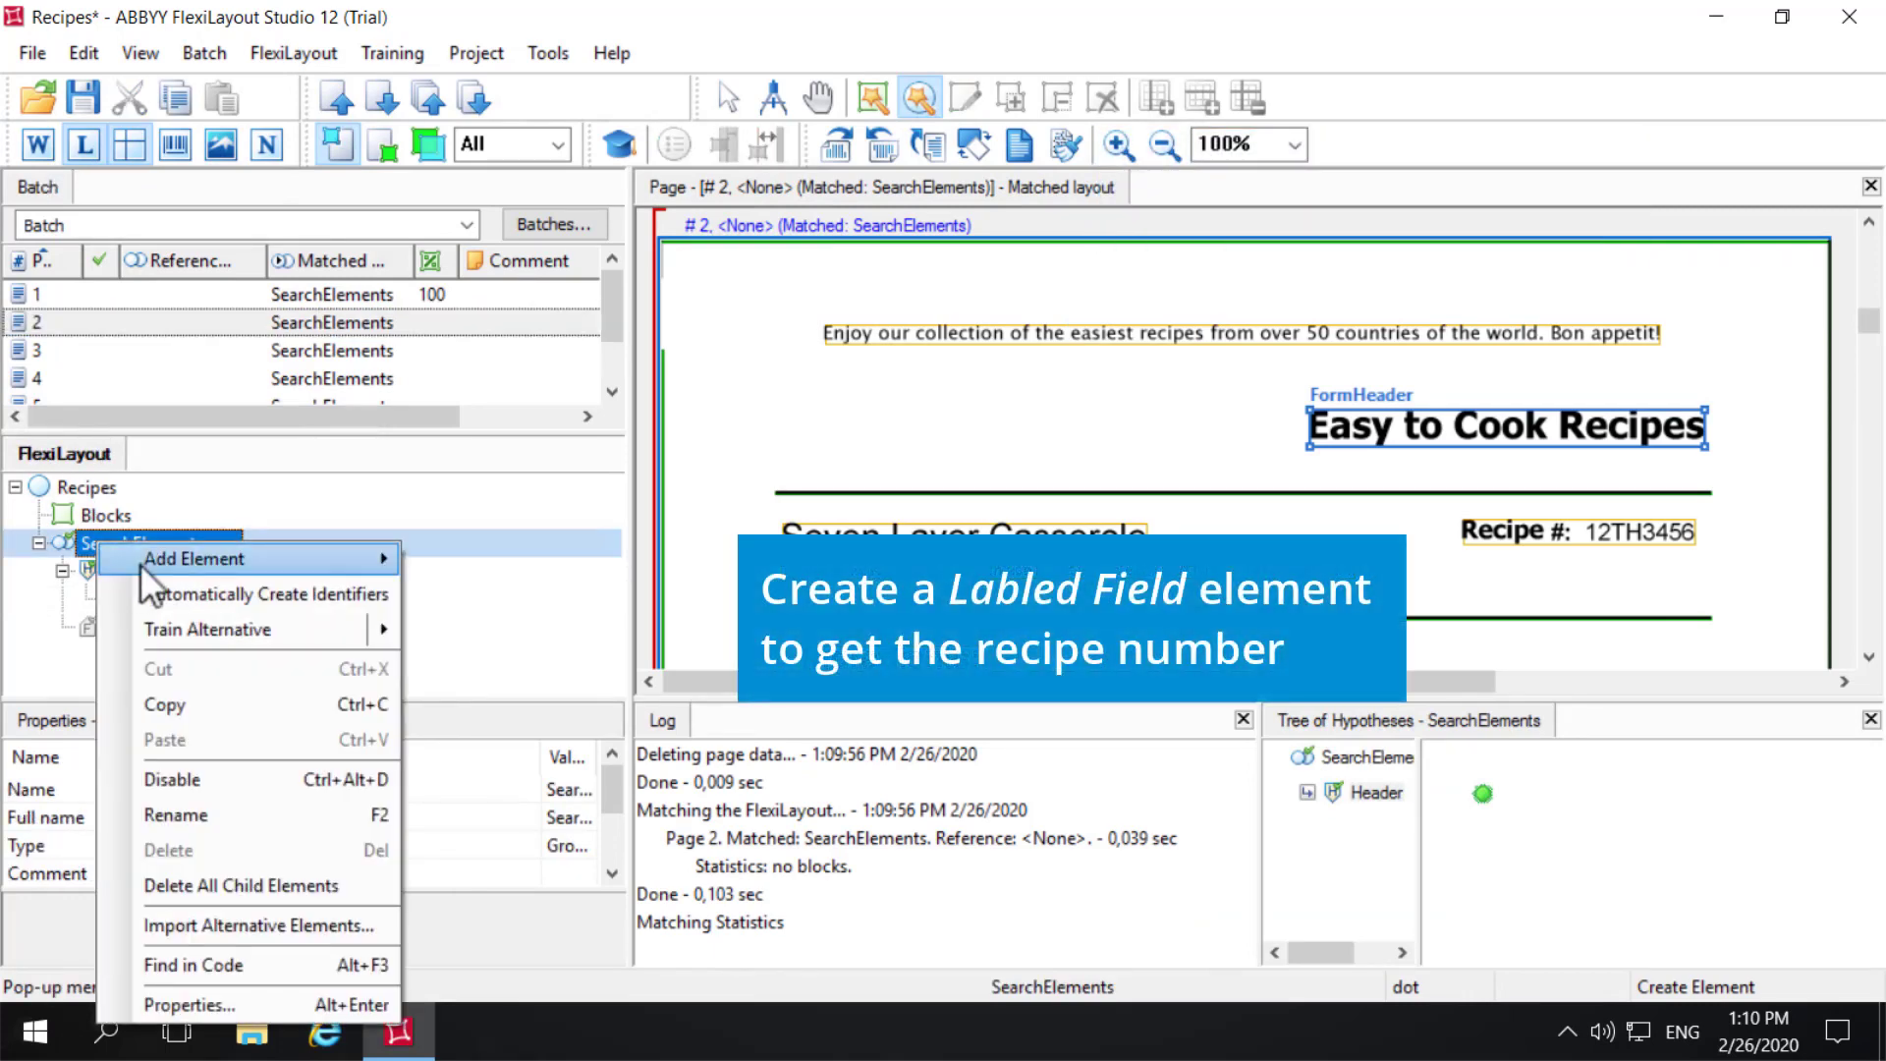
mouse_move(140, 564)
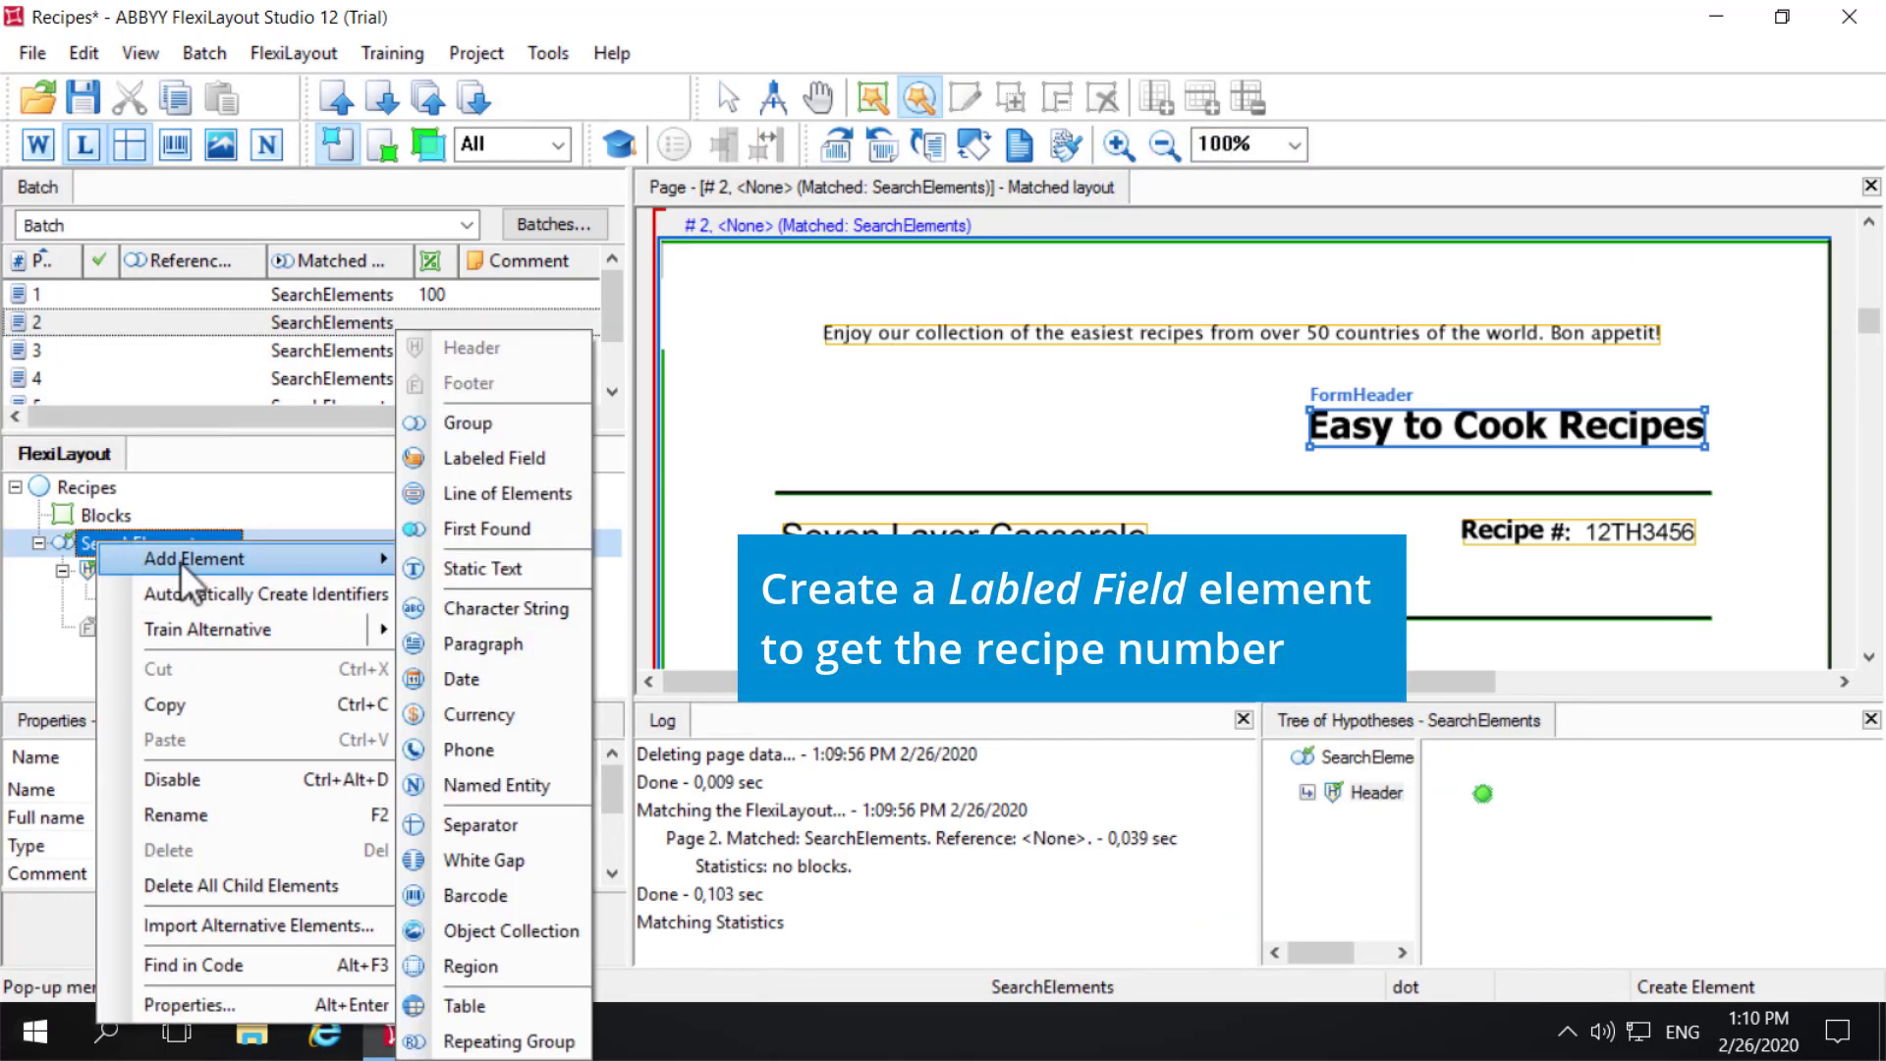
click(504, 456)
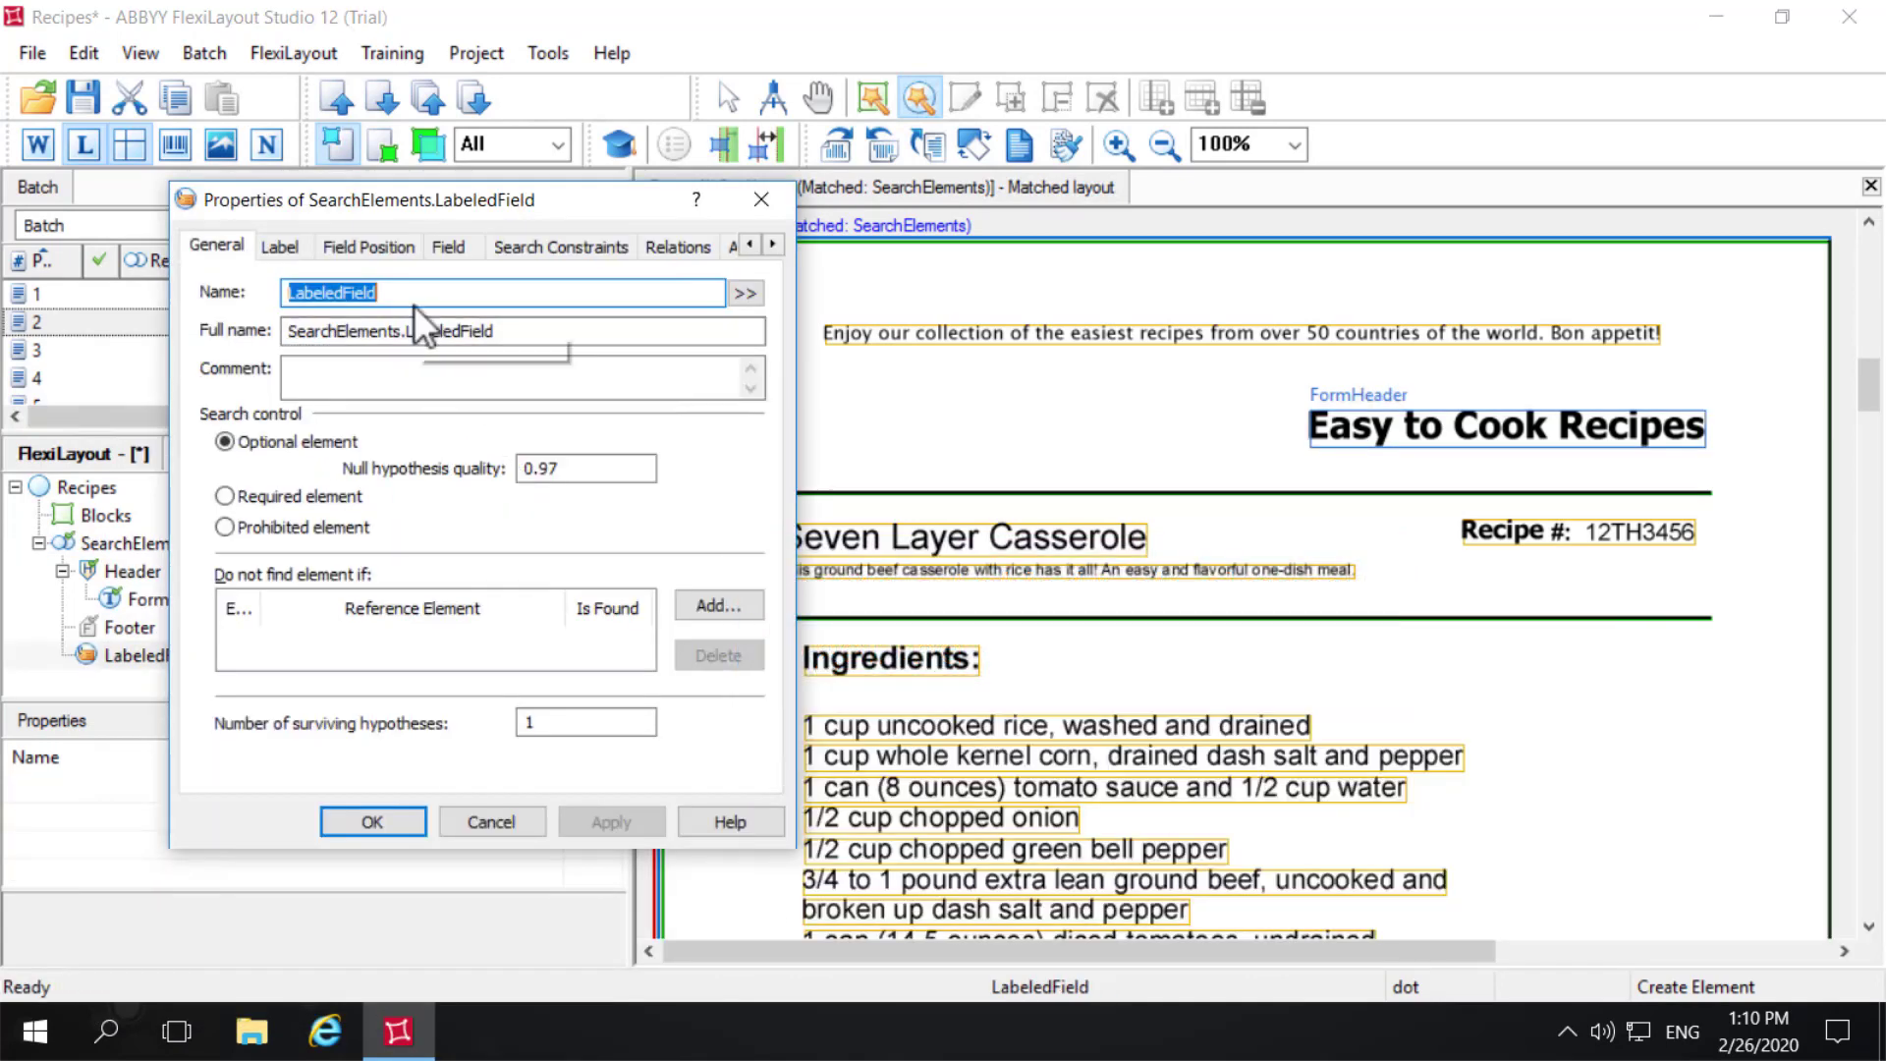
key(BackSpace)
text(RecipeNumber)
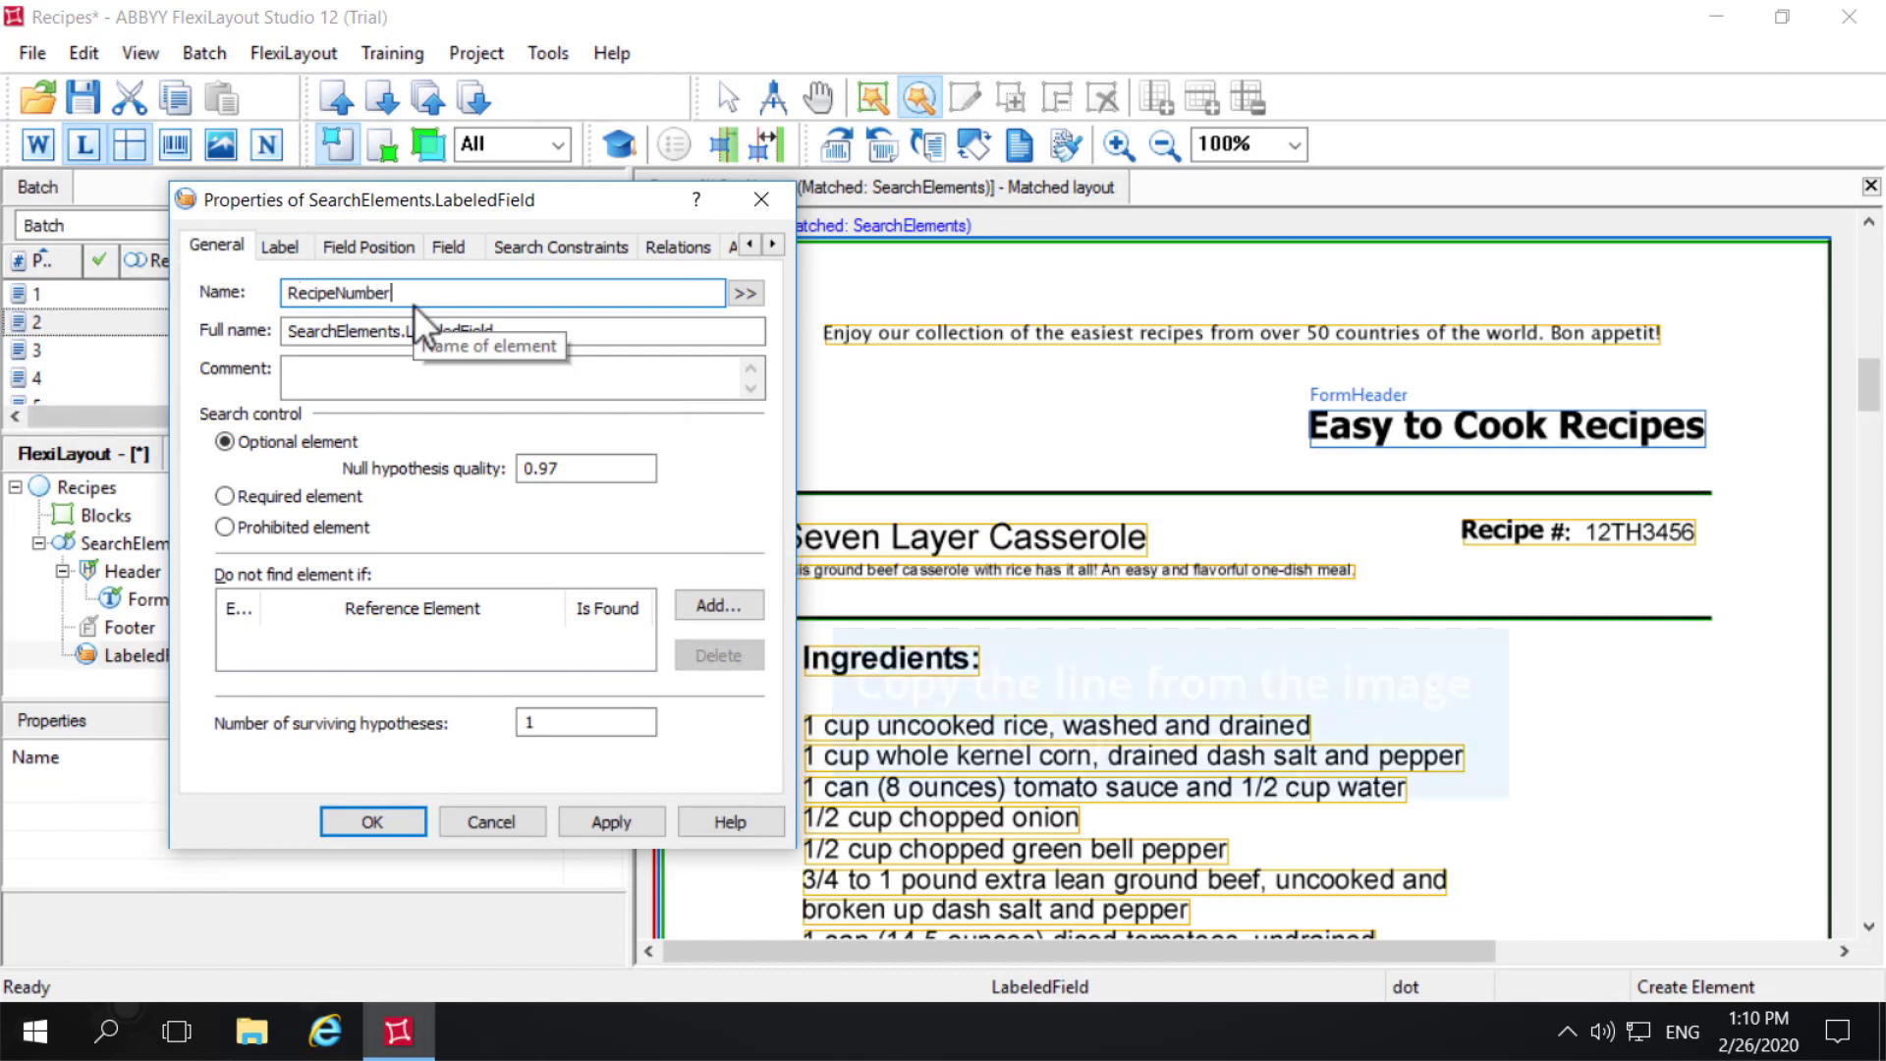
- Replace the placeholder in RecipeNumber's label text with the recognized recipe-number line copied from the page 2 image
click(277, 246)
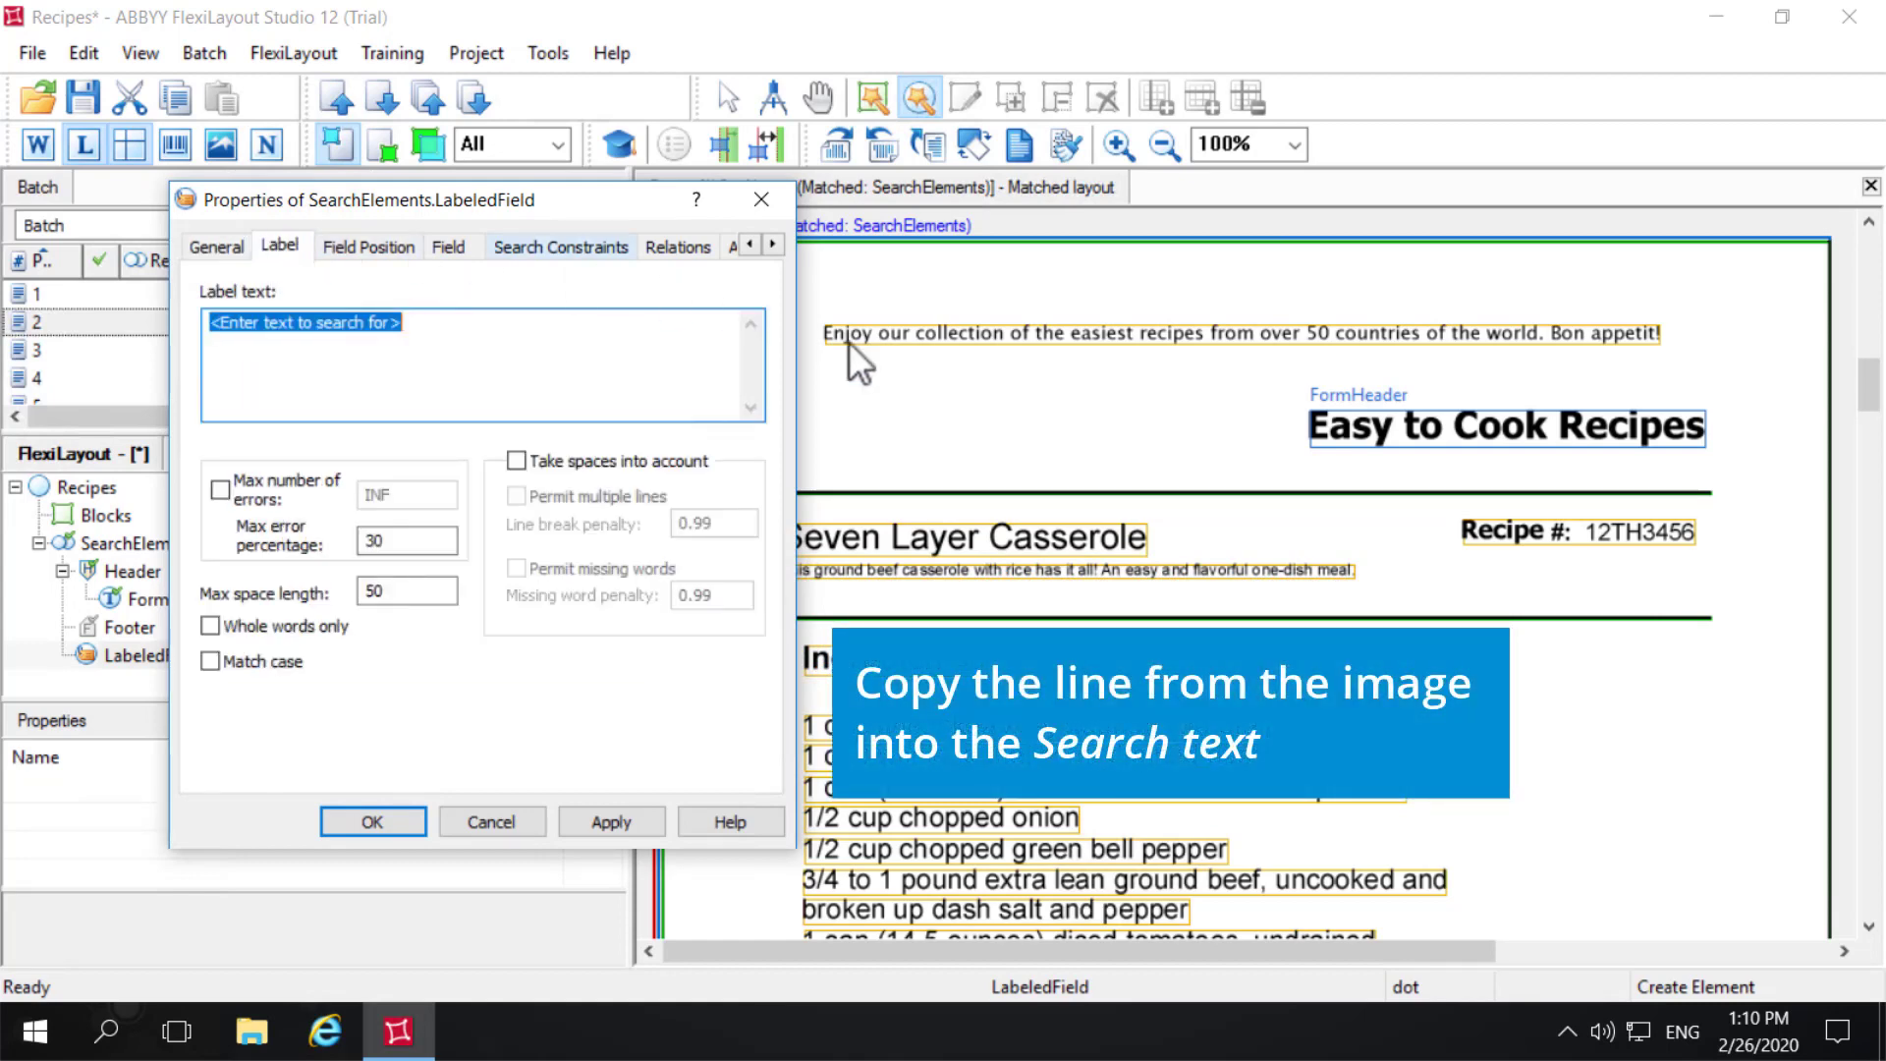
right_click(1572, 531)
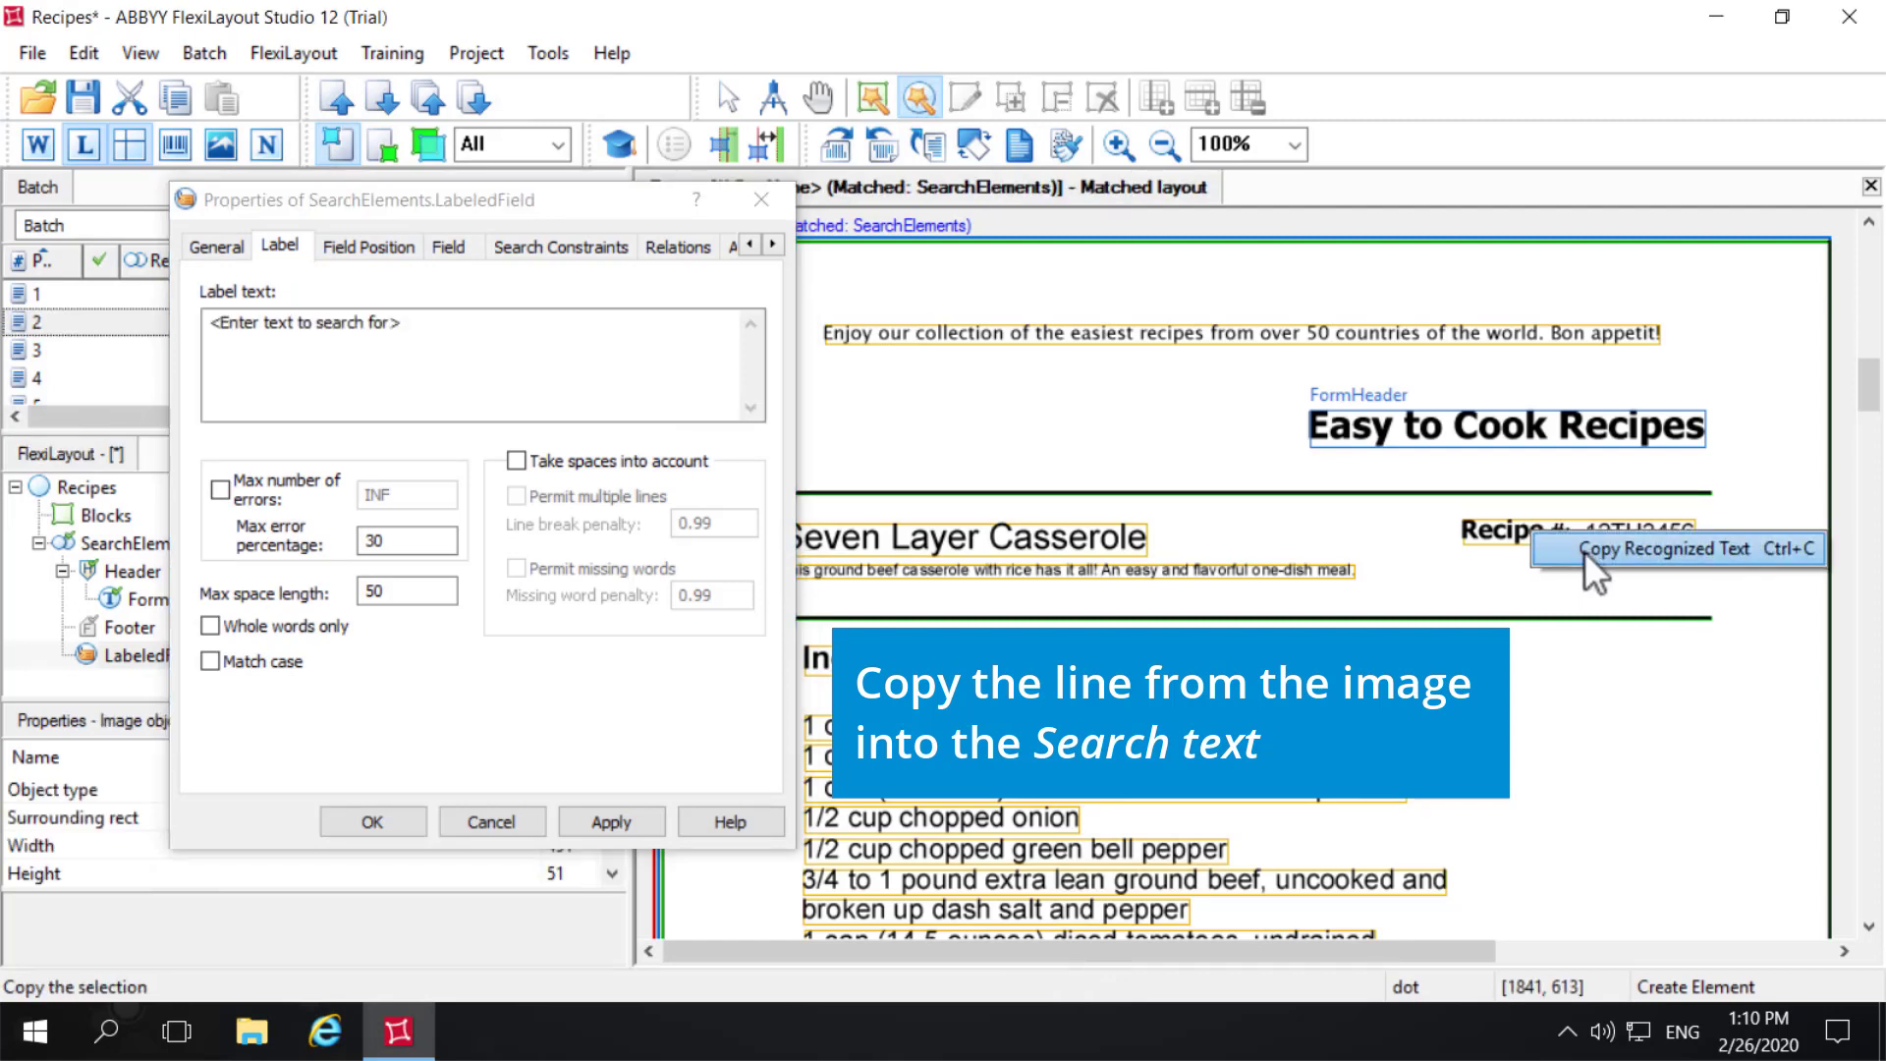
click(1596, 551)
click(520, 346)
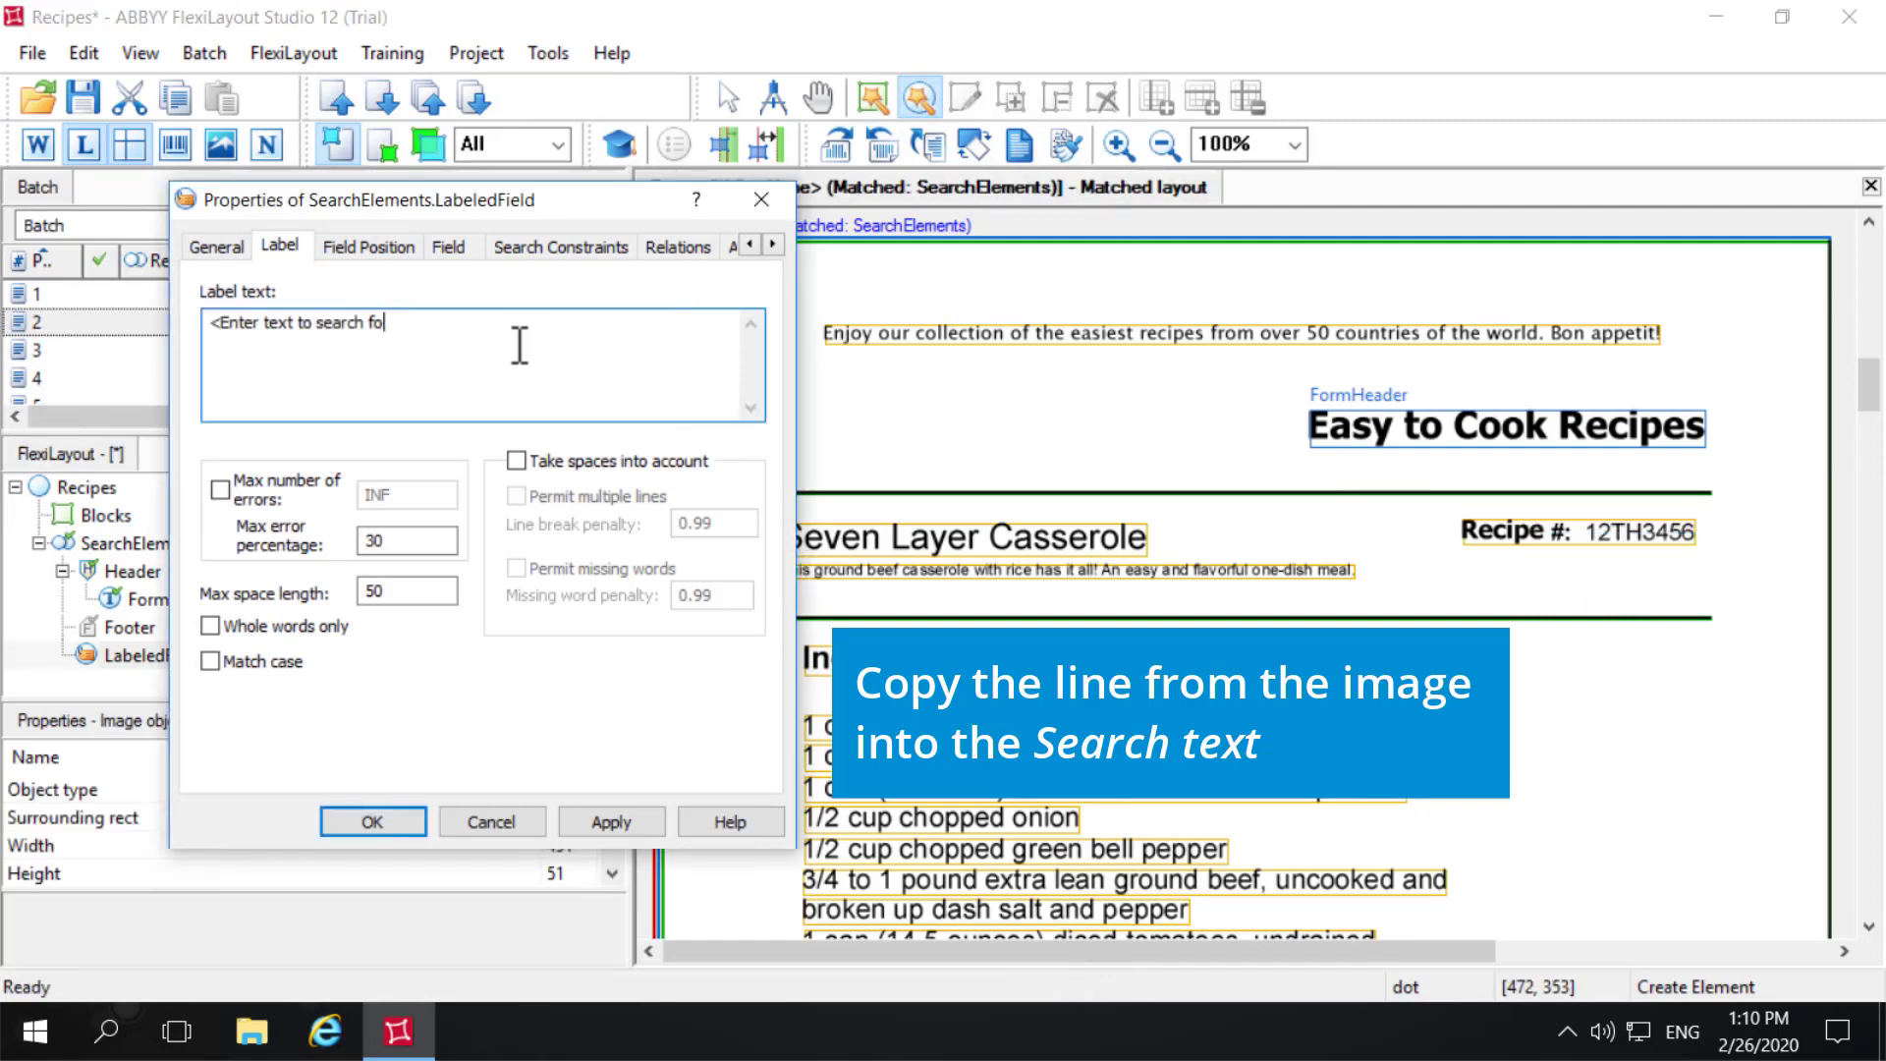
key(BackSpace)
key(BackSpace)
key(BackSpace)
key(BackSpace)
key(BackSpace)
key(BackSpace)
key(BackSpace)
key(BackSpace)
key(BackSpace)
key(BackSpace)
key(BackSpace)
key(BackSpace)
key(BackSpace)
key(BackSpace)
key(BackSpace)
key(BackSpace)
key(BackSpace)
key(BackSpace)
key(BackSpace)
key(BackSpace)
key(ctrl+v)
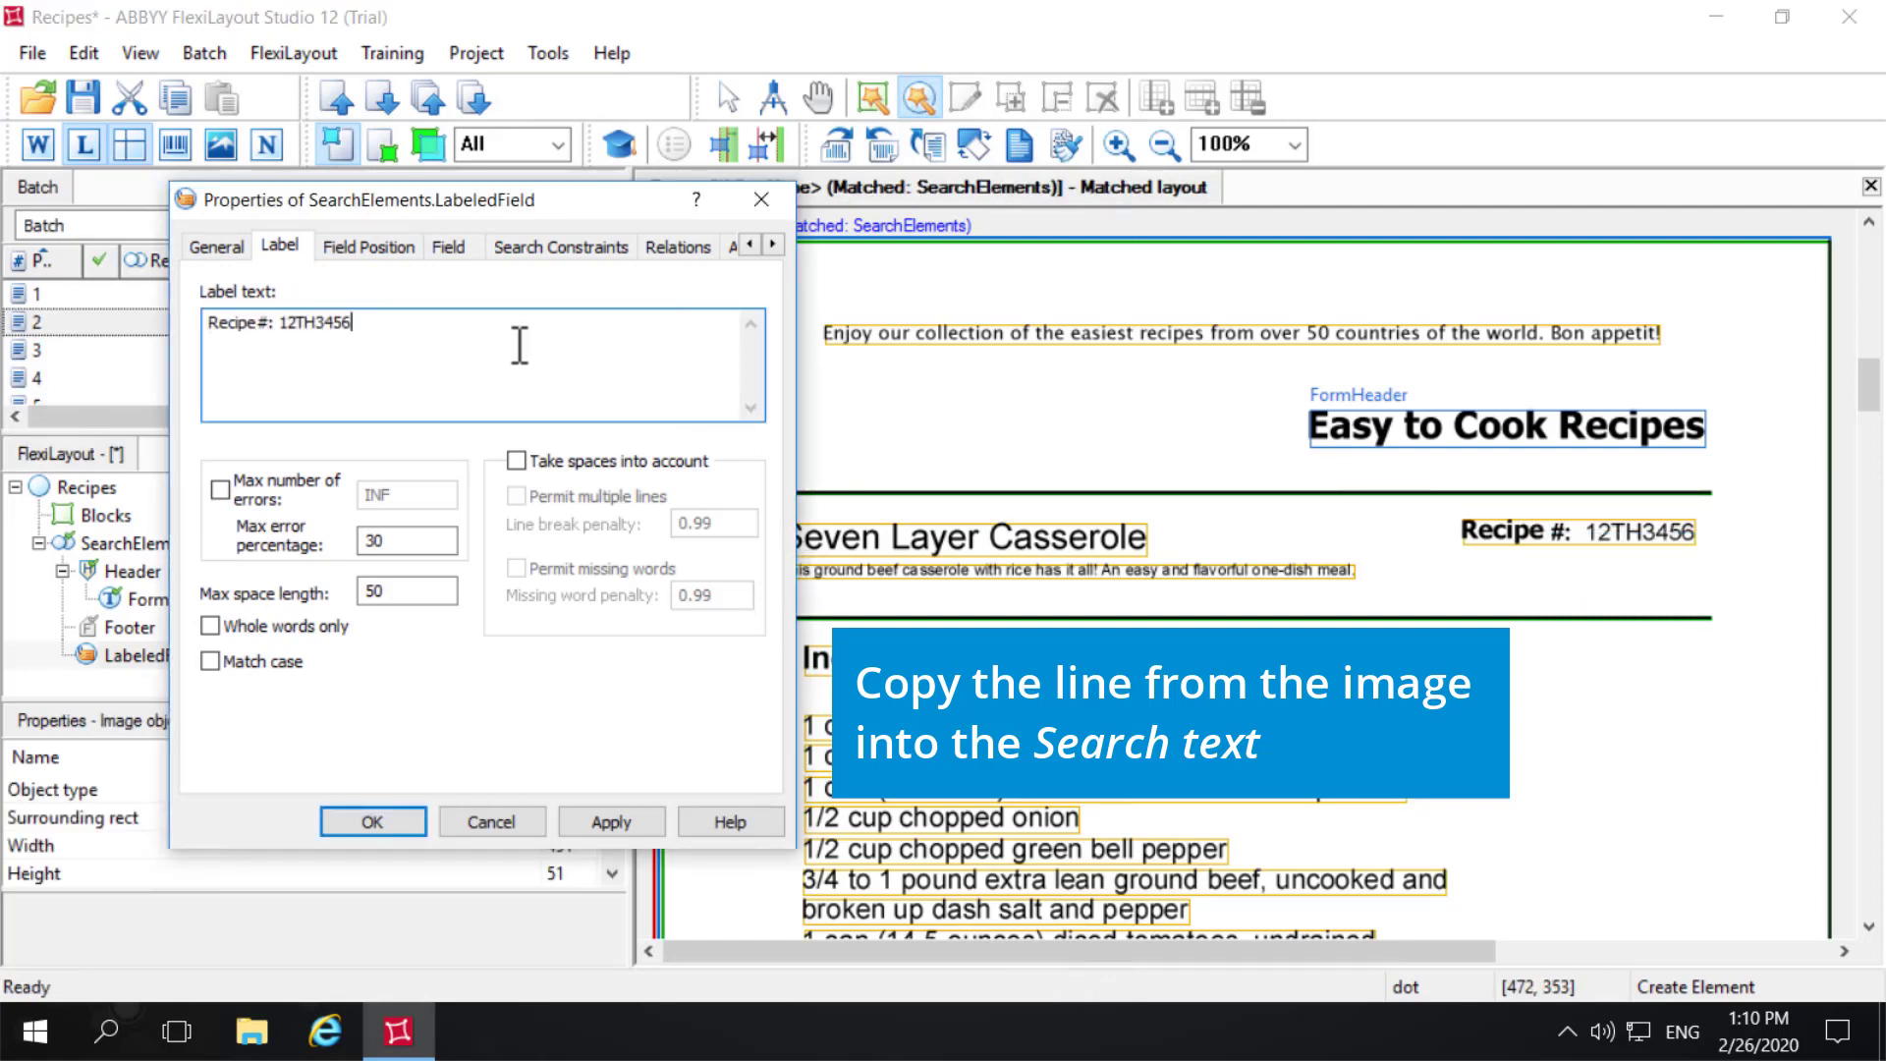
- Trim RecipeNumber's label text to "Recipe#:" and save the element's properties
key(BackSpace)
key(BackSpace)
key(BackSpace)
key(BackSpace)
key(BackSpace)
key(BackSpace)
key(BackSpace)
key(BackSpace)
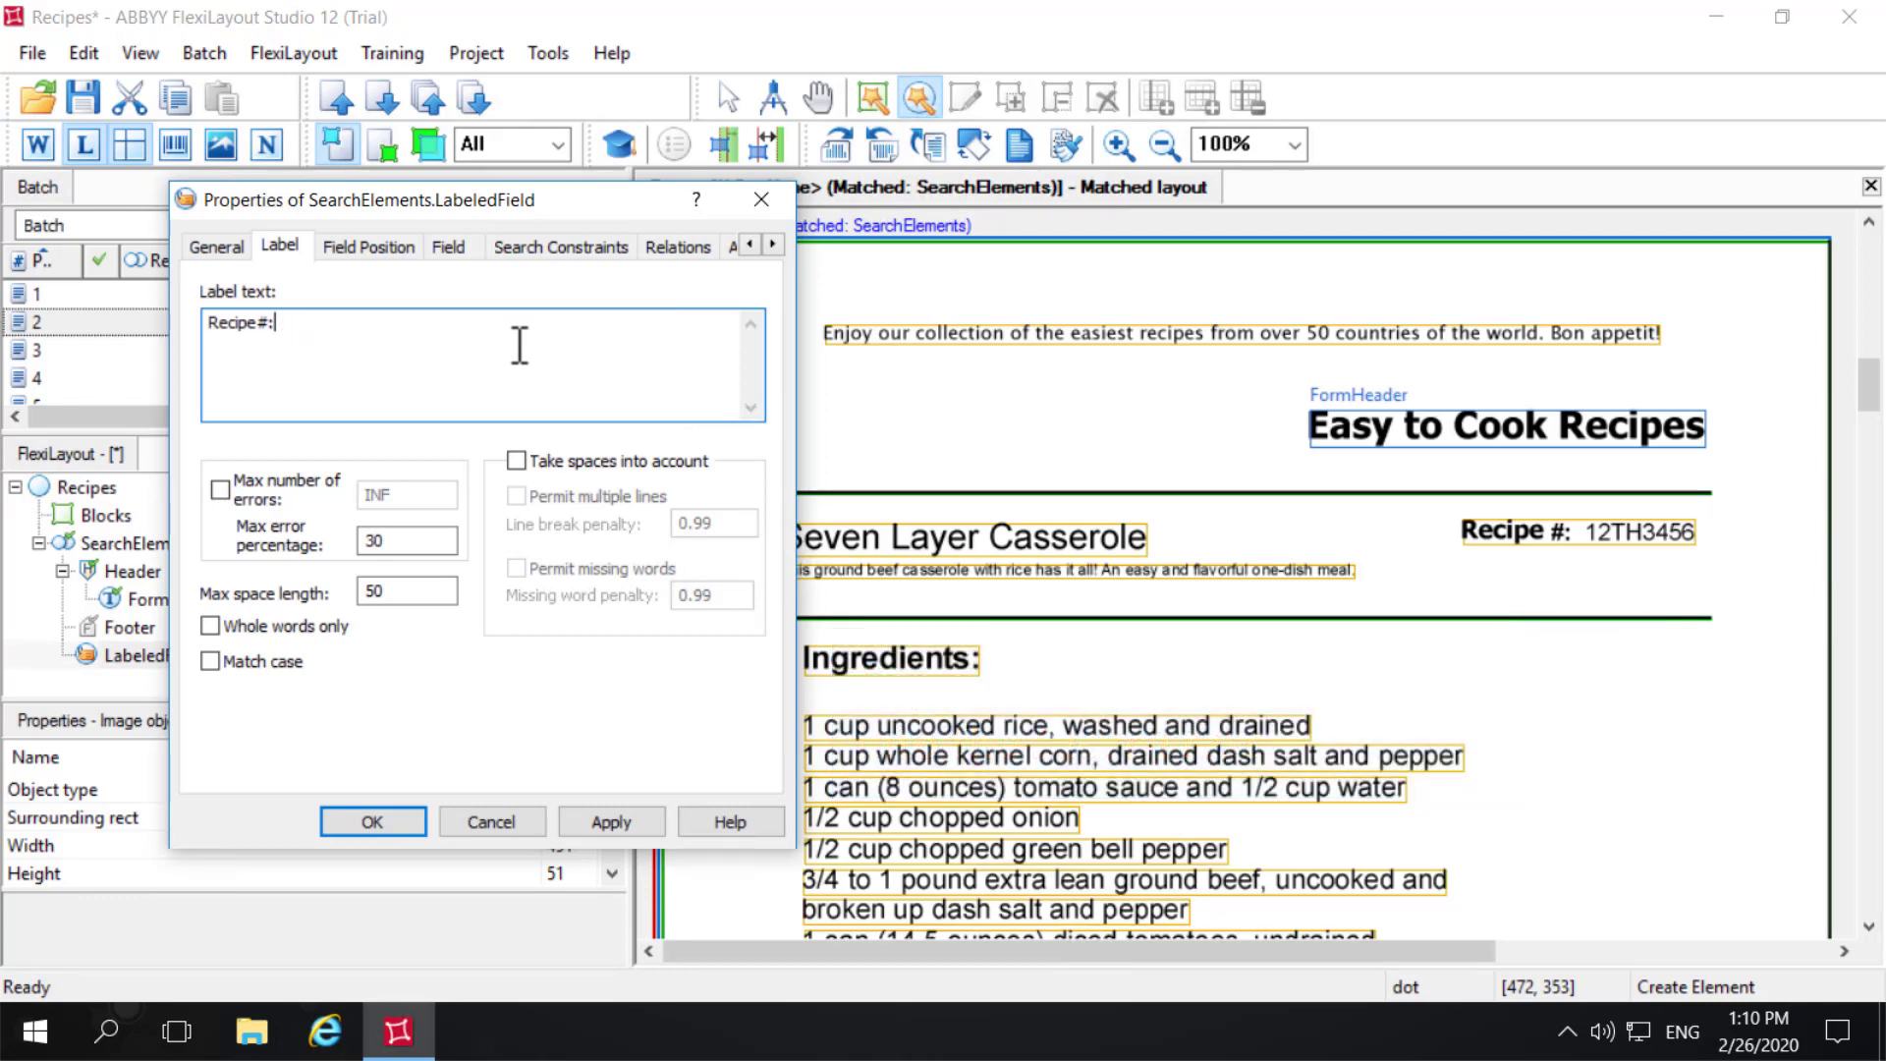
click(619, 823)
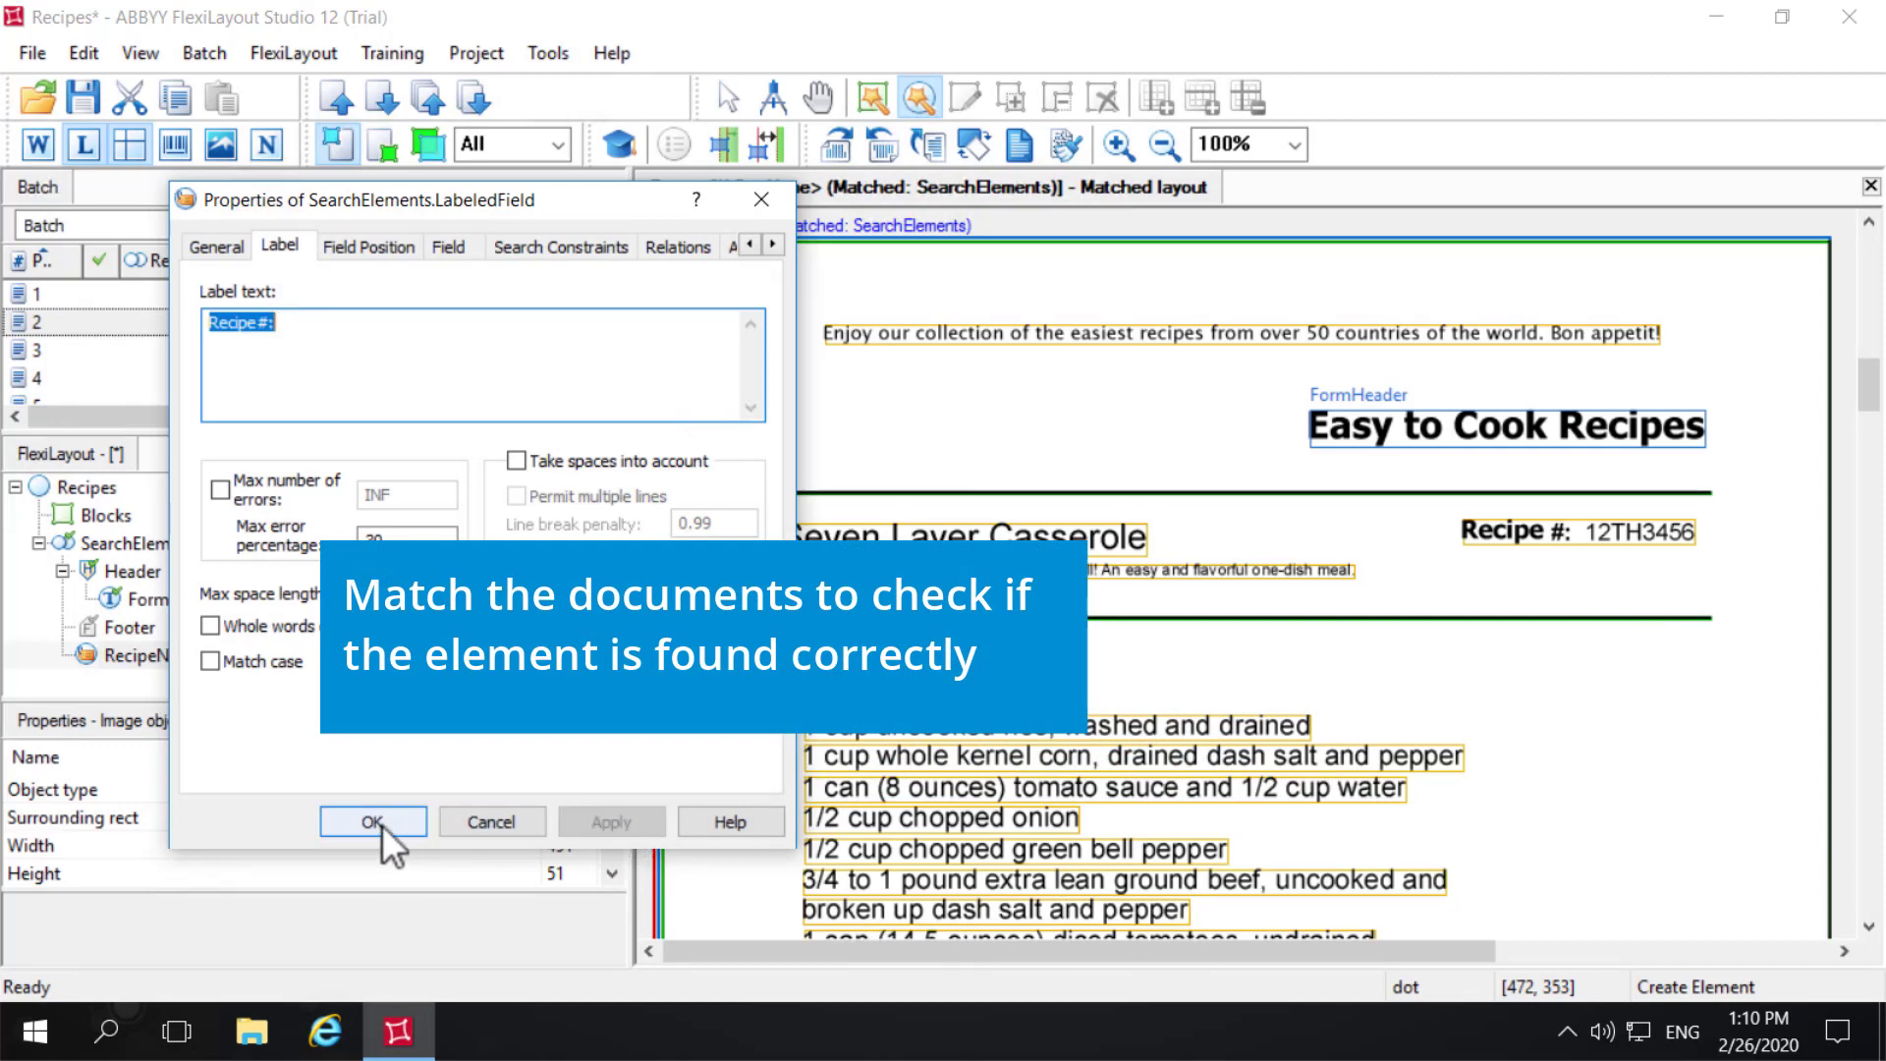
click(381, 825)
- Match pages 1 and 2 one after the other, checking the RecipeNumber hypothesis on each page
right_click(74, 288)
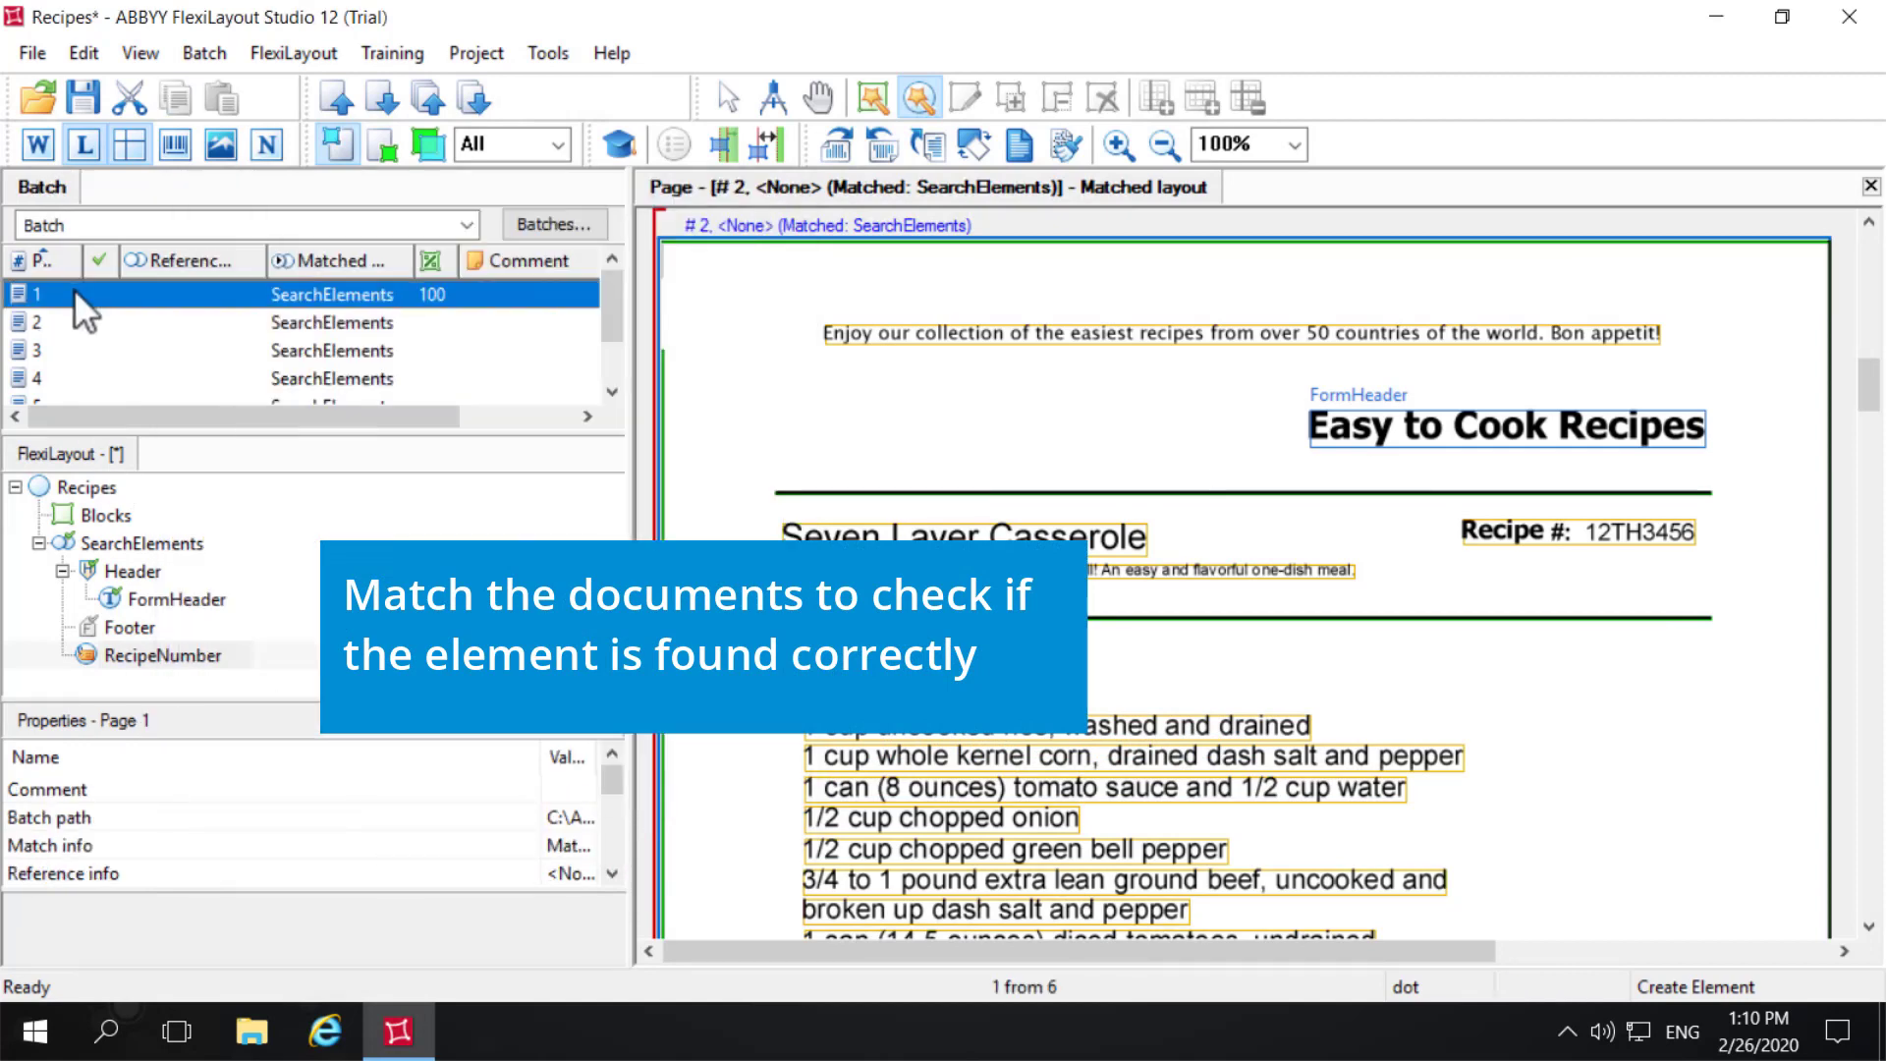
click(168, 214)
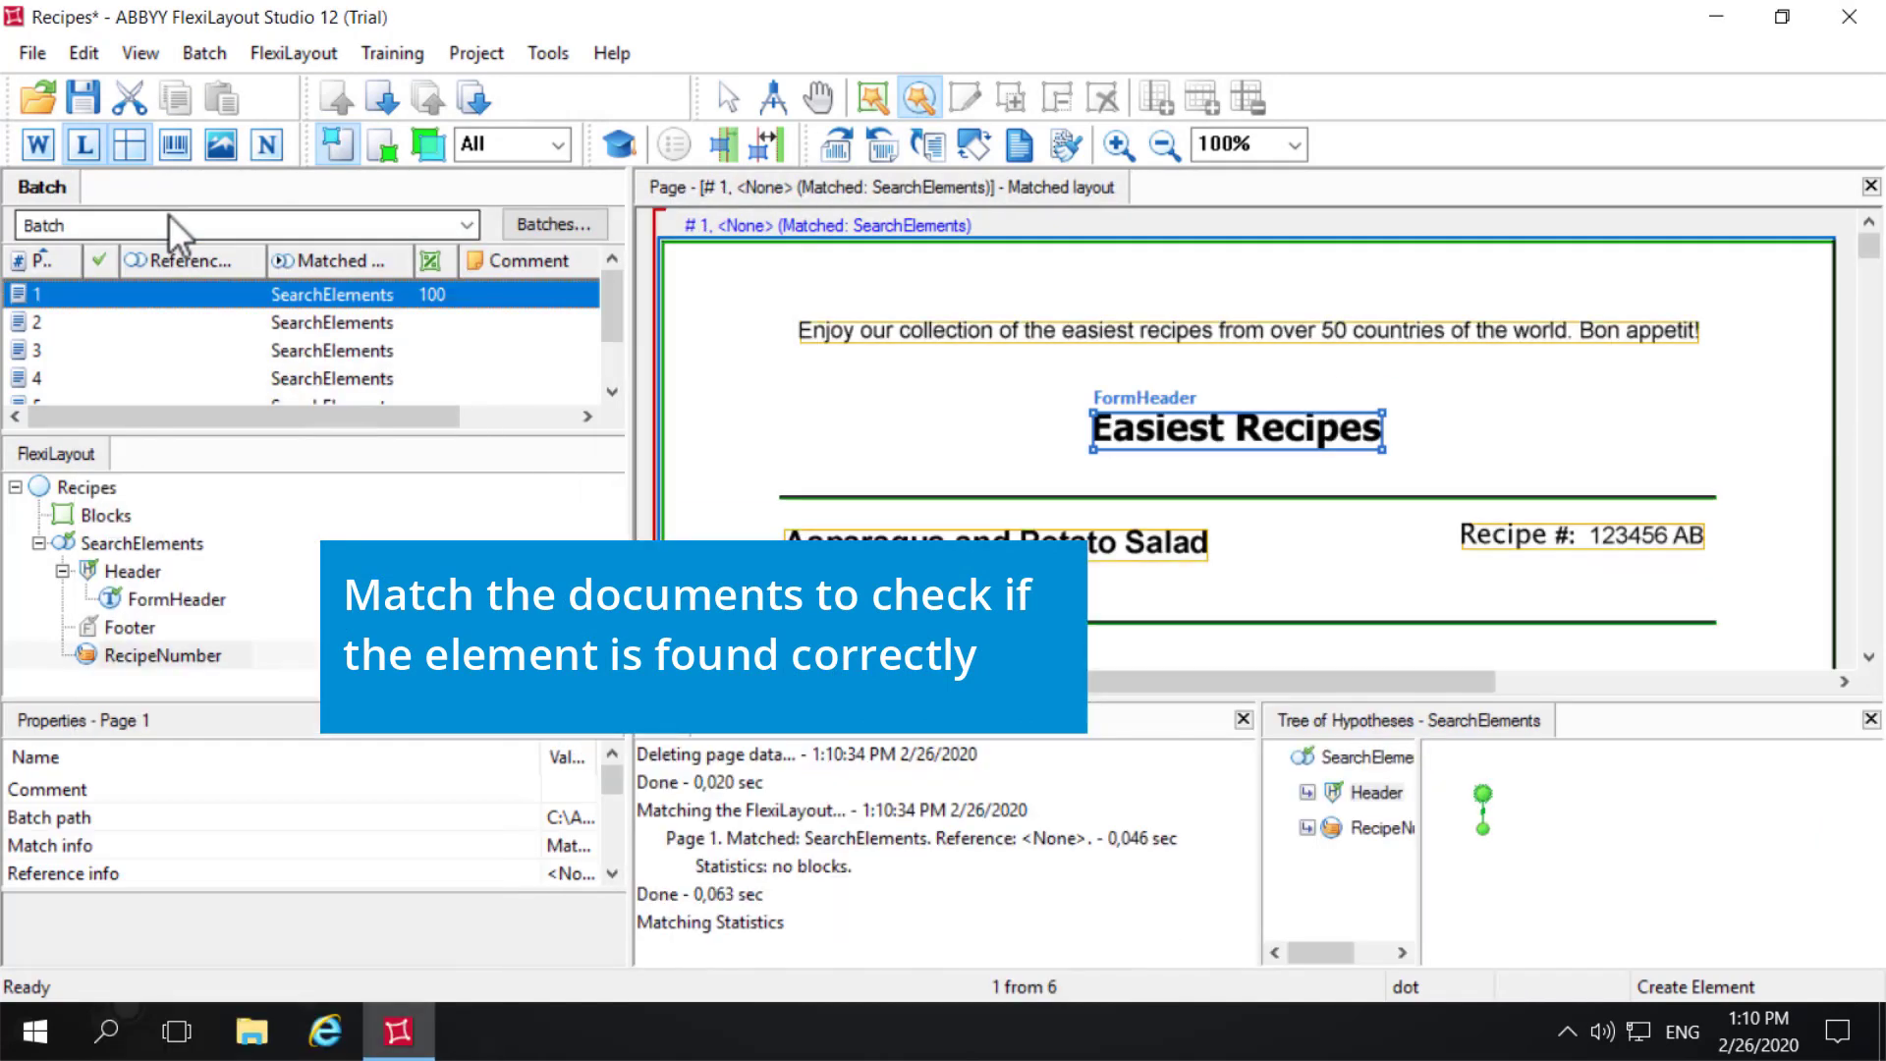
click(1381, 828)
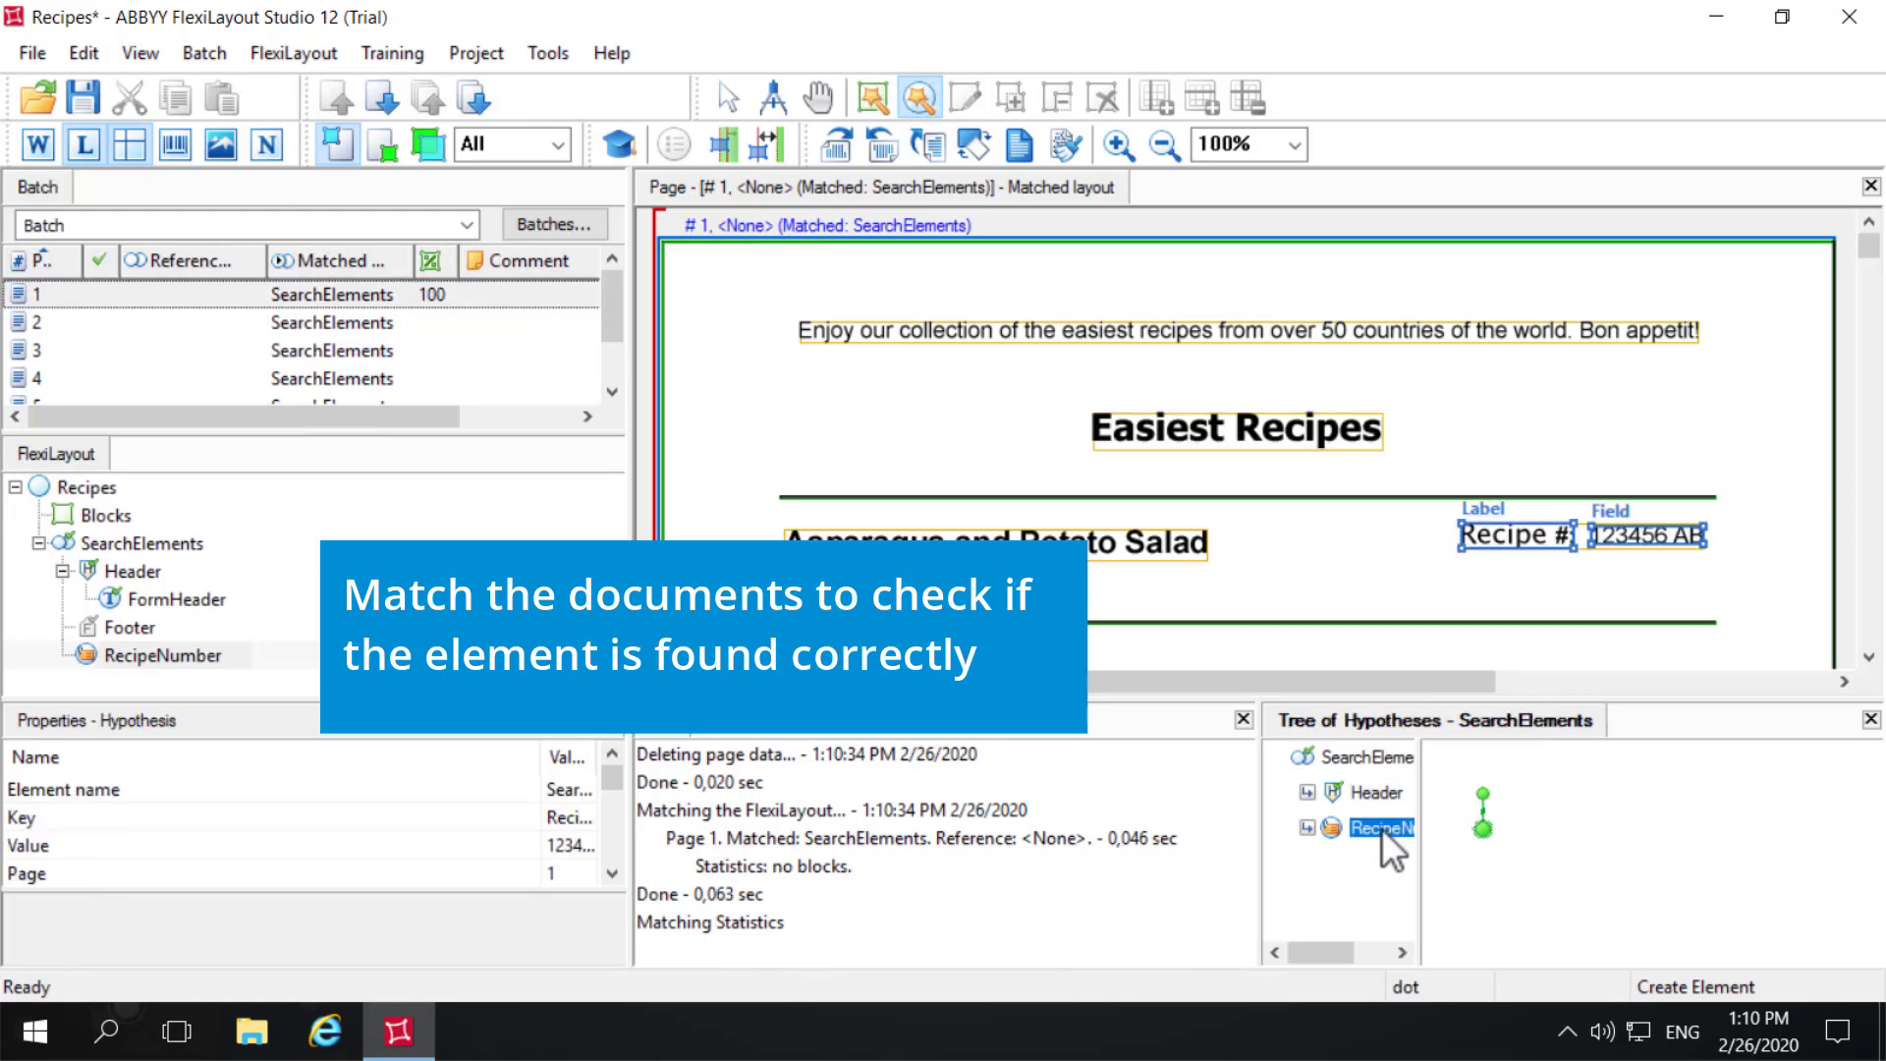
click(75, 320)
right_click(75, 320)
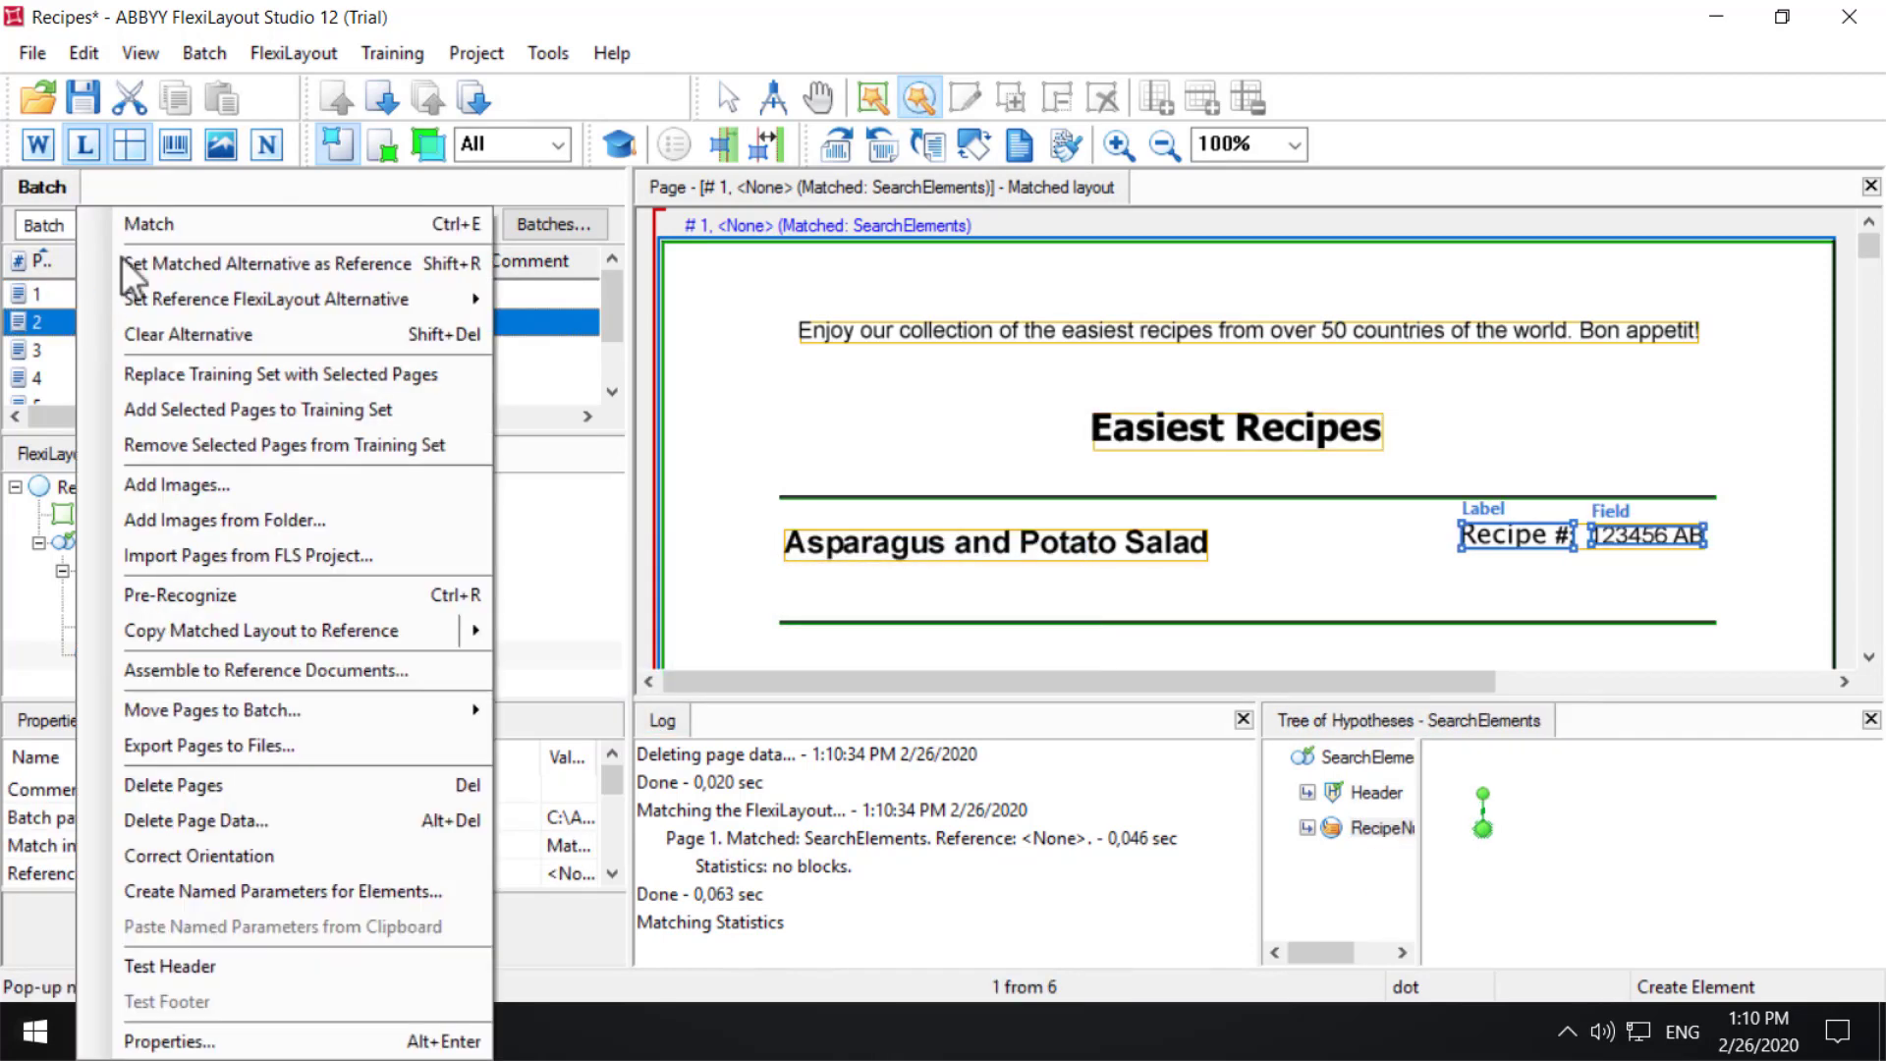
click(144, 226)
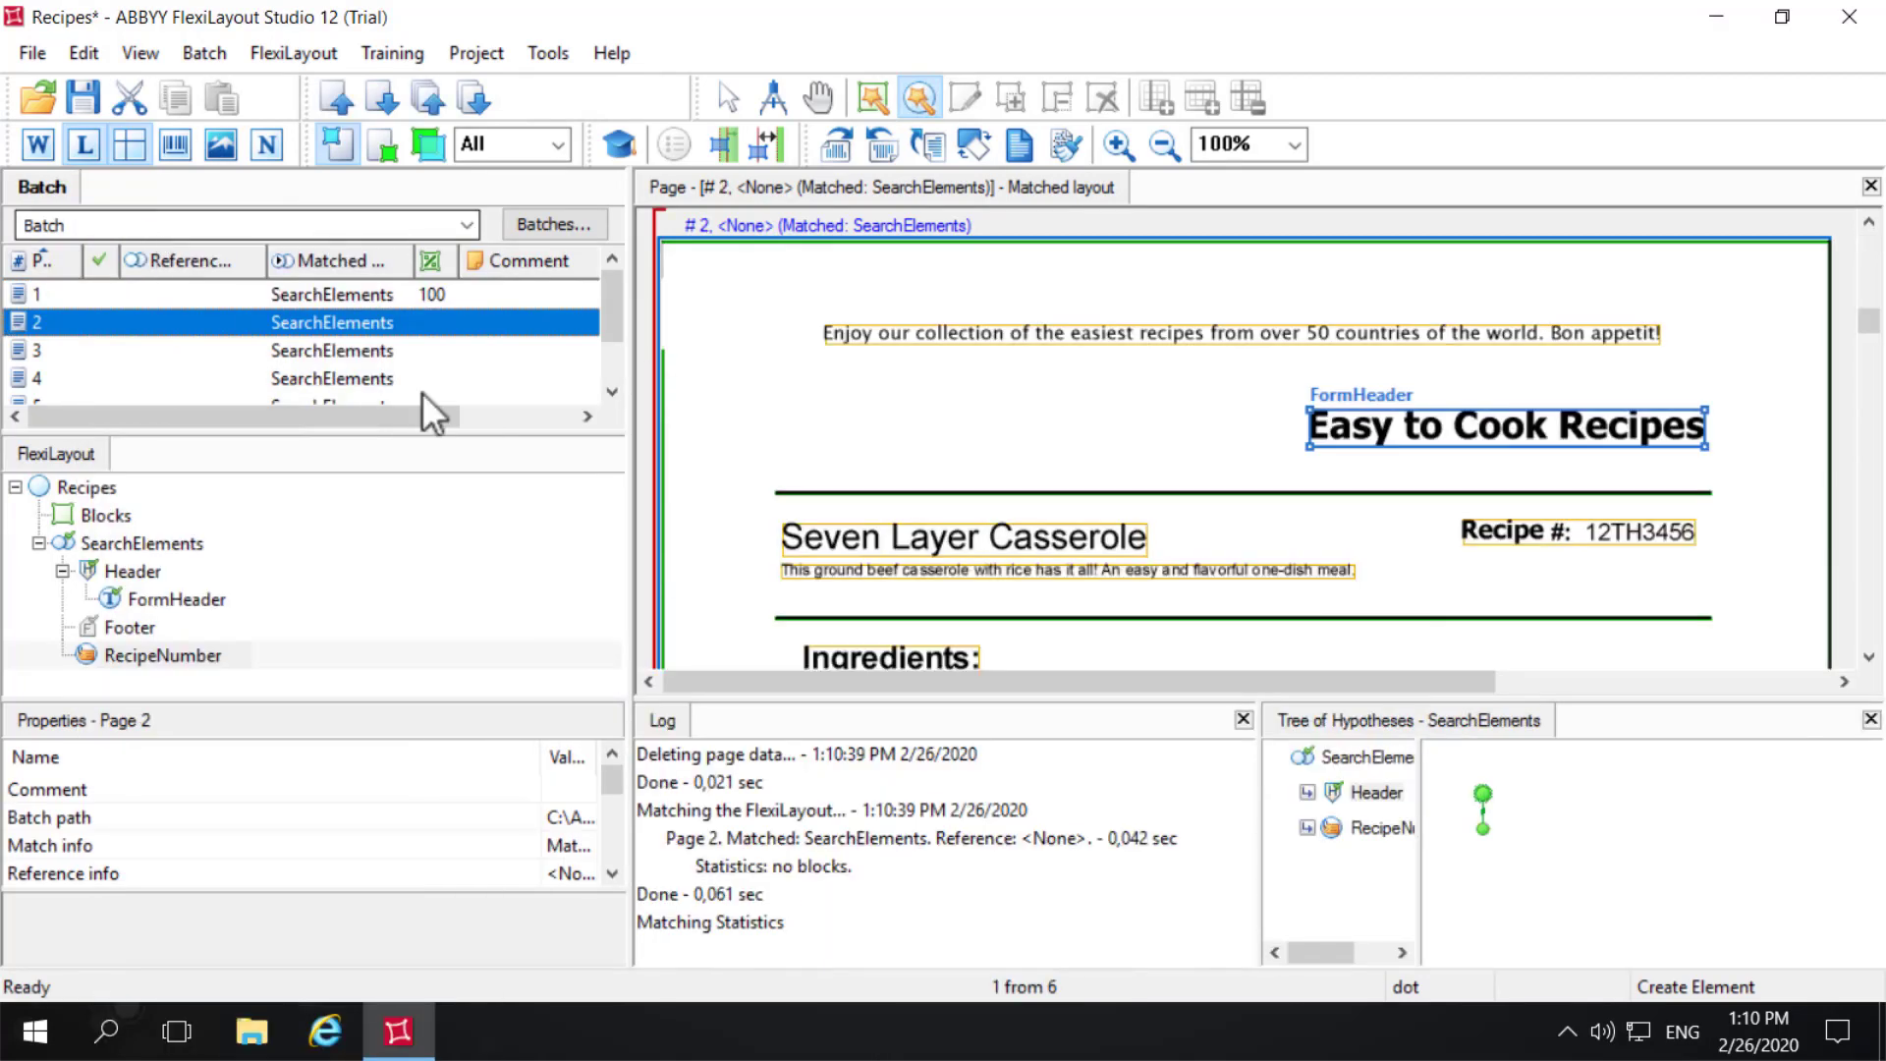
click(1382, 827)
- Match pages 3 and 4 individually and check where RecipeNumber's label and field are located on each
click(50, 348)
right_click(50, 348)
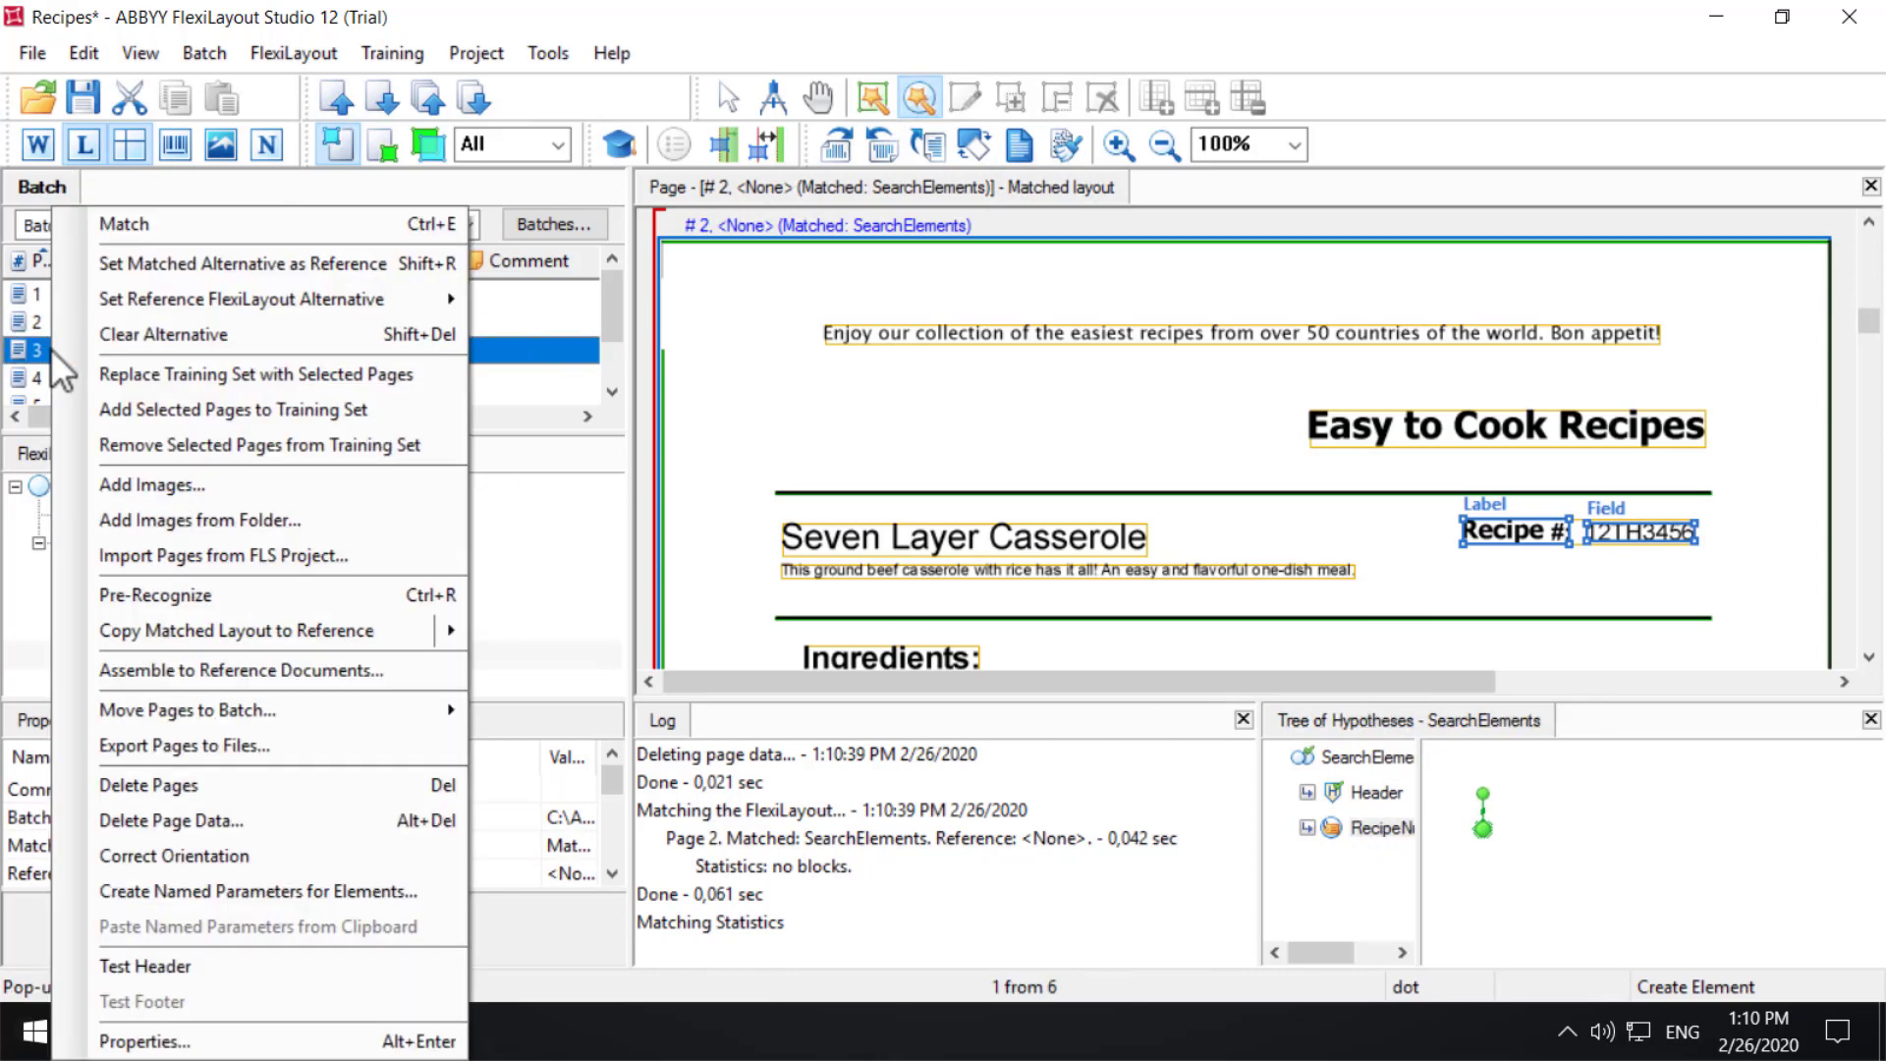
click(151, 222)
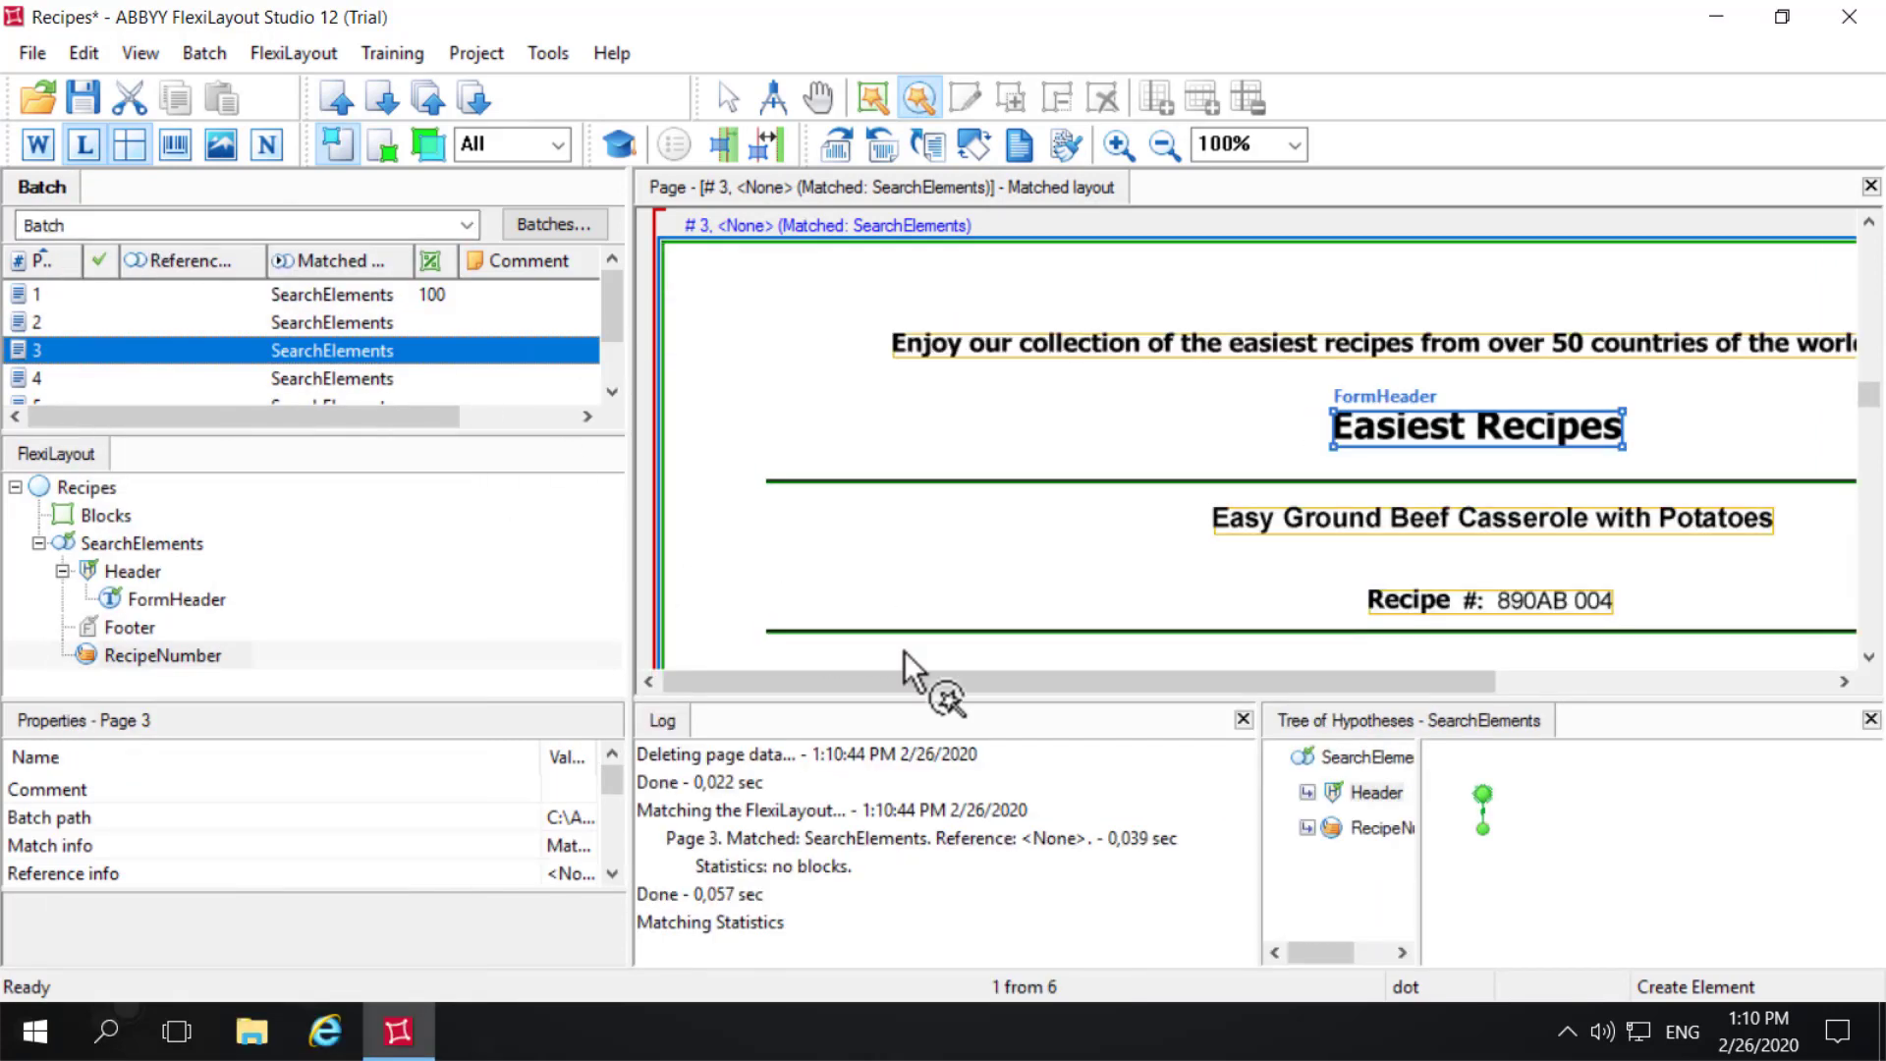
click(1382, 827)
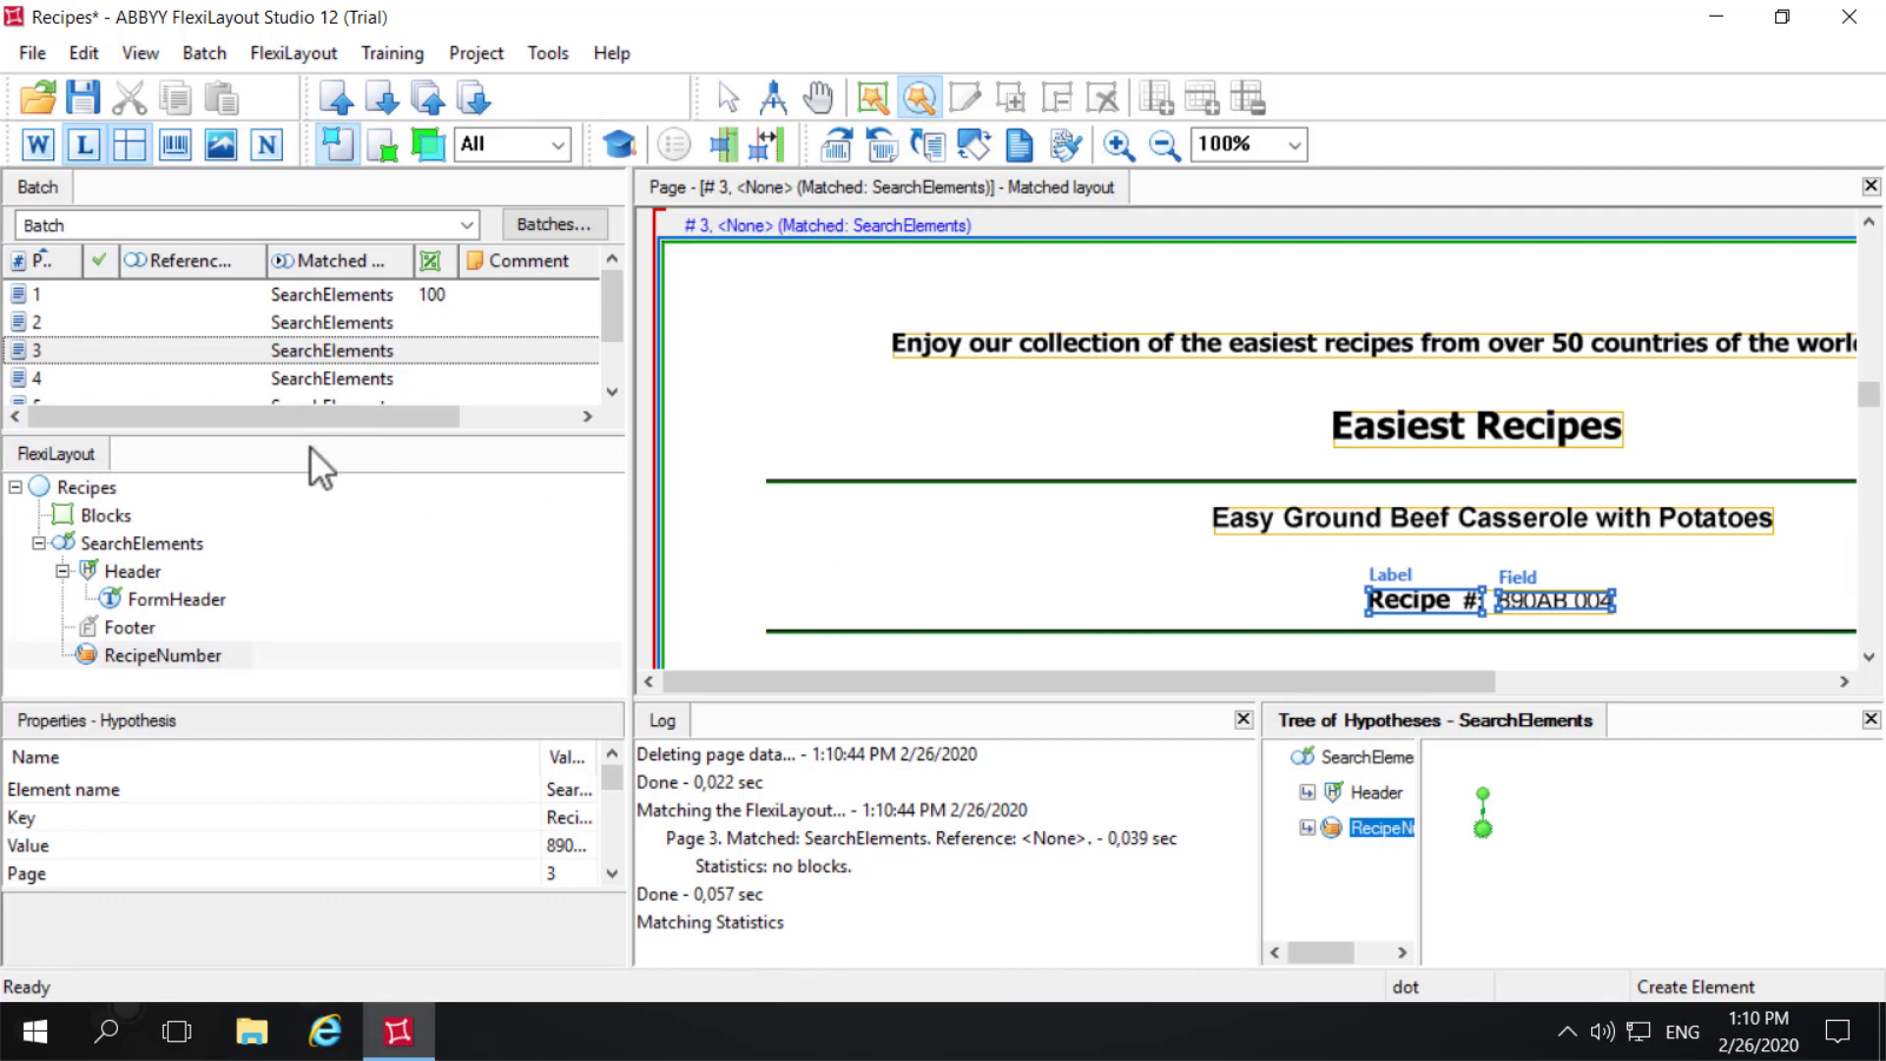
click(47, 377)
right_click(47, 377)
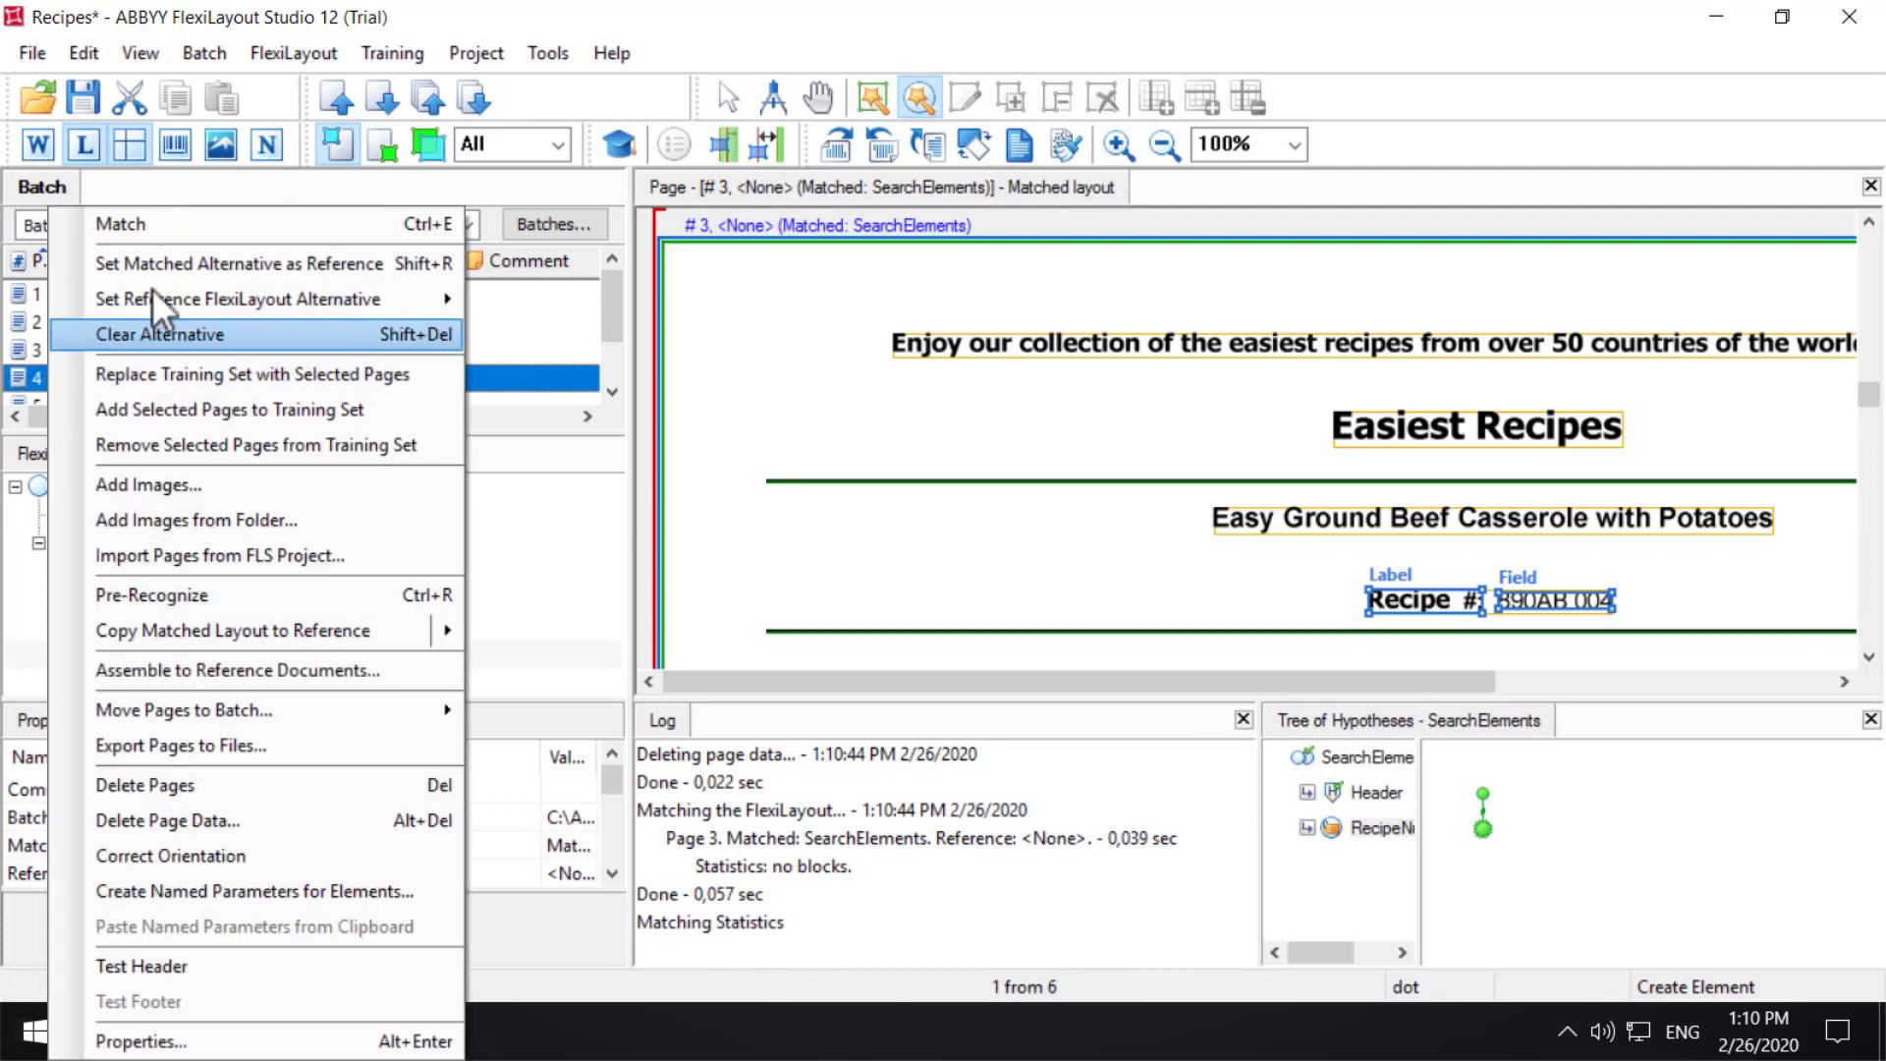
click(192, 225)
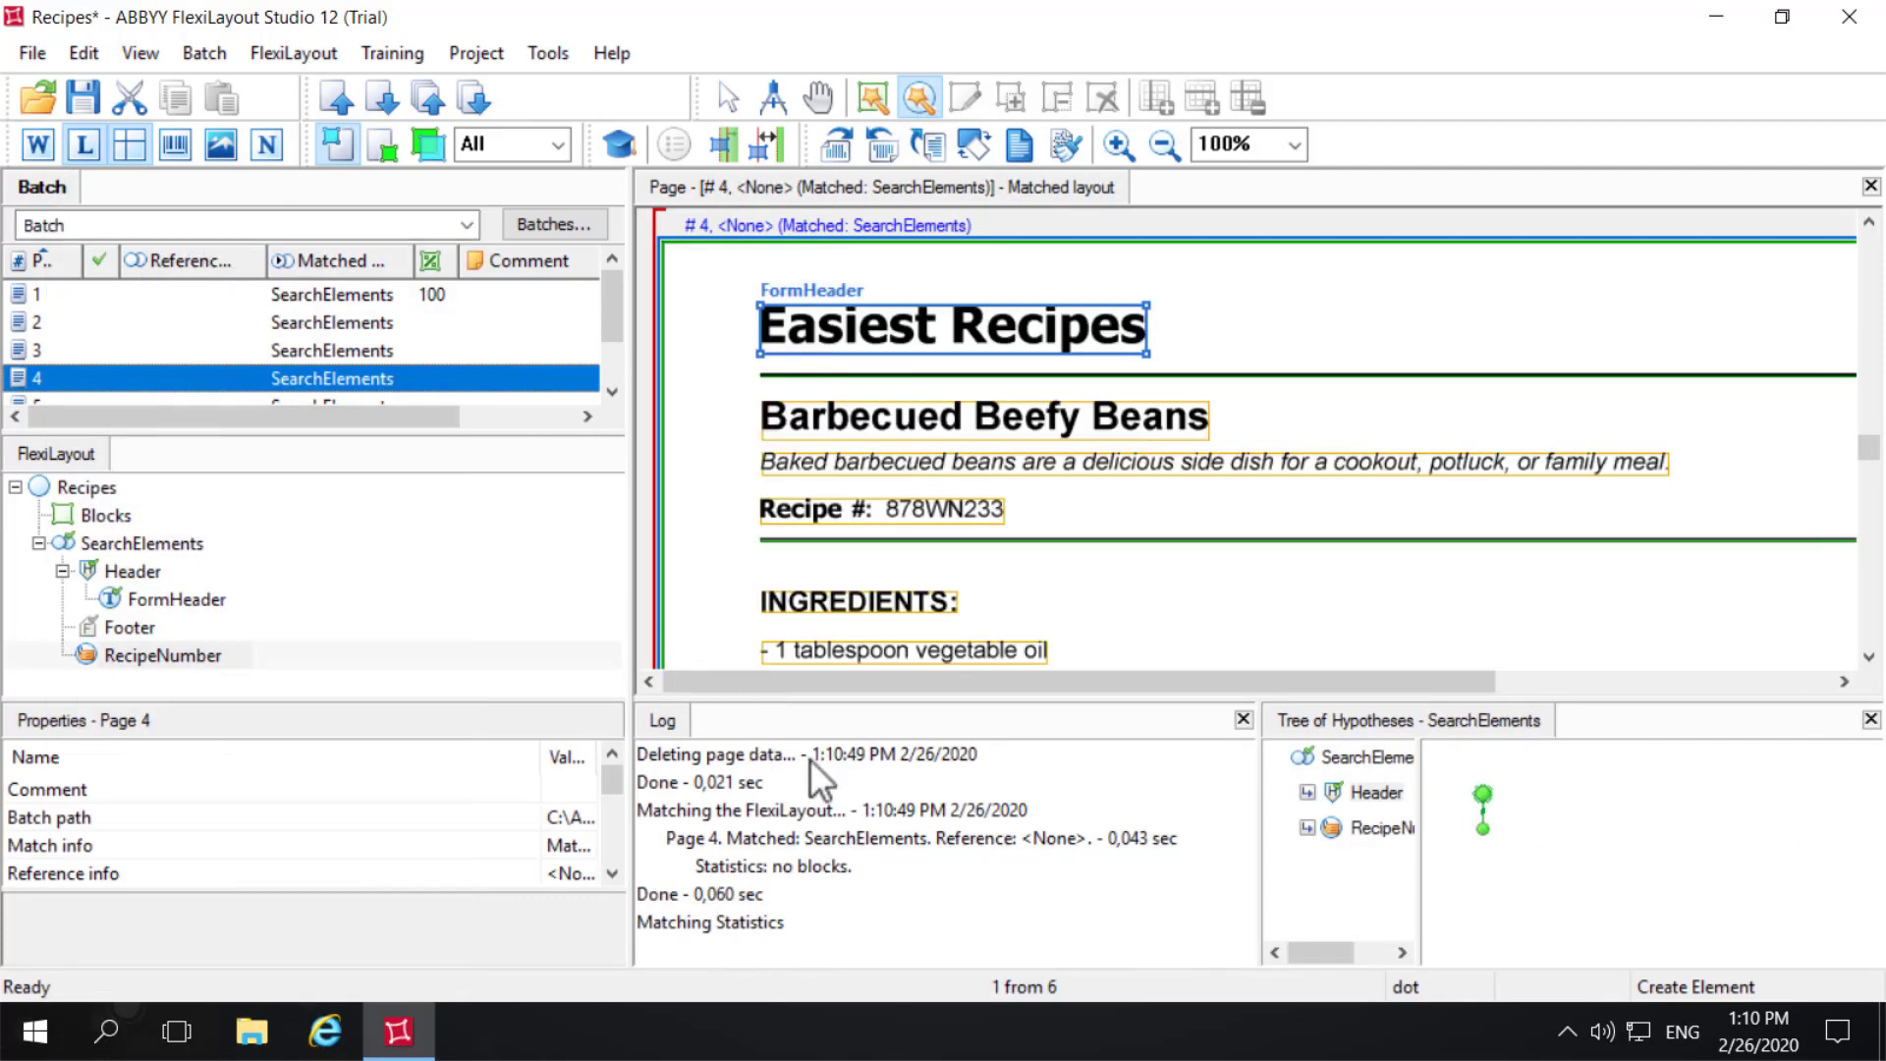
click(1364, 825)
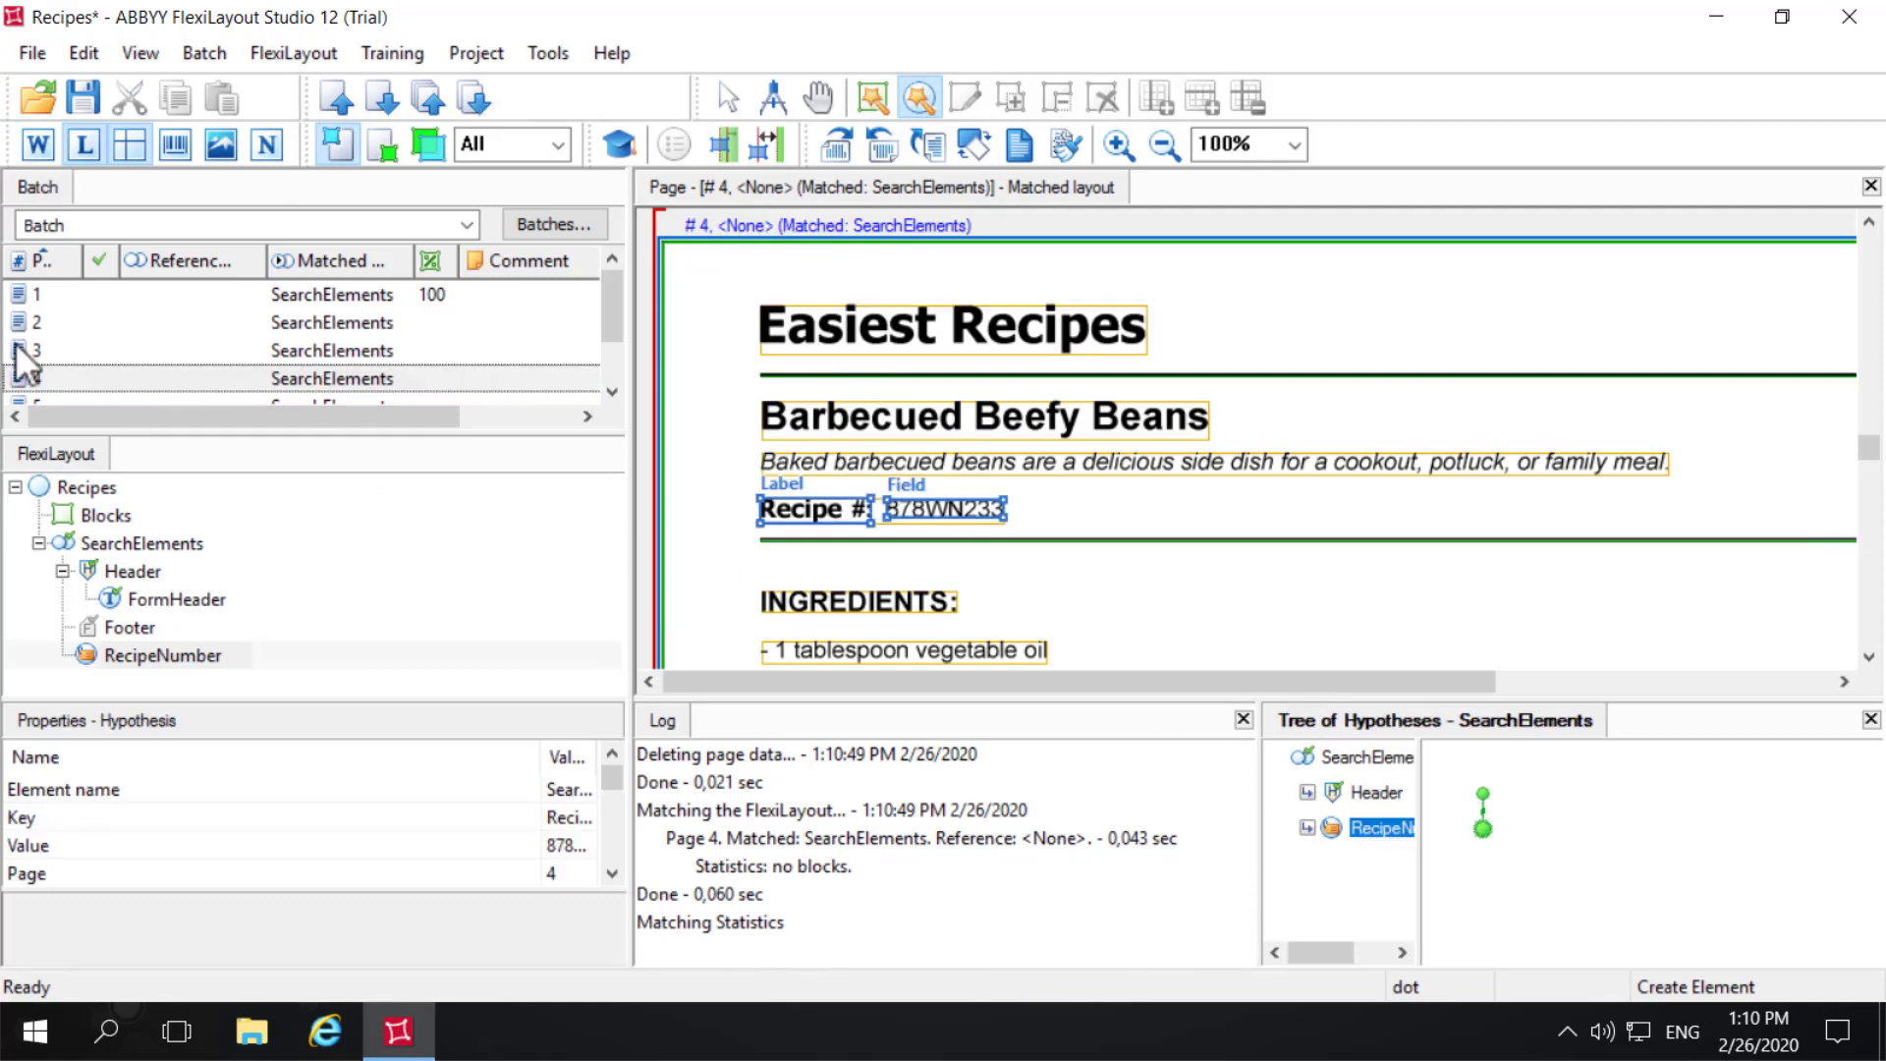
- Match pages 5 and 6 individually and inspect the RecipeNumber hypothesis on both
drag(610, 316, 616, 388)
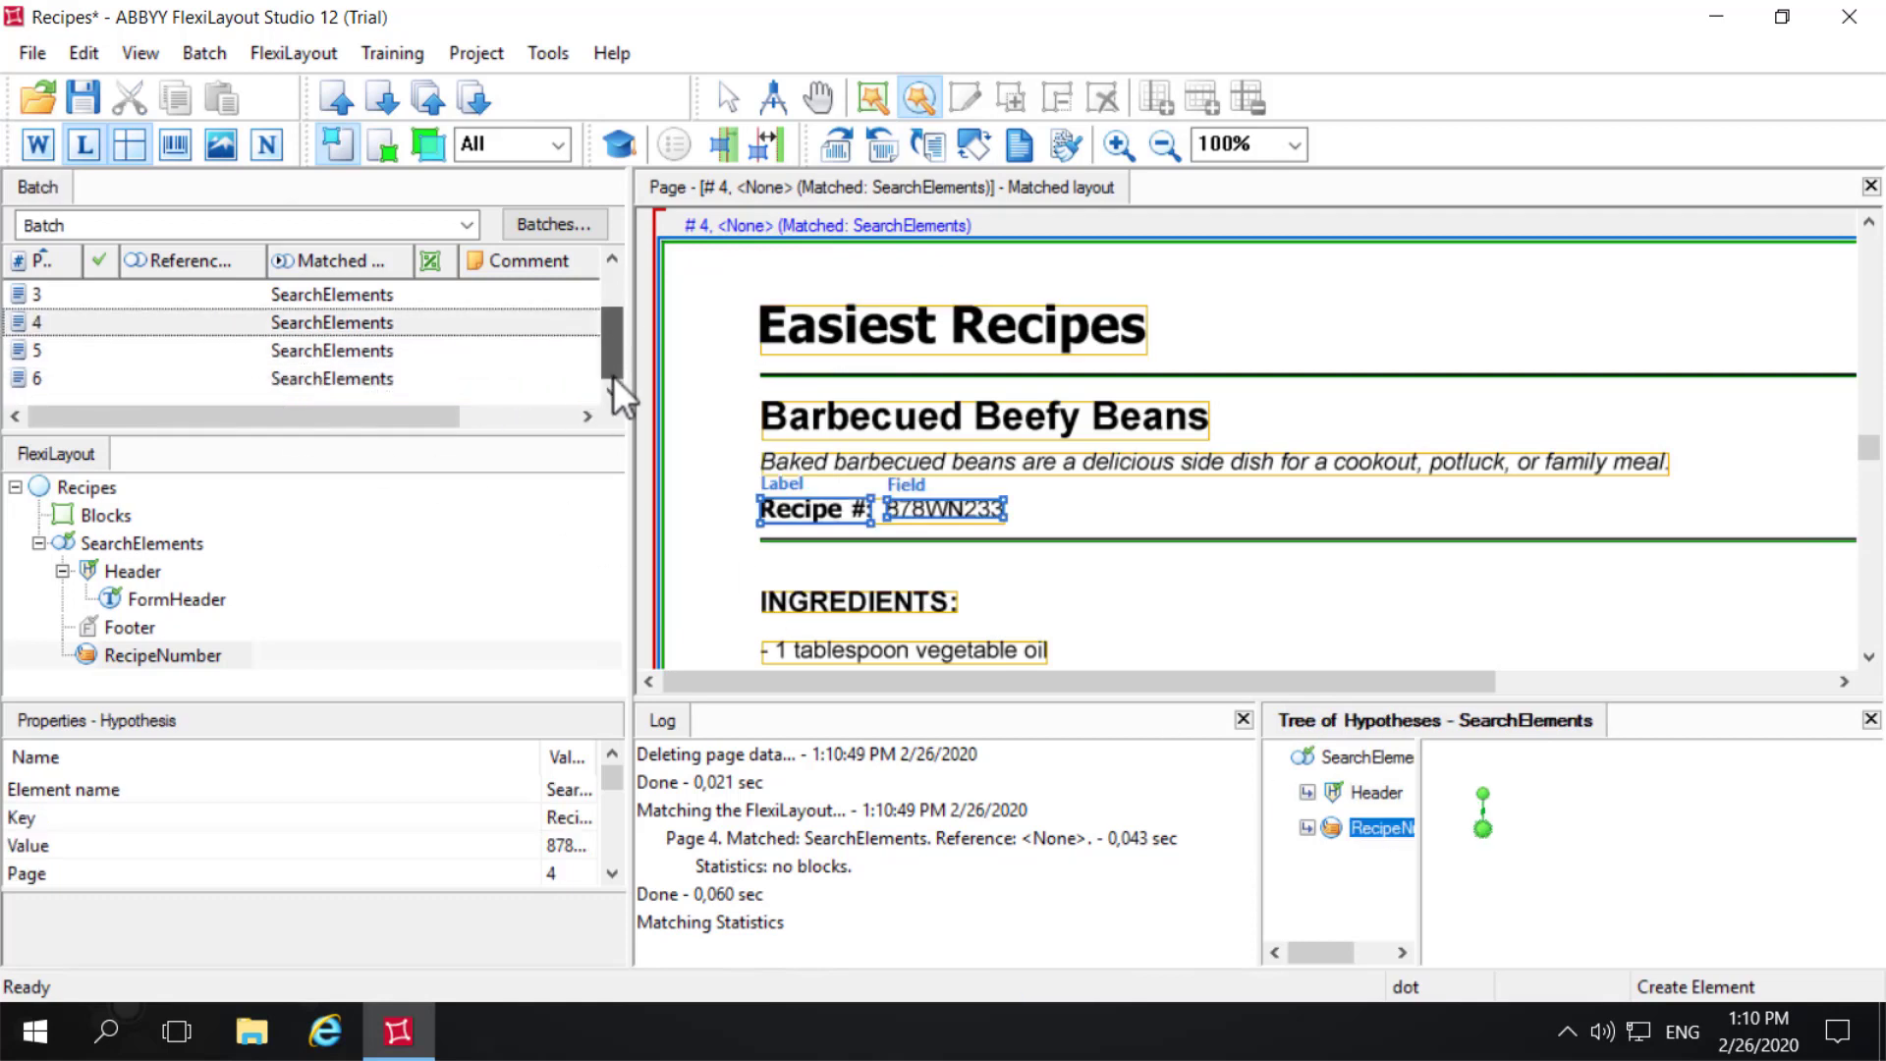
click(120, 352)
right_click(110, 344)
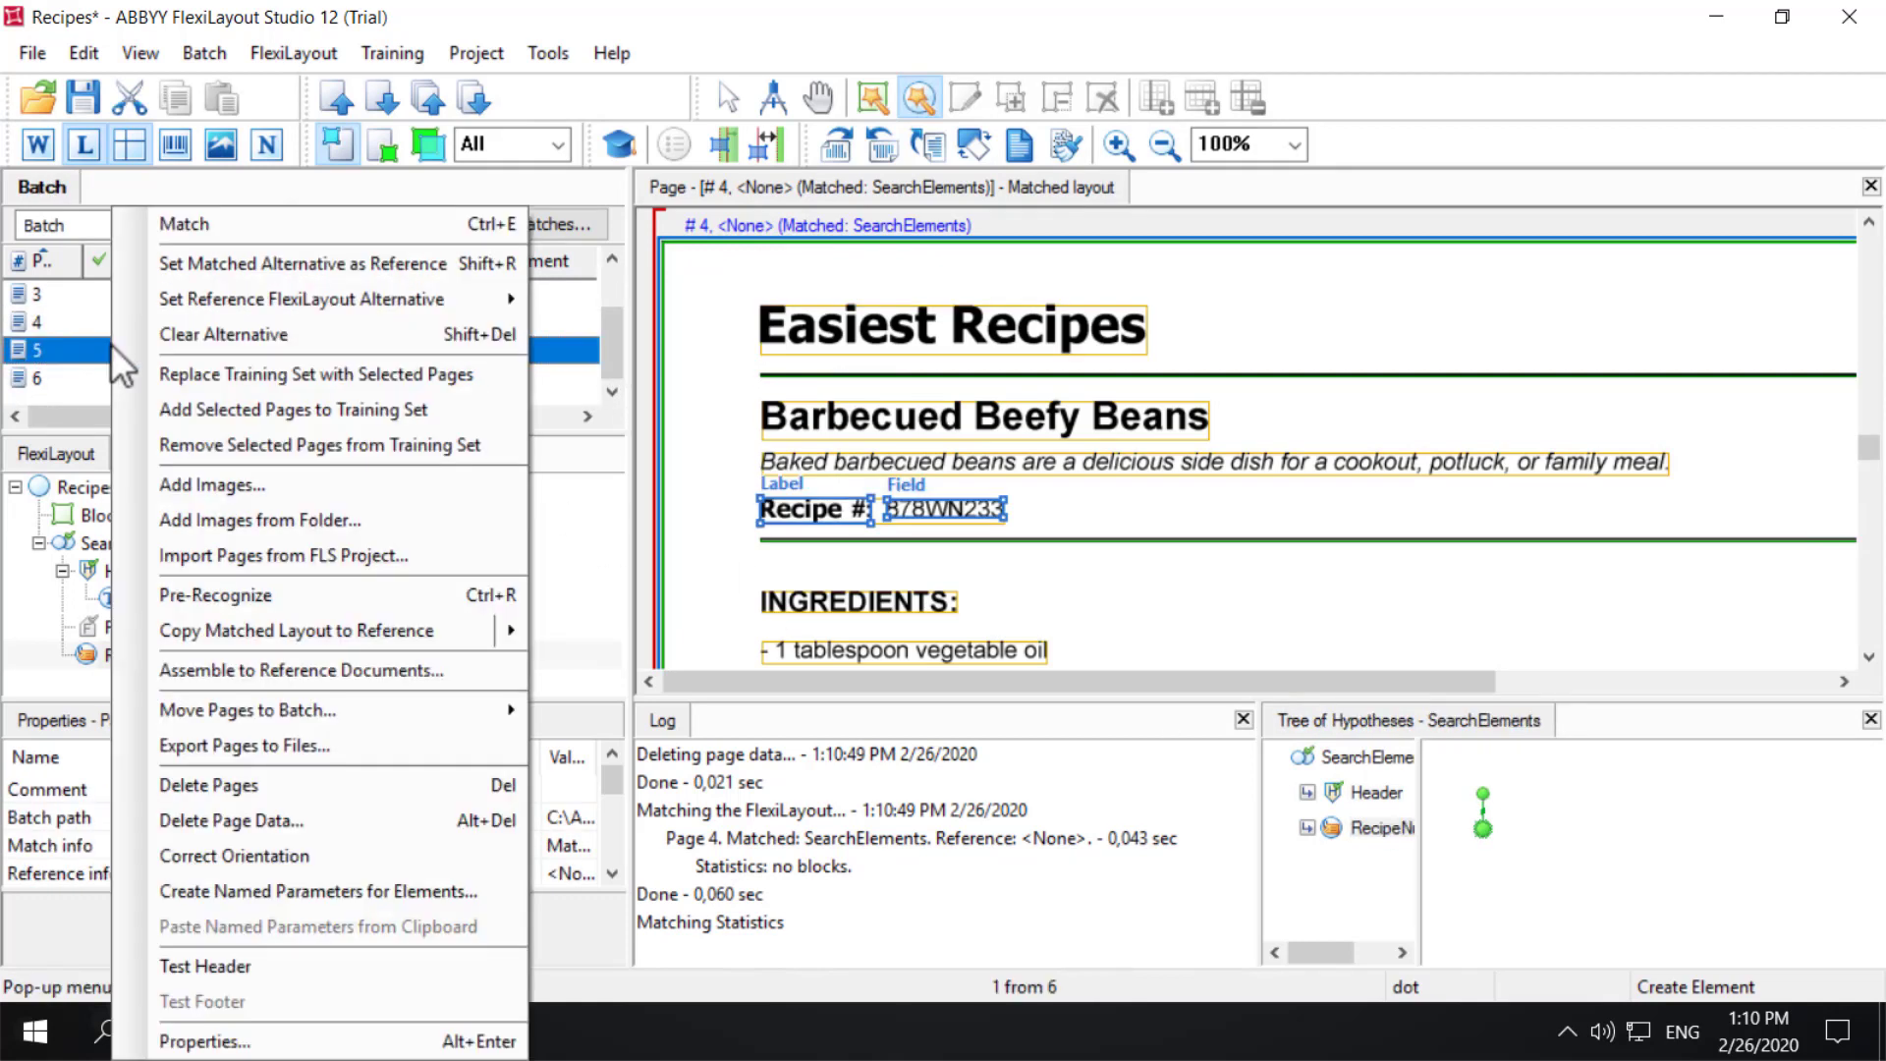
click(251, 232)
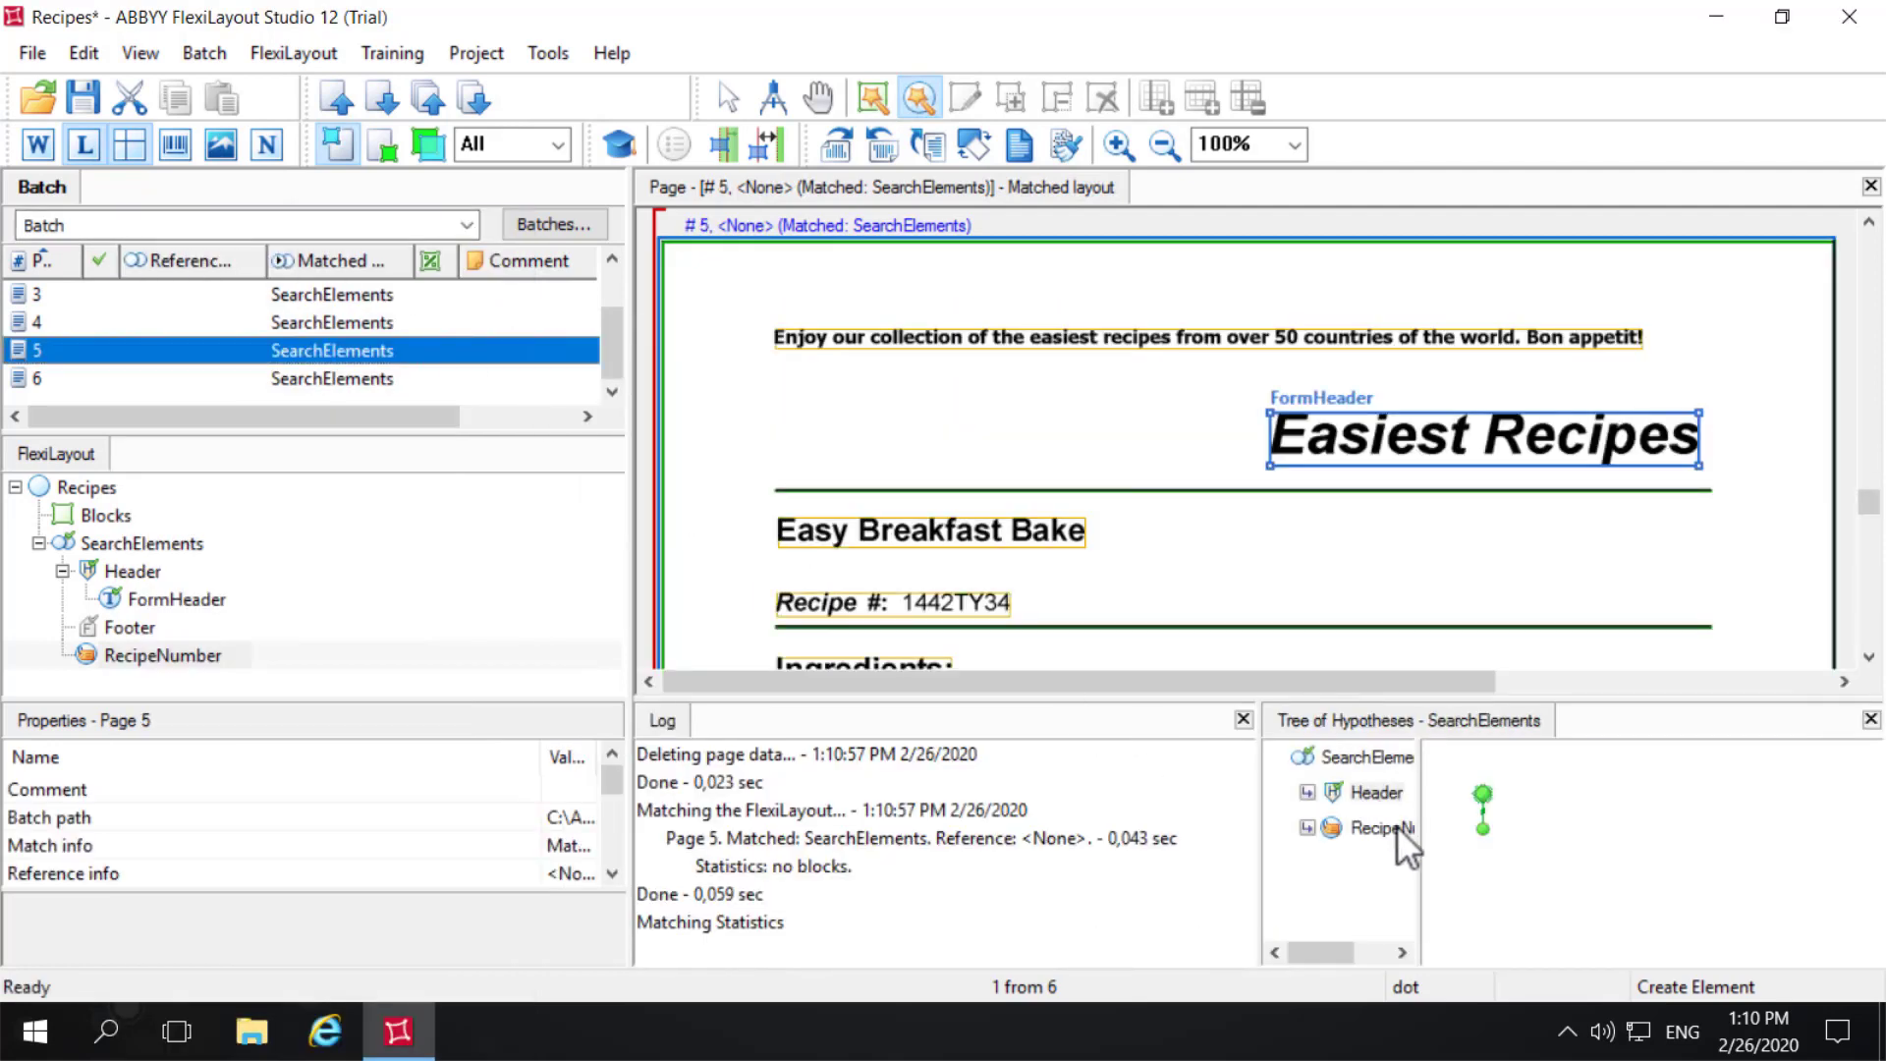
click(1400, 838)
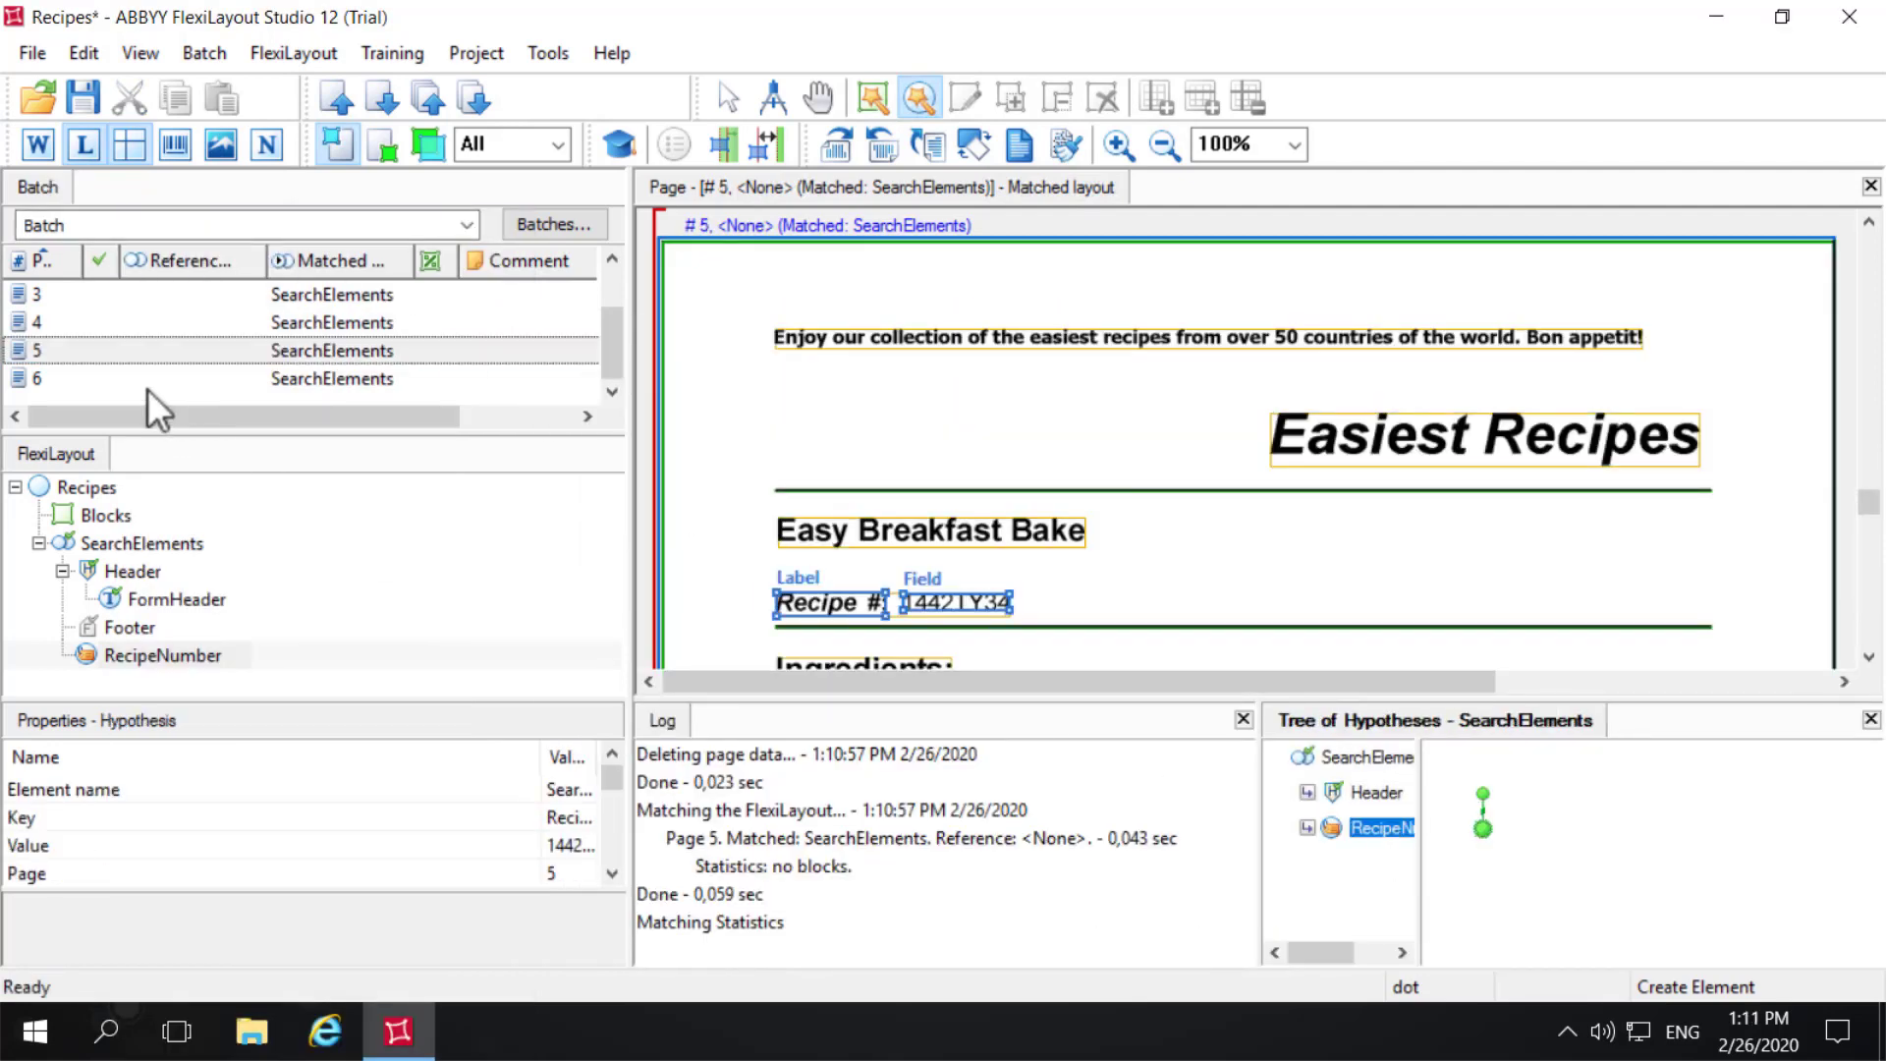
right_click(81, 378)
click(172, 227)
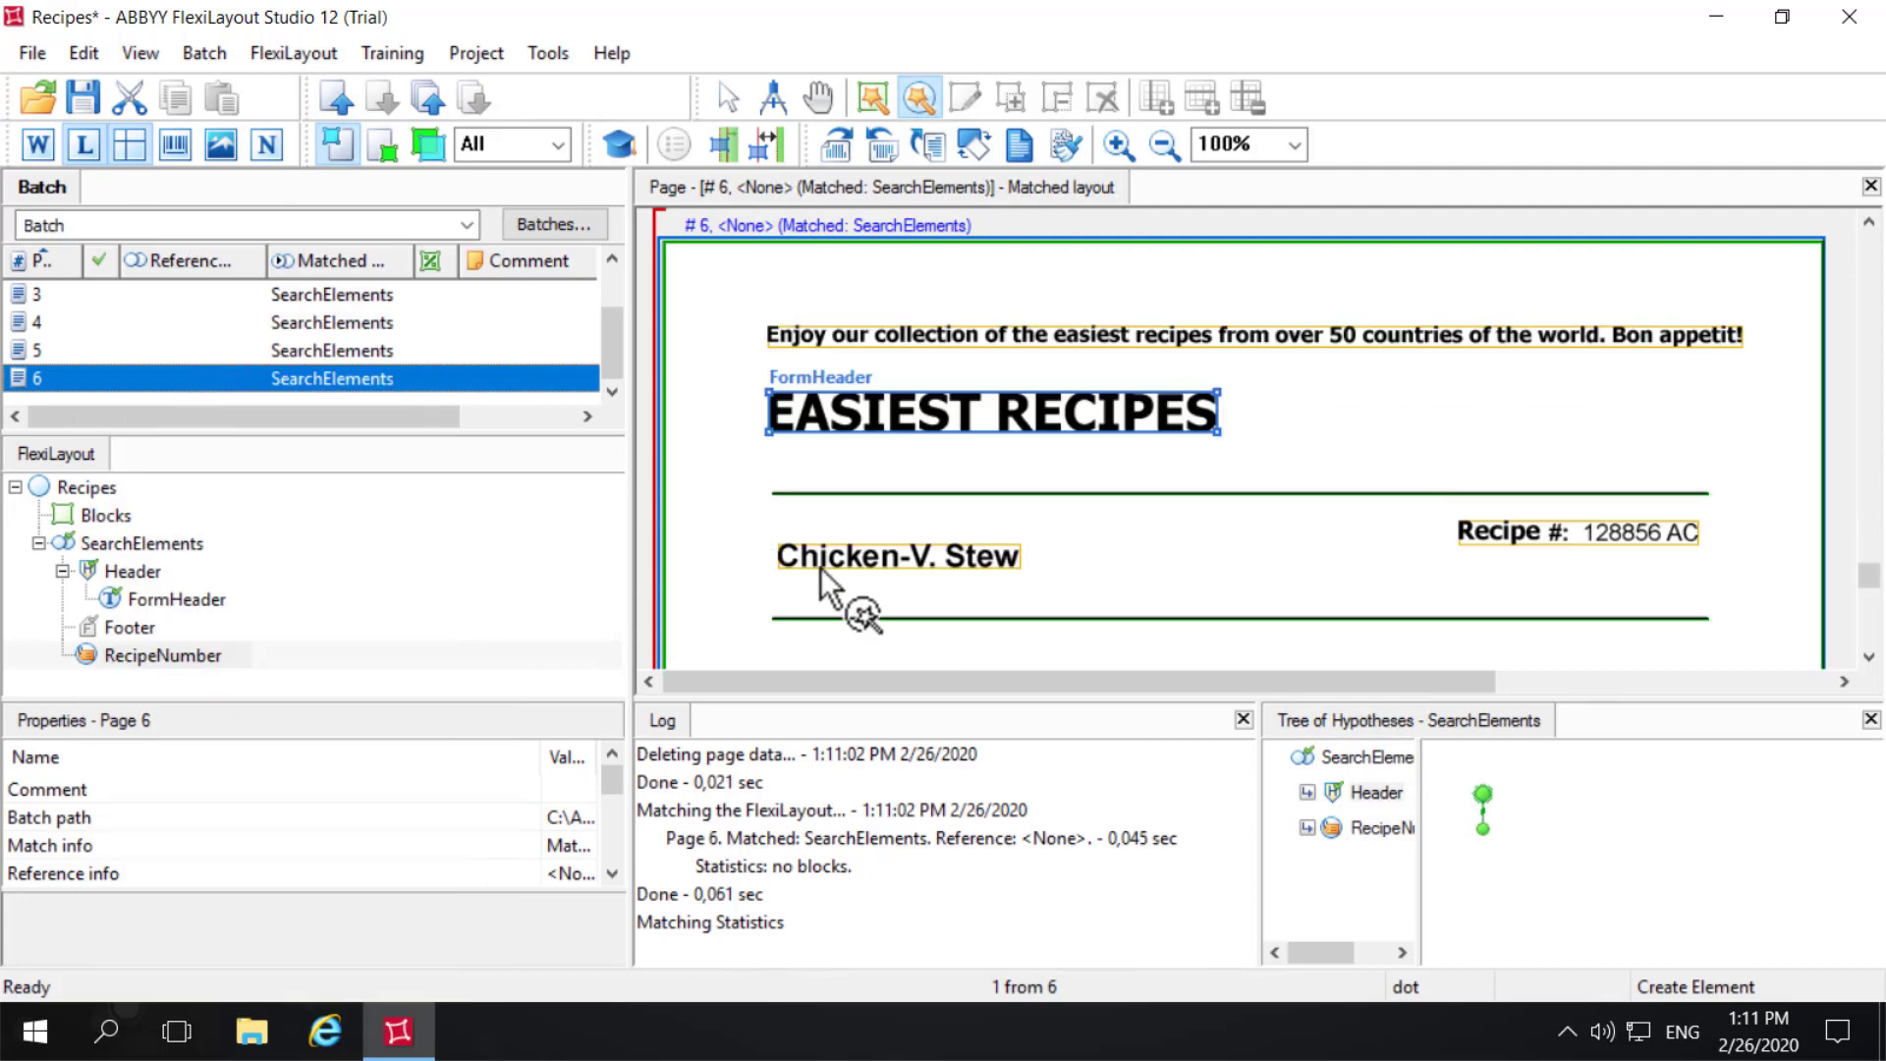
click(1382, 825)
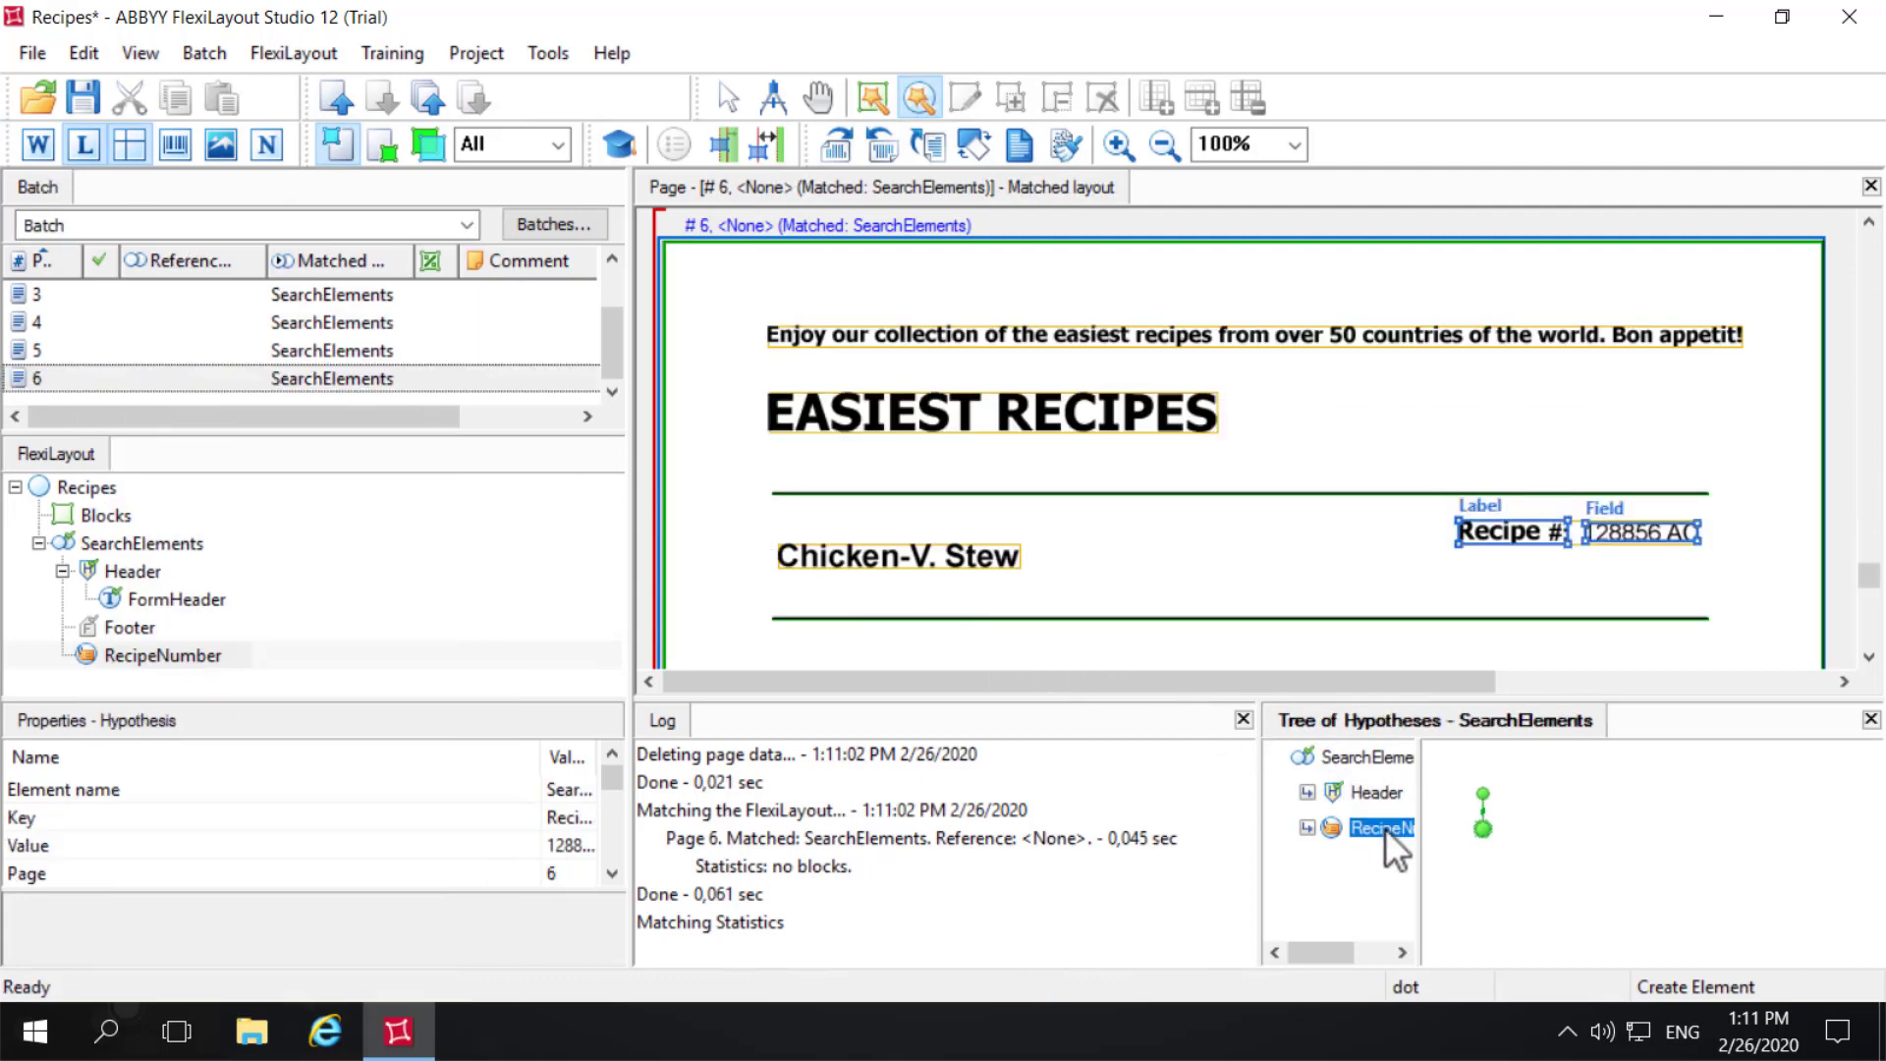
- Add a Character String element under SearchElements and name it RecipeName
click(161, 546)
right_click(161, 546)
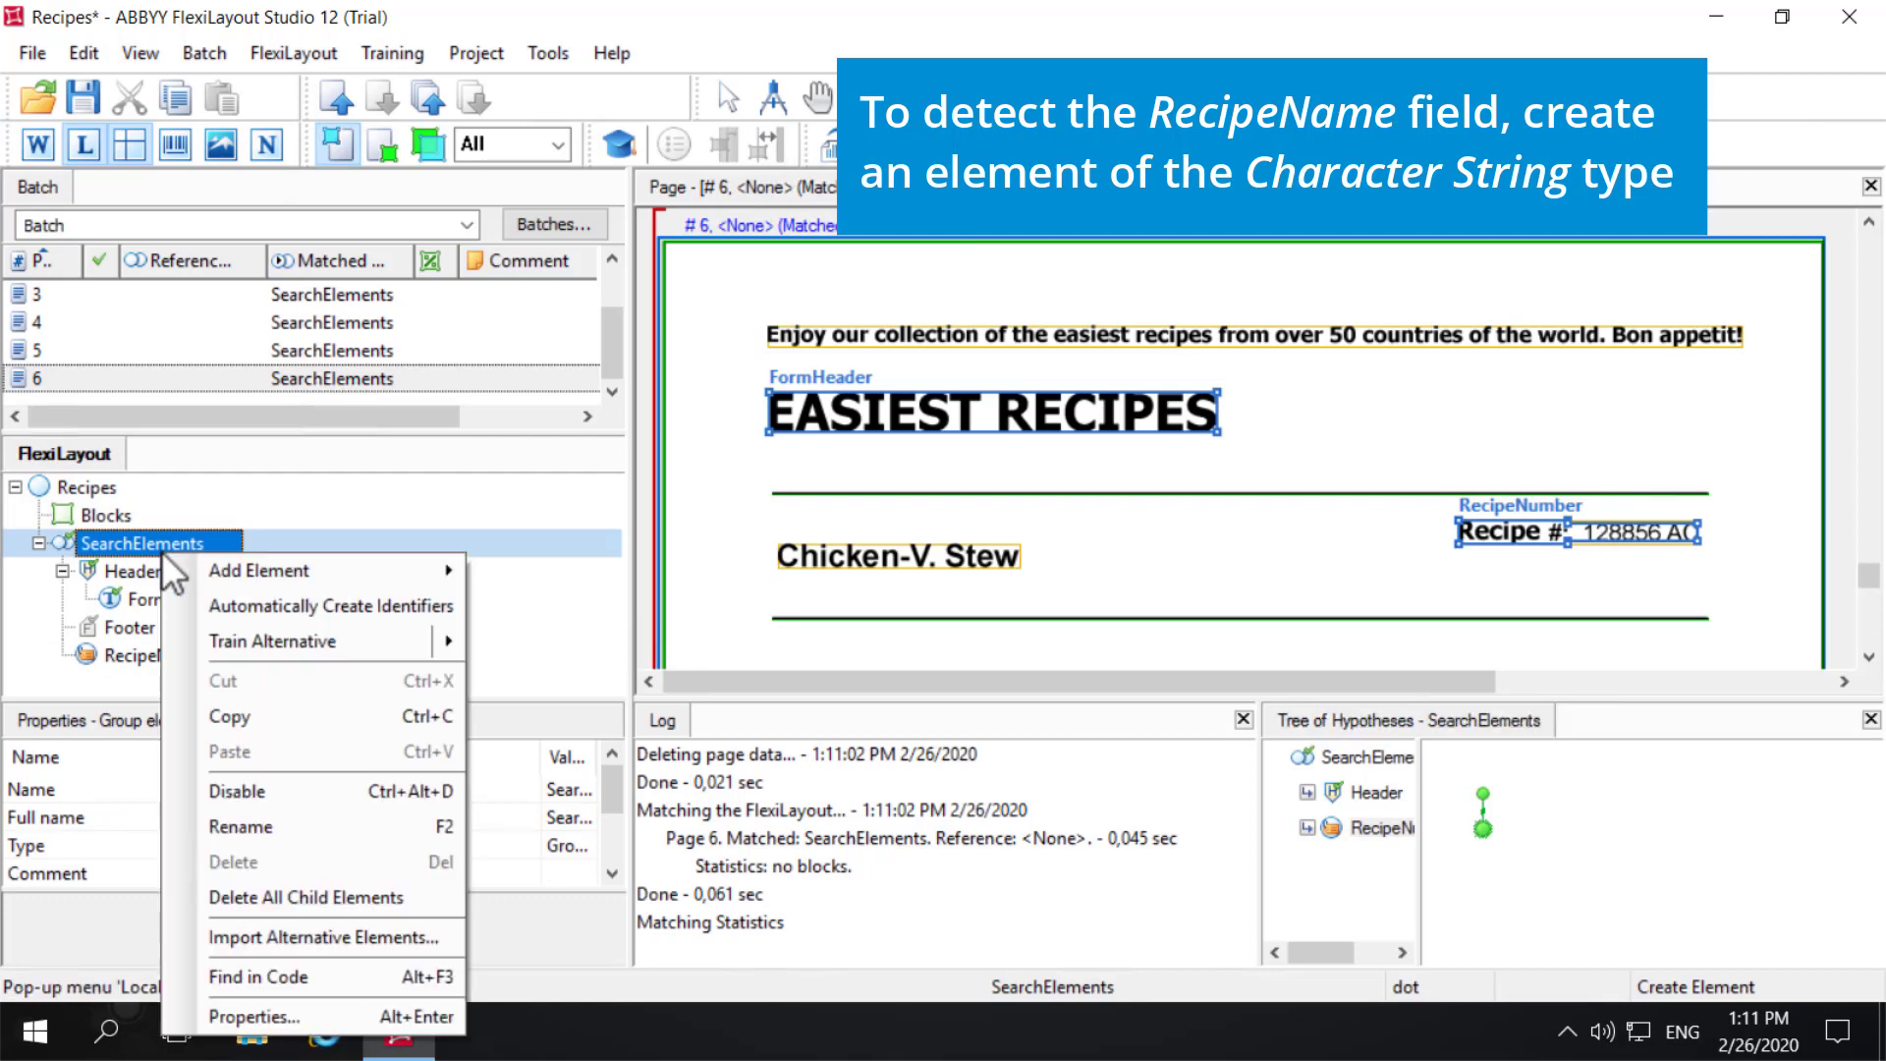
mouse_move(209, 574)
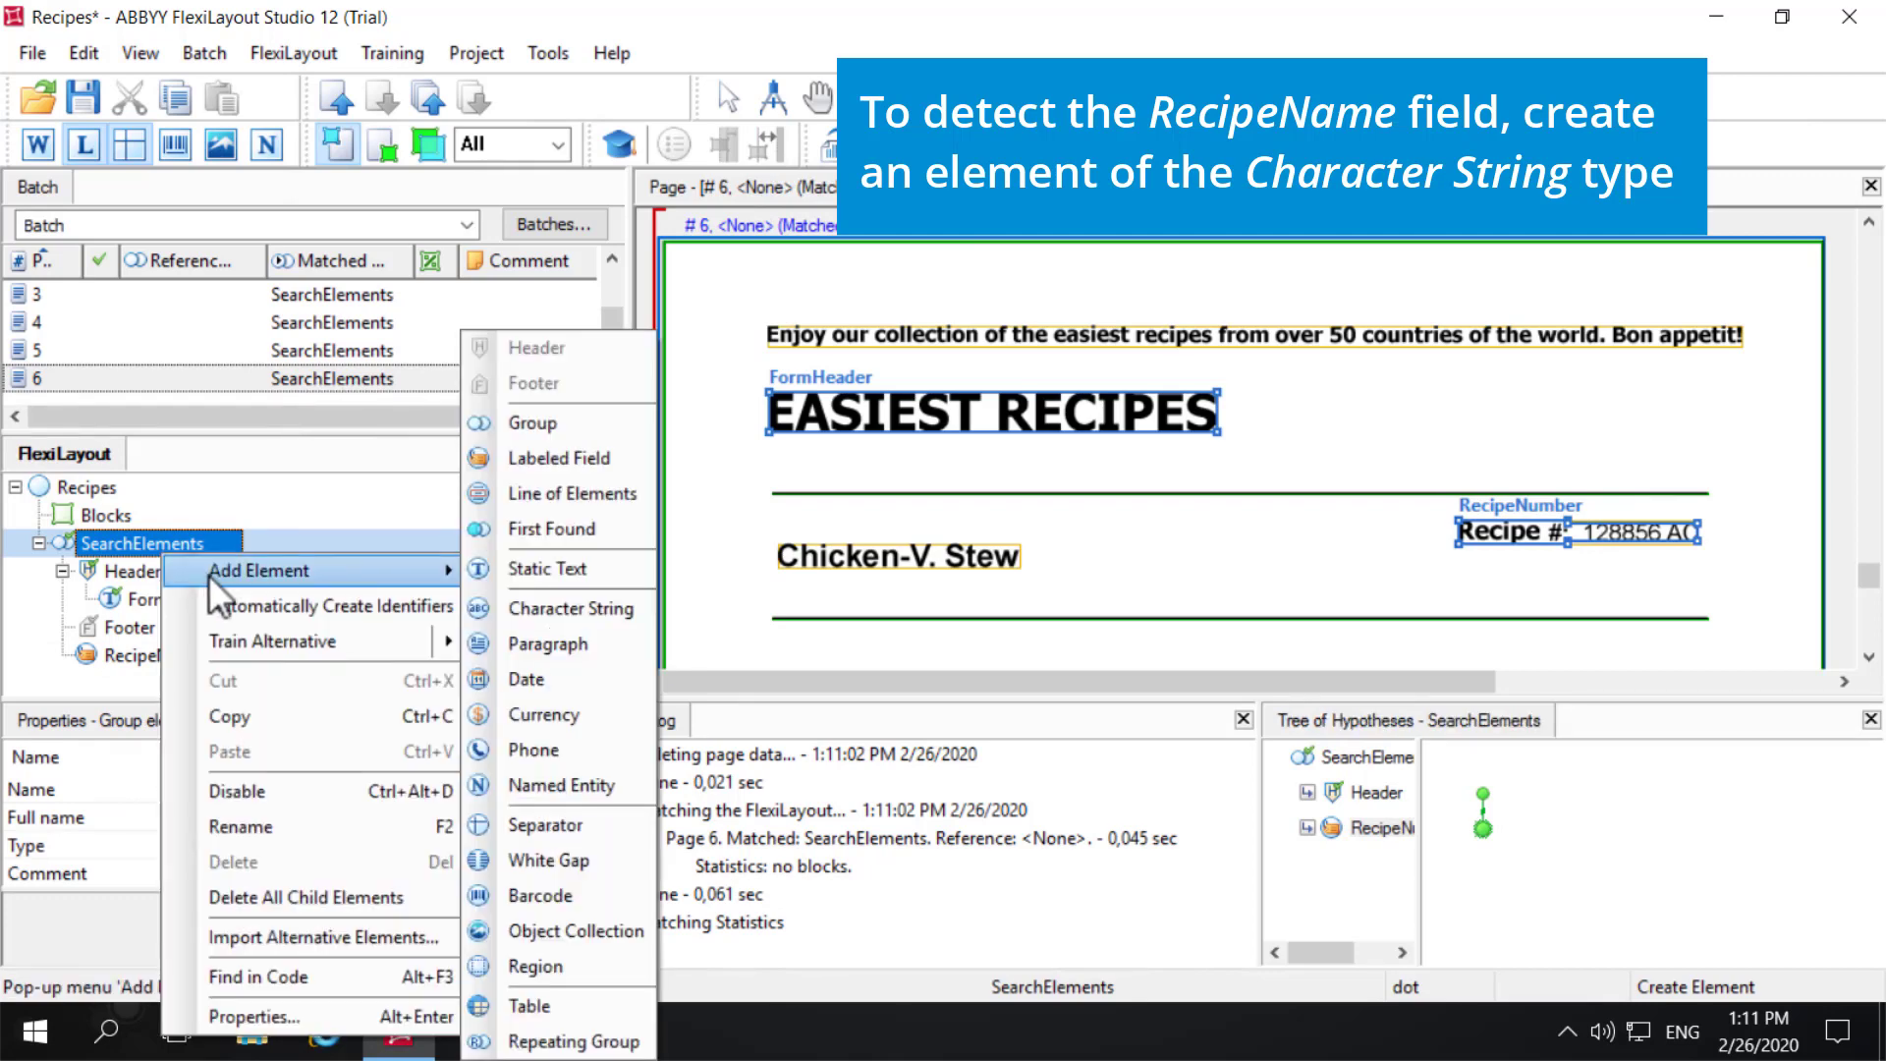
click(570, 615)
text(Rec)
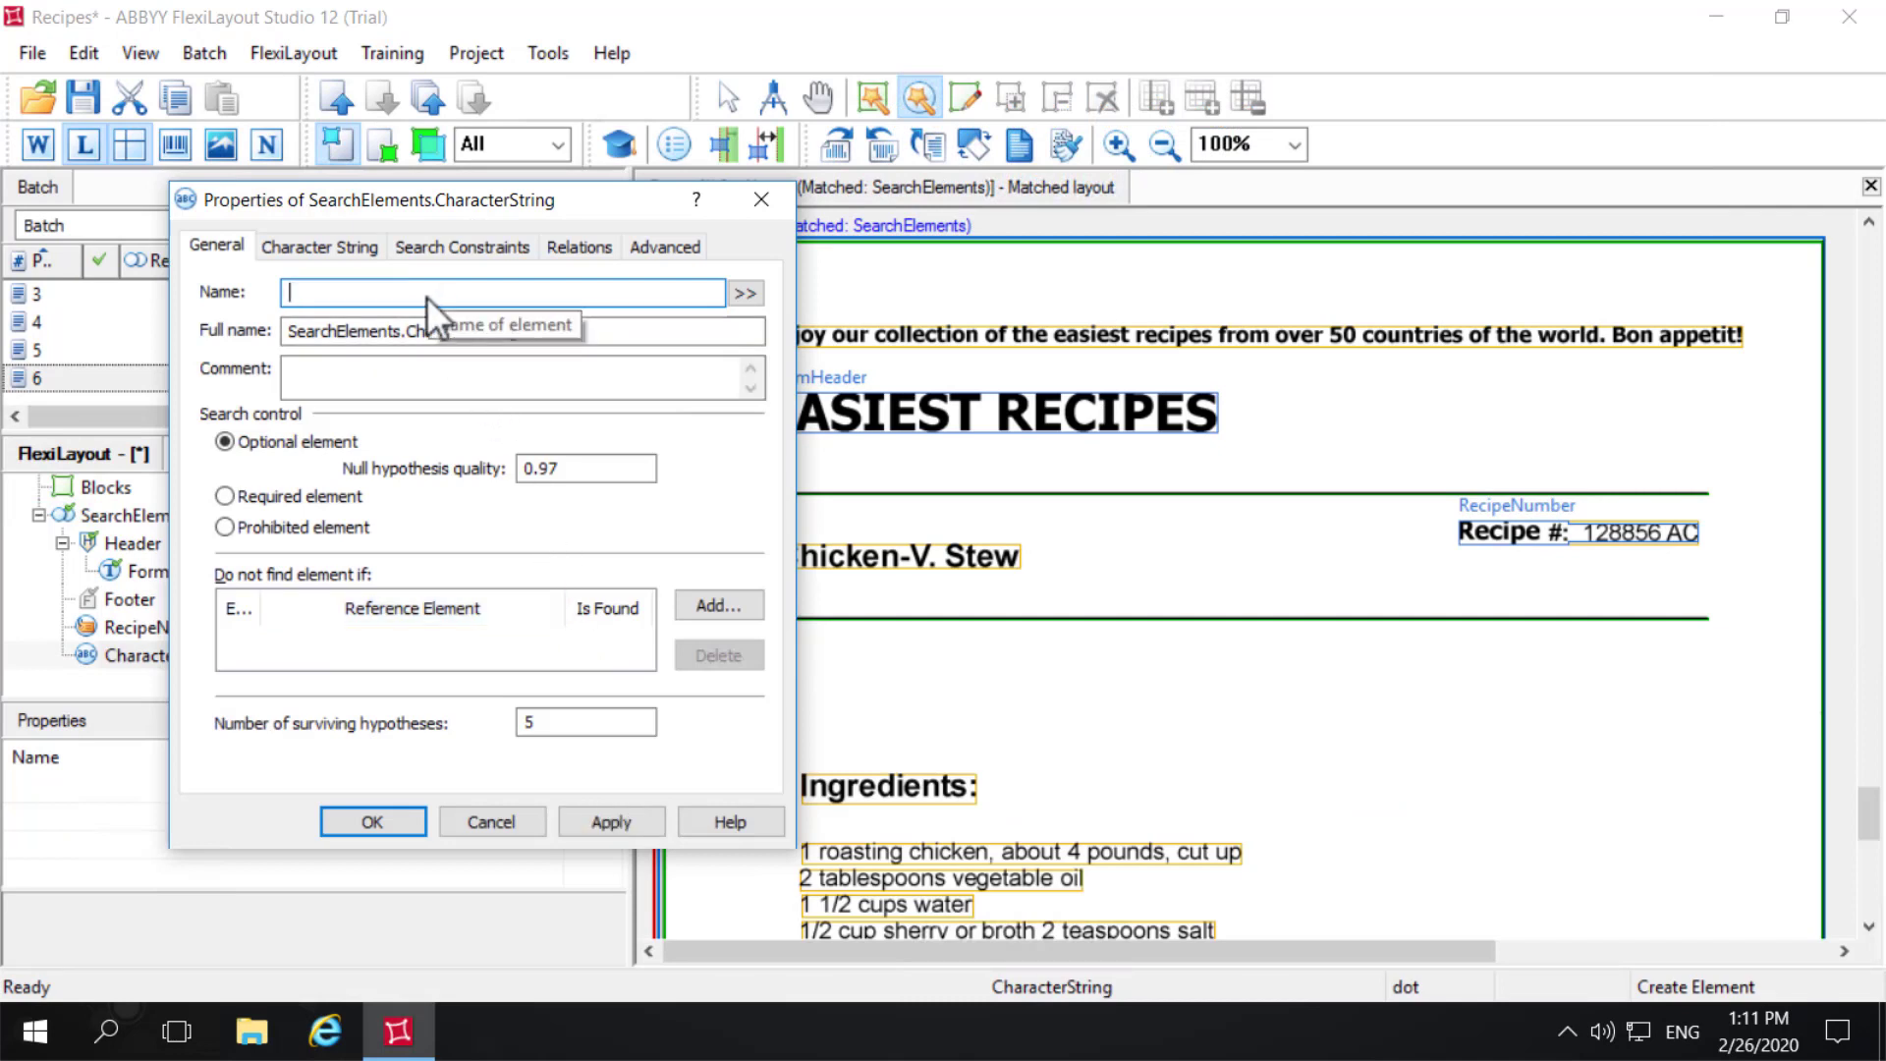
text(ipeName)
- Add a relation that places the RecipeName search area below the Bottom boundary of FormHeader with offset 0
click(556, 252)
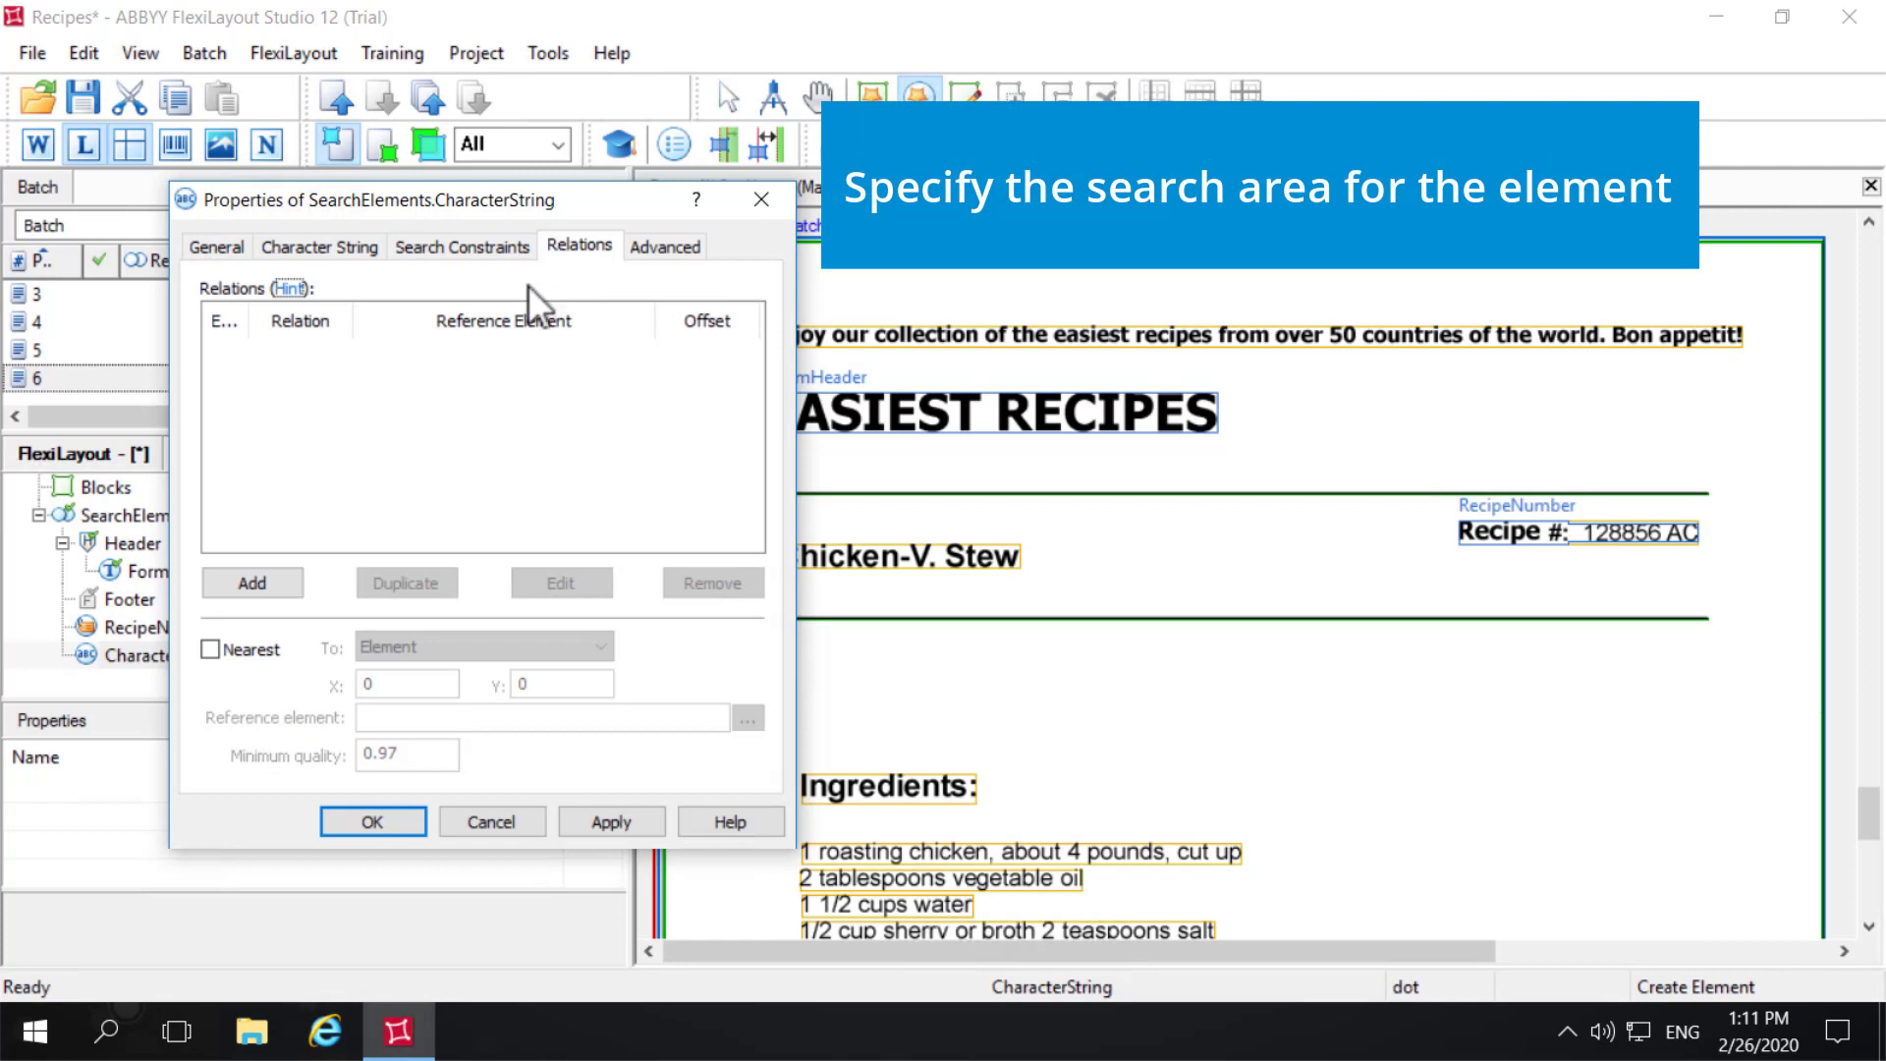
click(274, 580)
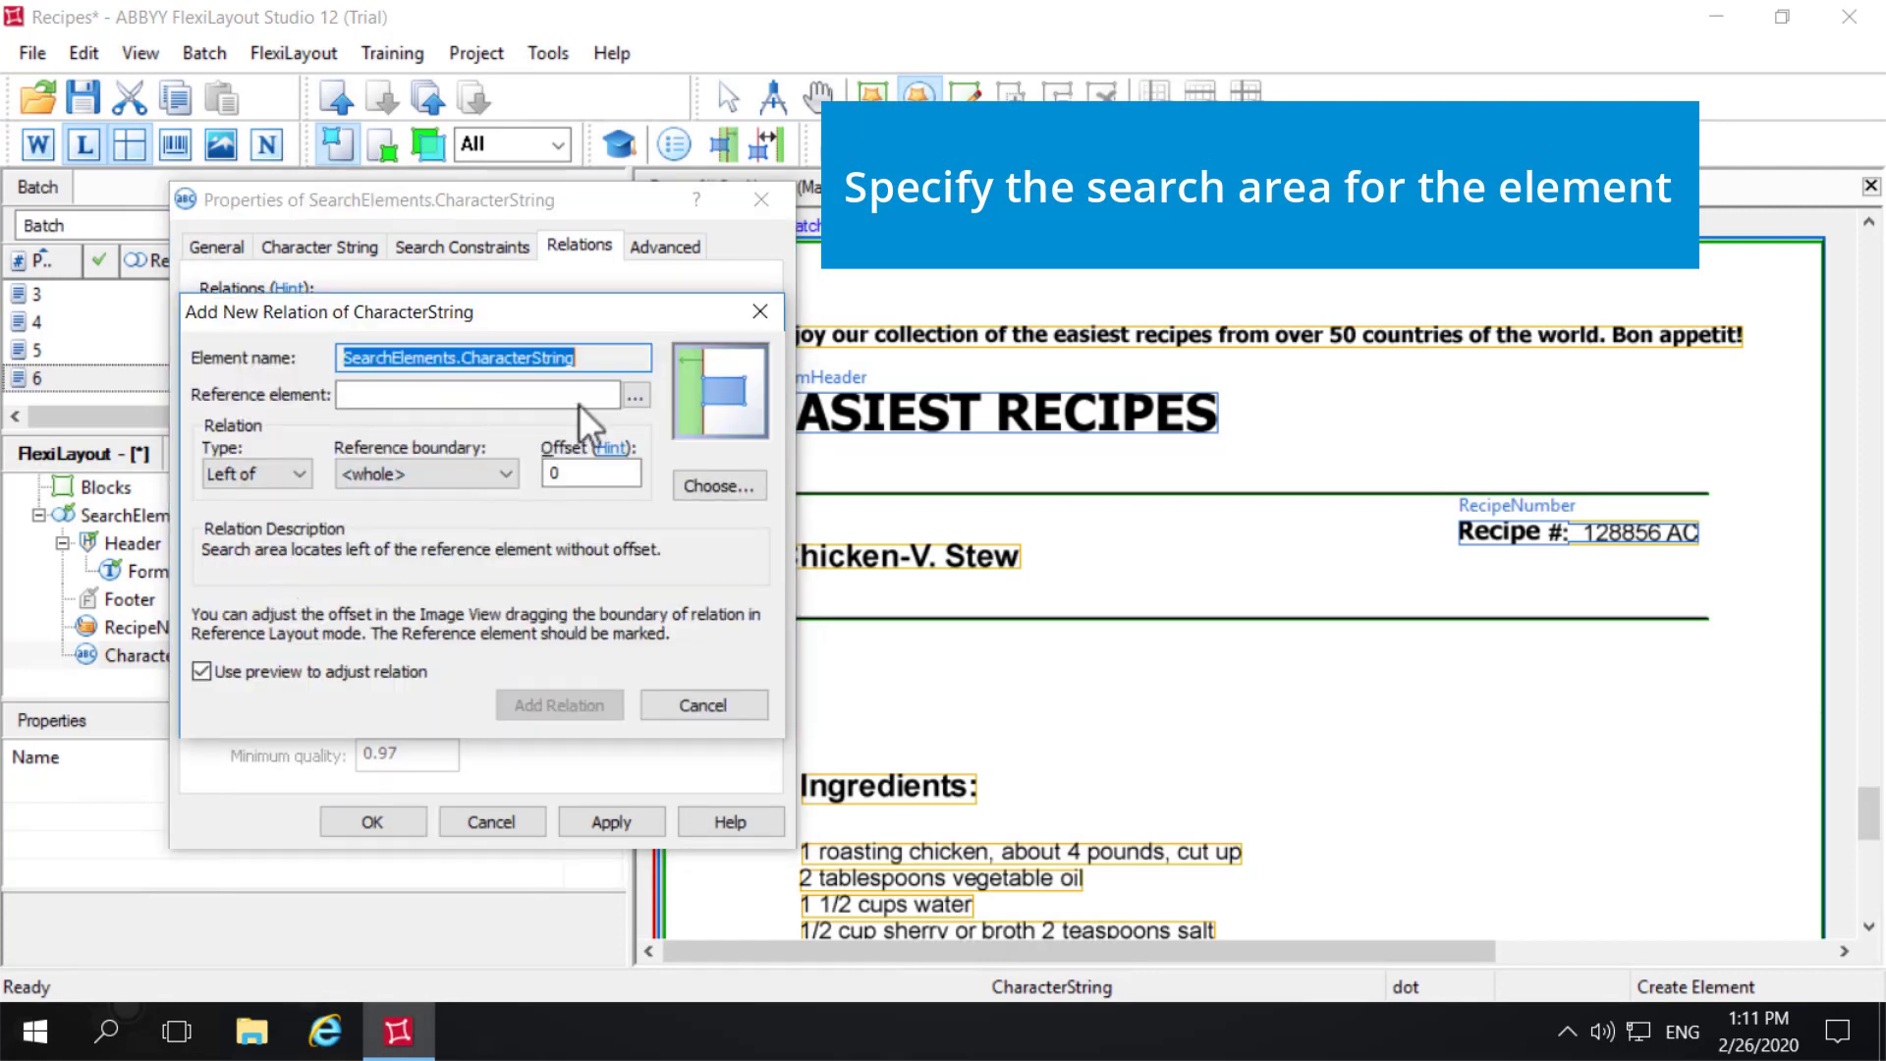
click(643, 398)
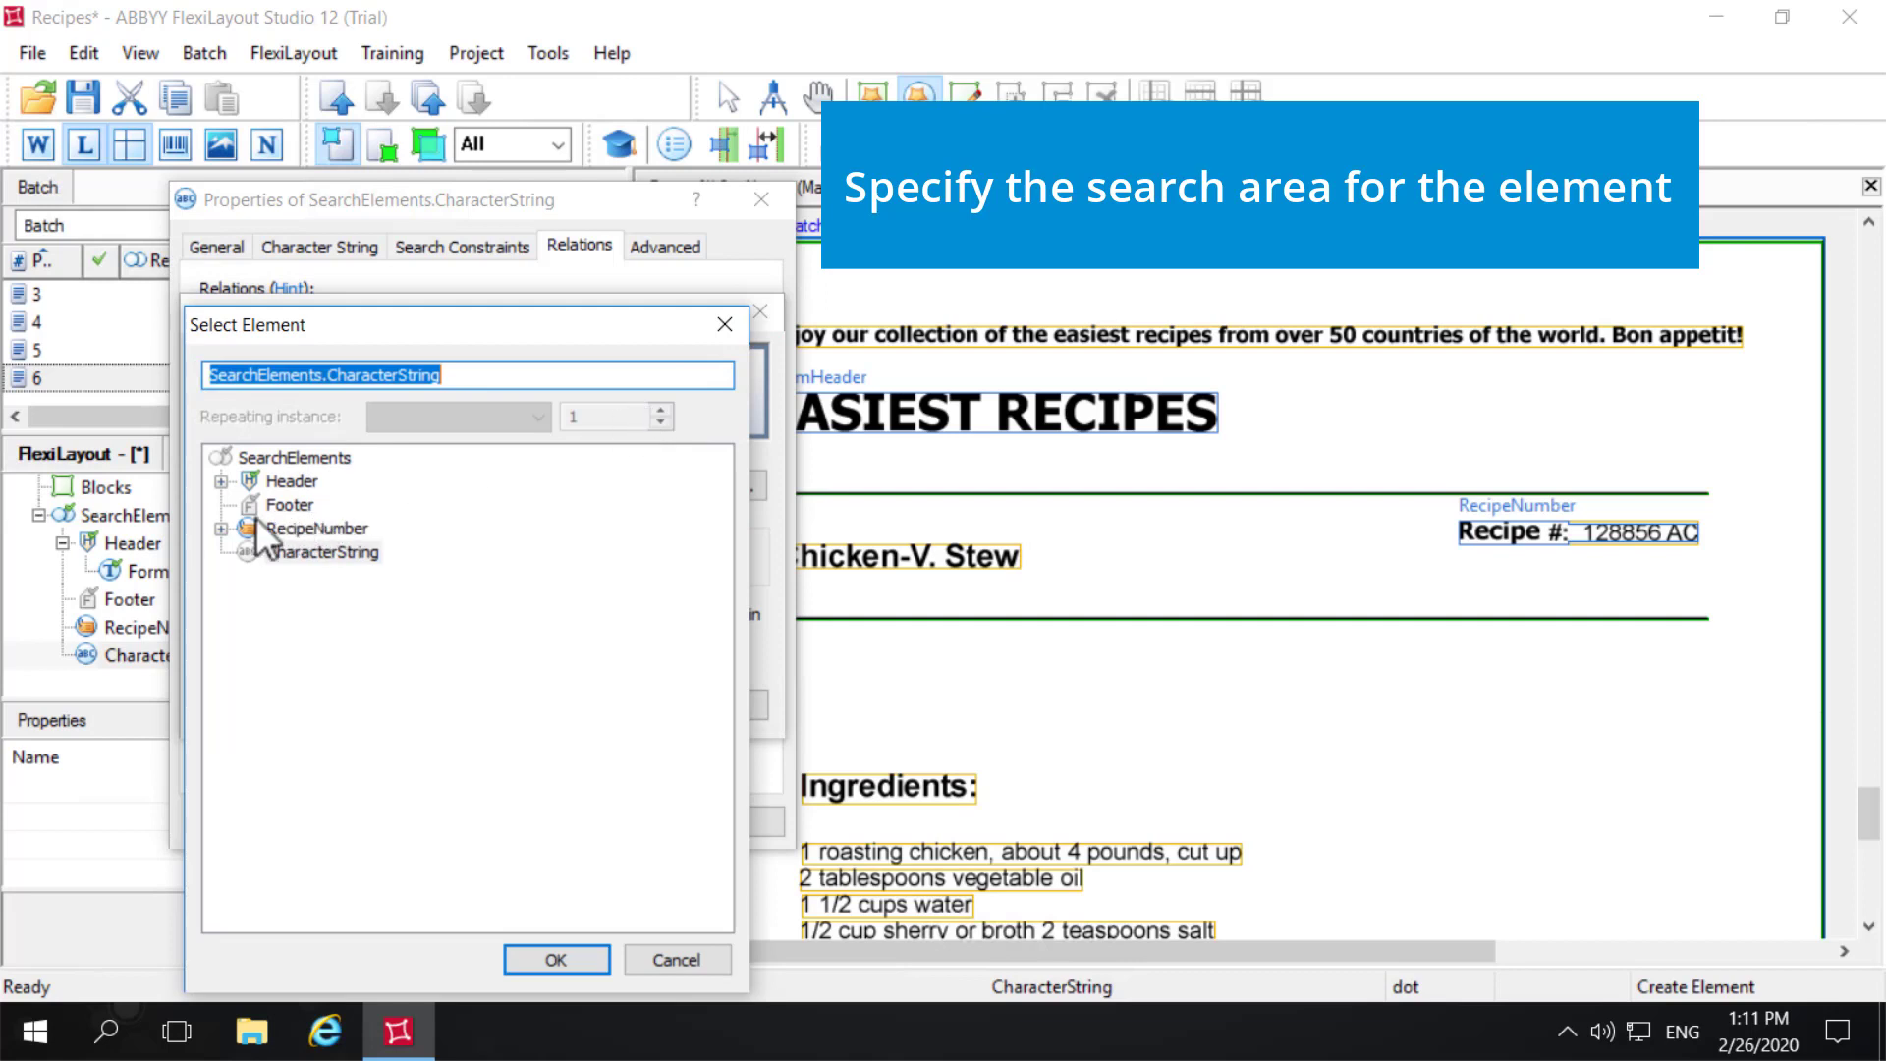
click(221, 481)
click(348, 506)
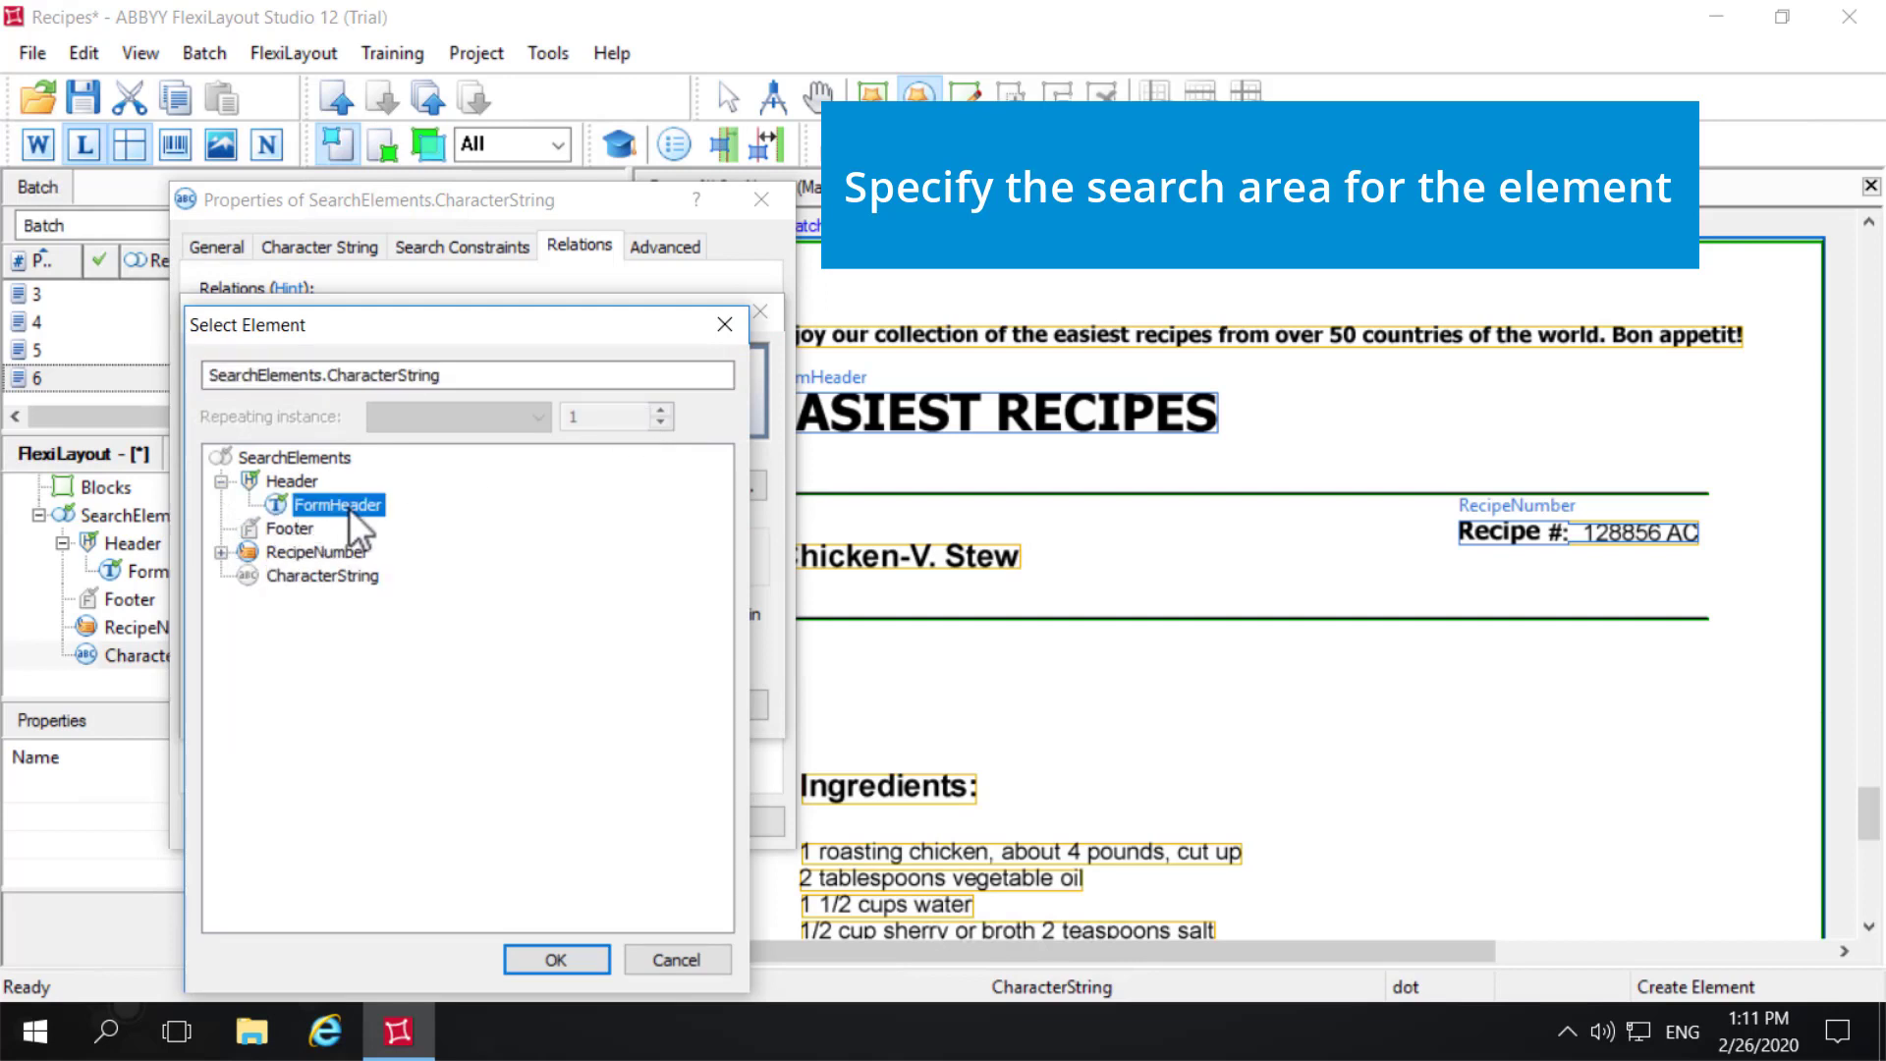
click(556, 960)
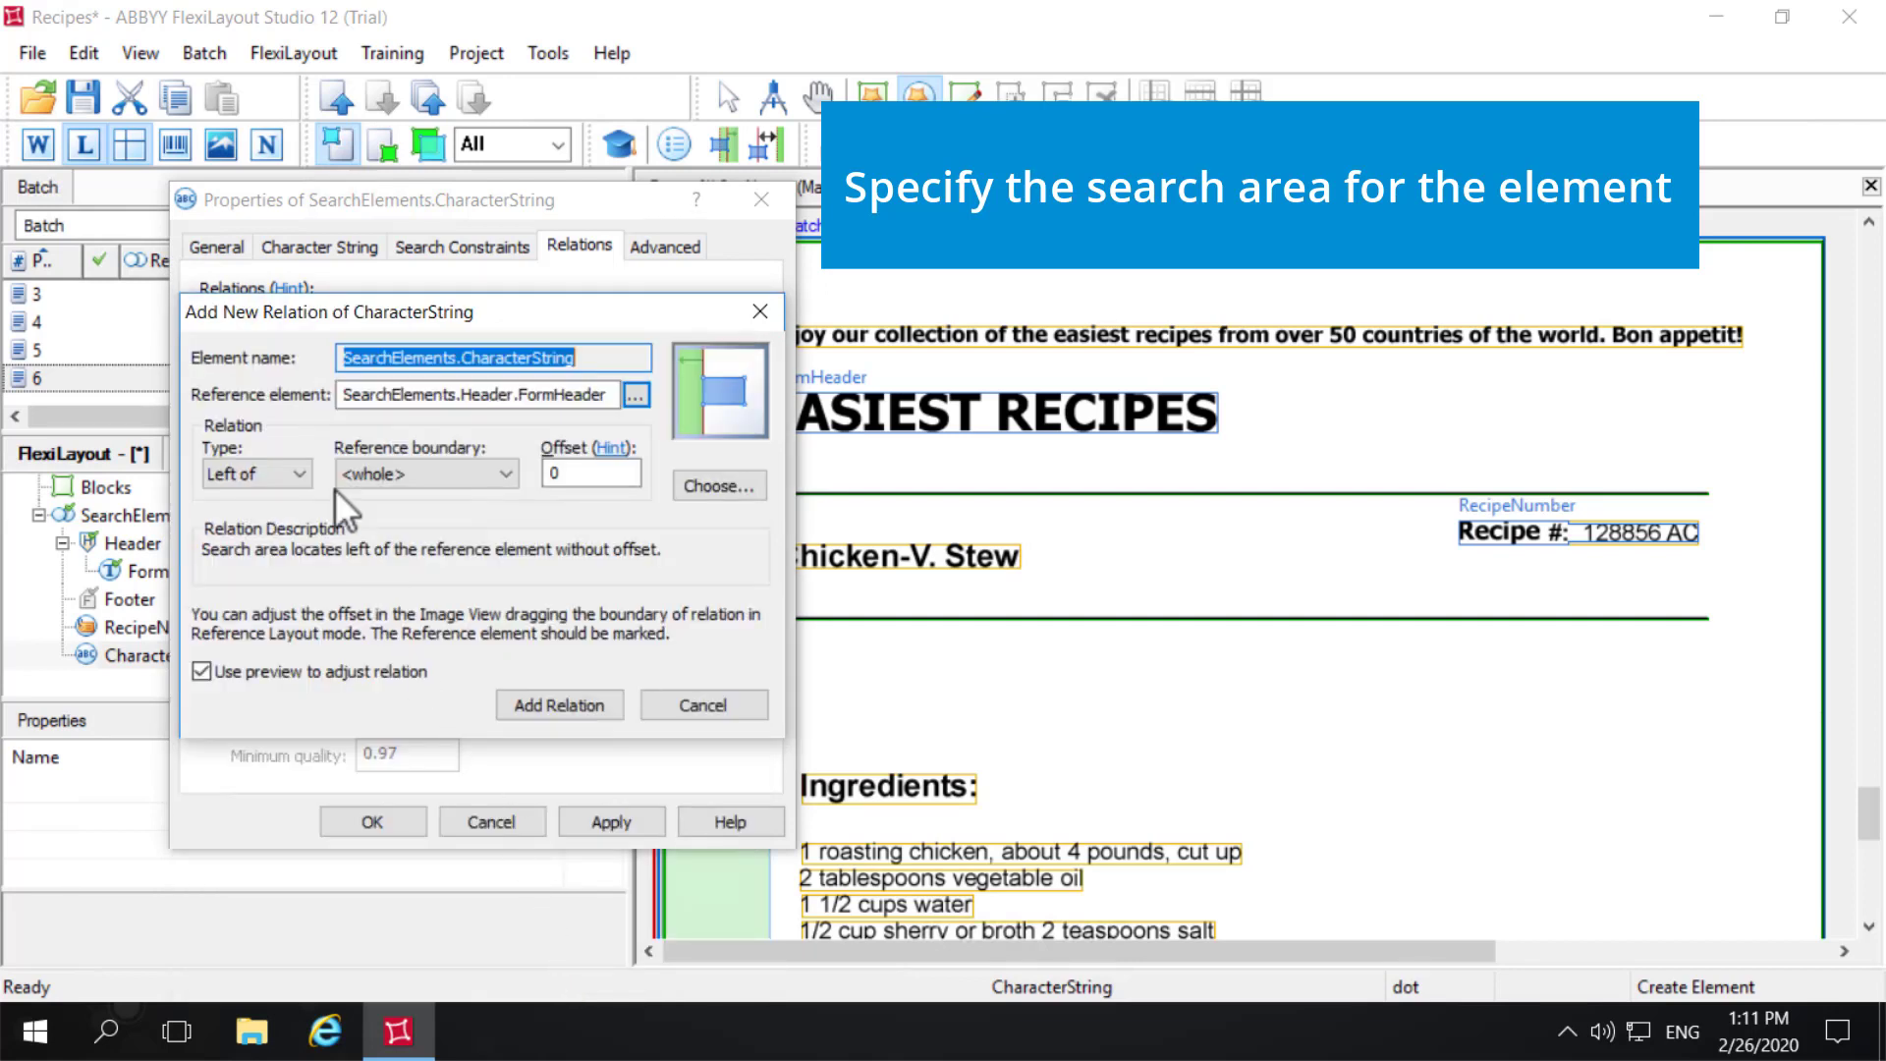
click(292, 469)
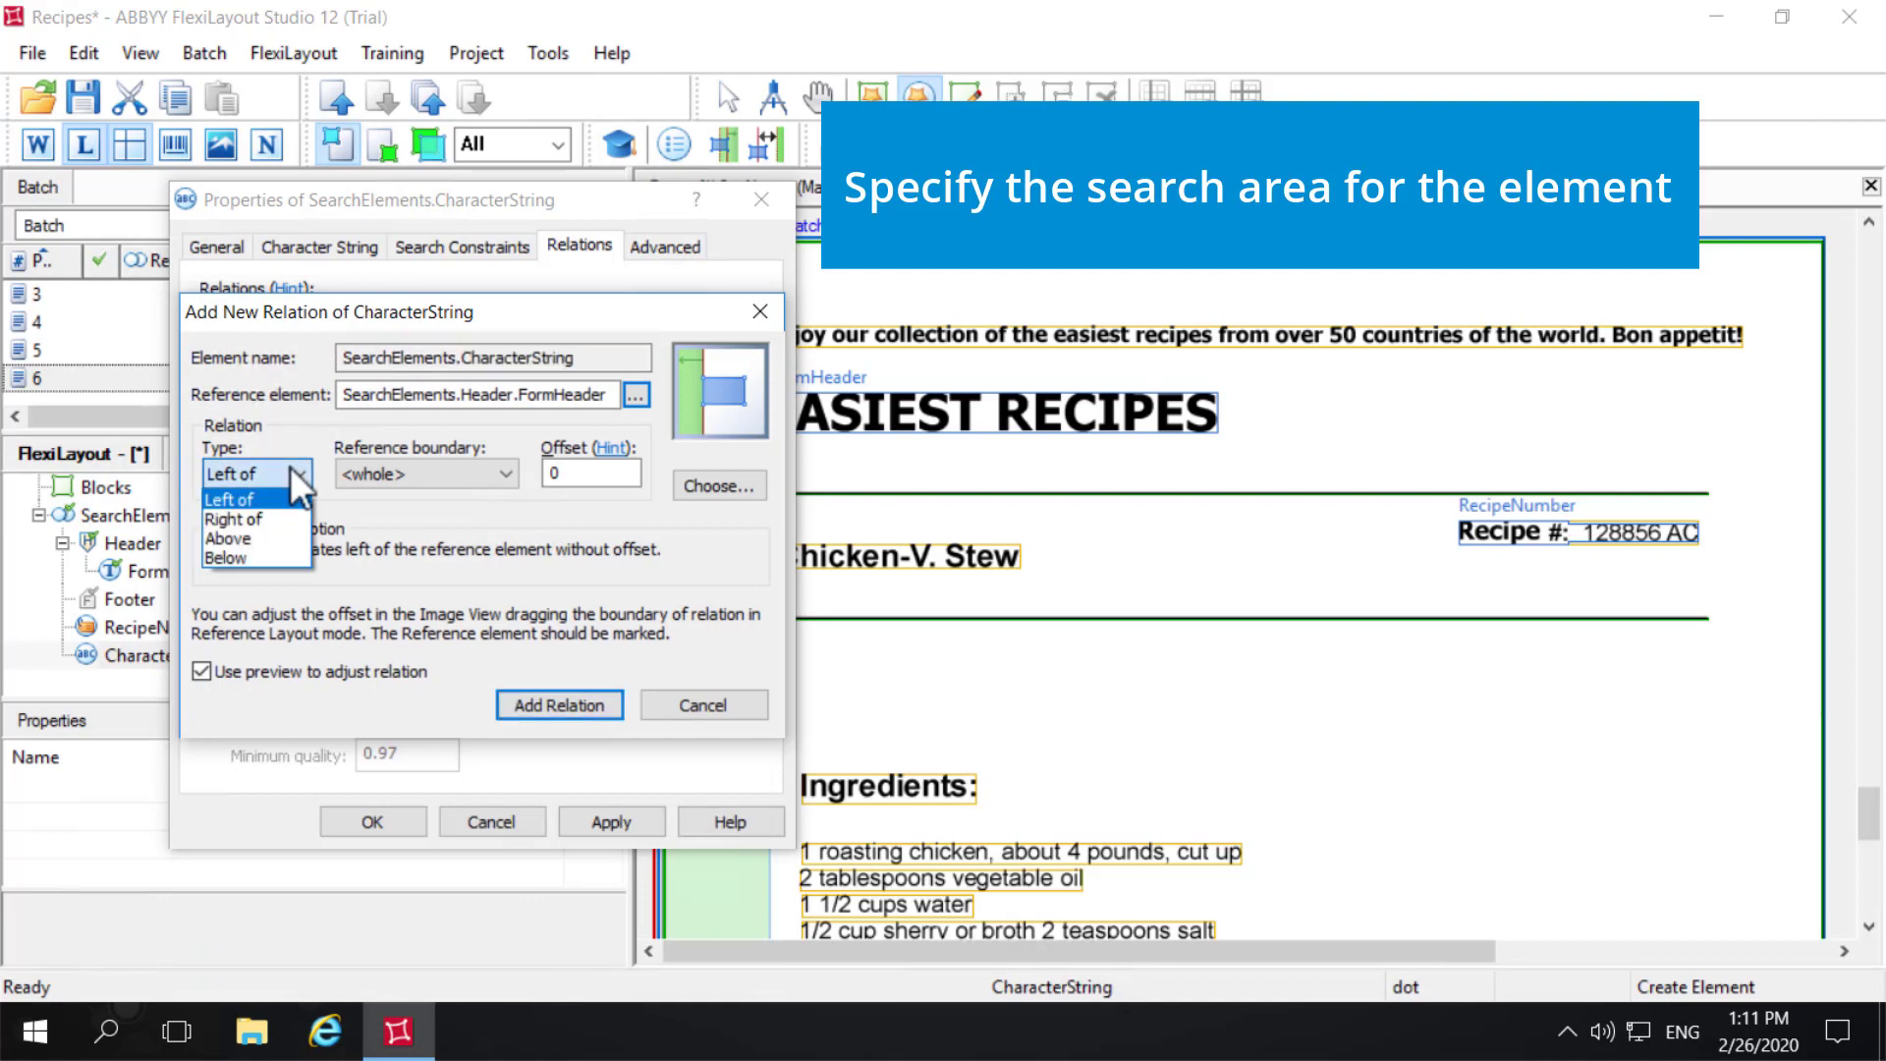
click(258, 556)
click(454, 474)
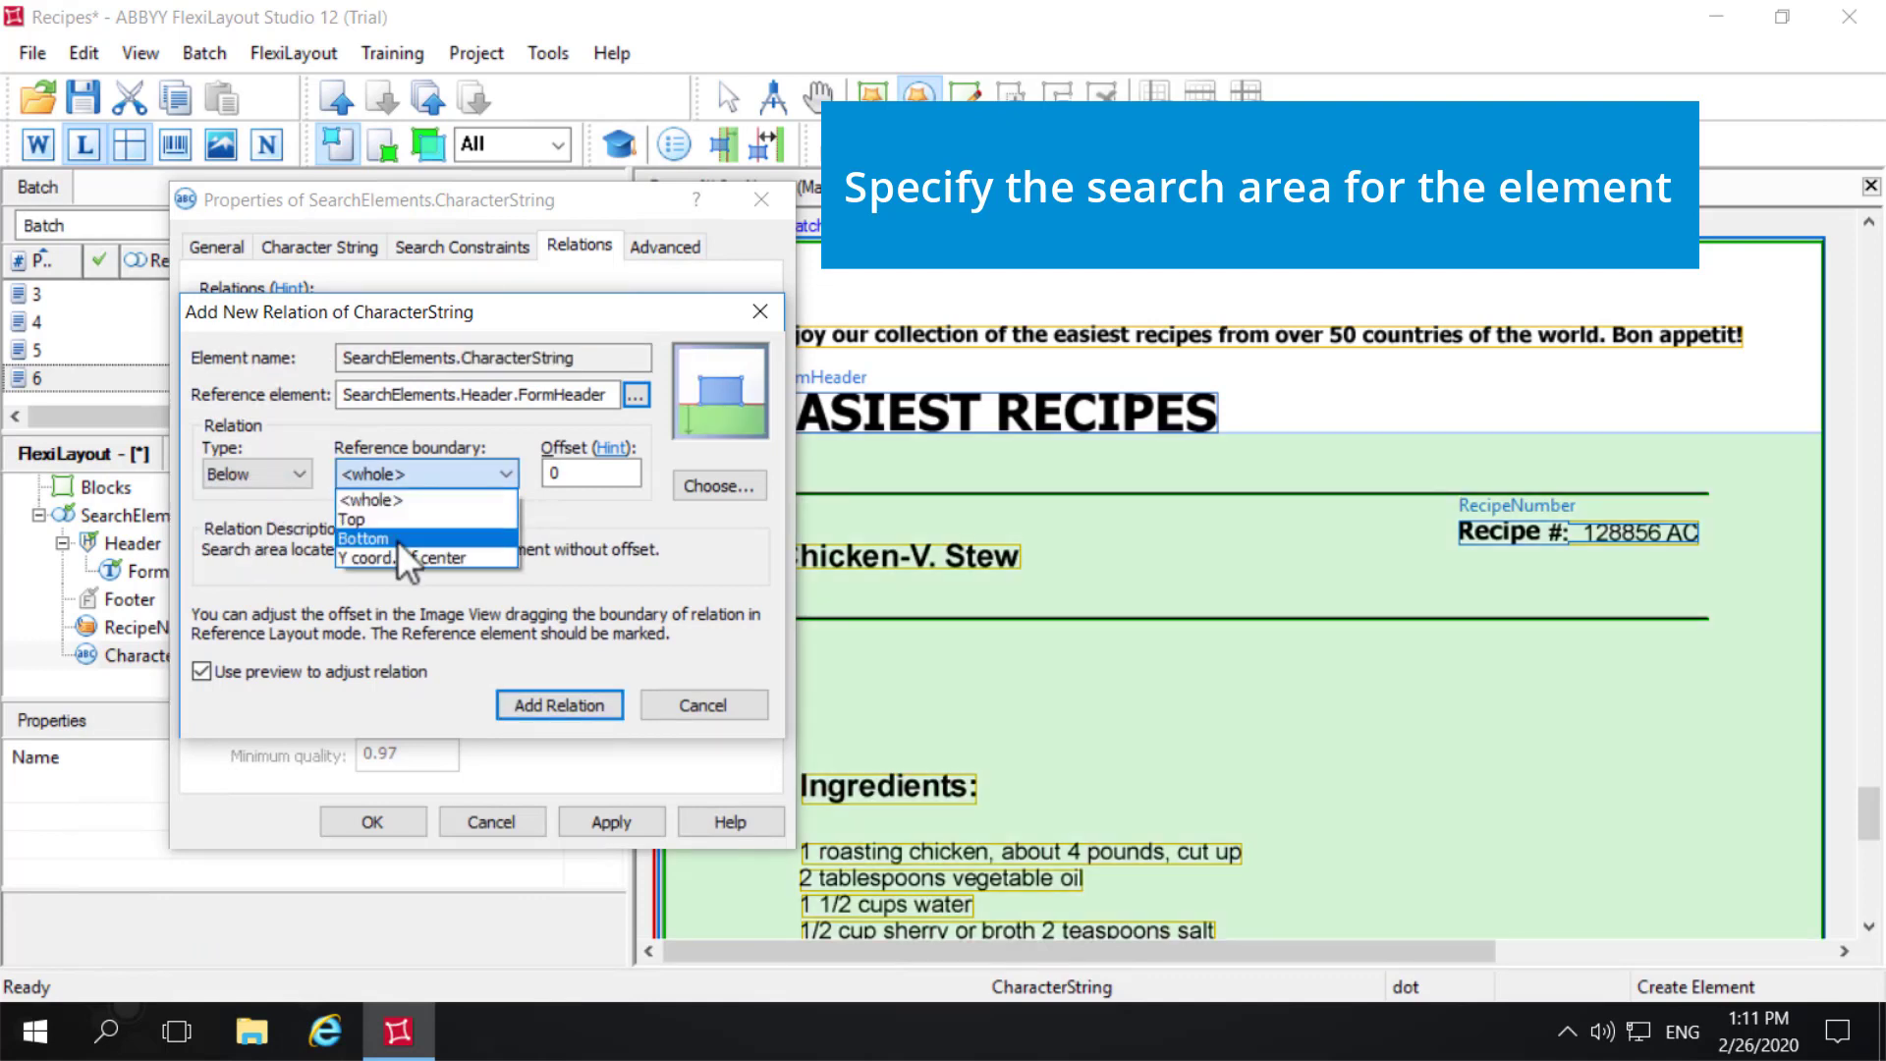
click(397, 541)
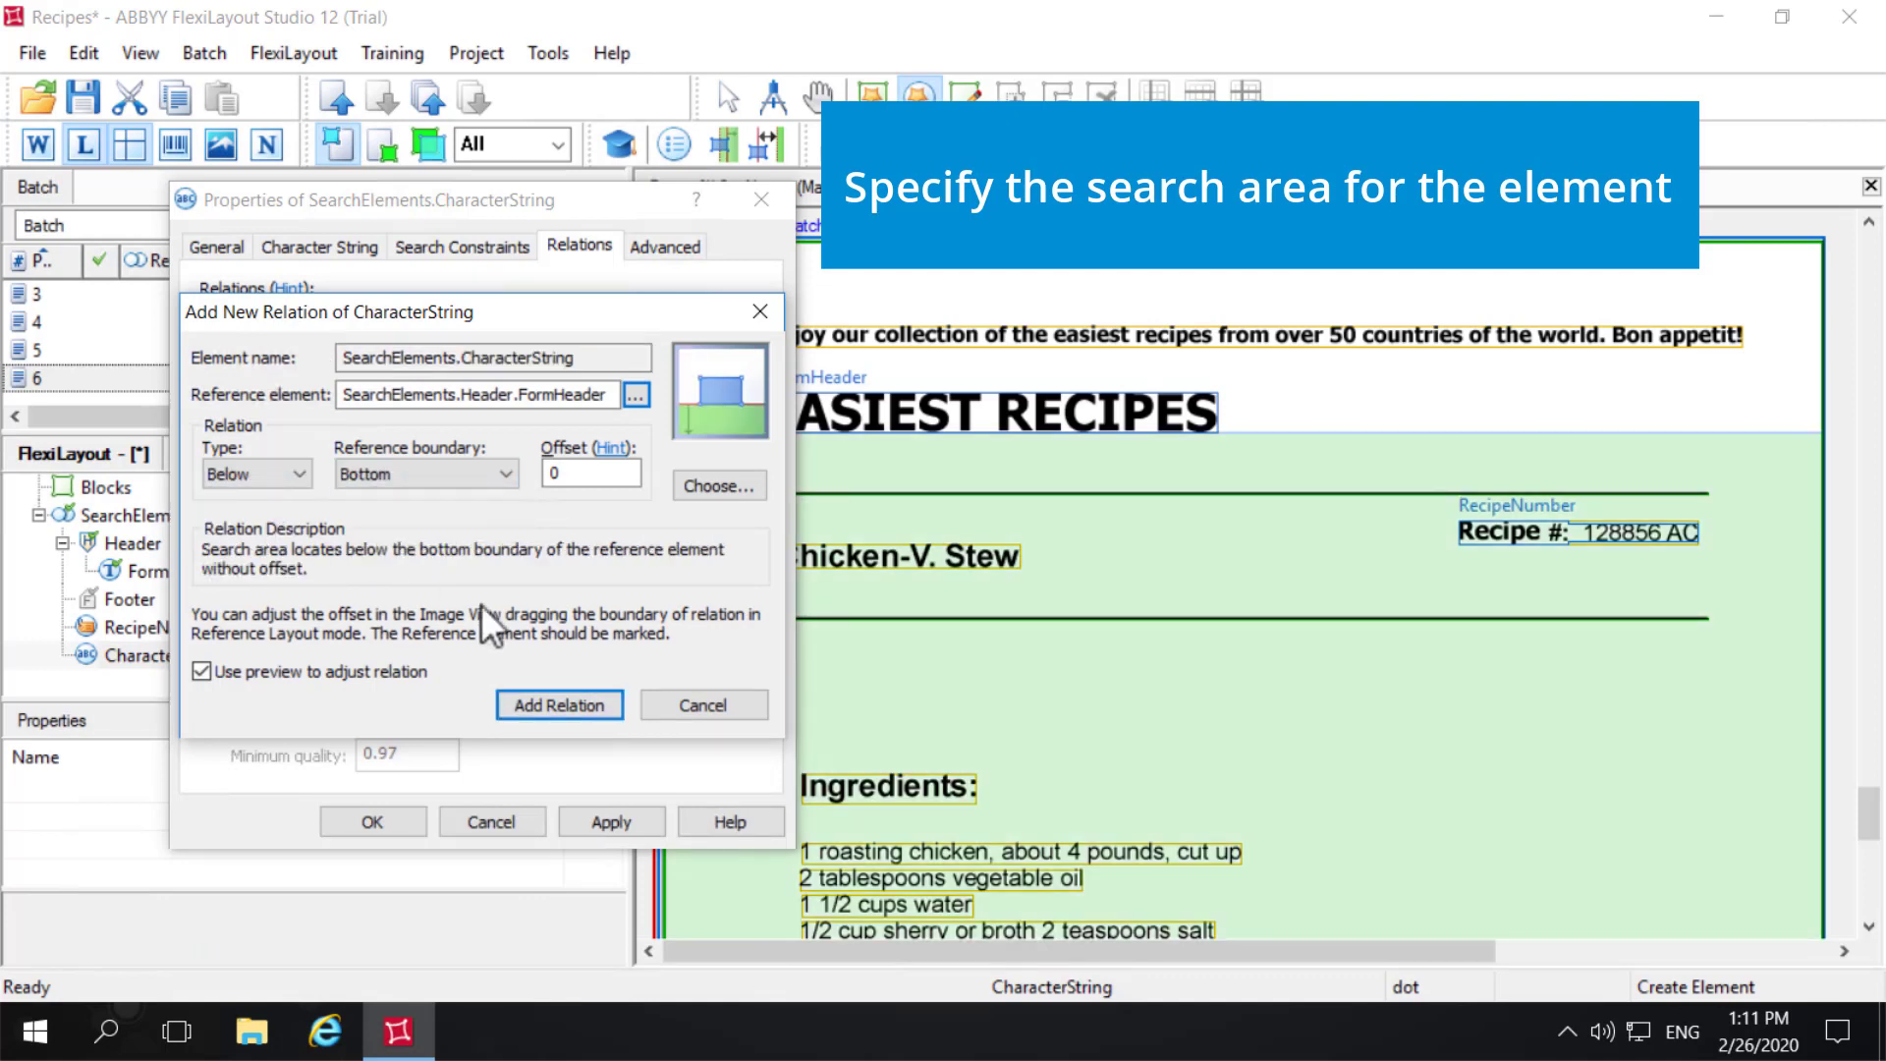
click(566, 705)
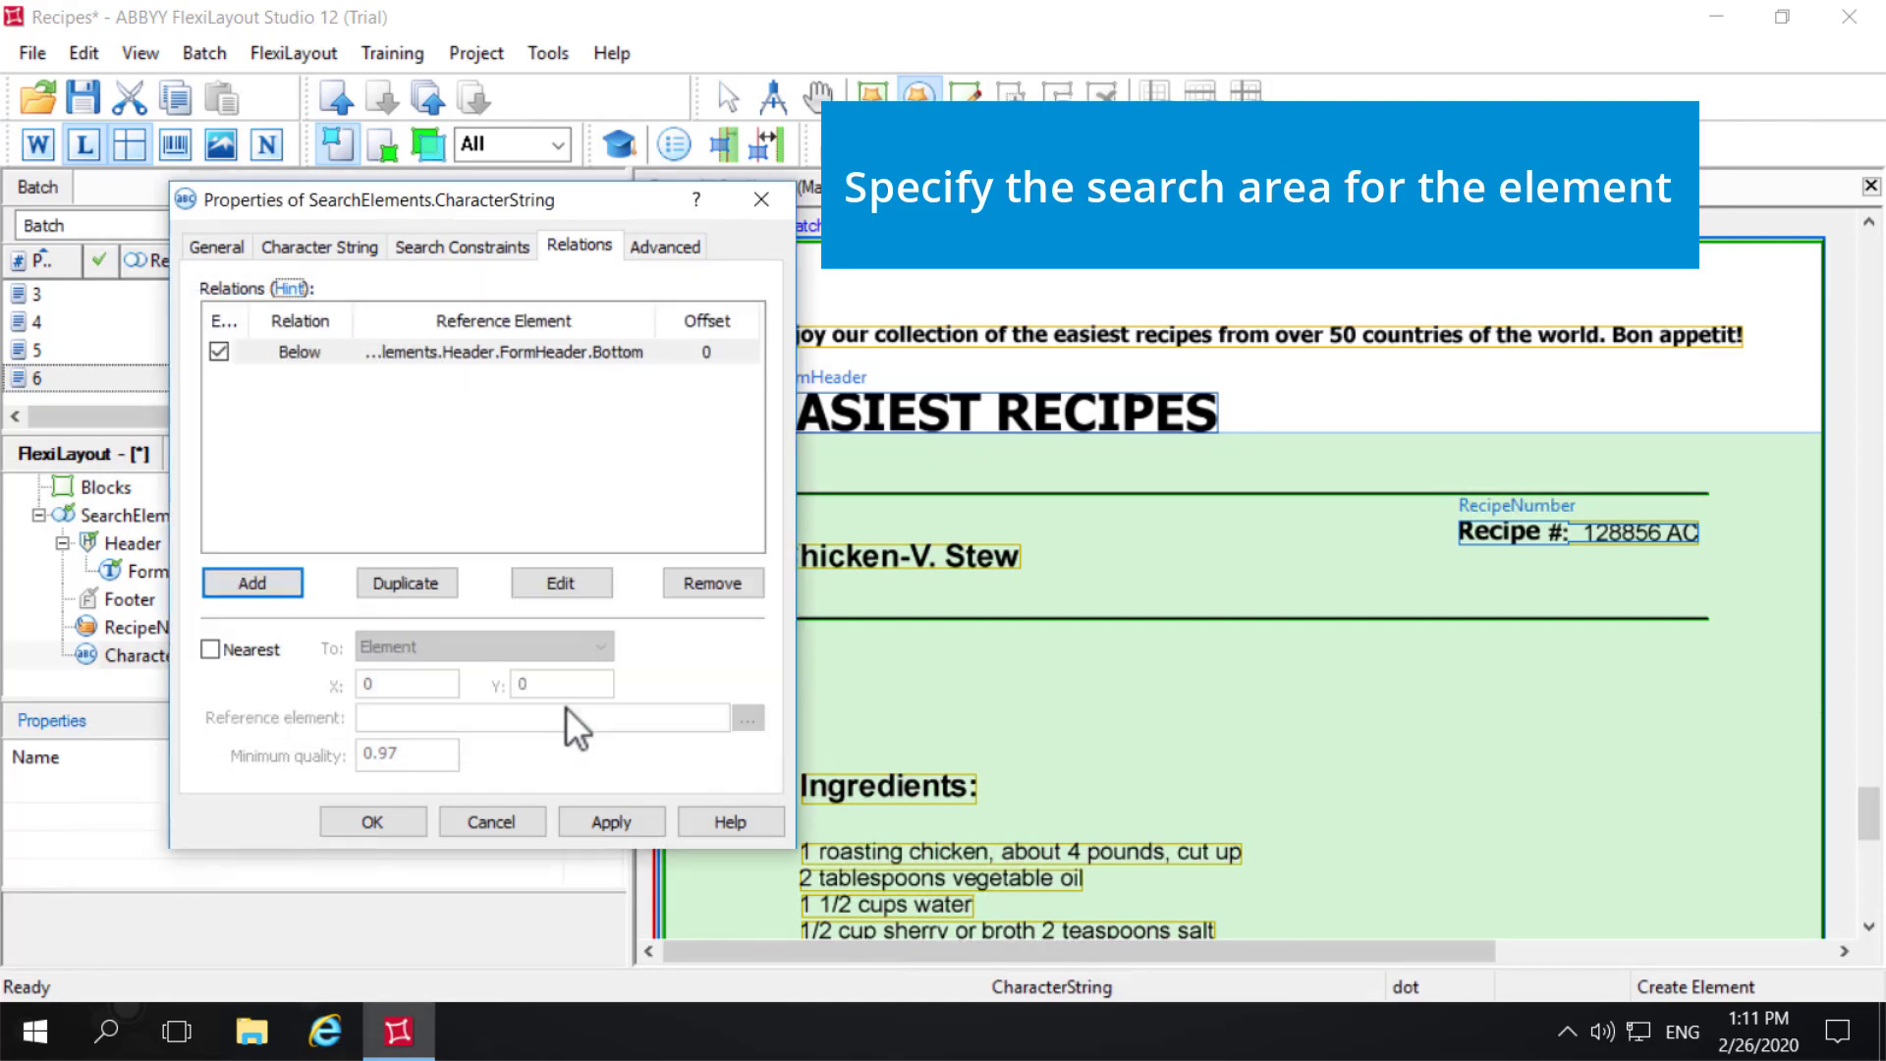
- Make RecipeName search nearest to the Page top edge and apply the element's properties
click(209, 649)
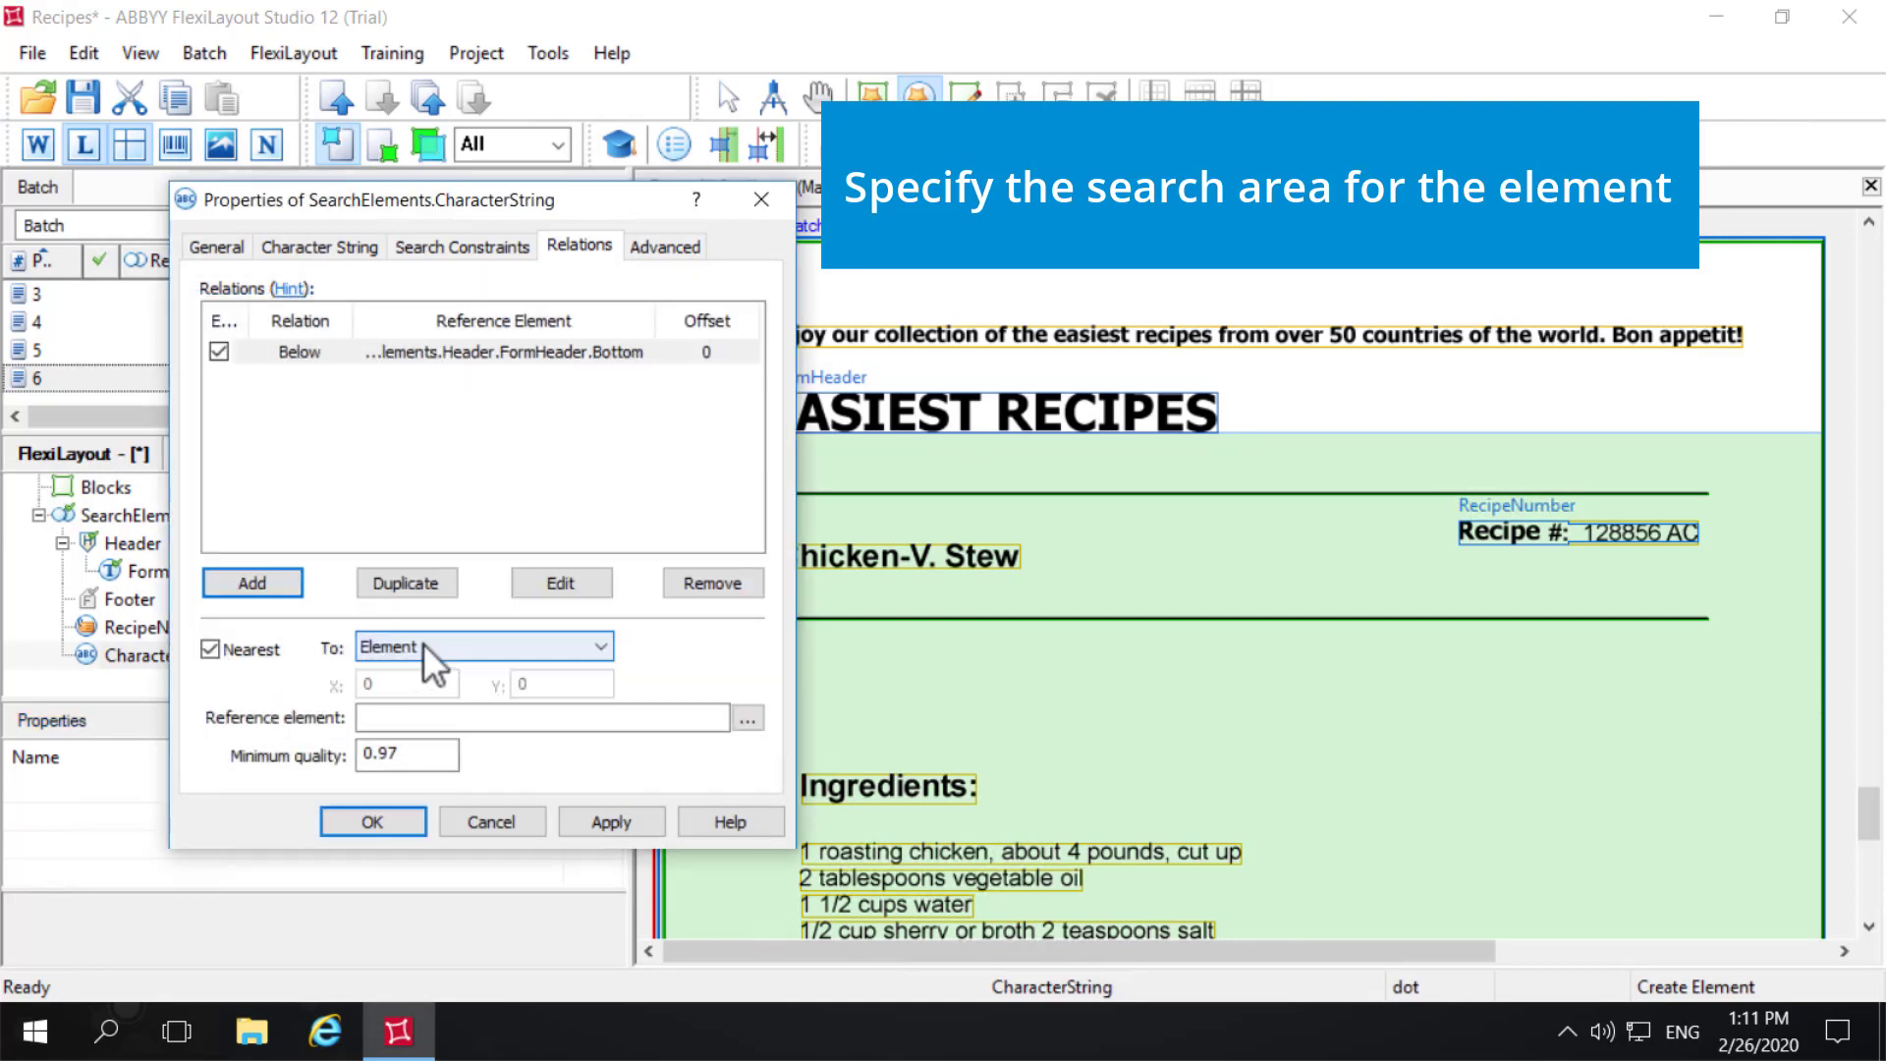
click(450, 643)
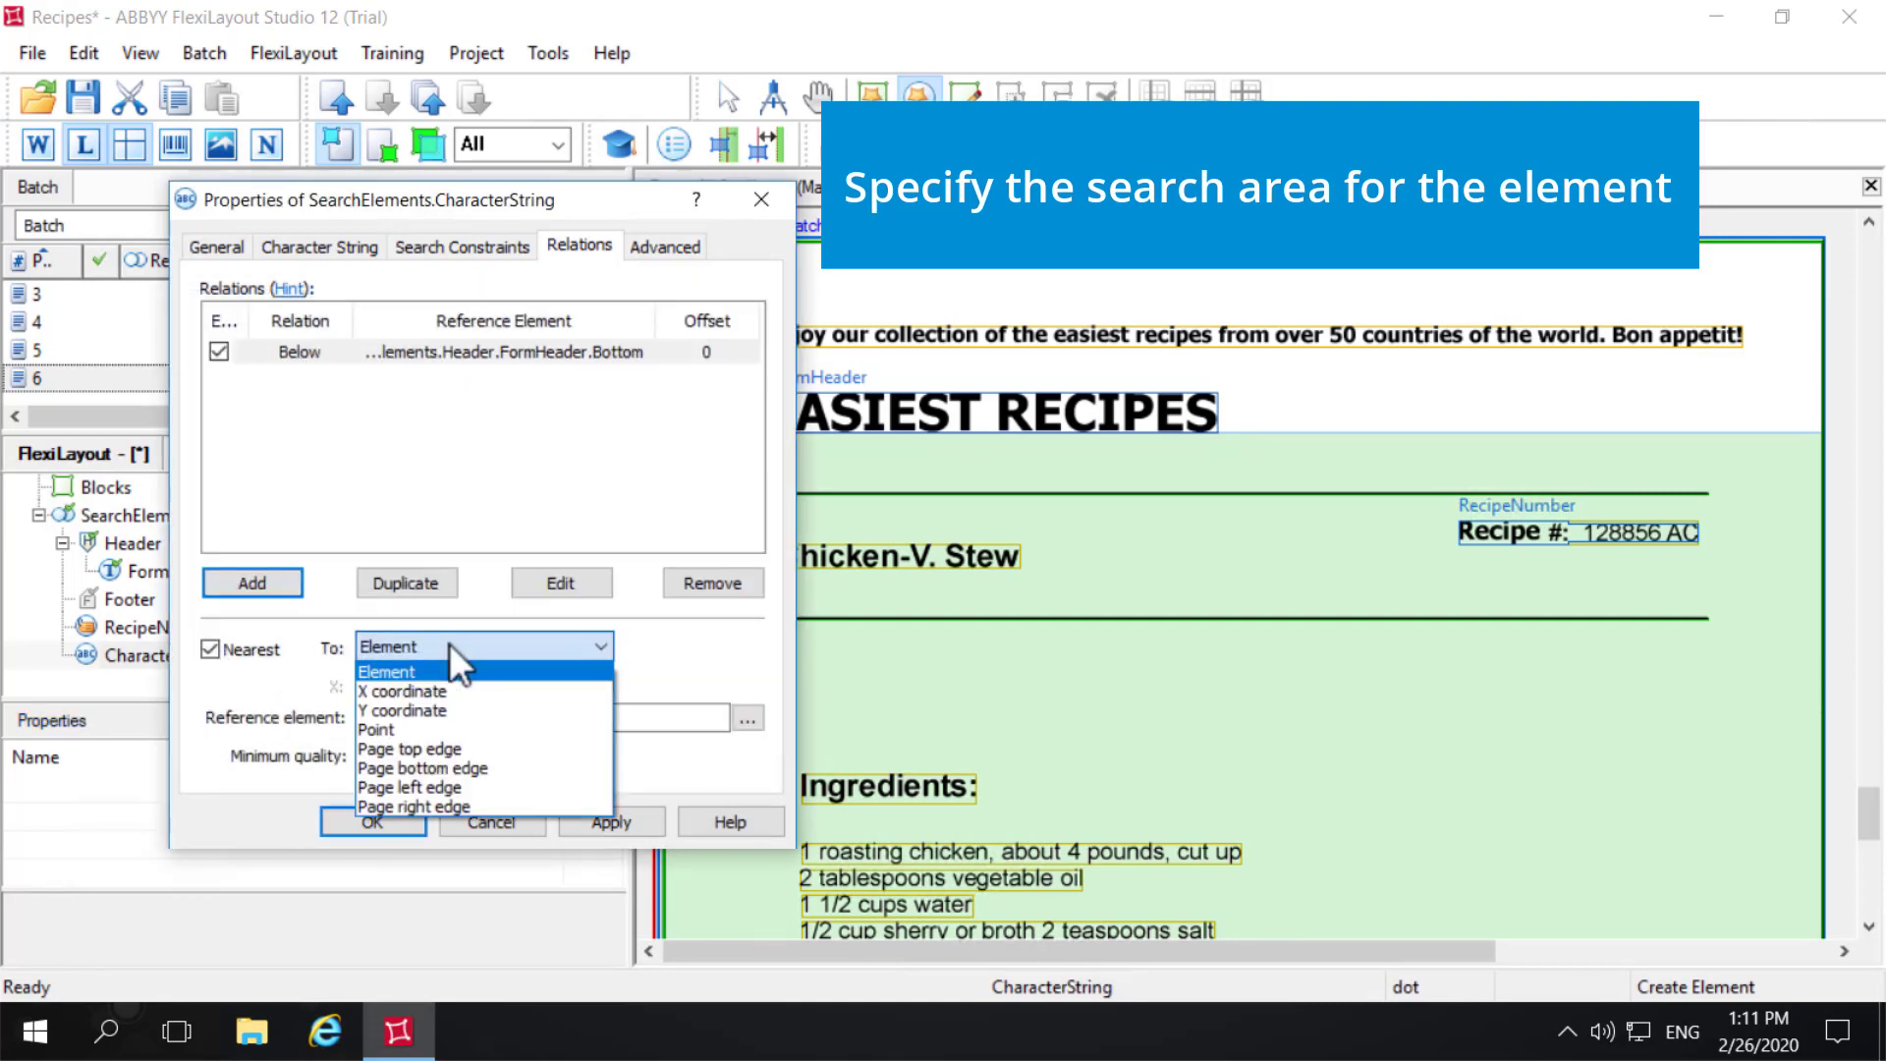
click(446, 746)
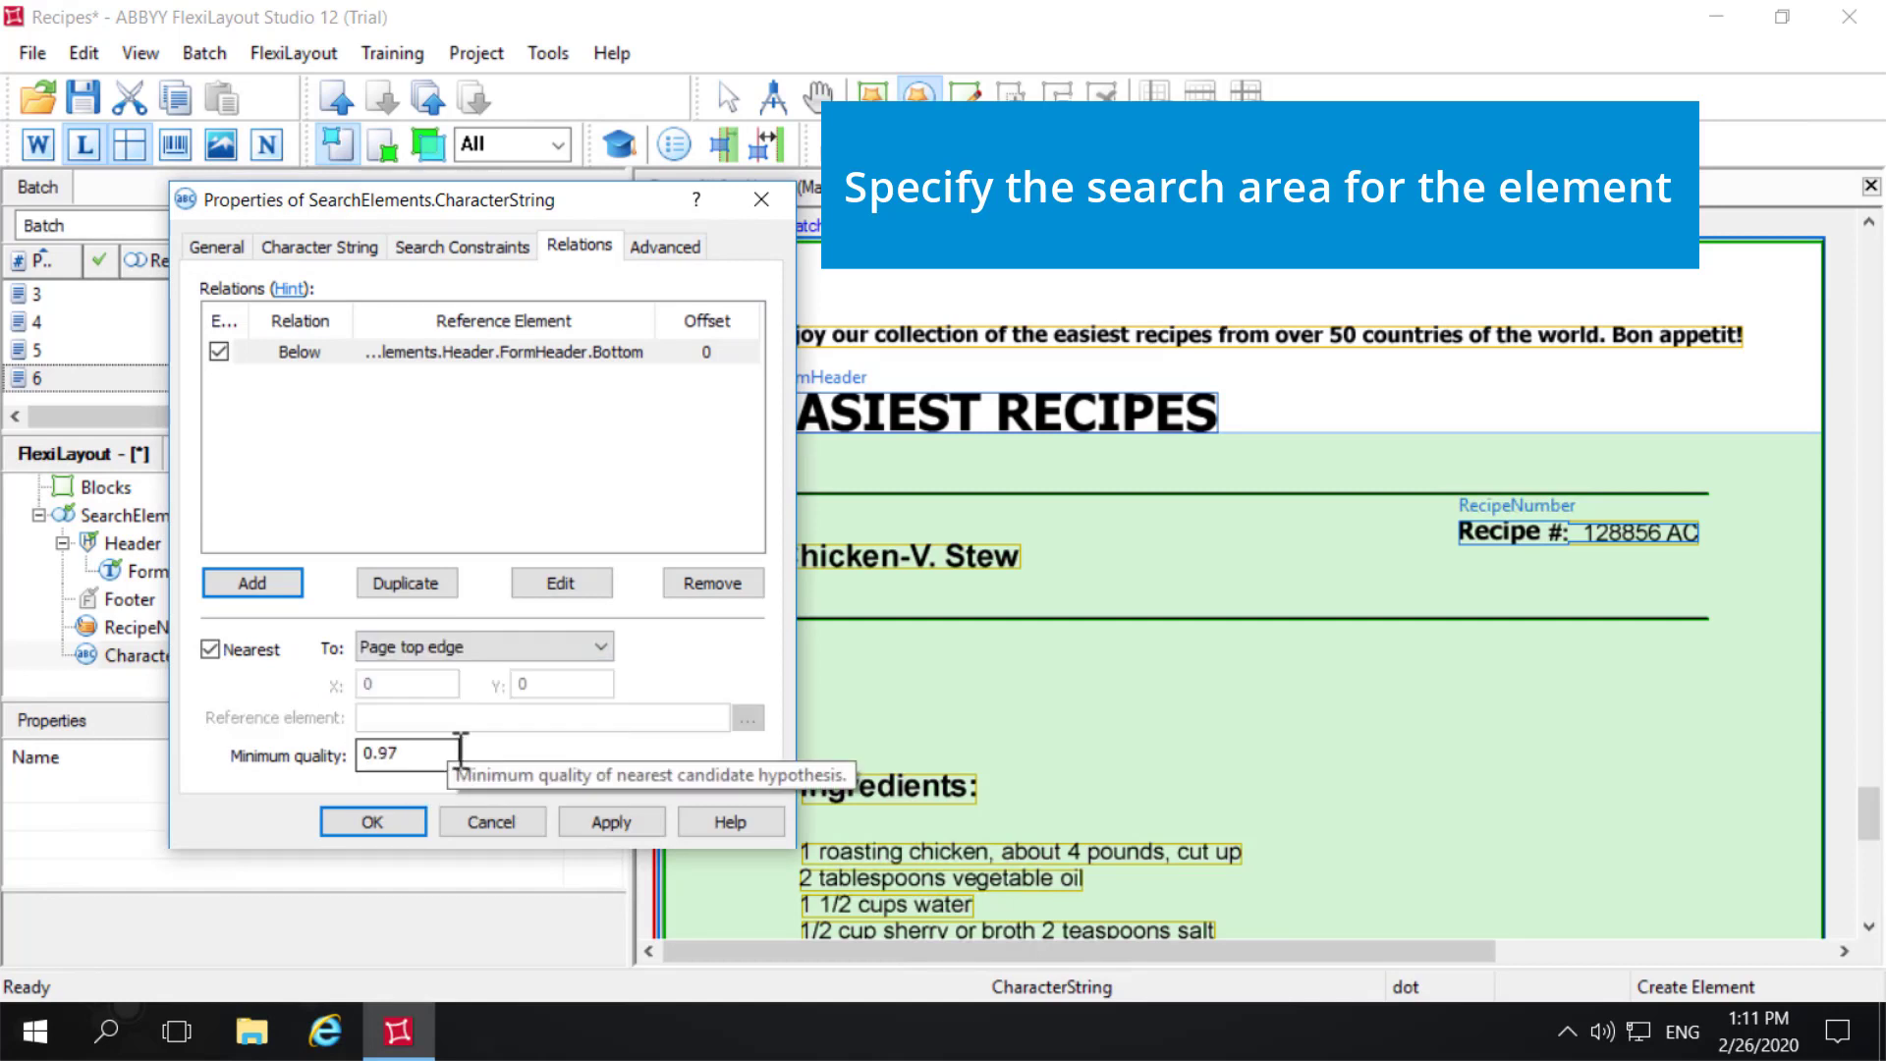
click(611, 821)
click(395, 821)
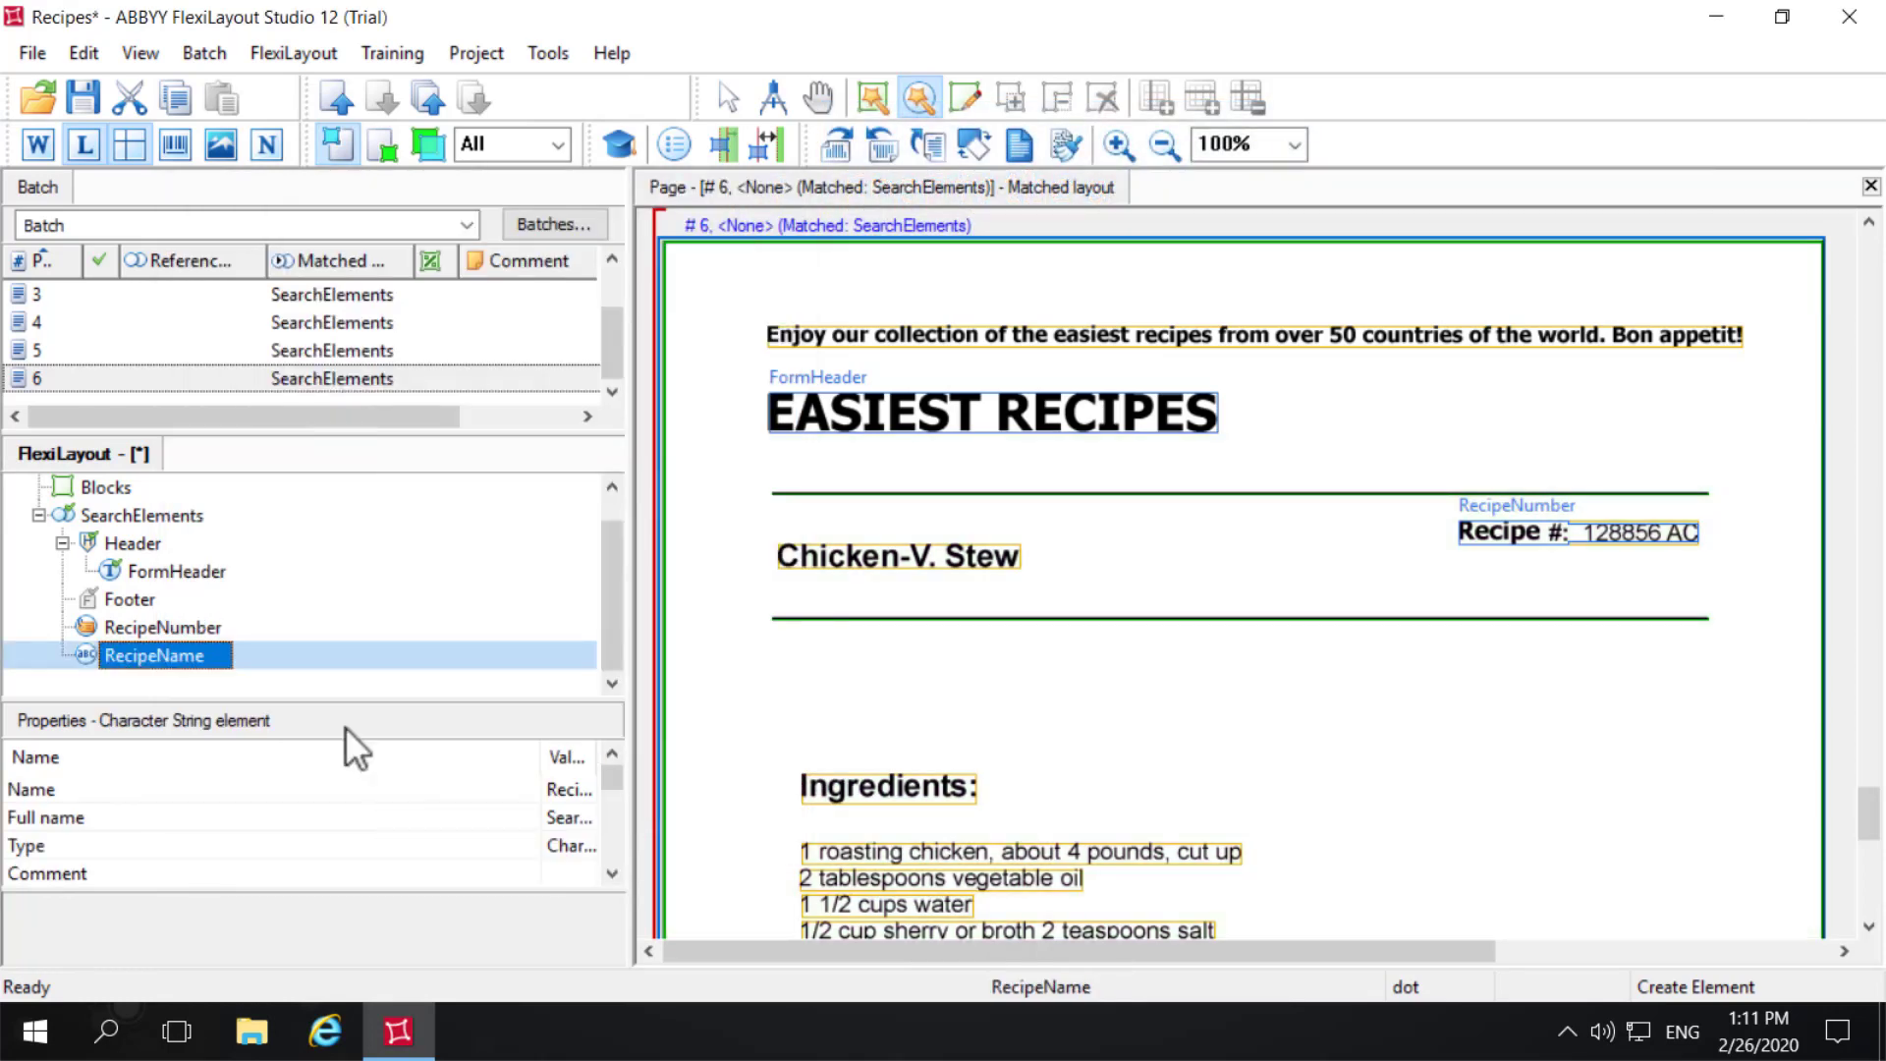
- Match pages 1 and 2 individually and inspect the RecipeName hypothesis on each
scroll(83, 314, up, 2)
click(83, 291)
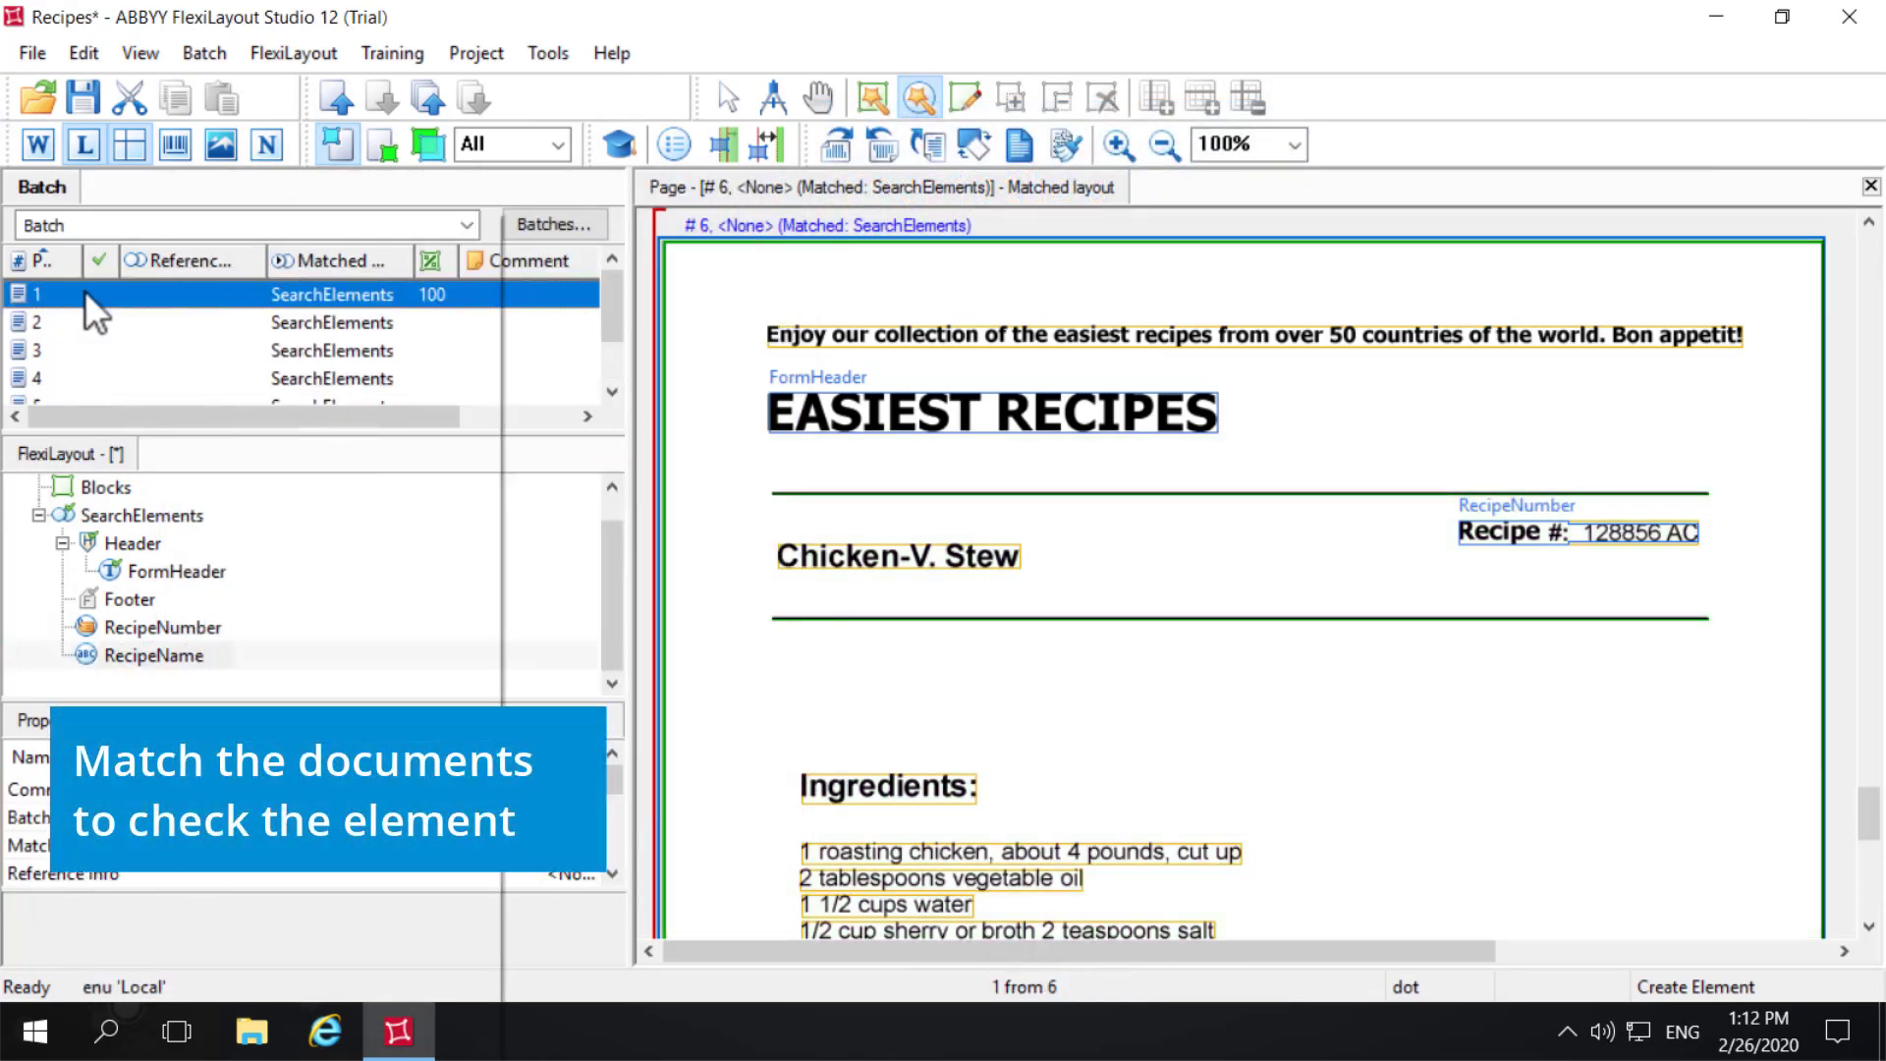
right_click(84, 291)
click(163, 226)
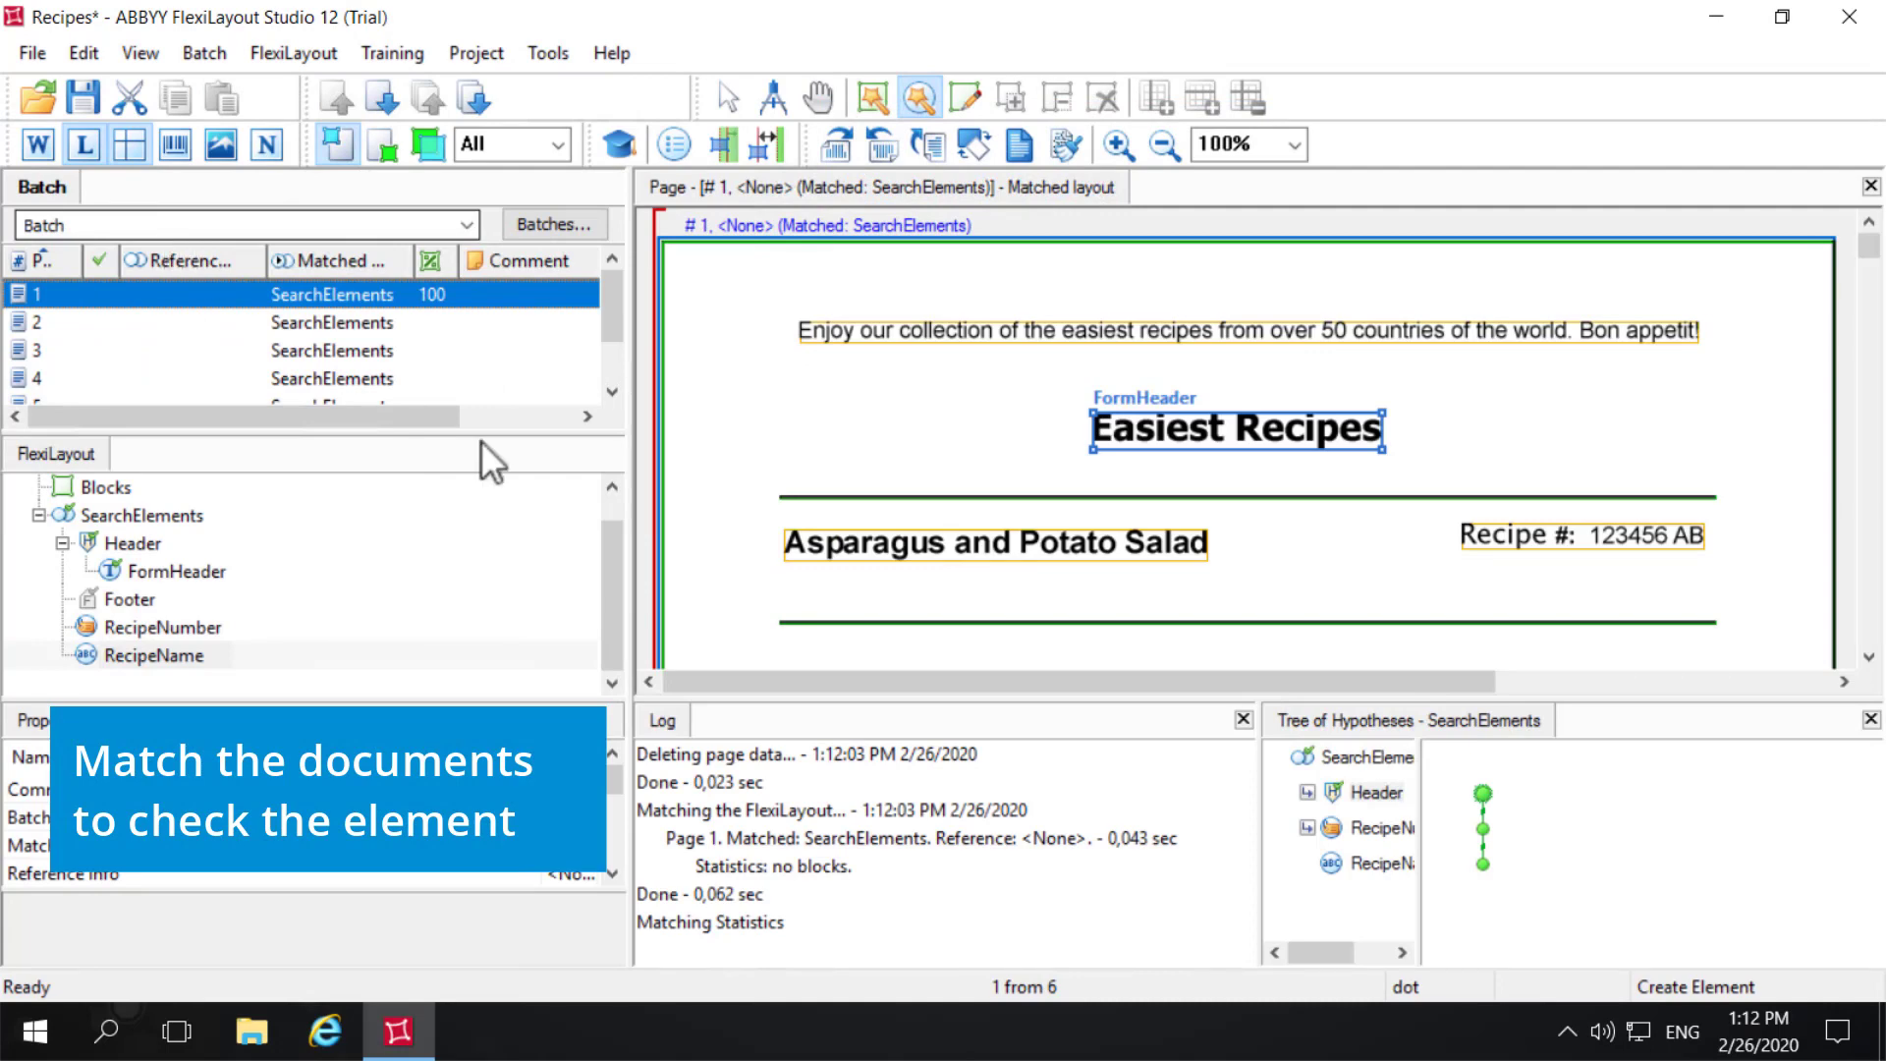
click(1376, 872)
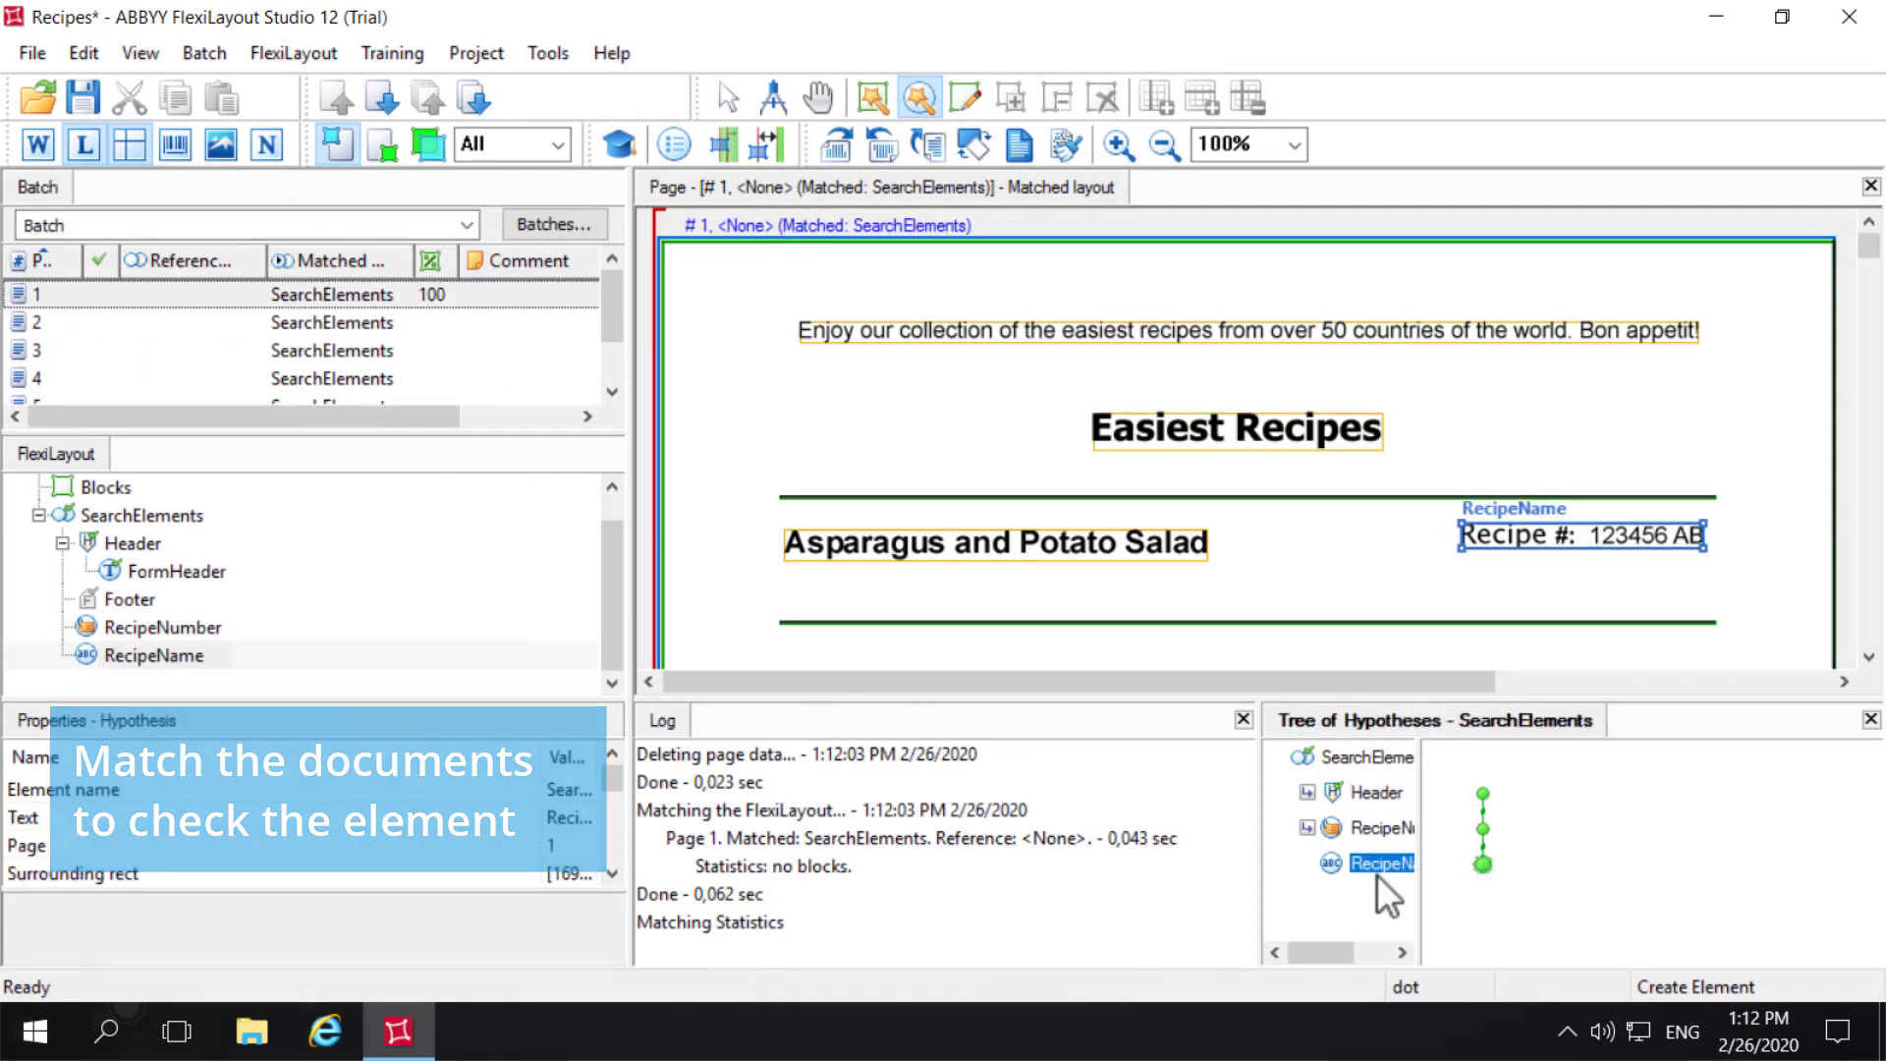
click(60, 312)
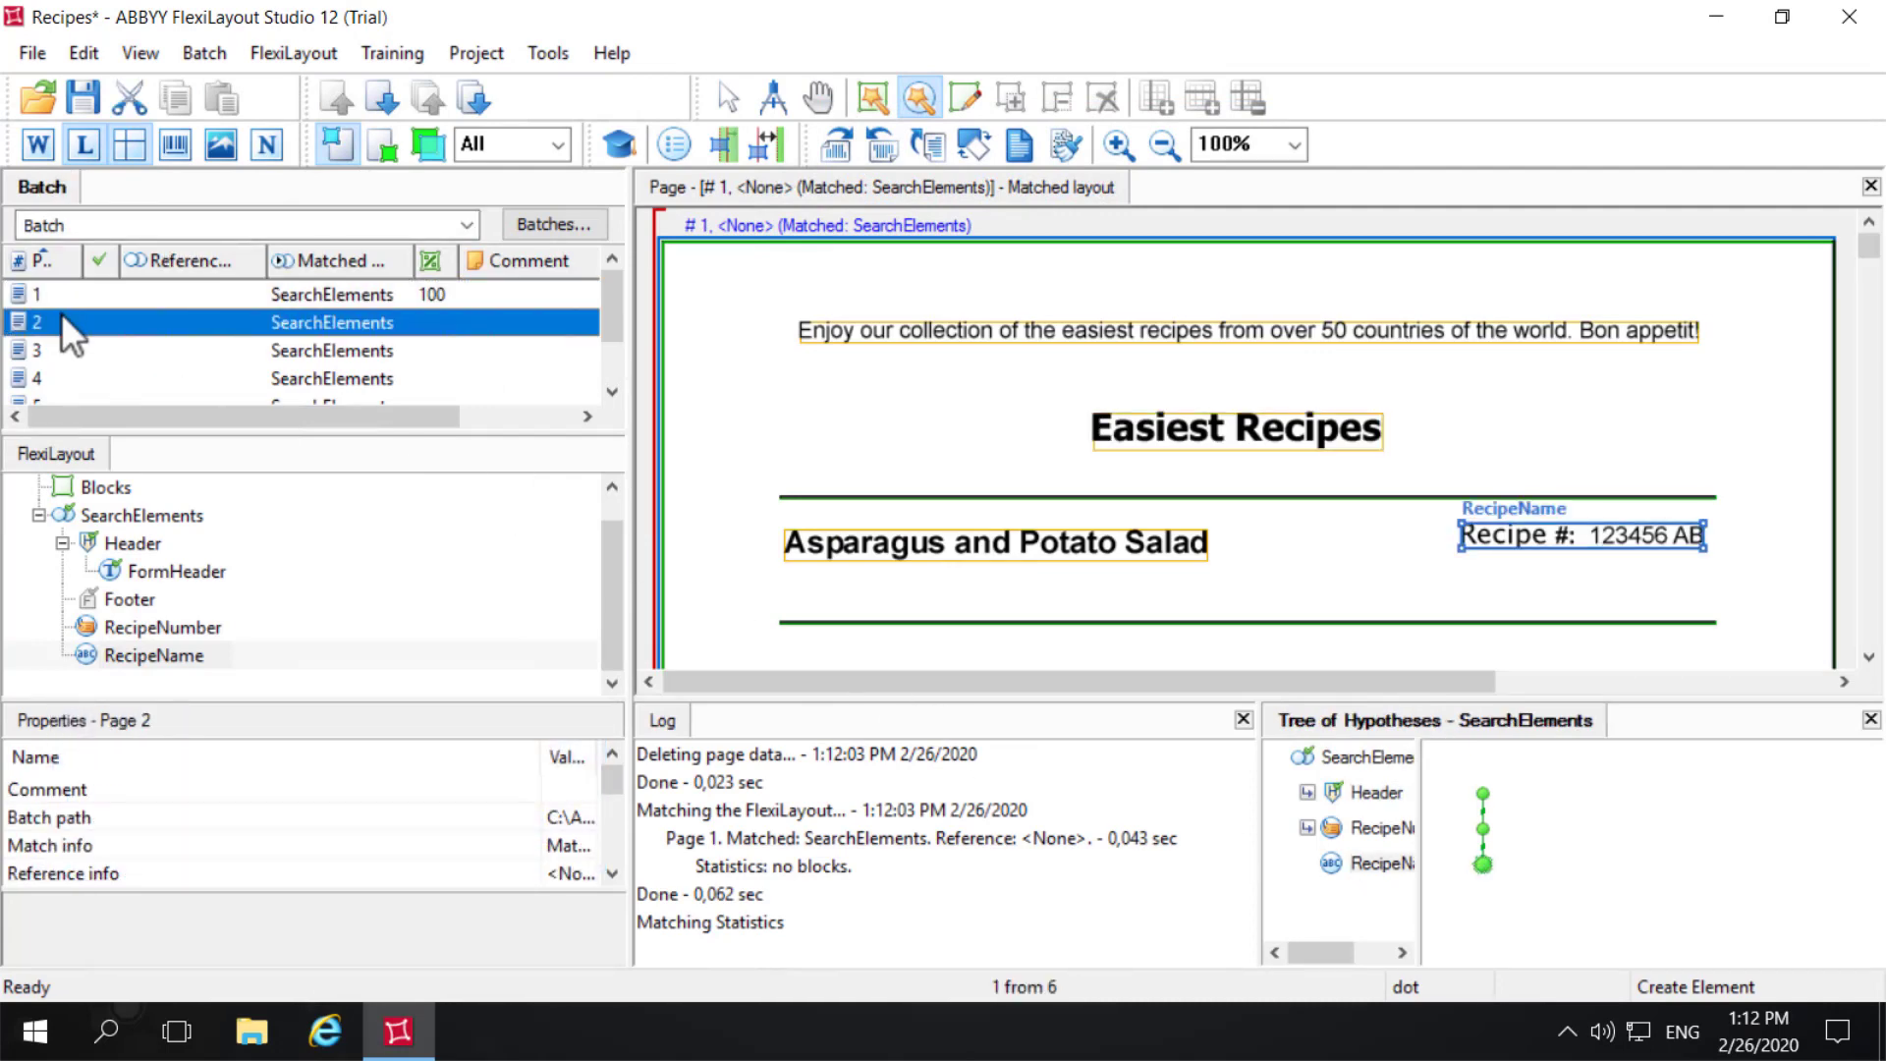
right_click(79, 316)
click(163, 224)
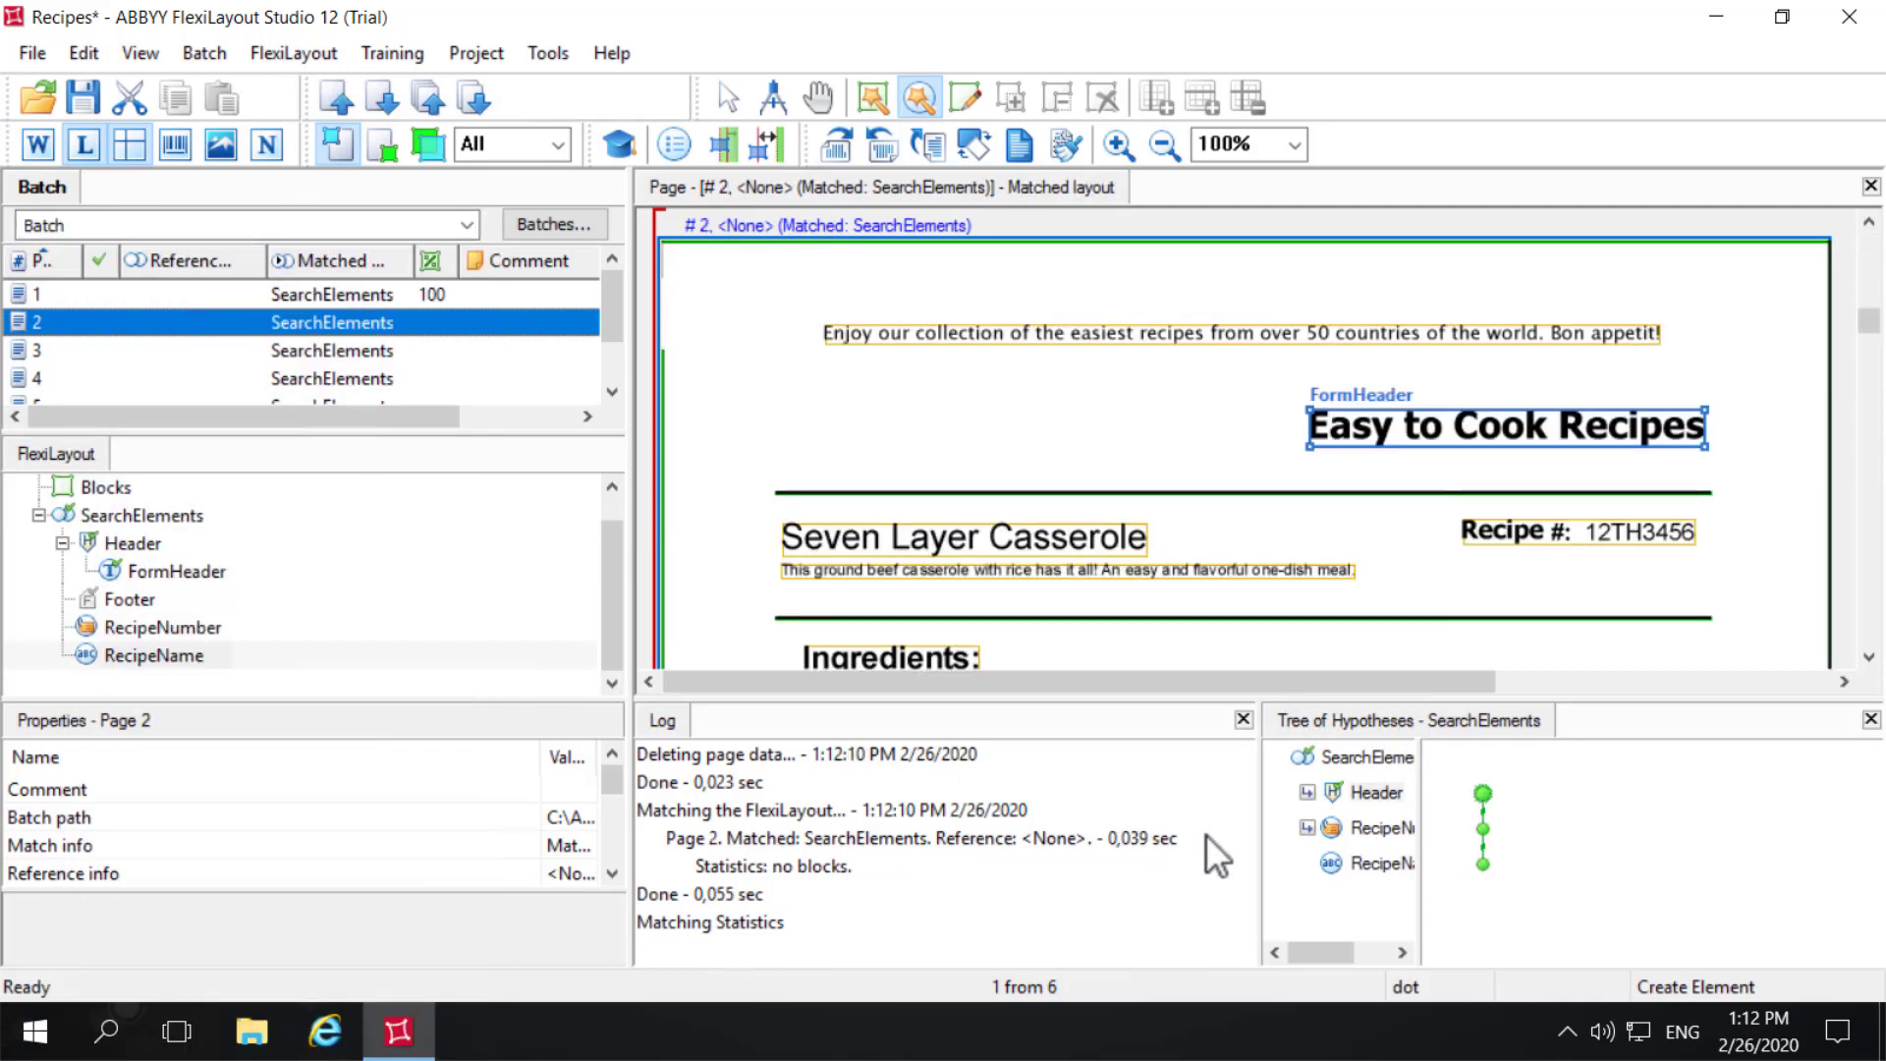
click(1400, 870)
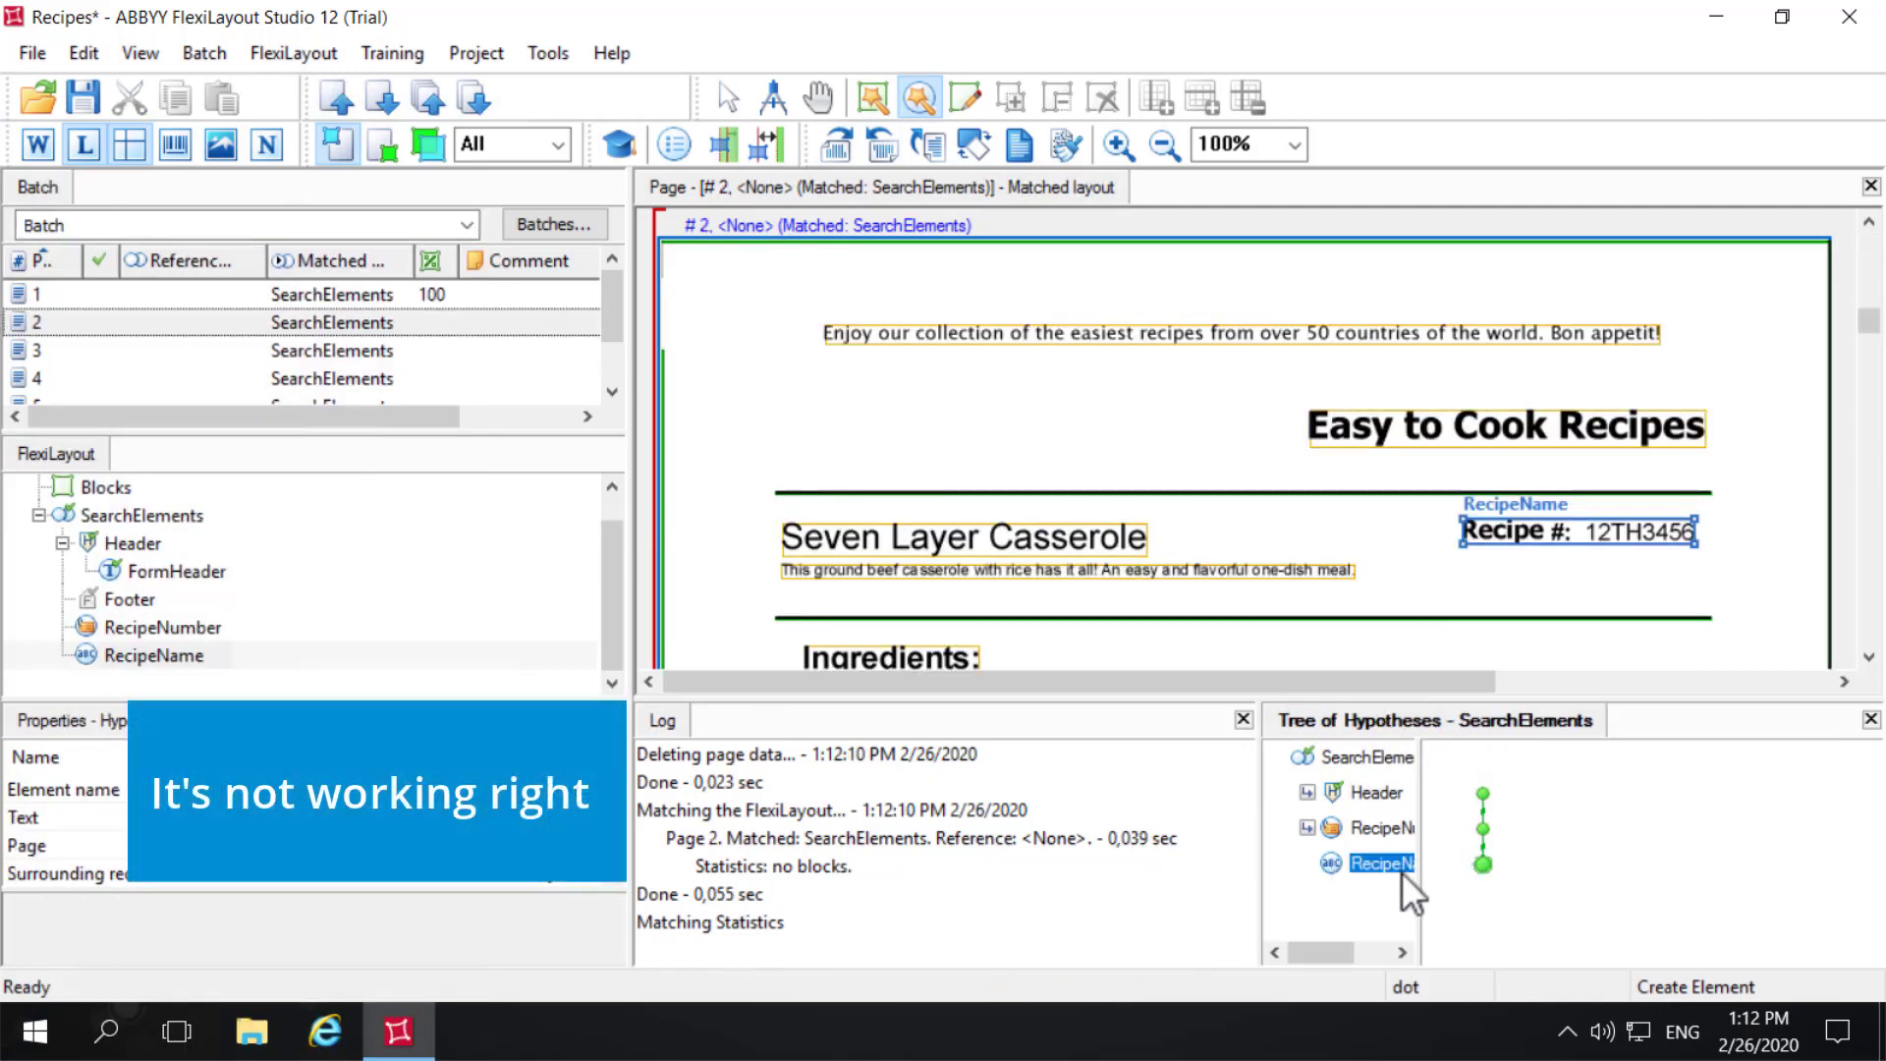
- Exclude the region of the RecipeNumber element from RecipeName's search area
right_click(167, 656)
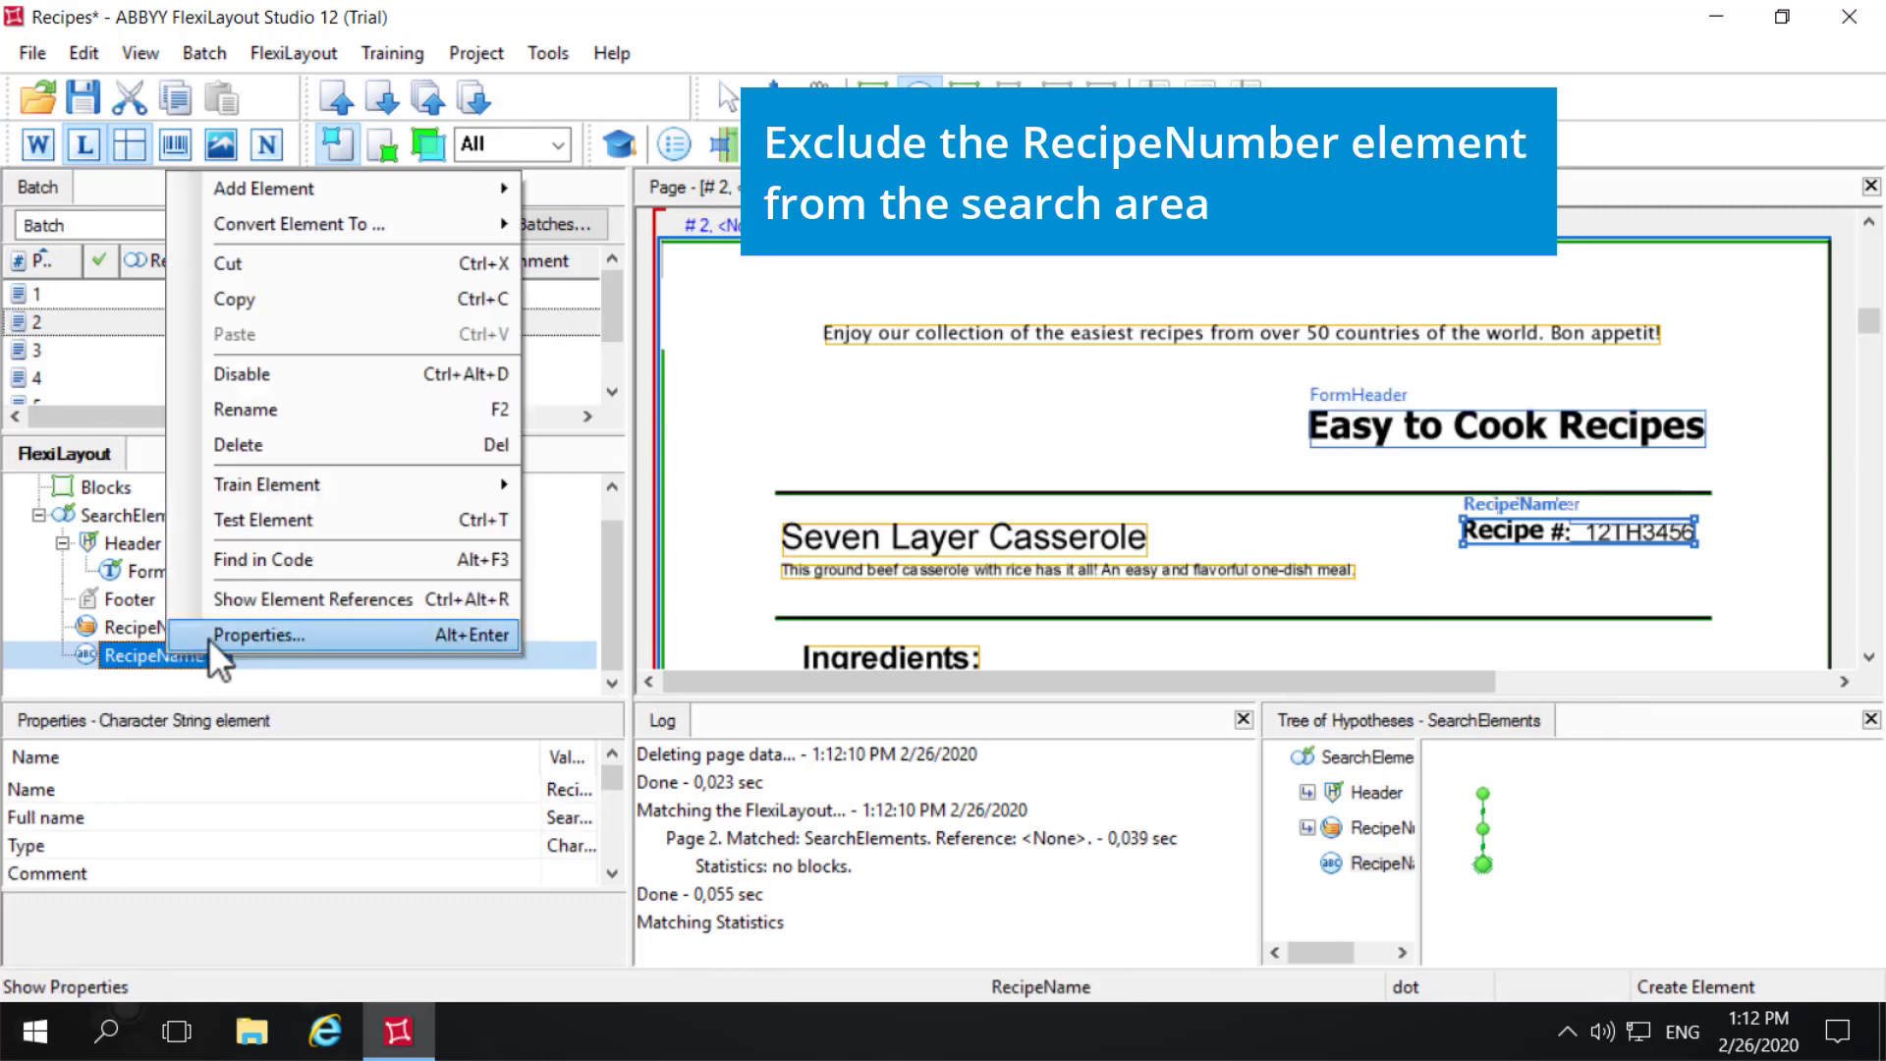
click(209, 637)
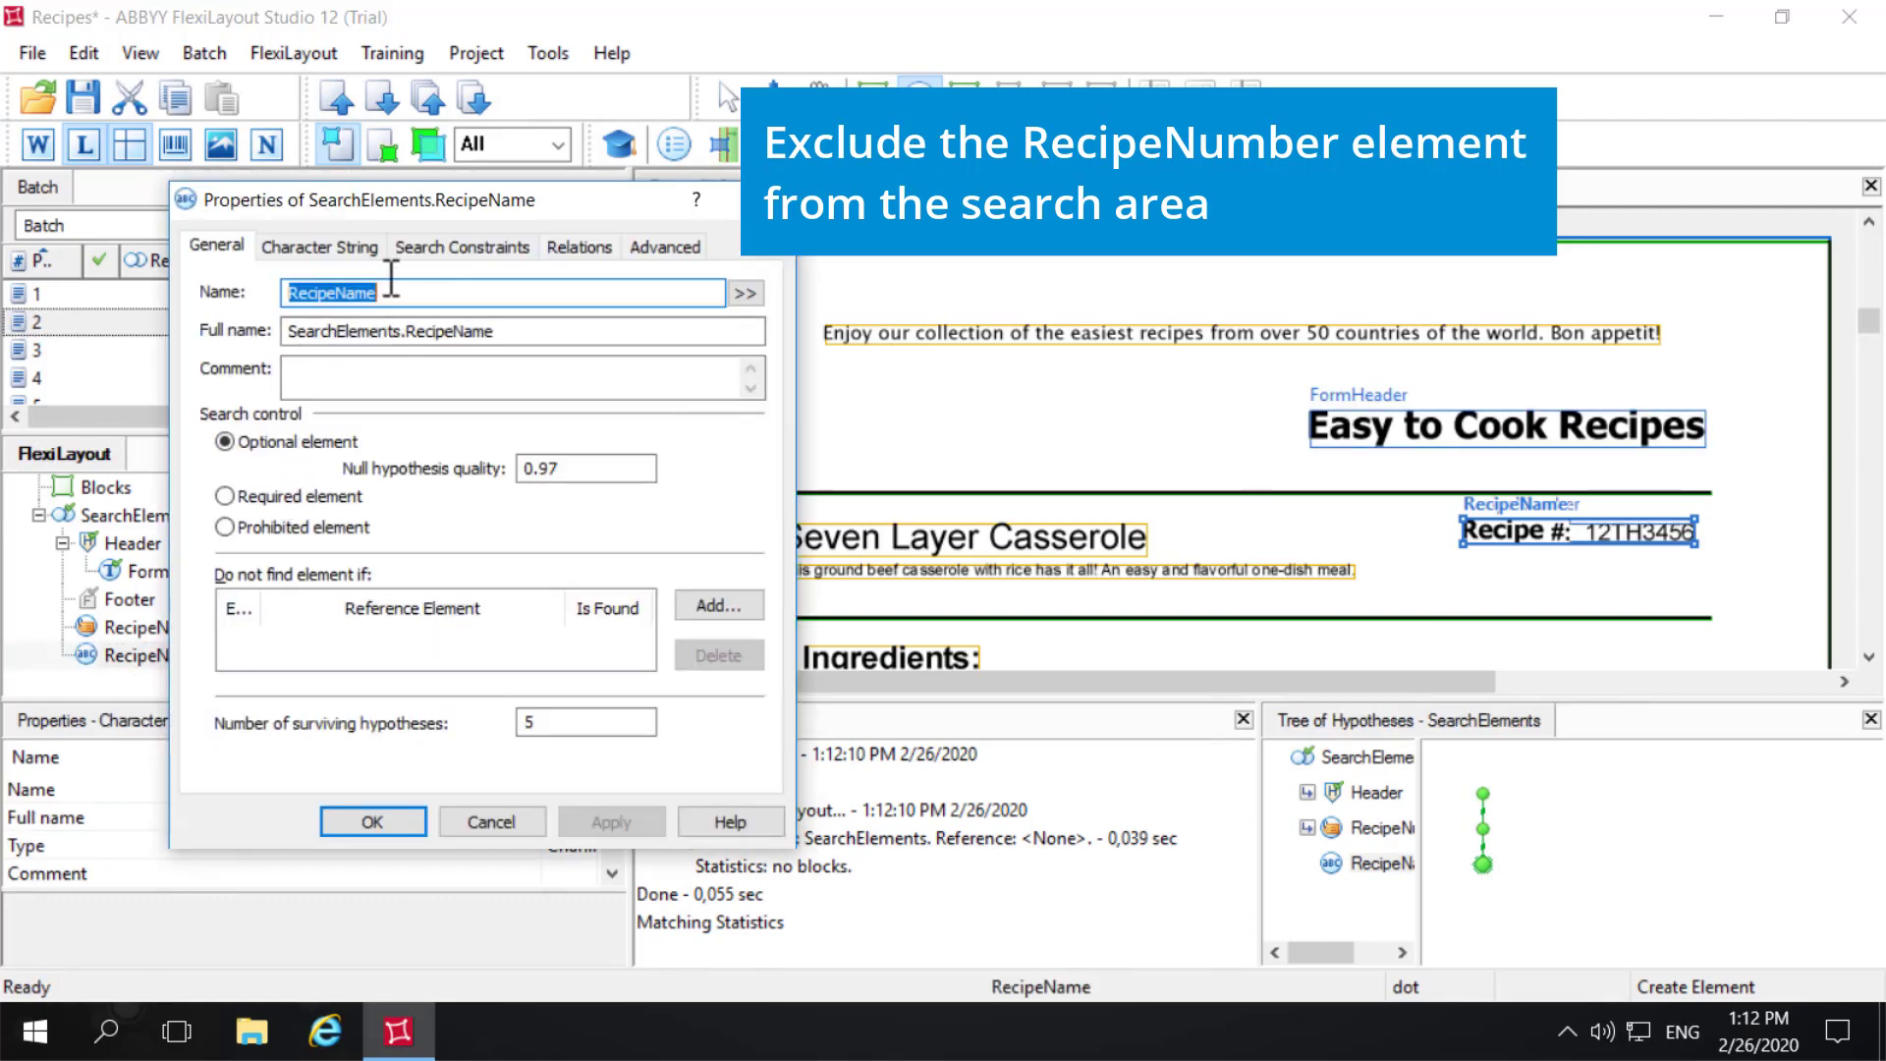
click(440, 250)
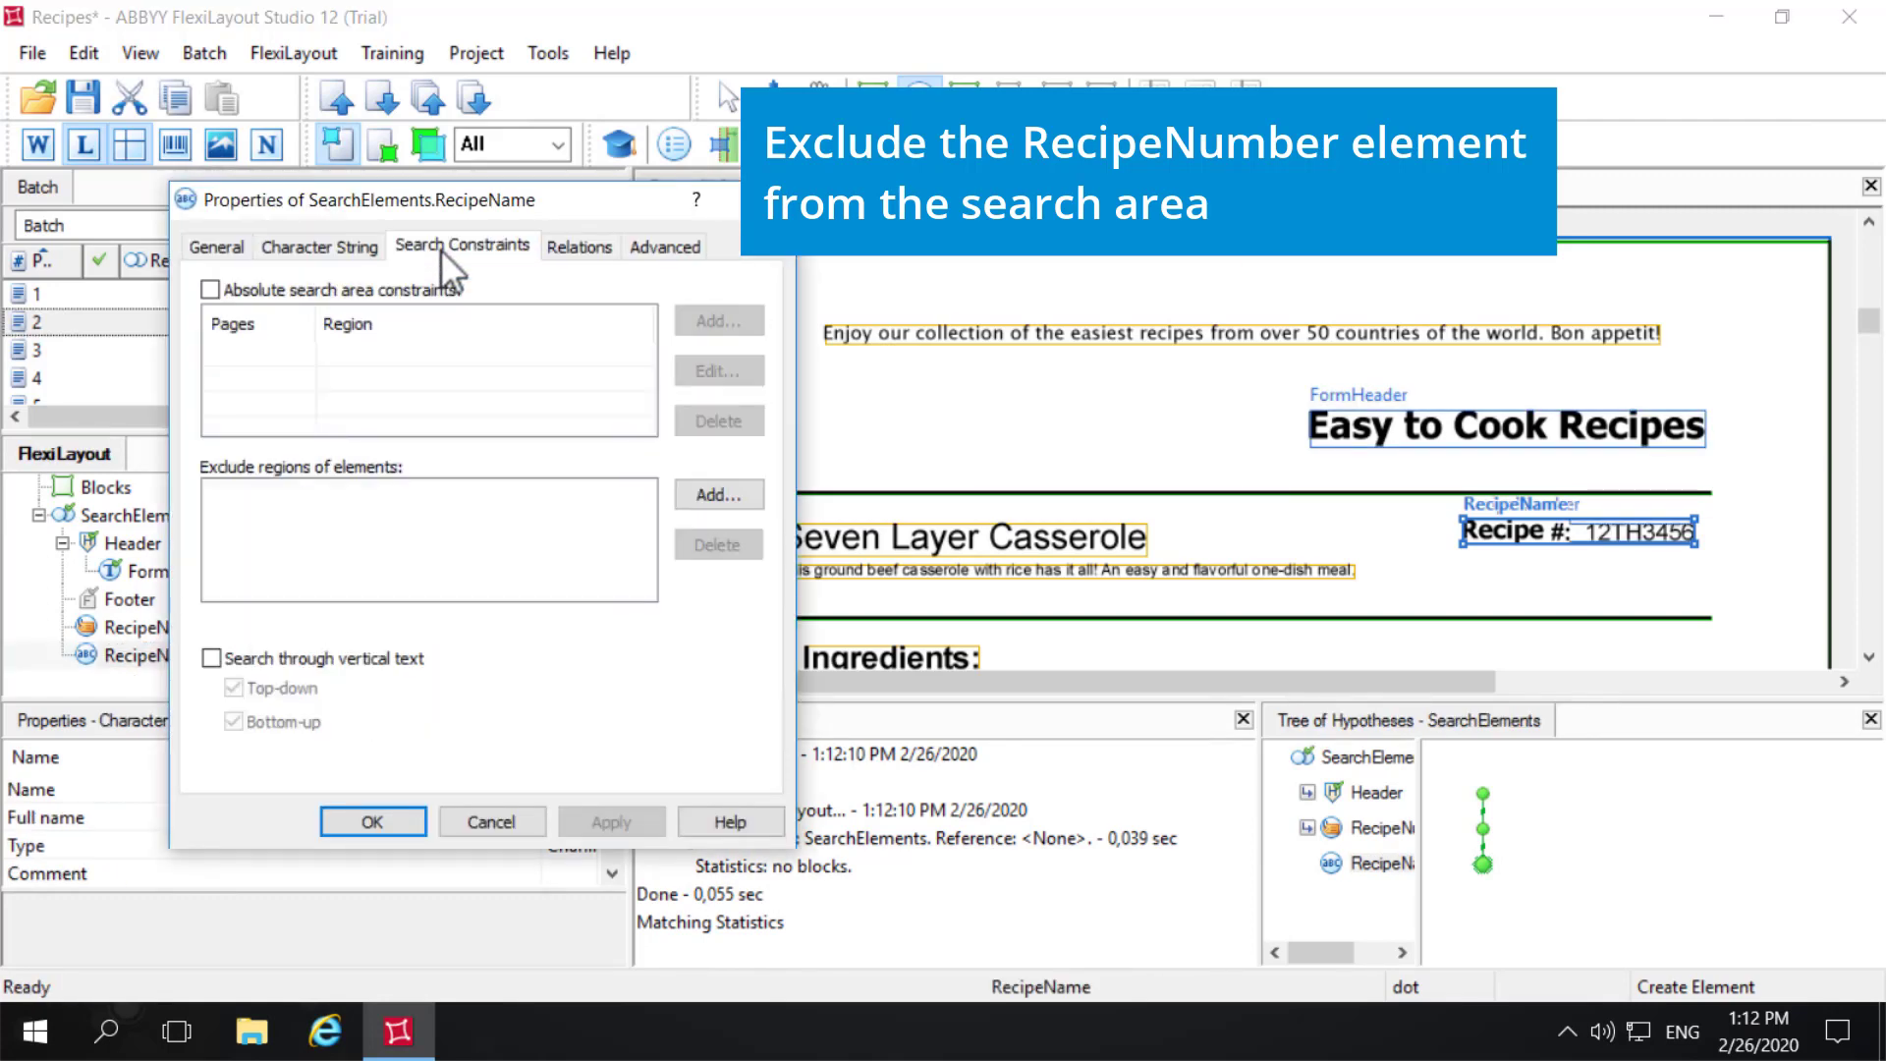
click(717, 495)
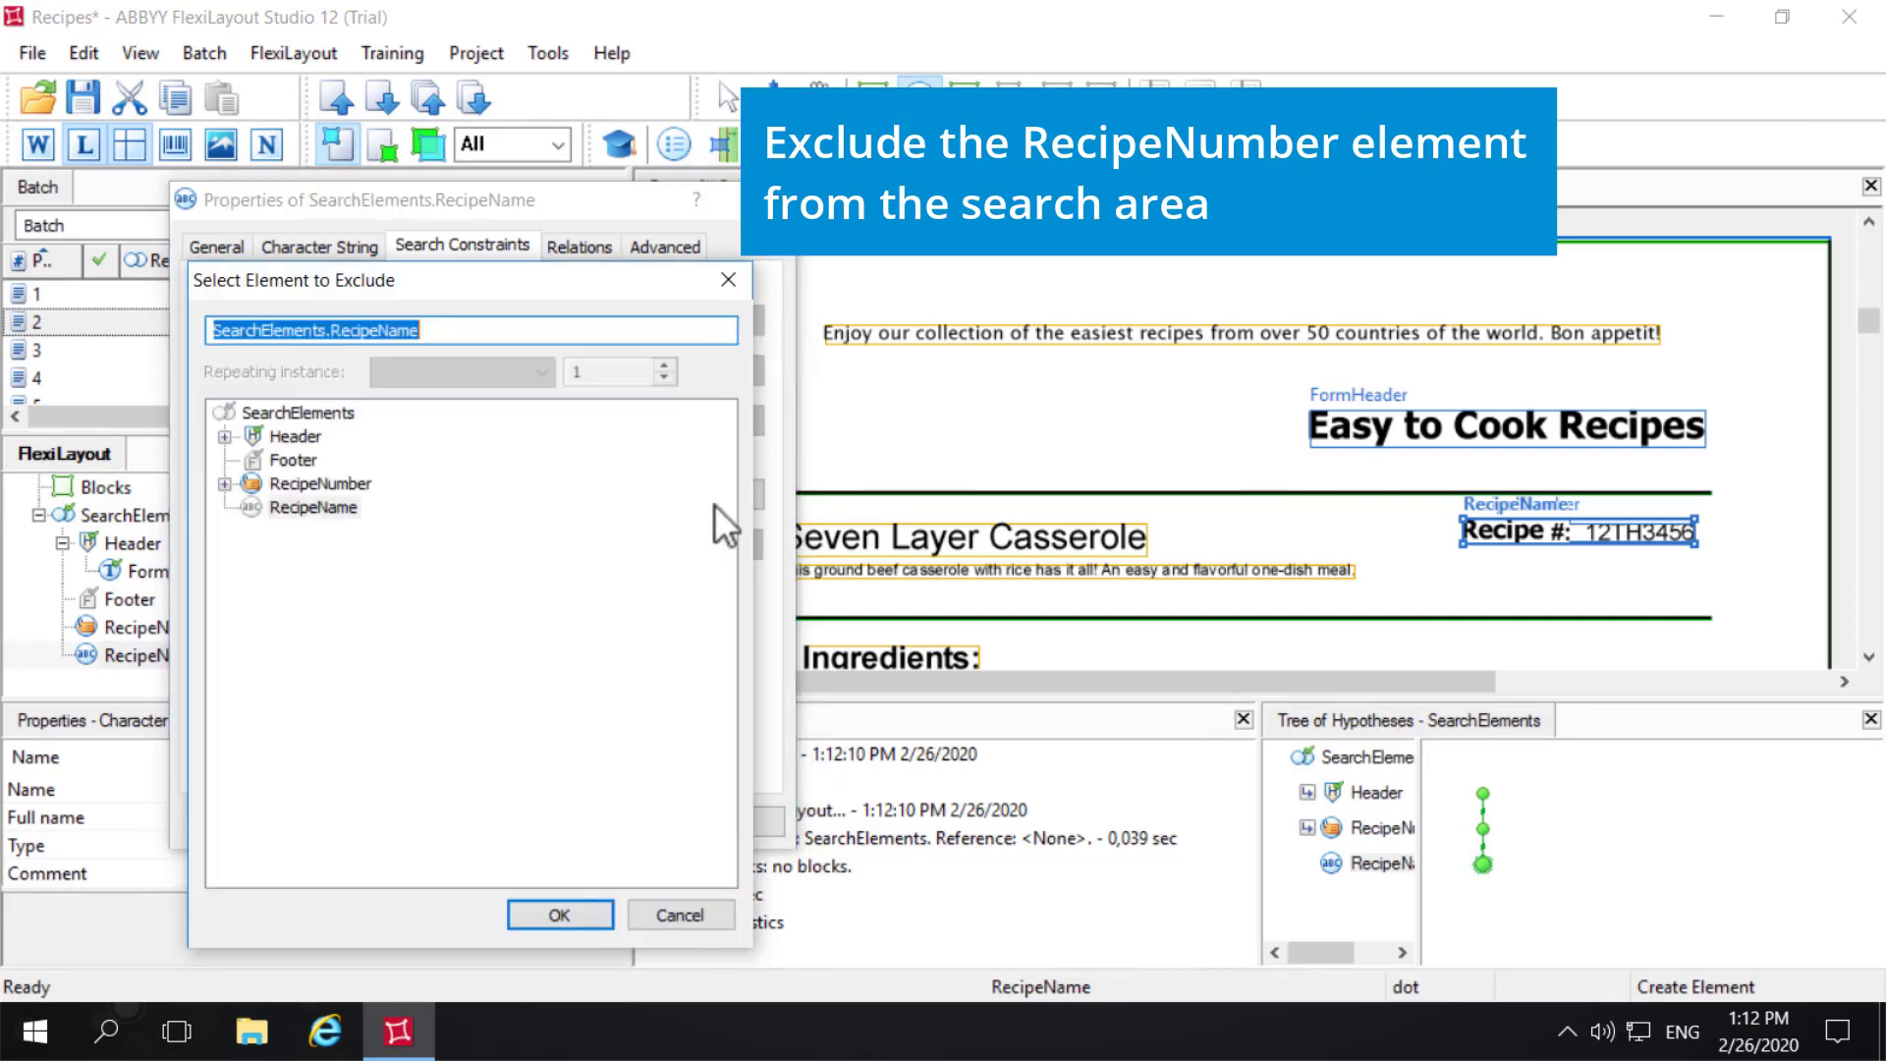
click(339, 483)
click(573, 917)
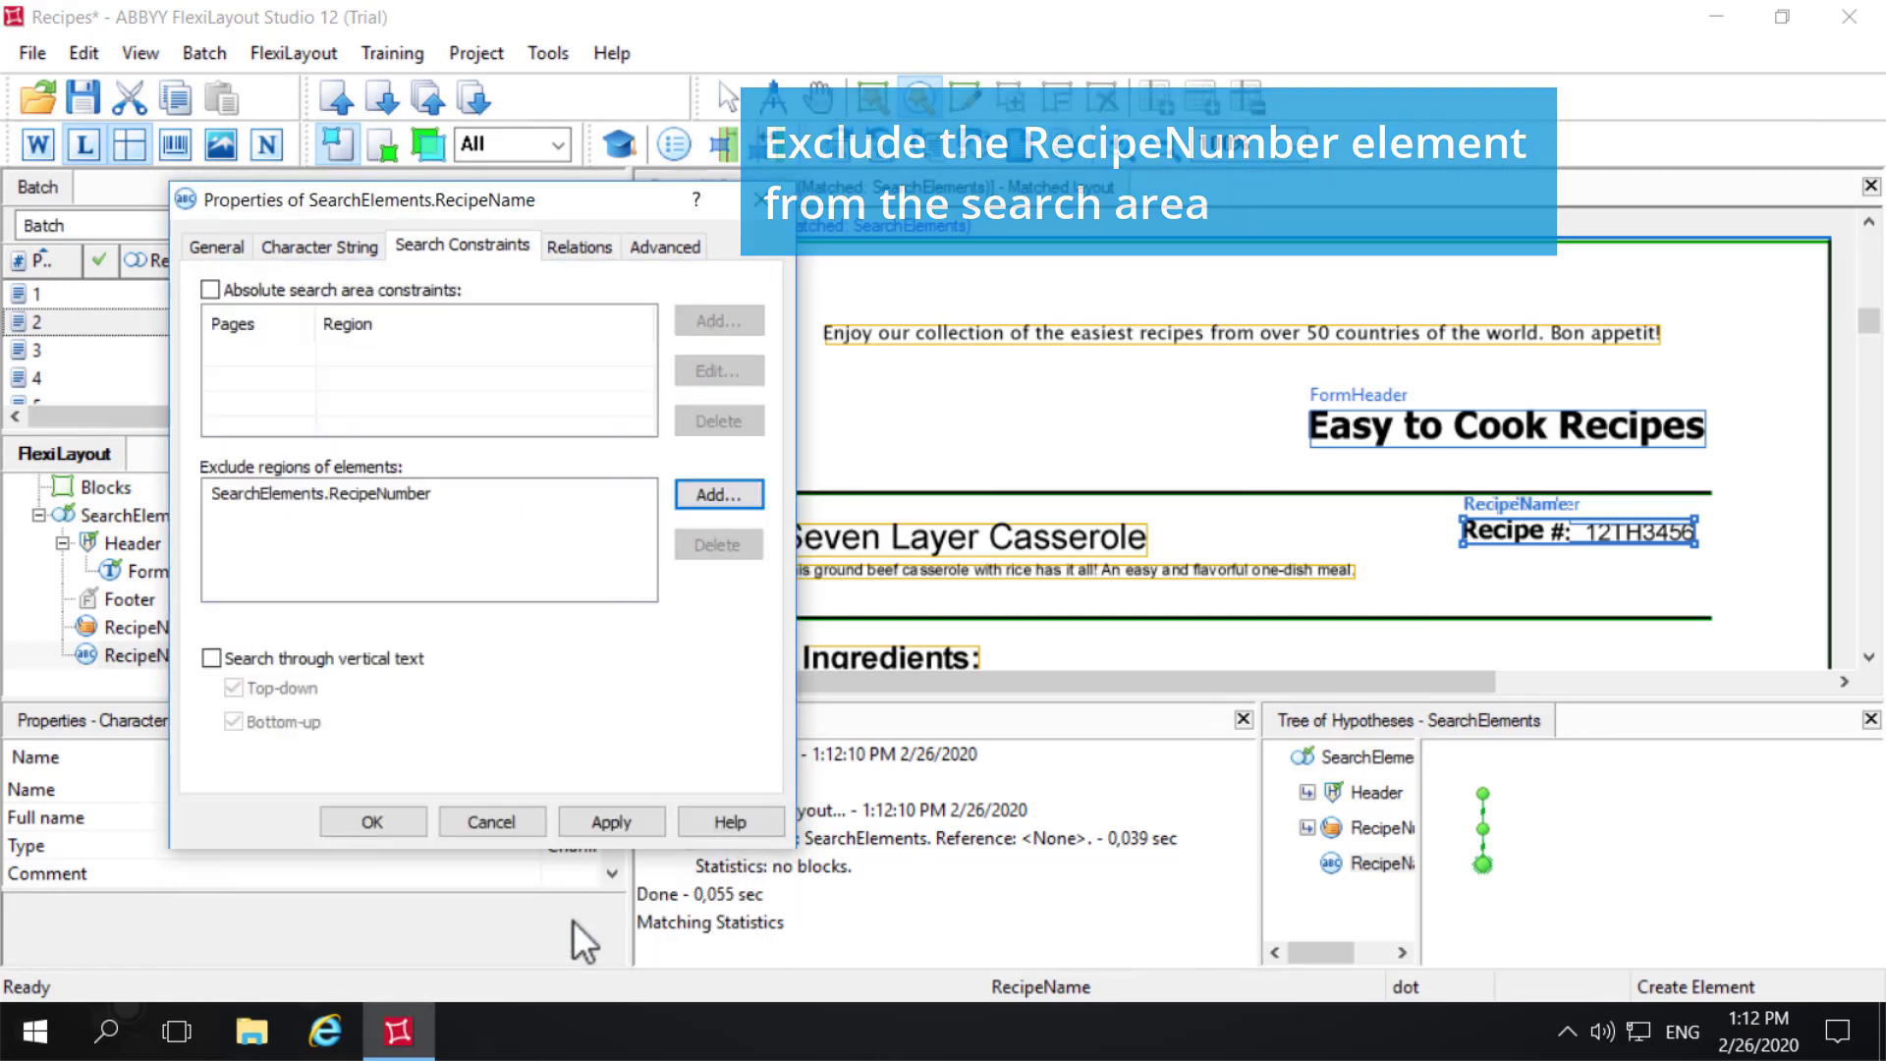
- Add an alphabet of comma, hyphen, period, A–Z and a–z to RecipeName's allowed characters and apply the properties
click(322, 249)
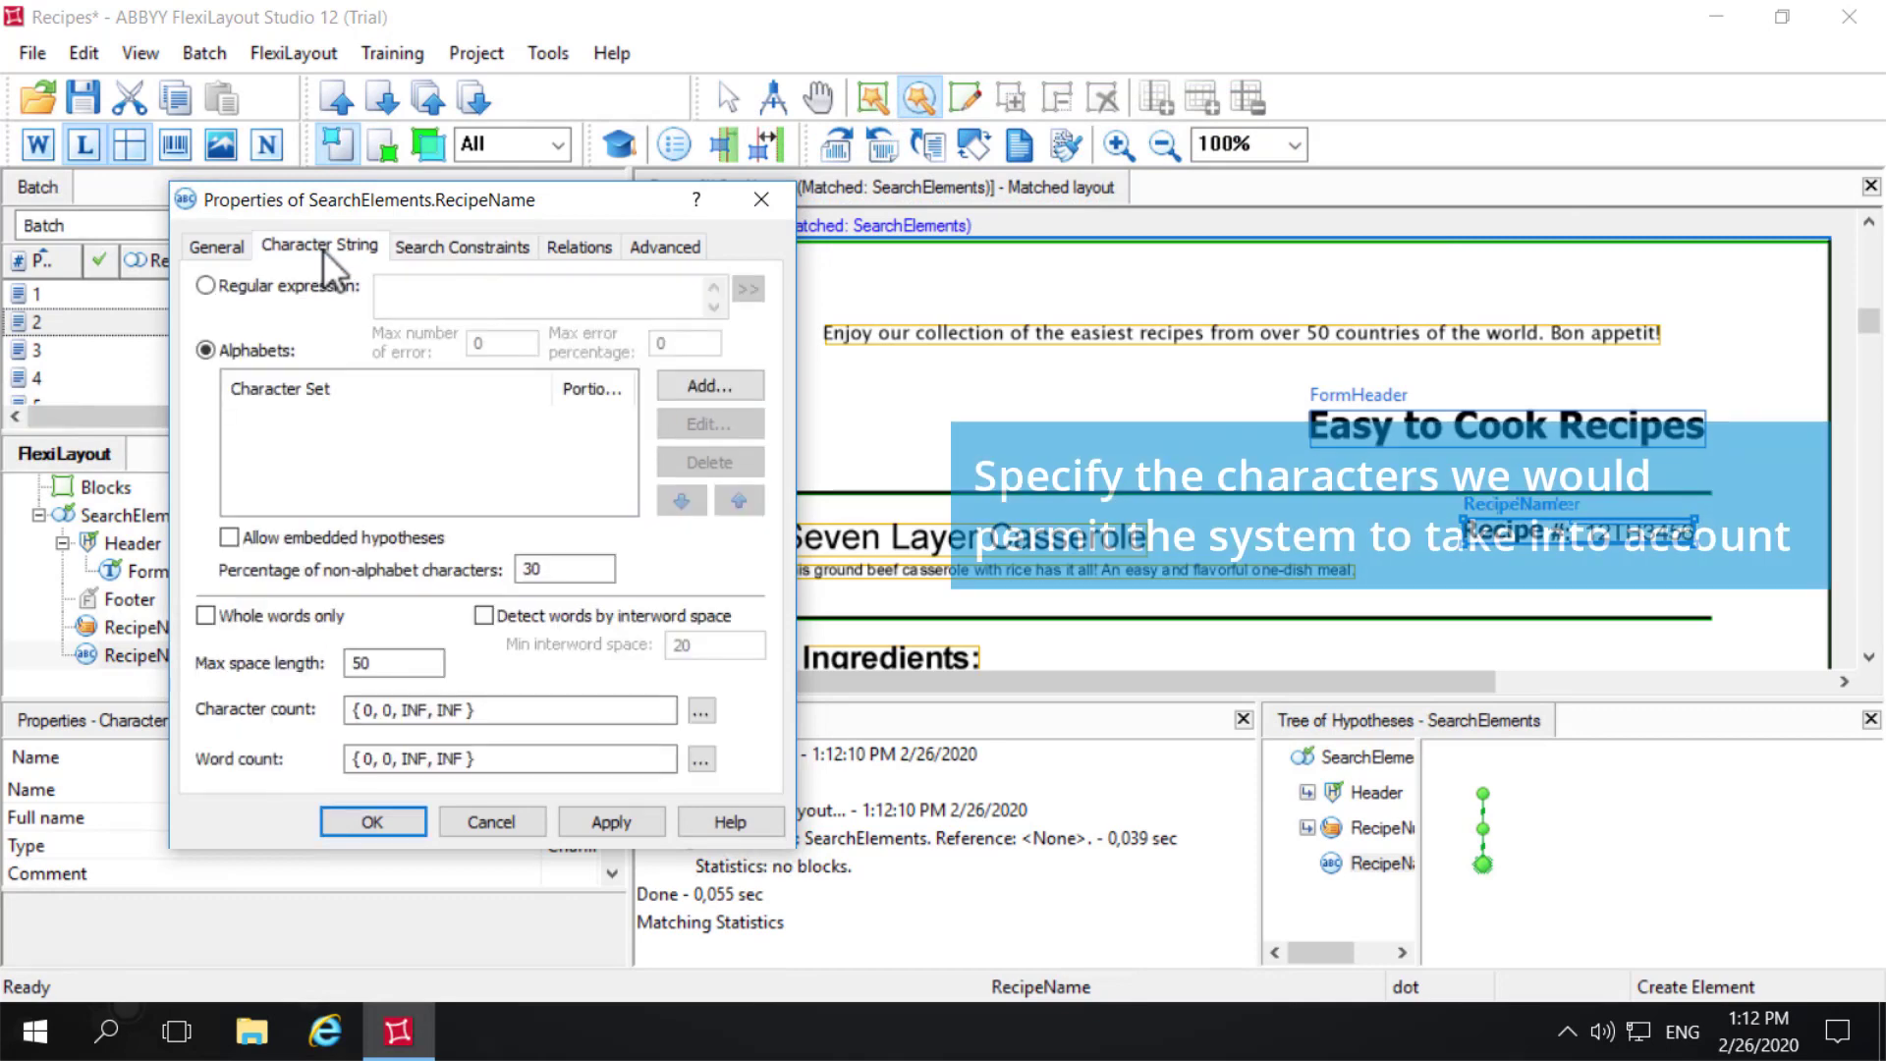
click(687, 387)
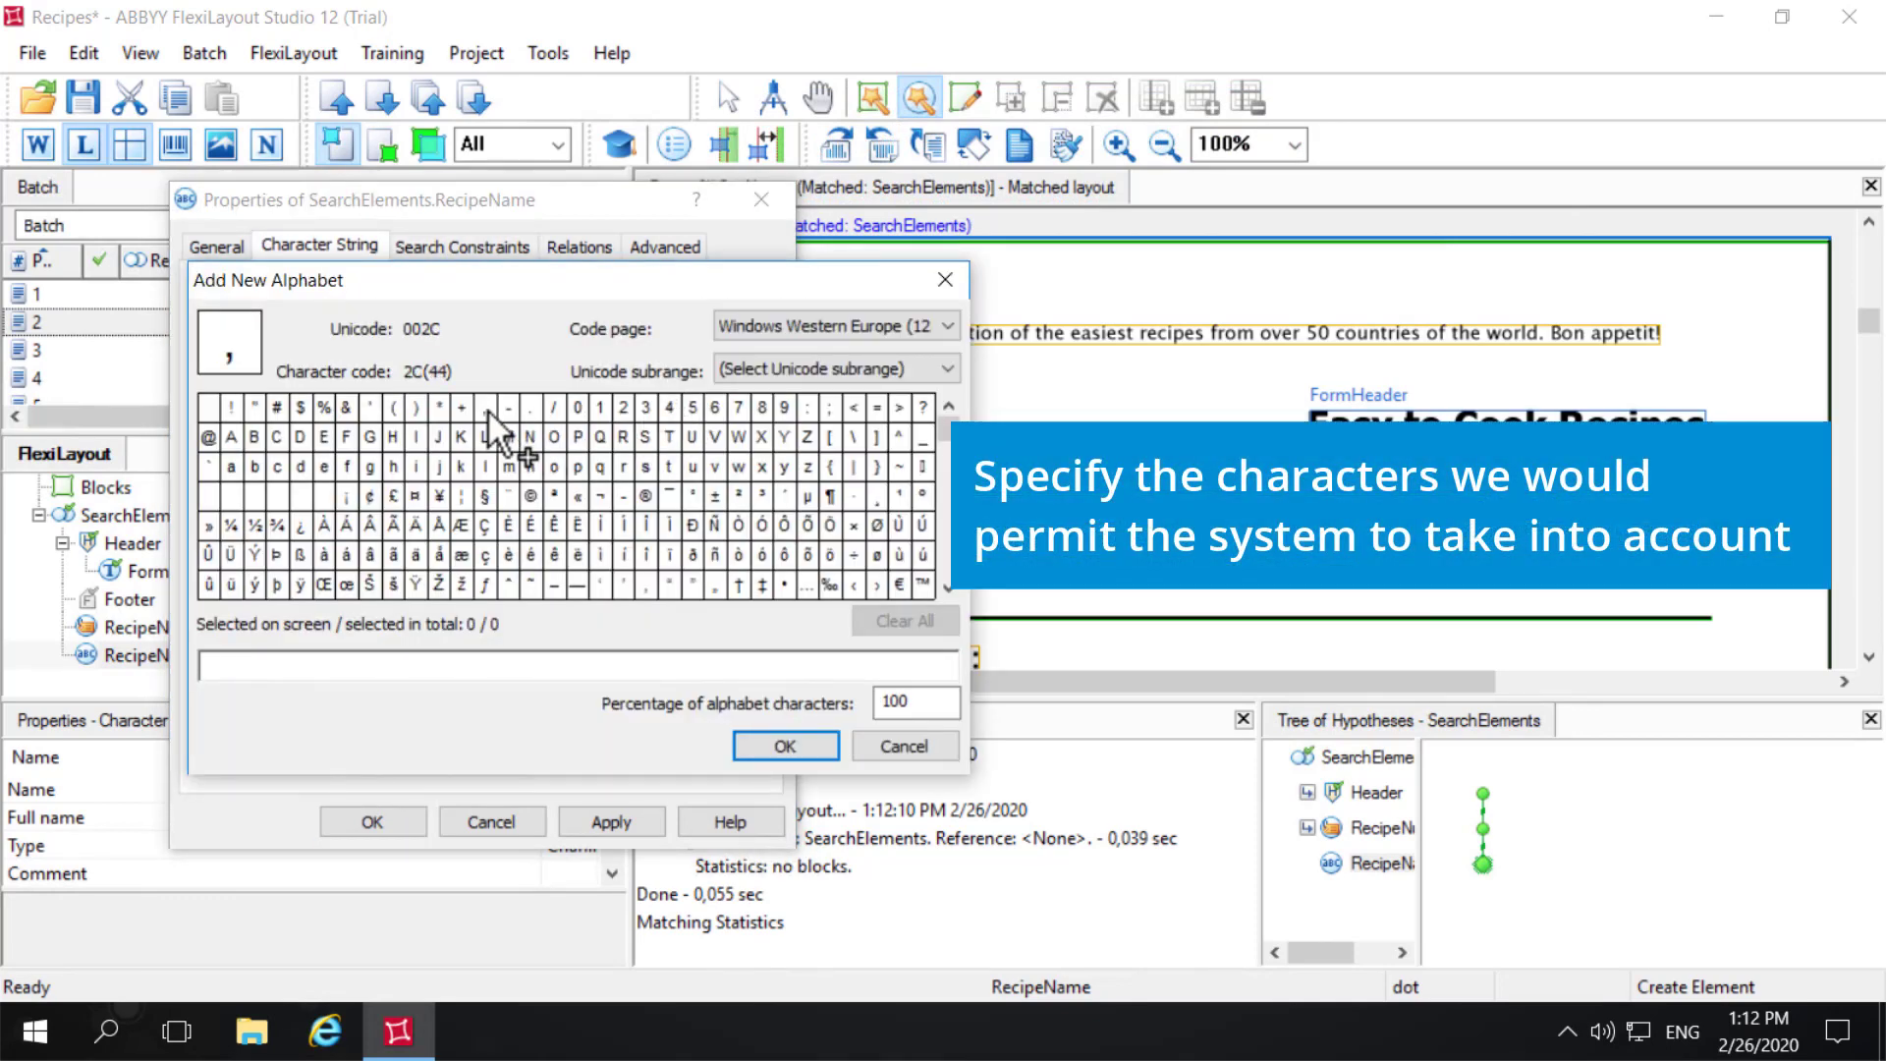
drag(487, 408, 531, 411)
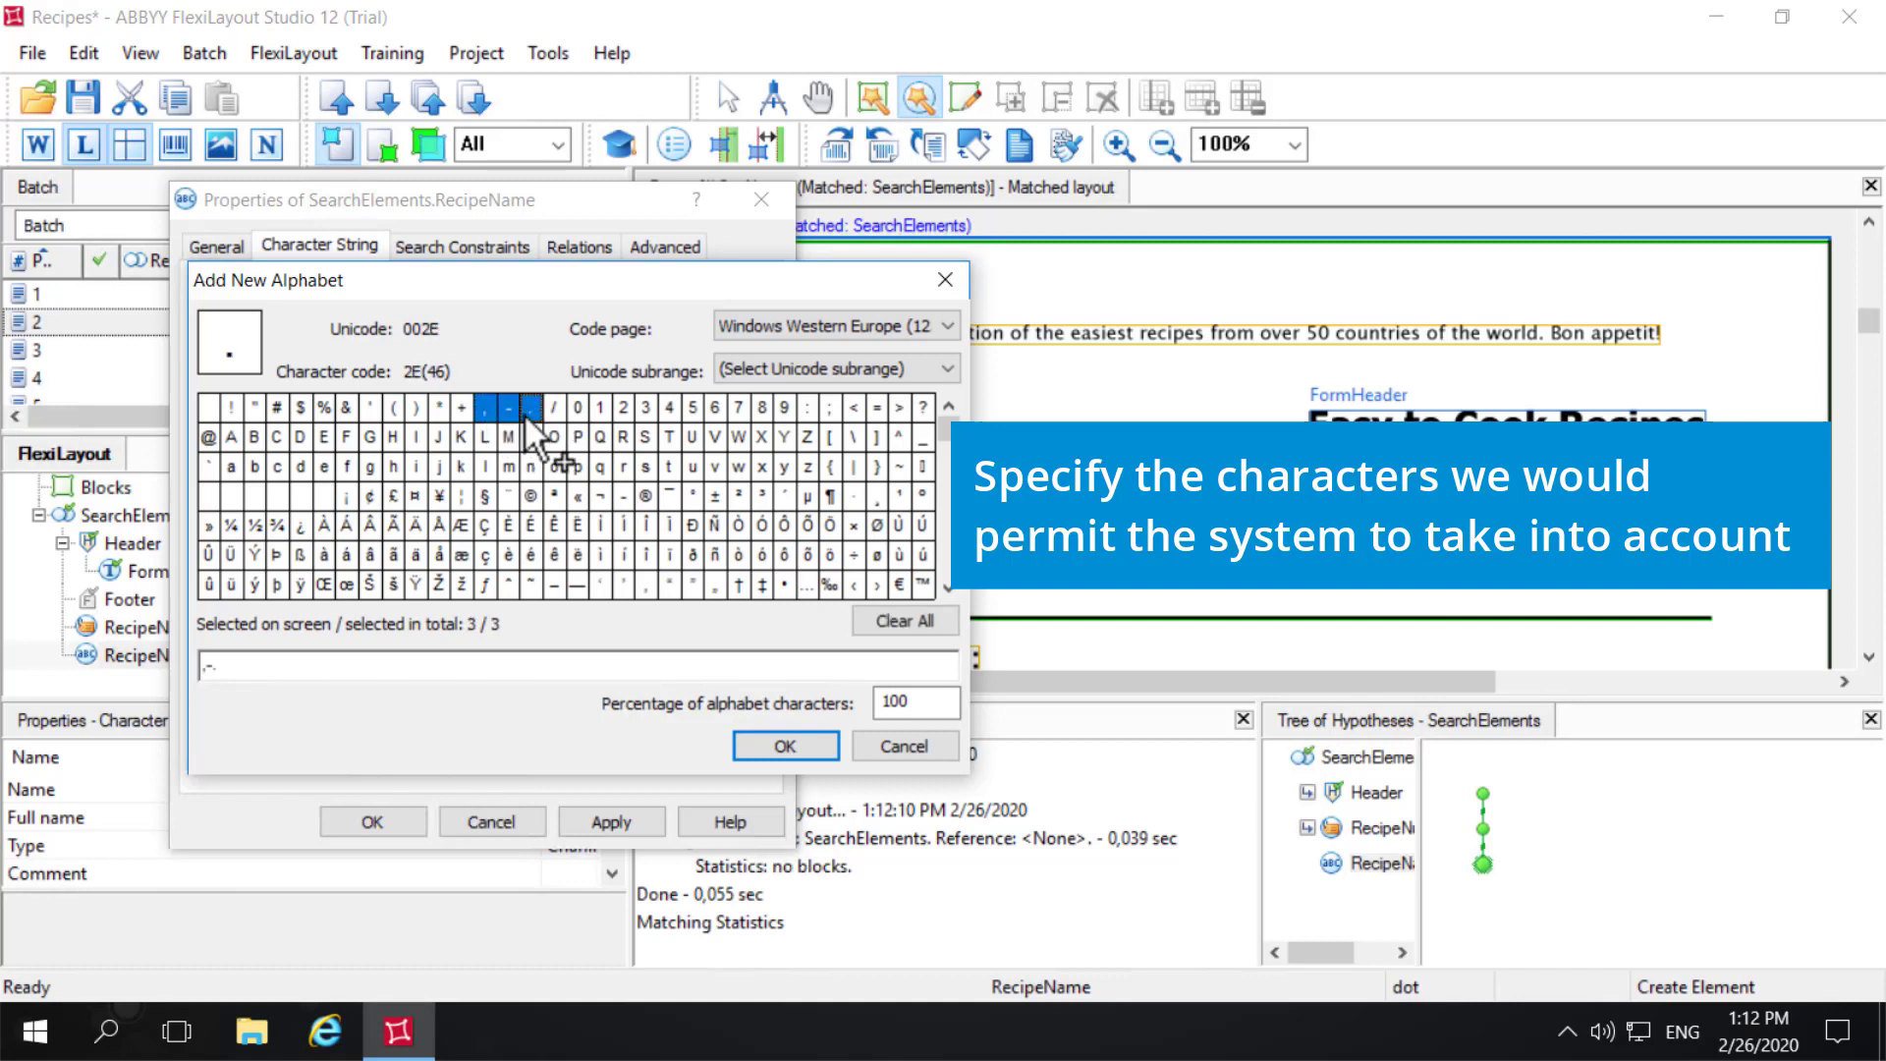
drag(231, 436, 788, 438)
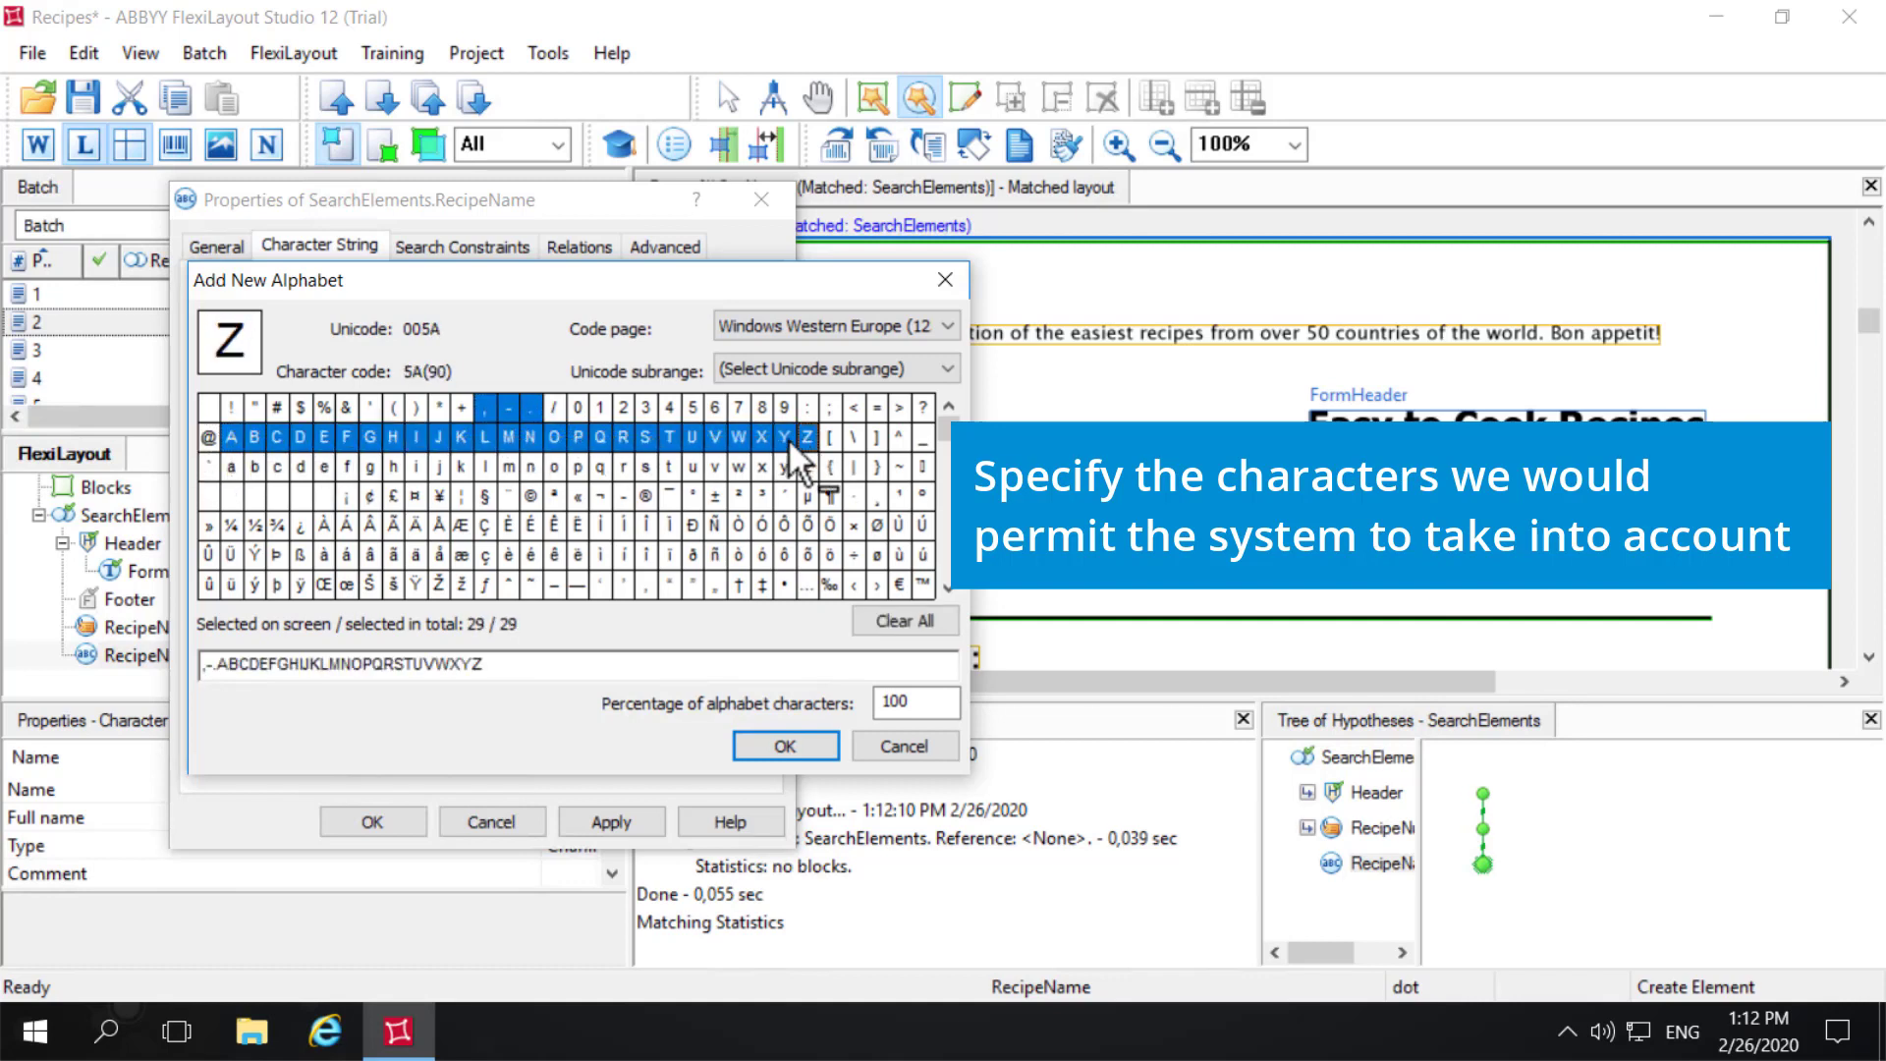
drag(232, 468, 803, 474)
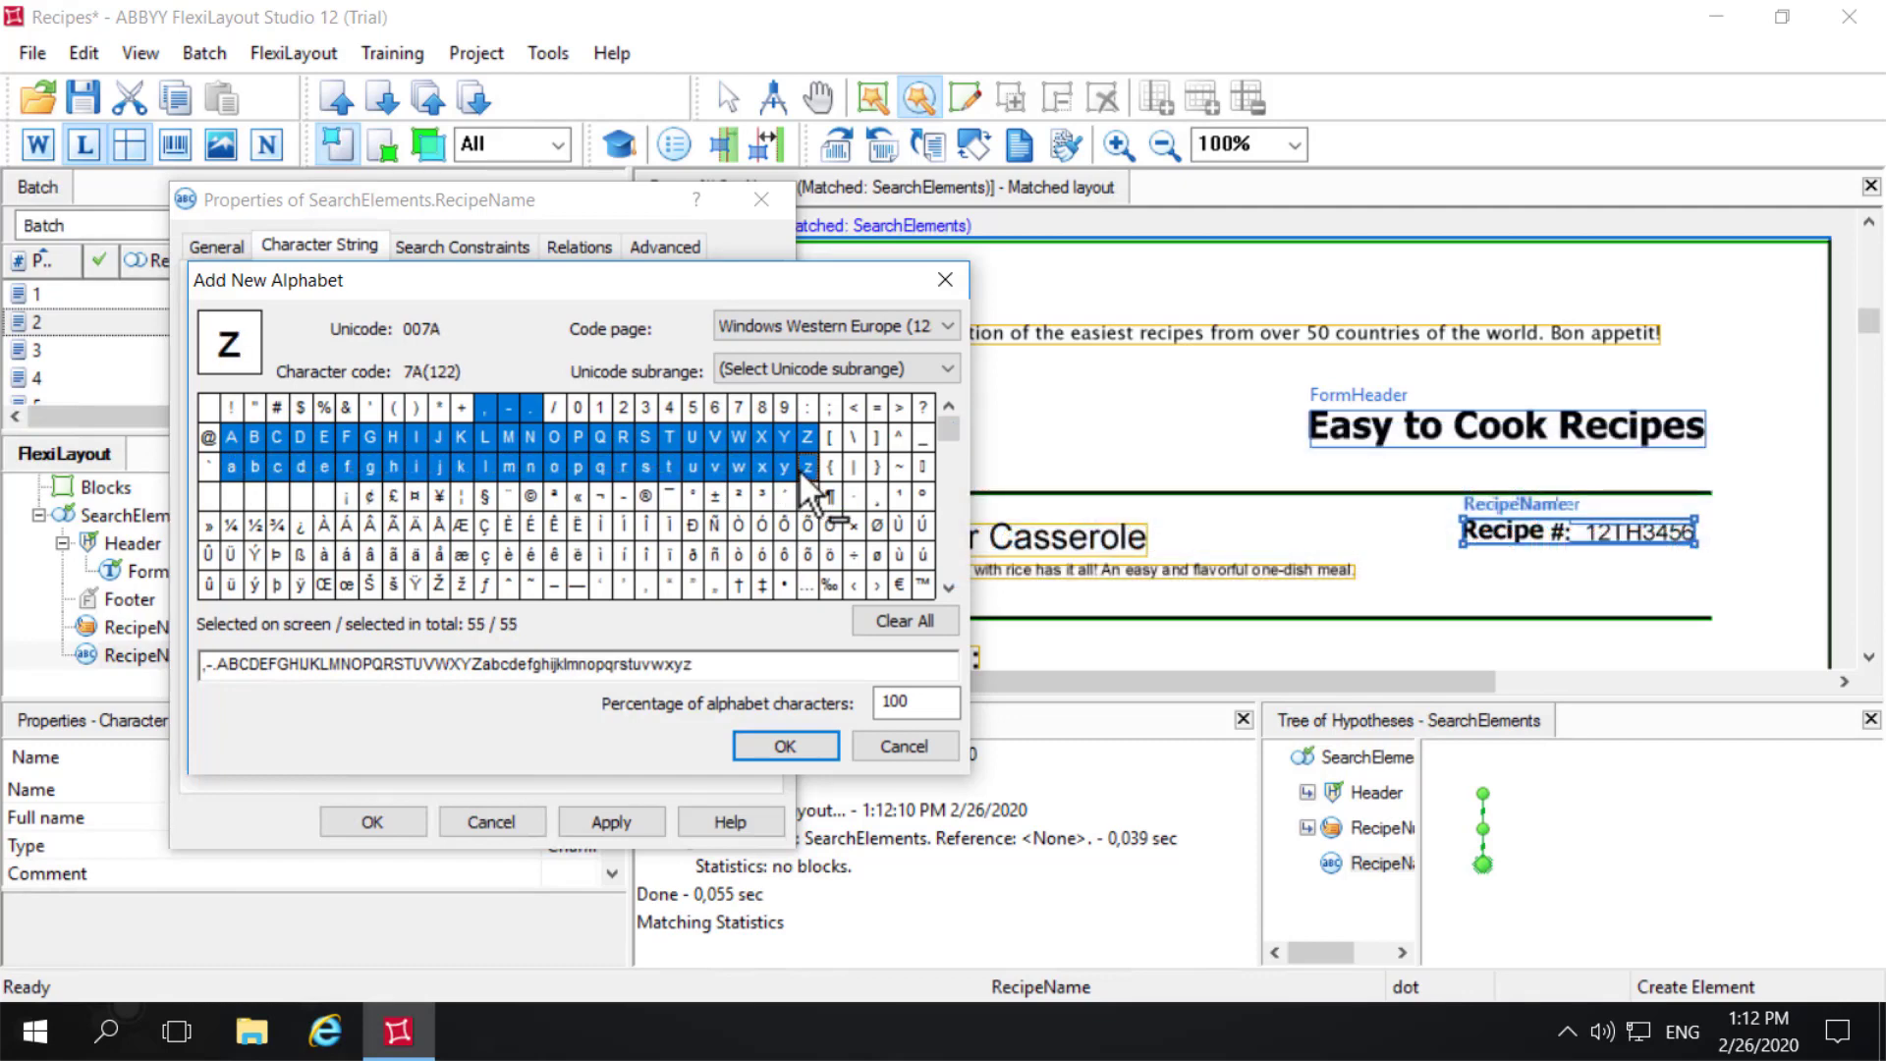
click(815, 745)
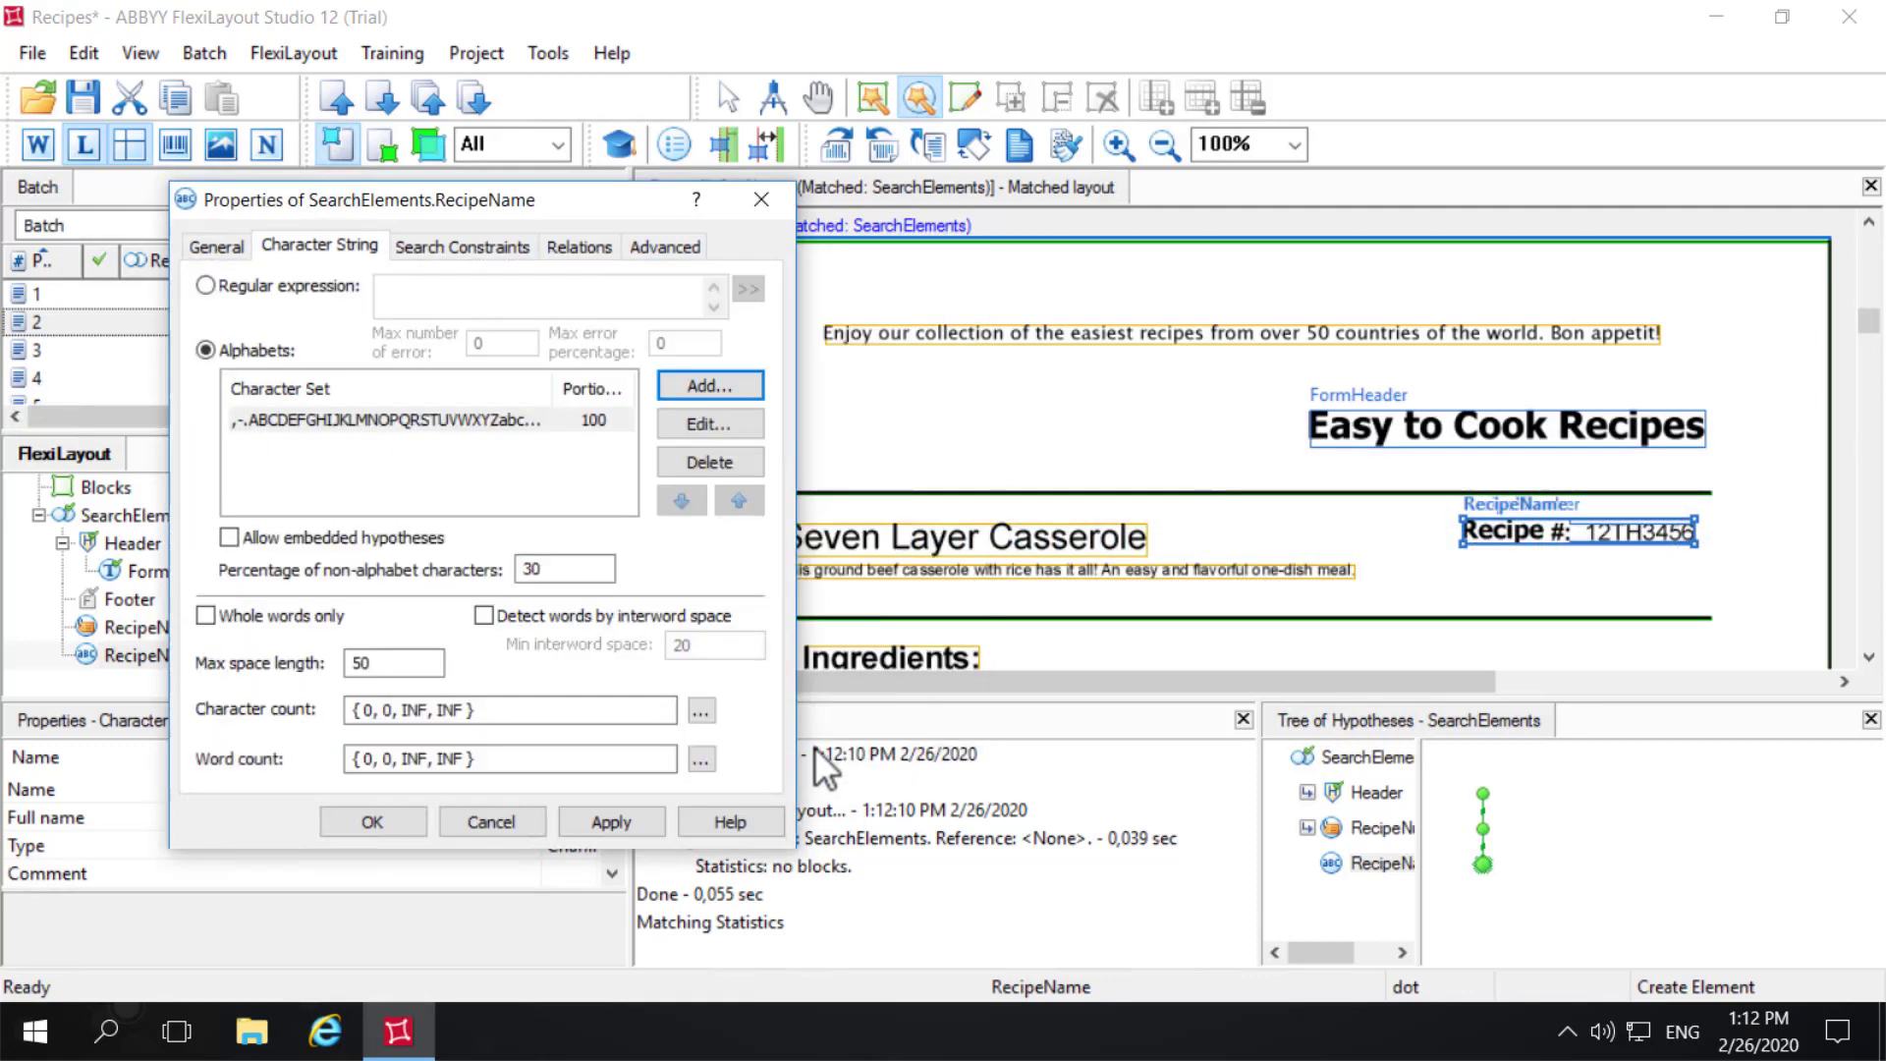
click(619, 825)
click(371, 825)
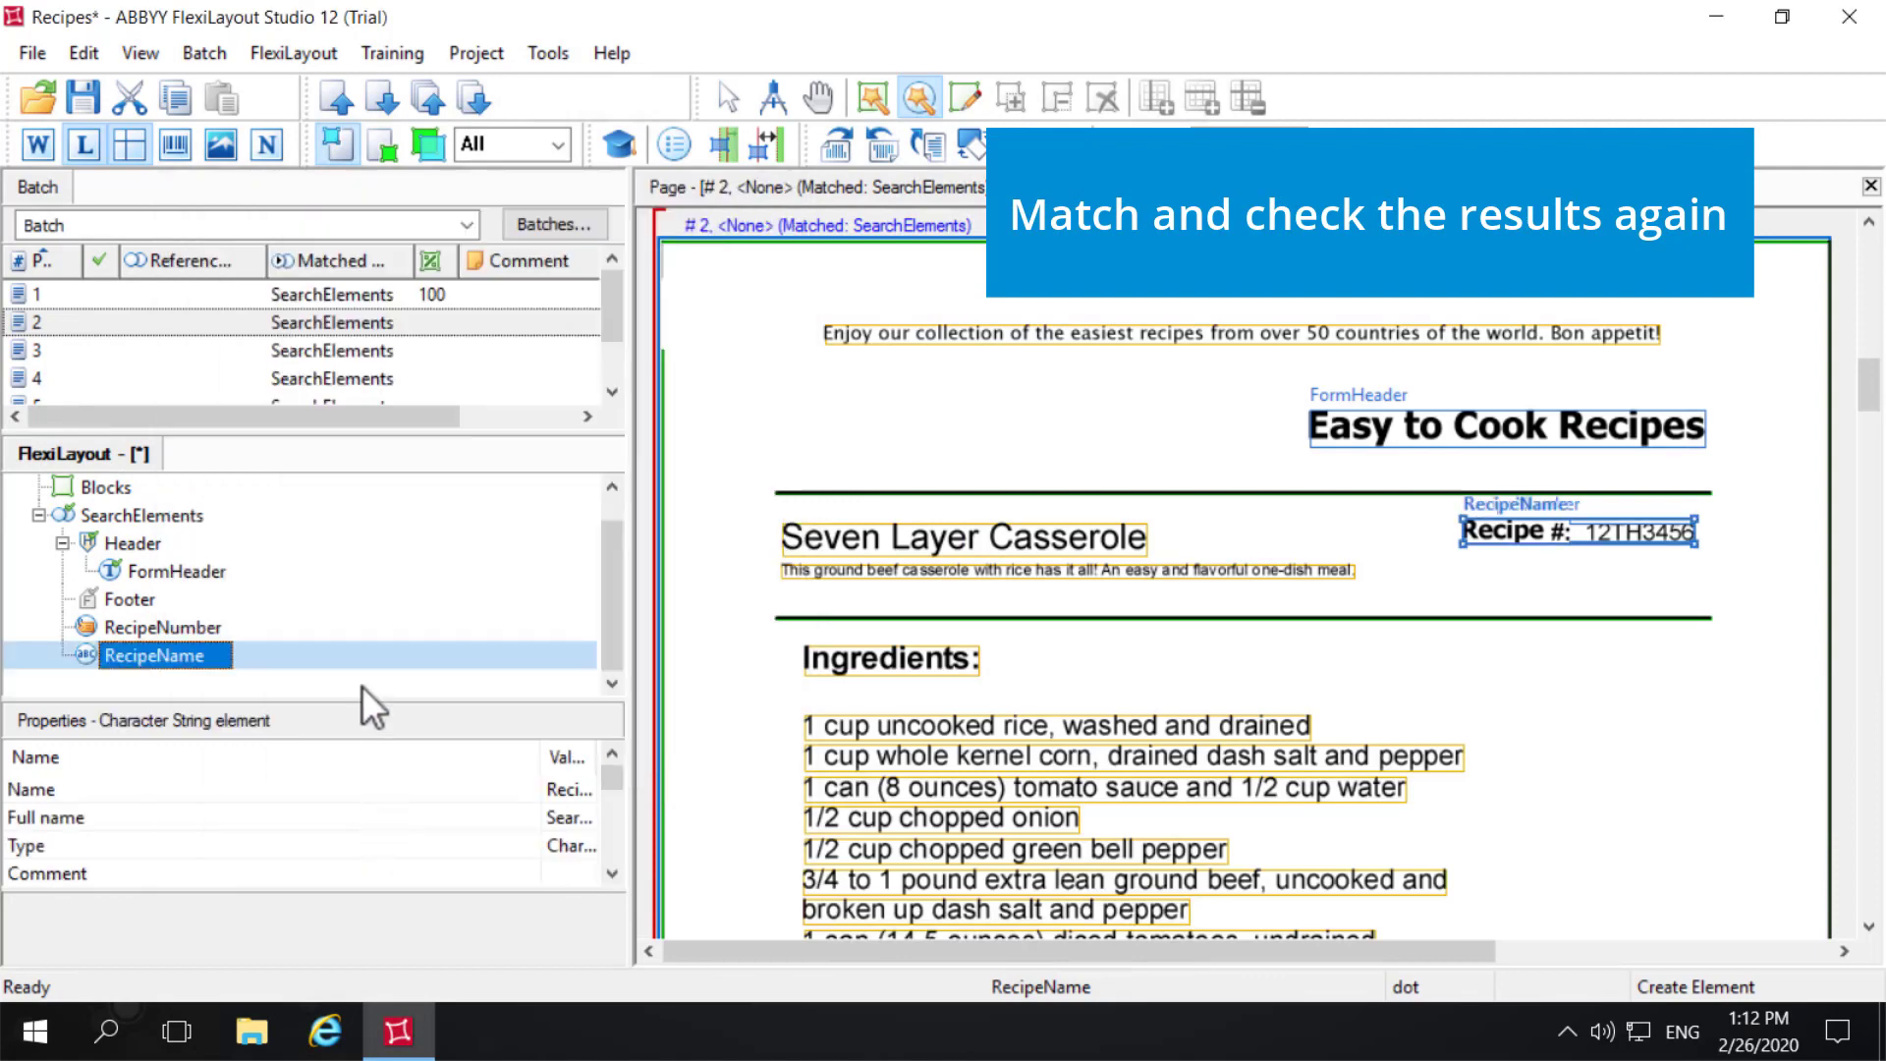
- Match pages 1, 2 and 3 individually and inspect the RecipeName hypothesis on each
right_click(67, 286)
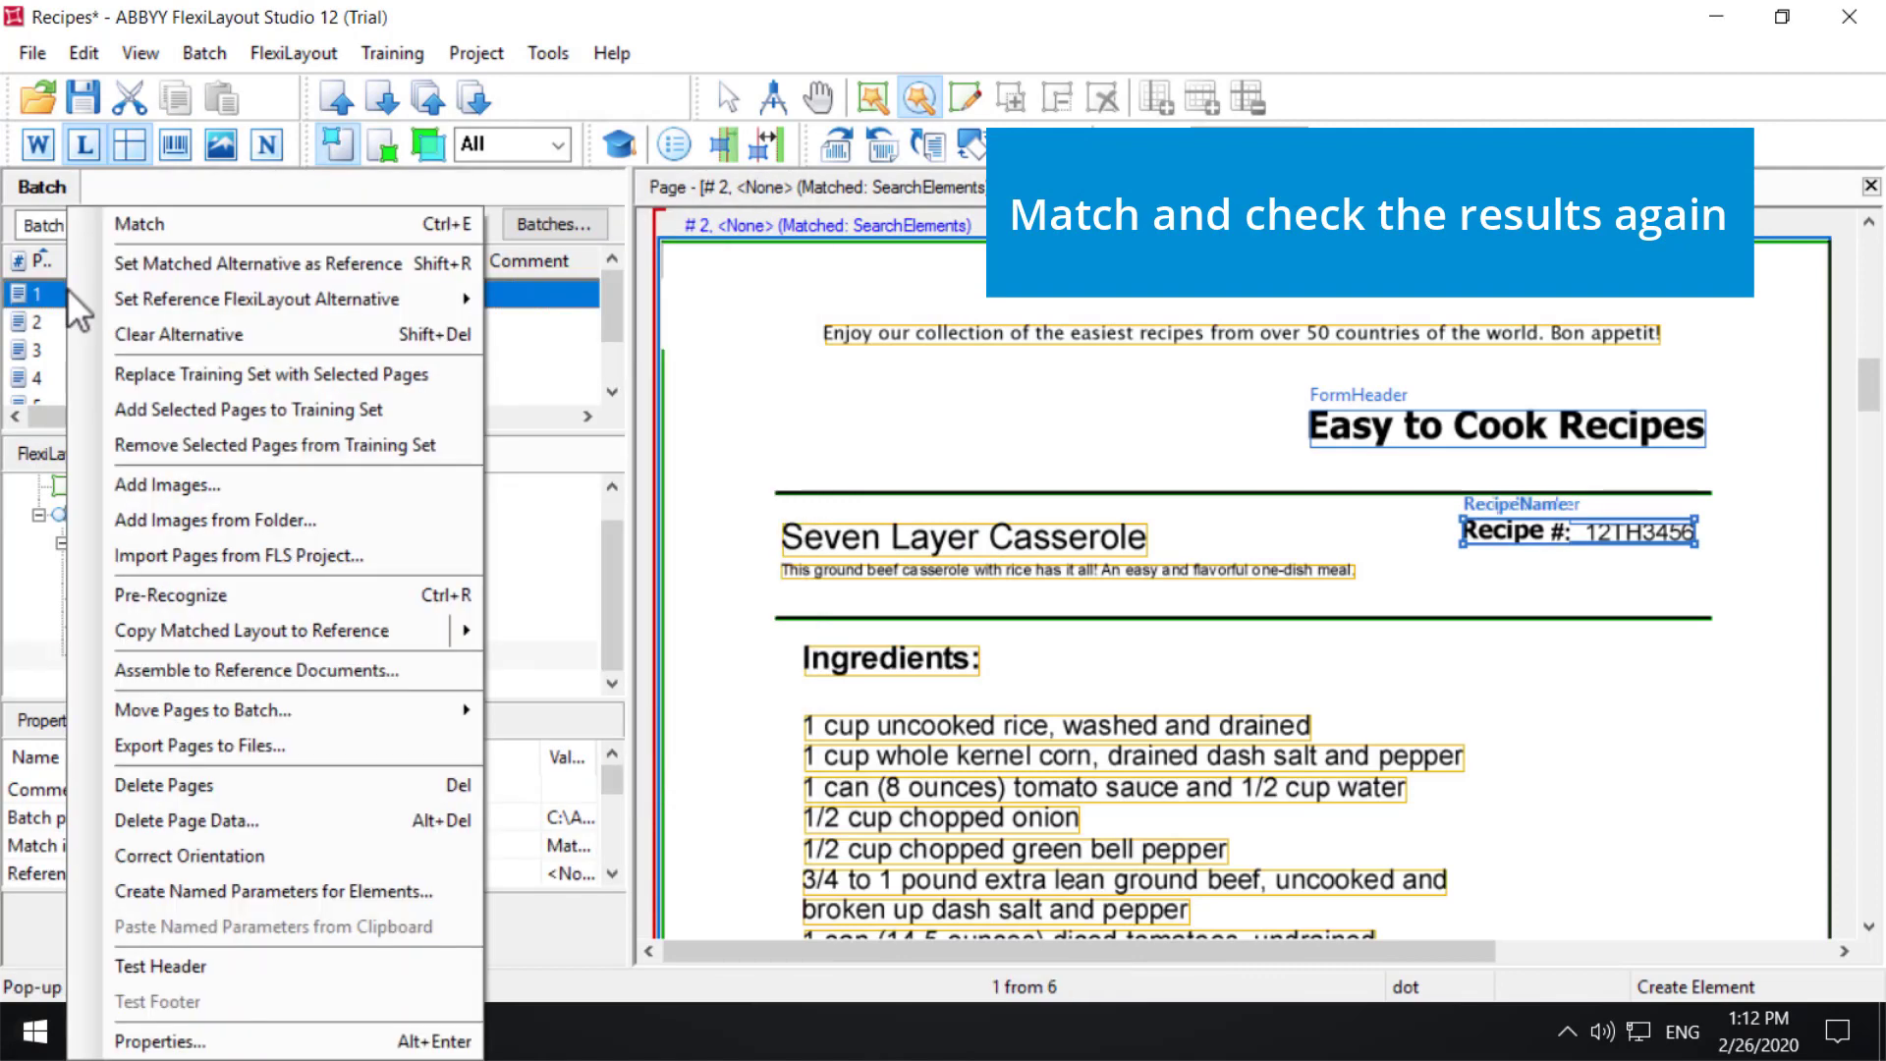
click(157, 230)
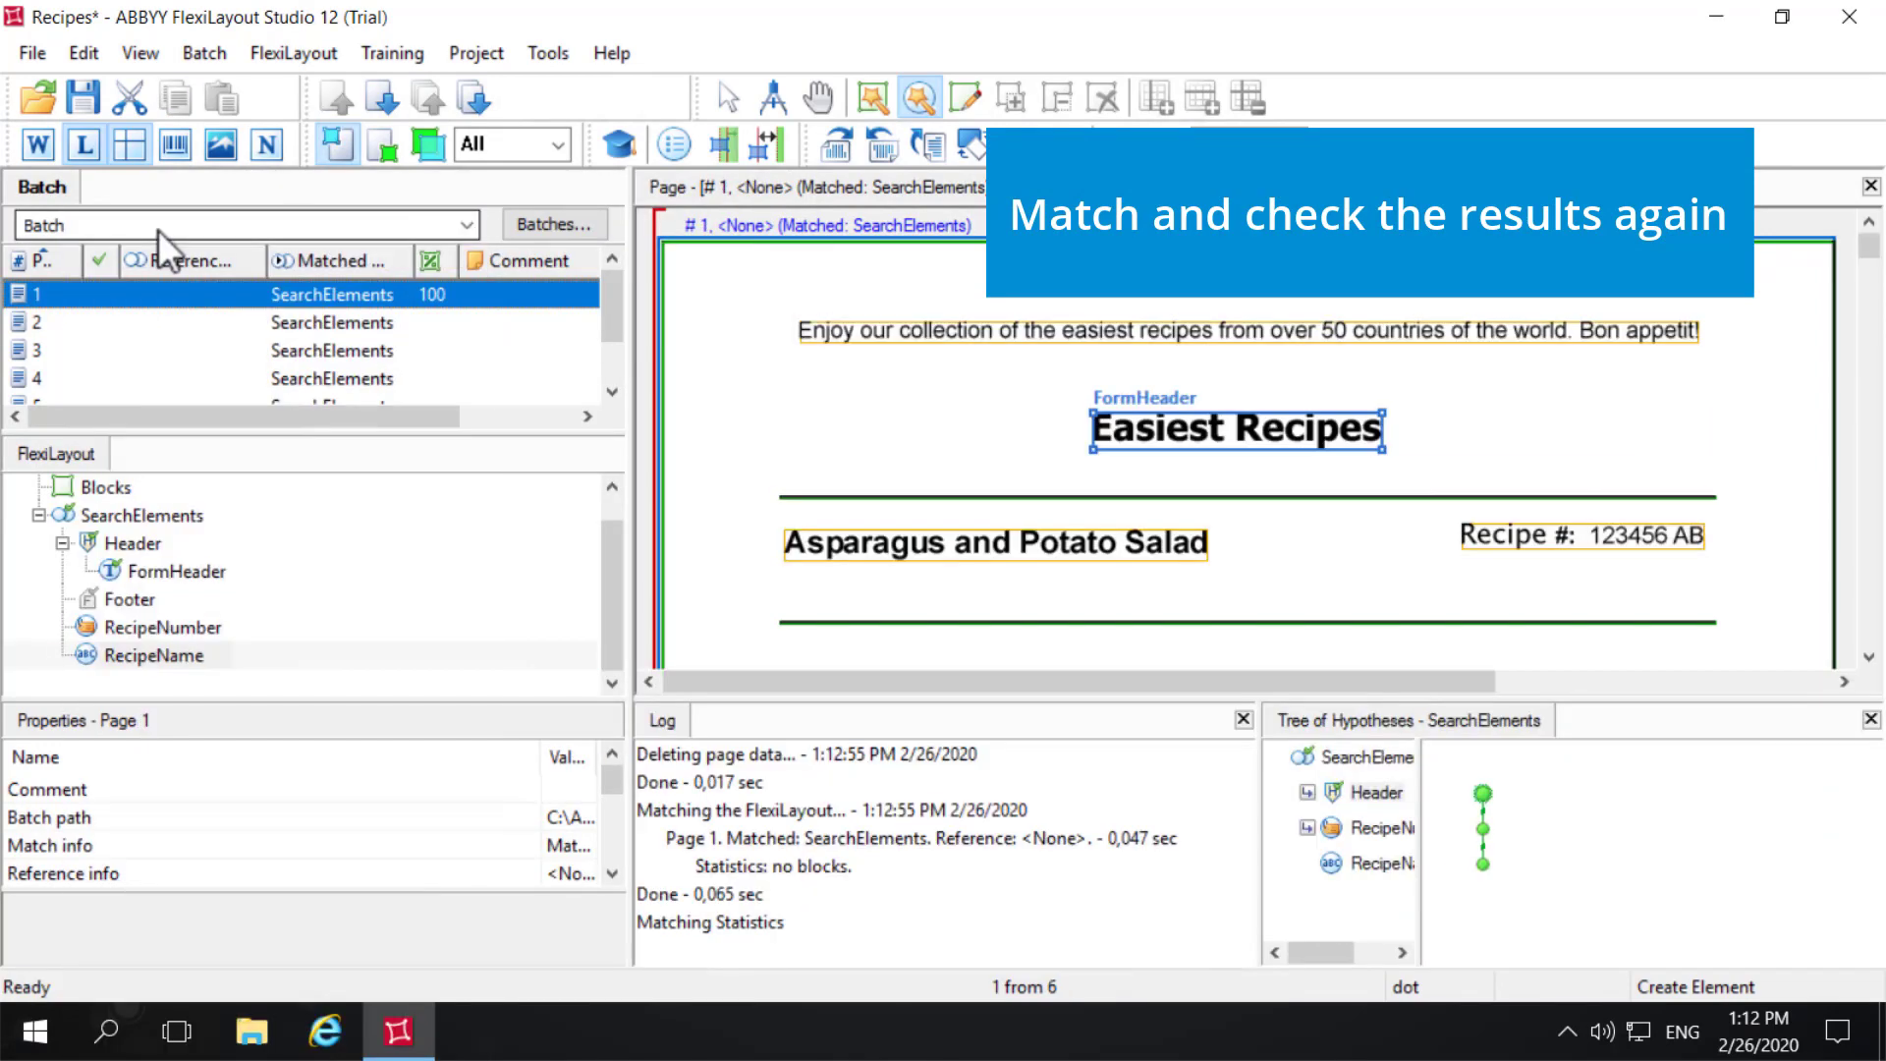
click(1379, 866)
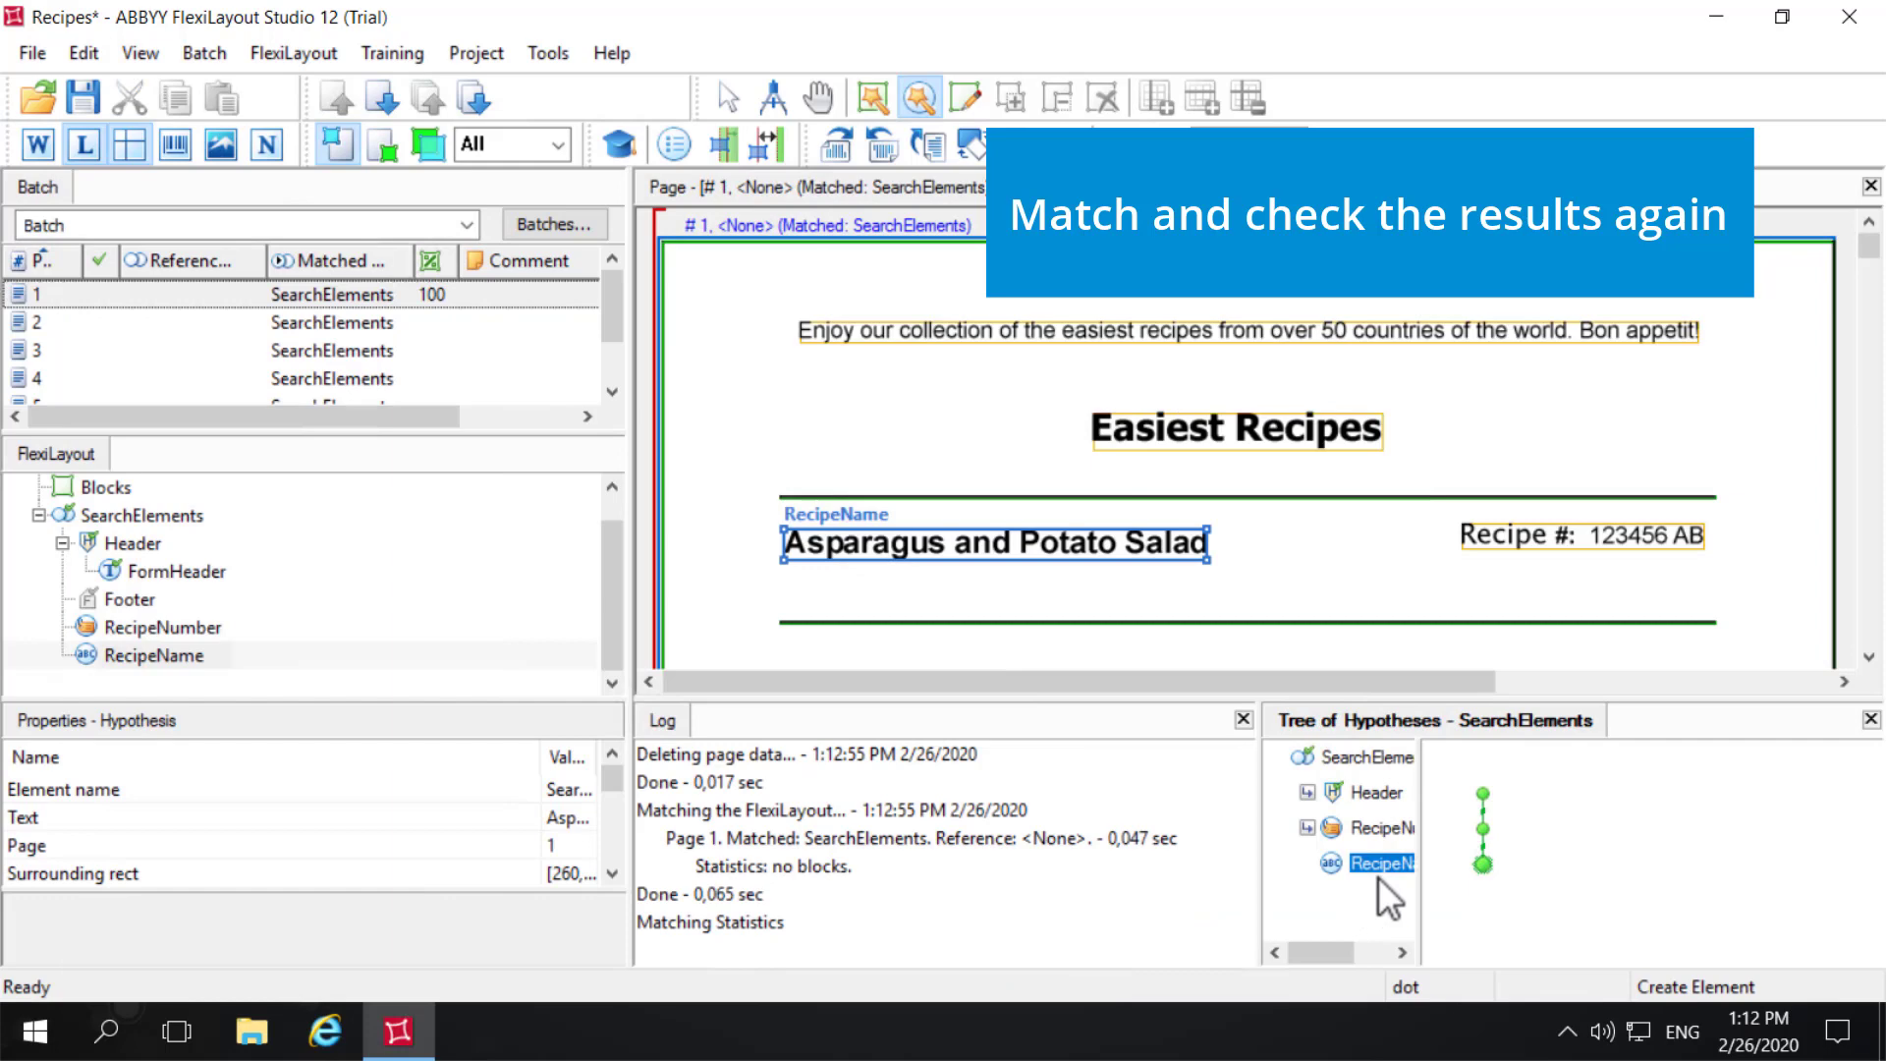
right_click(75, 319)
click(153, 230)
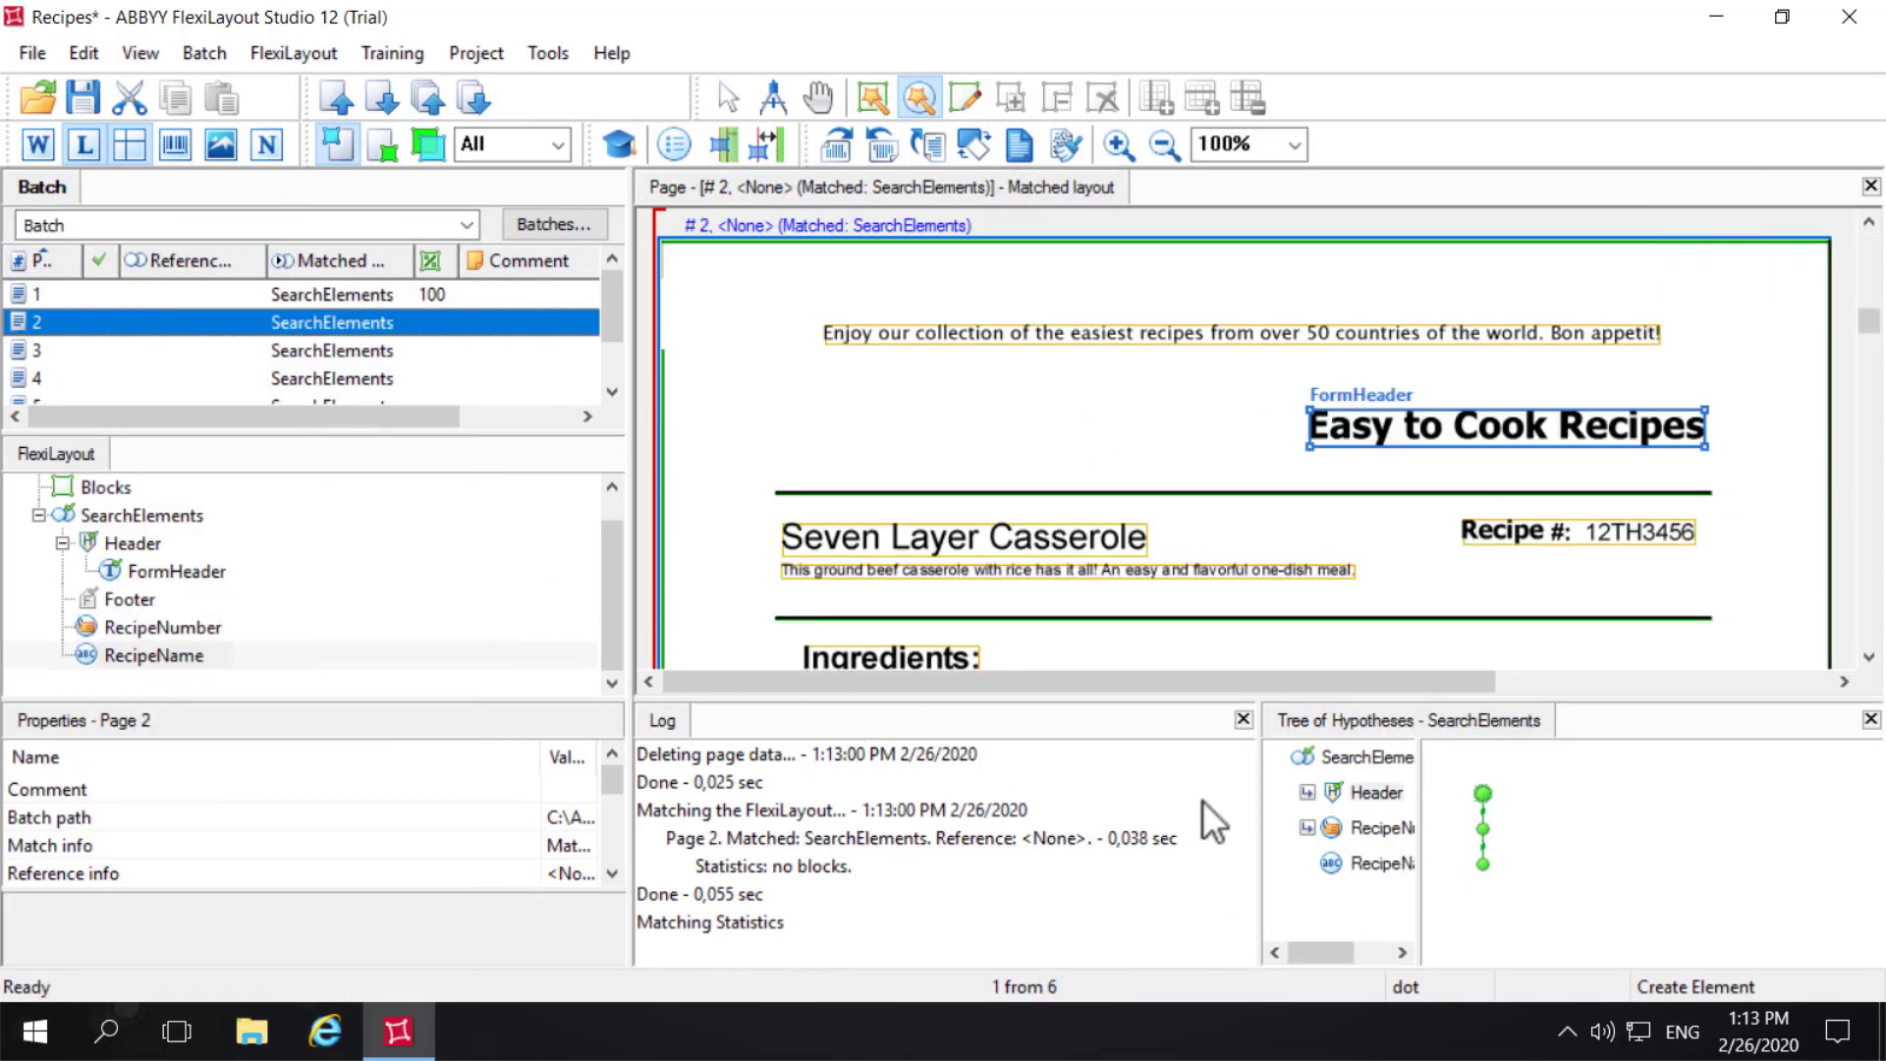
click(1367, 862)
right_click(75, 354)
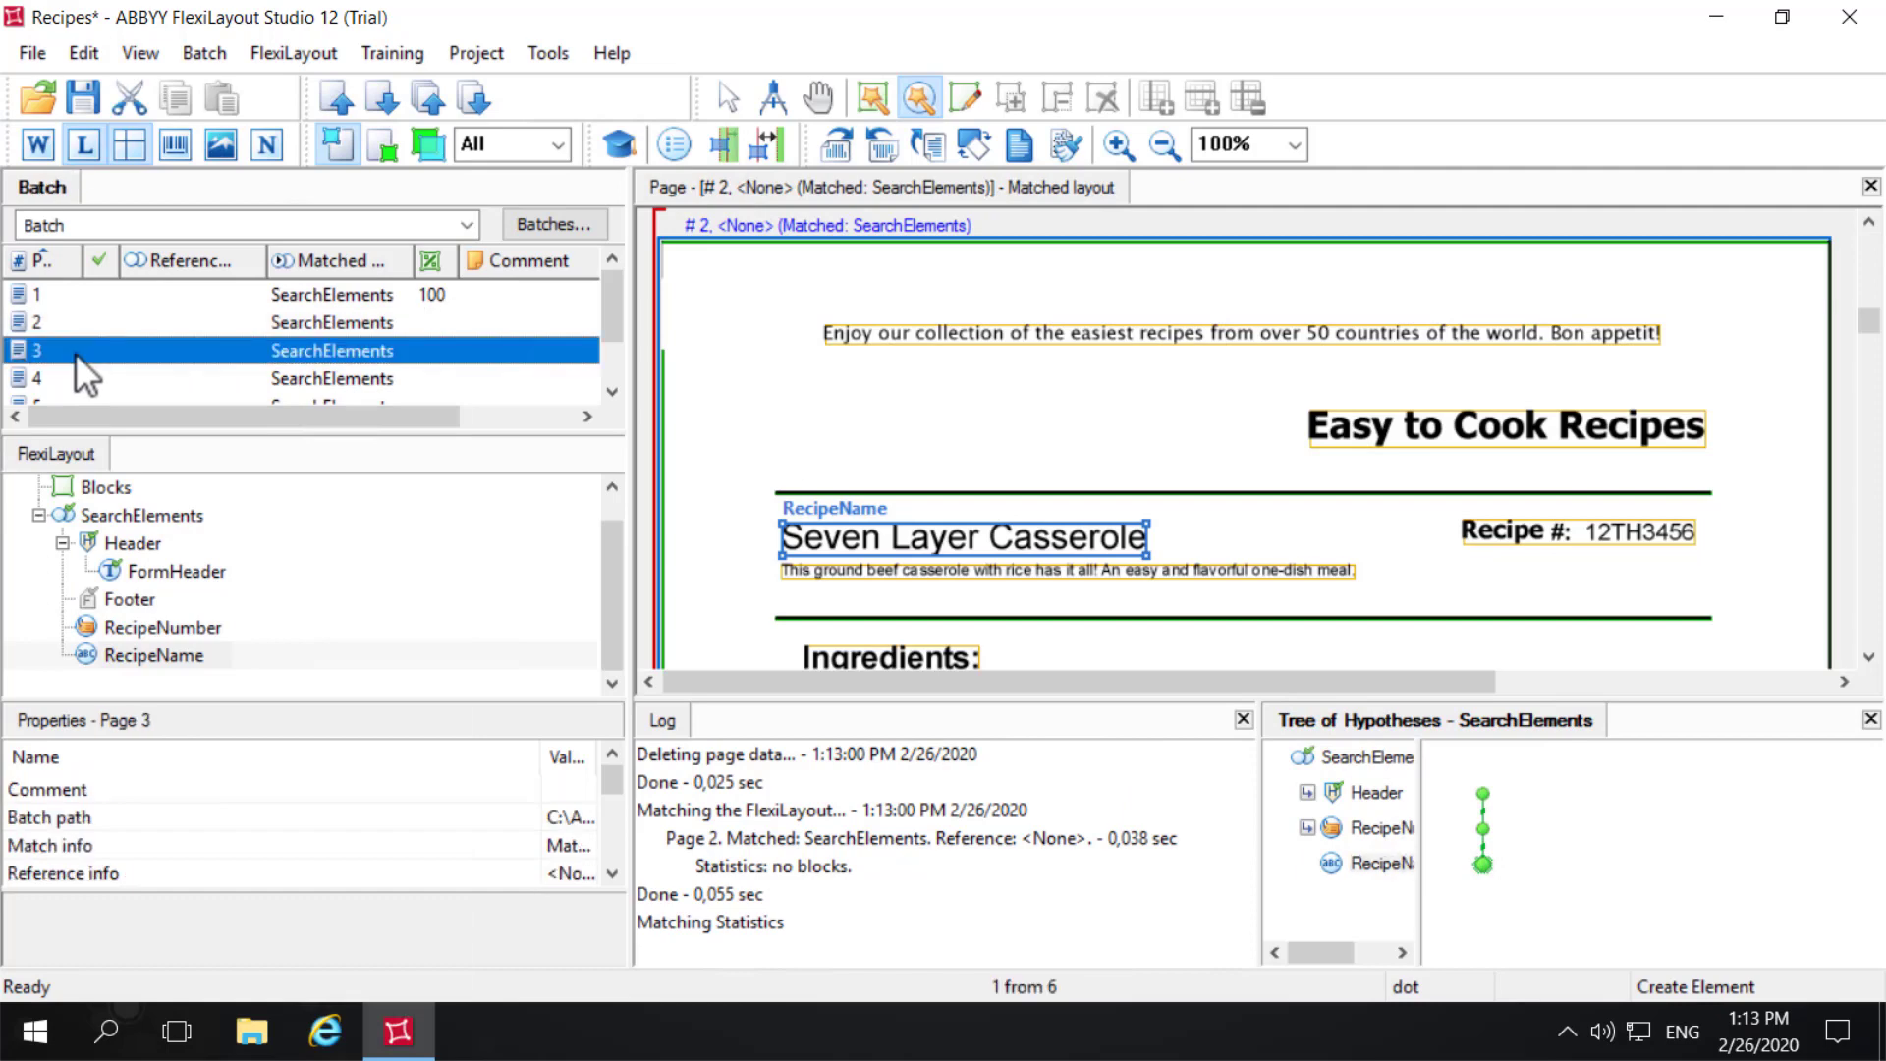
click(120, 230)
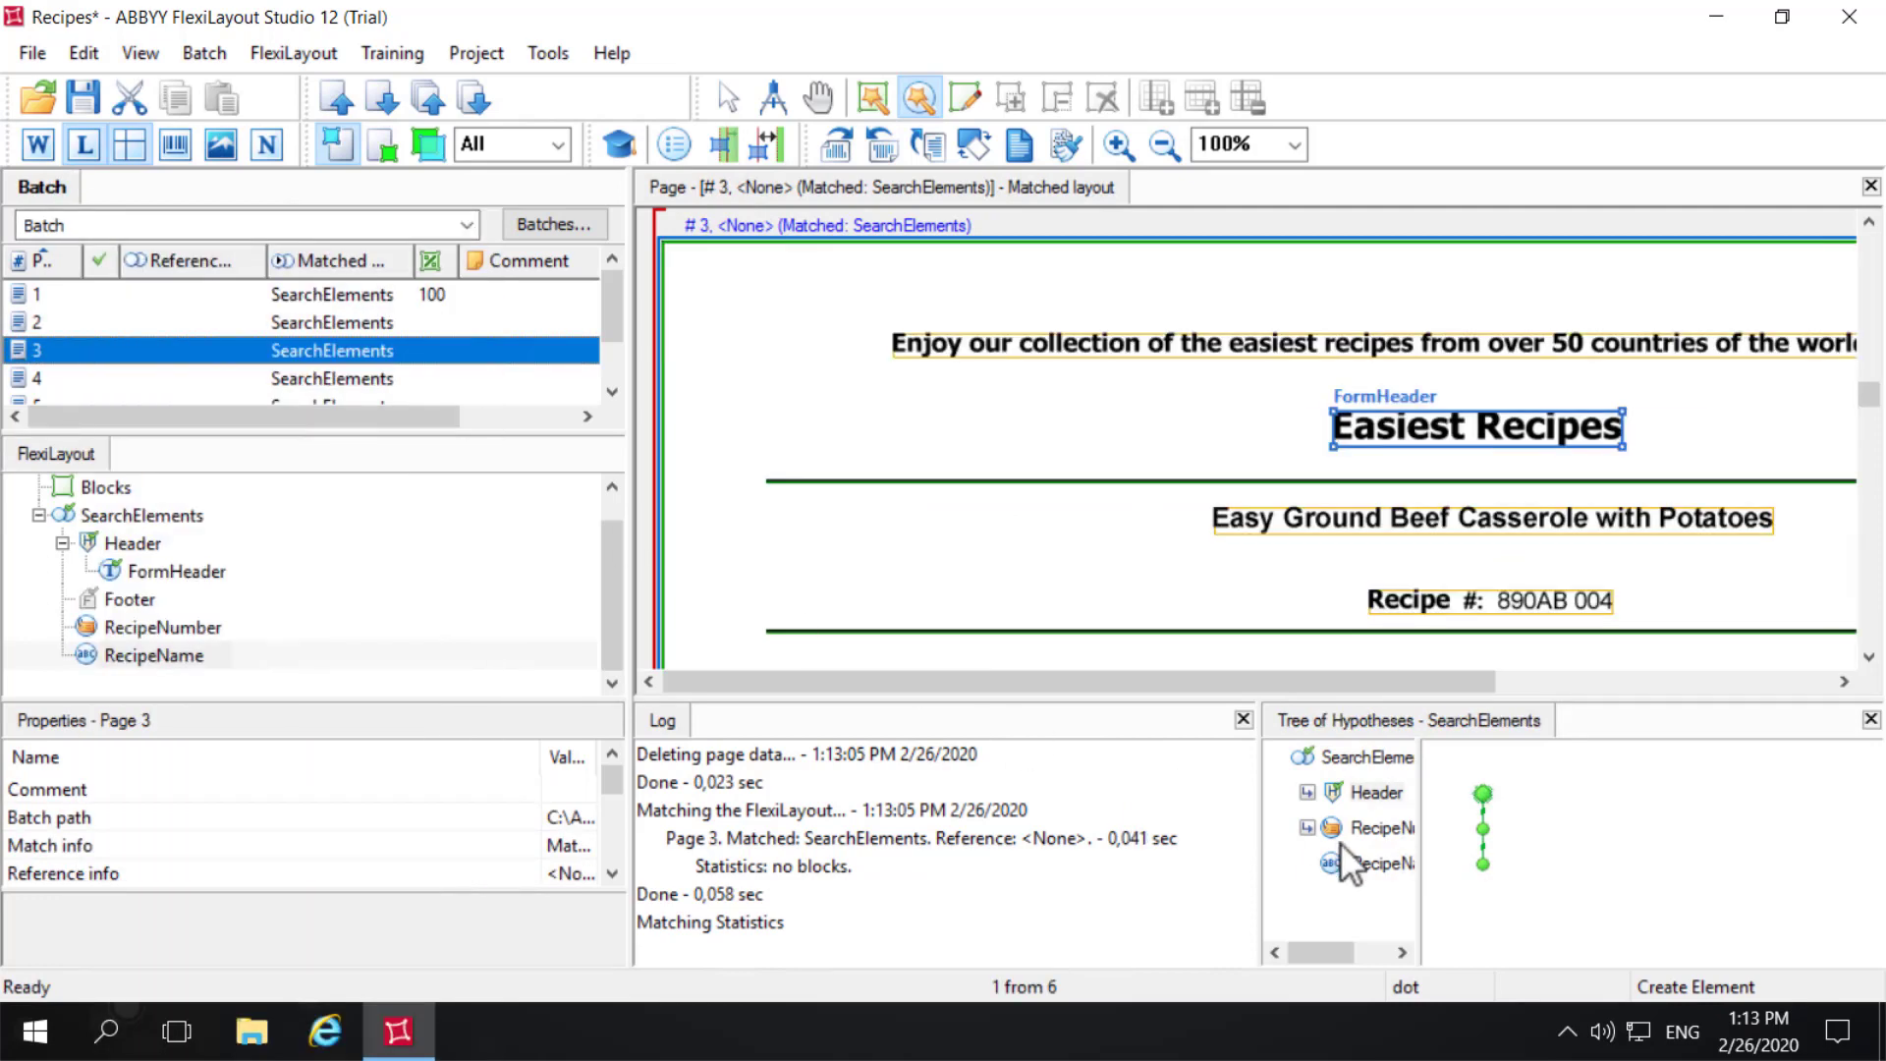
click(1361, 867)
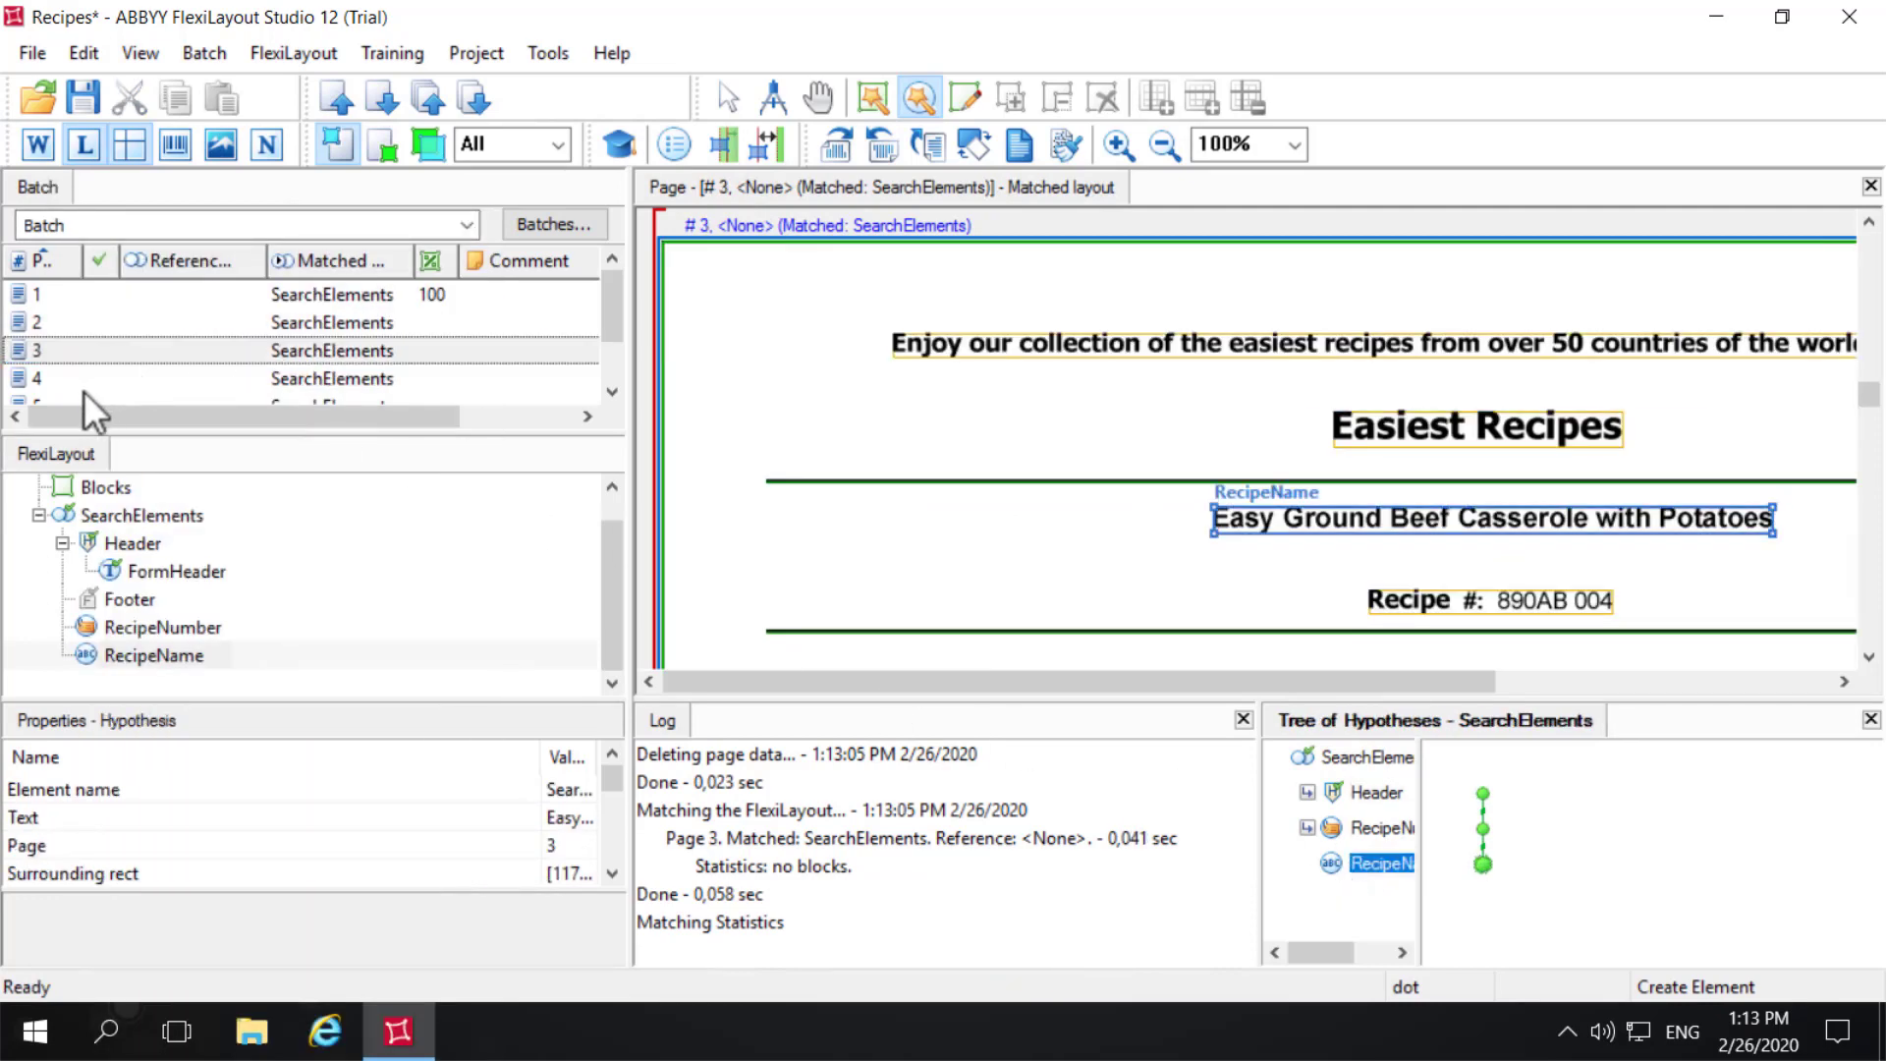
- Match pages 5 and 6 individually and check the RecipeName hypothesis on both
click(55, 395)
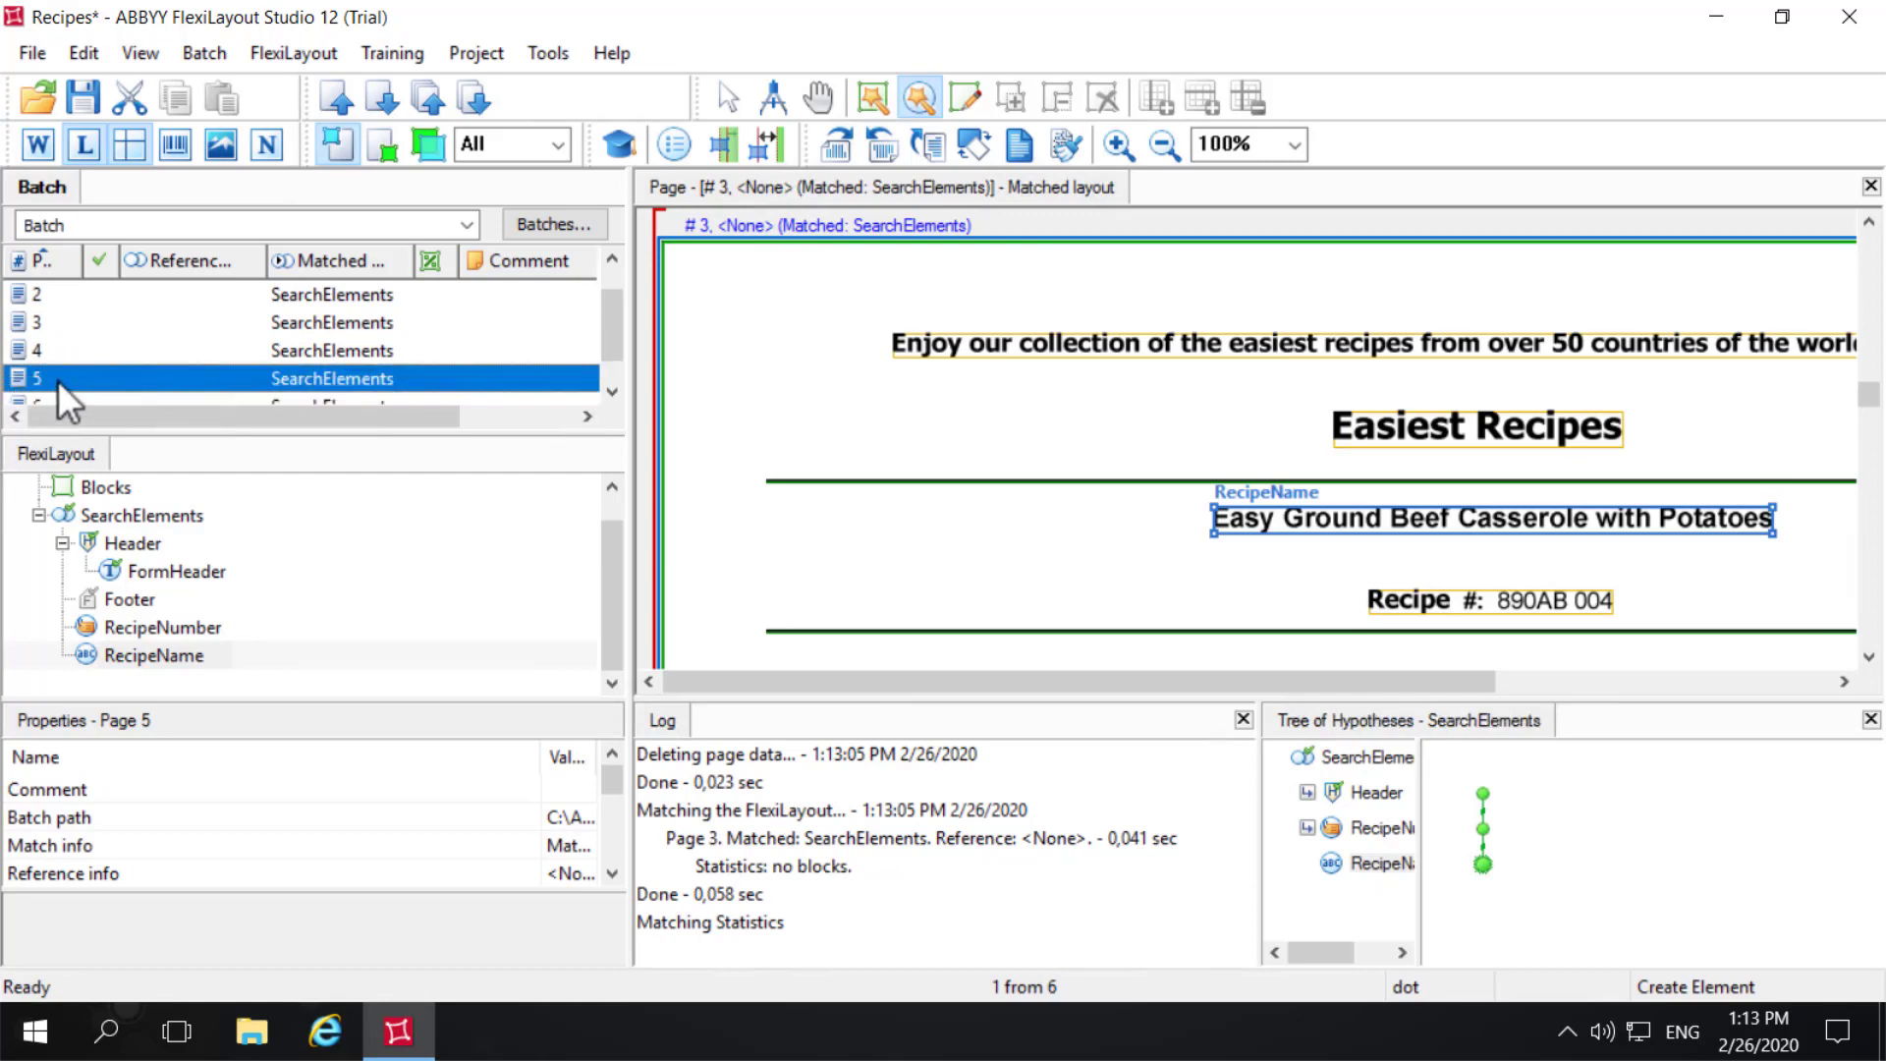
right_click(57, 380)
click(120, 222)
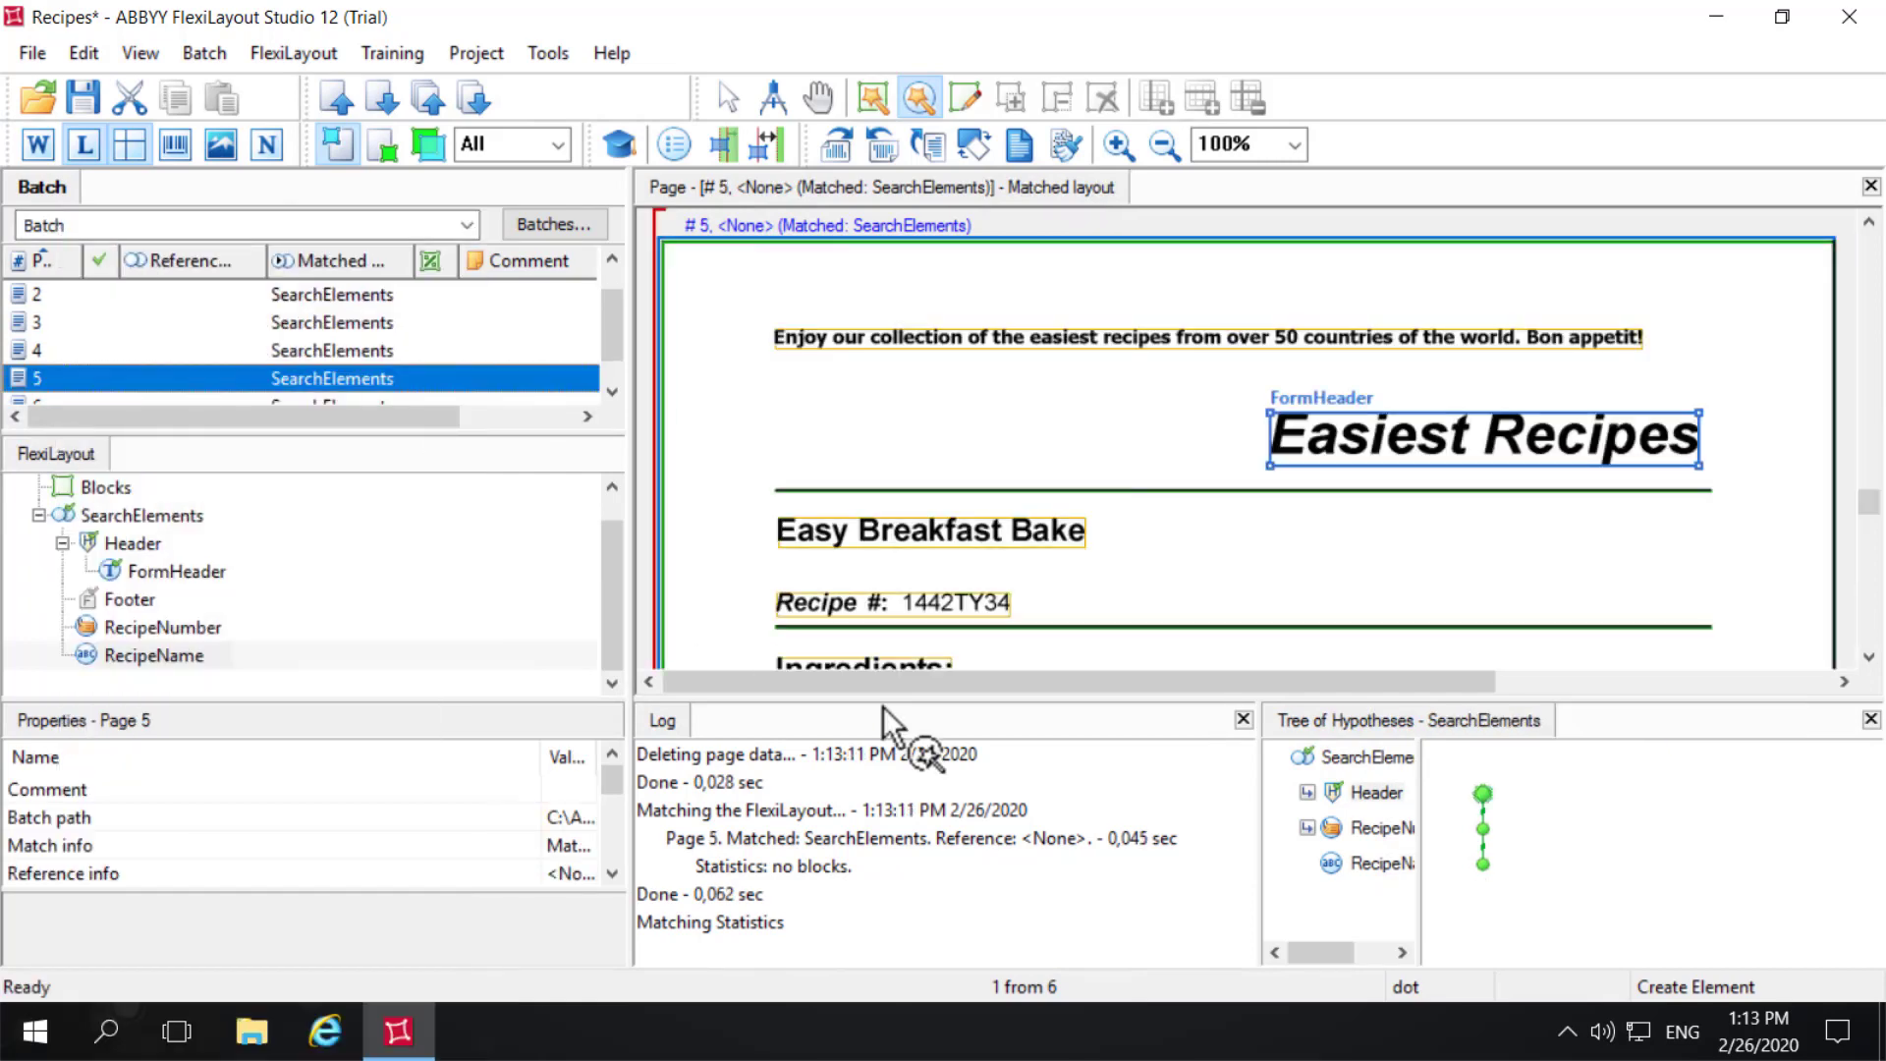
click(1375, 863)
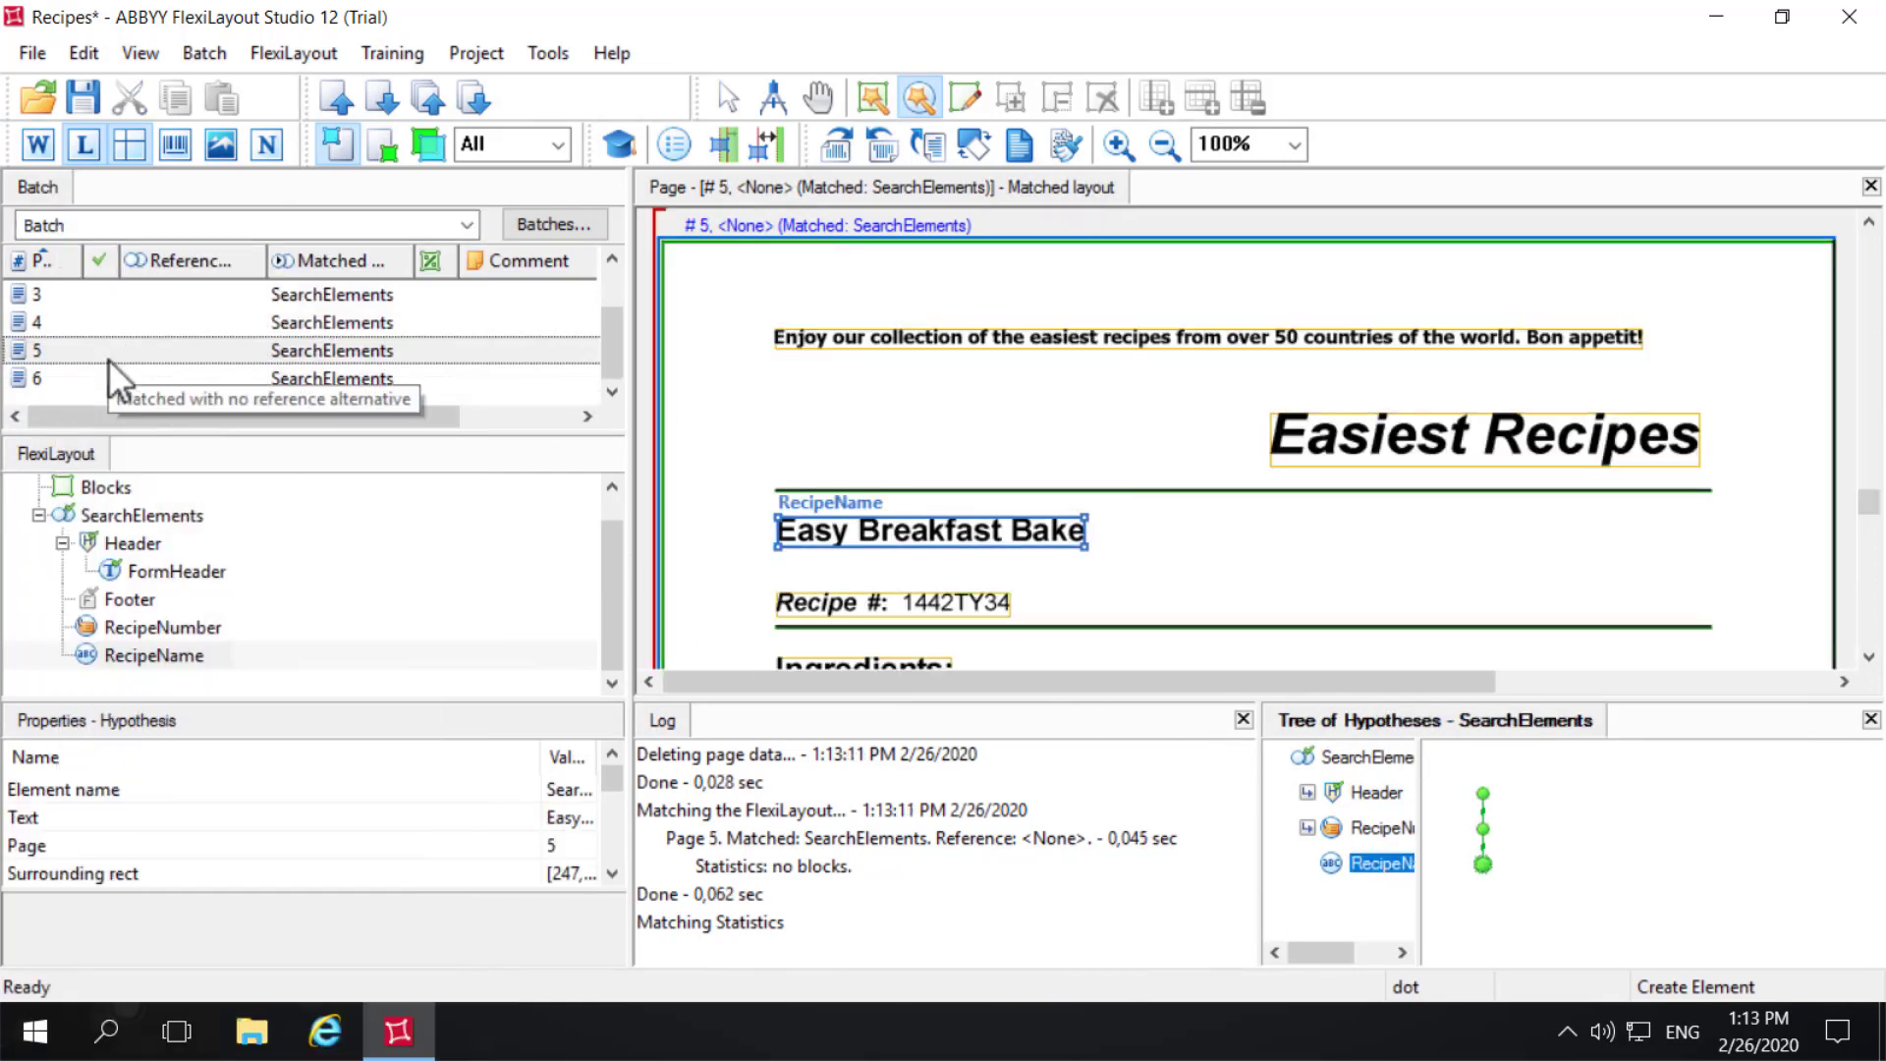
click(59, 381)
right_click(59, 381)
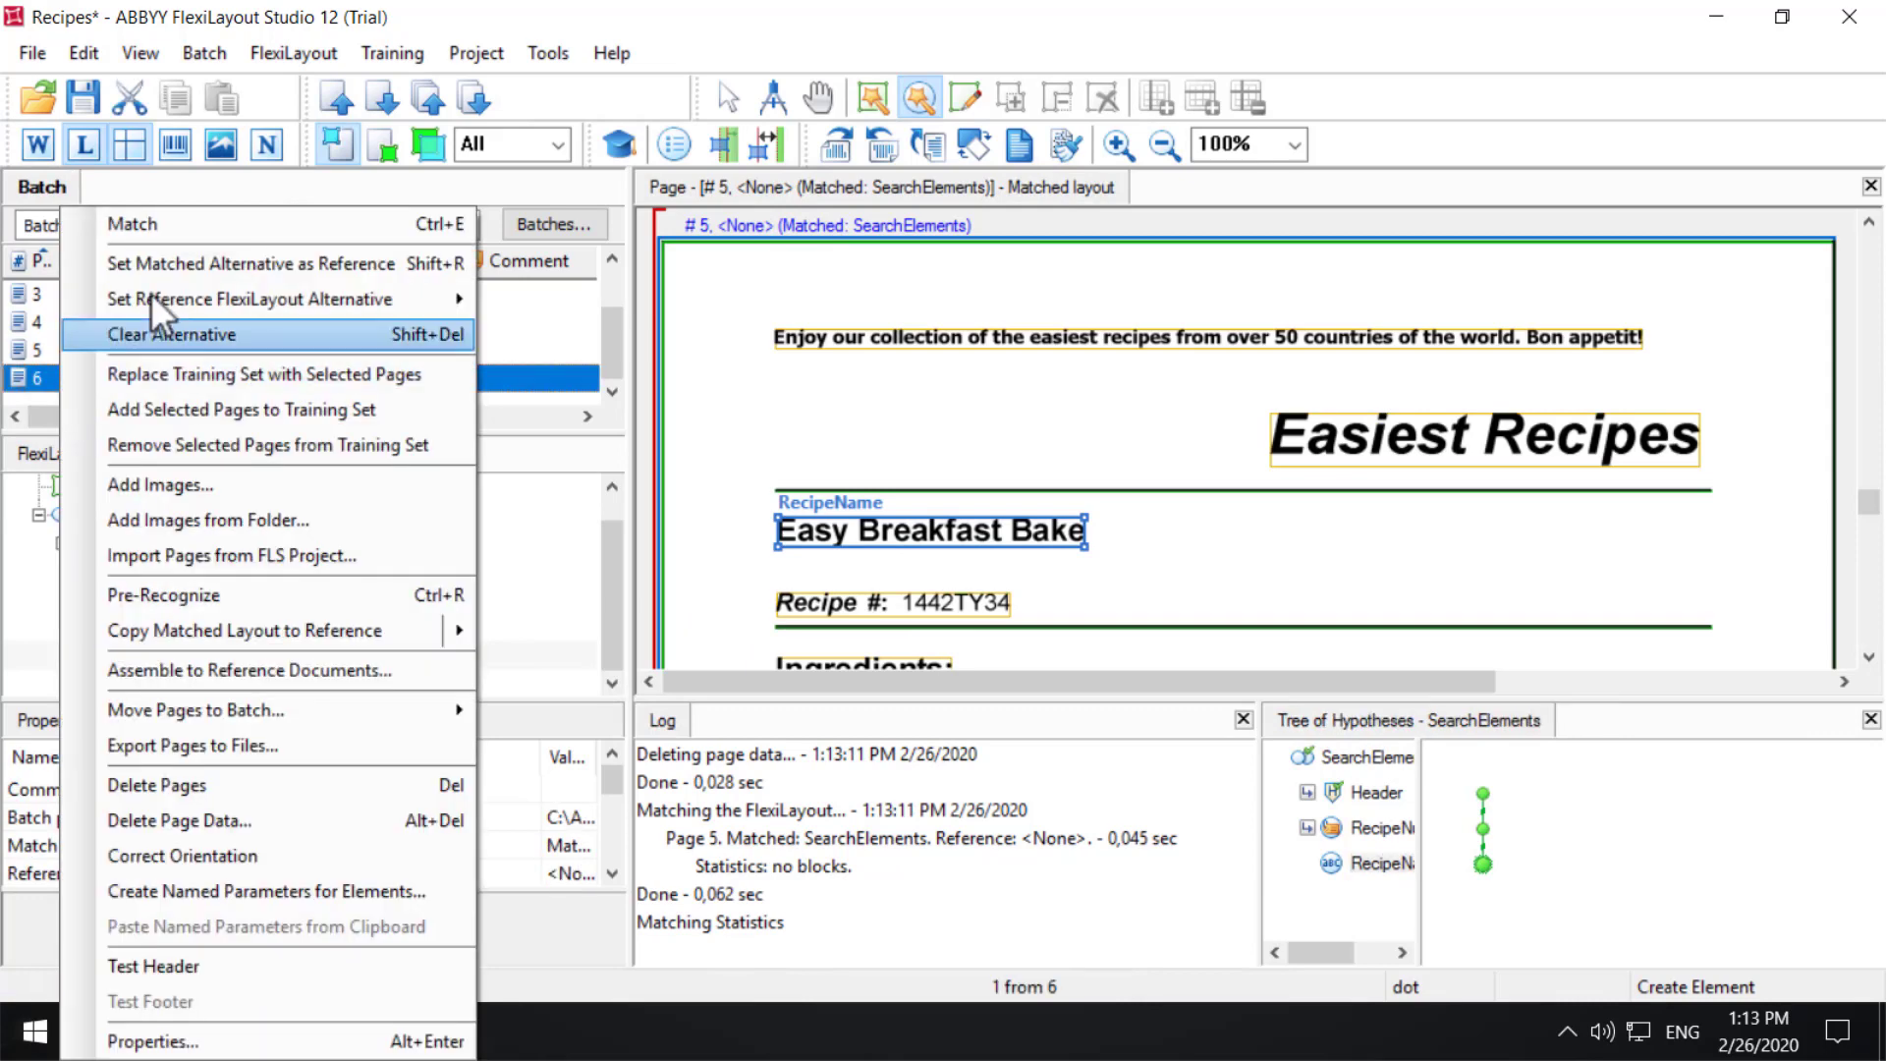
click(192, 224)
click(1365, 864)
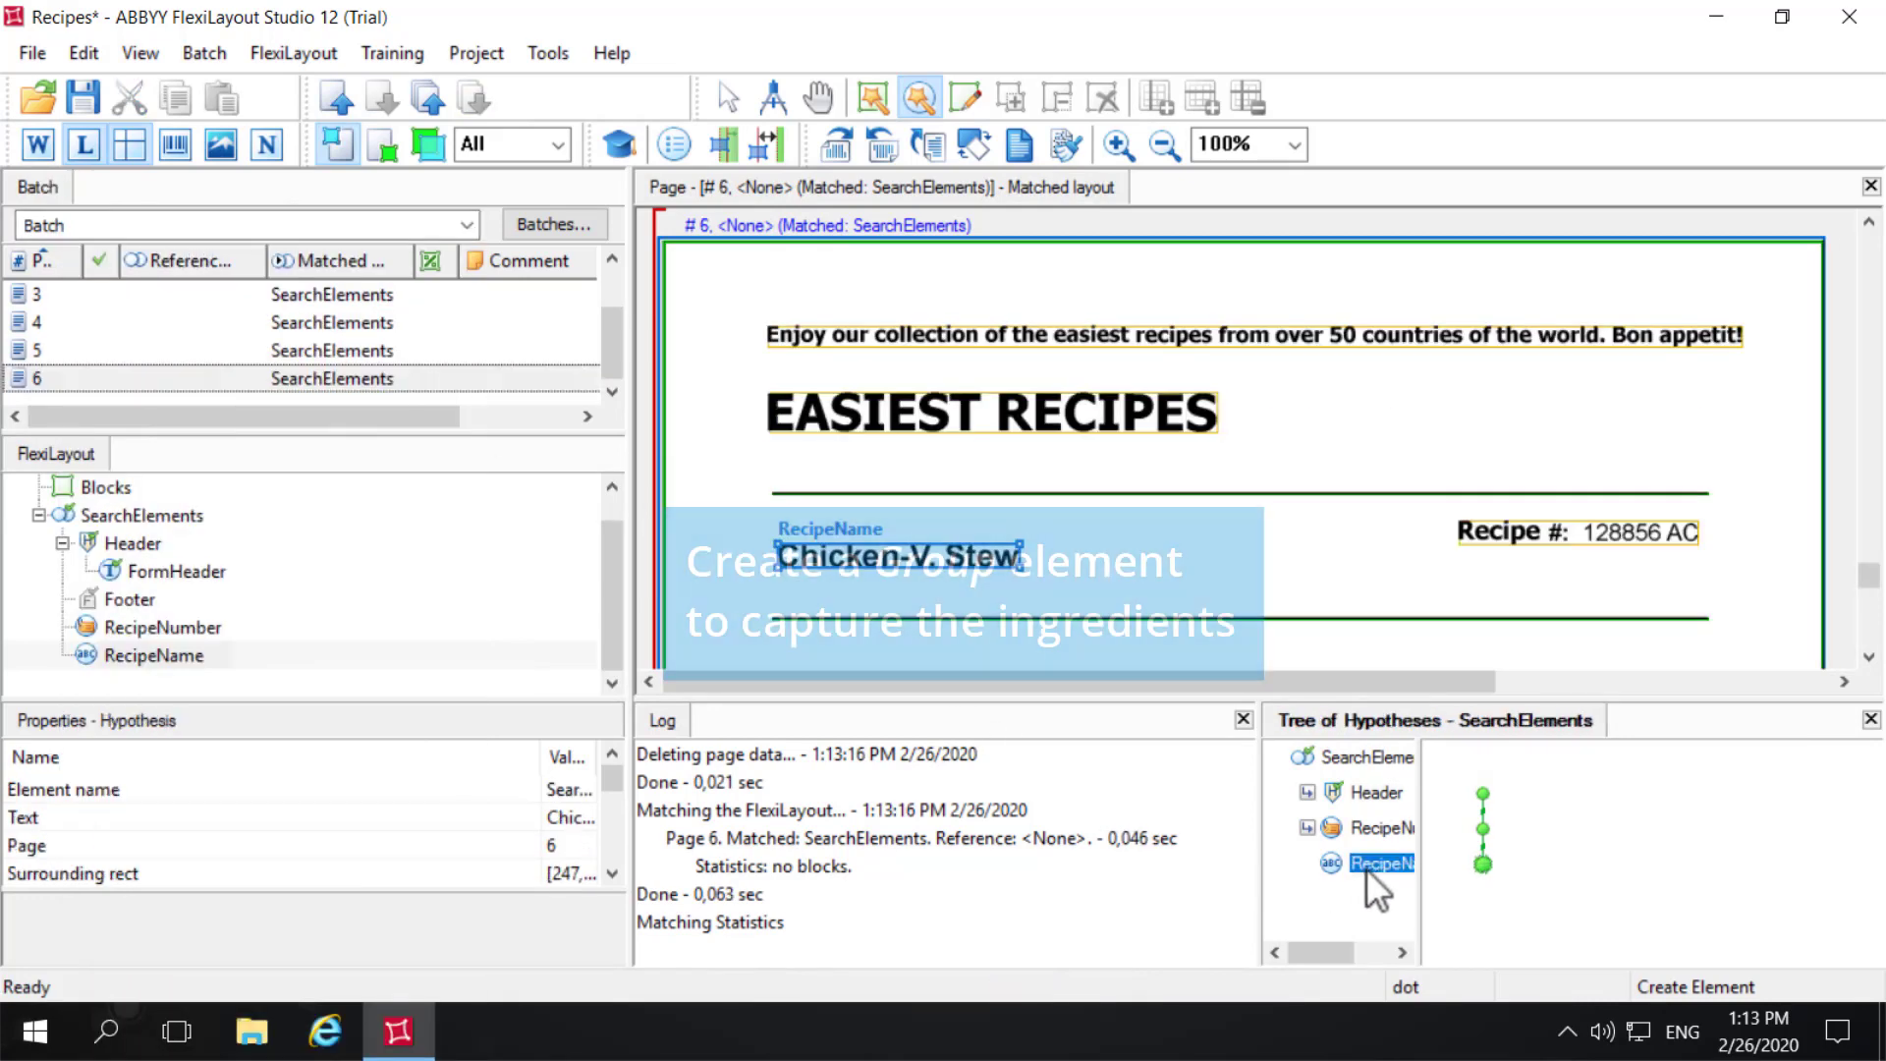
- Add a Group element named RecipeContents under SearchElements
right_click(120, 517)
mouse_move(180, 552)
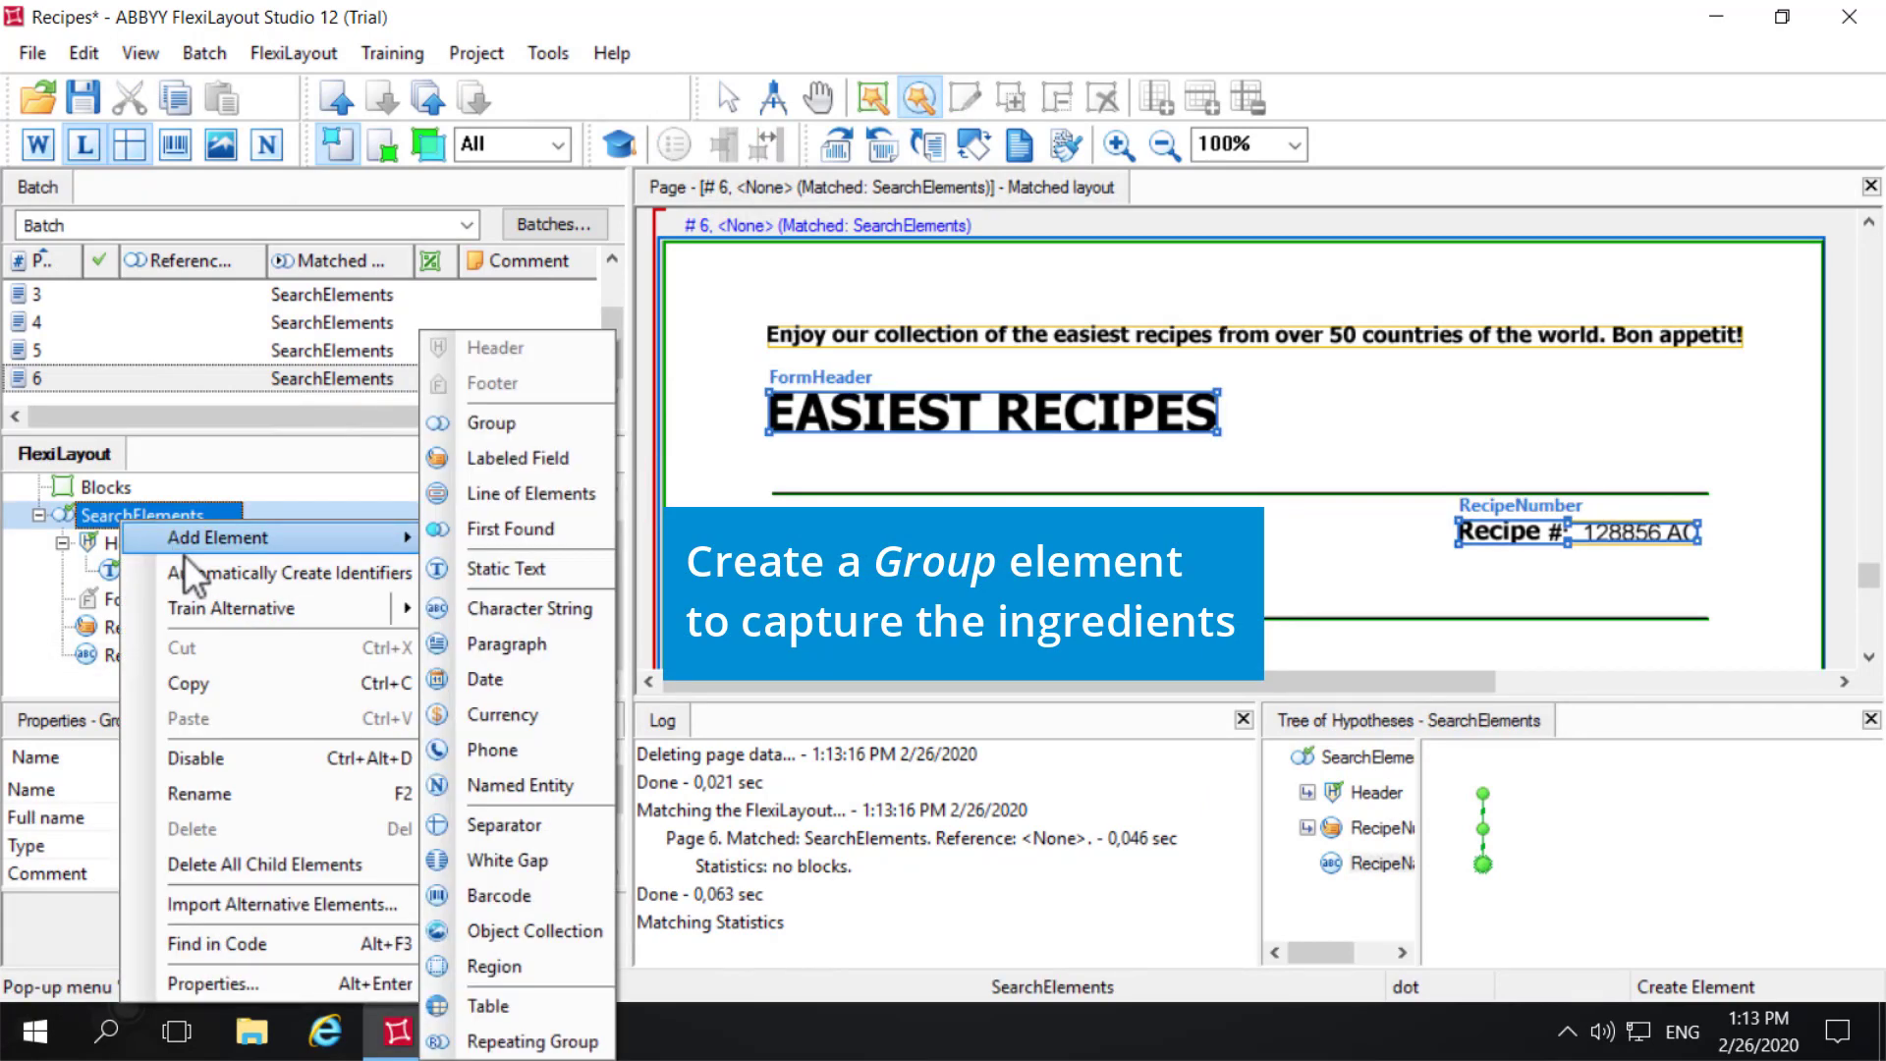
click(499, 422)
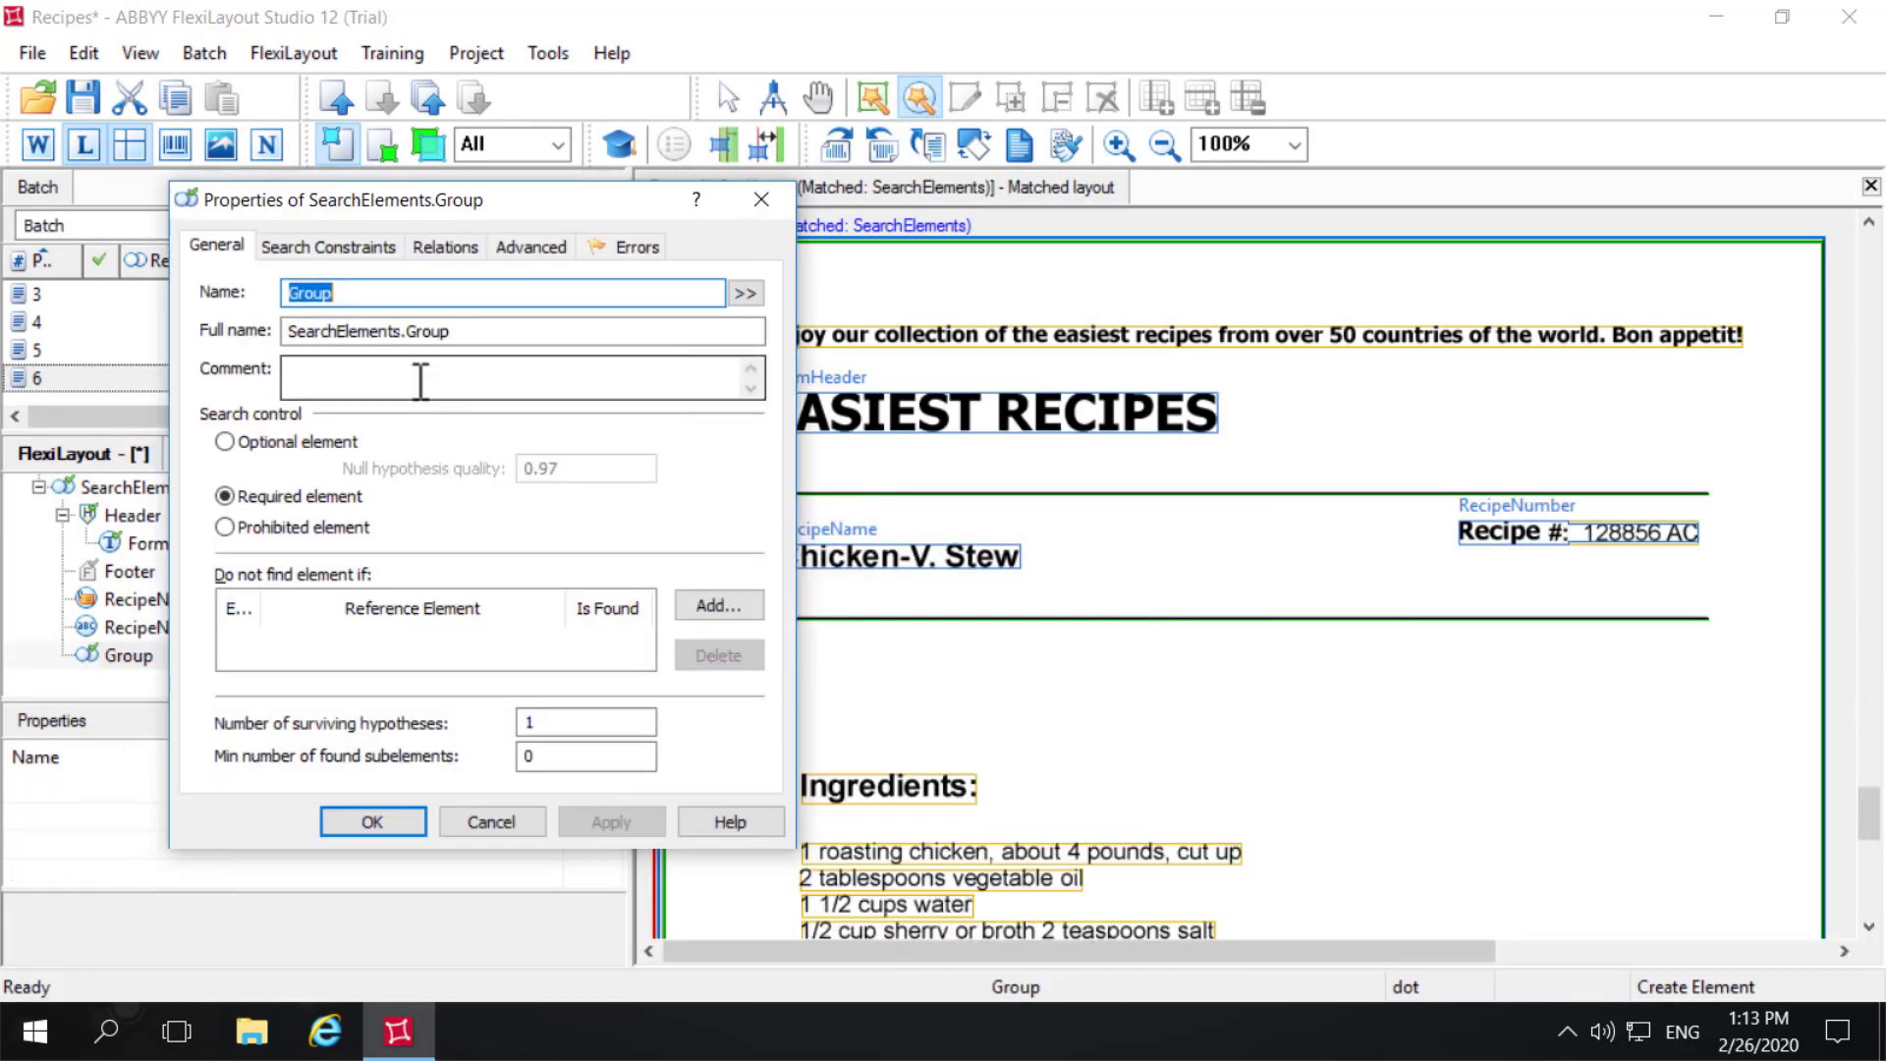
text(Recipe)
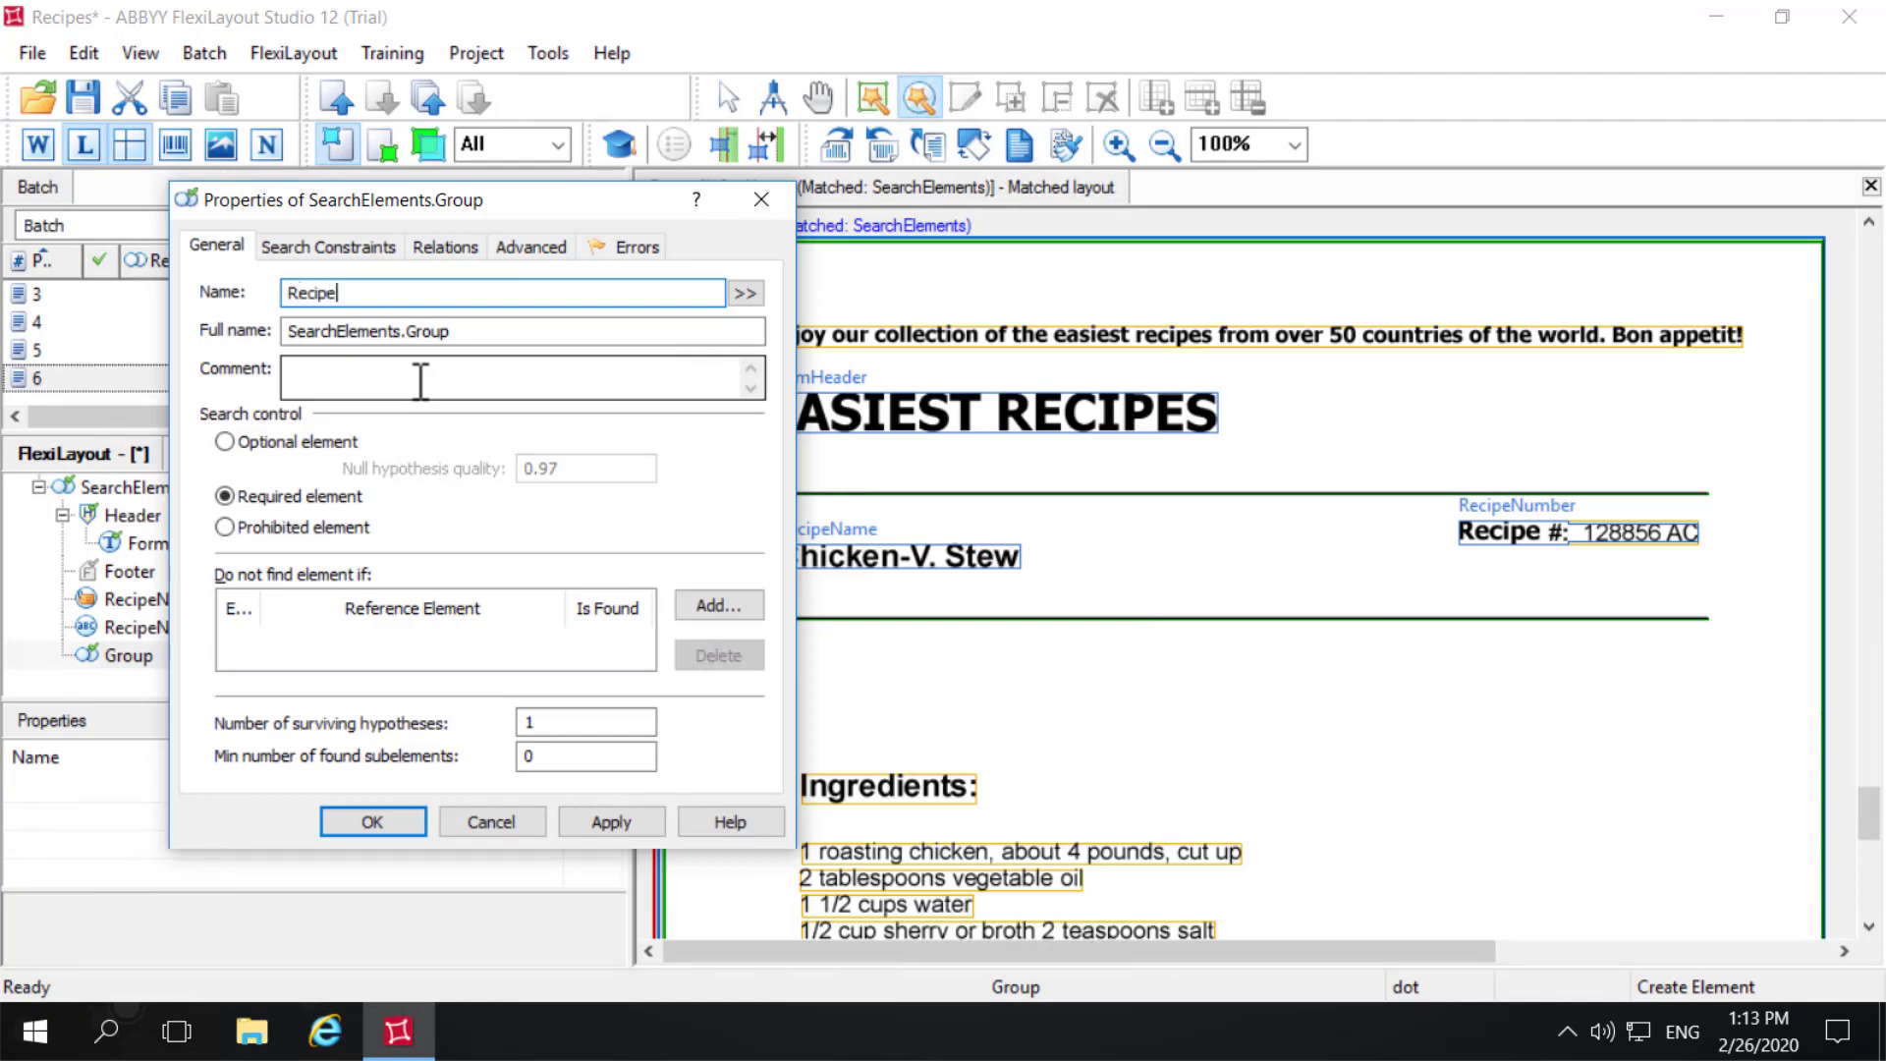
text(Contents)
key(Return)
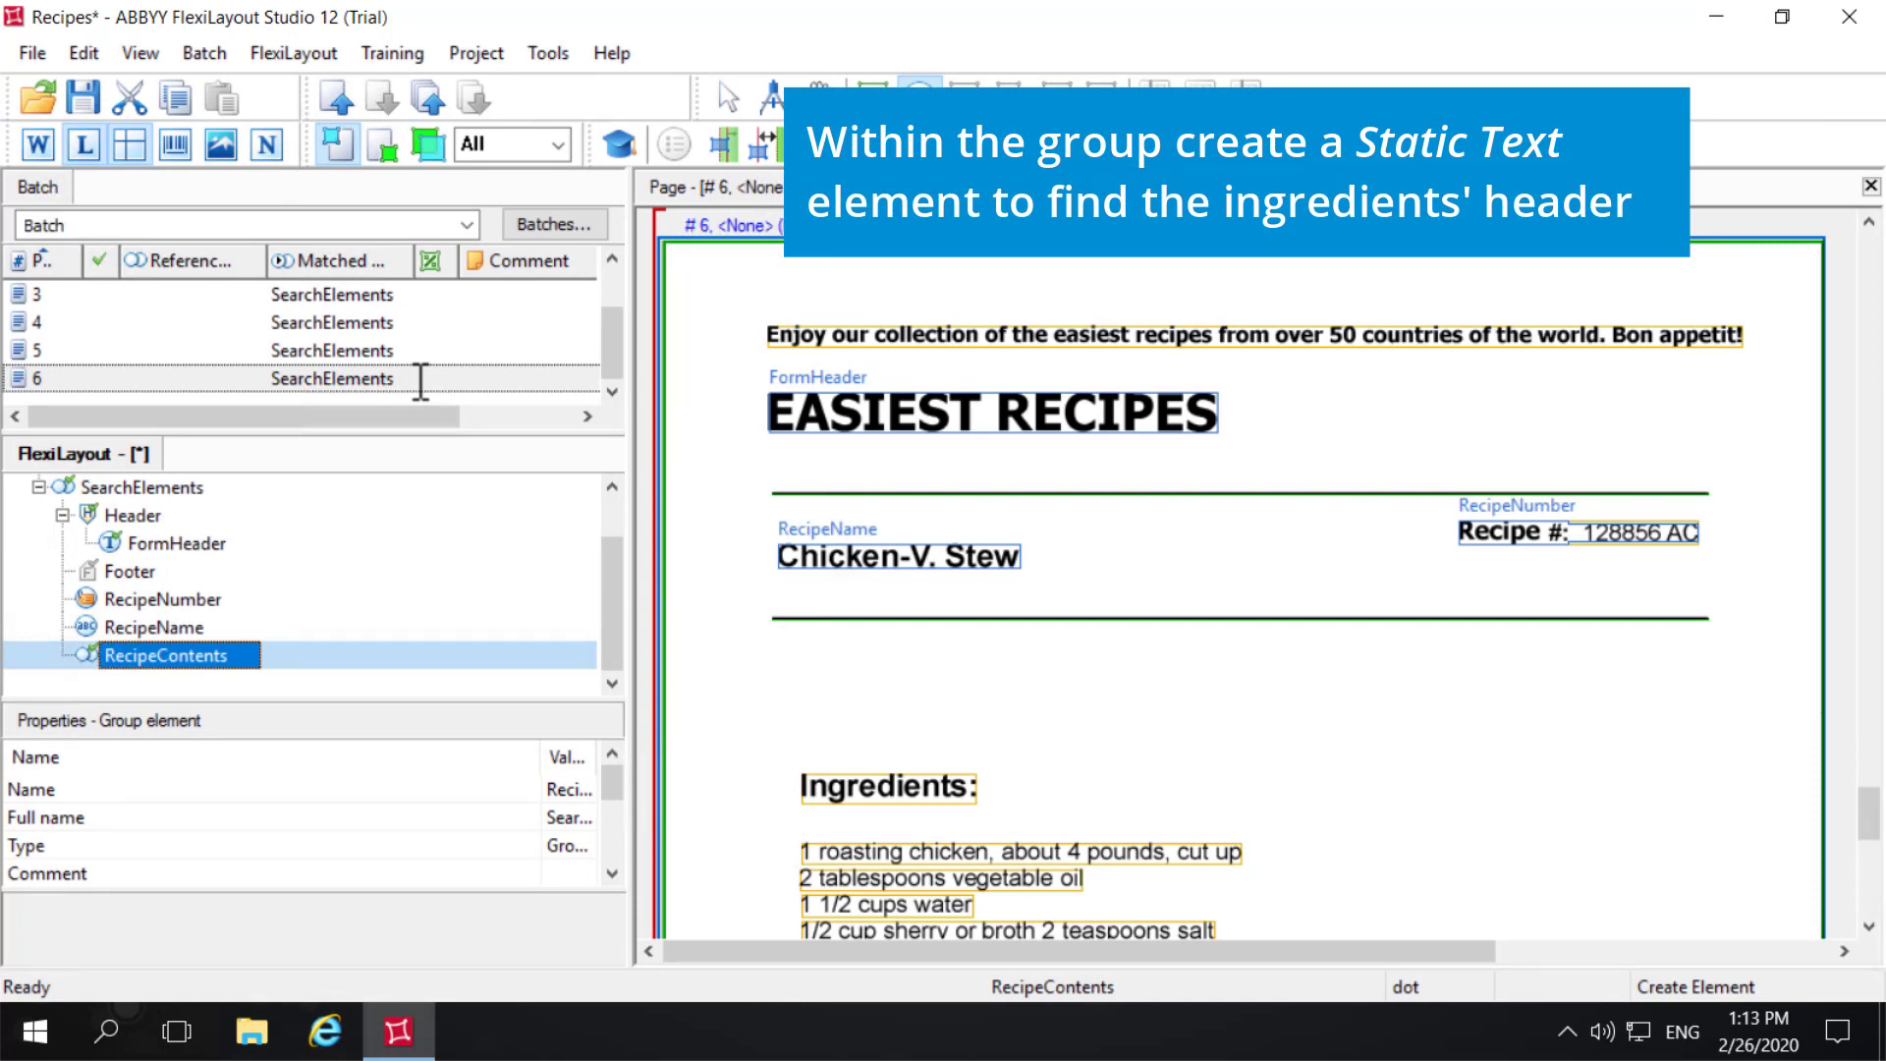
- Add a Static Text element named IngredientsHeader inside the RecipeContents group
right_click(171, 648)
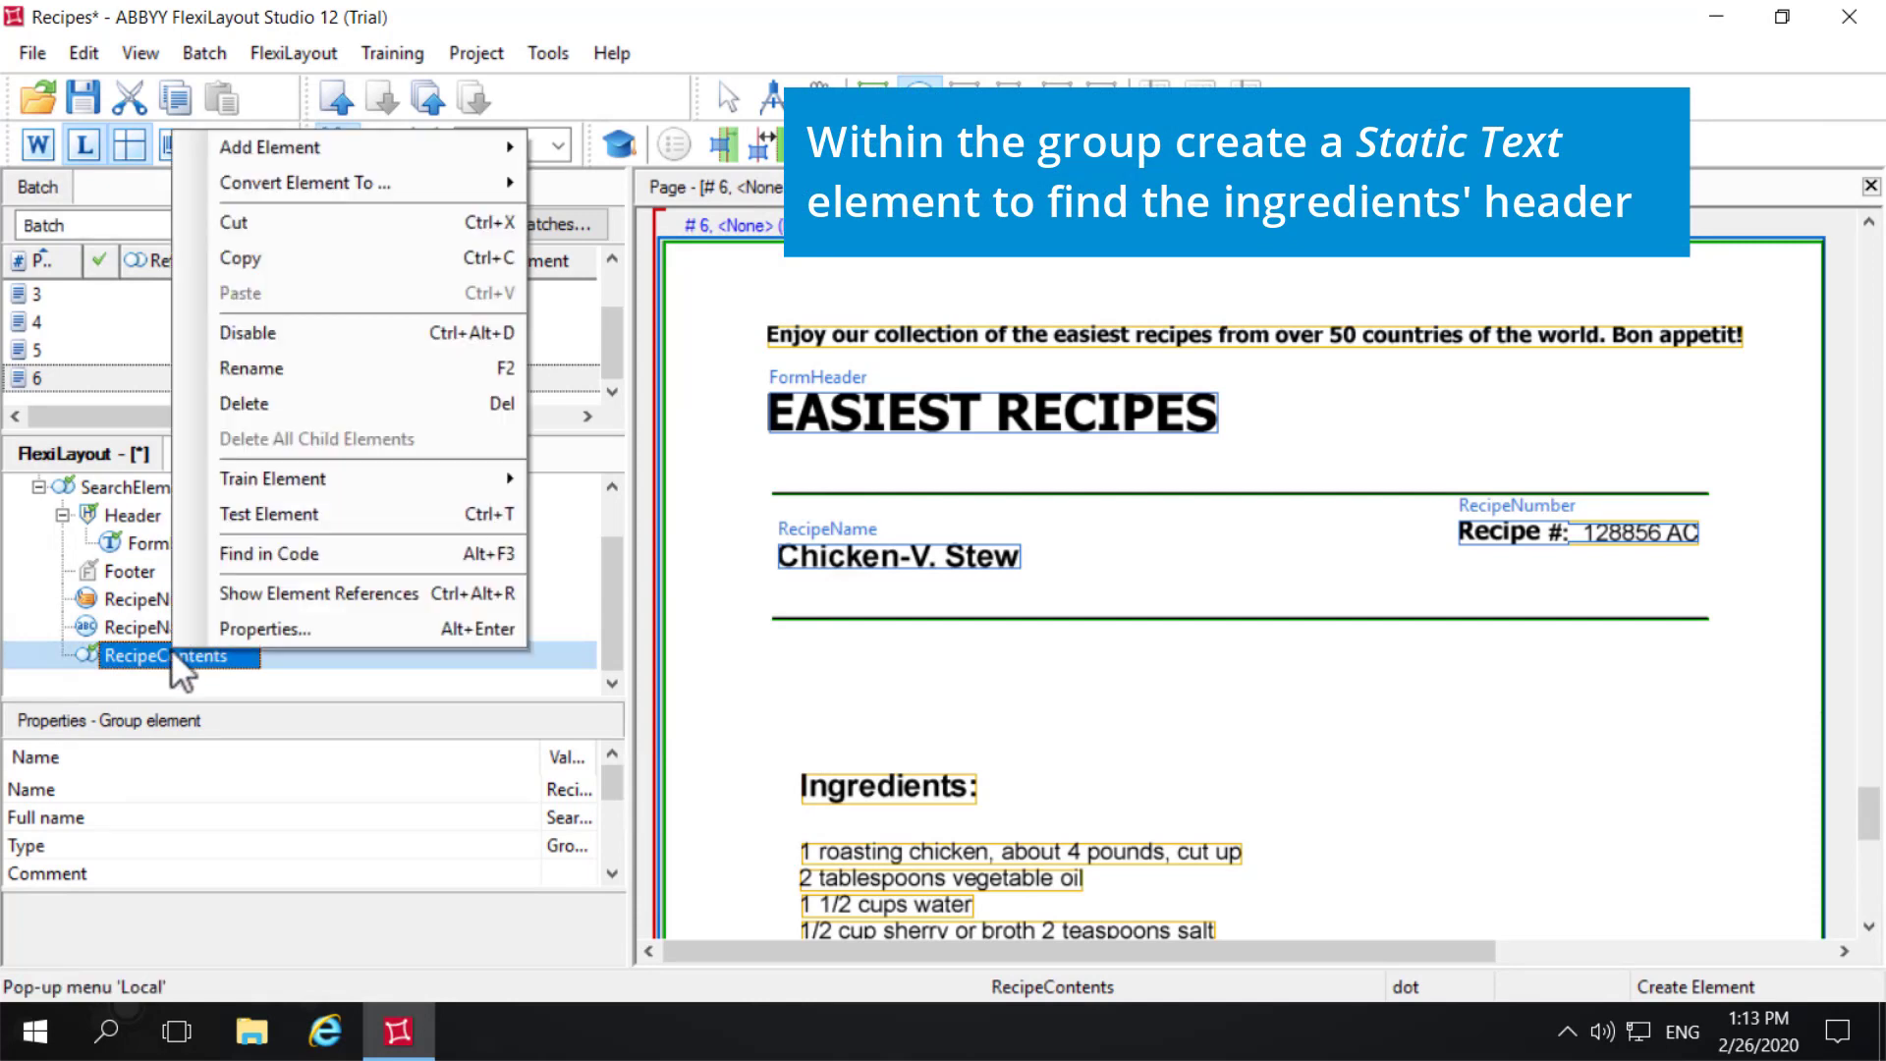
mouse_move(312, 149)
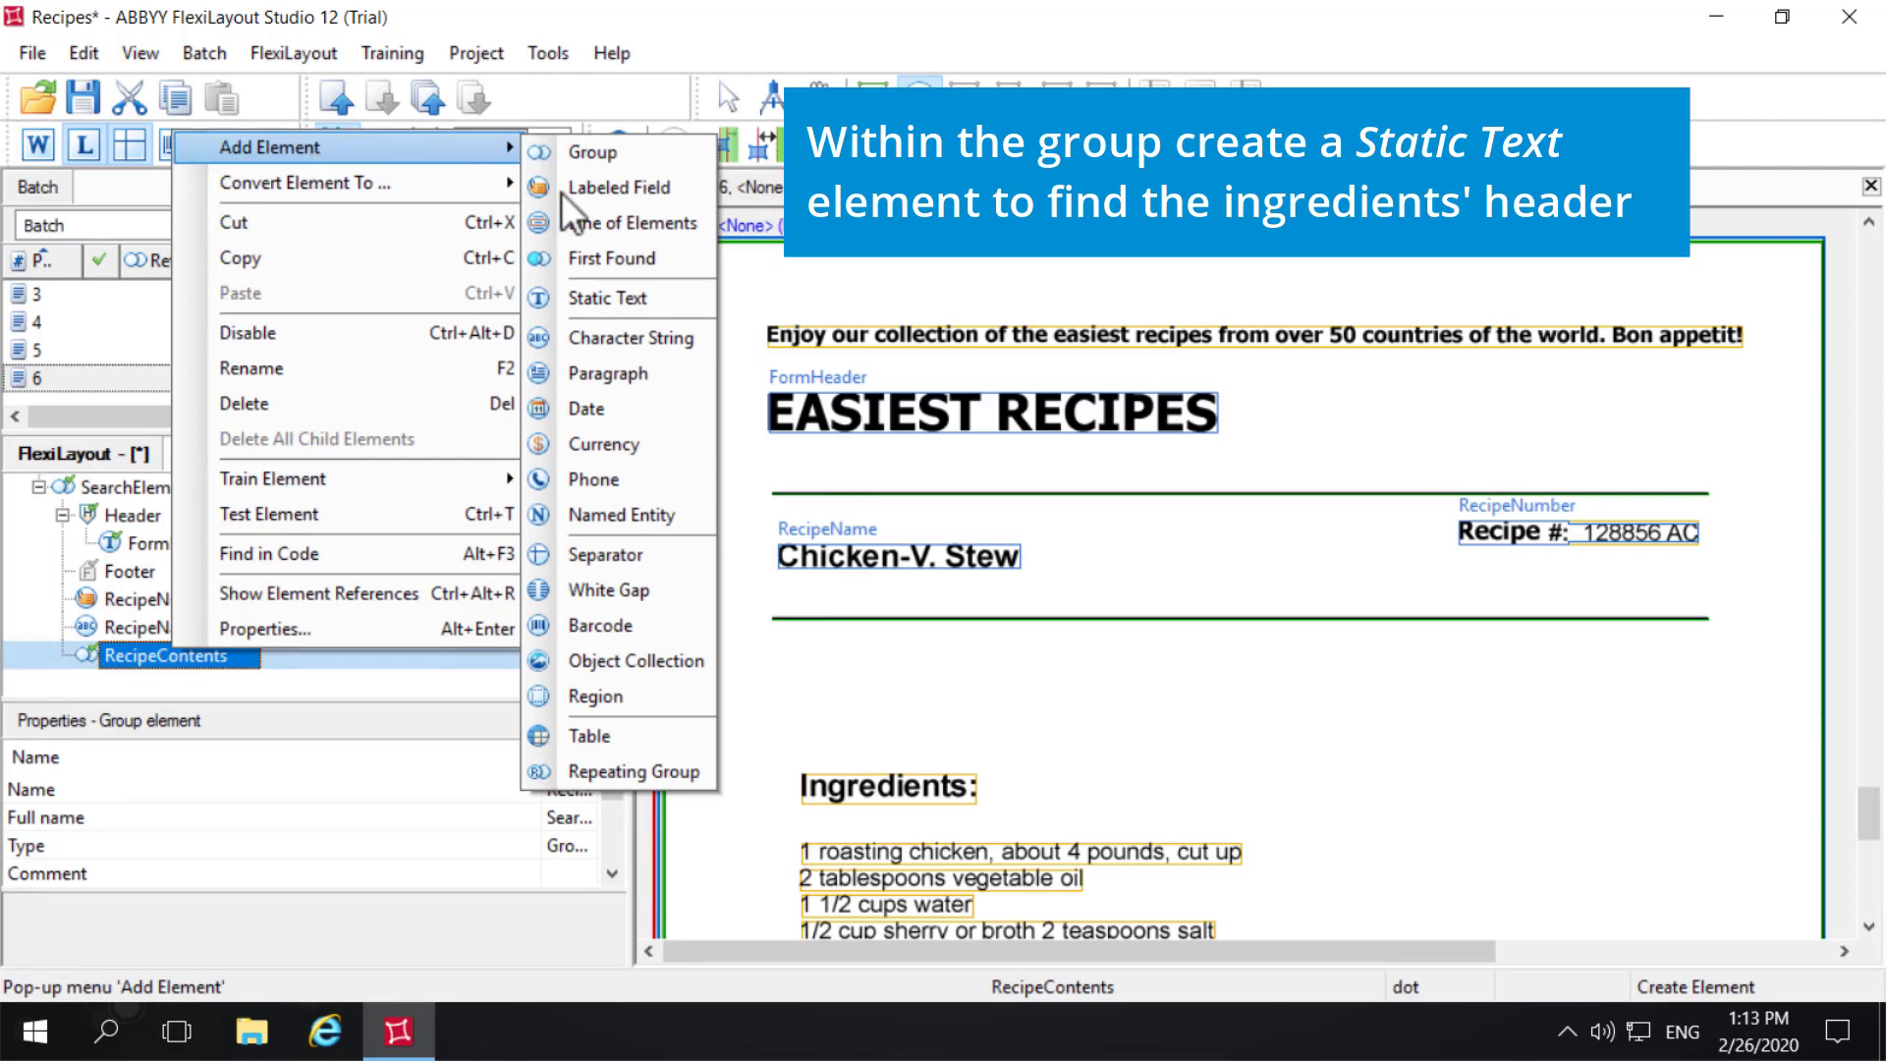
click(635, 296)
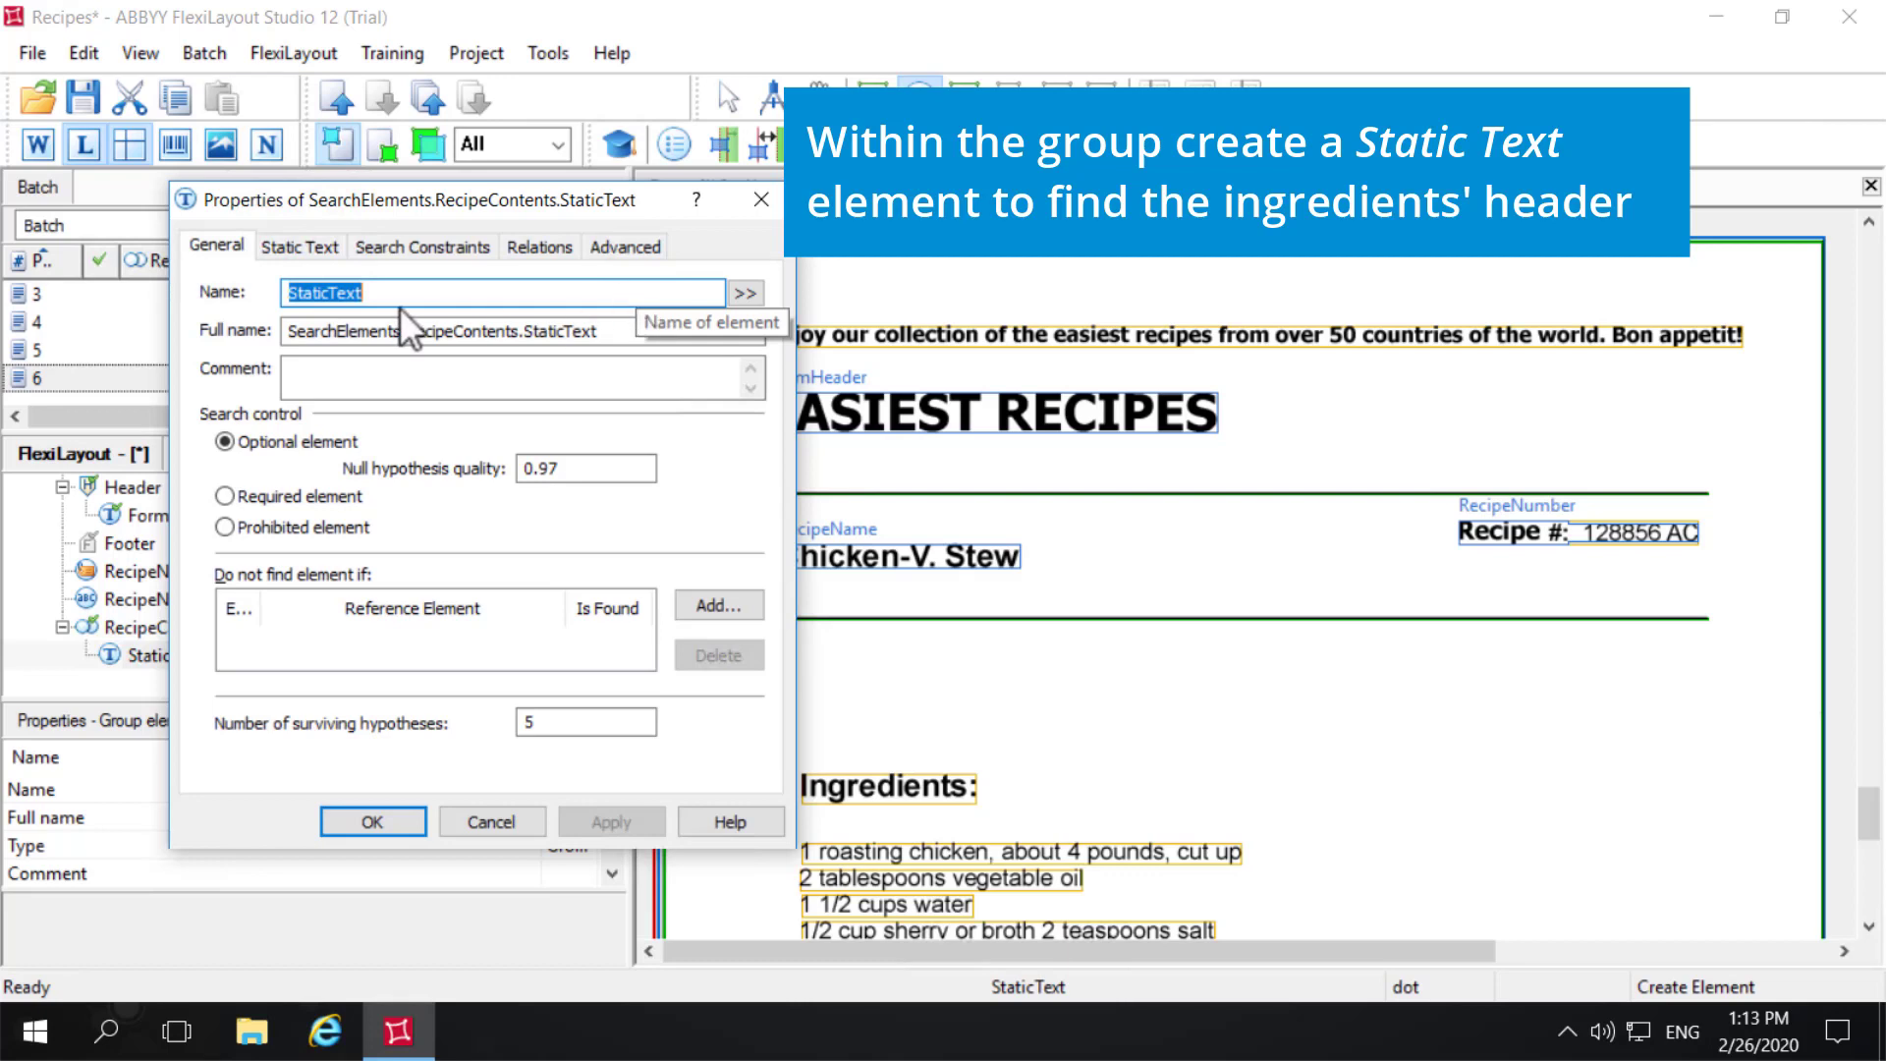
text(IngredientsHeader)
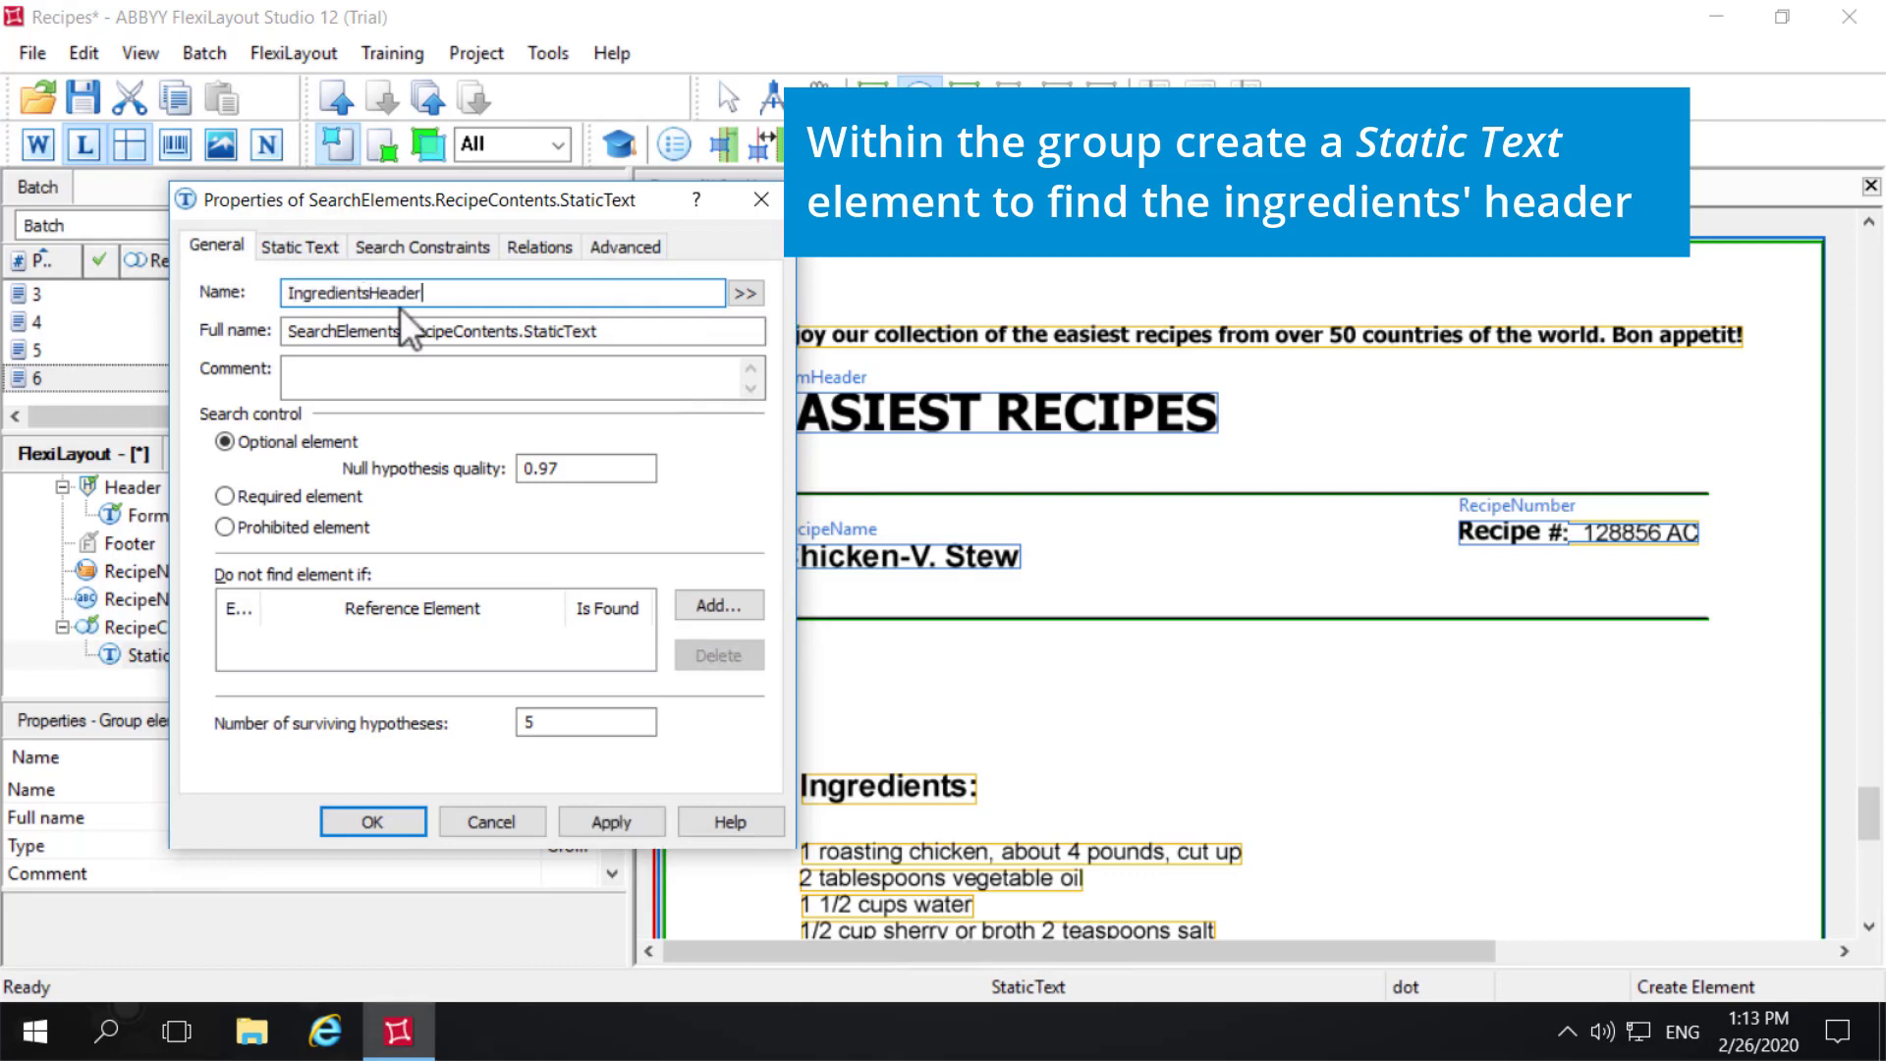
- Set the static text element's search text to "Ingredients:", copied from the heading on the page image, and apply the properties
click(303, 246)
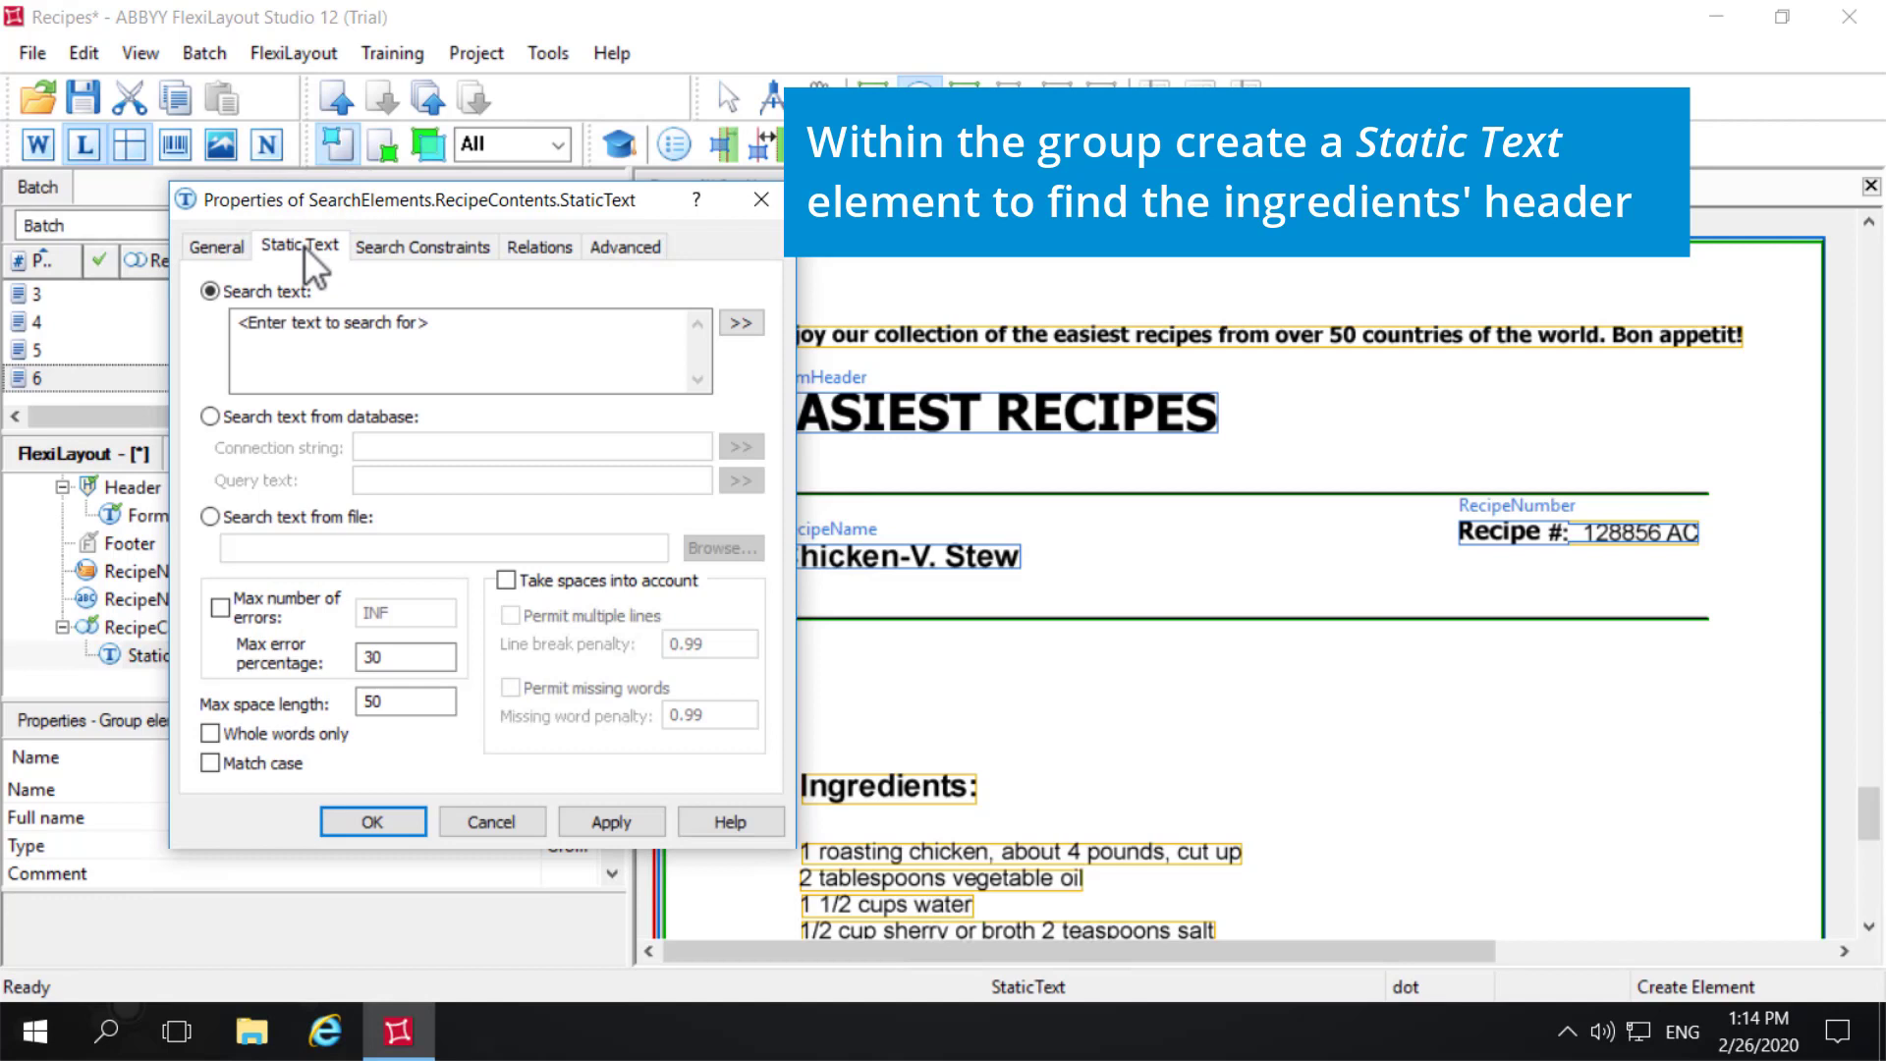
click(436, 321)
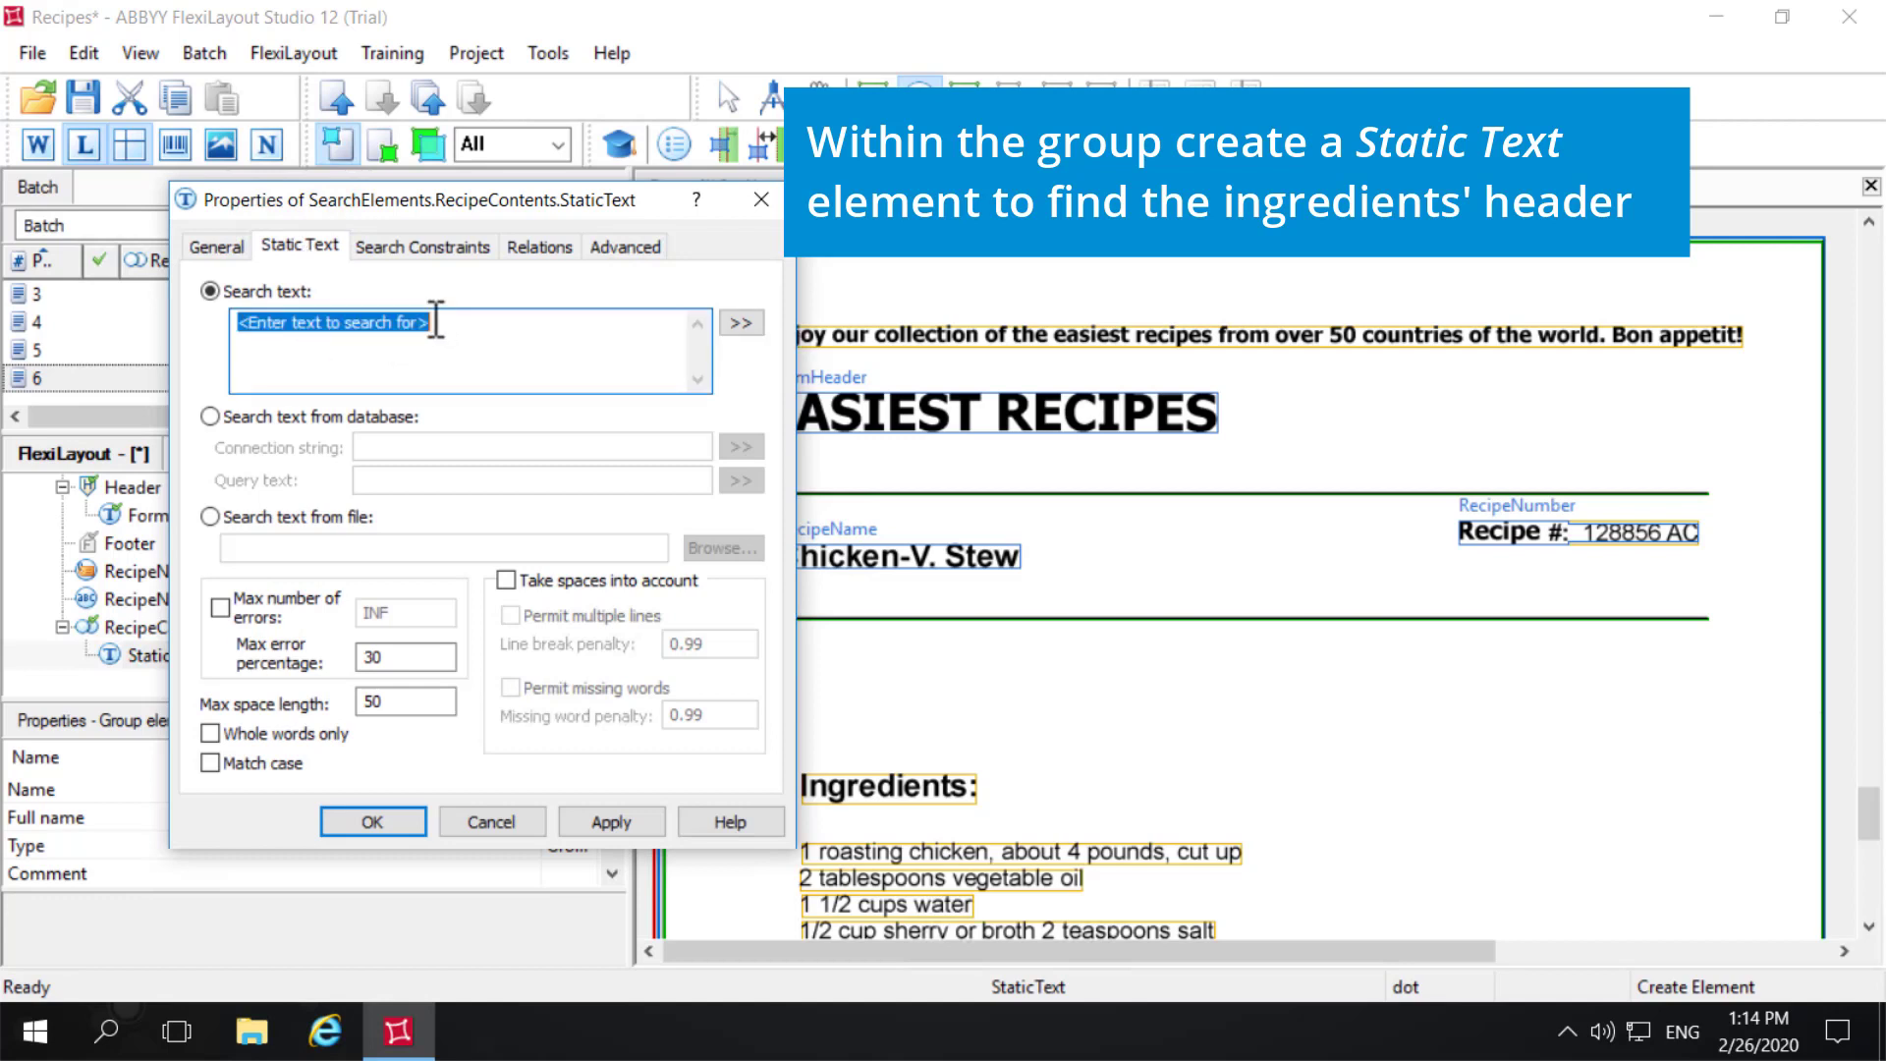
key(BackSpace)
click(919, 784)
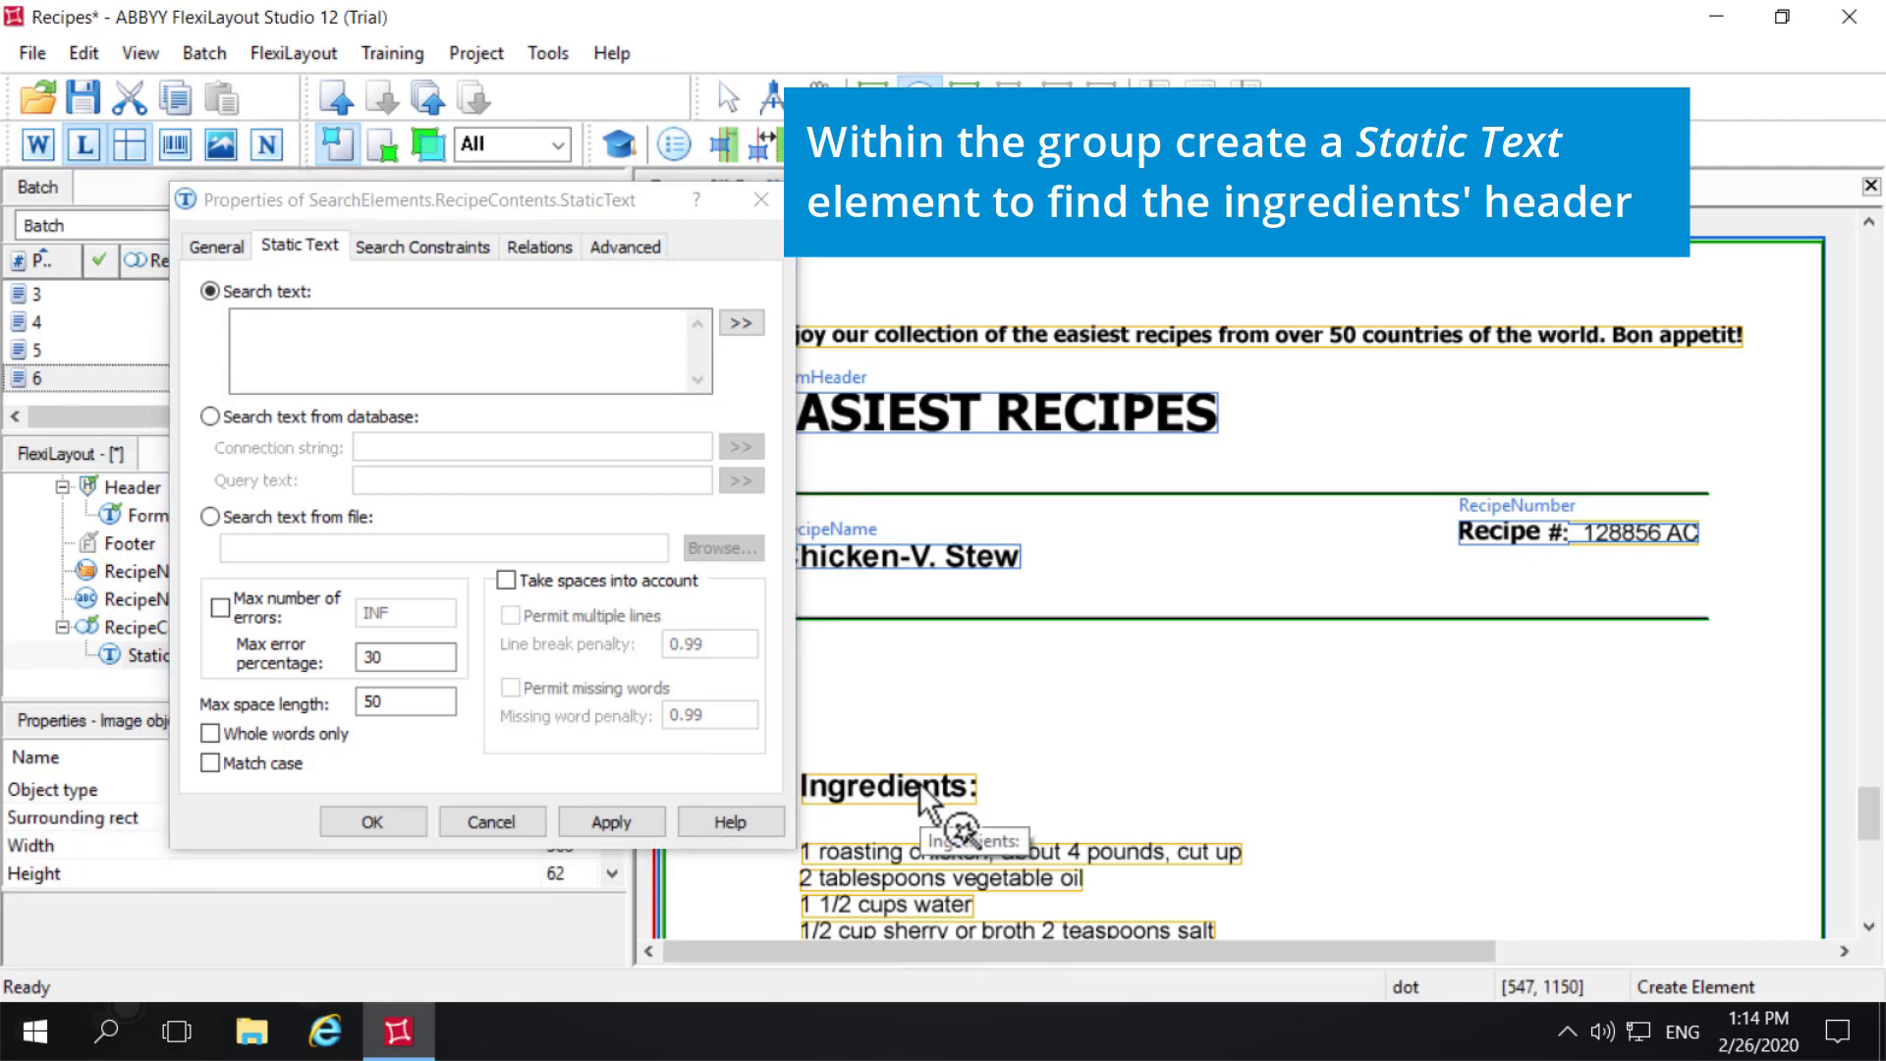
right_click(919, 781)
click(1019, 806)
click(383, 332)
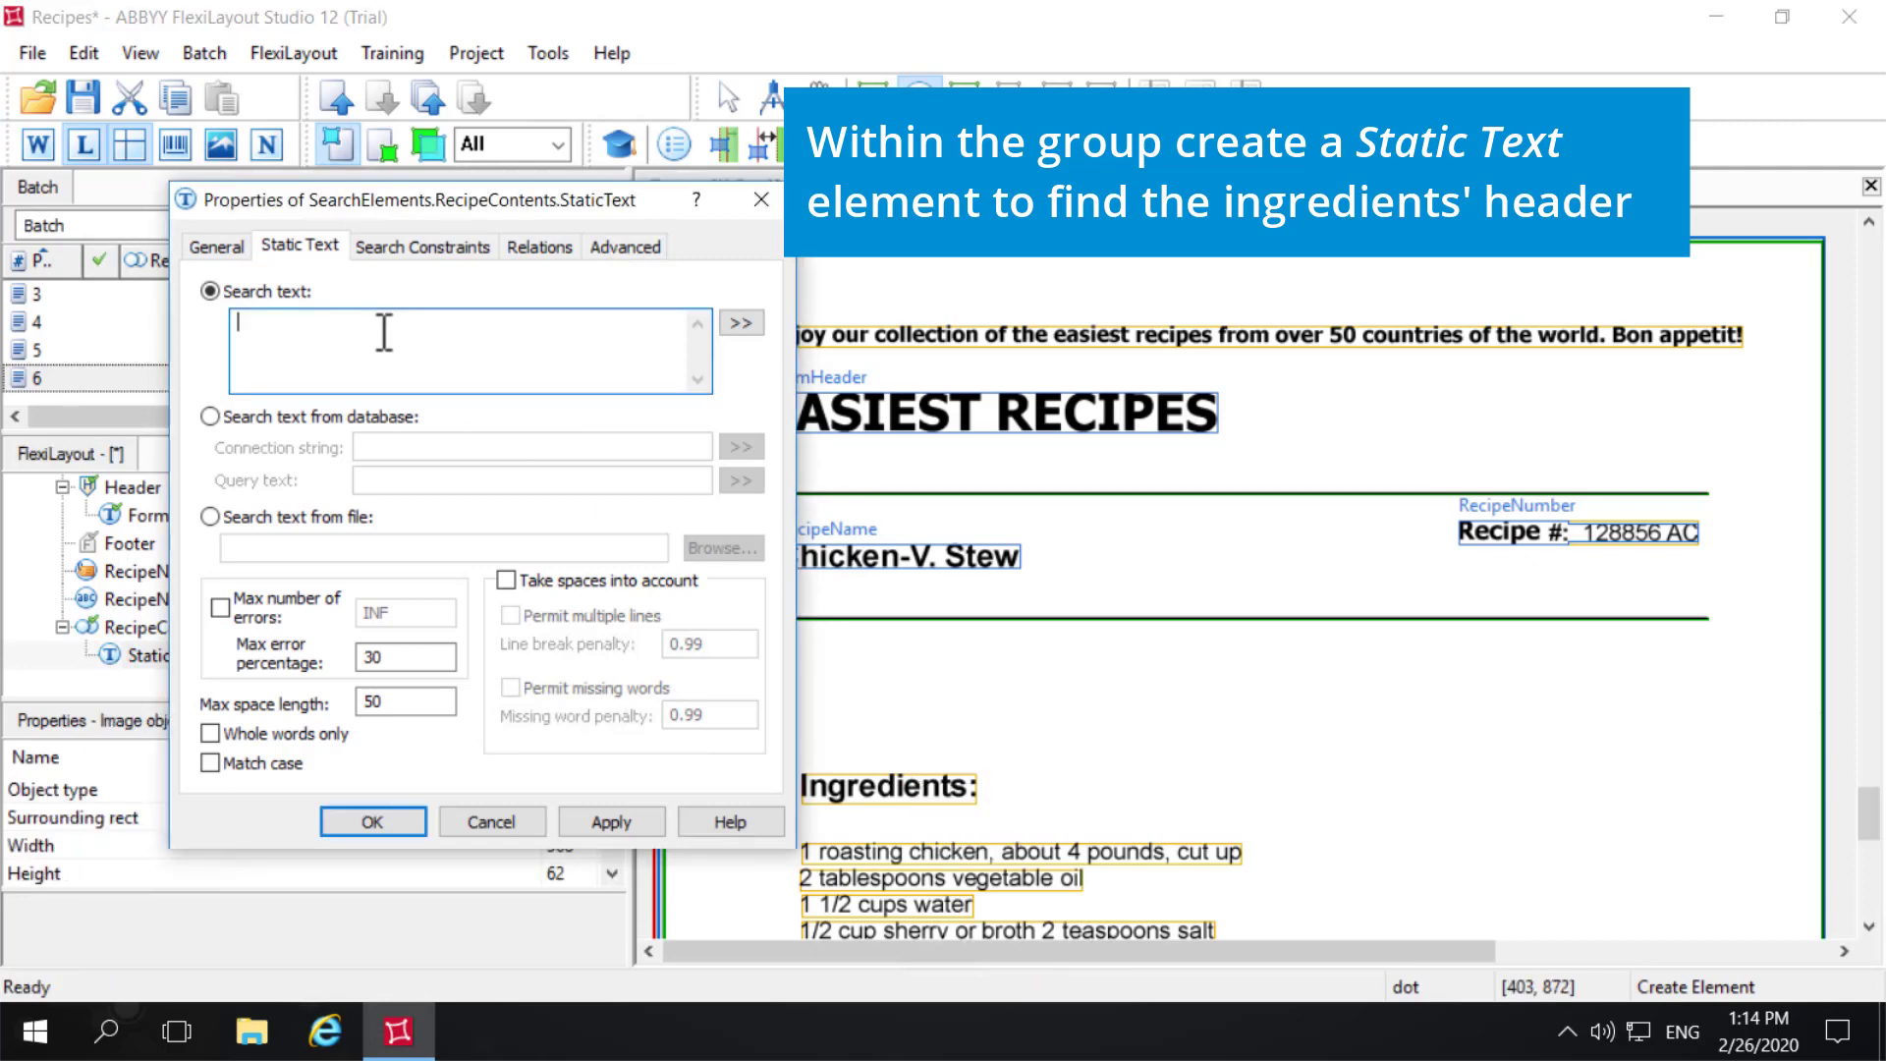
text(Ingredients:)
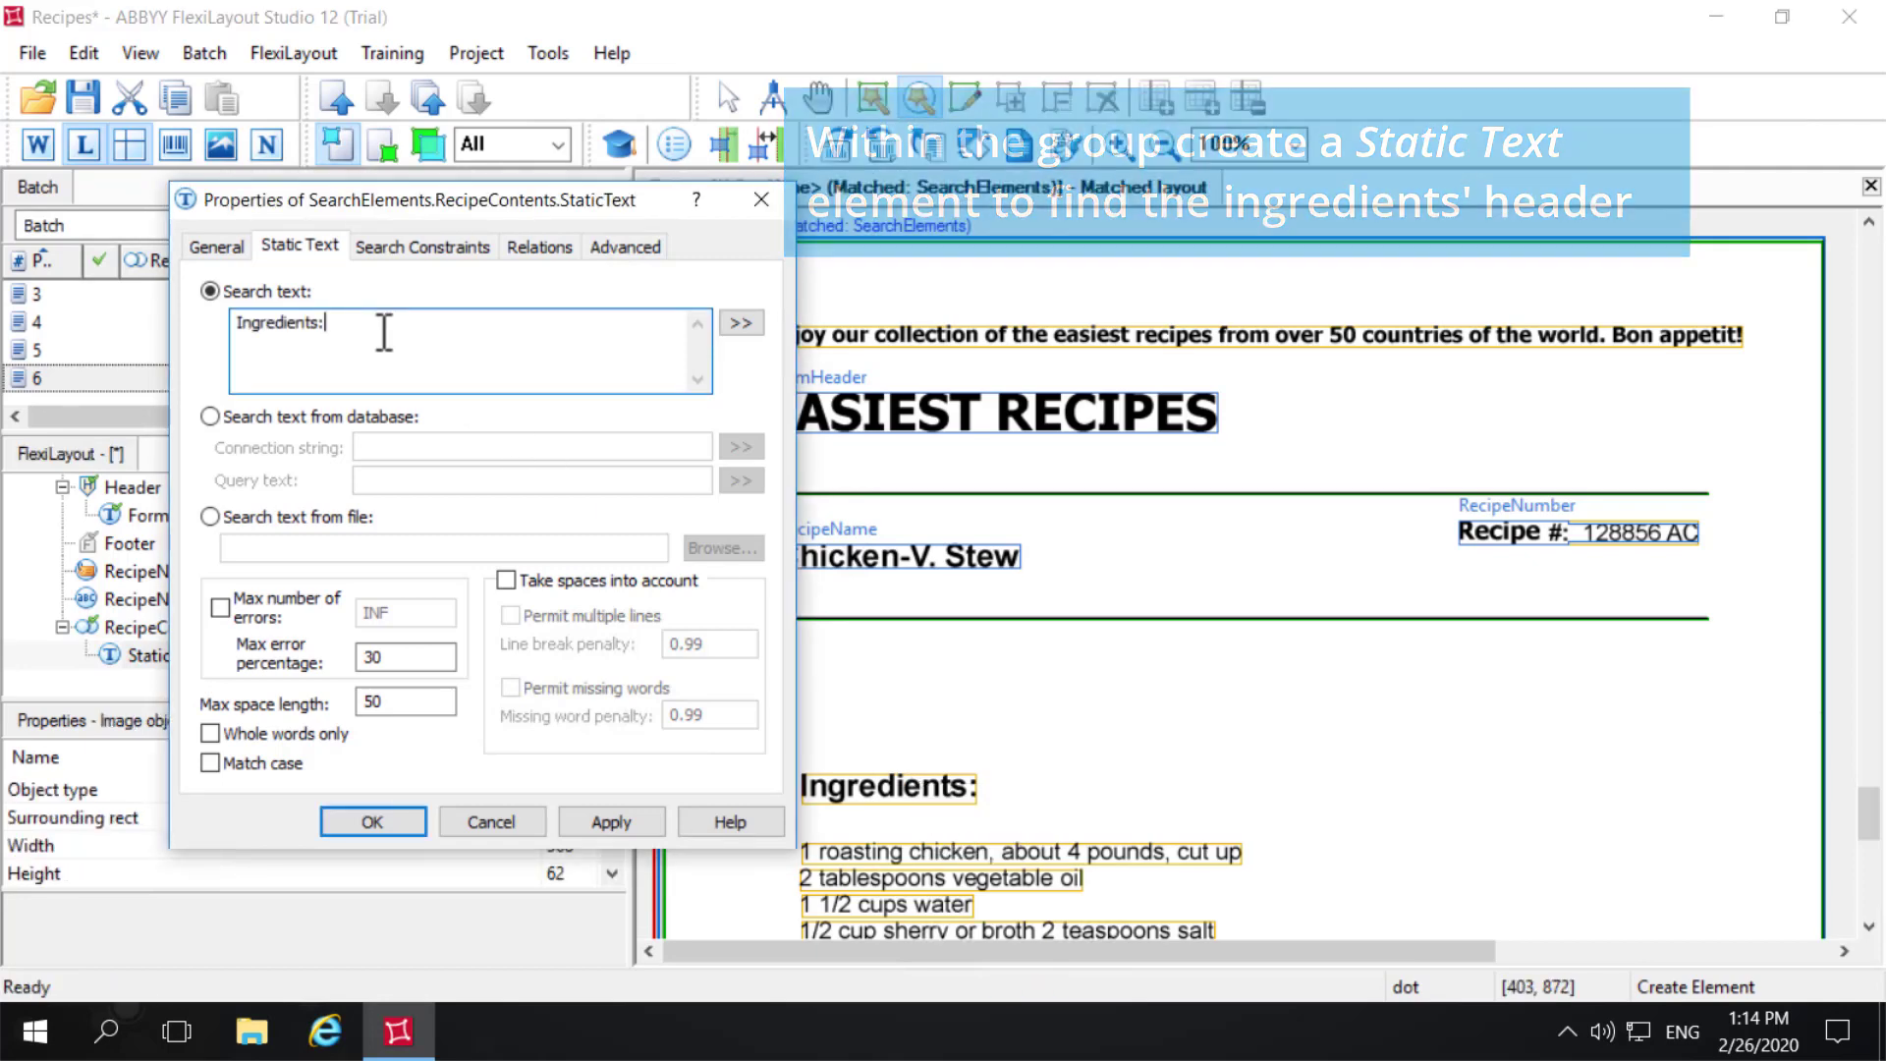
click(609, 825)
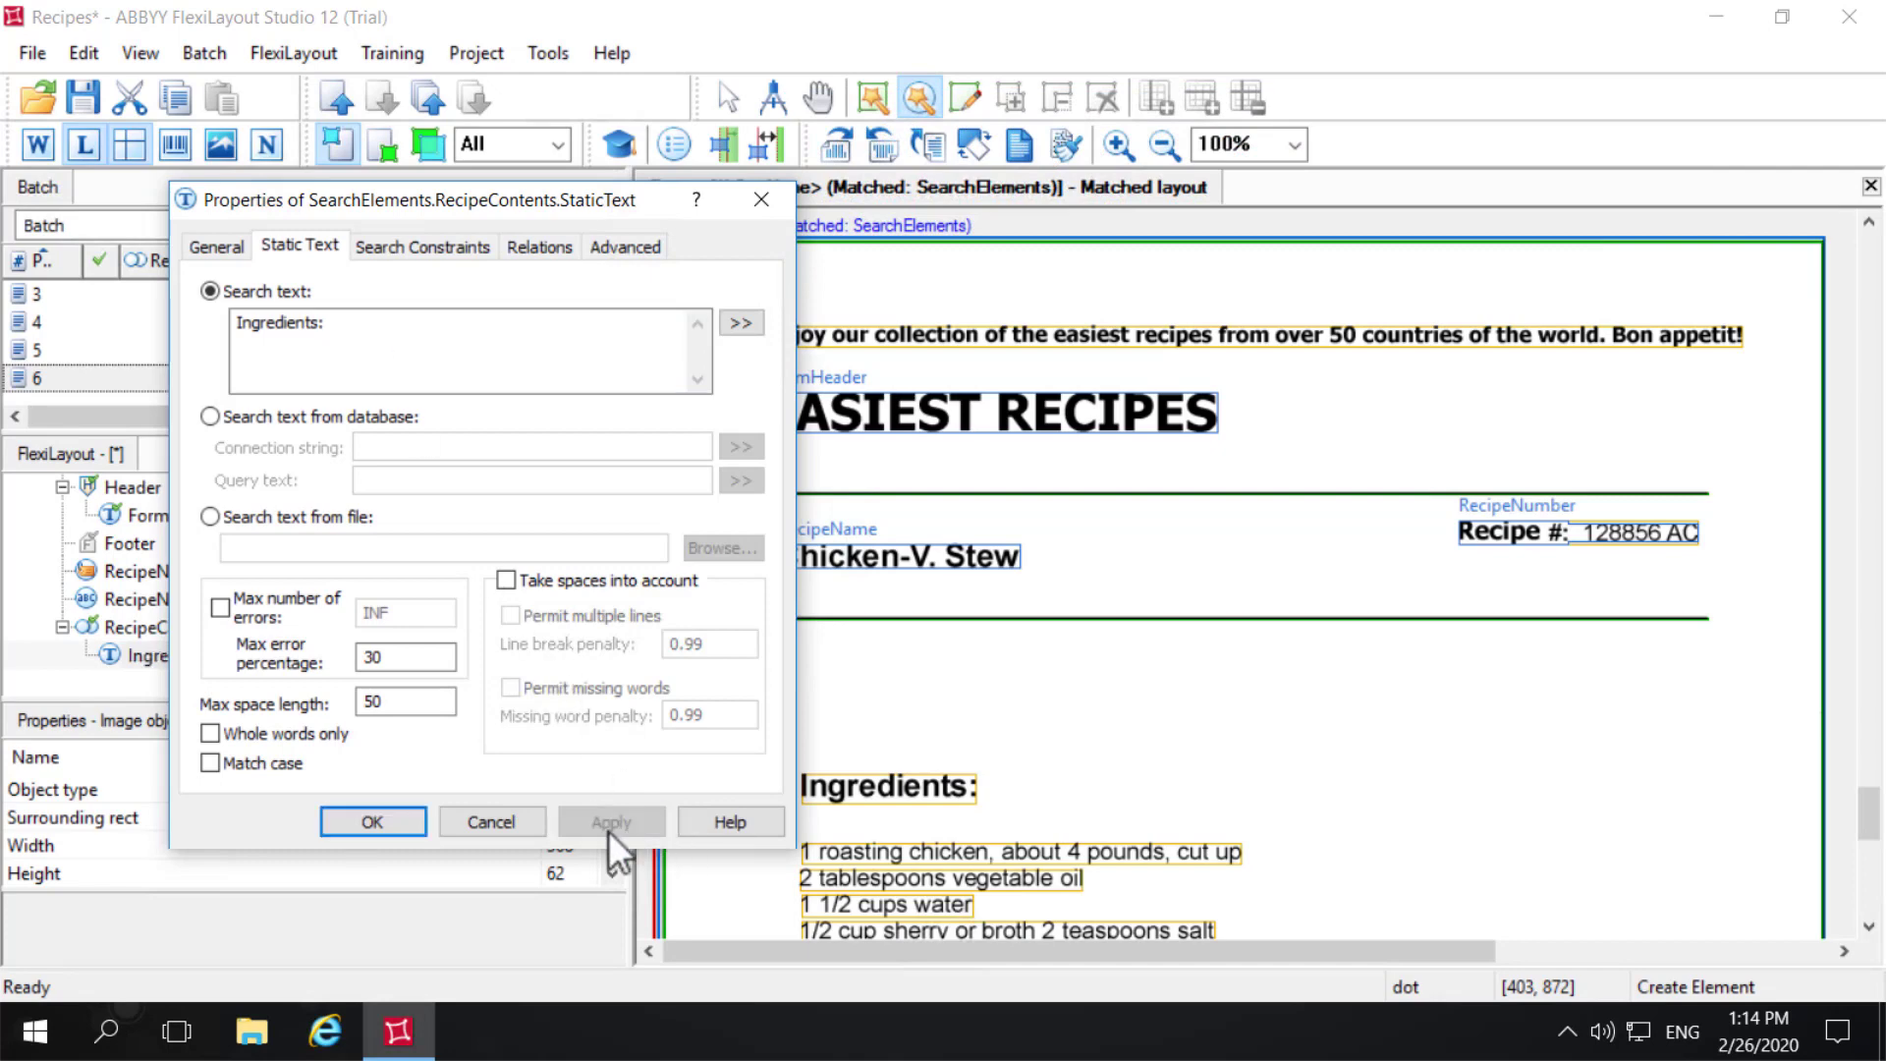
click(409, 825)
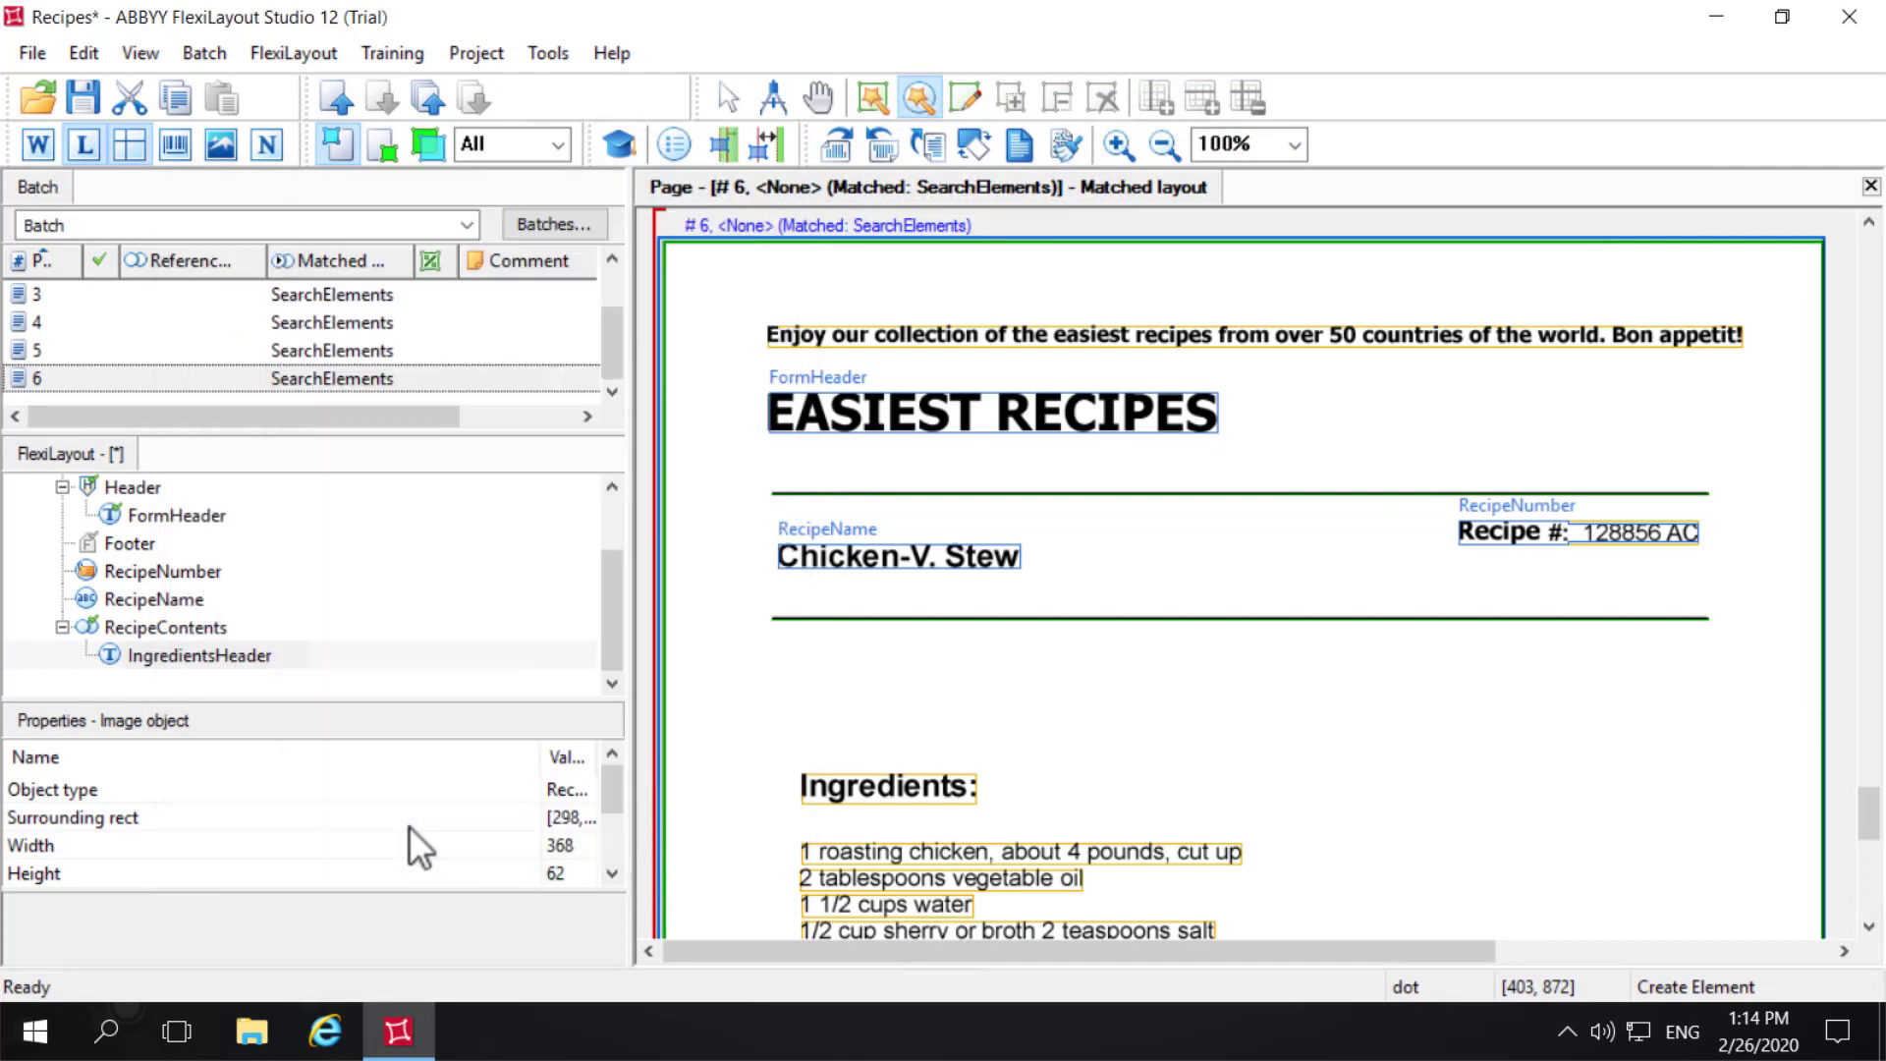
- Match pages 6 and 5 individually and inspect the RecipeContents hypothesis on each to test IngredientsHeader
right_click(57, 375)
click(143, 226)
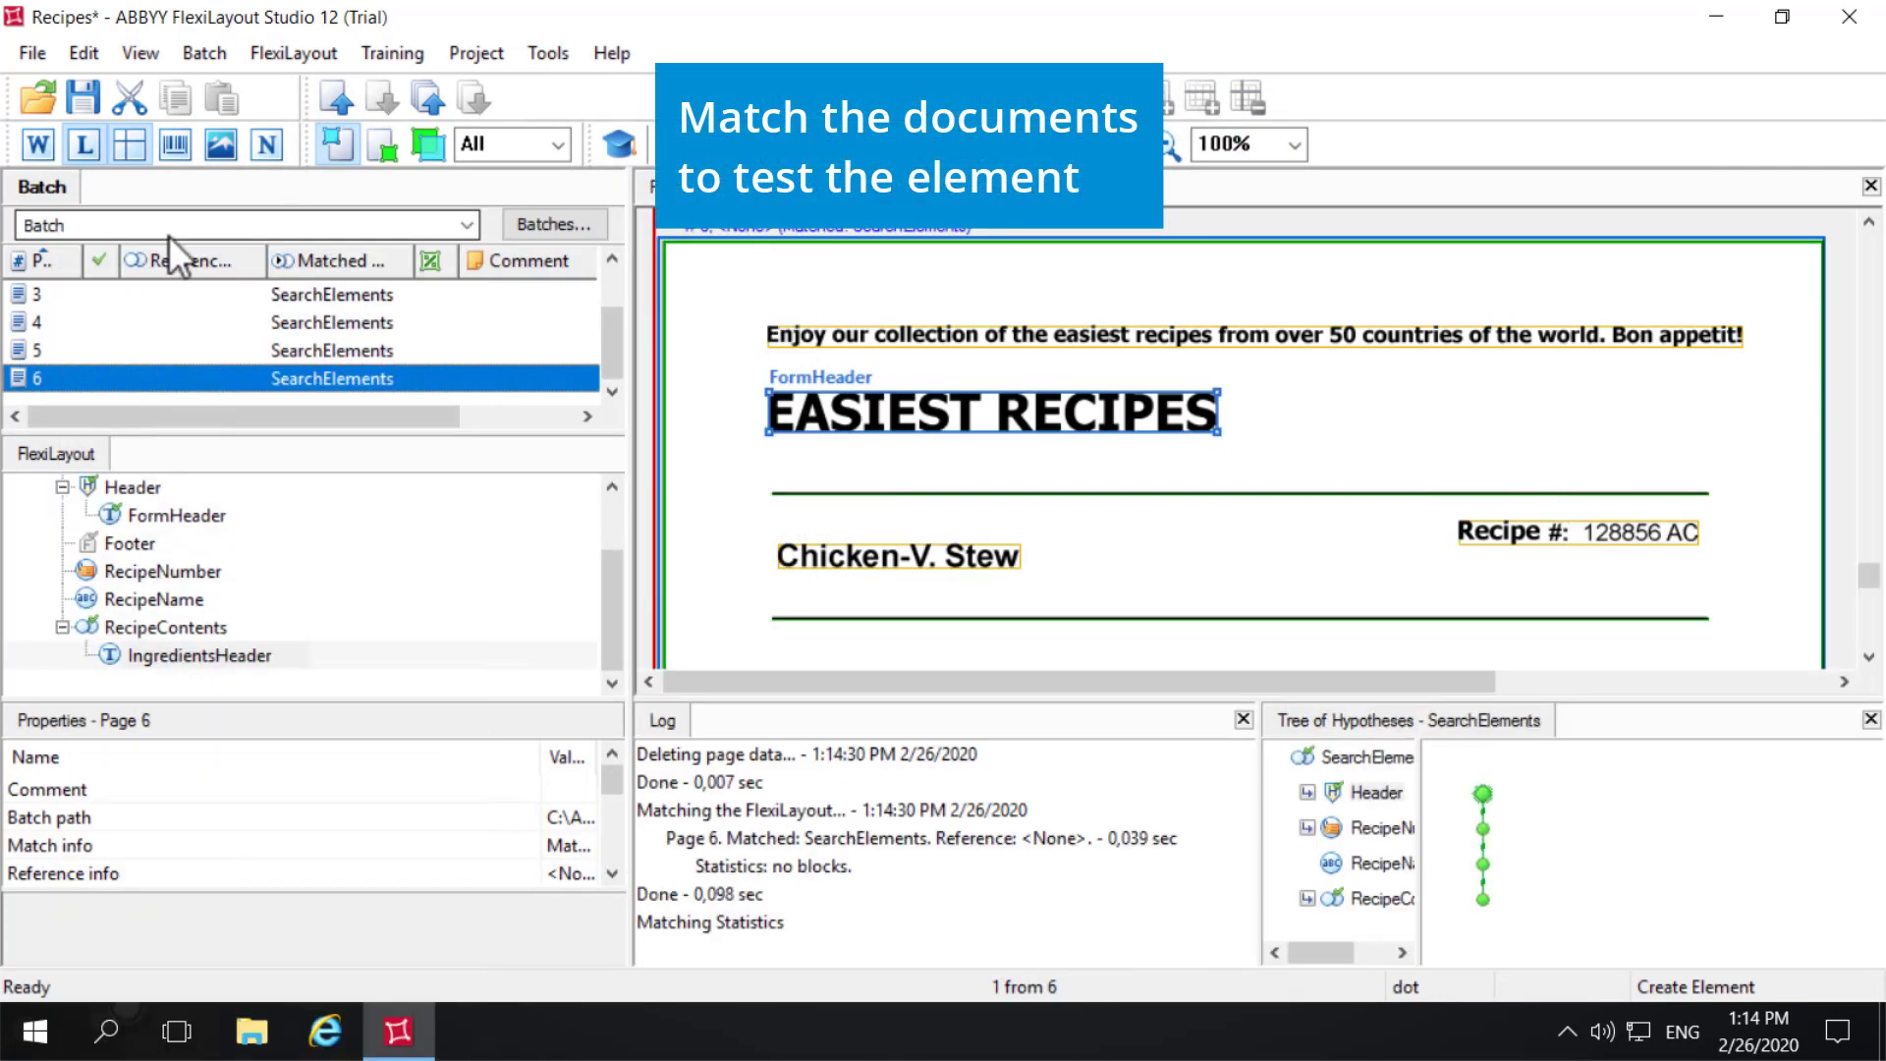
click(1353, 896)
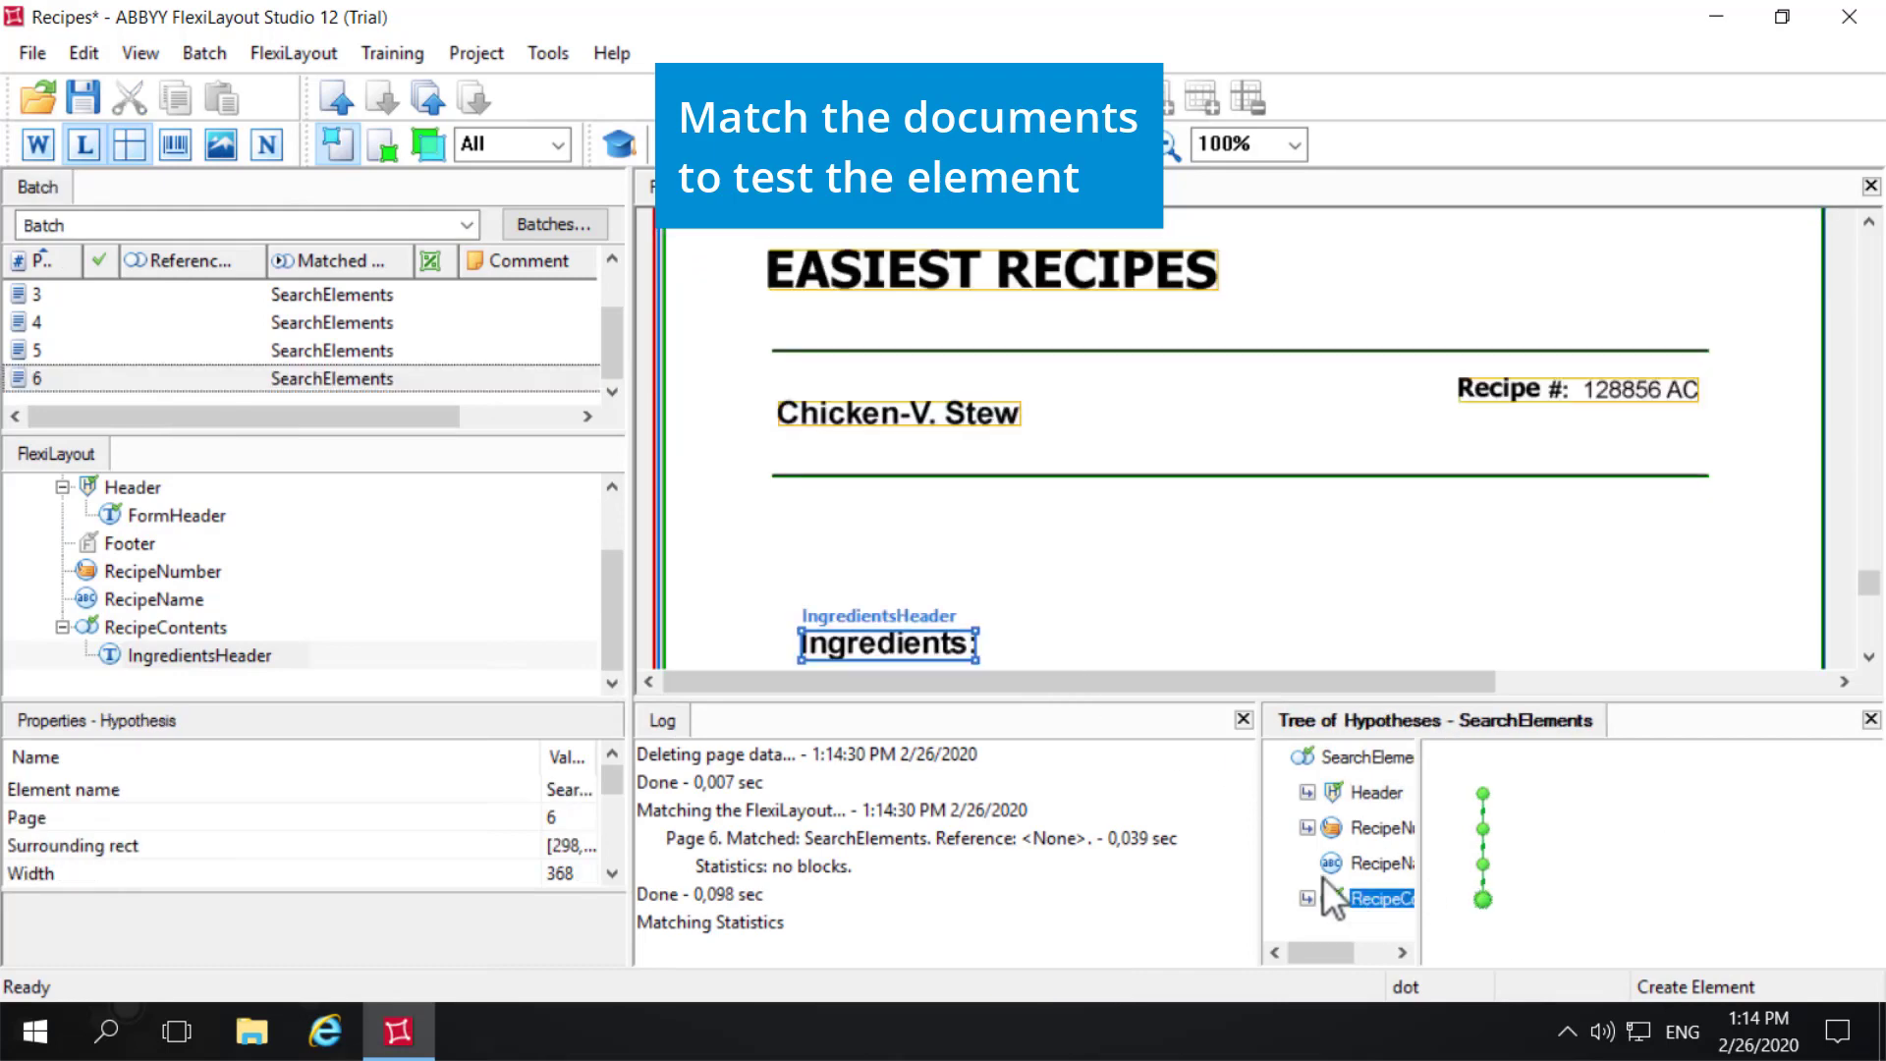
click(88, 350)
right_click(126, 350)
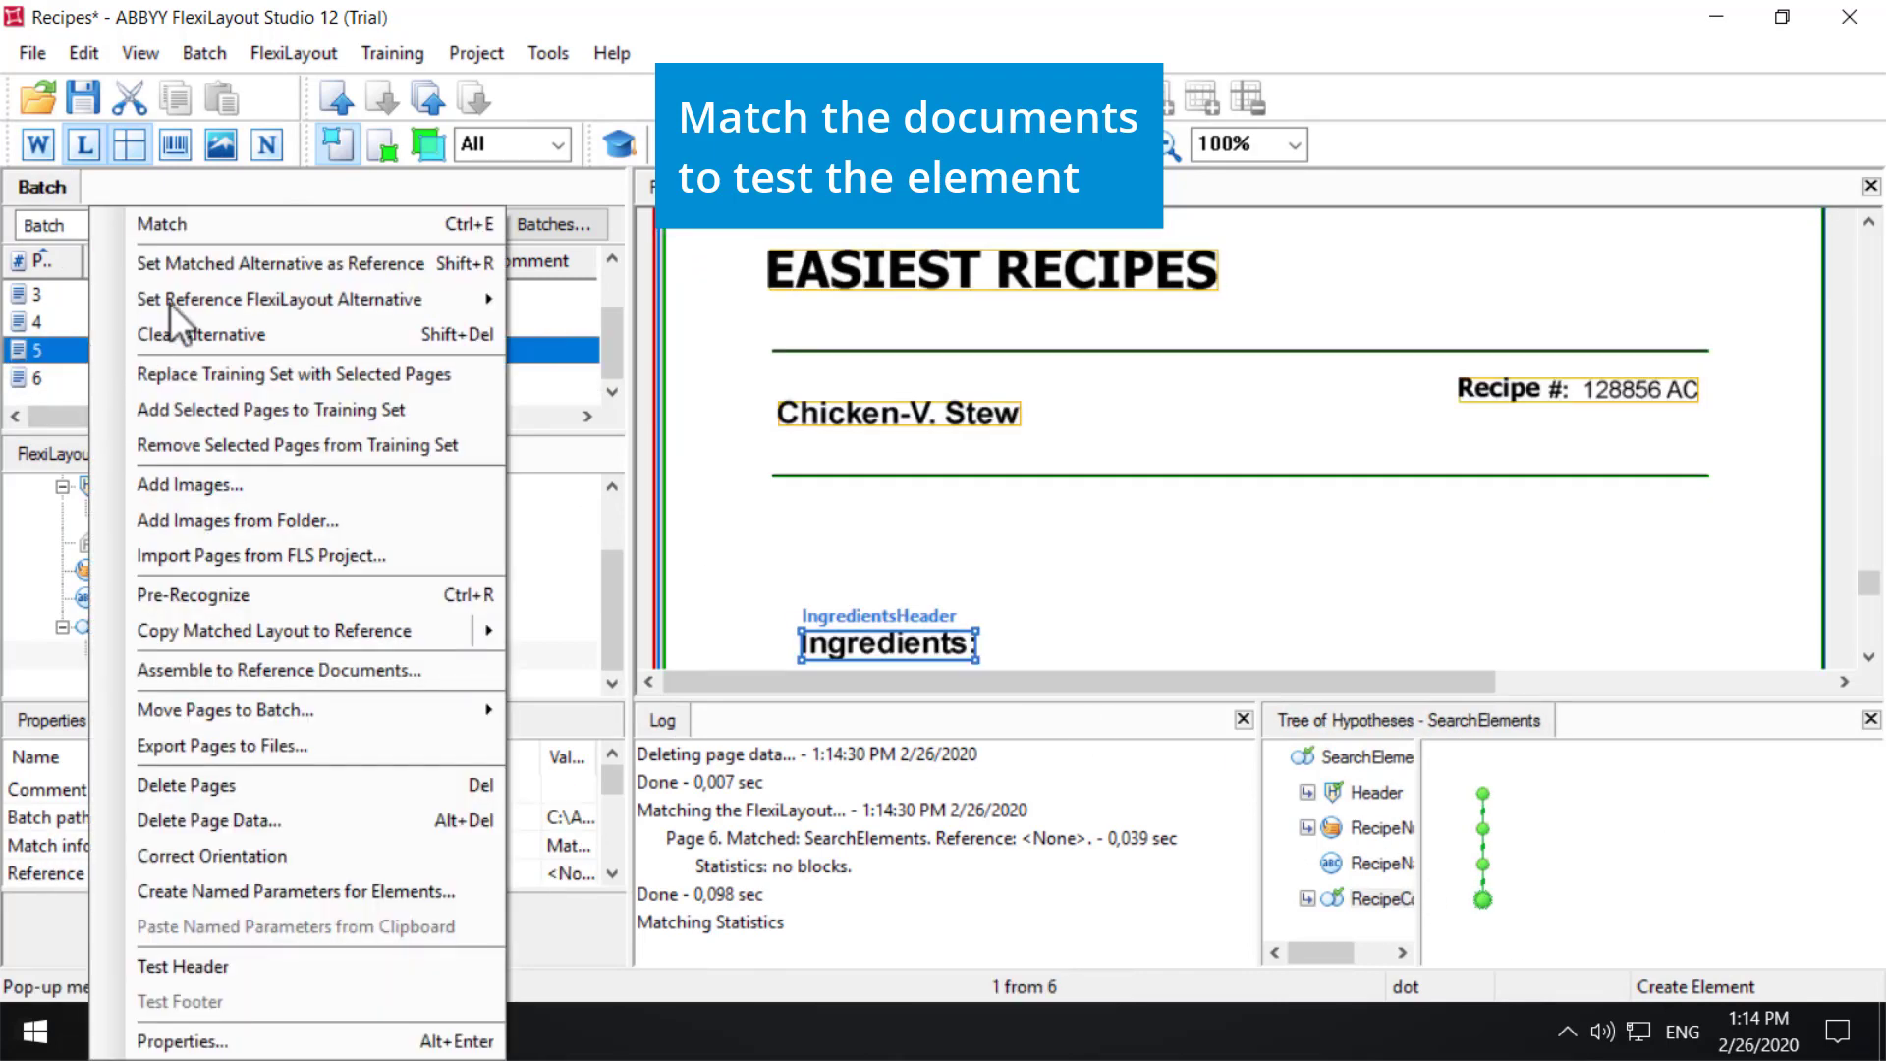
click(220, 220)
click(1369, 902)
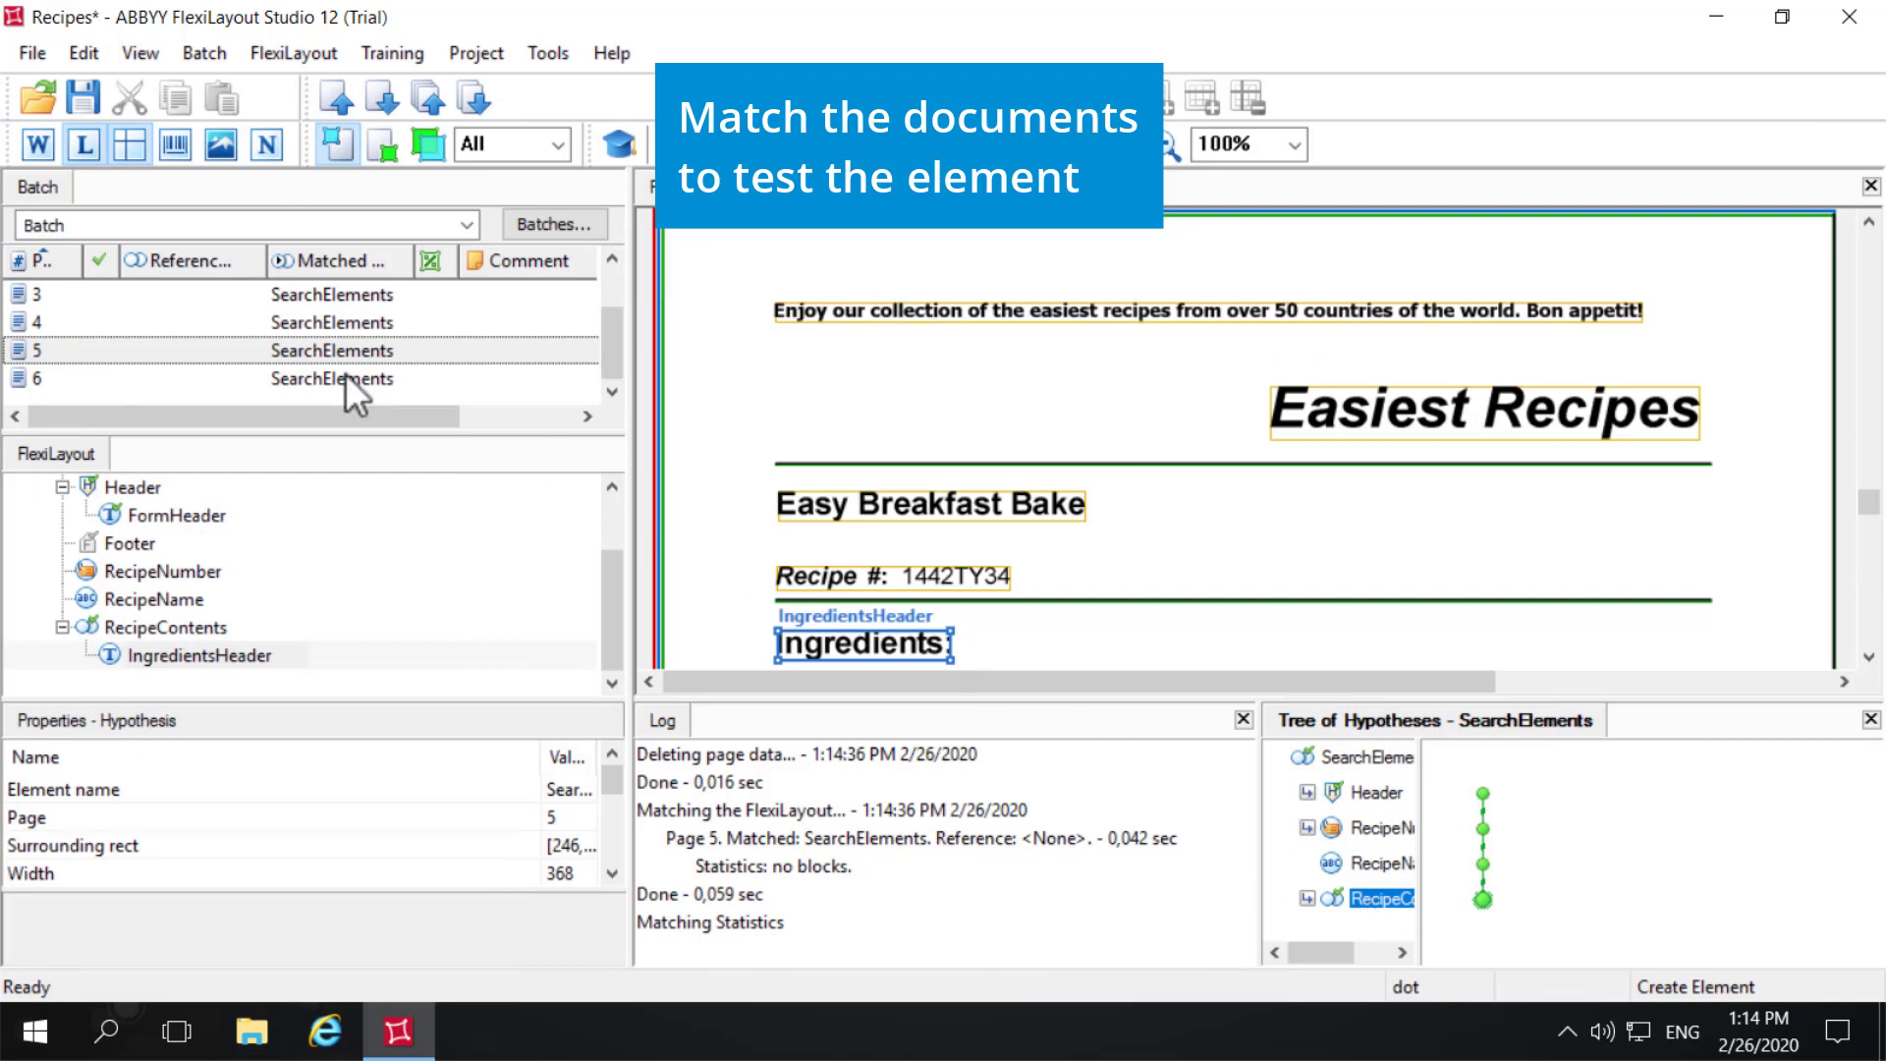
- Match pages 4 and 3 individually and check where the RecipeContents hypothesis places IngredientsHeader
click(86, 322)
right_click(86, 323)
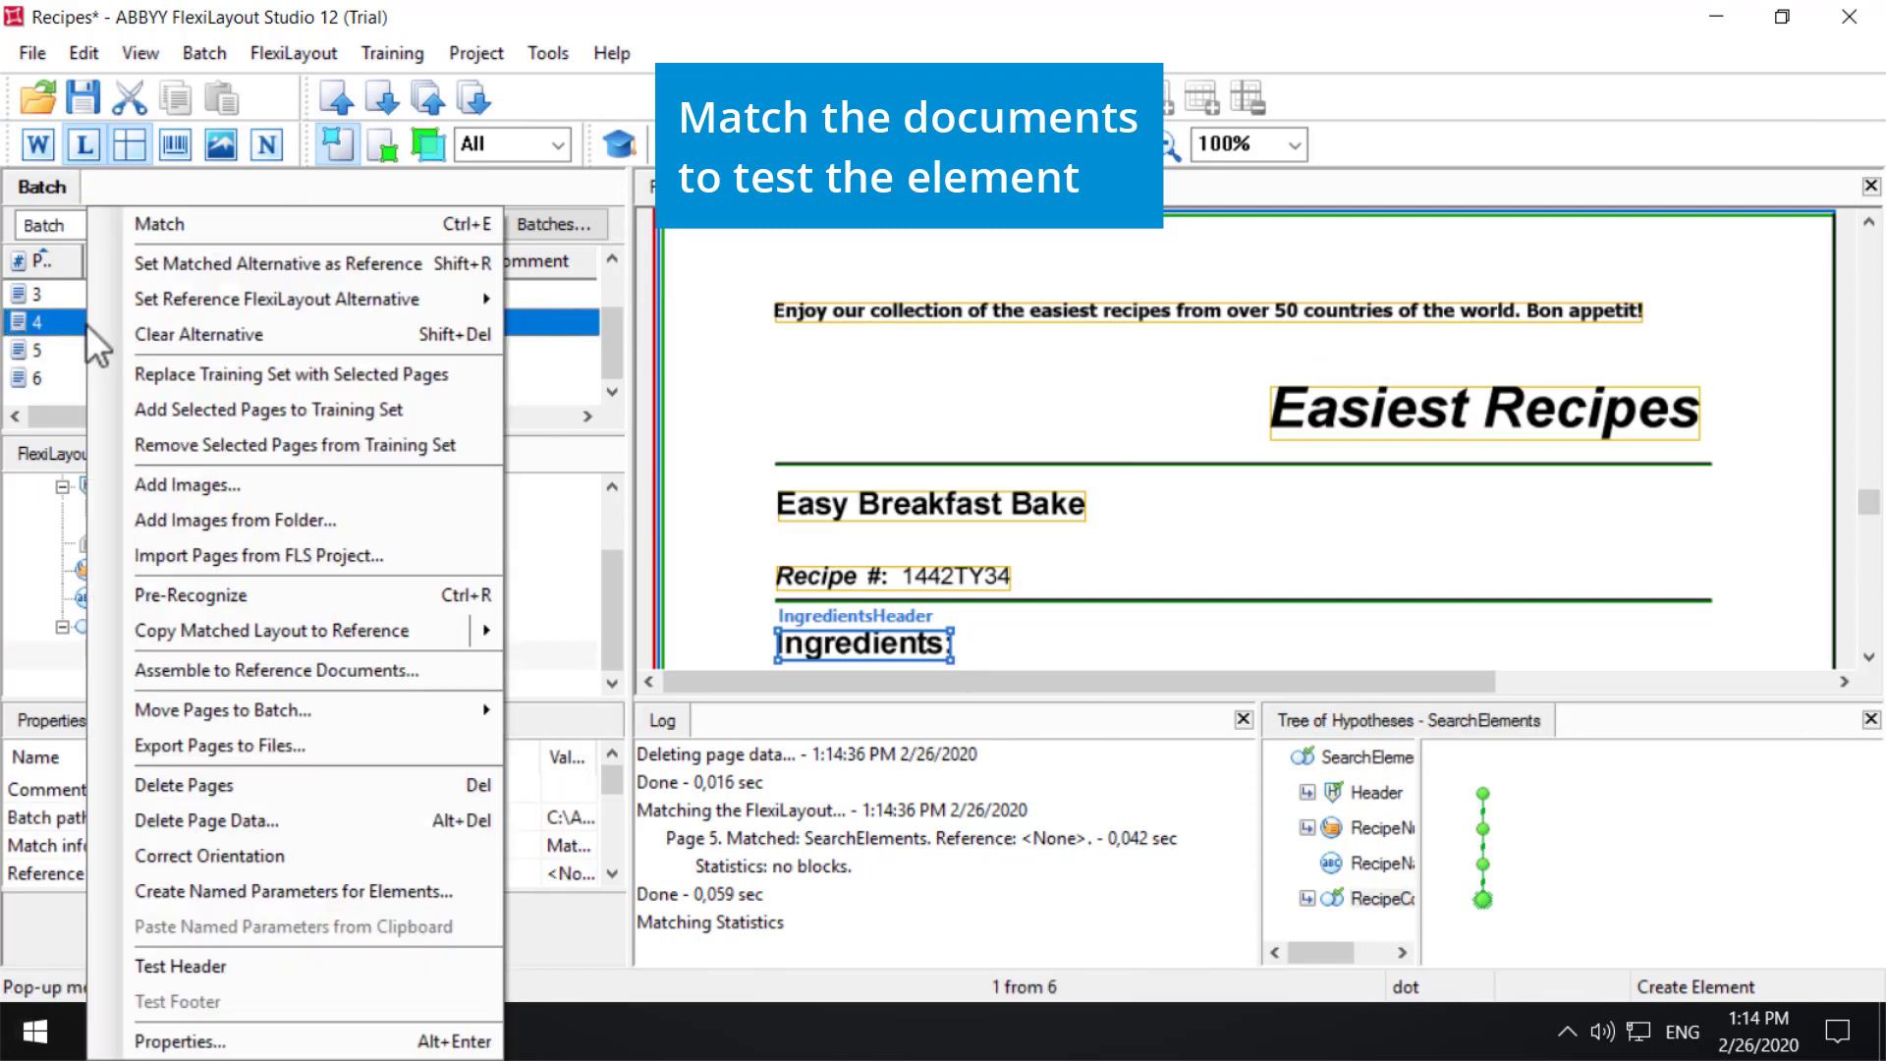
click(178, 226)
click(1360, 898)
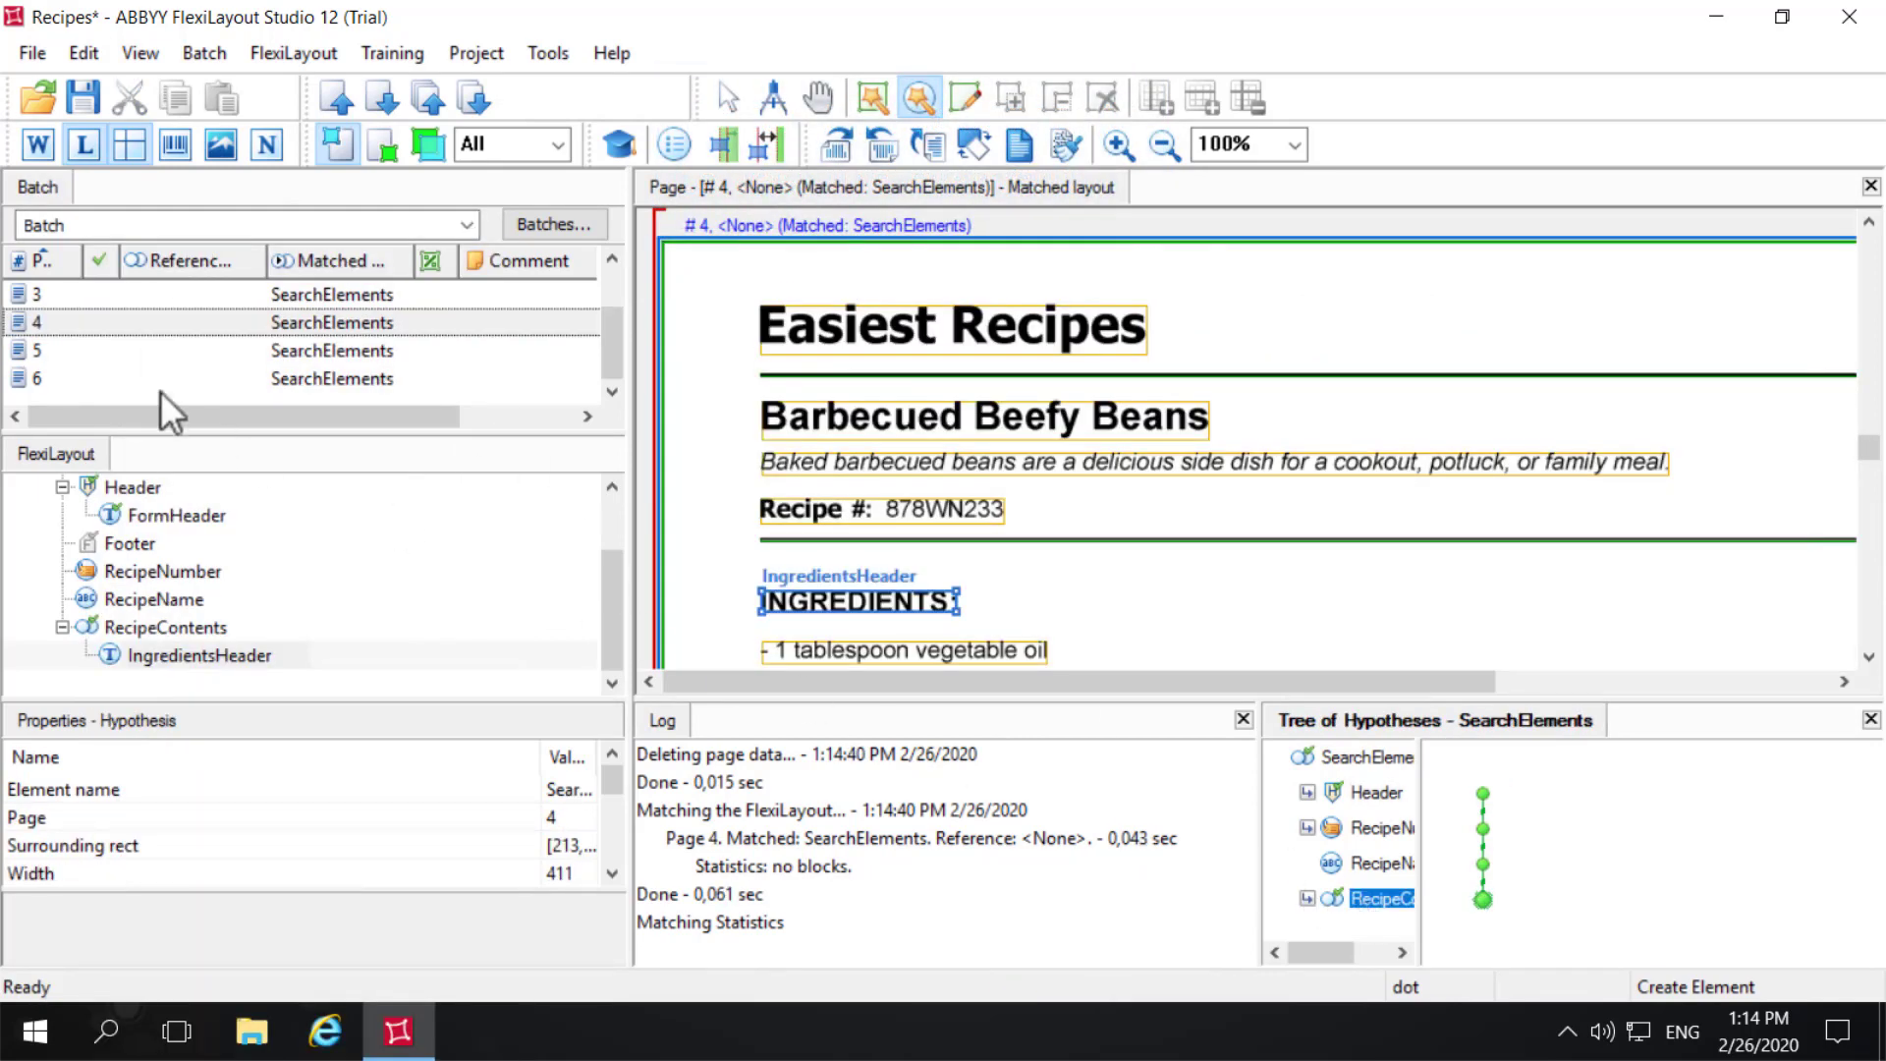
click(65, 302)
right_click(65, 302)
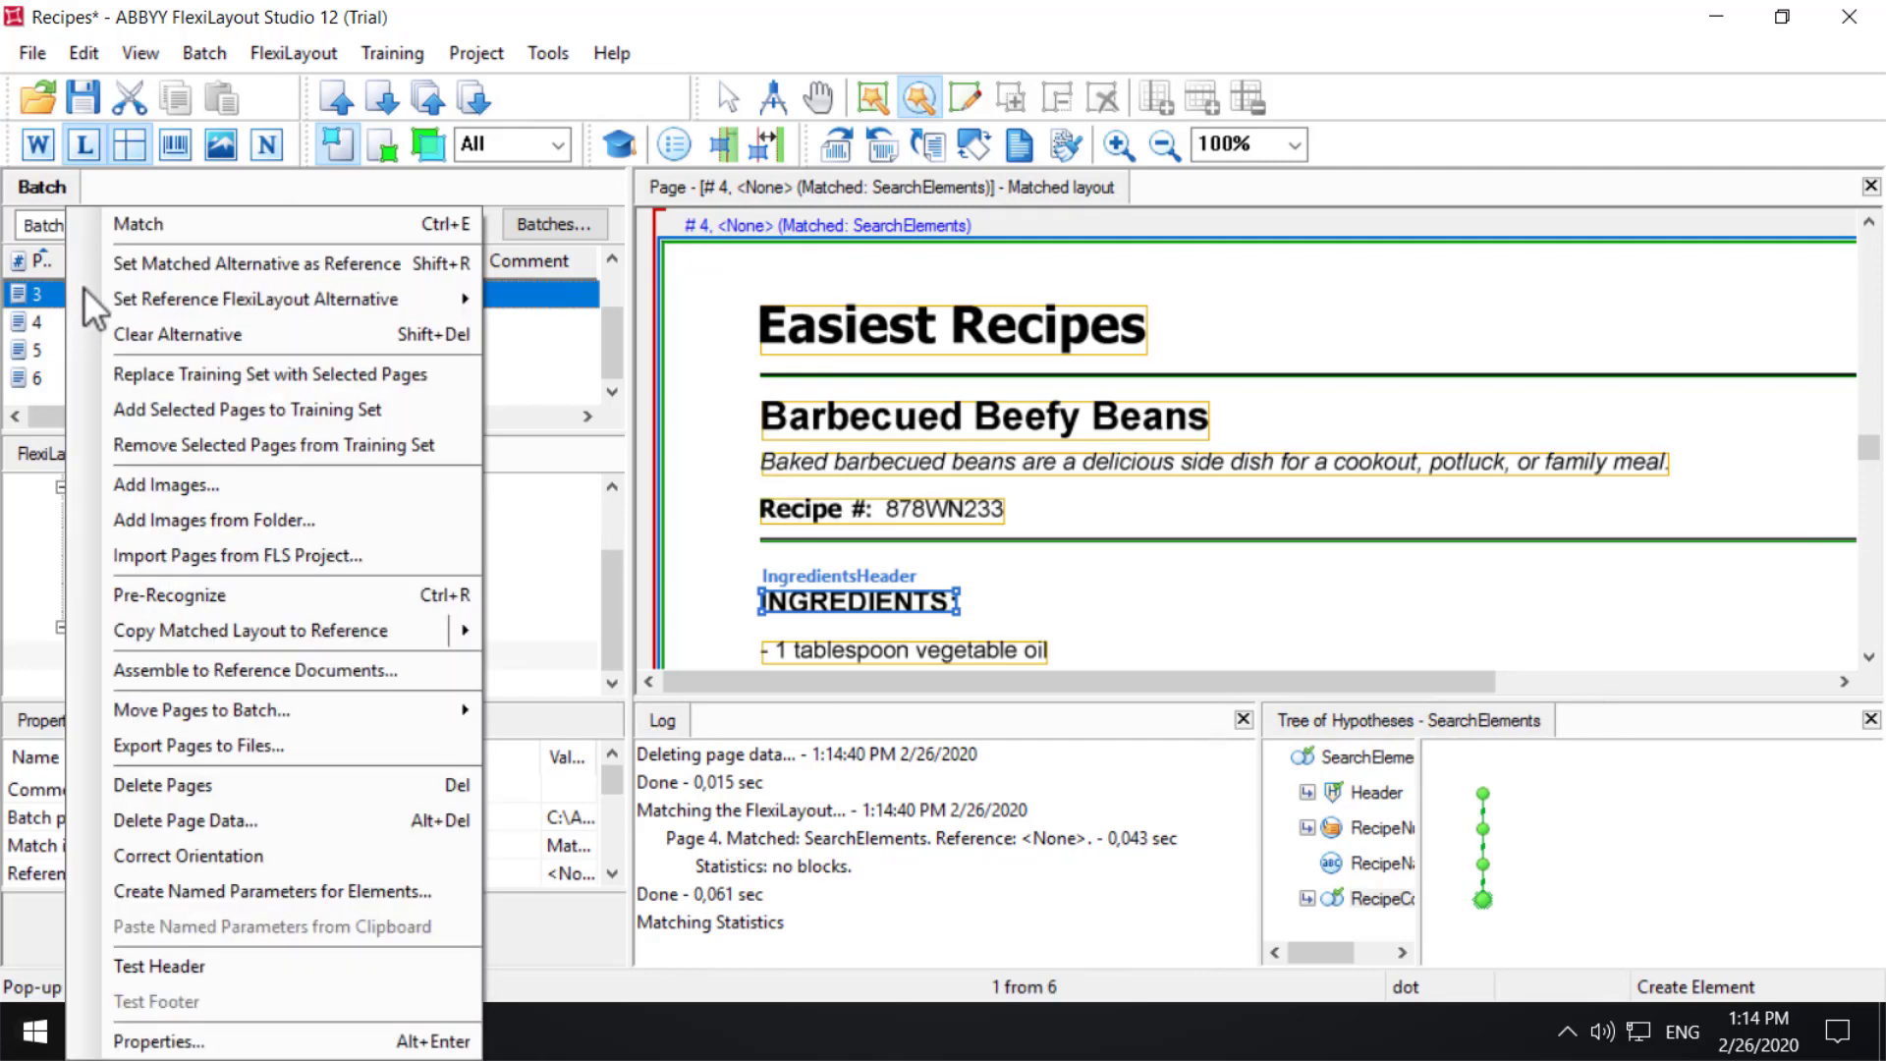
click(135, 228)
click(1383, 910)
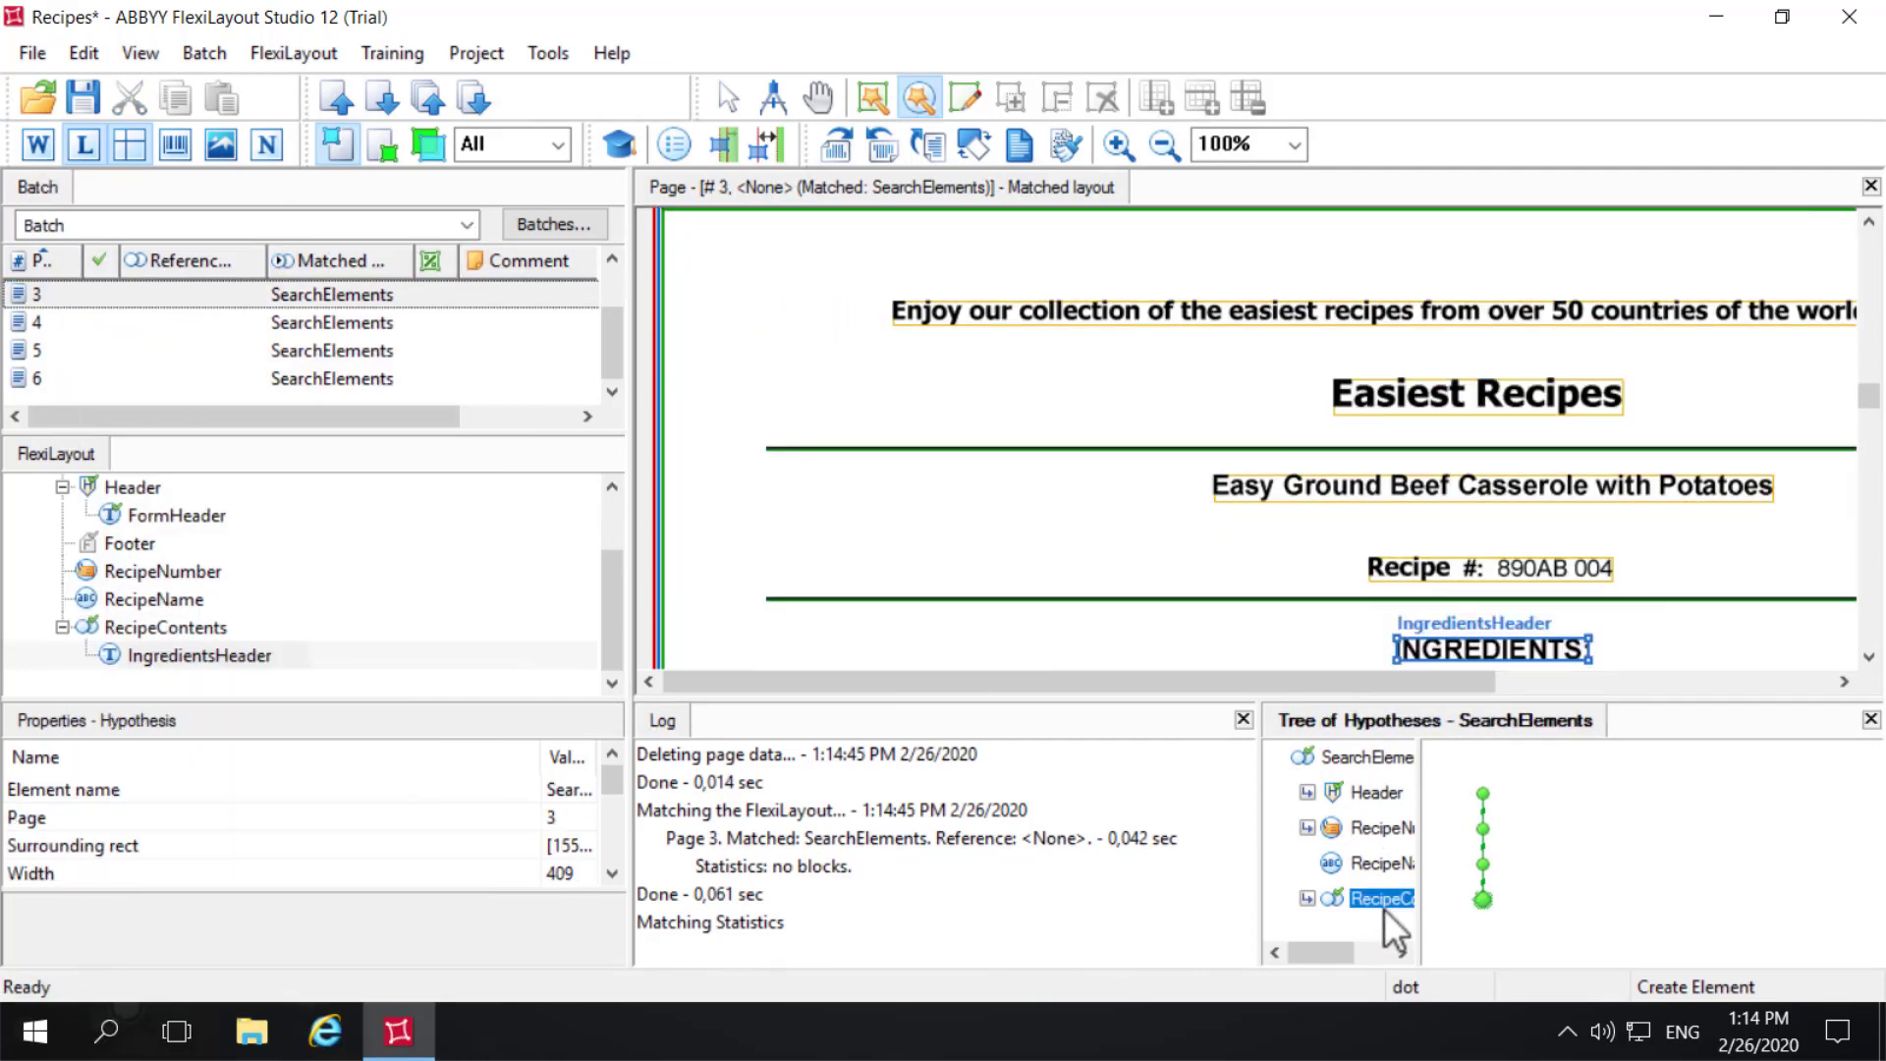
- Match pages 2 and 1 individually and inspect the RecipeContents hypothesis on each to test IngredientsHeader
scroll(68, 345, up, 1)
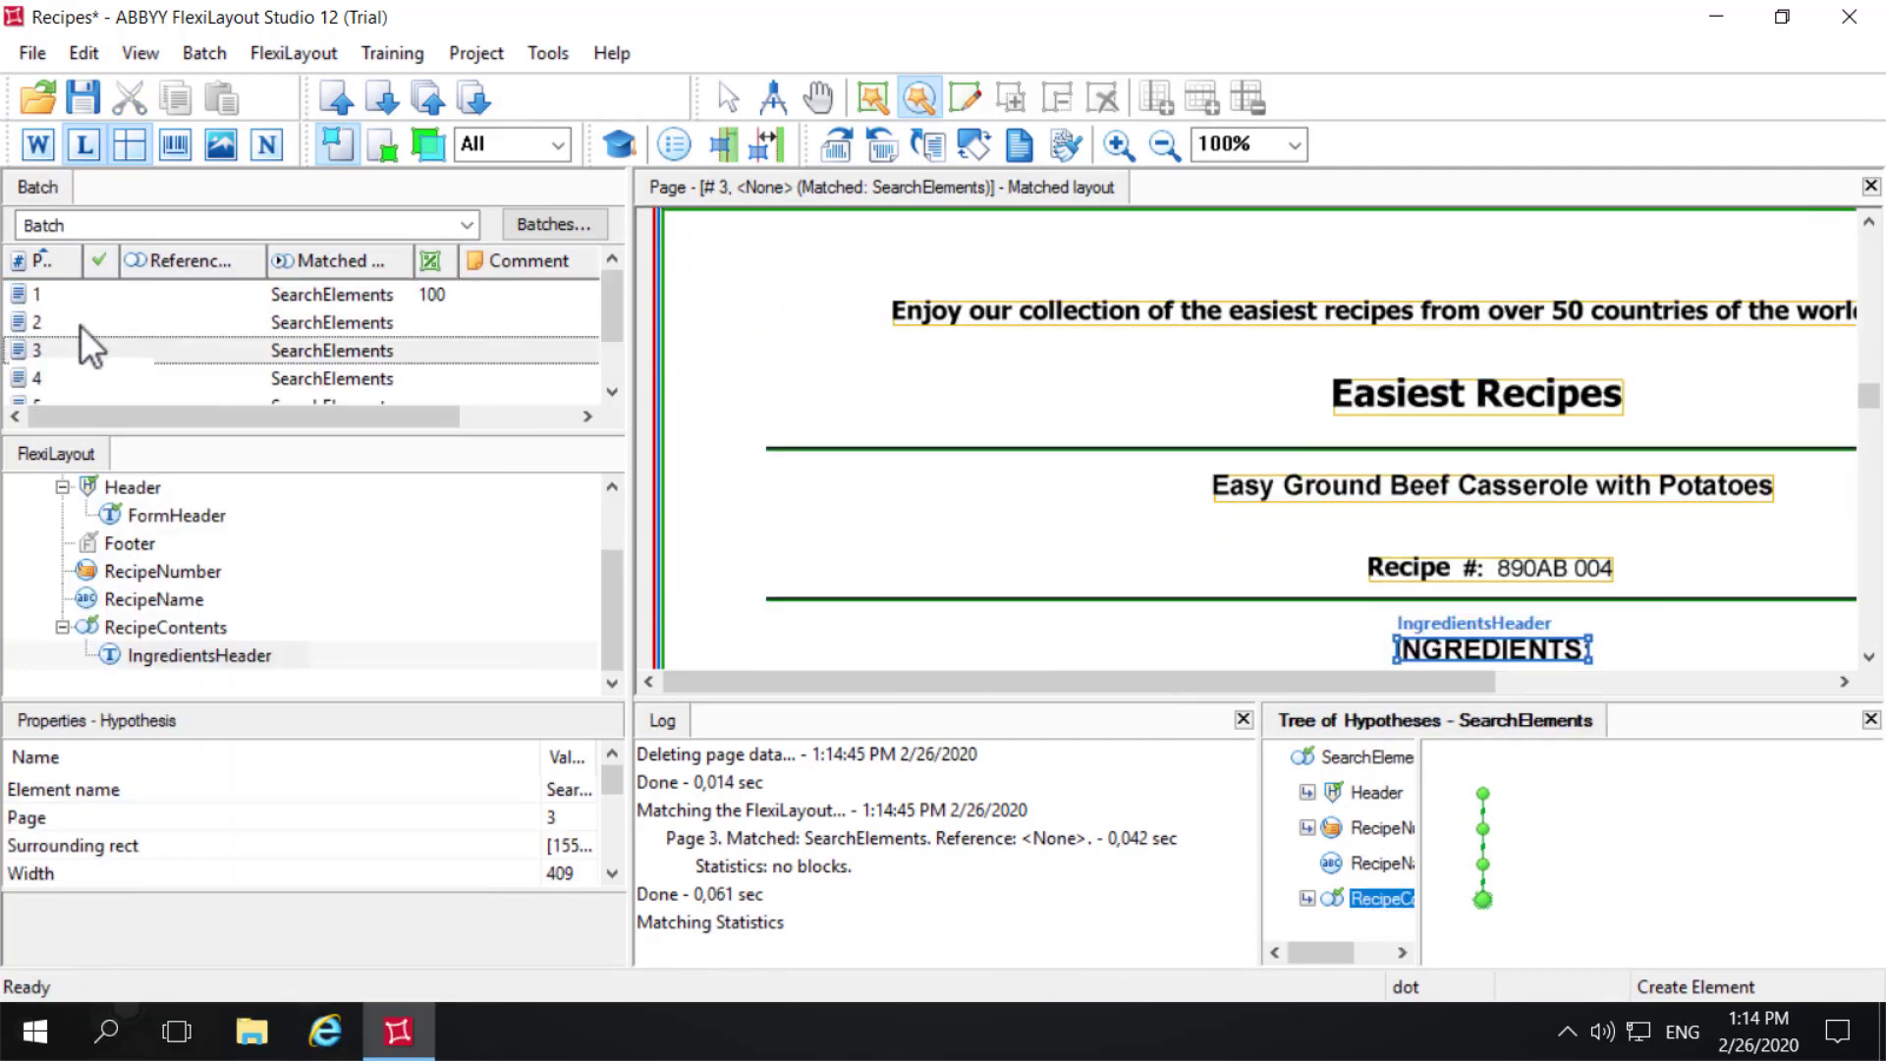
right_click(87, 320)
click(202, 227)
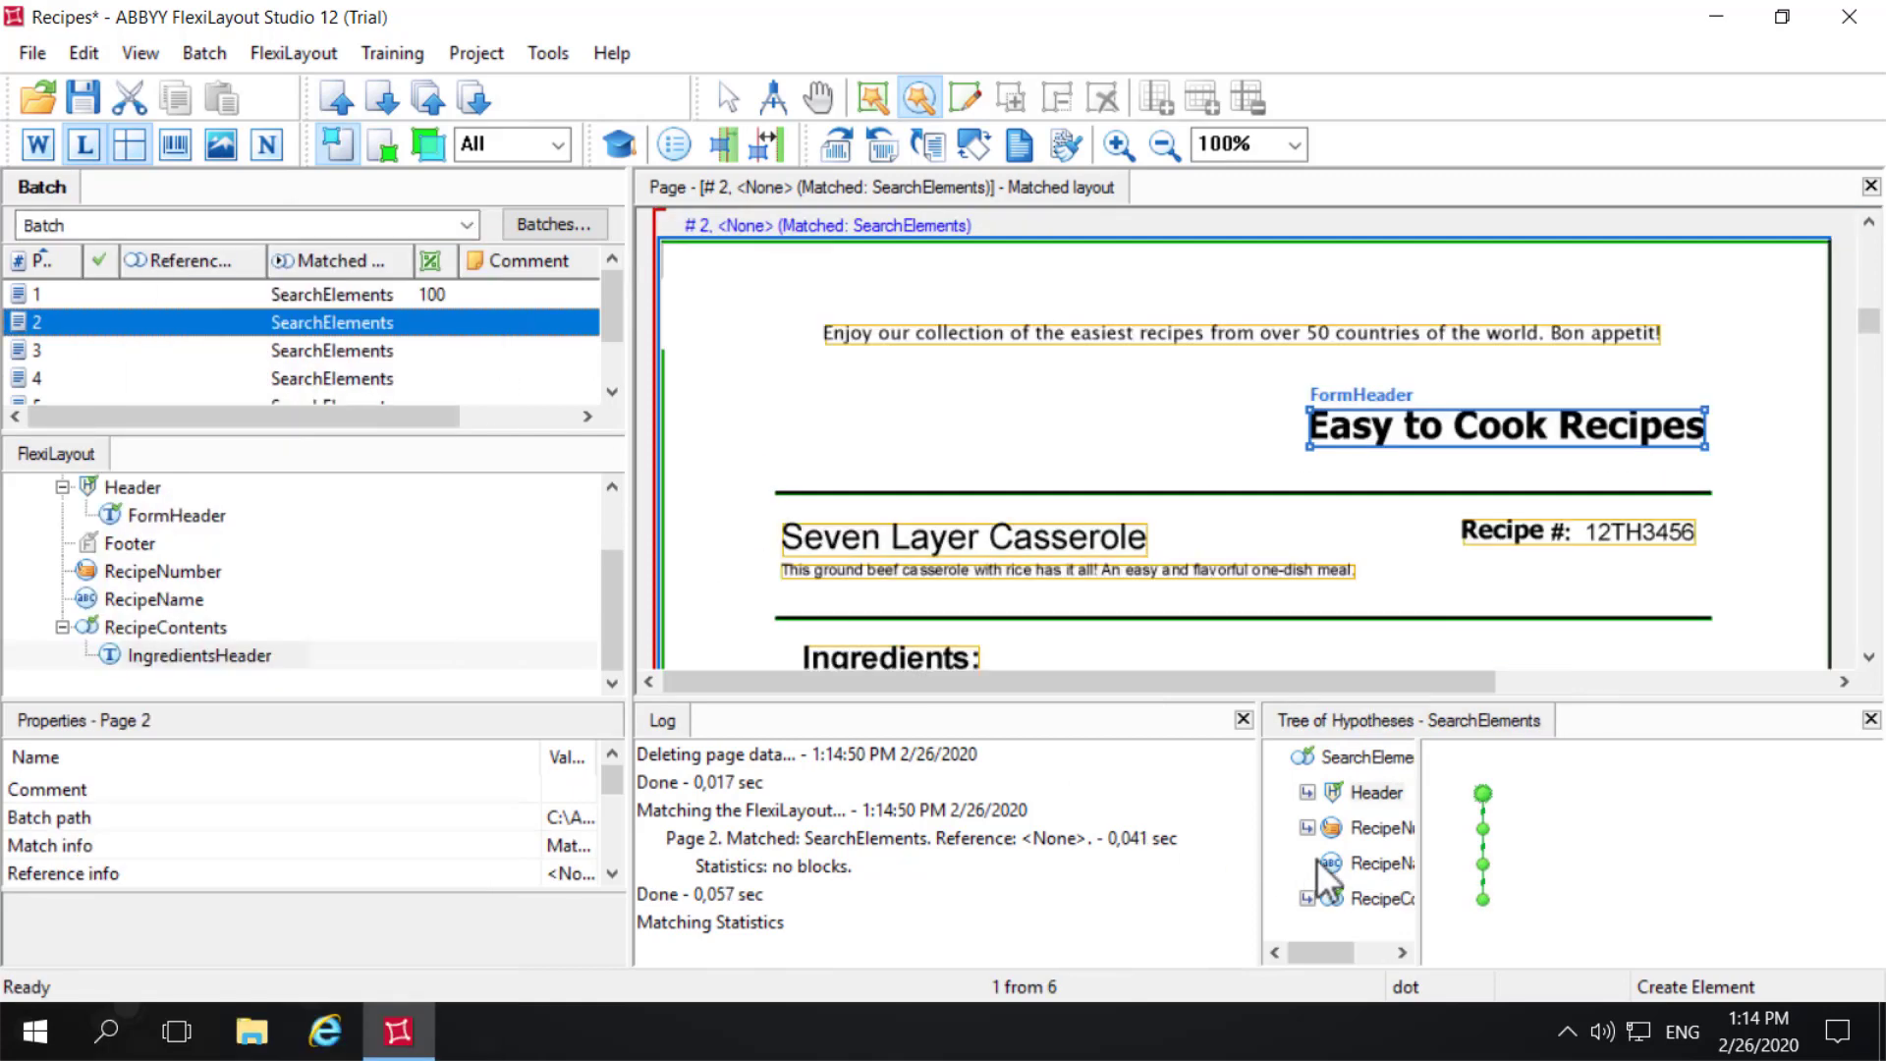
click(1393, 912)
right_click(39, 296)
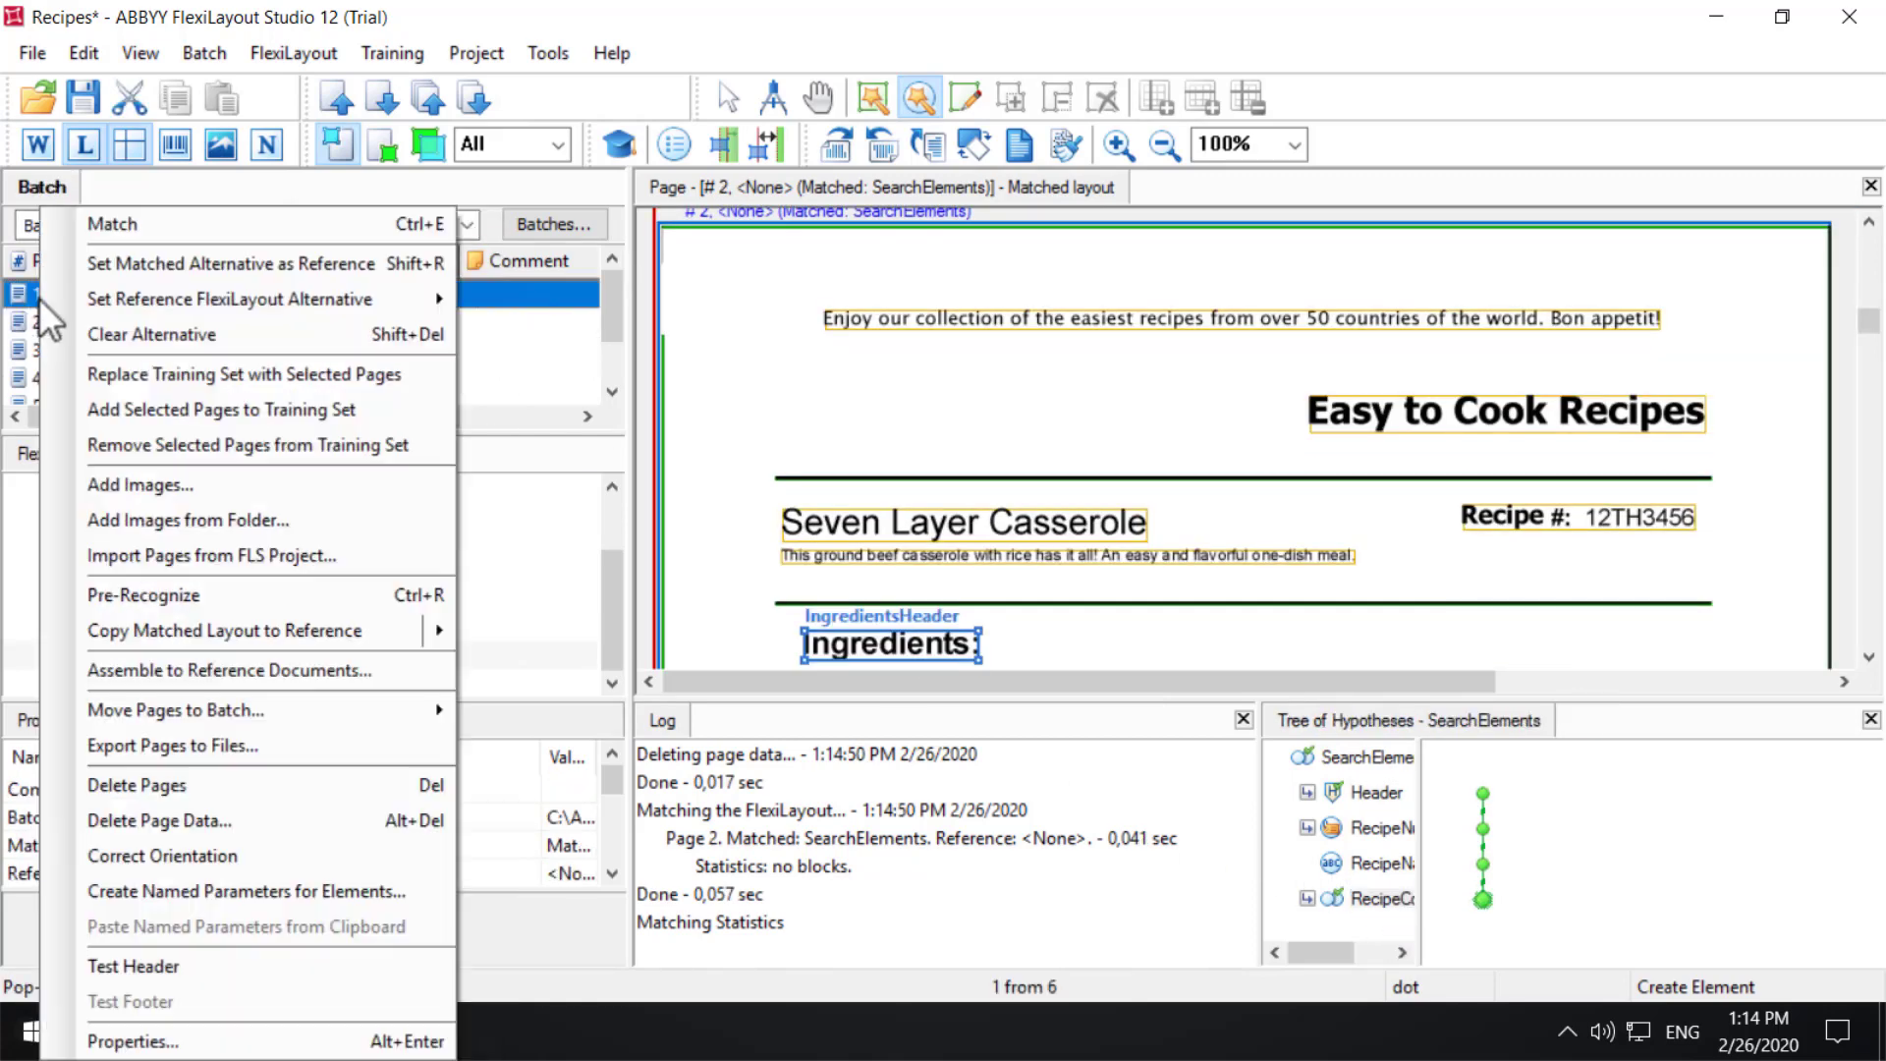
click(144, 217)
click(1404, 894)
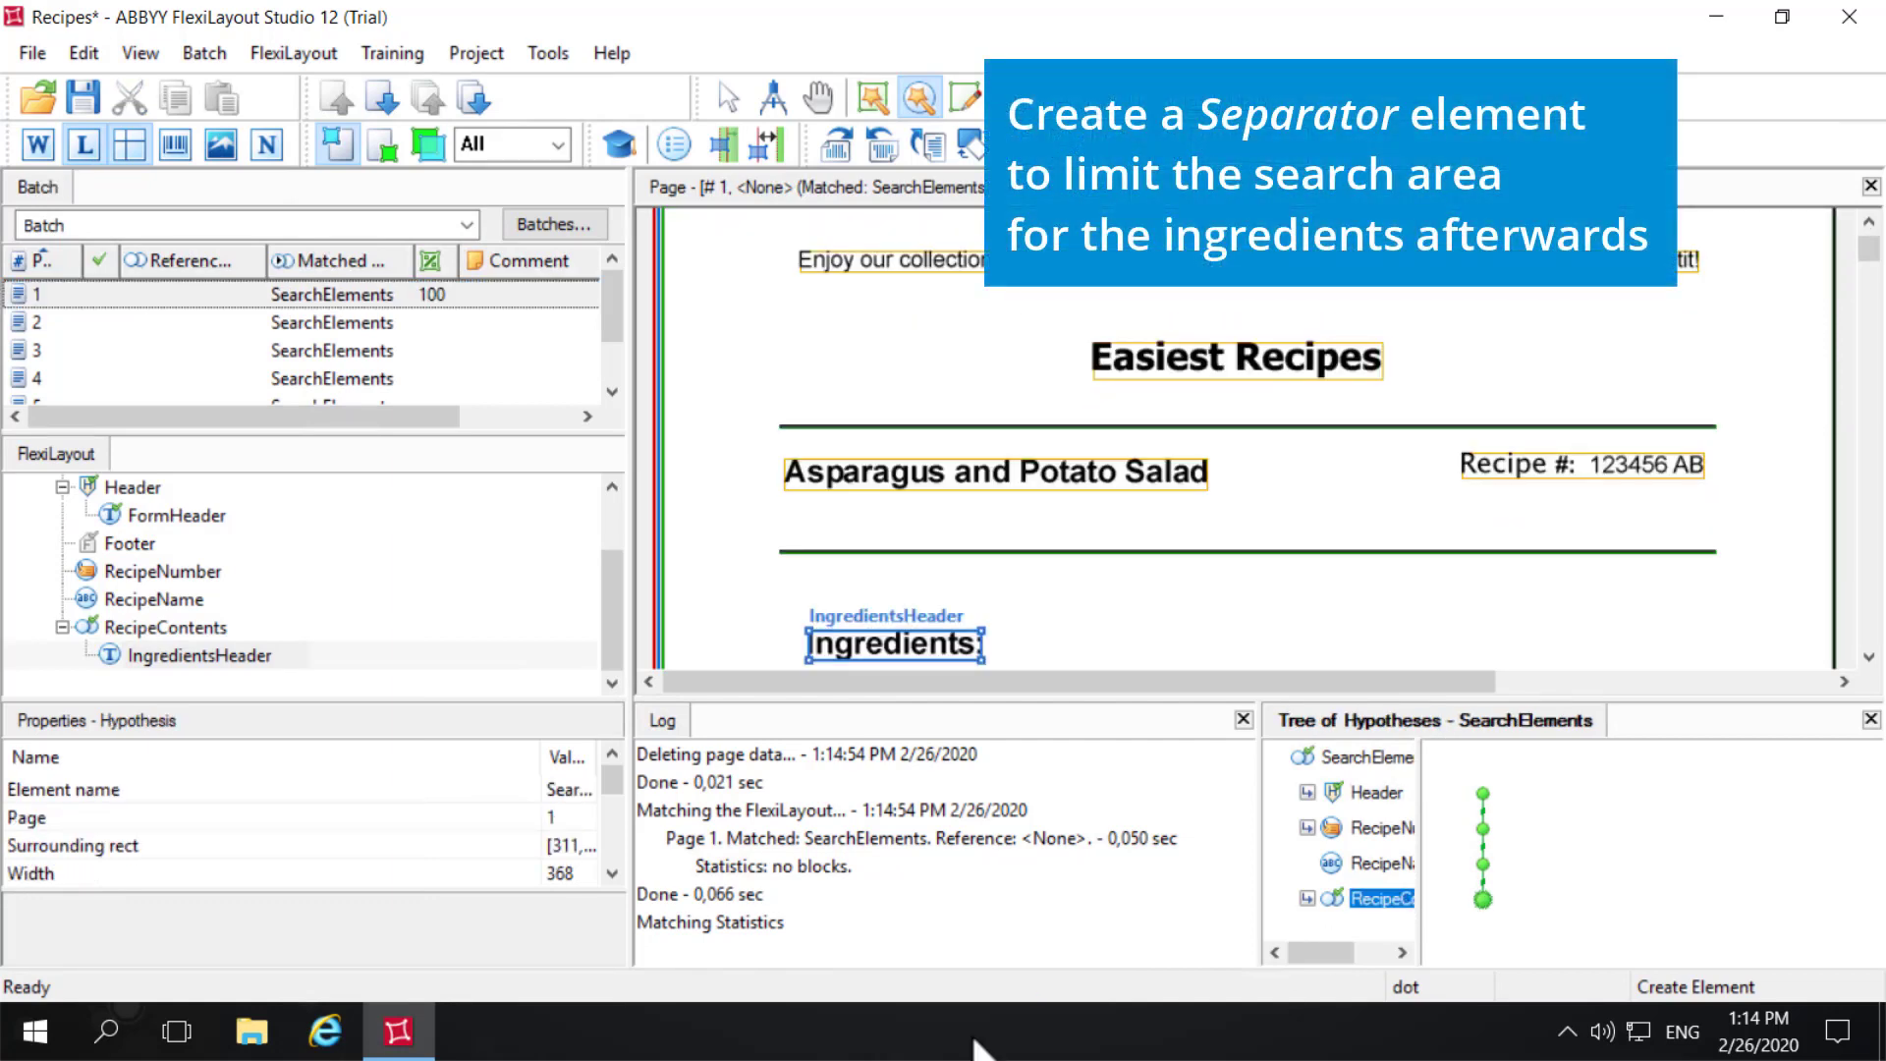
- Add a Separator element inside the RecipeContents group and set its maximum space length to 3500
right_click(158, 628)
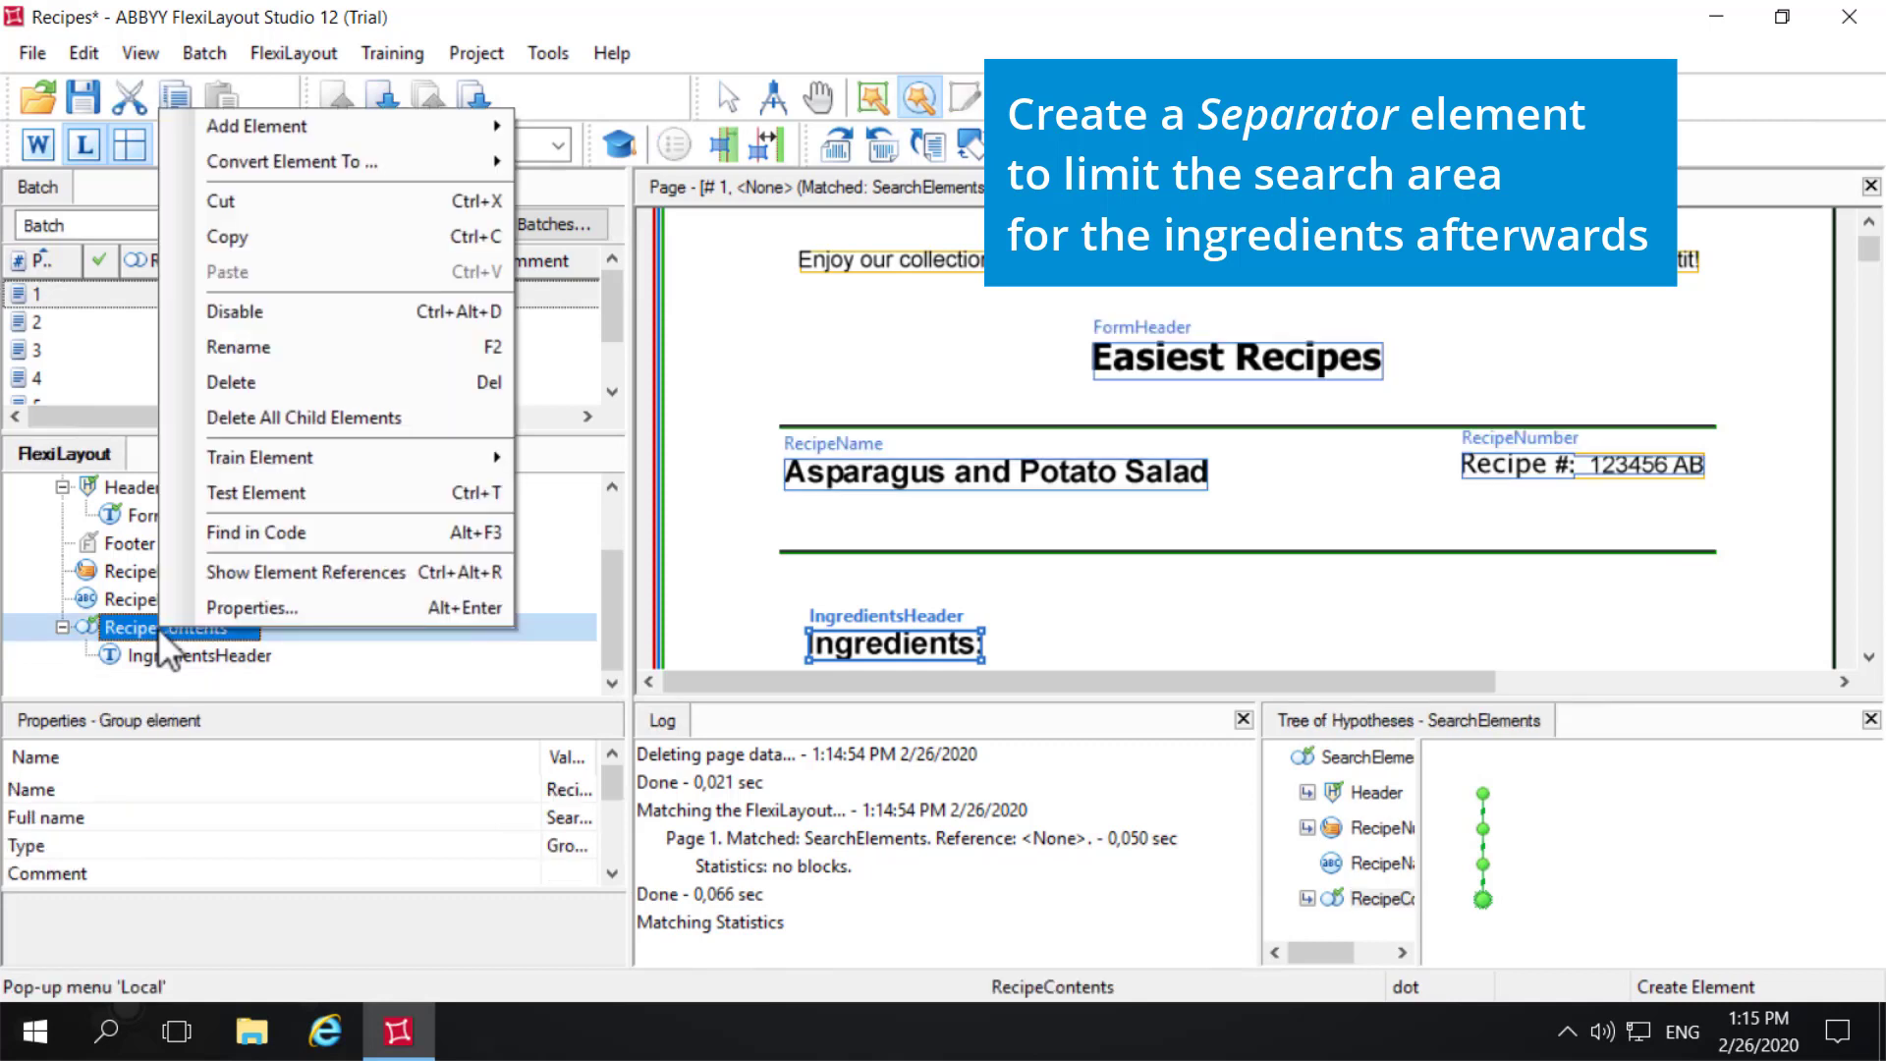
mouse_move(379, 114)
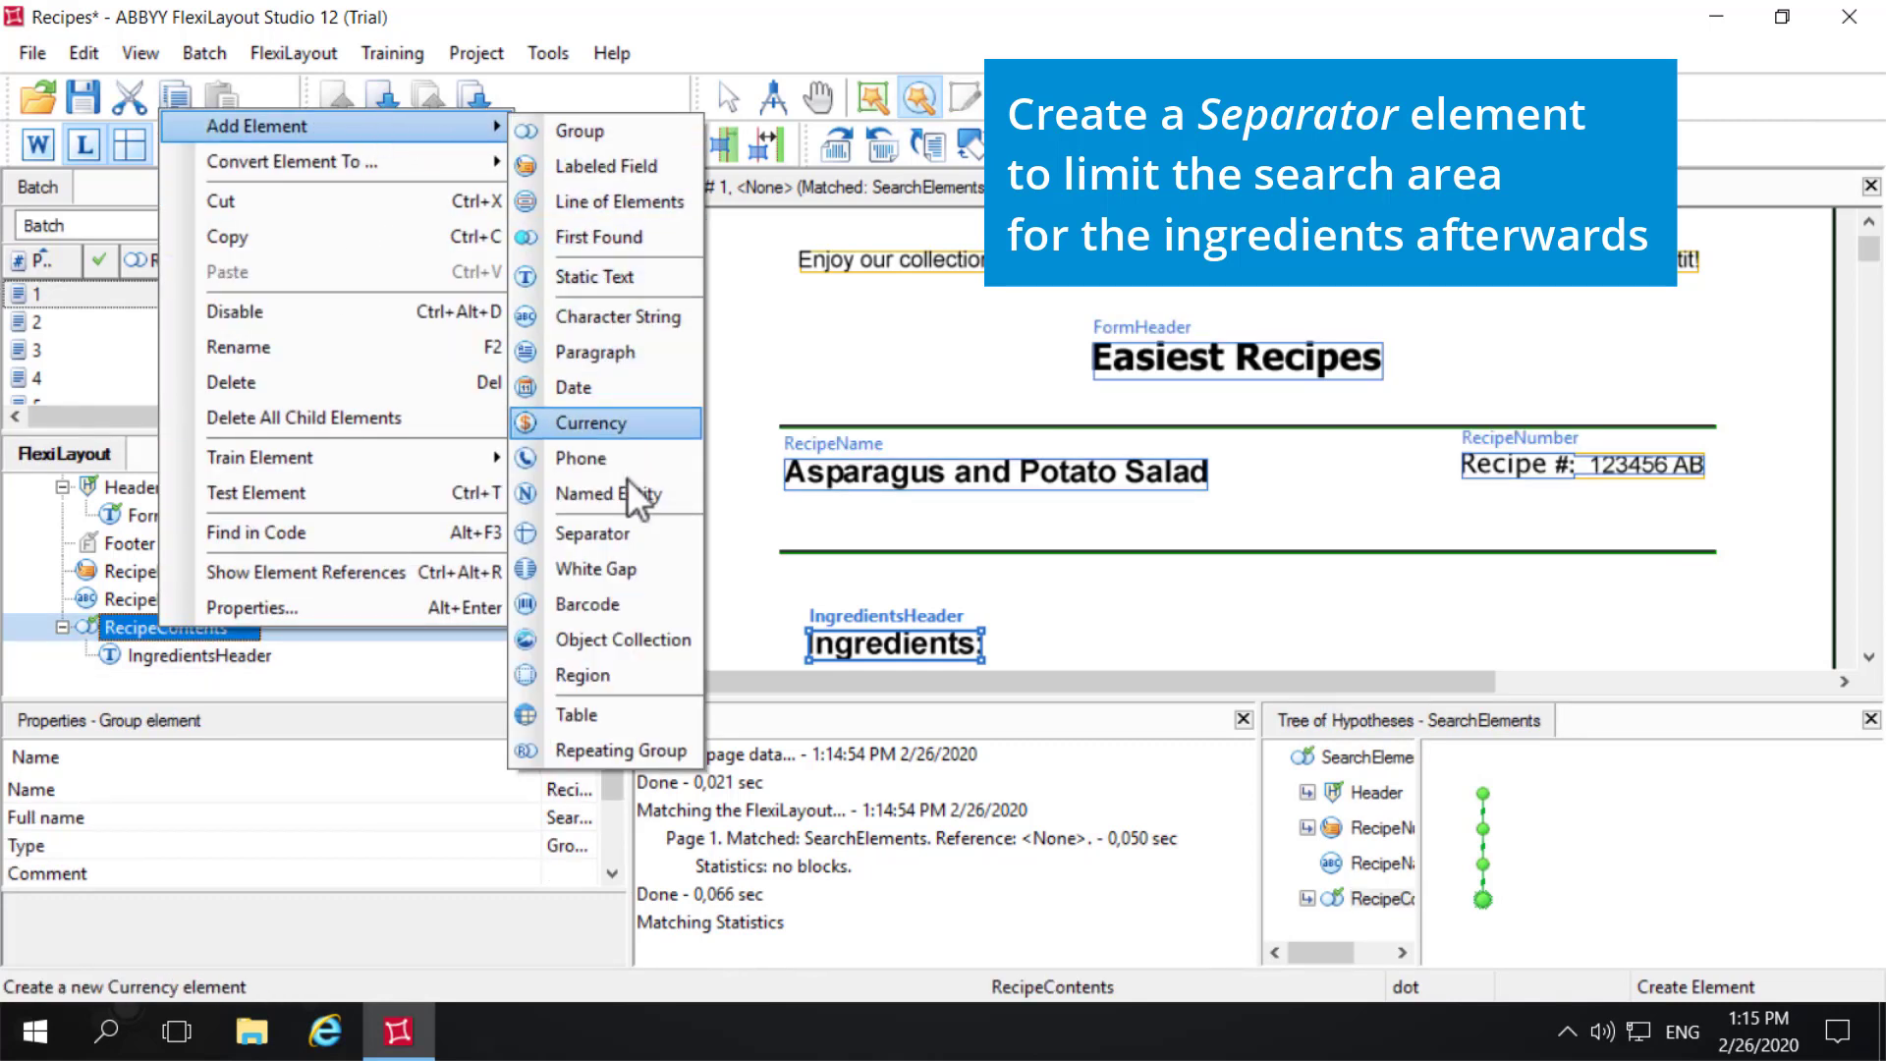
click(627, 540)
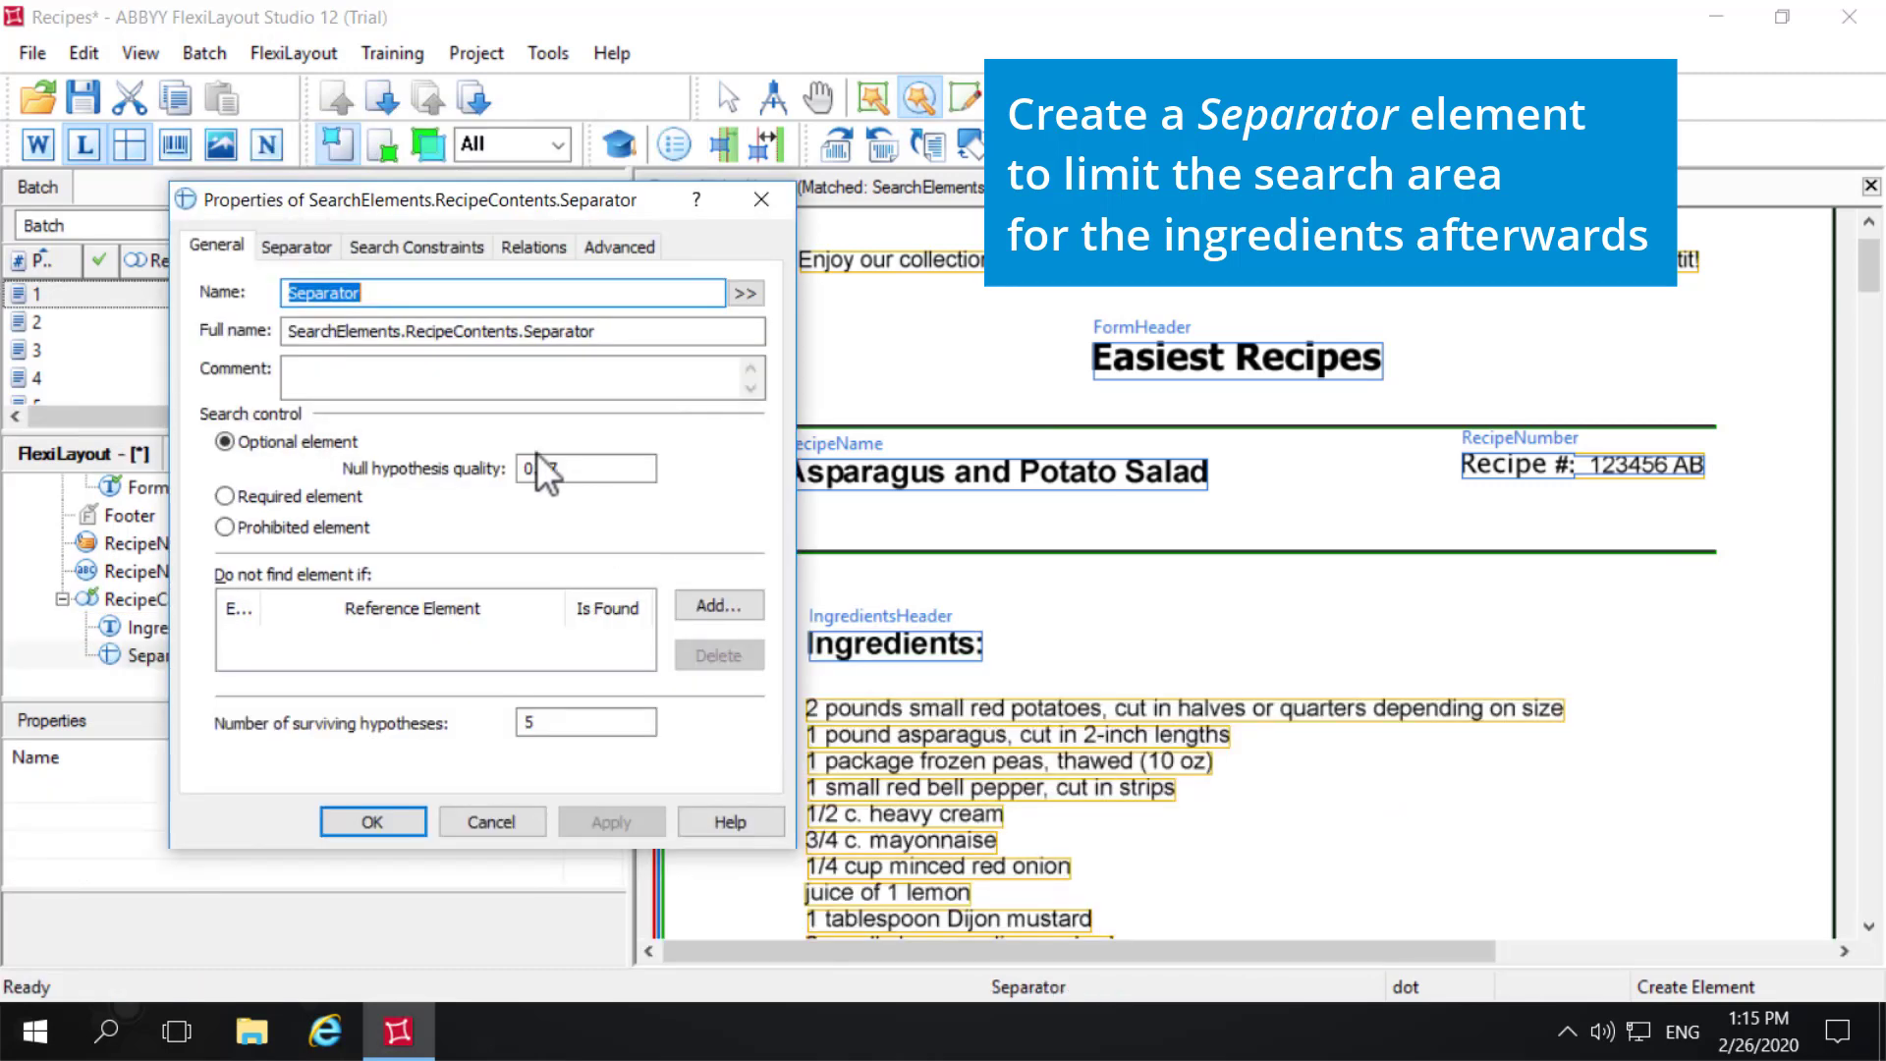
click(298, 253)
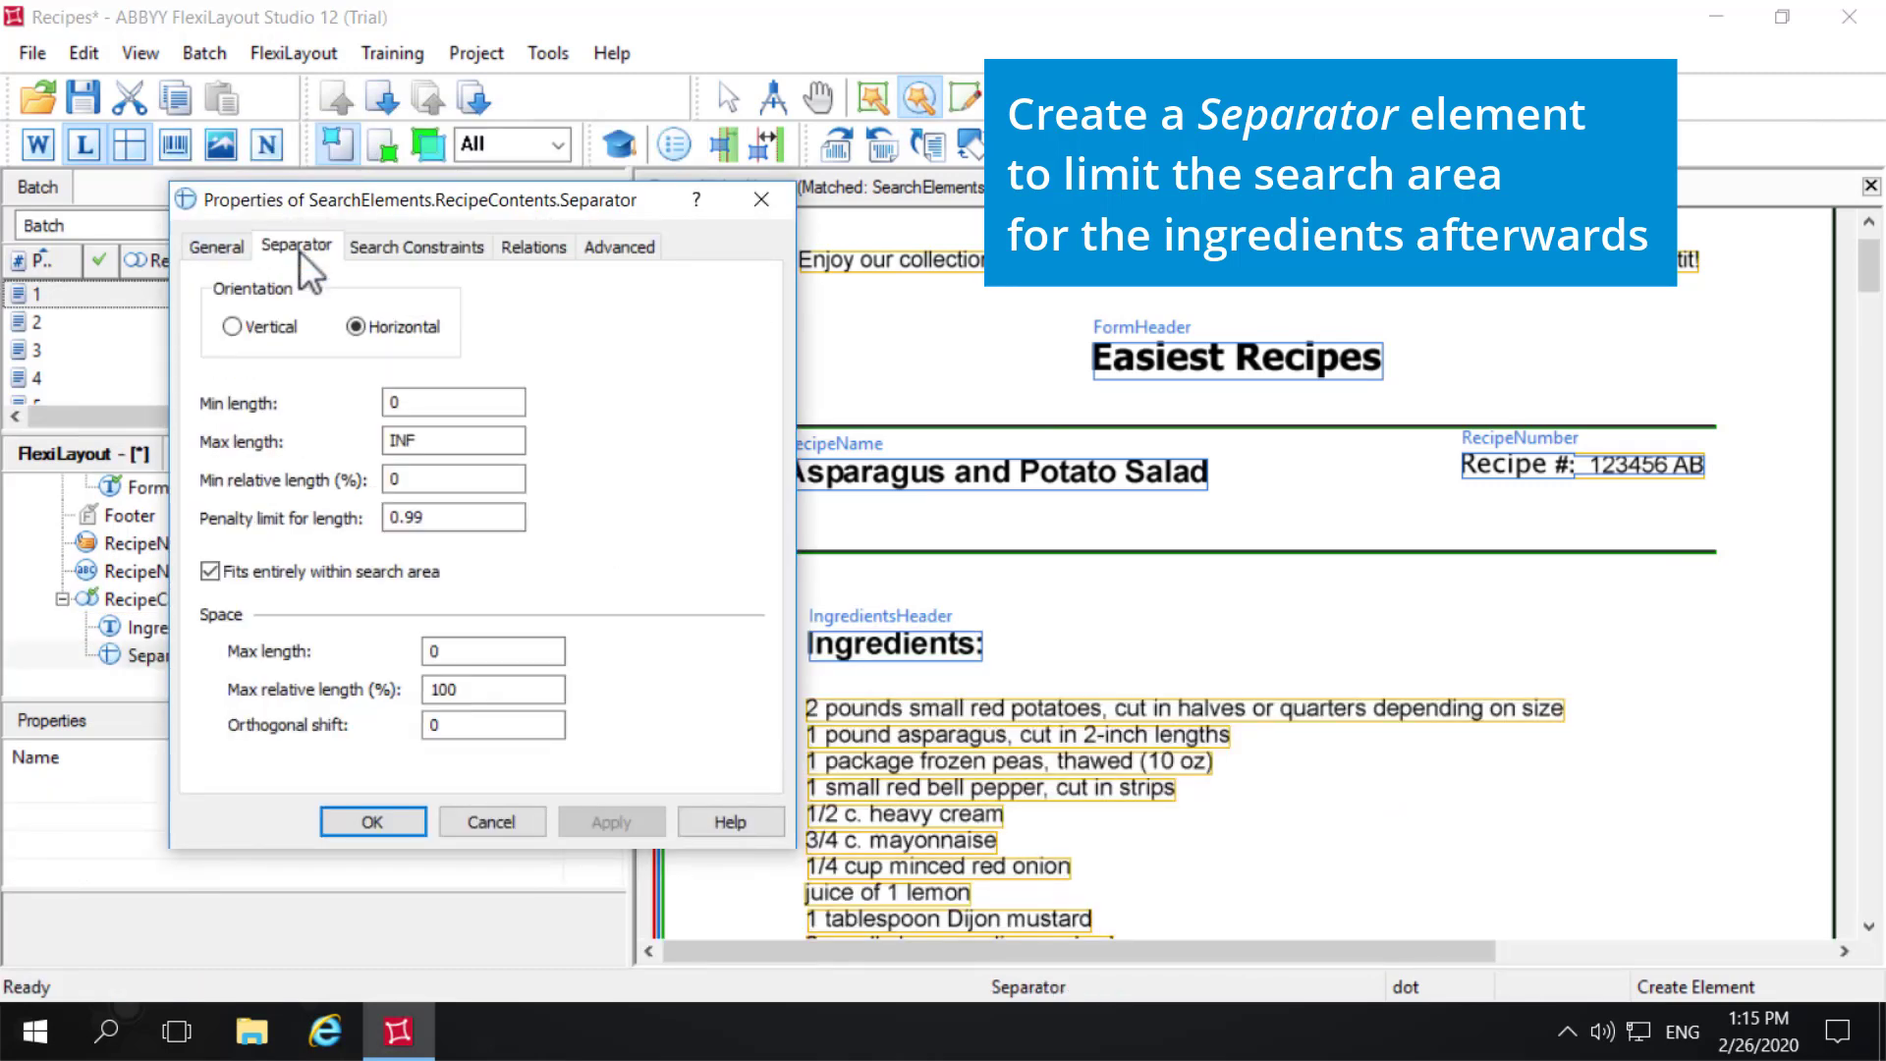
click(468, 651)
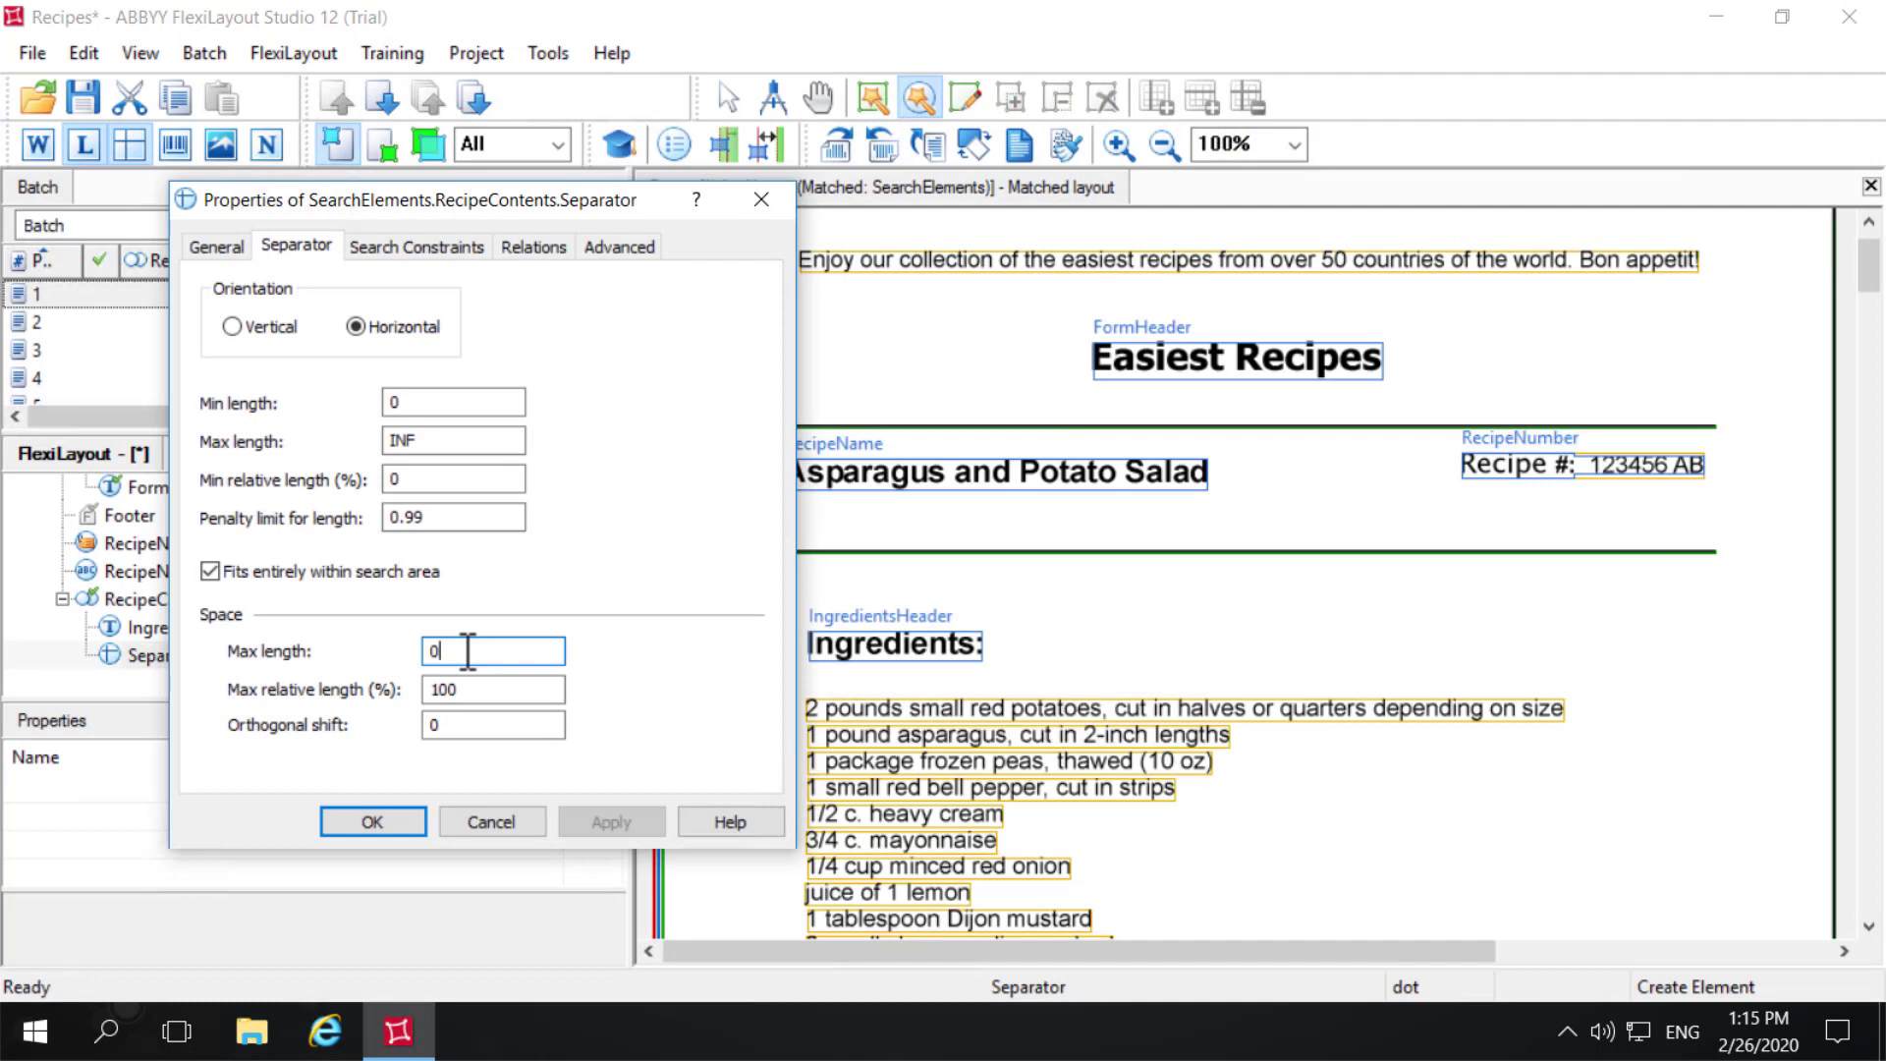
key(BackSpace)
text(350)
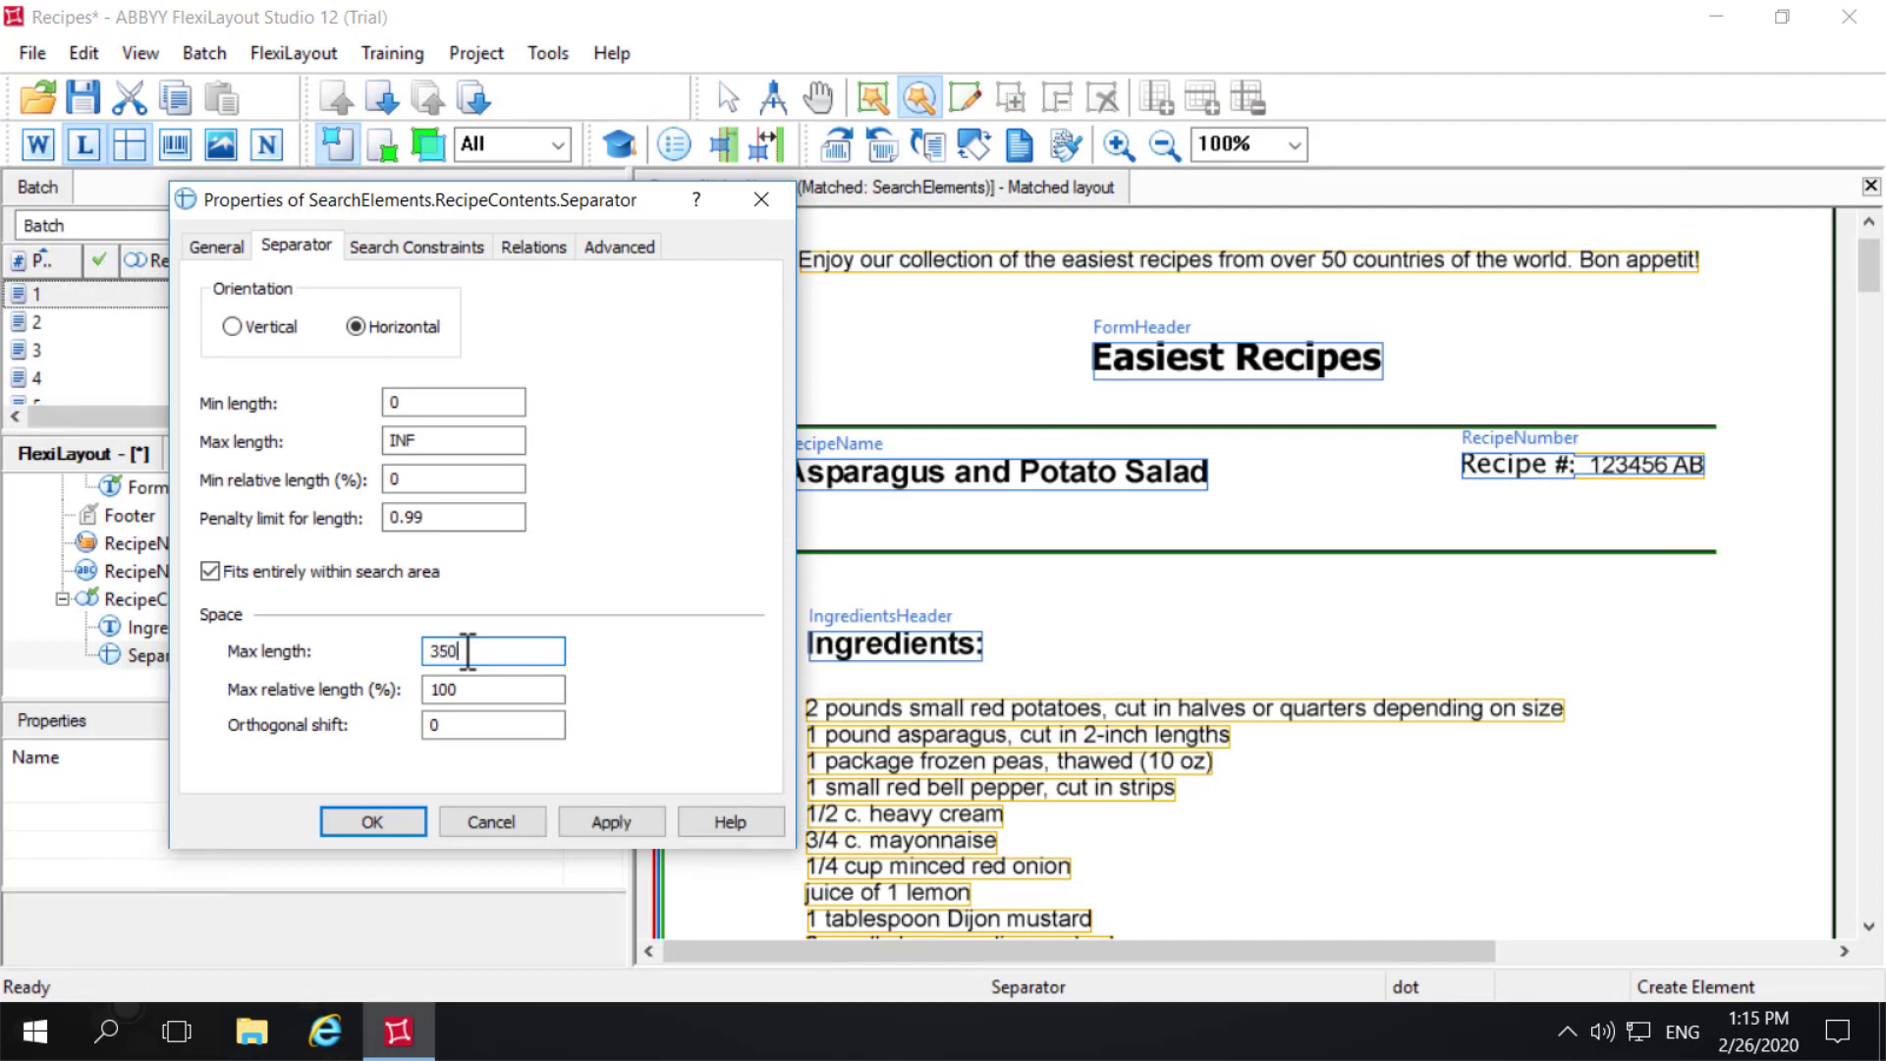
text(0)
- Add a relation placing the separator's search area below the bottom boundary of IngredientsHeader
click(556, 263)
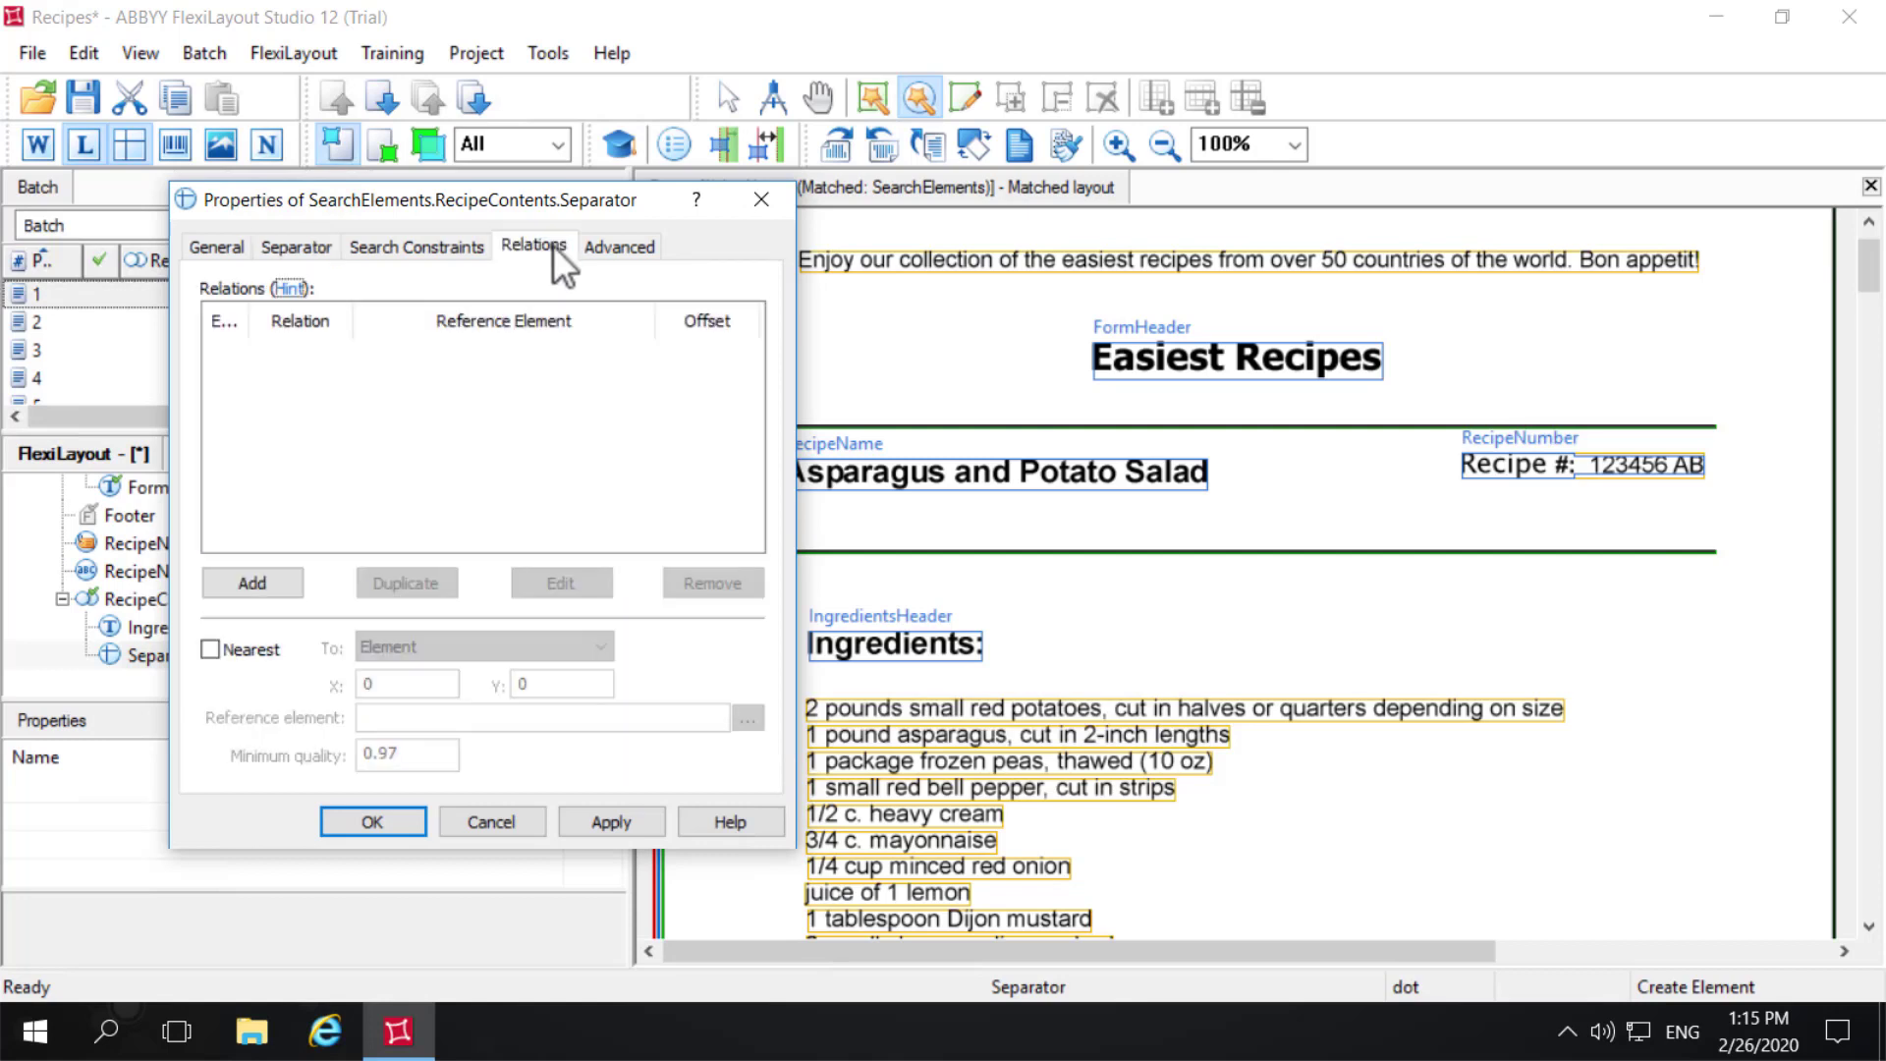
click(277, 582)
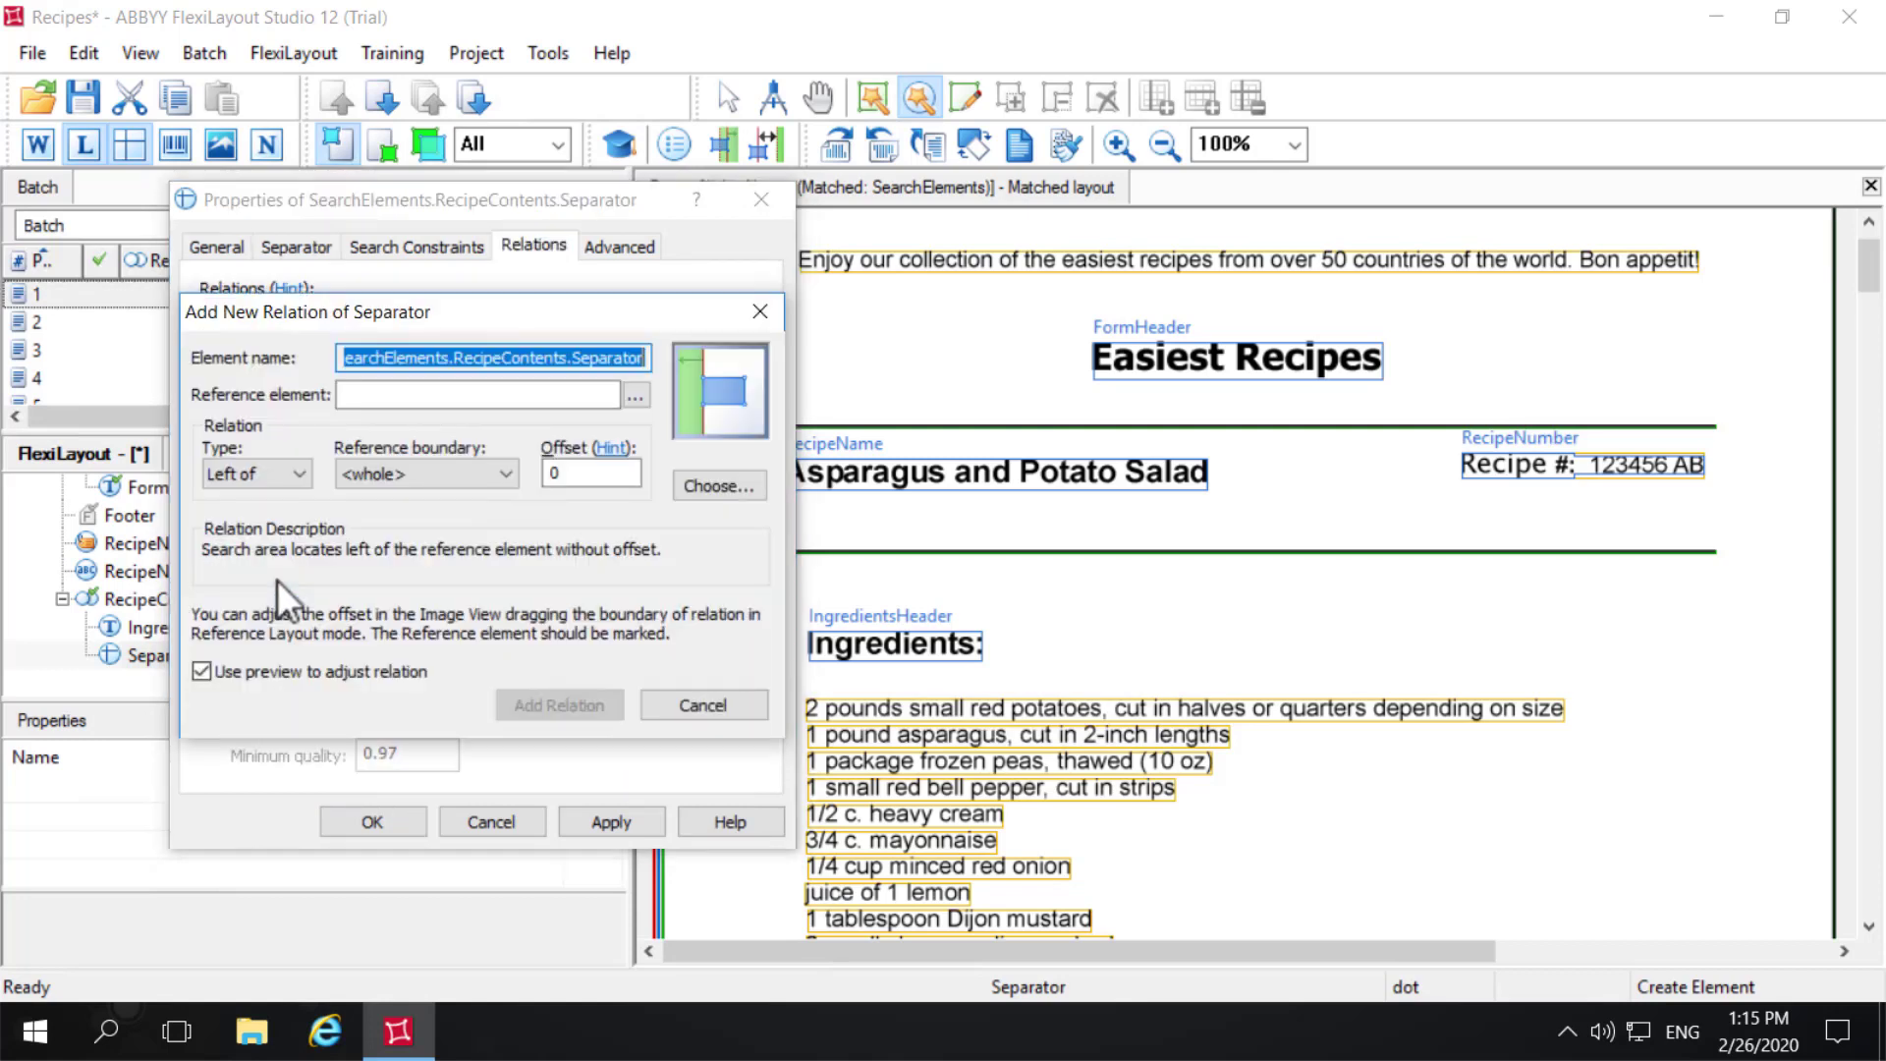
click(634, 397)
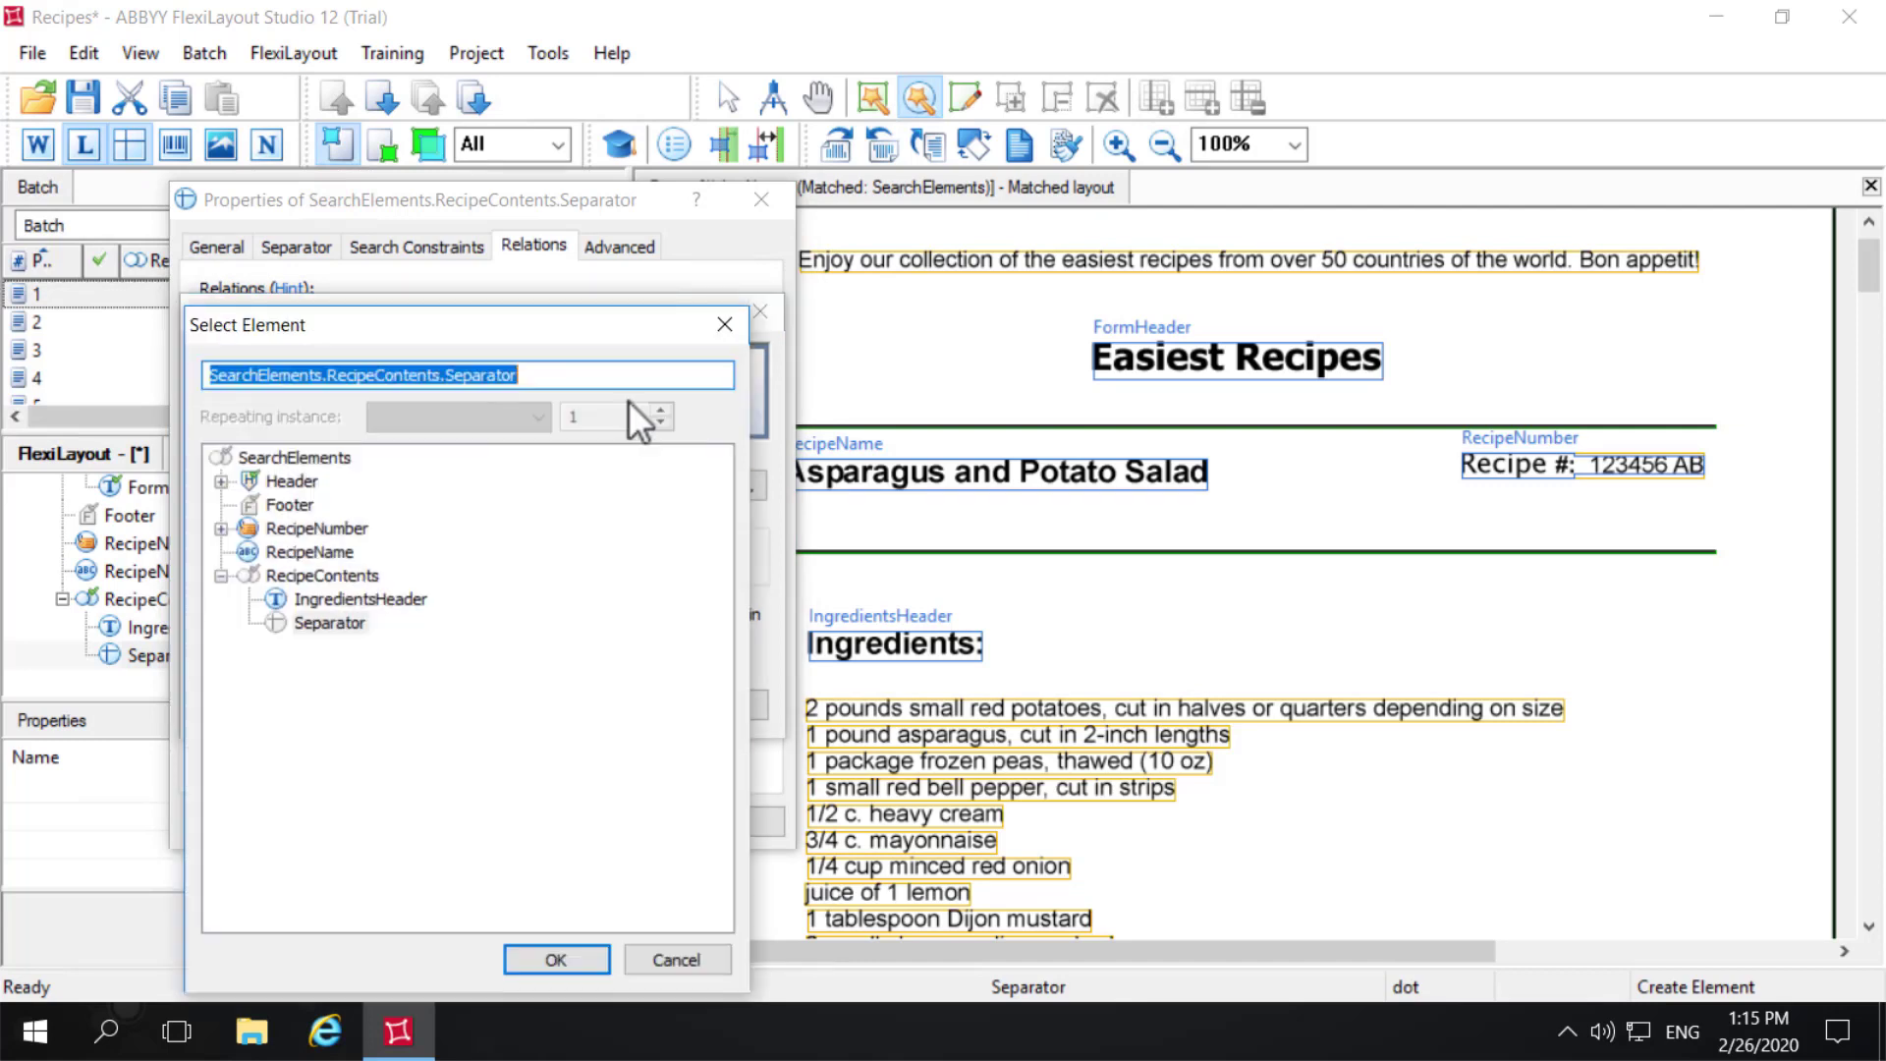
click(385, 601)
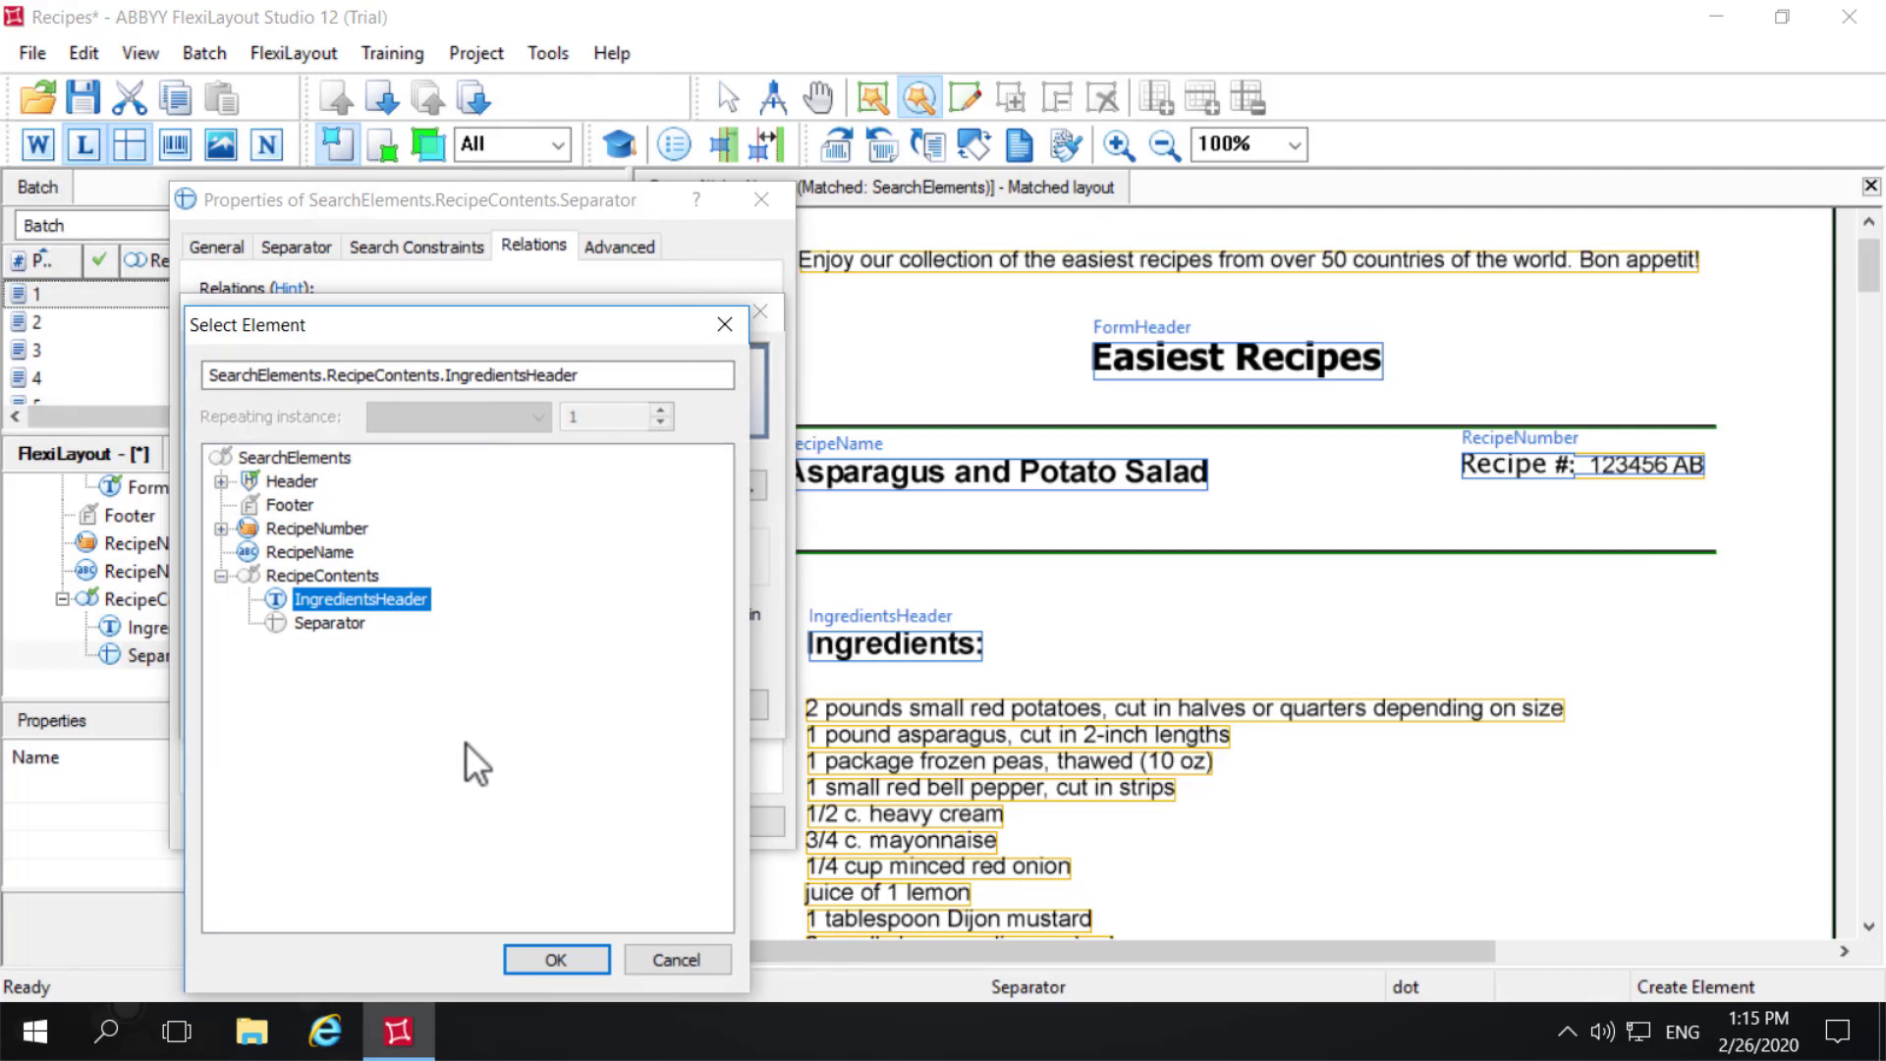
click(584, 968)
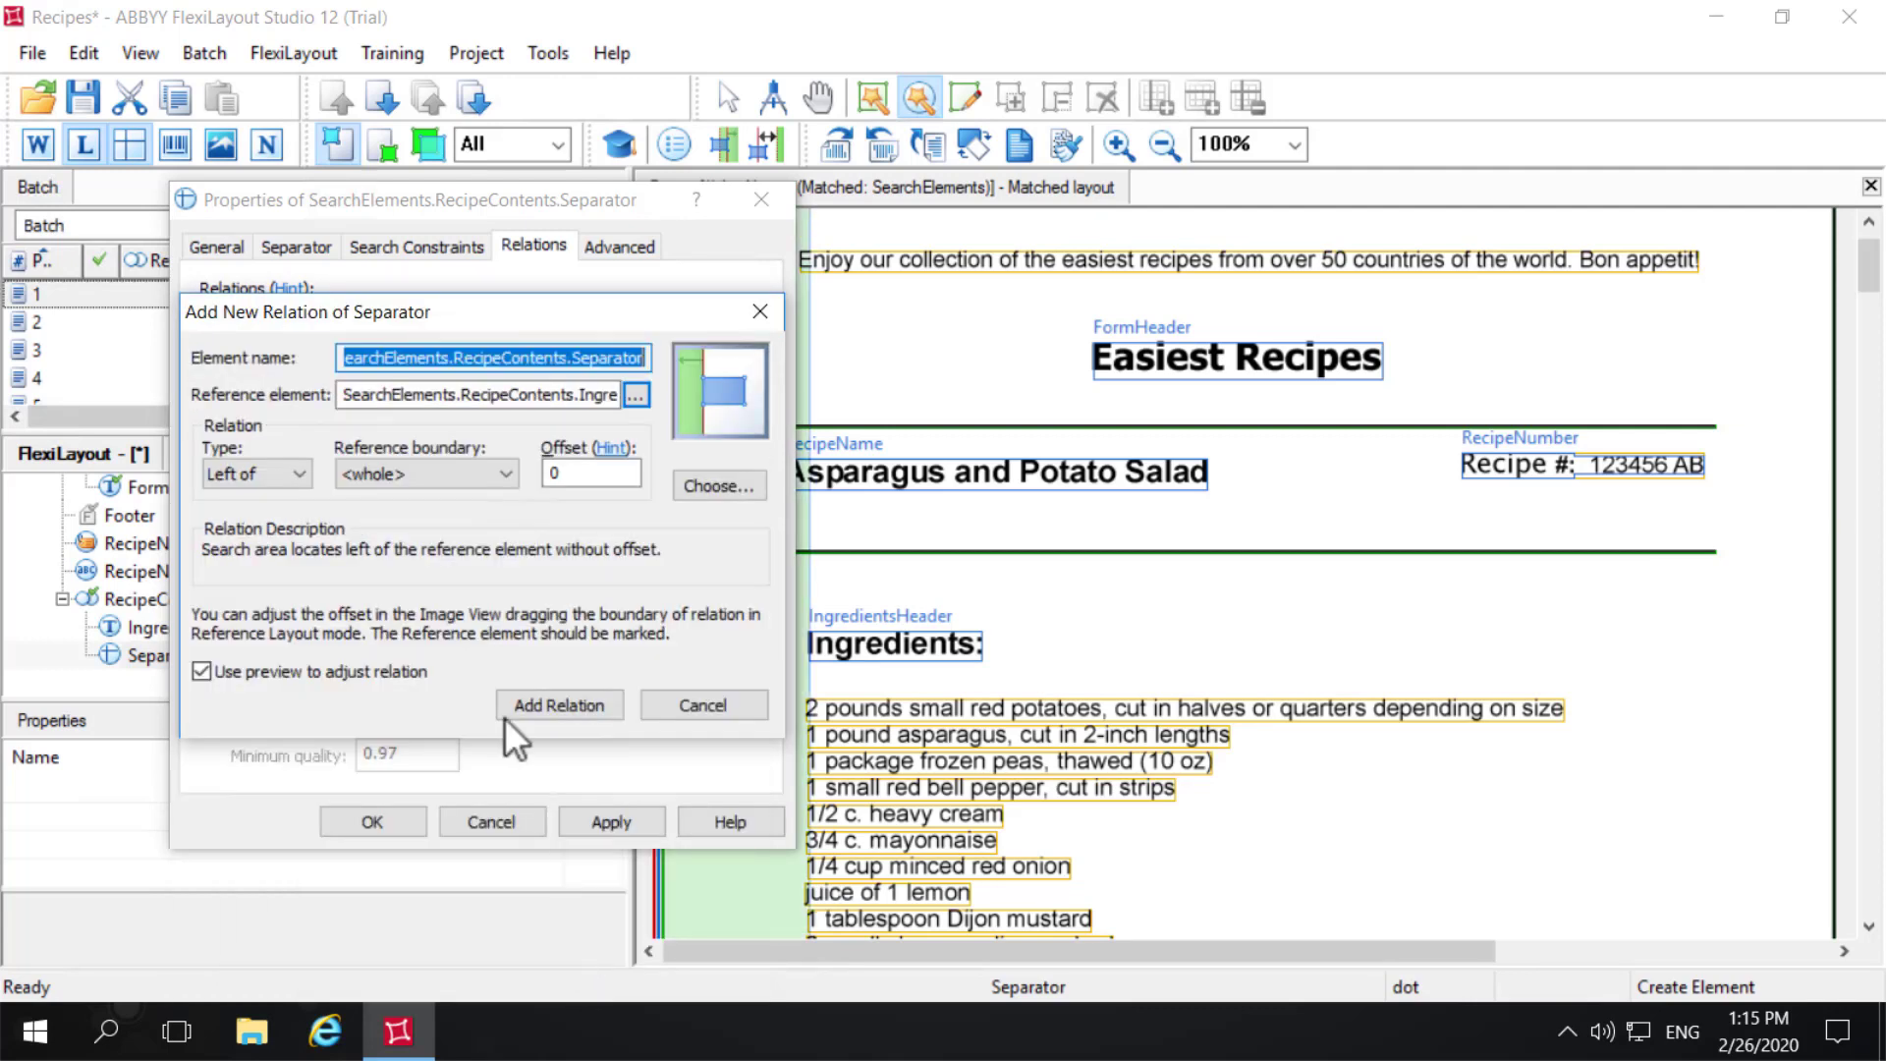
click(300, 476)
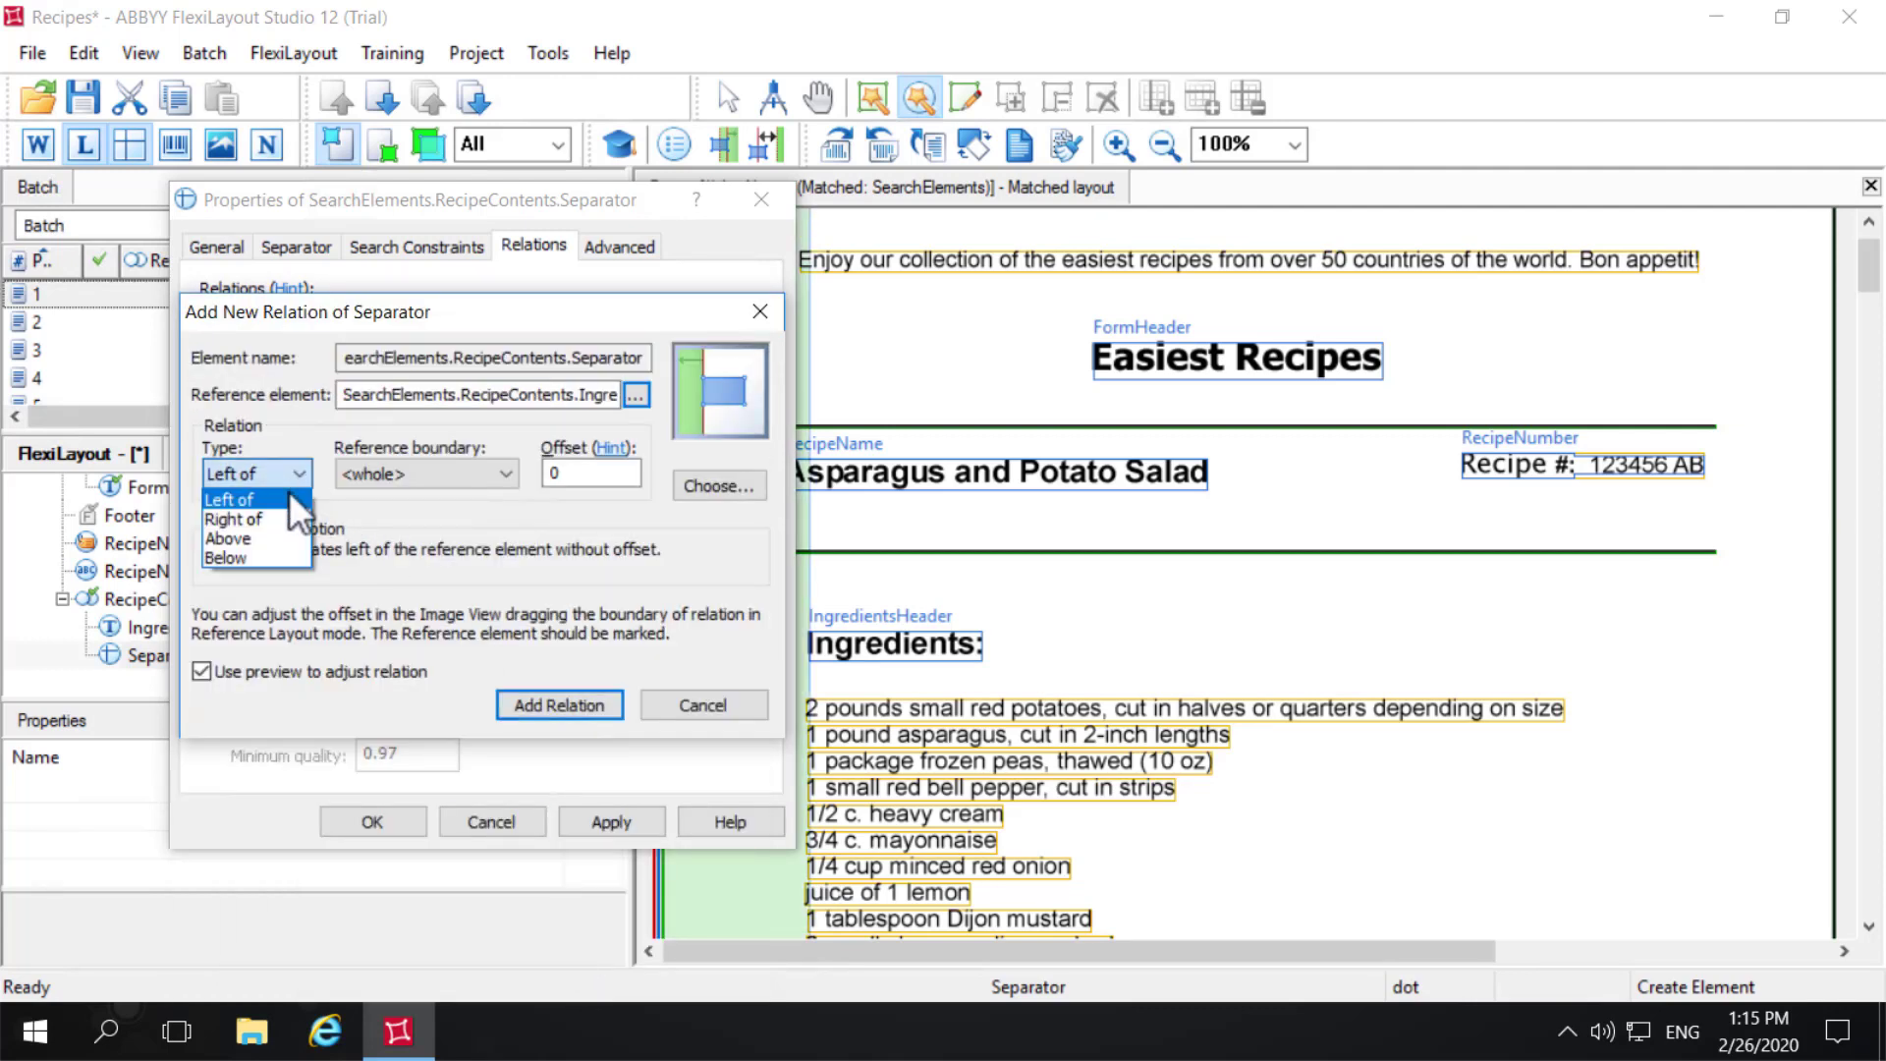
click(246, 558)
click(420, 474)
click(395, 537)
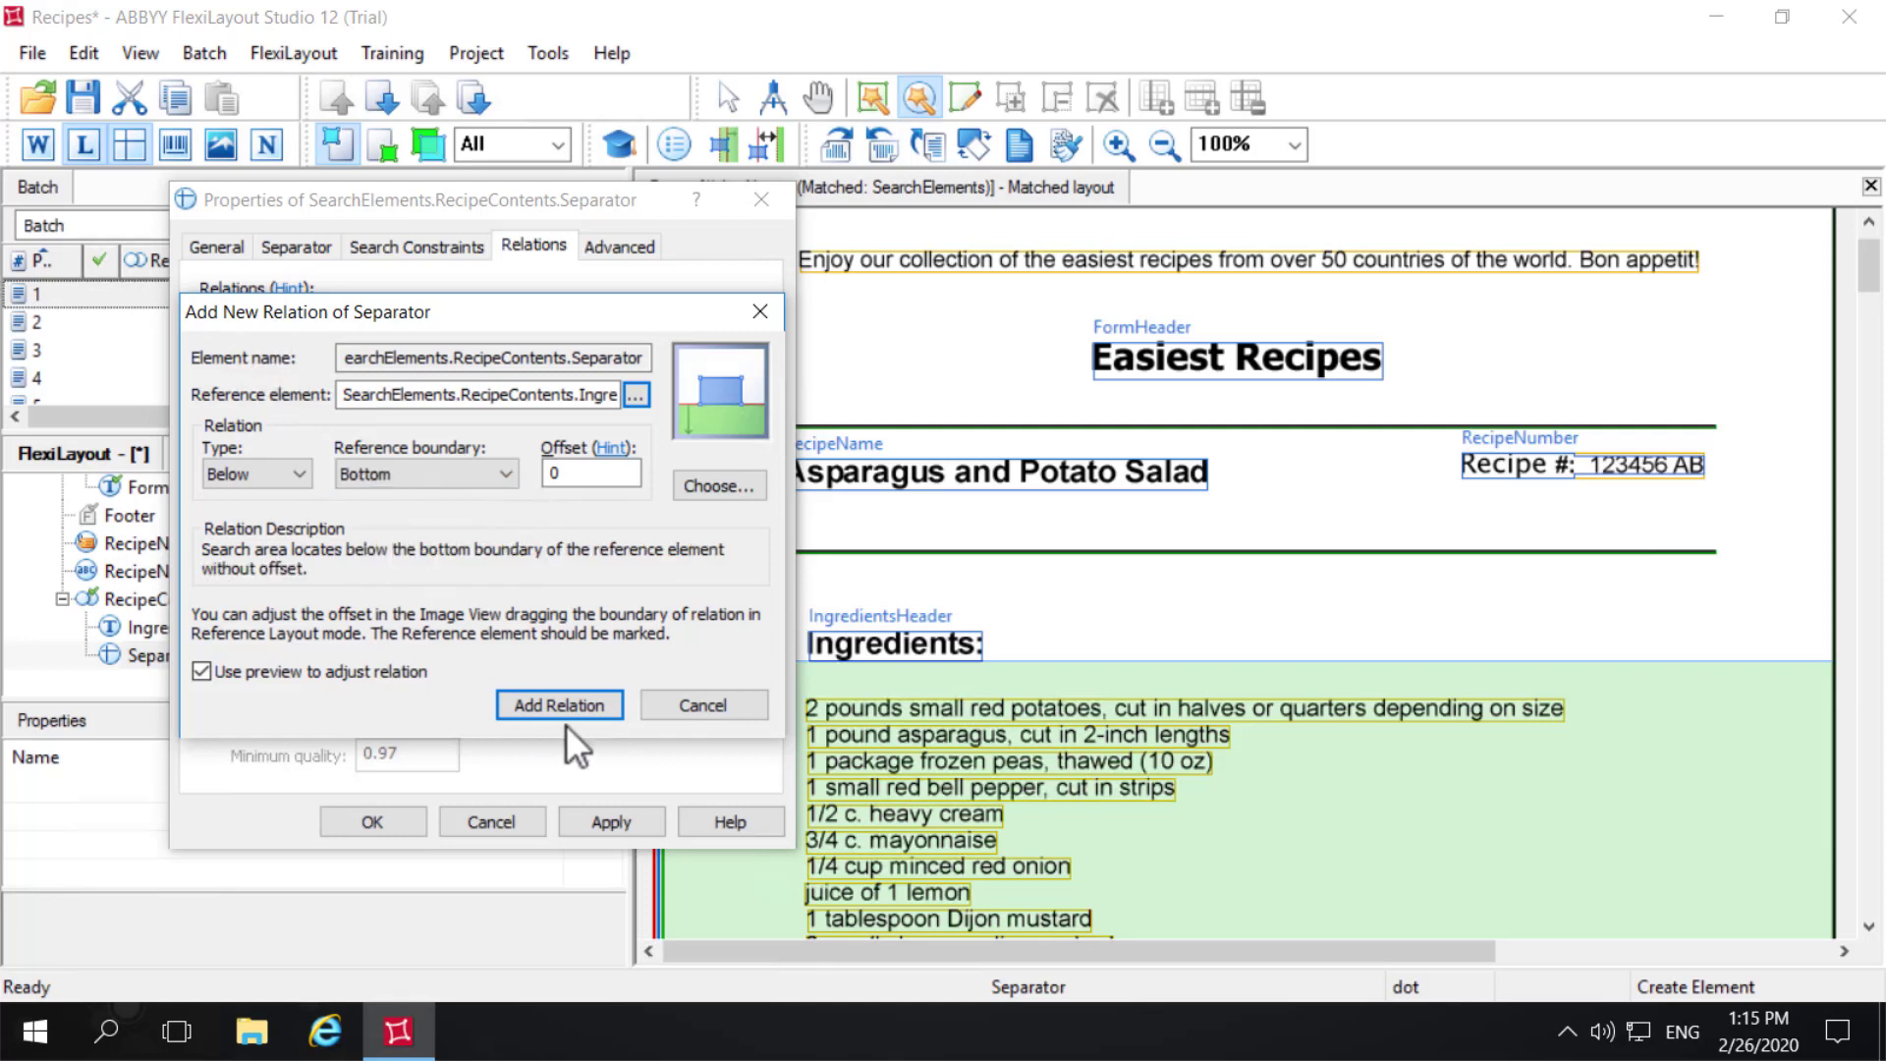
click(574, 711)
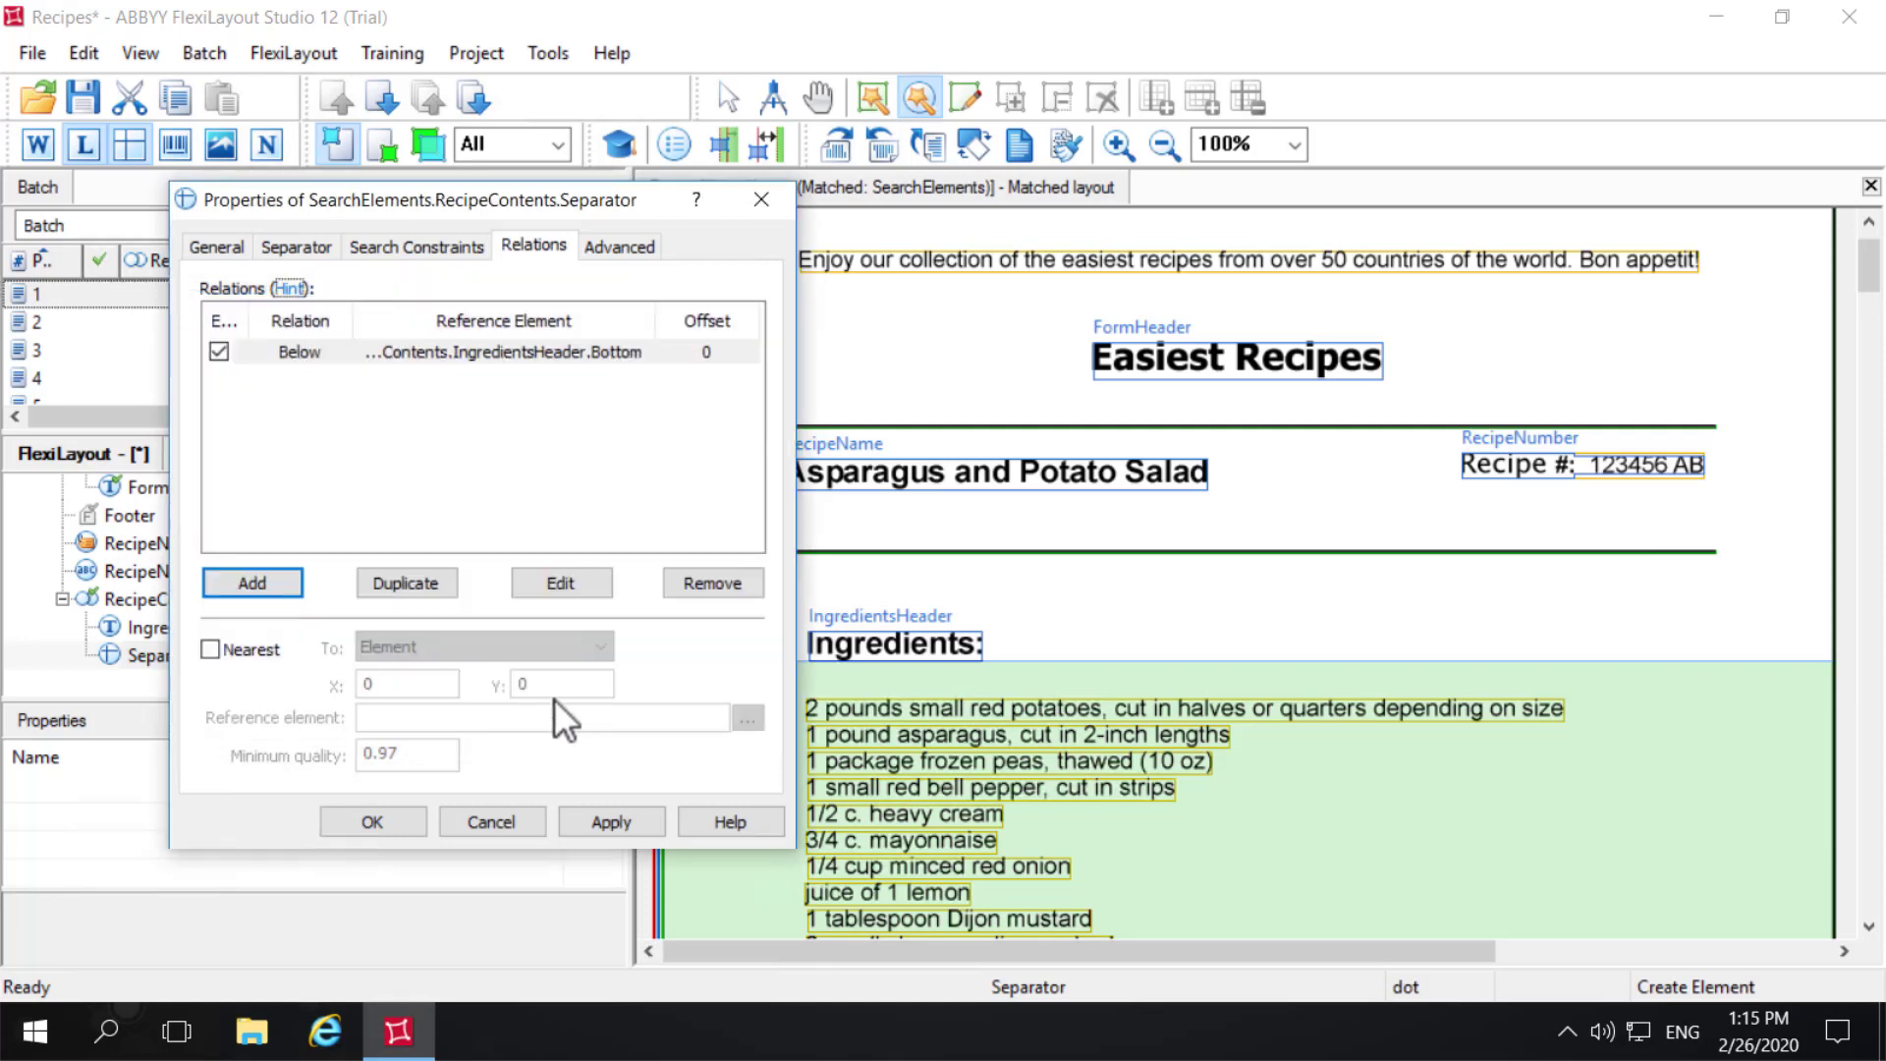
- Make the separator search for the object nearest to the IngredientsHeader element and confirm its properties
click(210, 648)
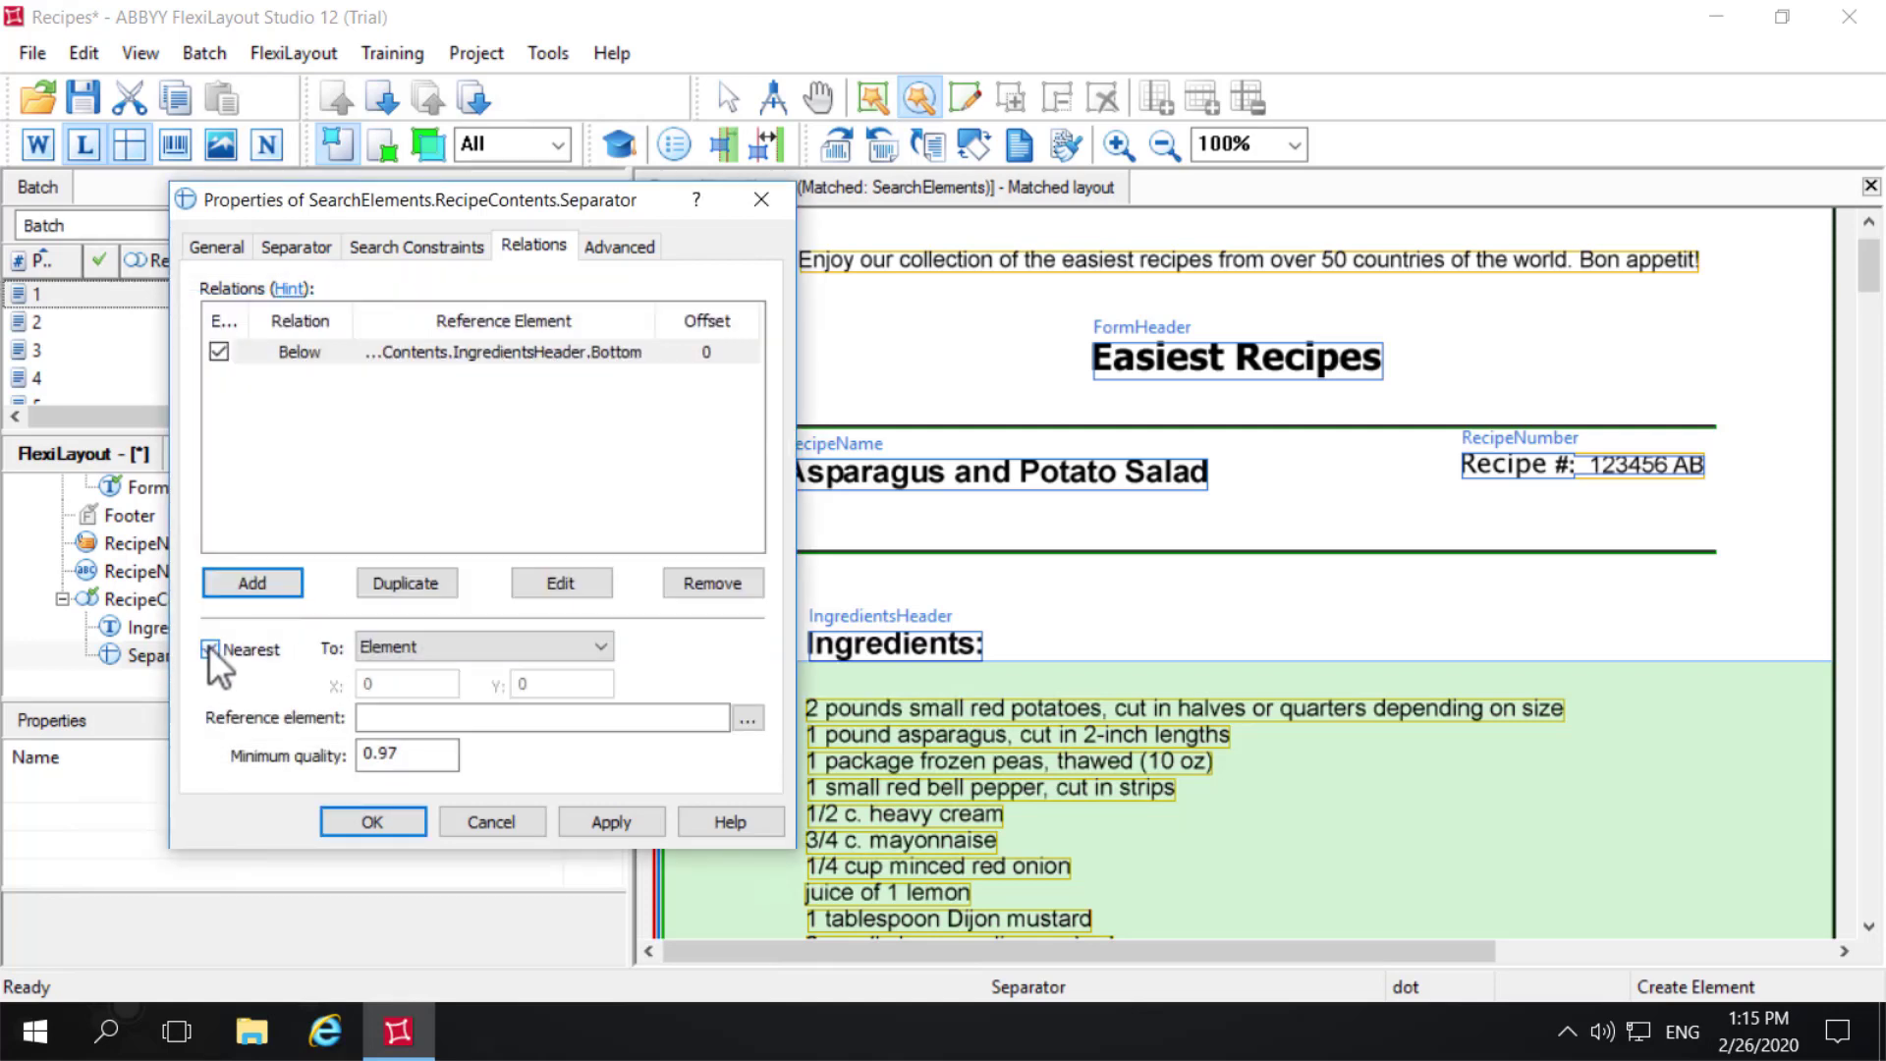
click(575, 656)
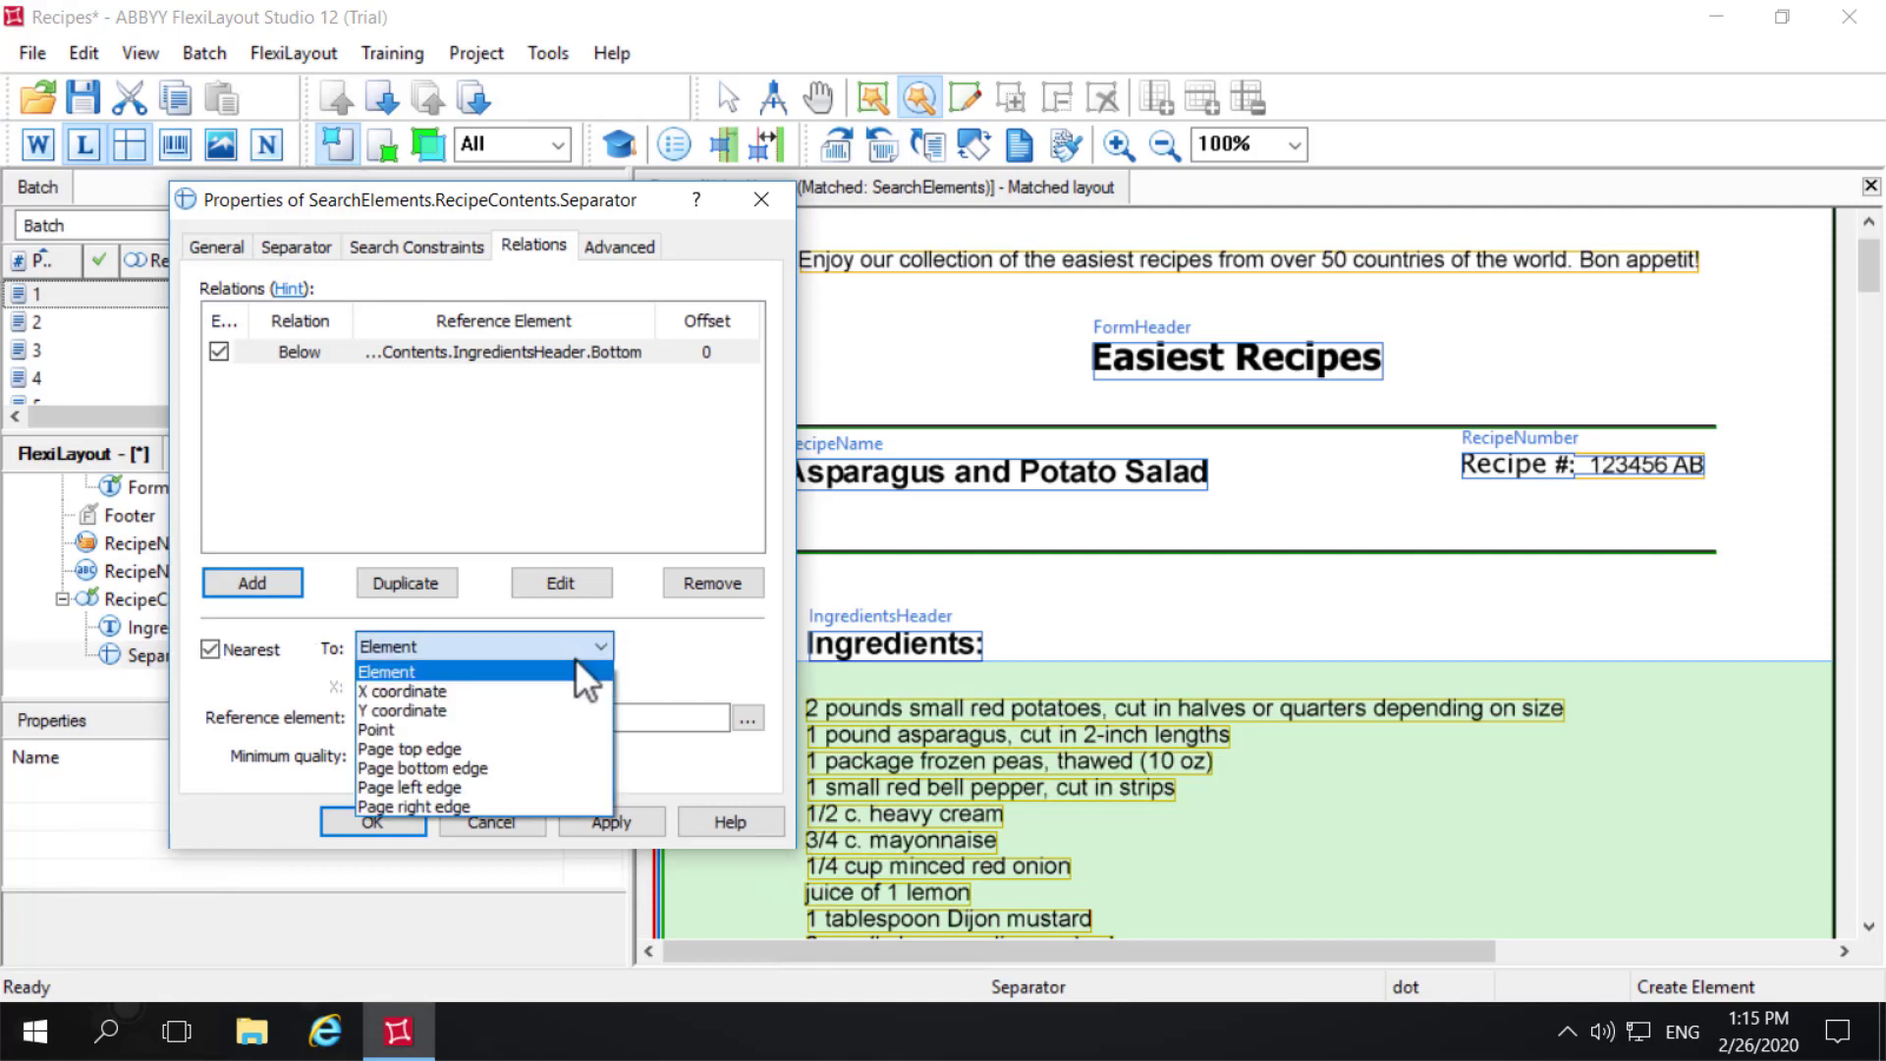
click(575, 656)
click(746, 719)
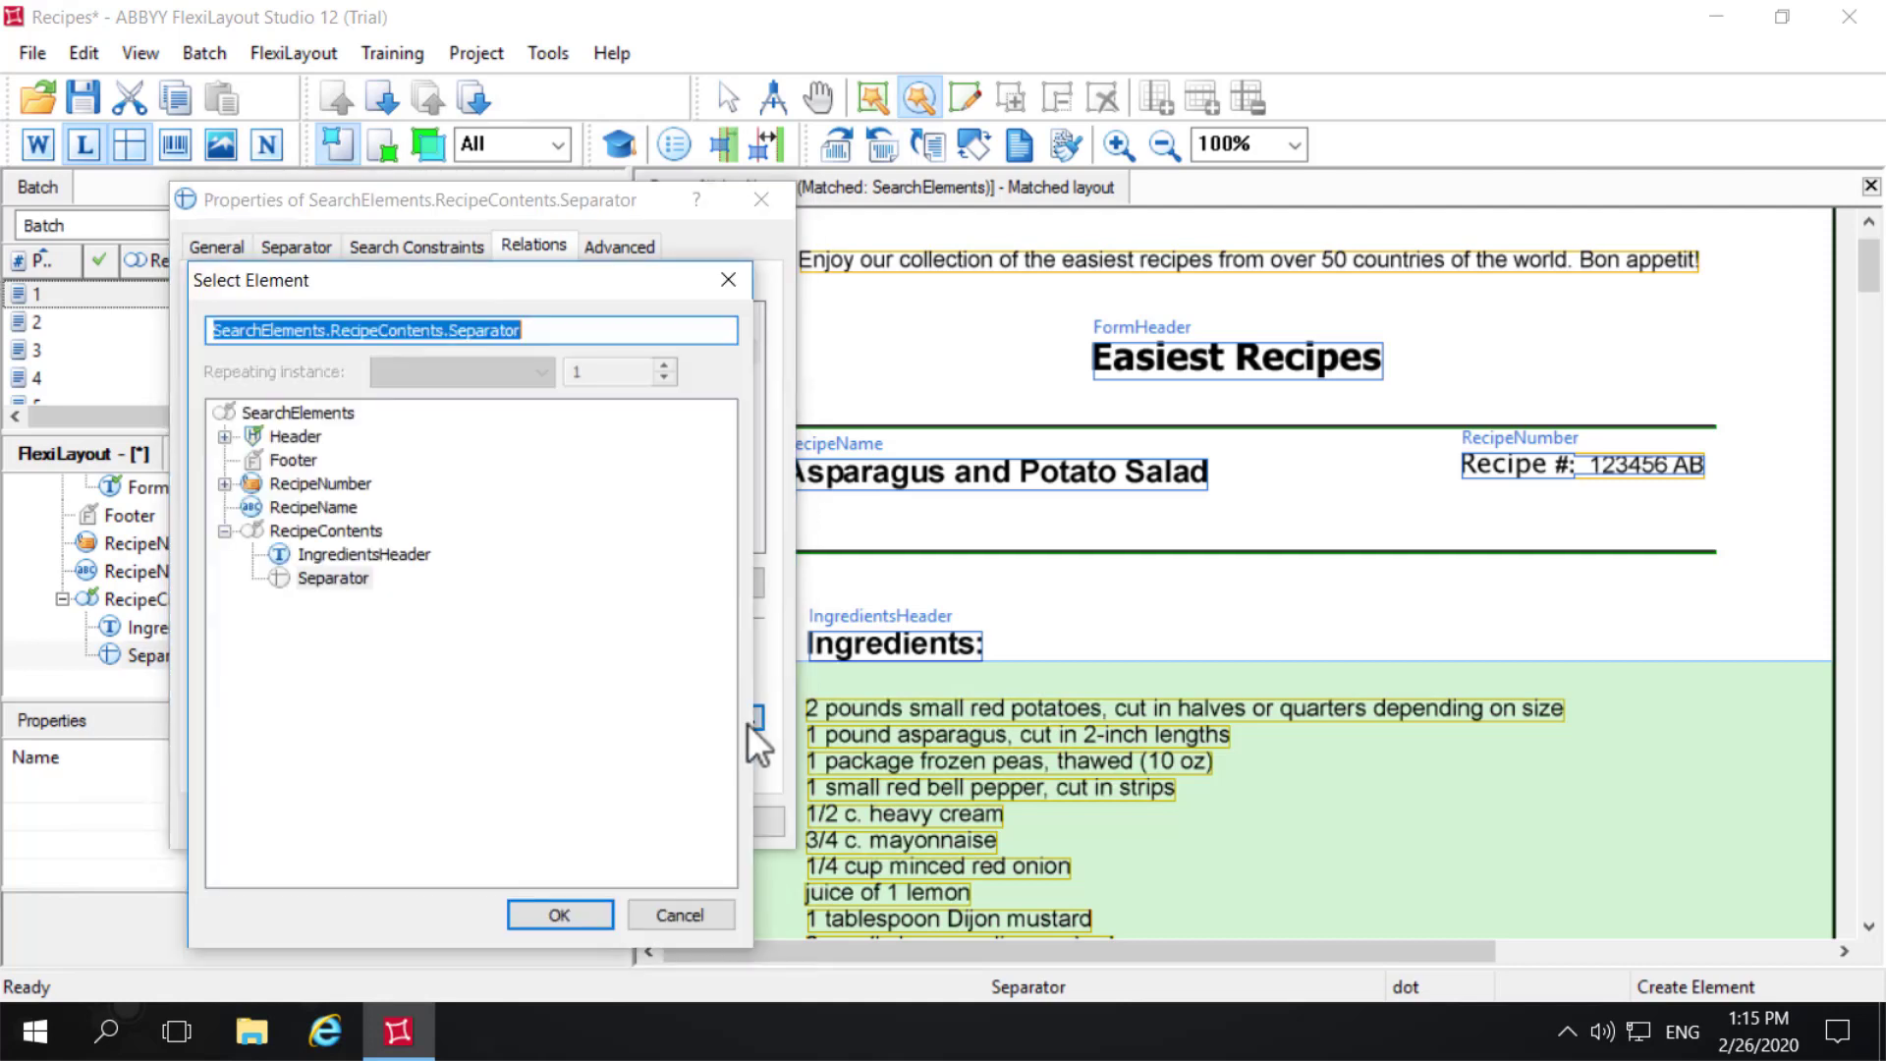
click(391, 554)
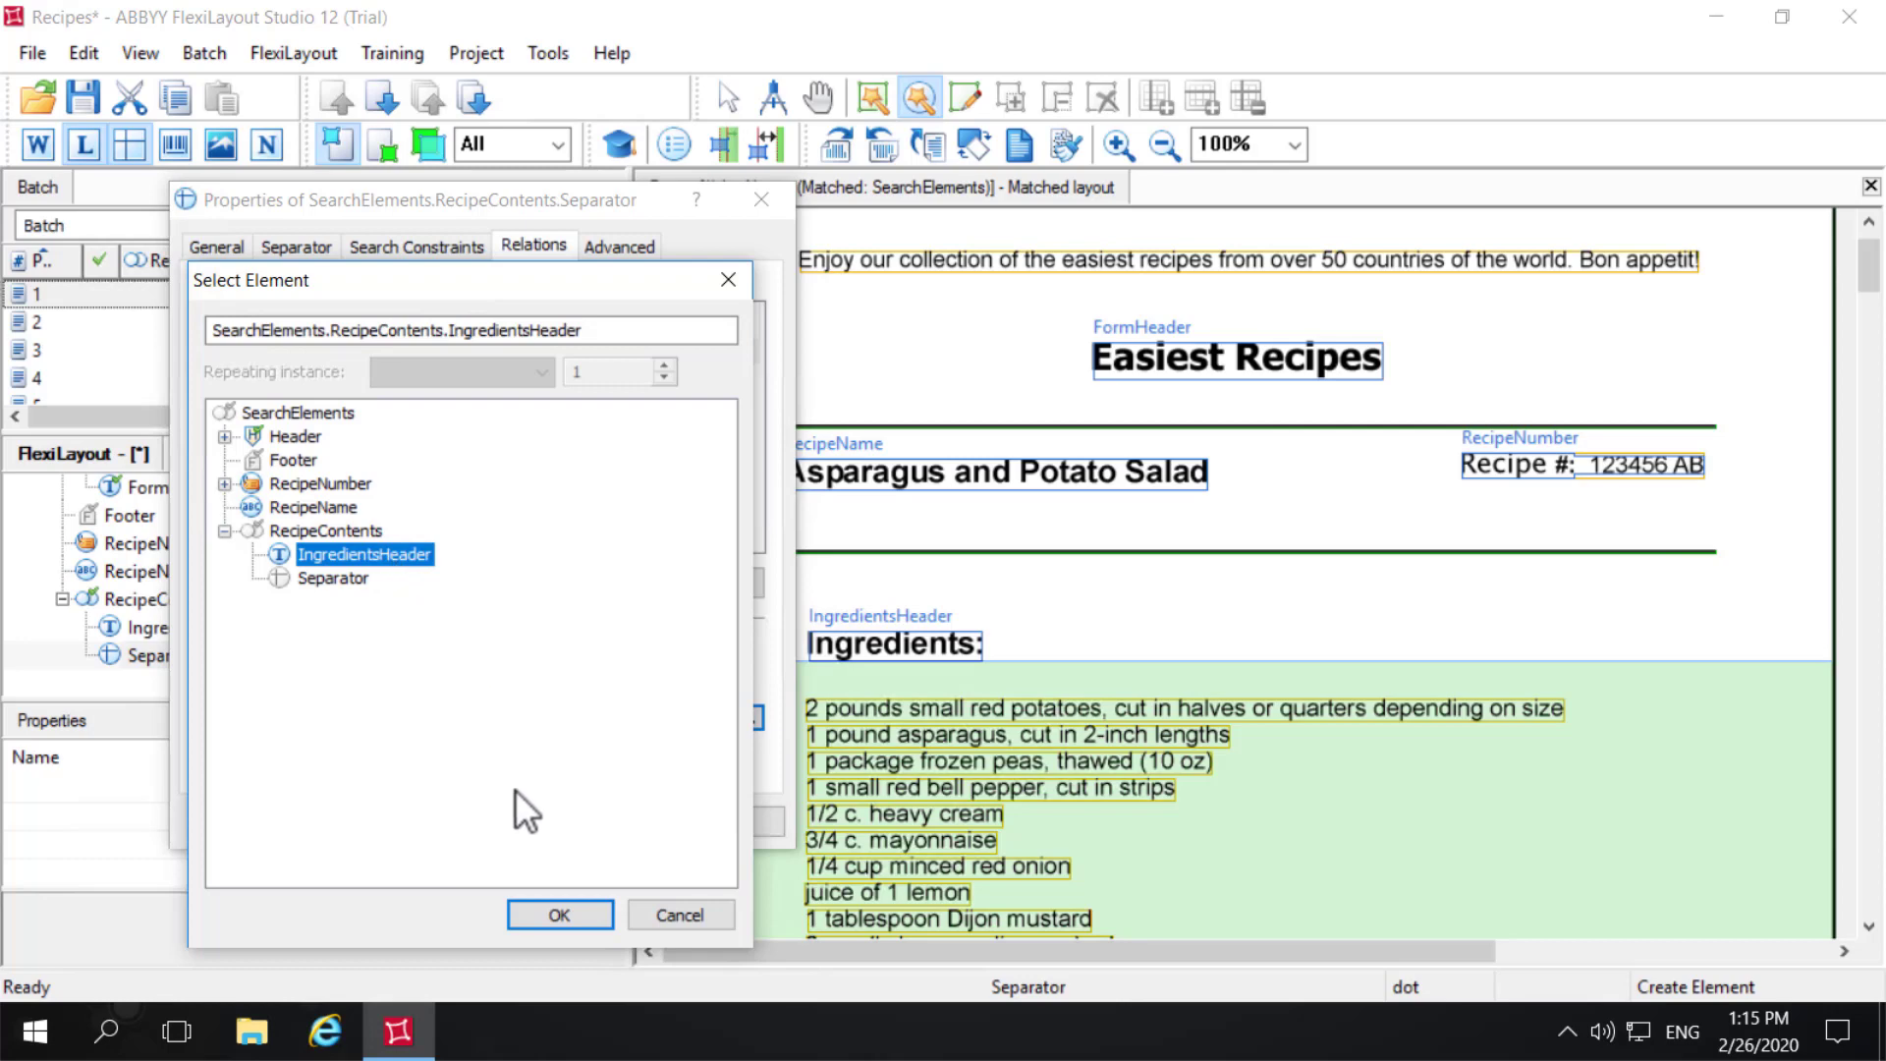
click(574, 915)
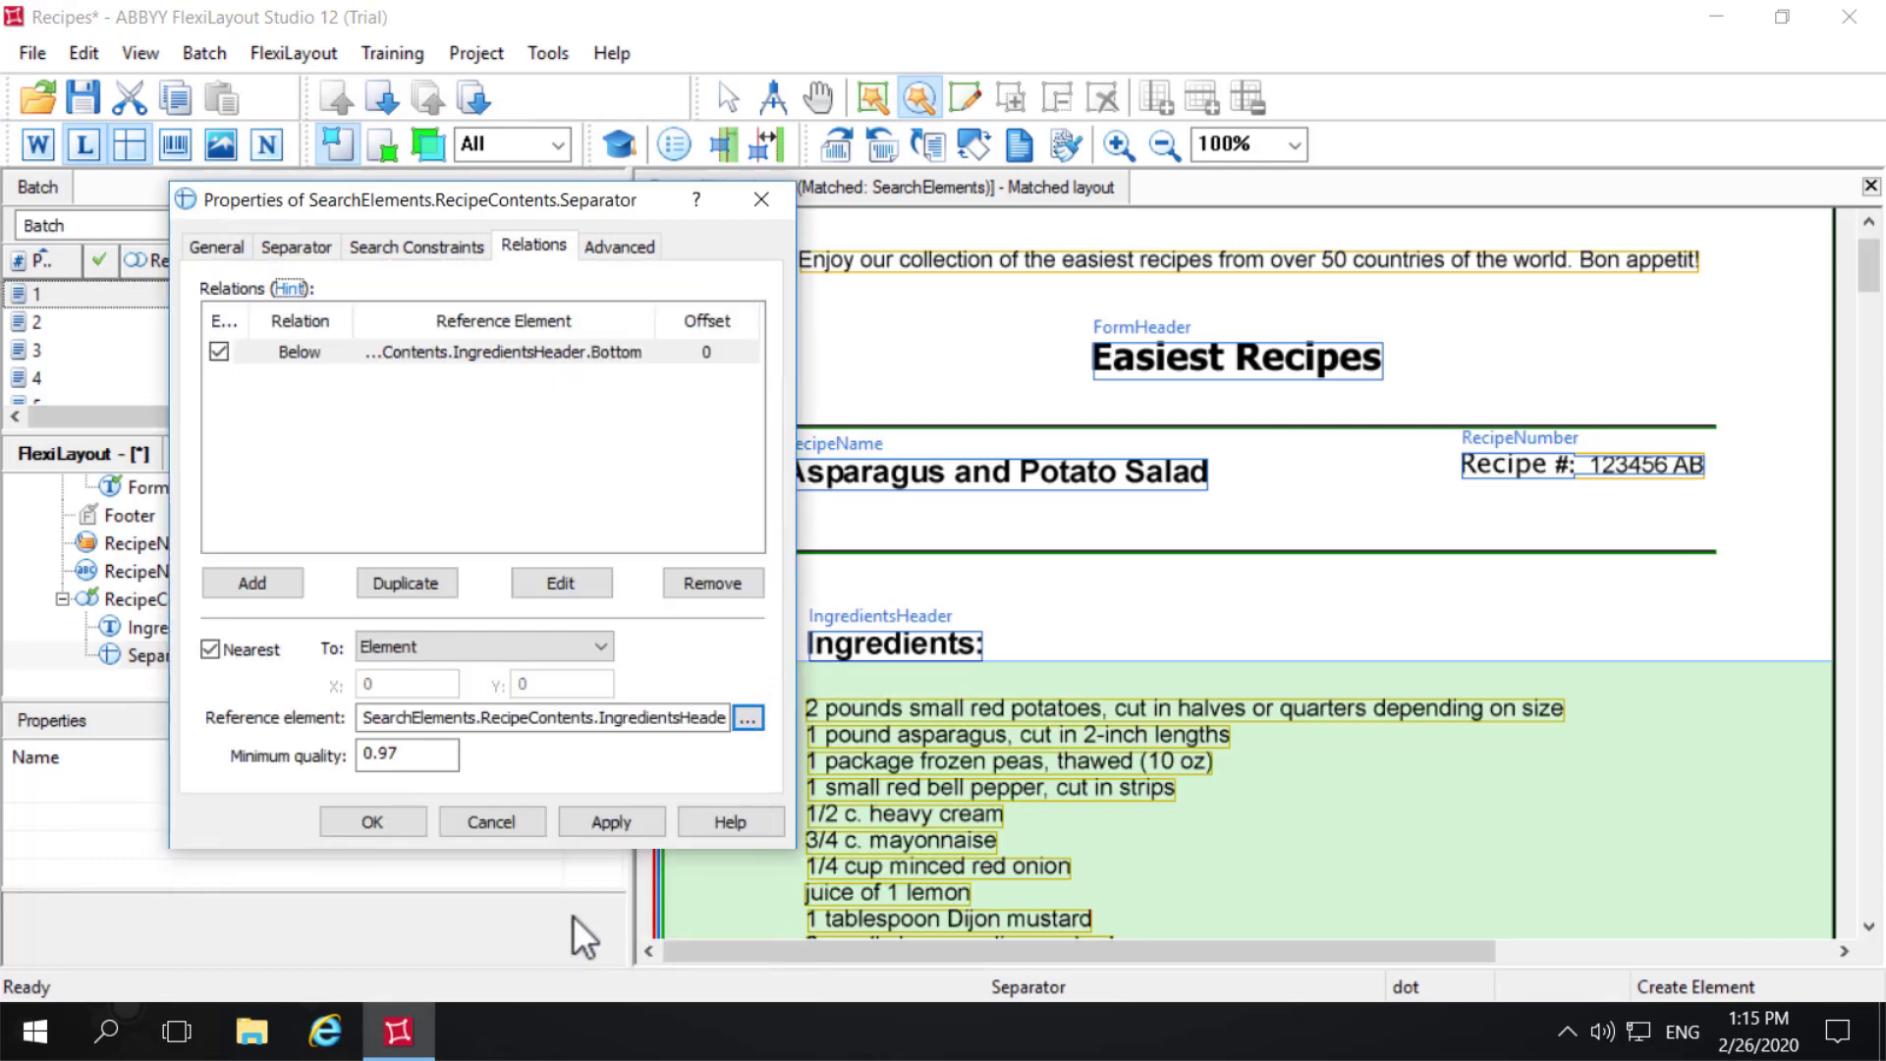
click(346, 825)
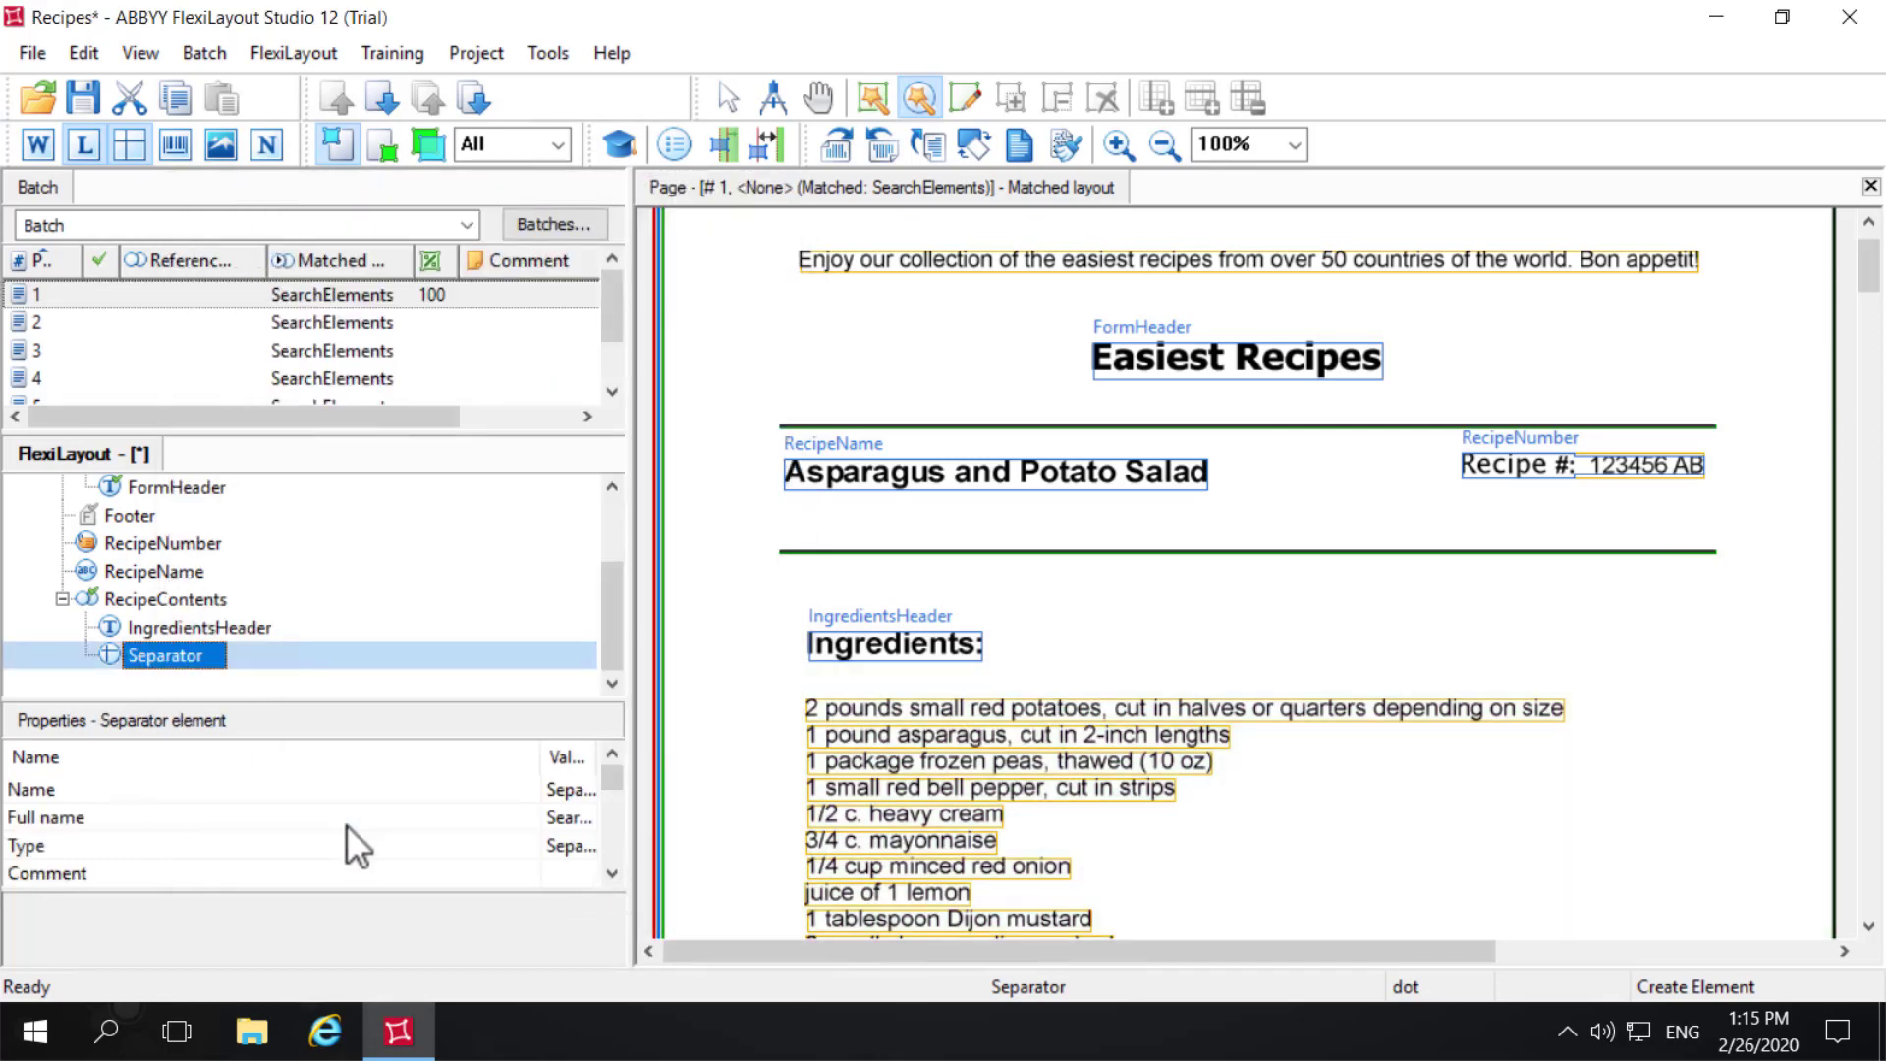
- Match pages 1 and 2 individually and inspect the Separator hypothesis within RecipeContents on each
right_click(70, 291)
click(127, 224)
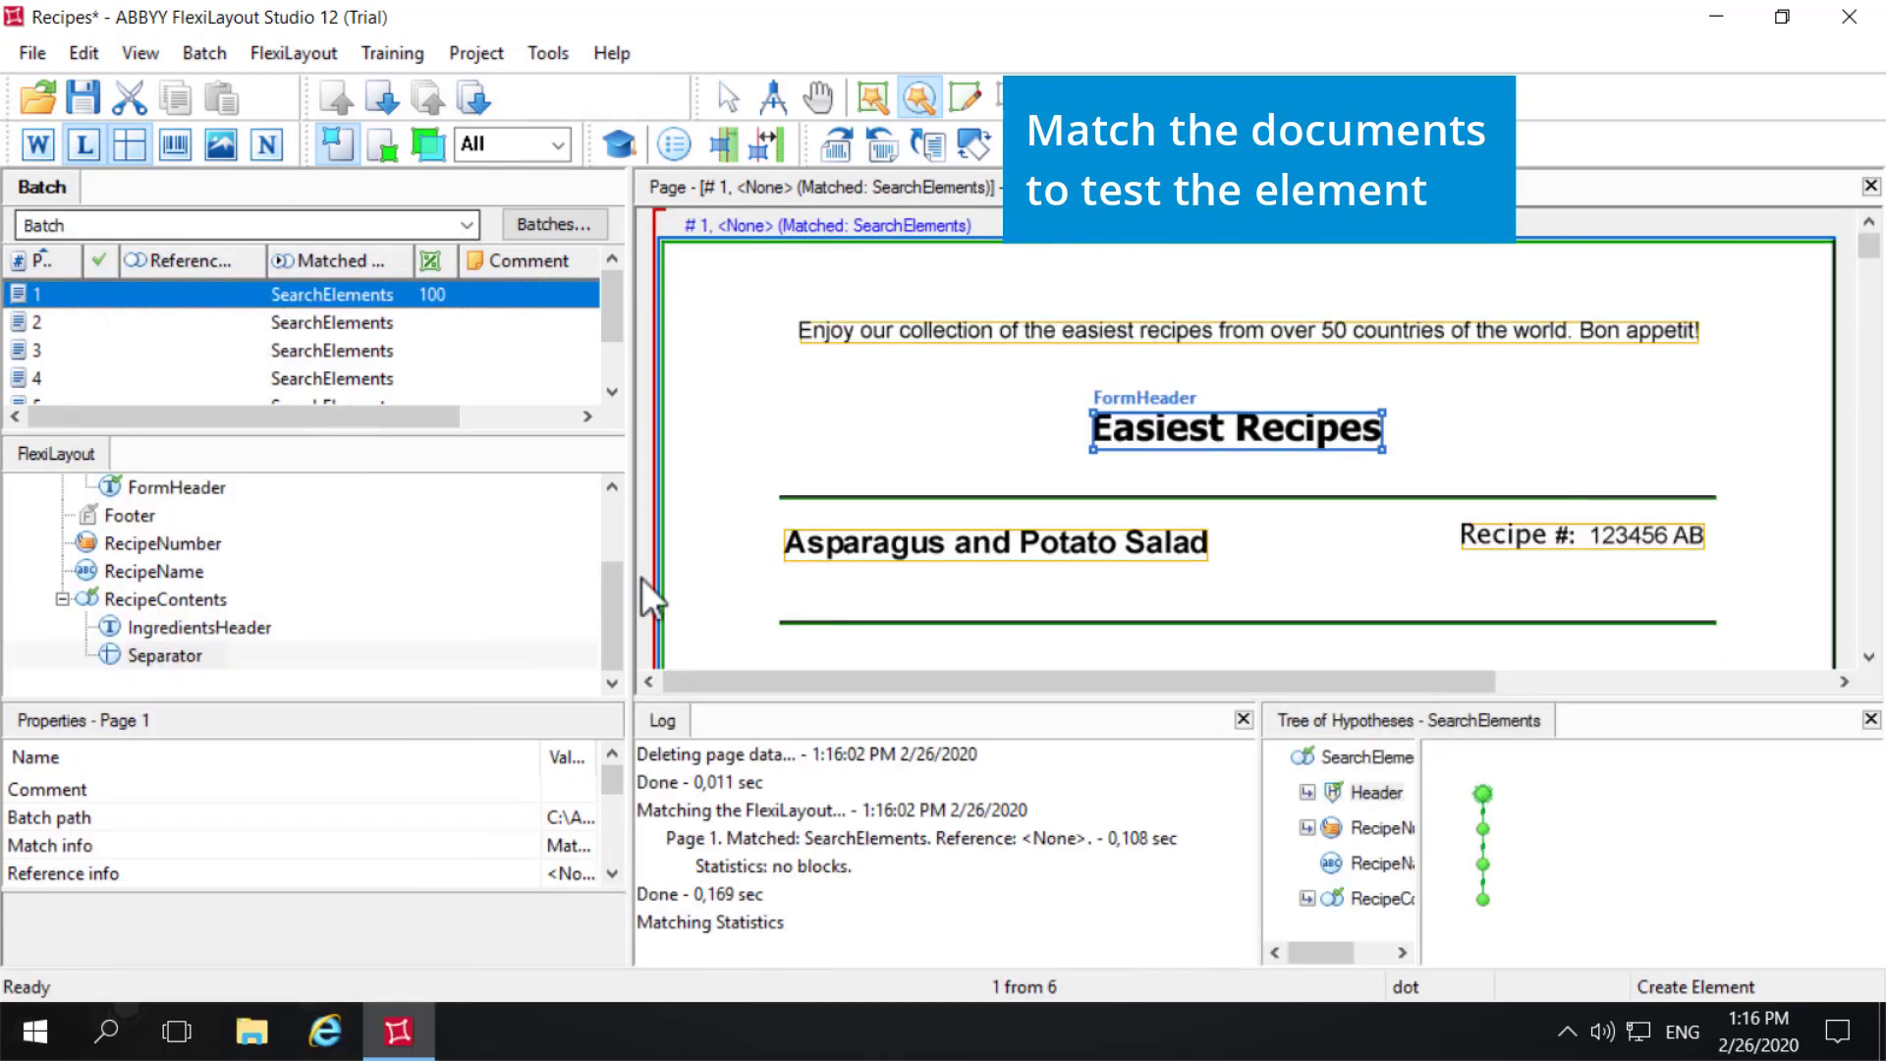
double_click(1375, 898)
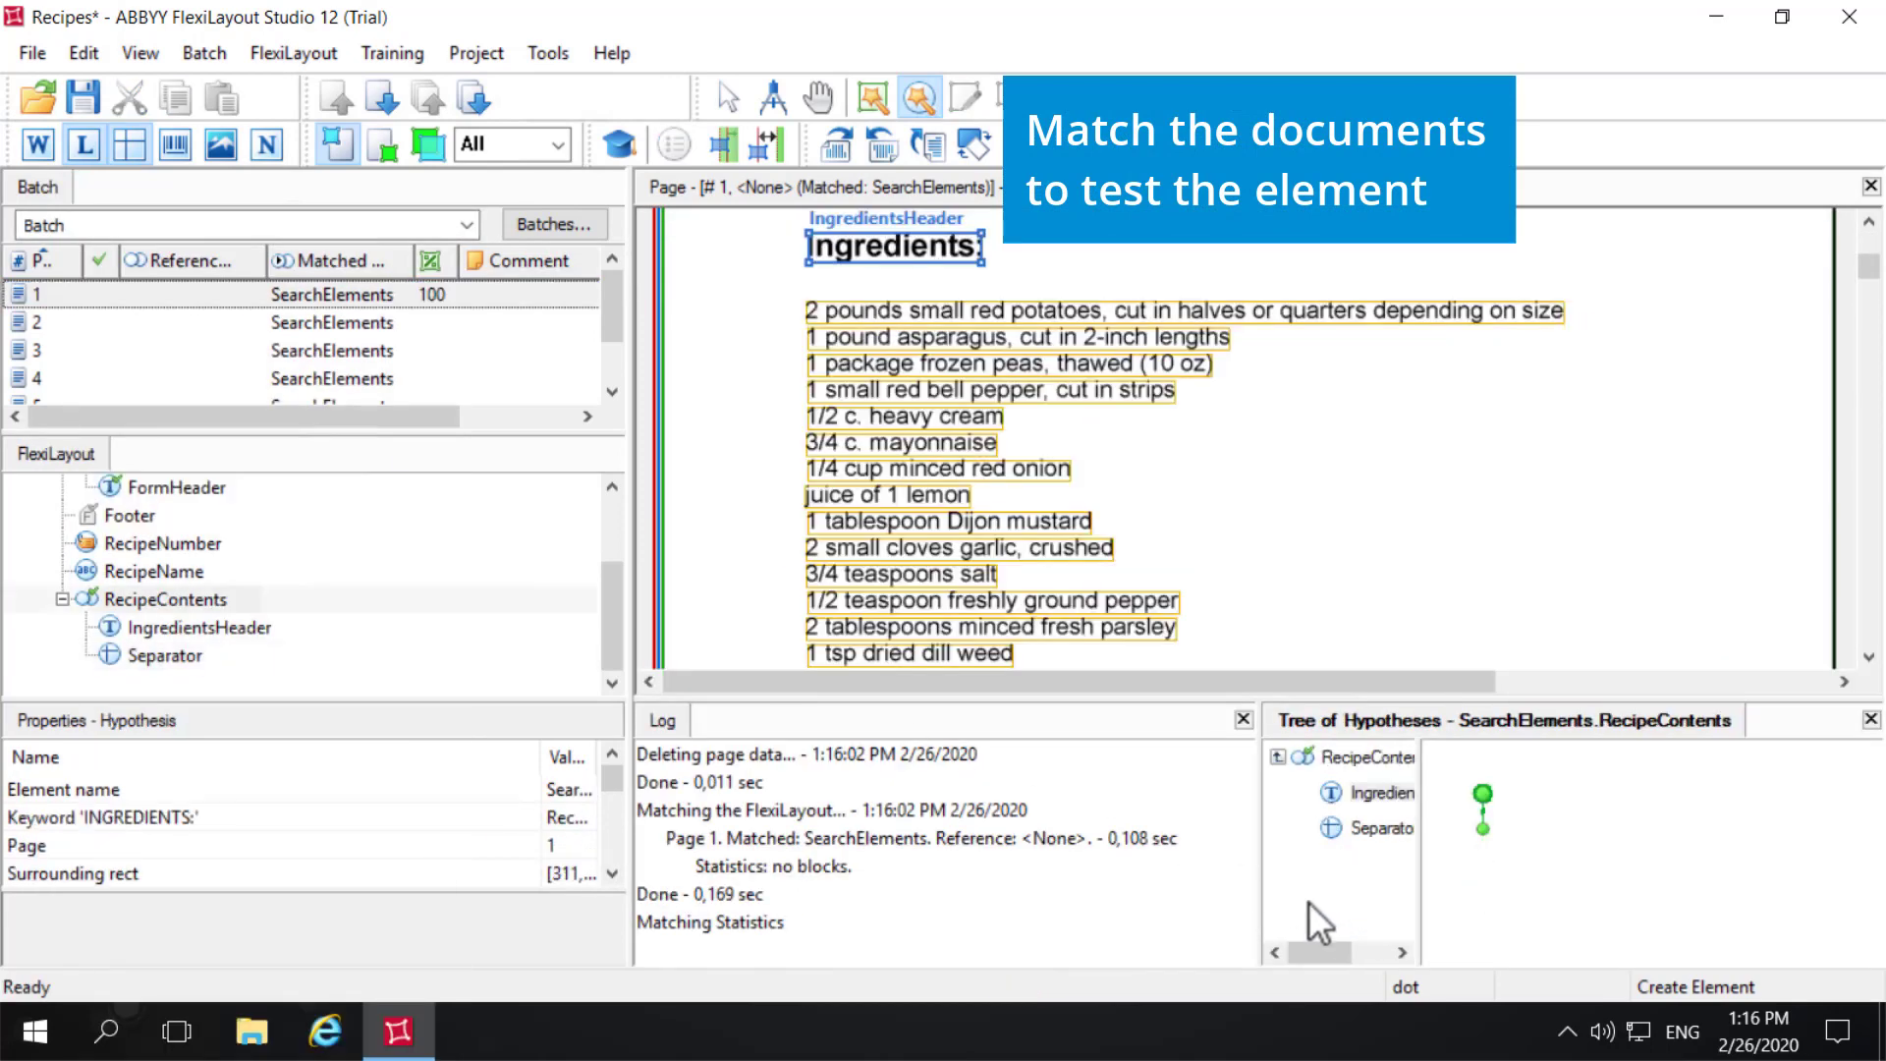
click(1378, 827)
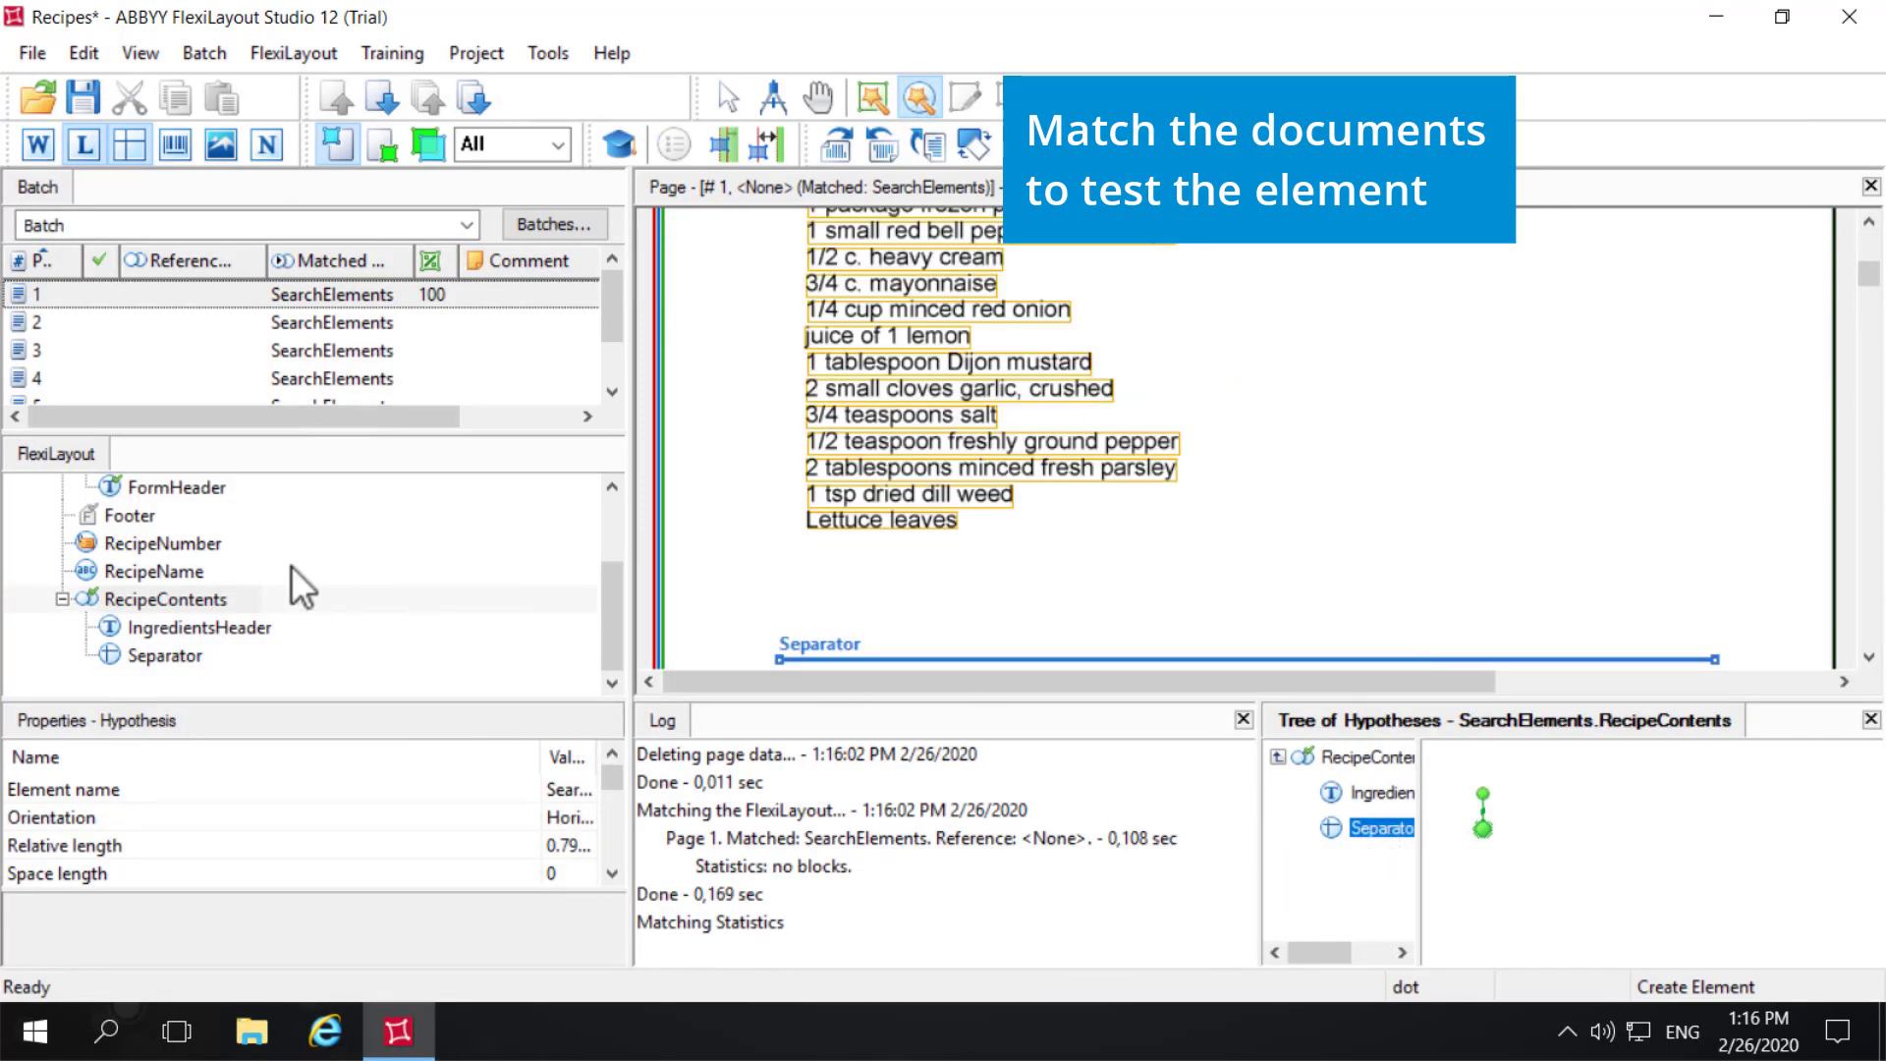
click(39, 322)
right_click(38, 322)
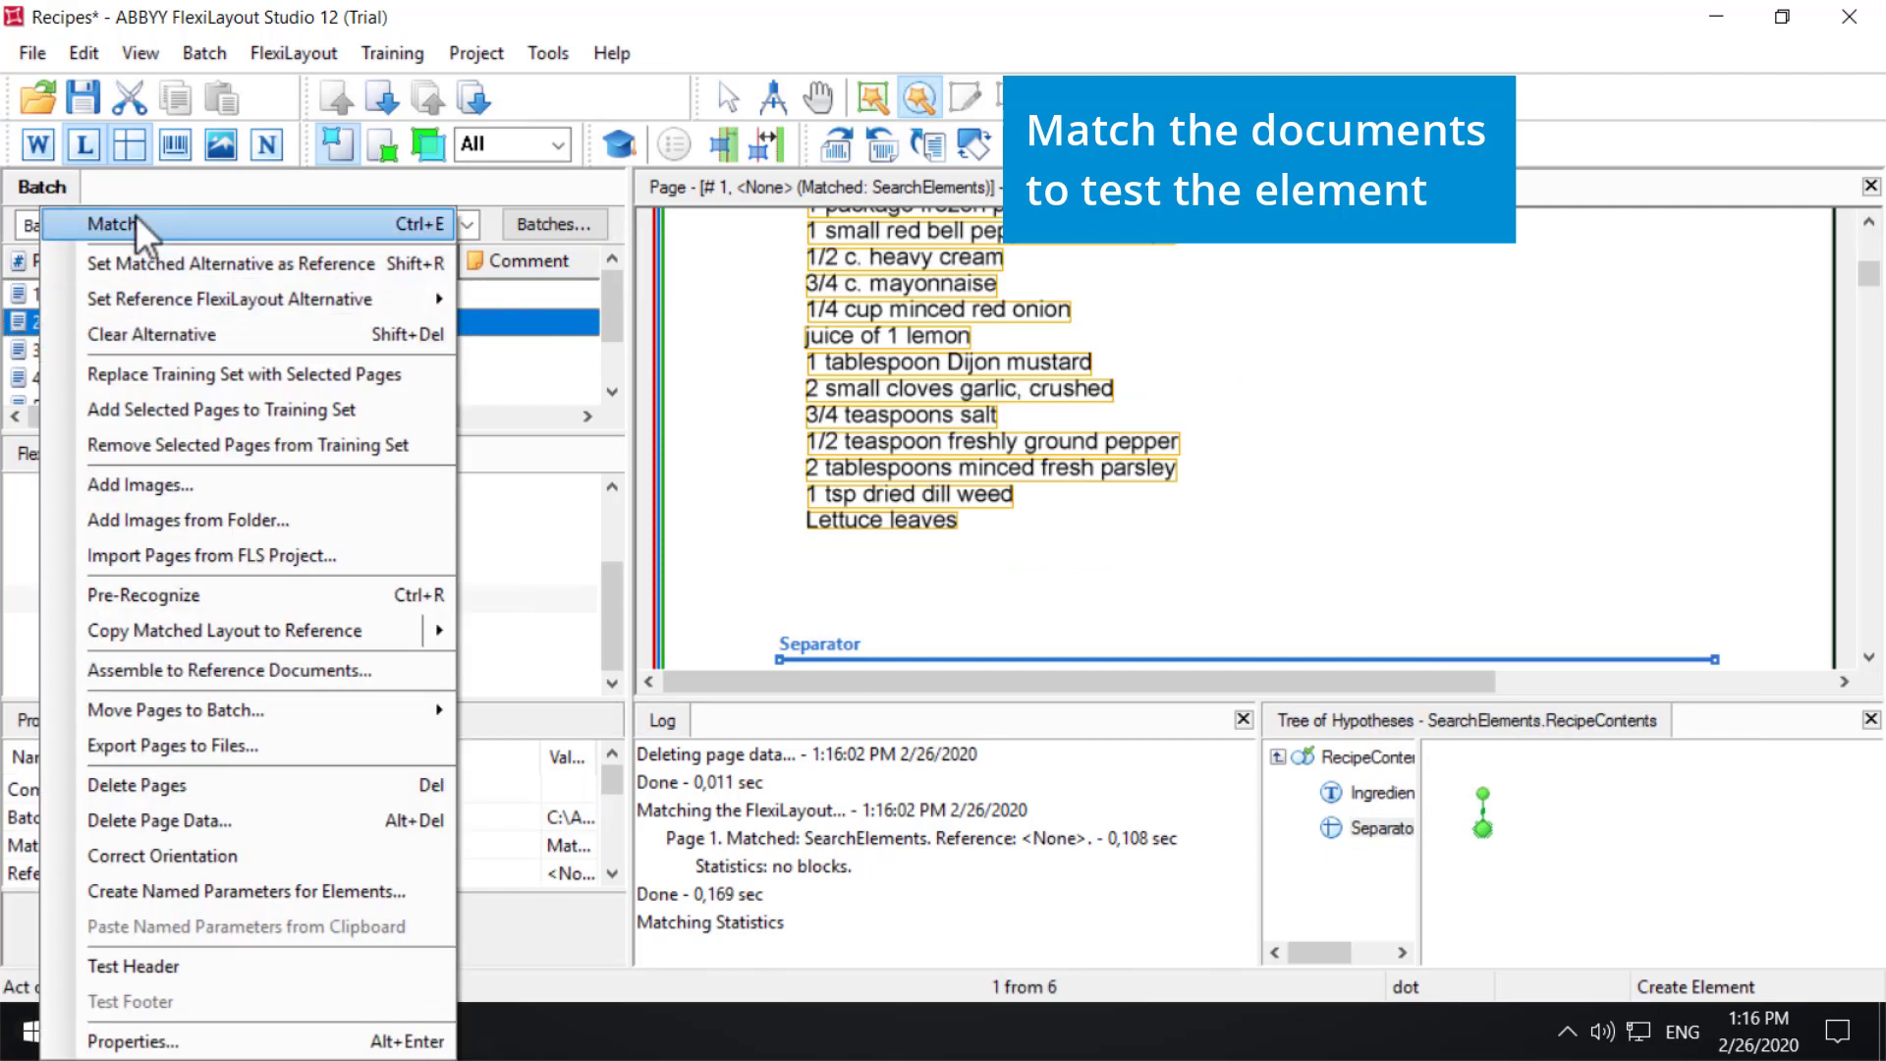
click(136, 222)
double_click(1380, 895)
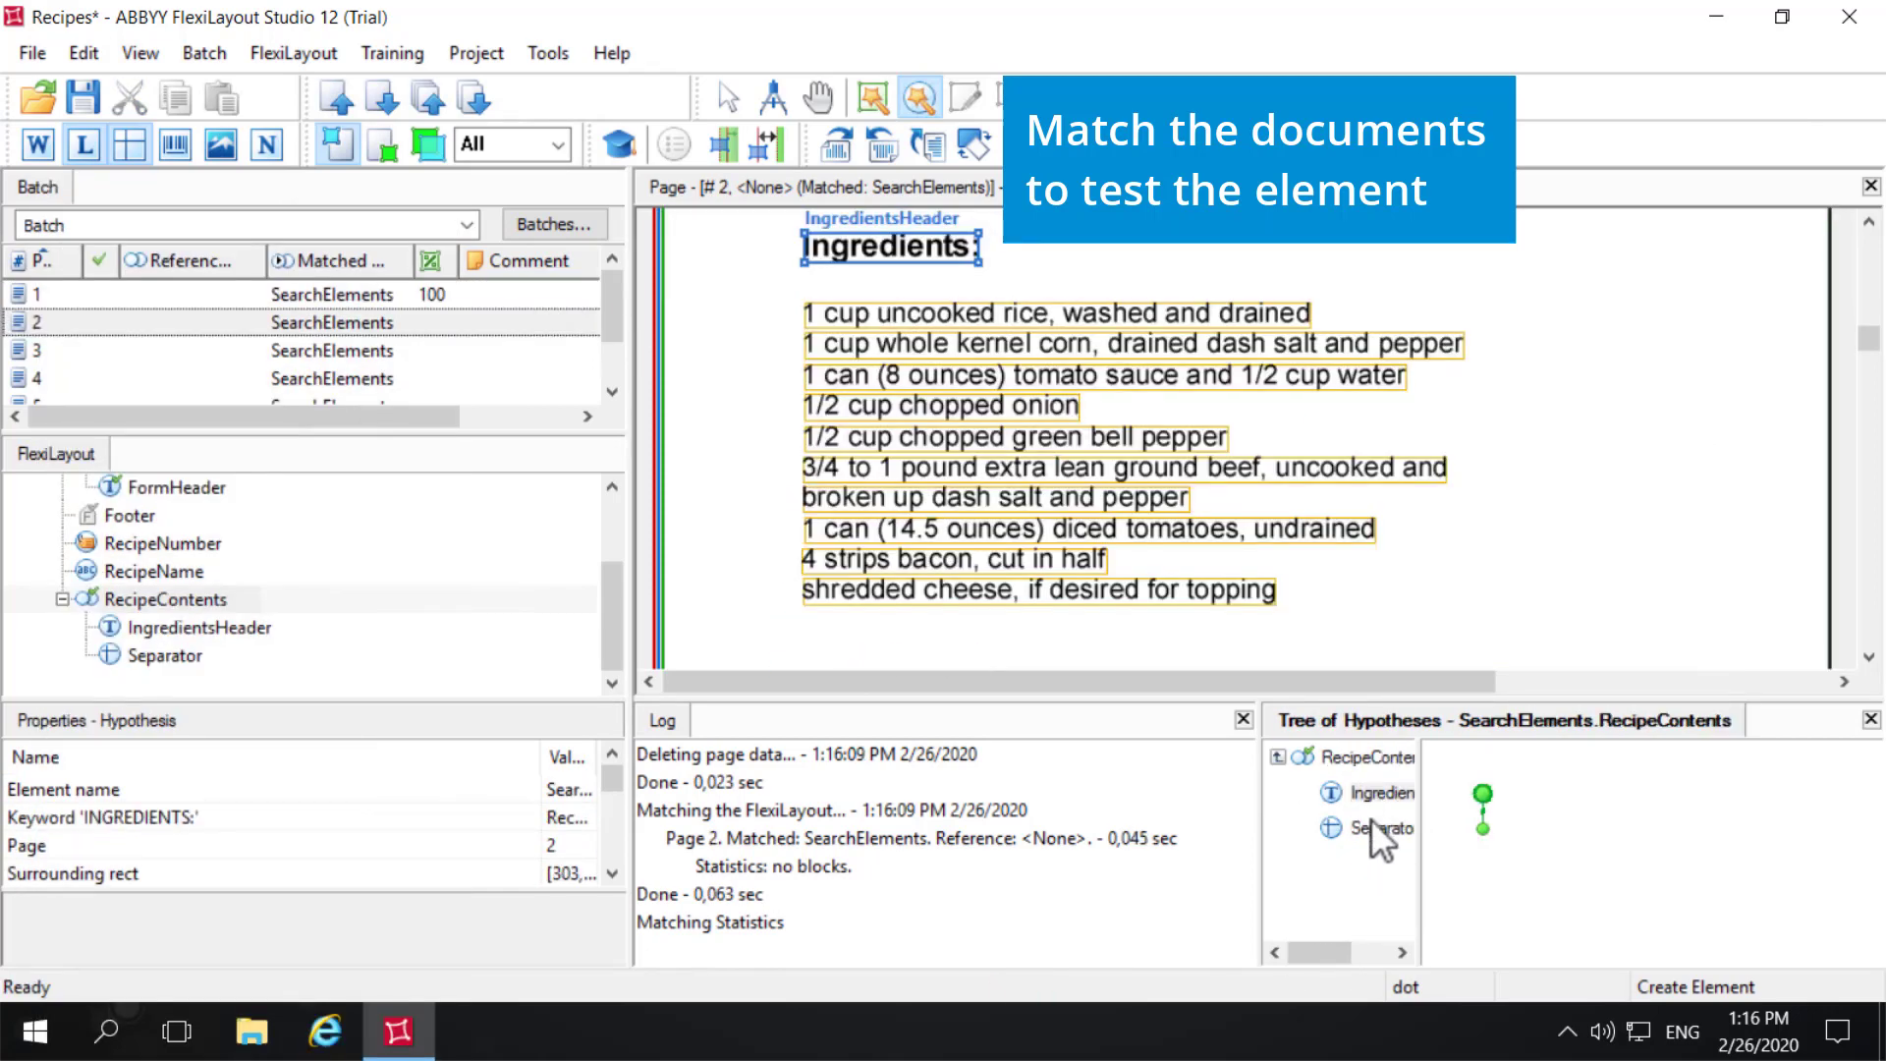
click(1376, 828)
- Match page 3 and check where the Separator hypothesis within RecipeContents is placed
click(59, 349)
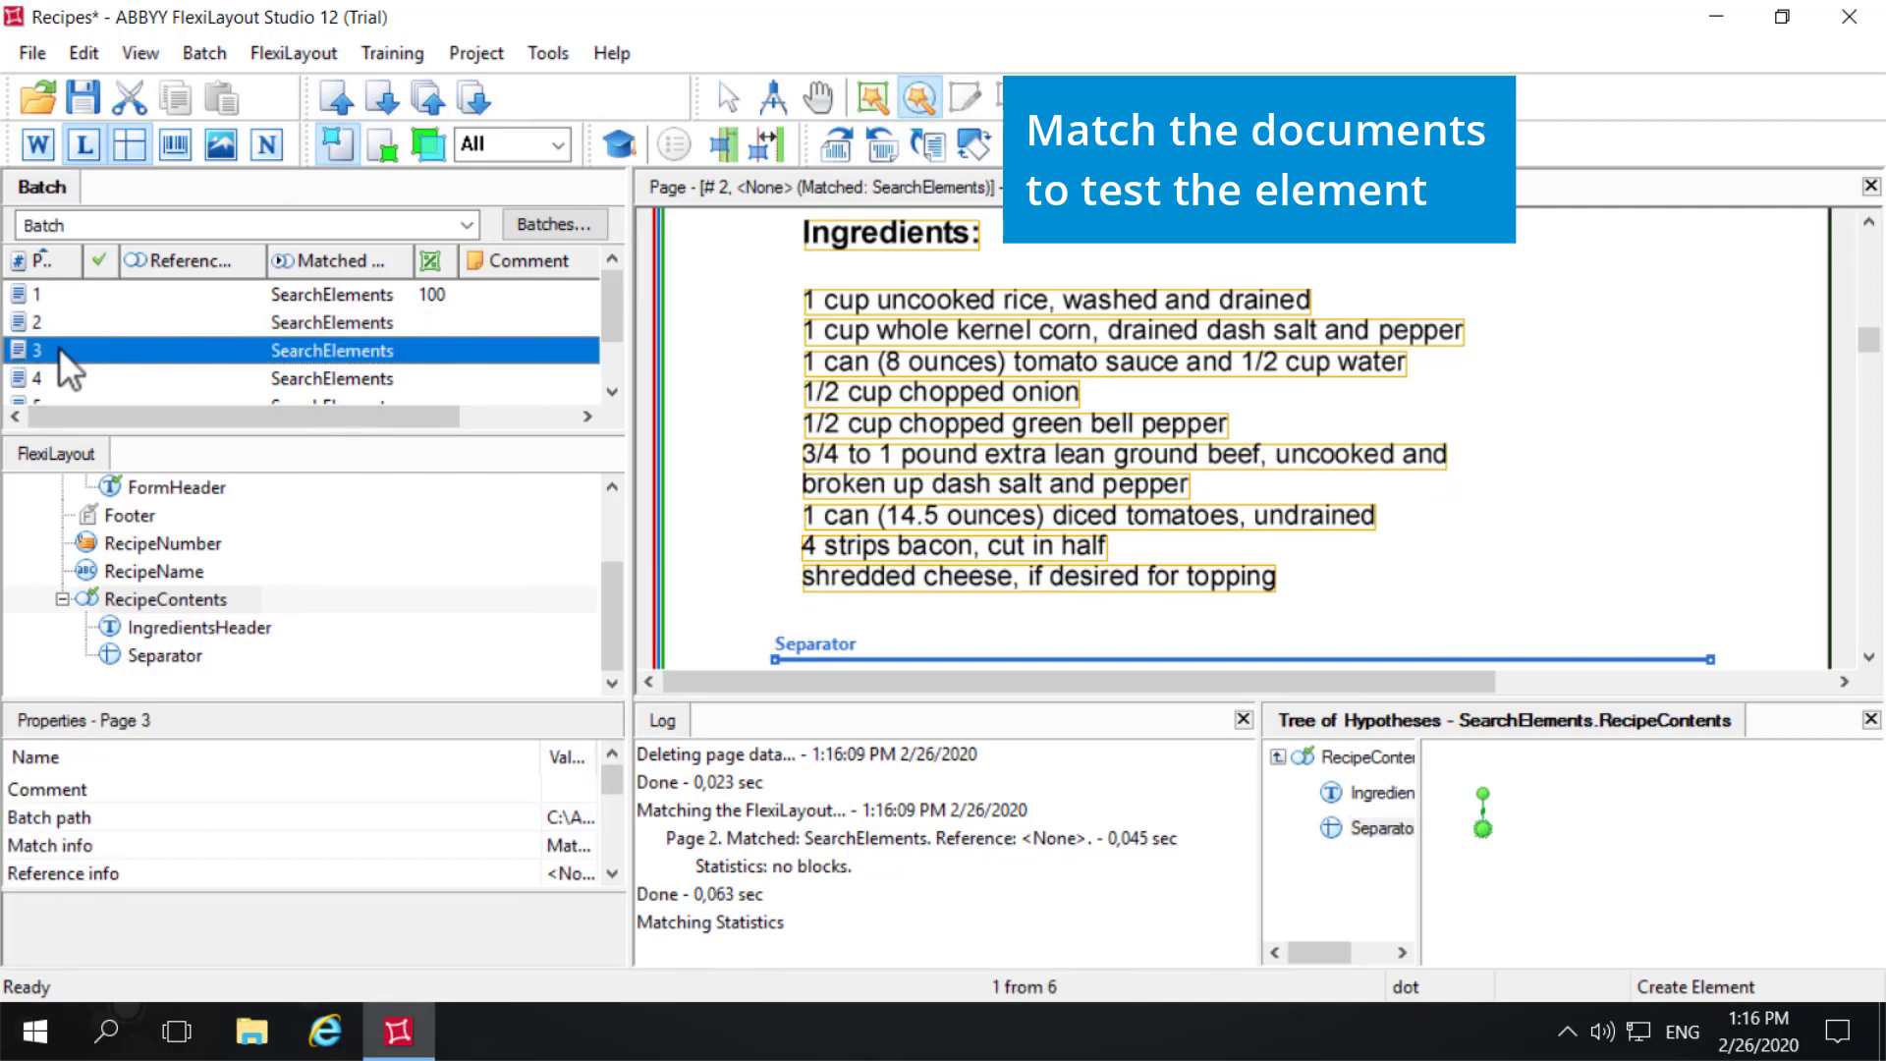
right_click(59, 346)
click(232, 232)
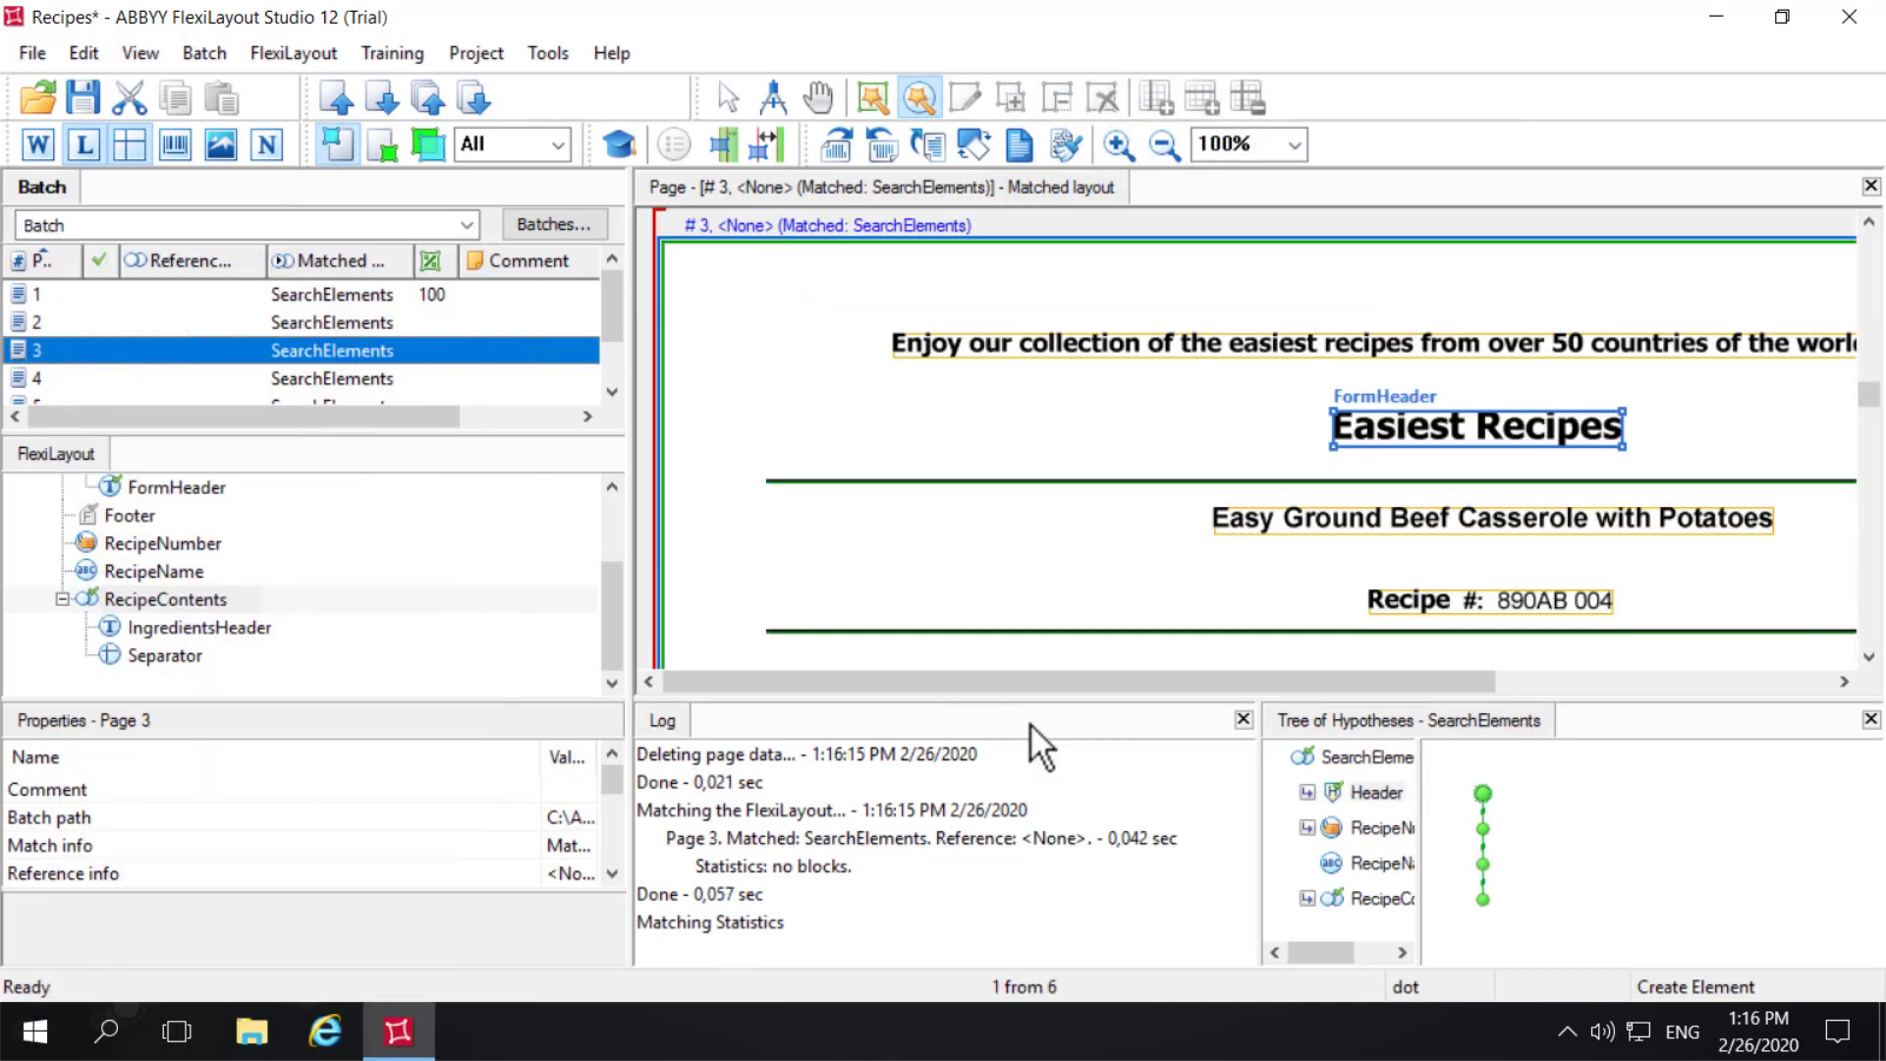
click(1306, 899)
double_click(1314, 898)
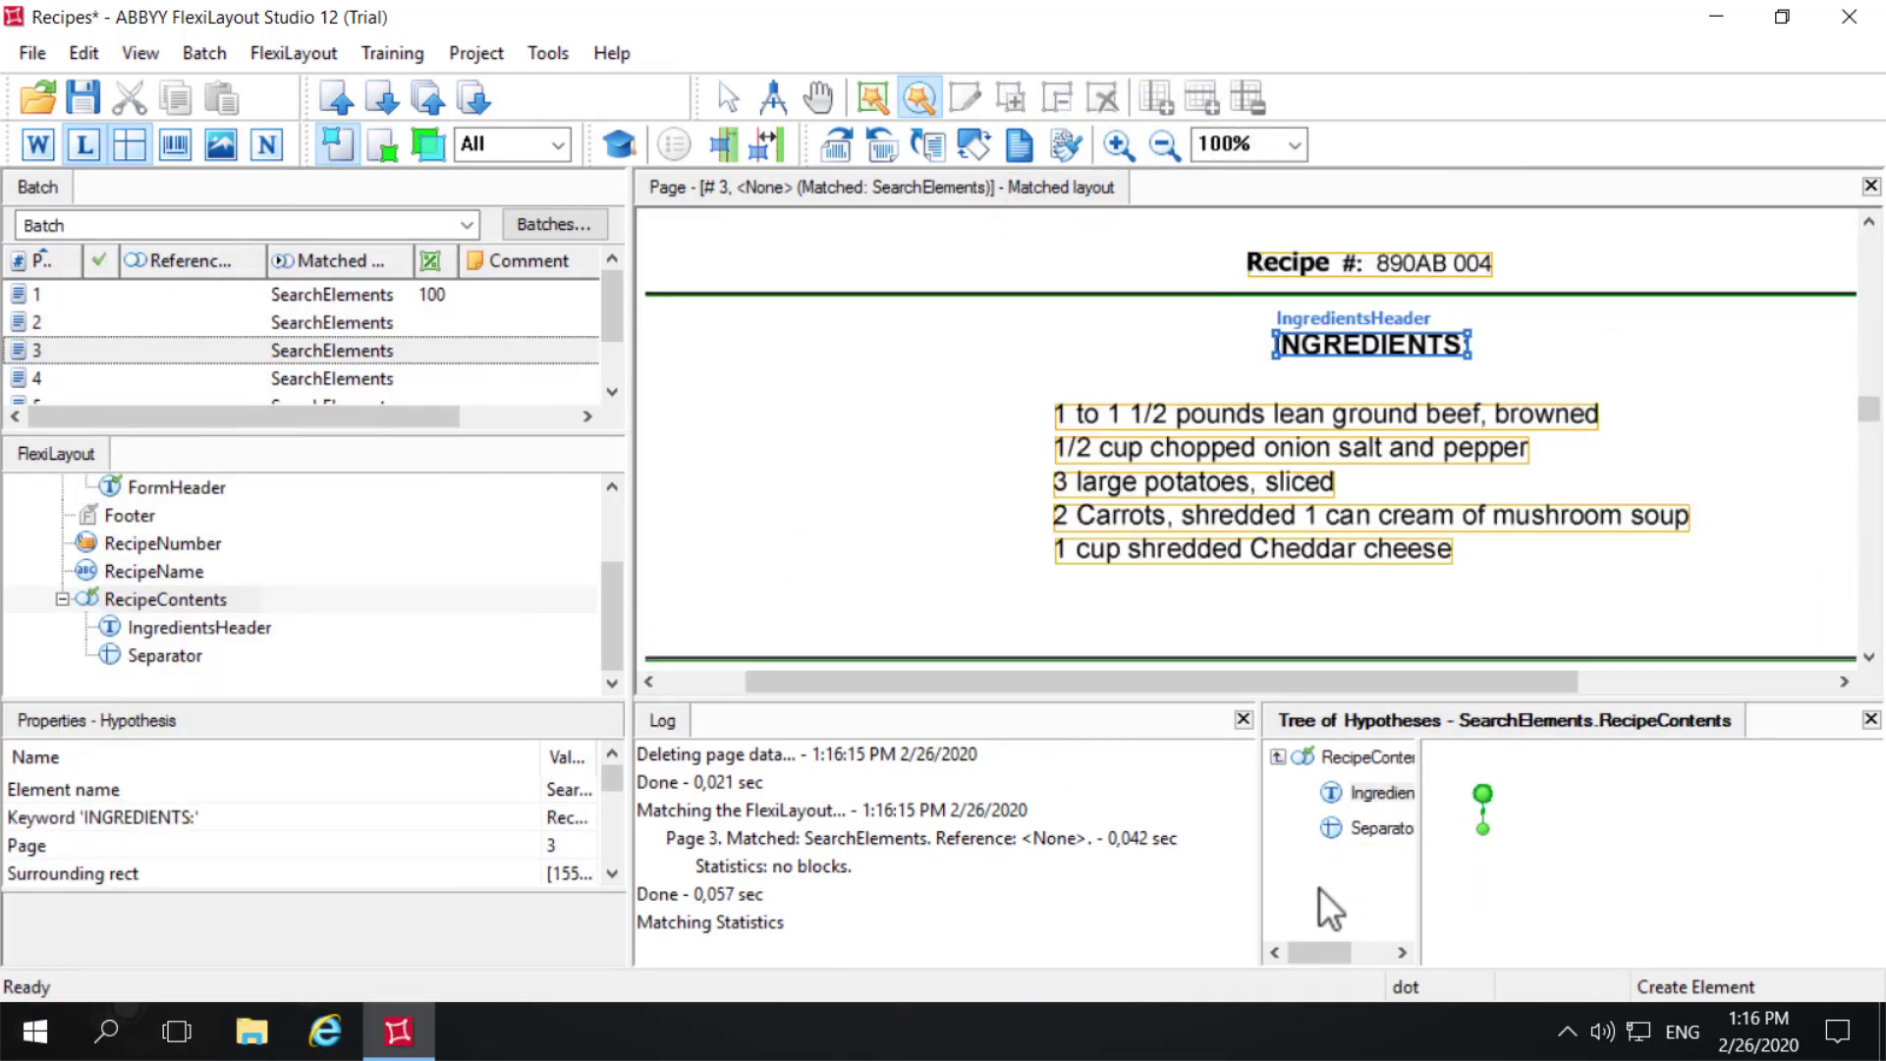
click(1387, 833)
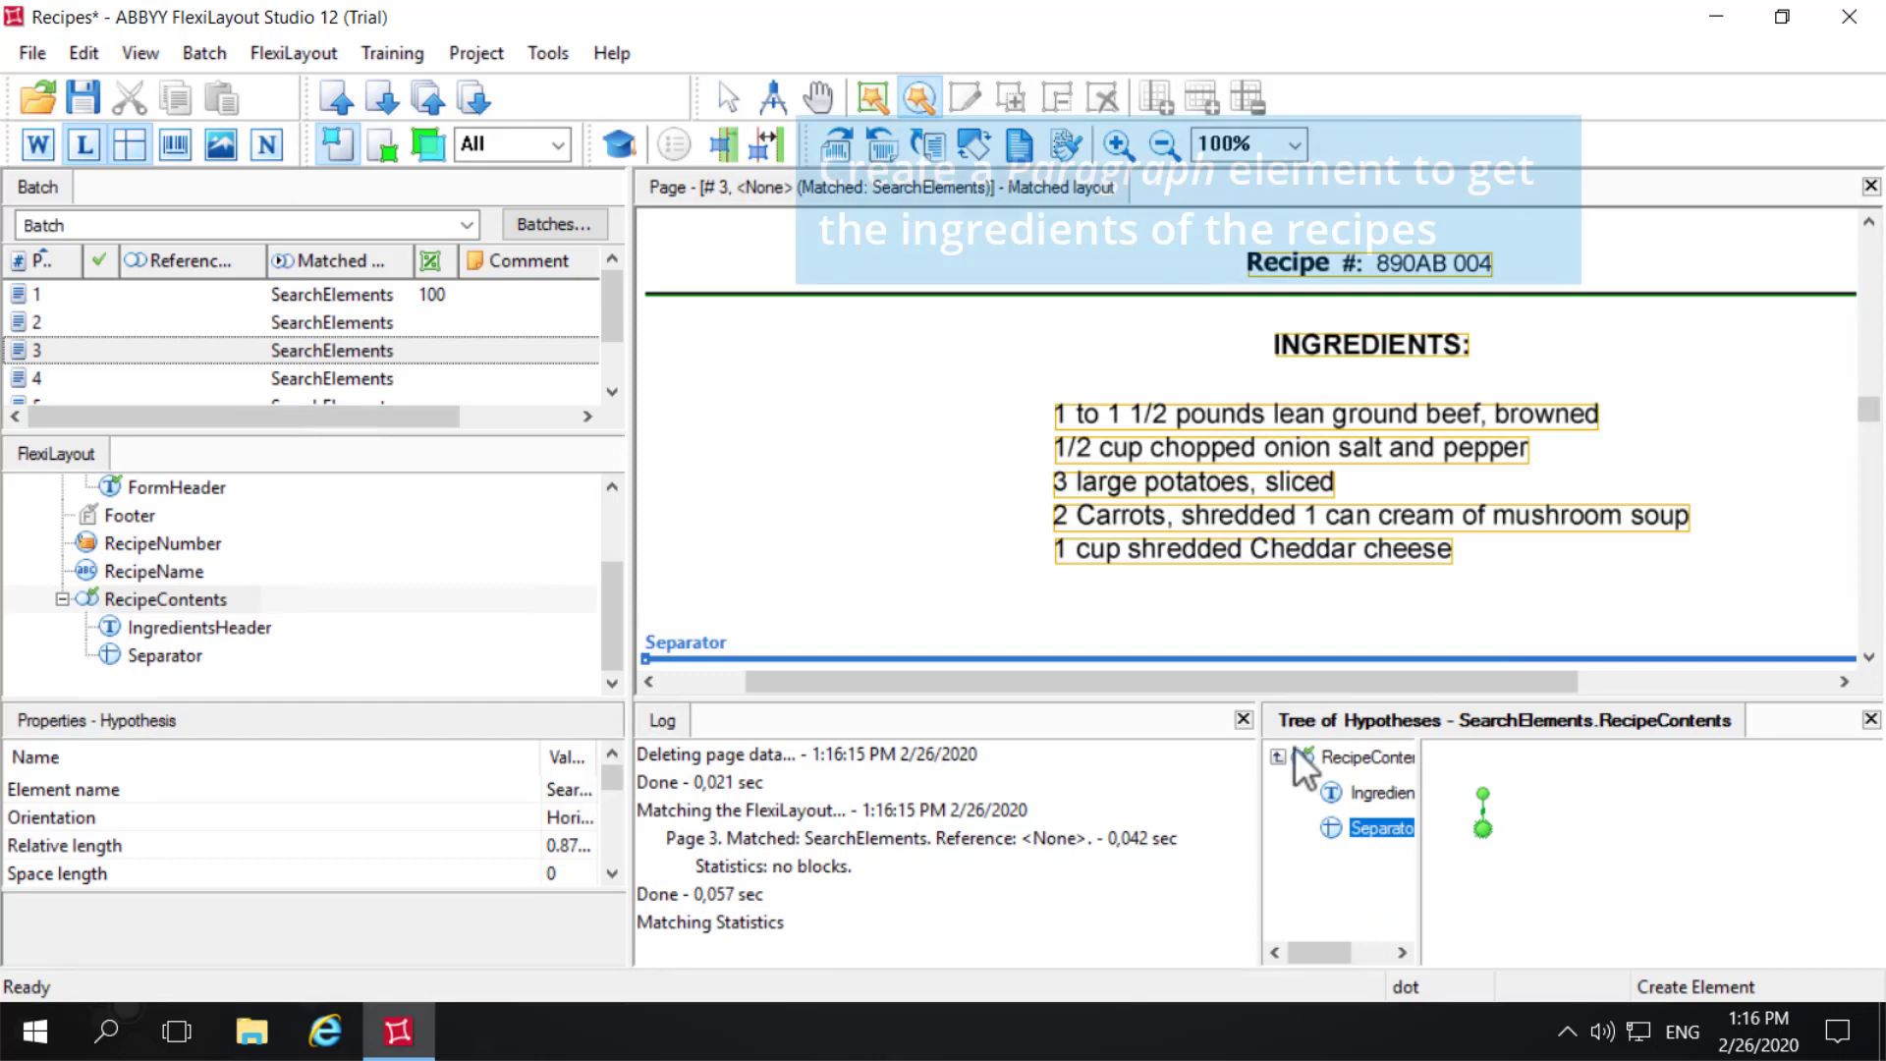
- Add a Paragraph element to the RecipeContents group and name it Ingredients
right_click(174, 603)
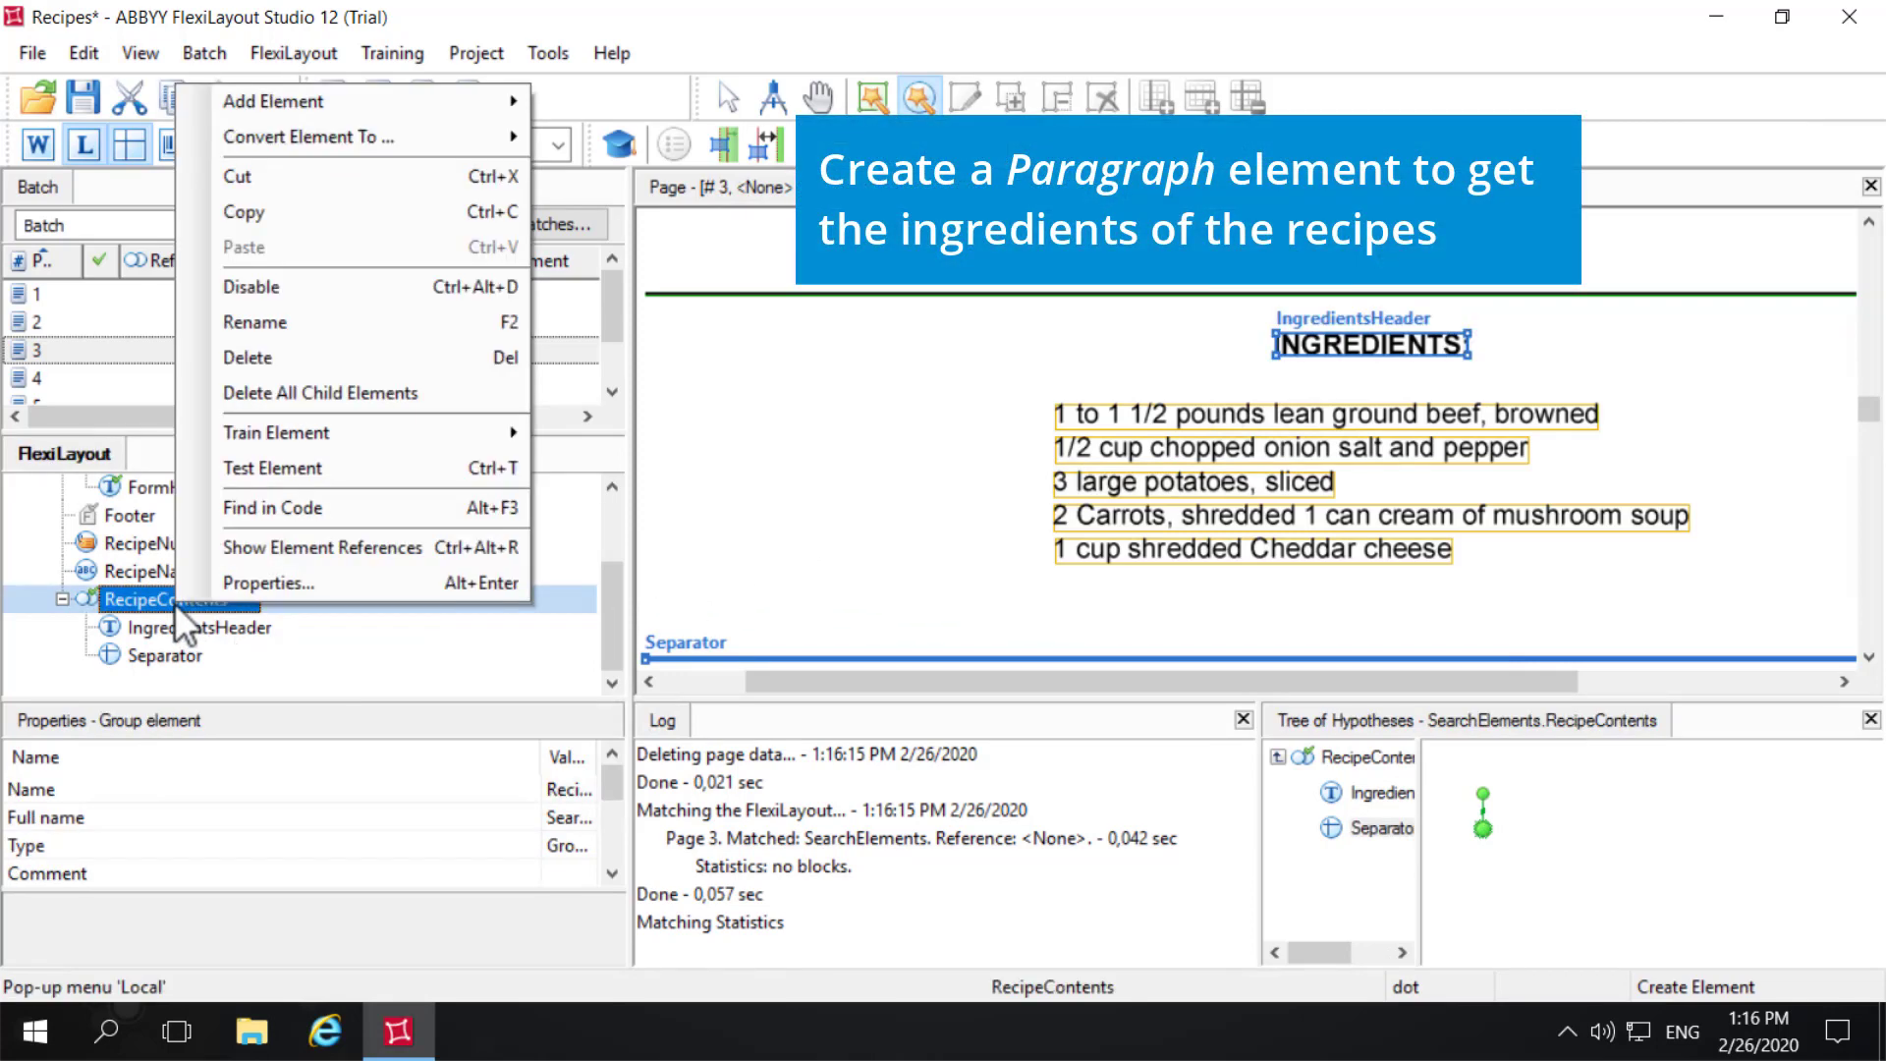
mouse_move(407, 99)
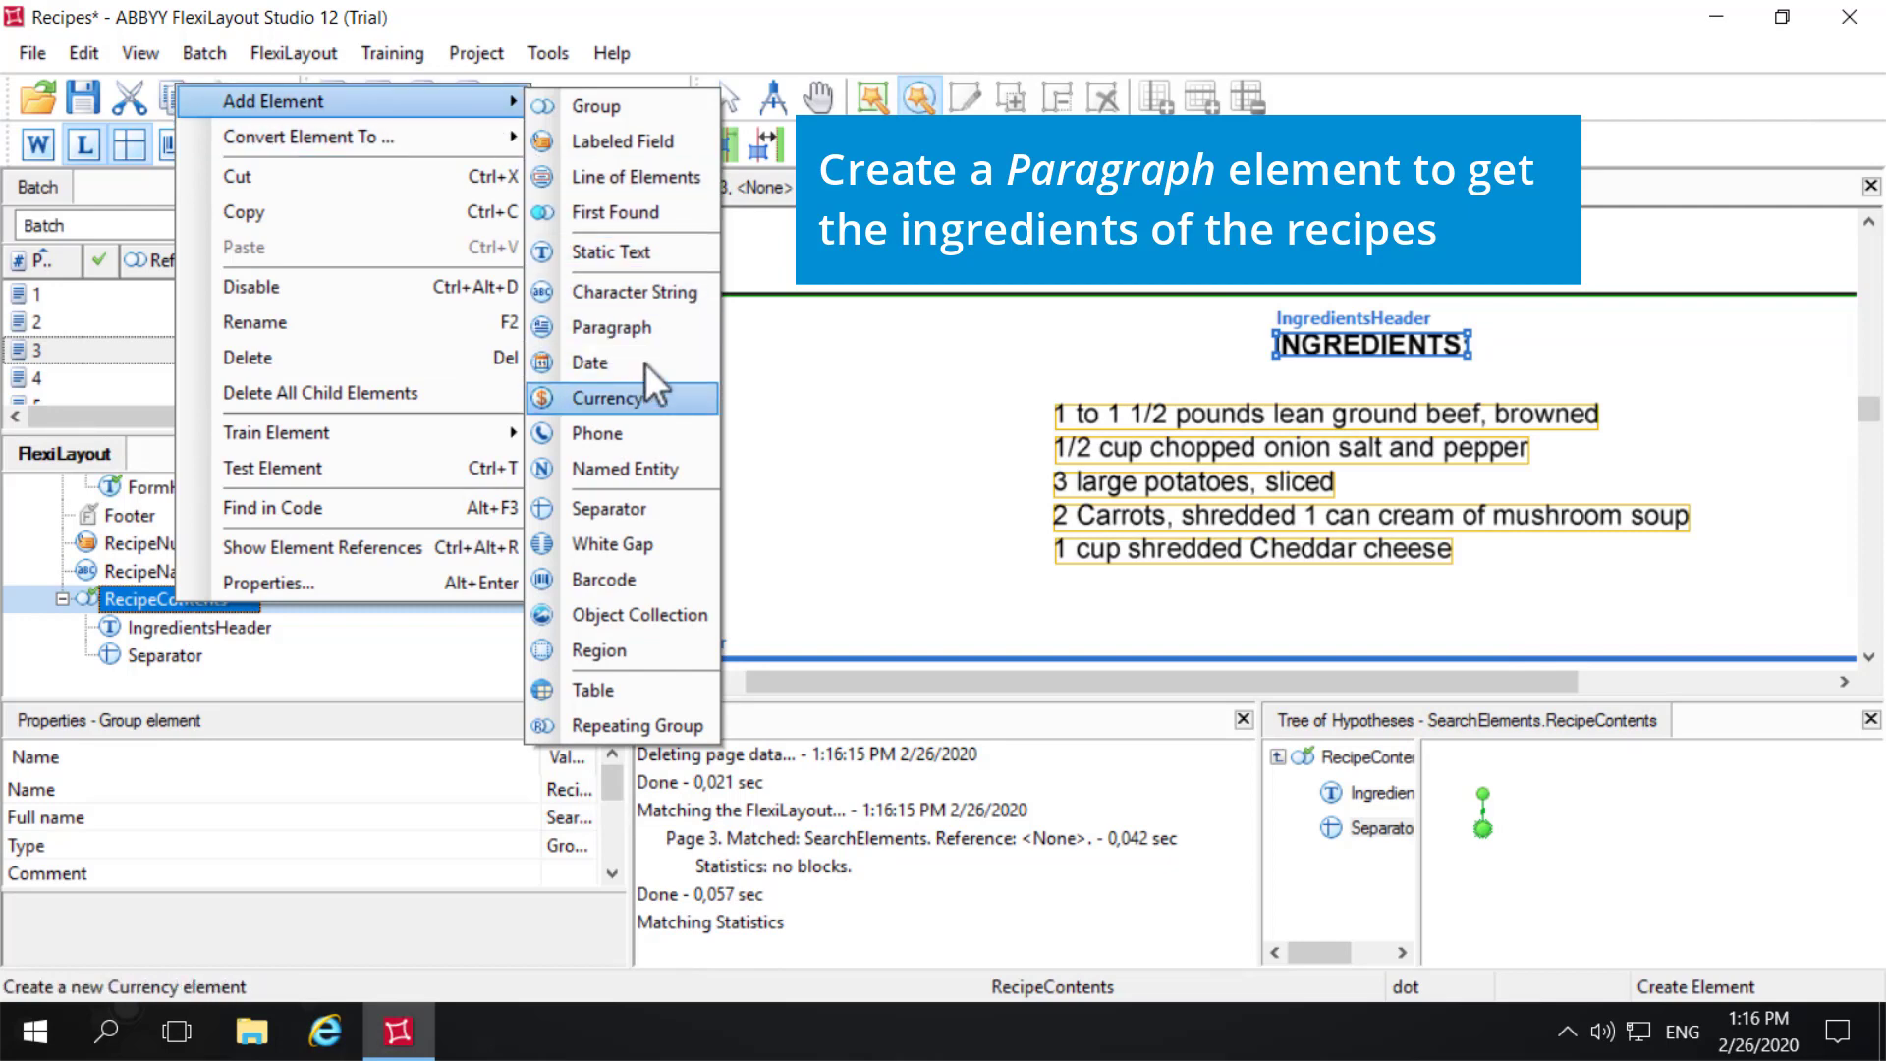
click(660, 328)
text(Ingredients)
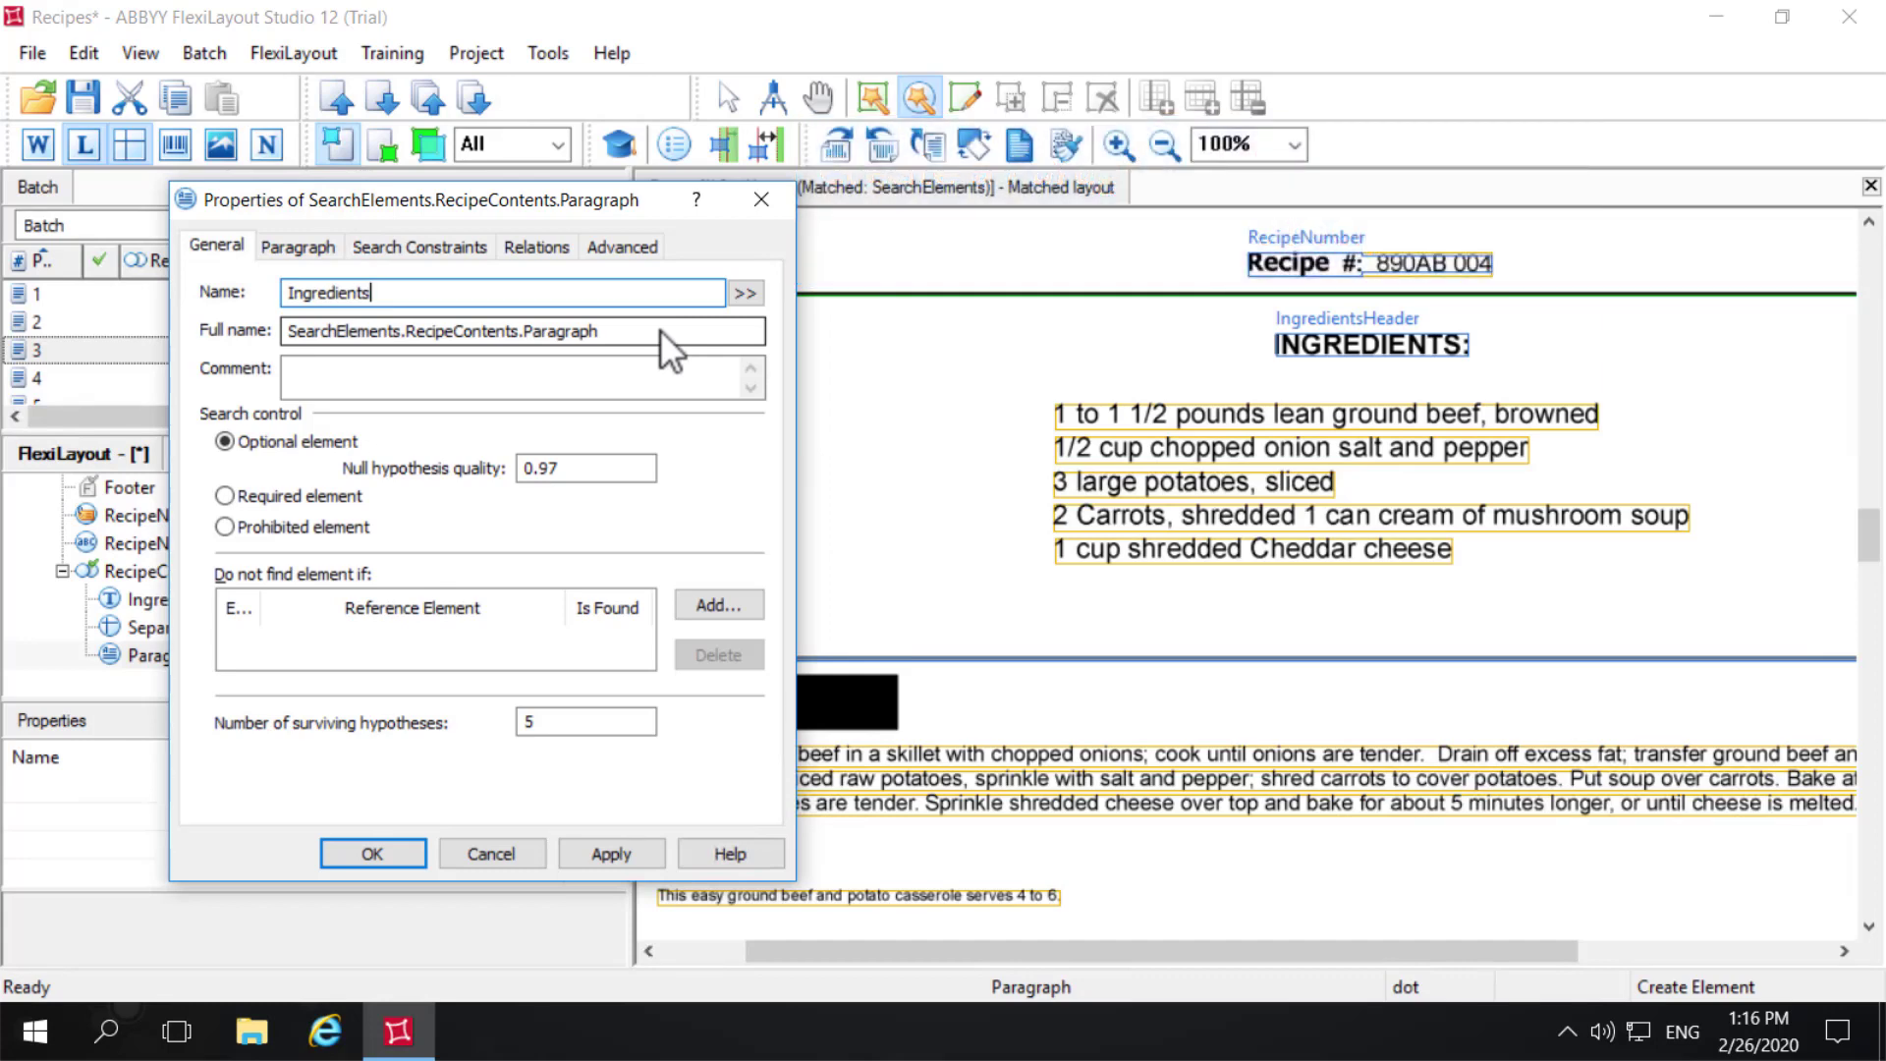
- Add a relation placing the paragraph's search area below the bottom boundary of IngredientsHeader
click(535, 246)
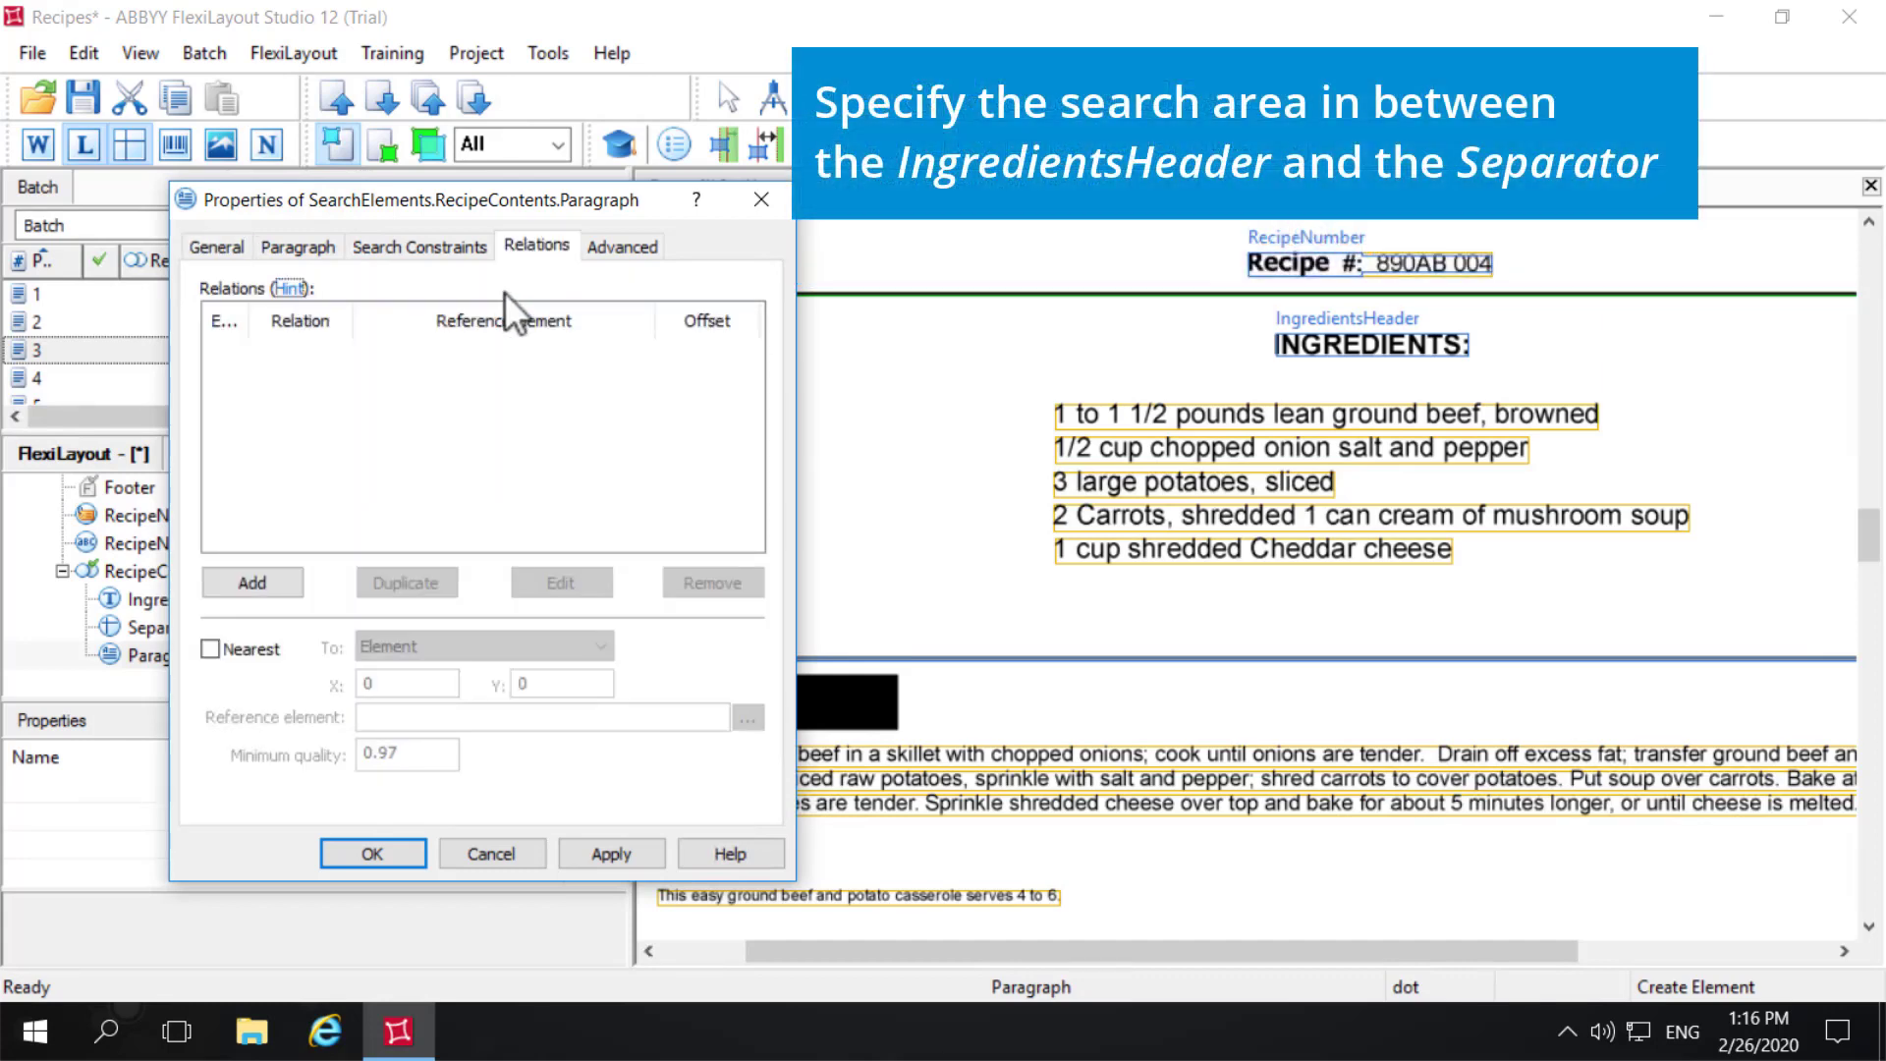
click(255, 592)
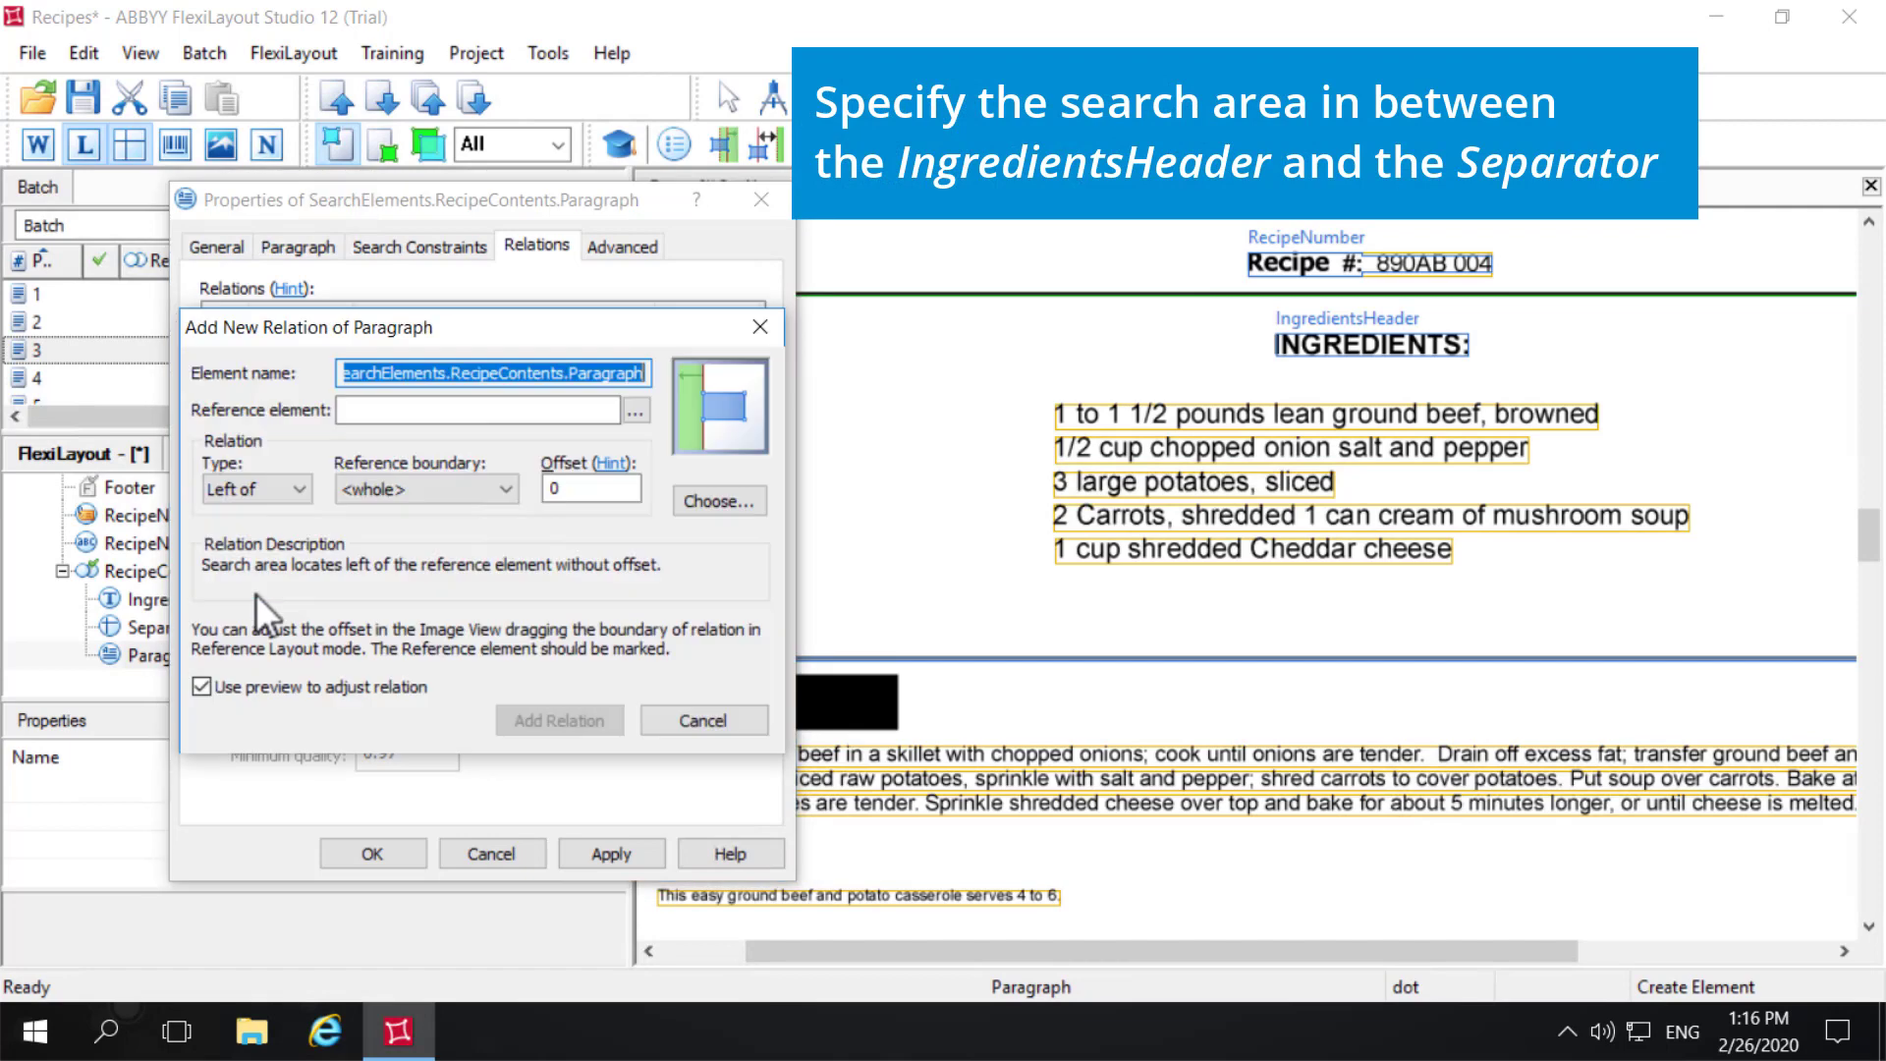
click(629, 410)
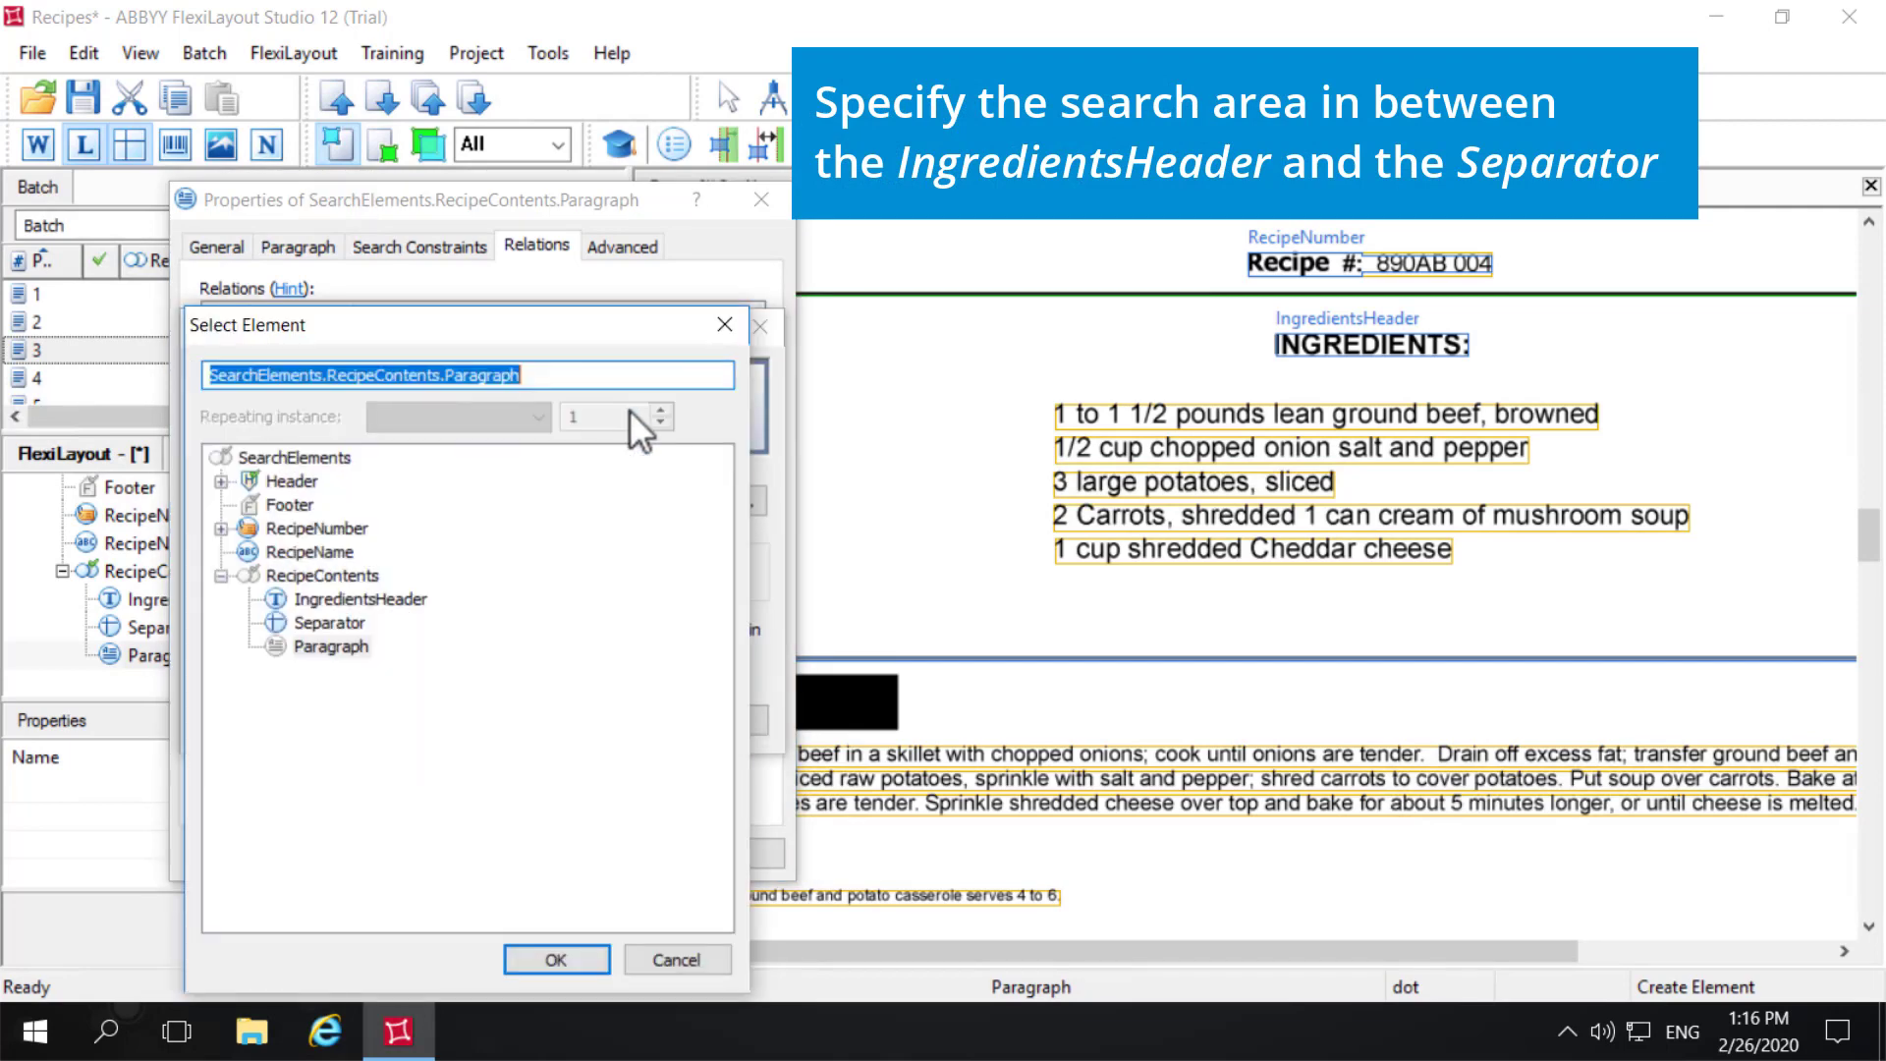
click(373, 601)
click(586, 961)
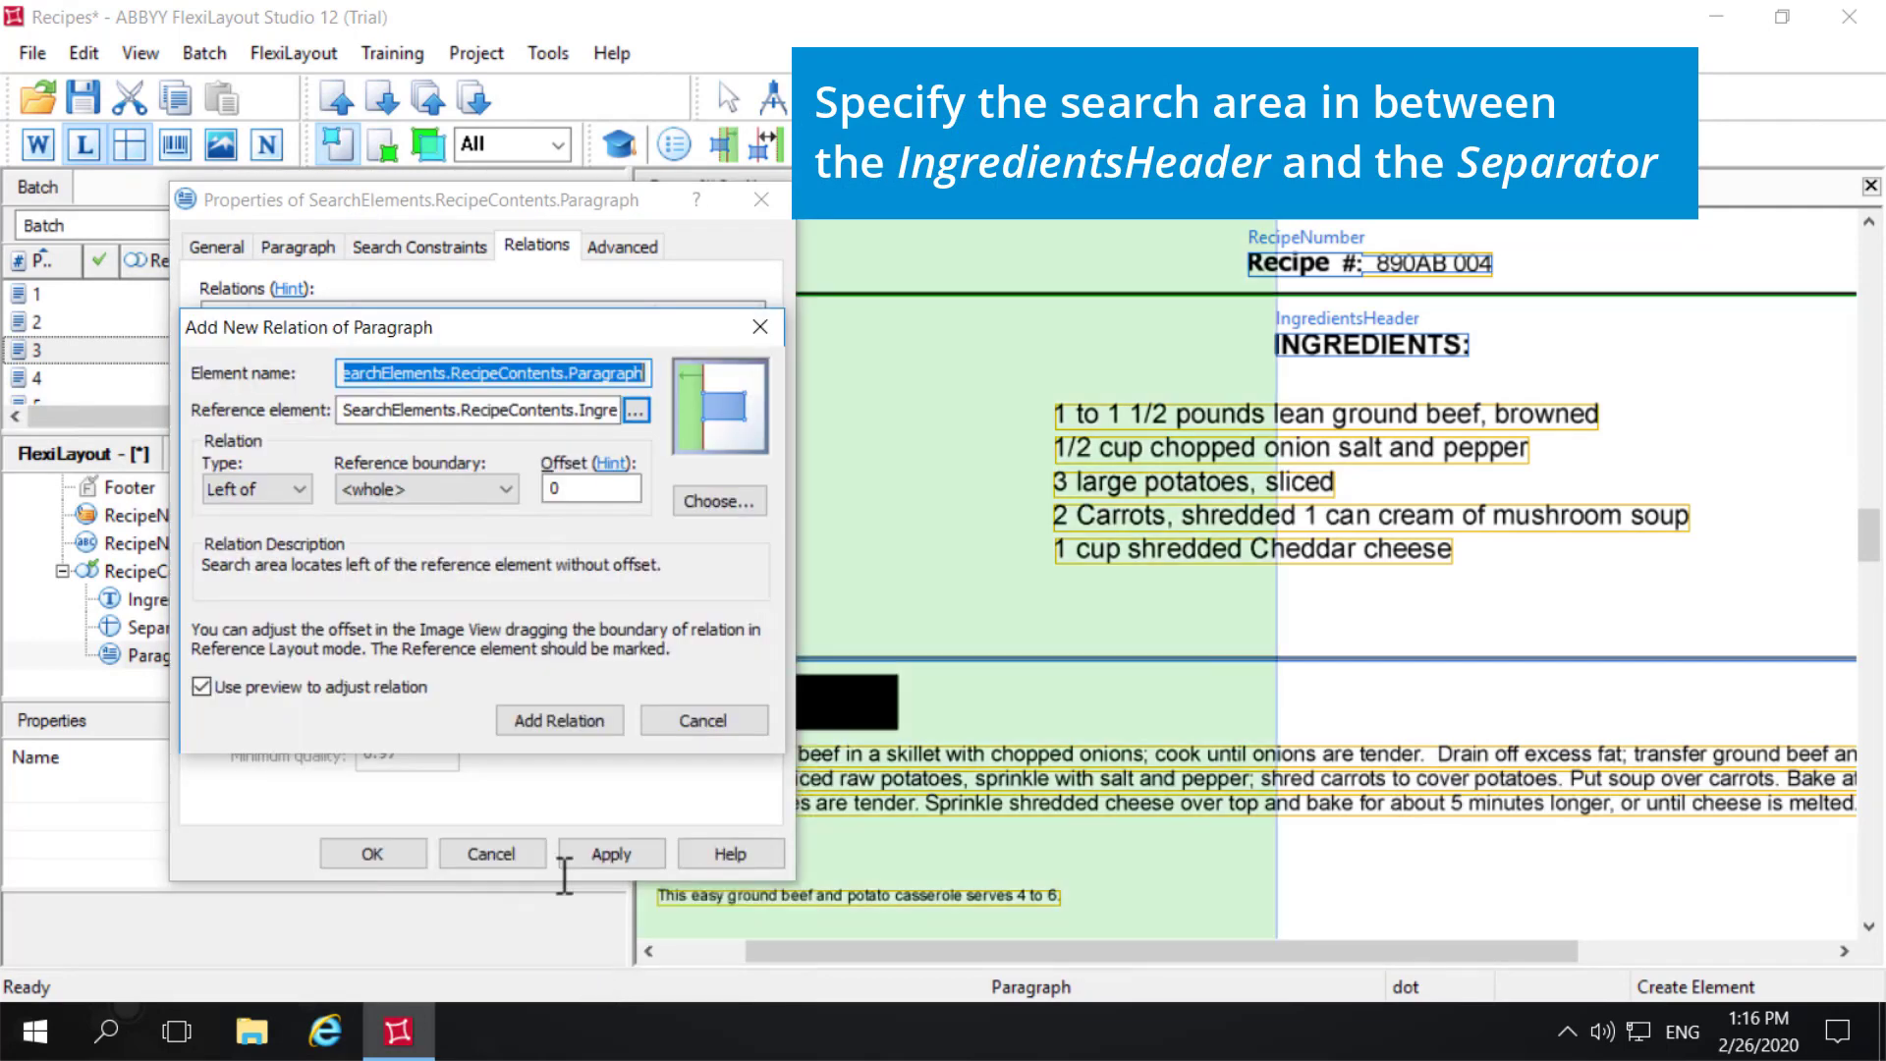
click(299, 489)
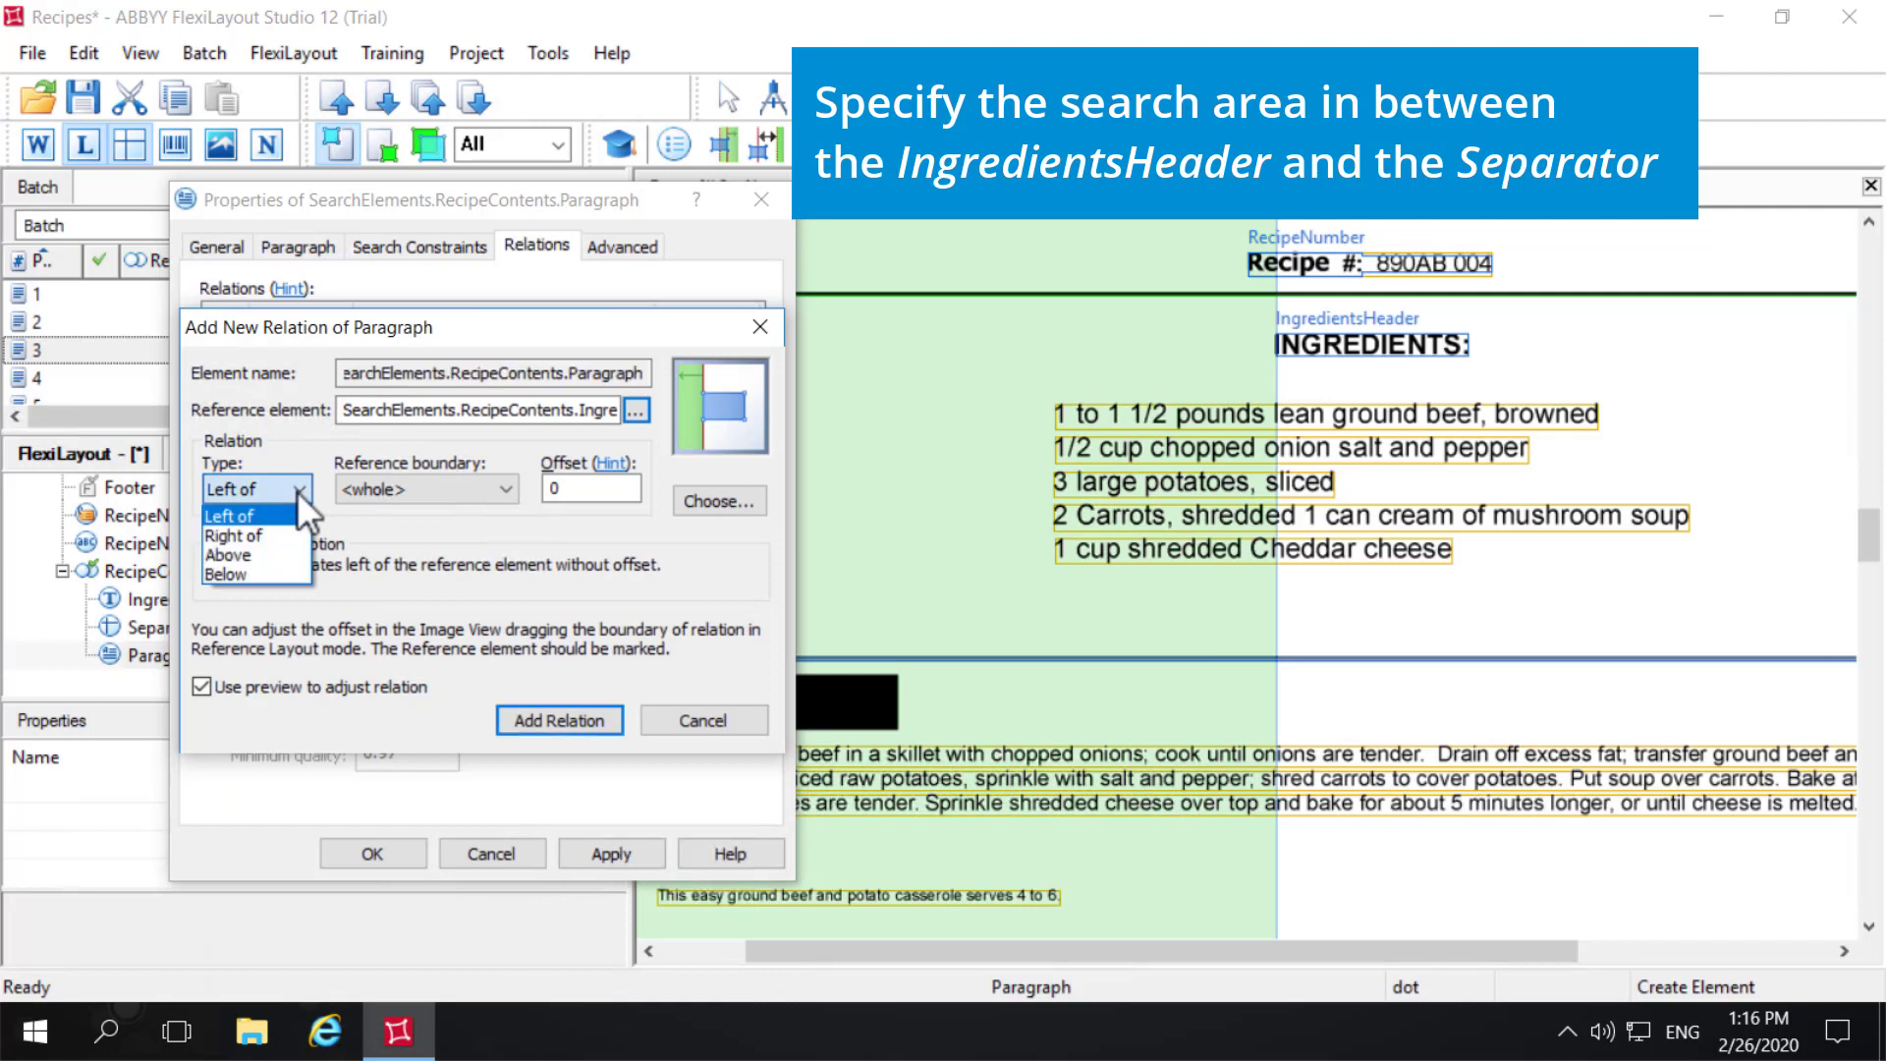
click(255, 574)
click(426, 489)
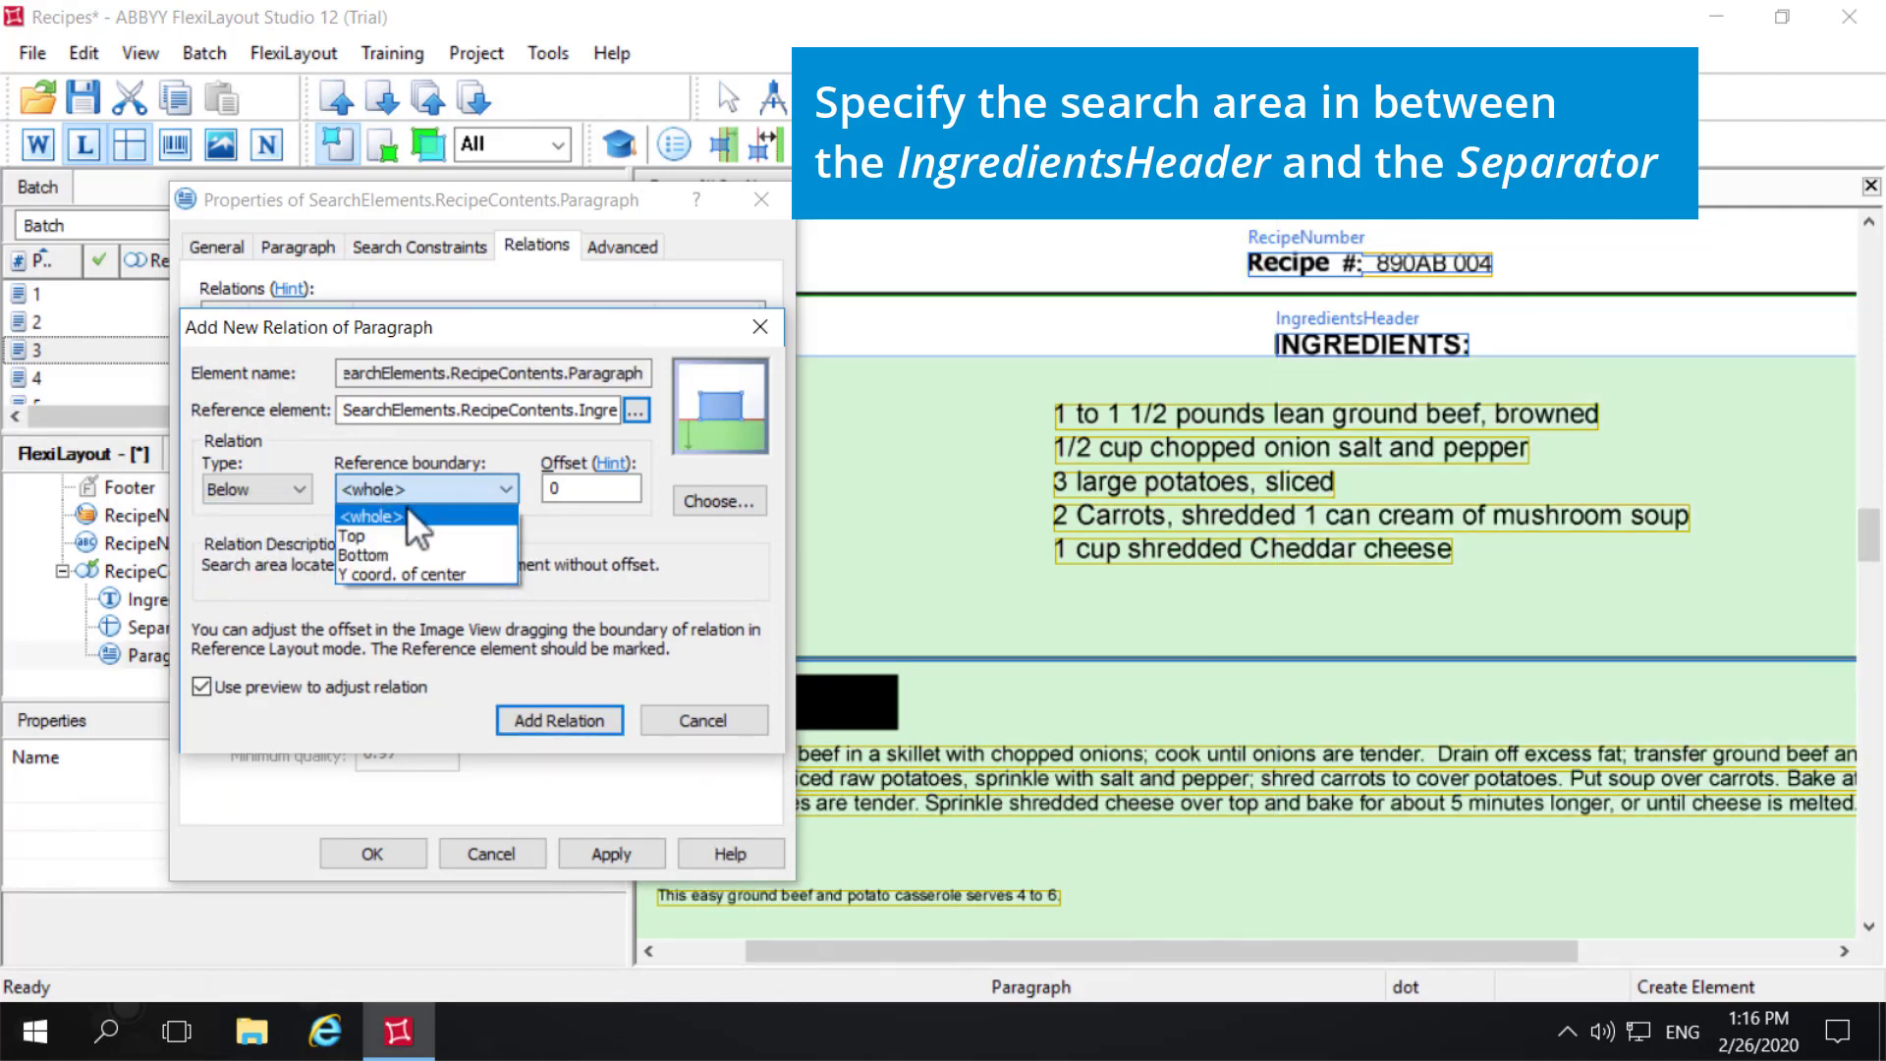
click(383, 554)
click(586, 728)
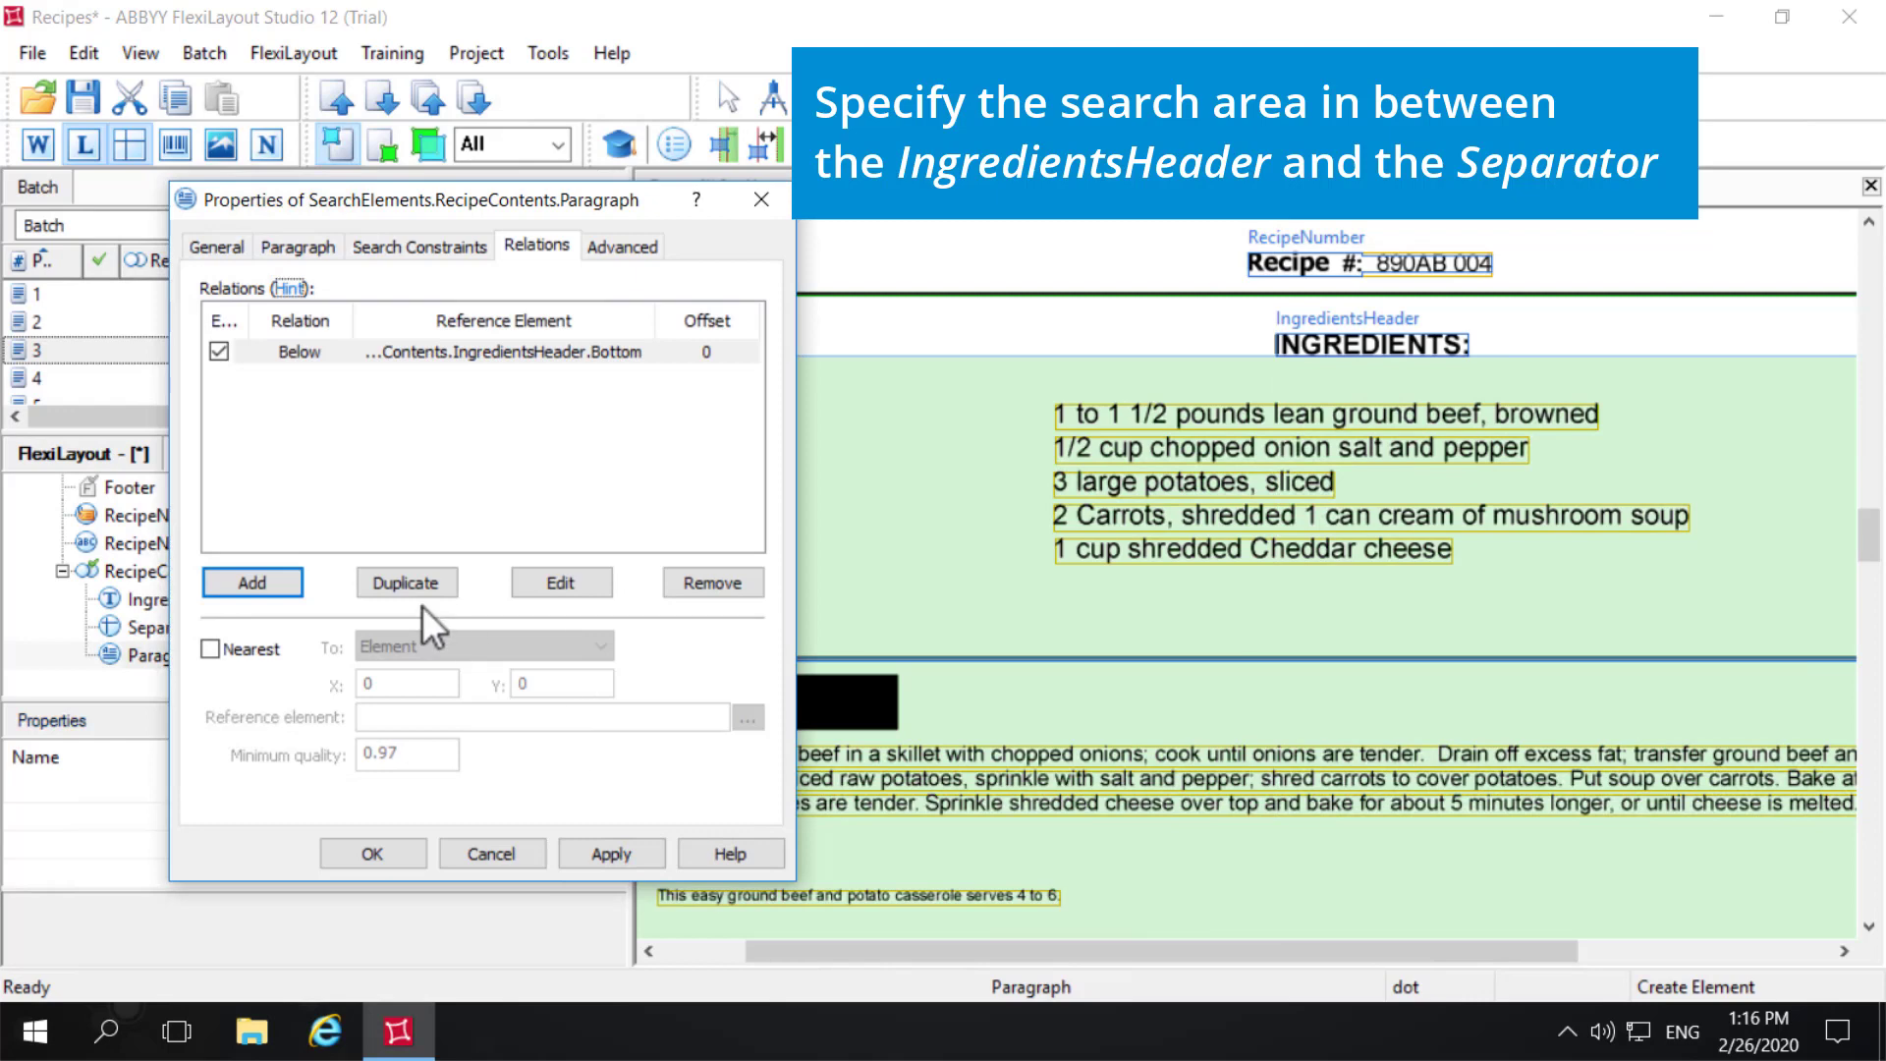
- Add a relation placing the paragraph's search area above the whole Separator element and confirm the element's properties
click(262, 579)
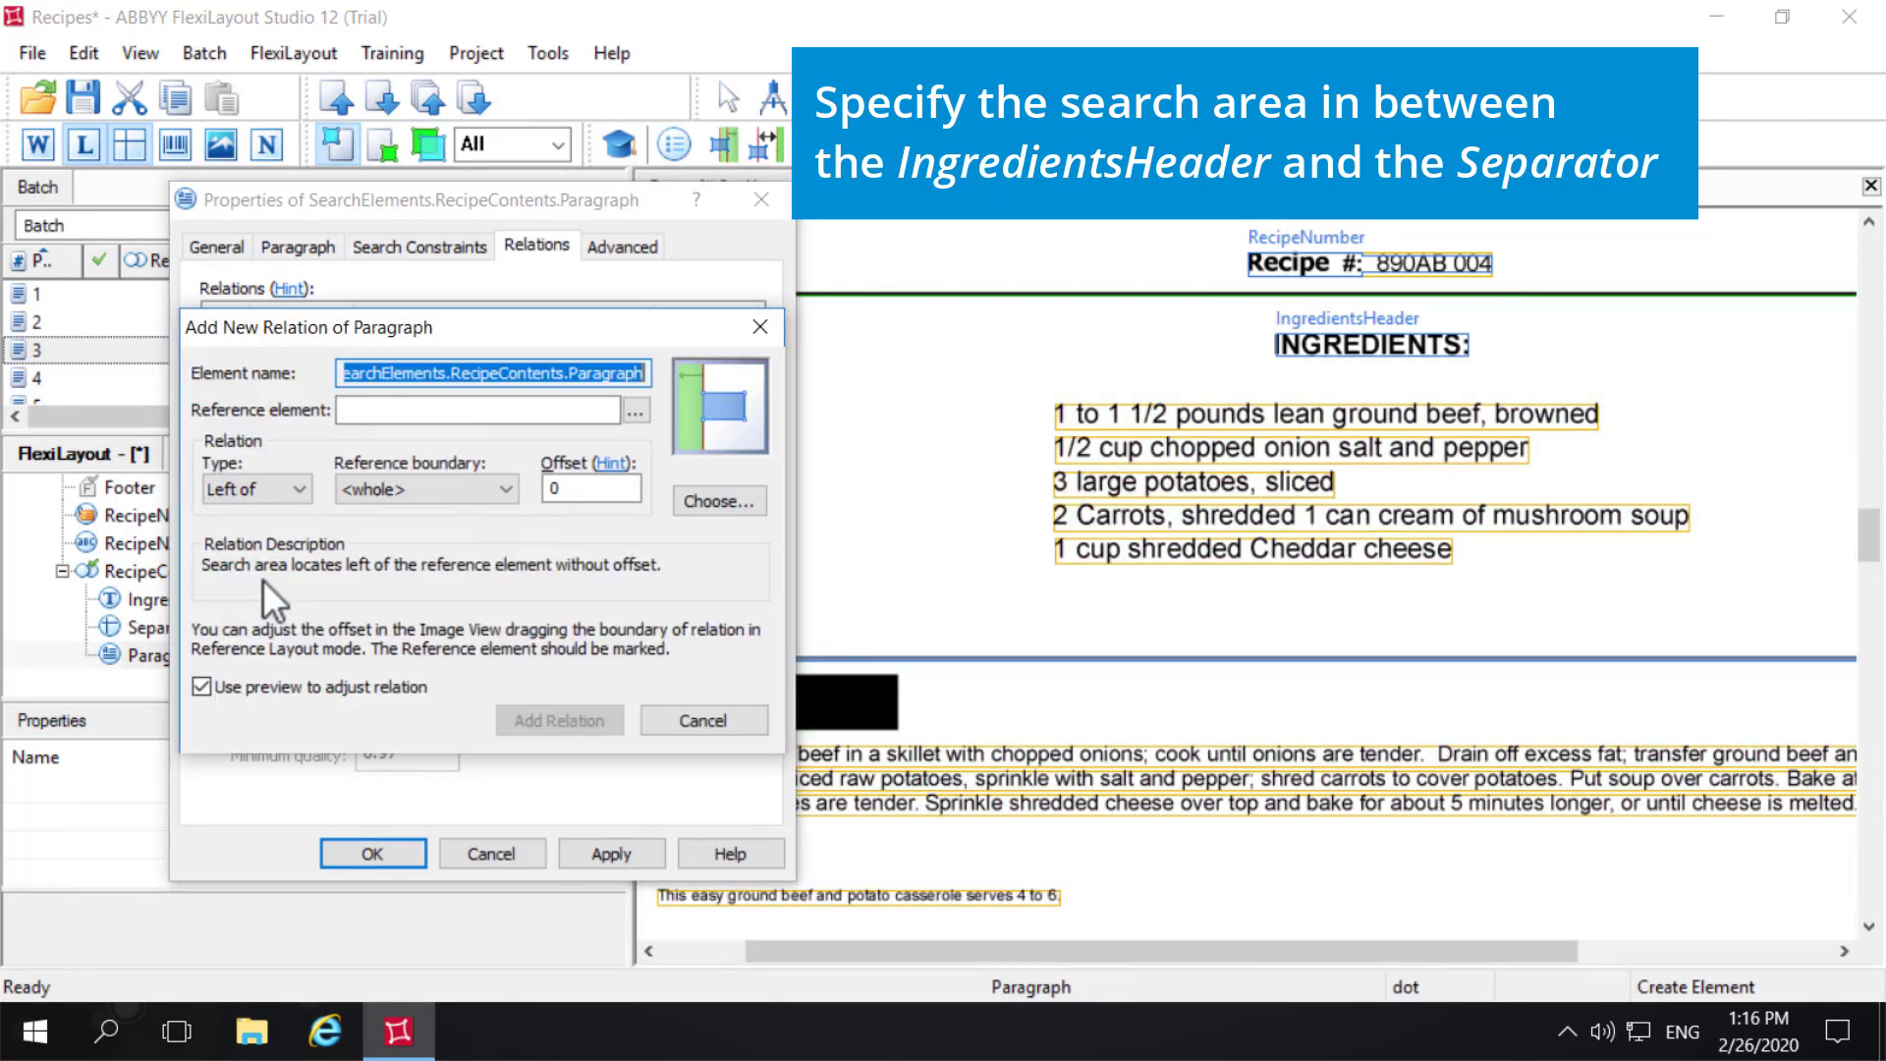
click(639, 411)
click(336, 622)
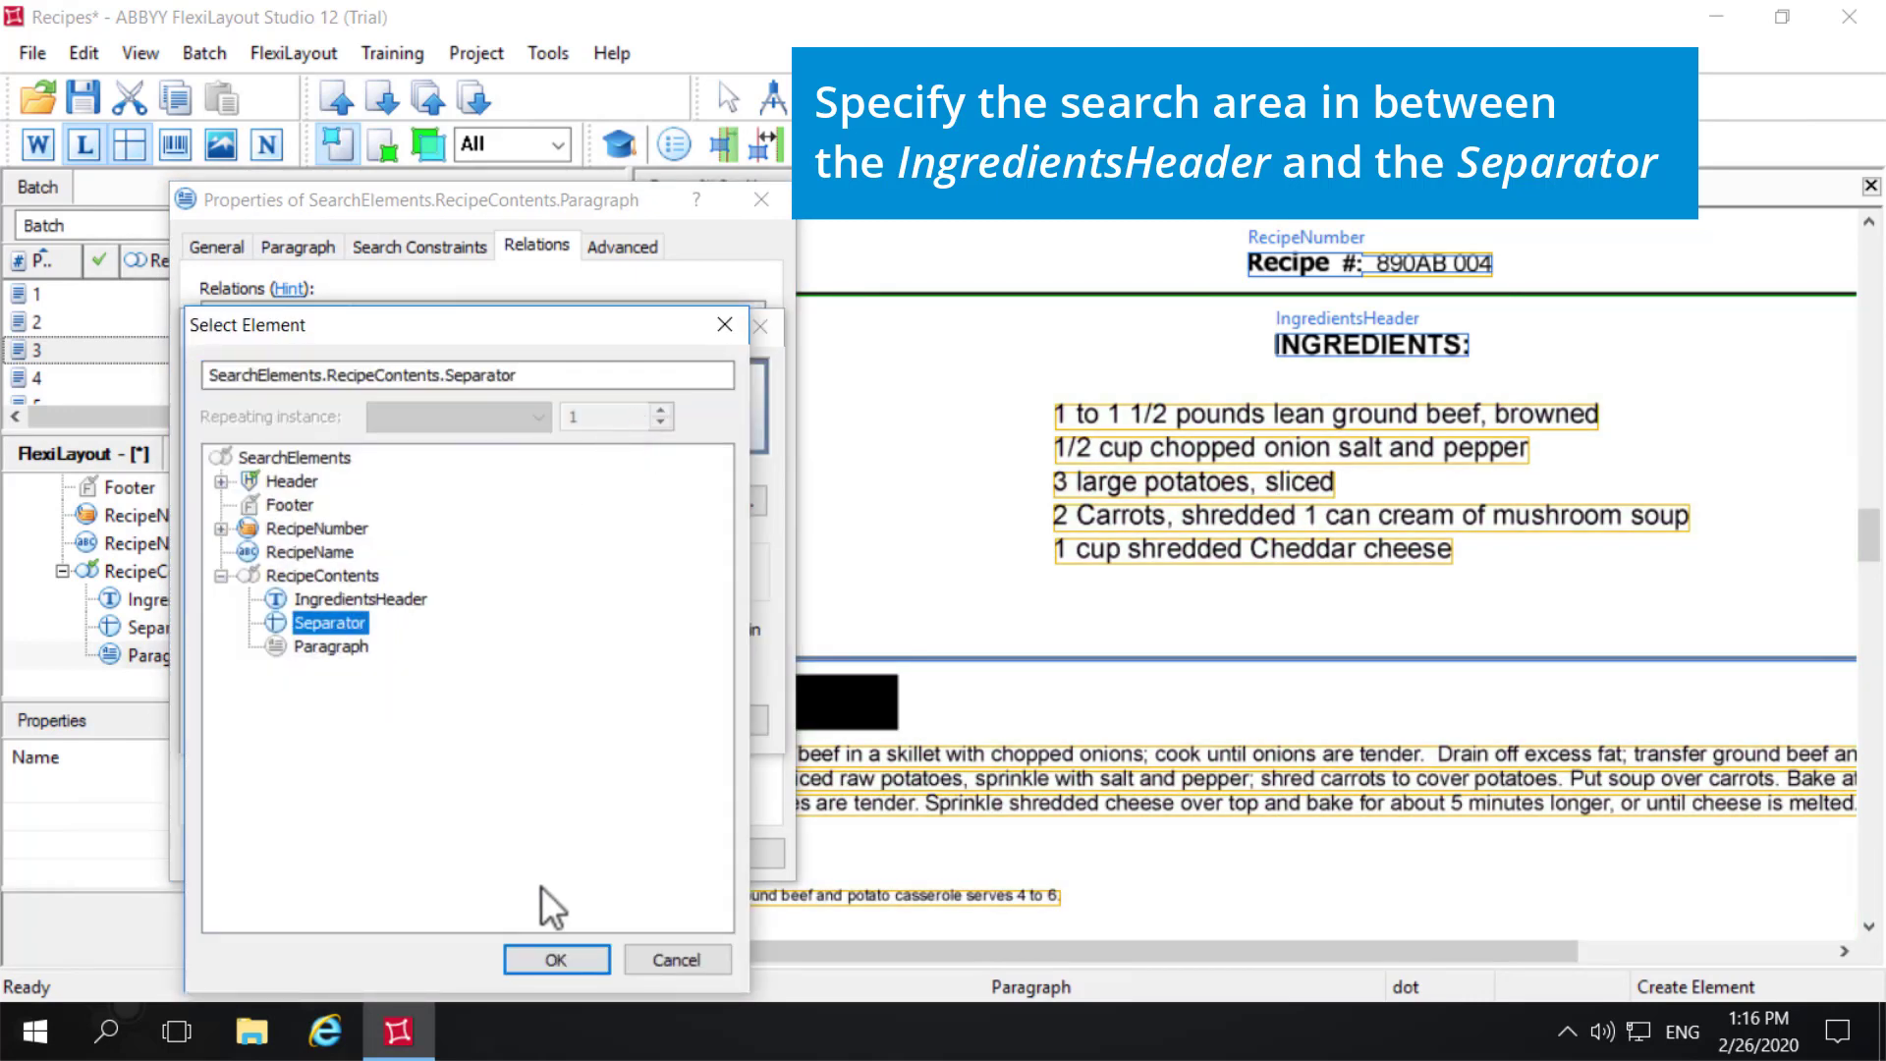
click(583, 957)
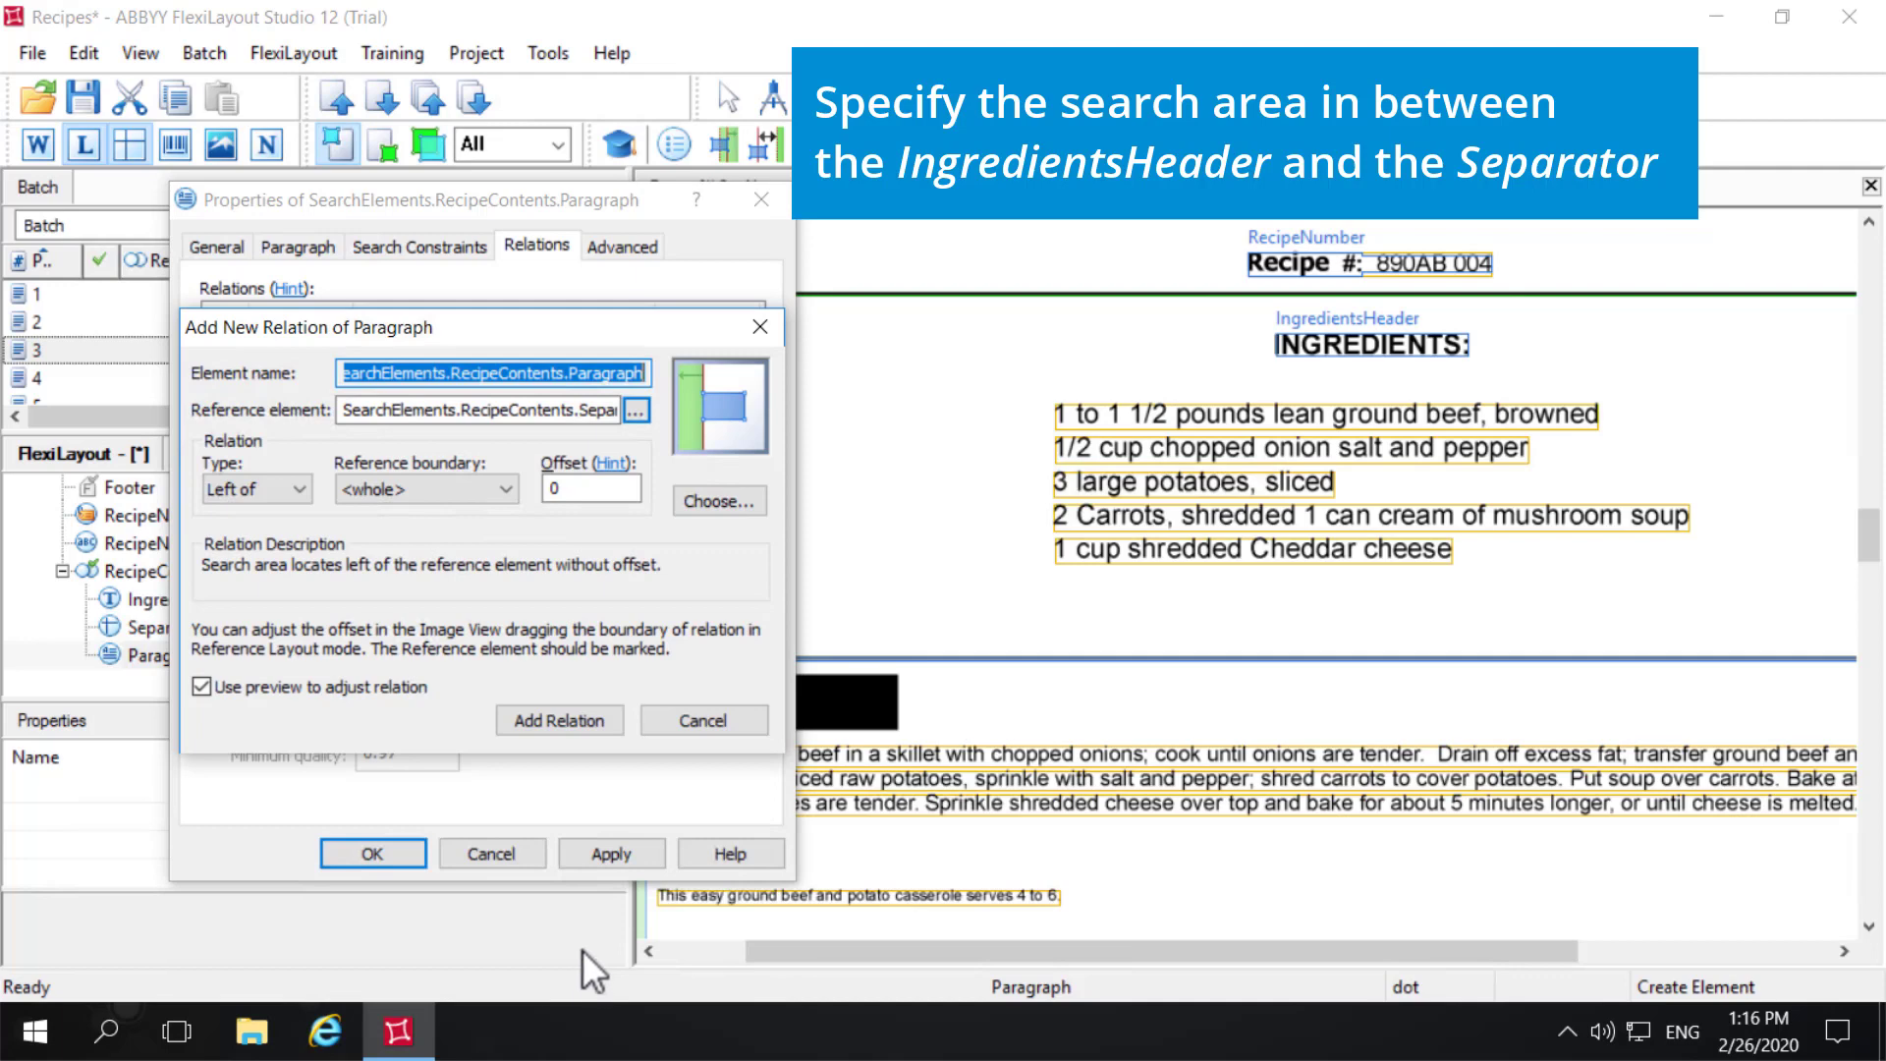
click(301, 485)
click(239, 552)
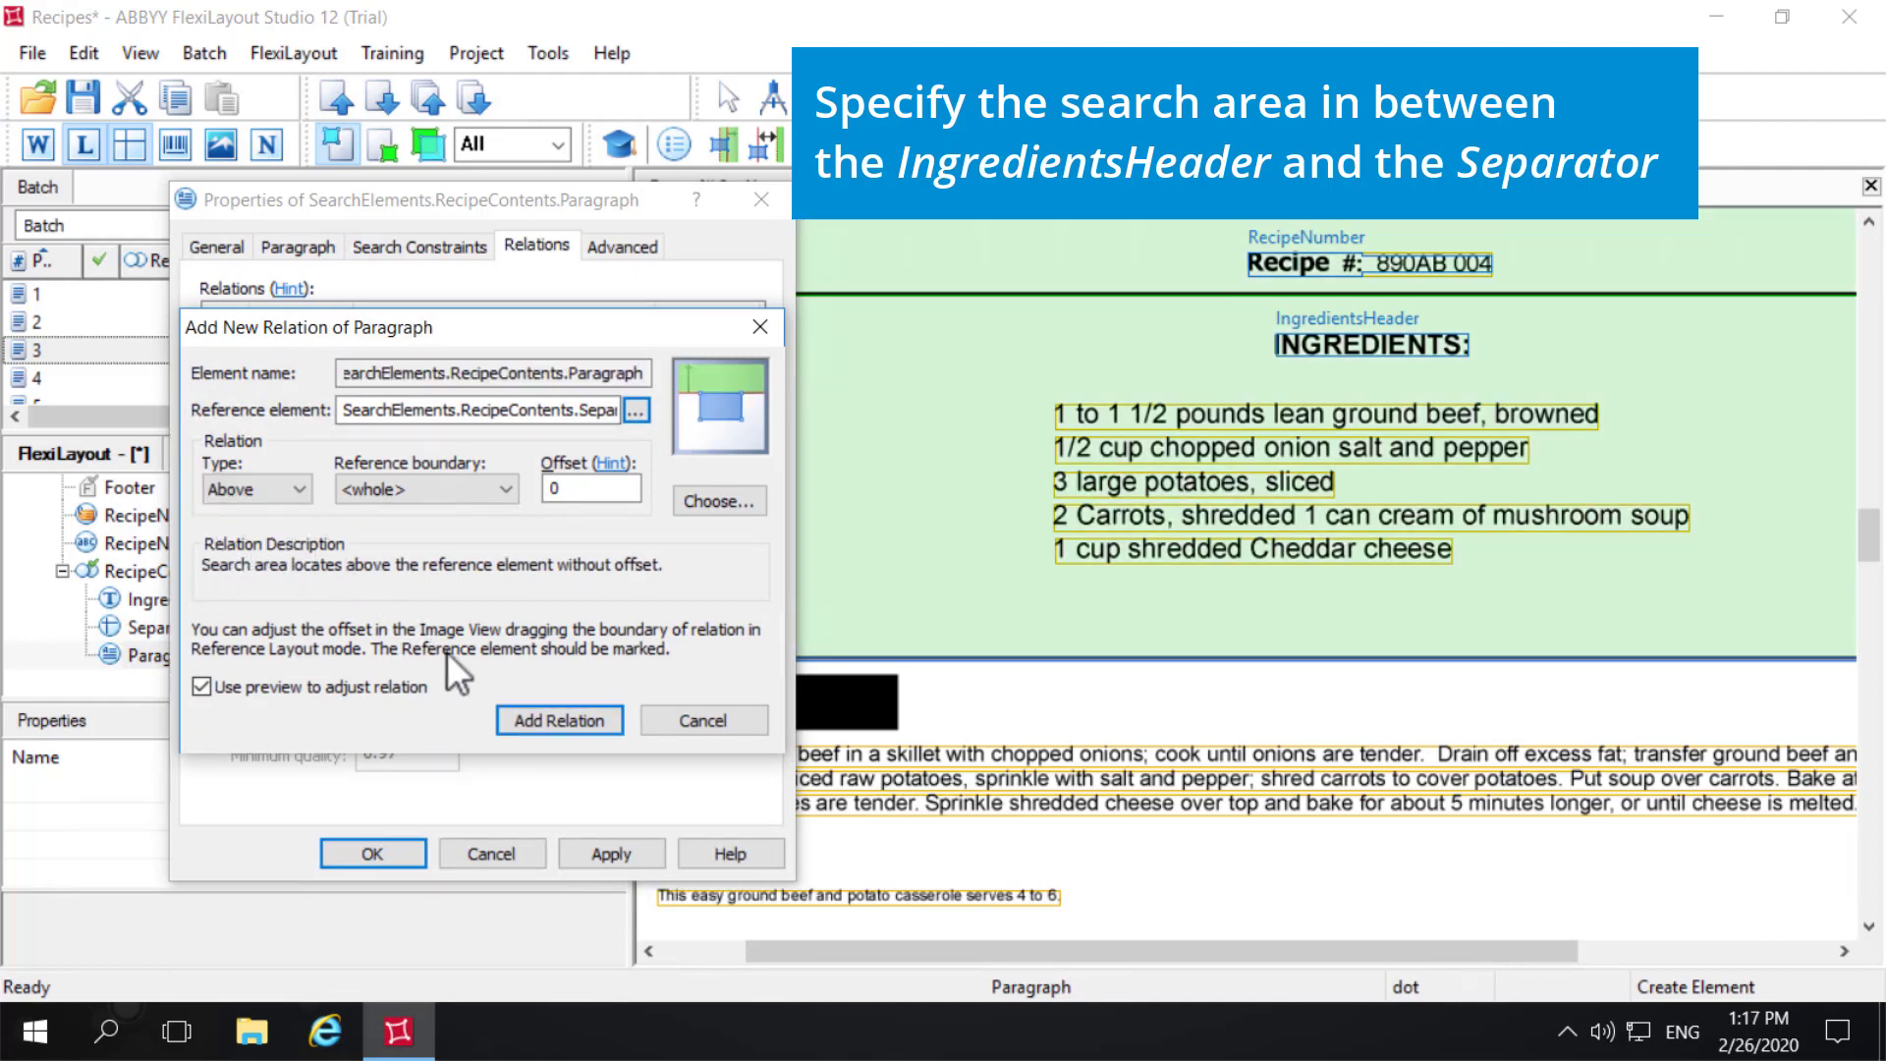
click(559, 720)
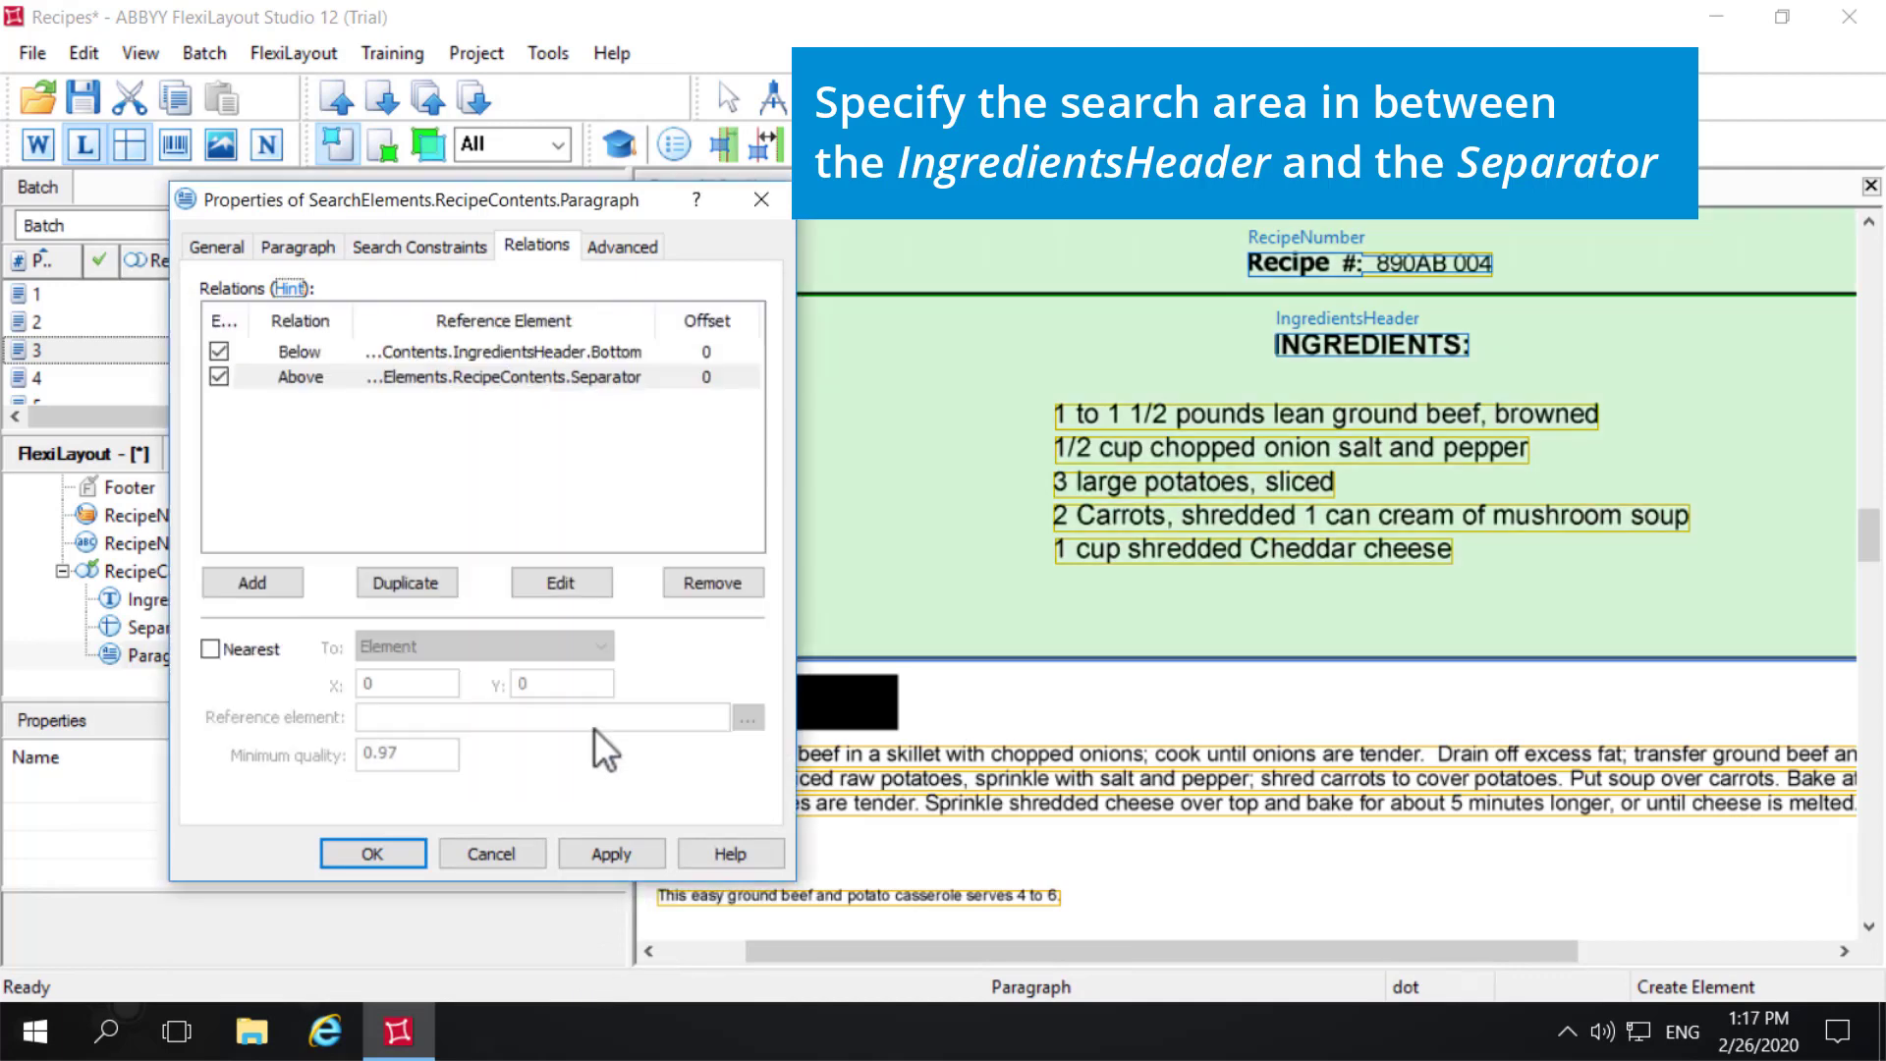
click(627, 859)
click(356, 849)
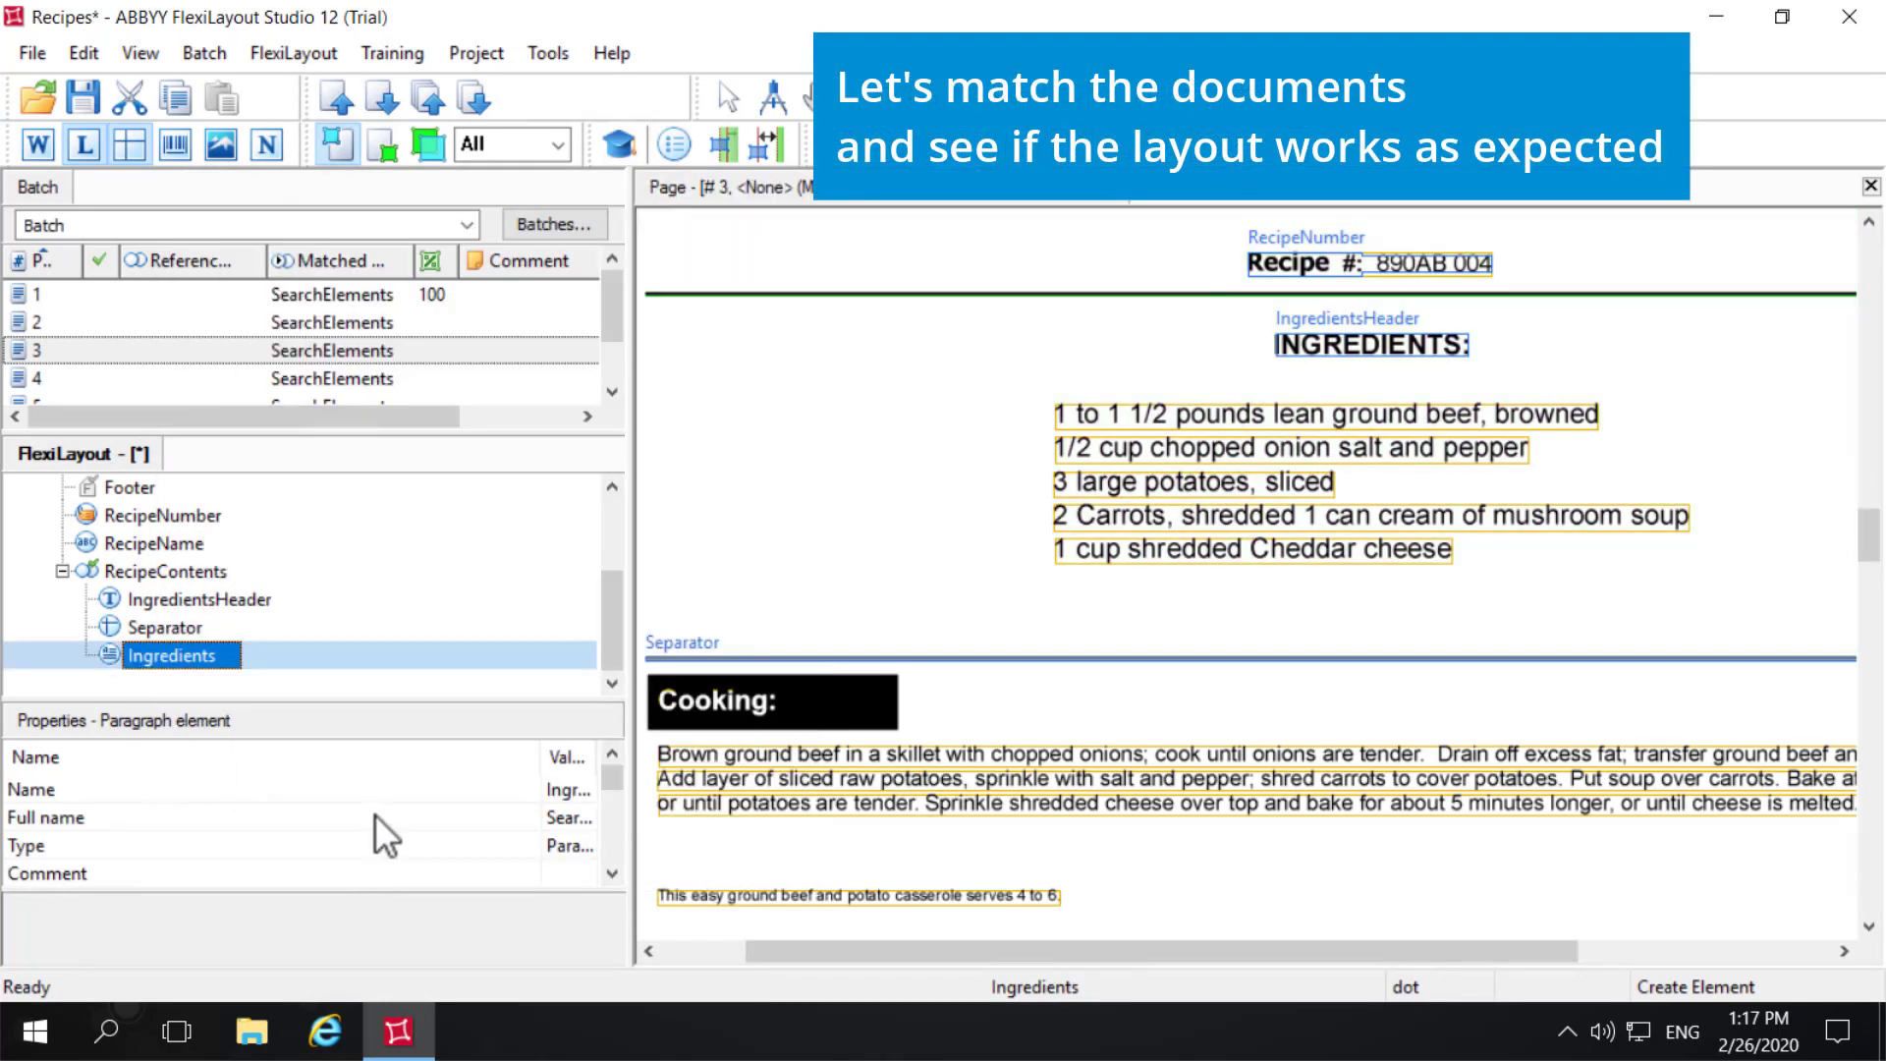
- Match page 1 and inspect the Separator and Ingredients hypotheses within RecipeContents
click(75, 292)
right_click(75, 293)
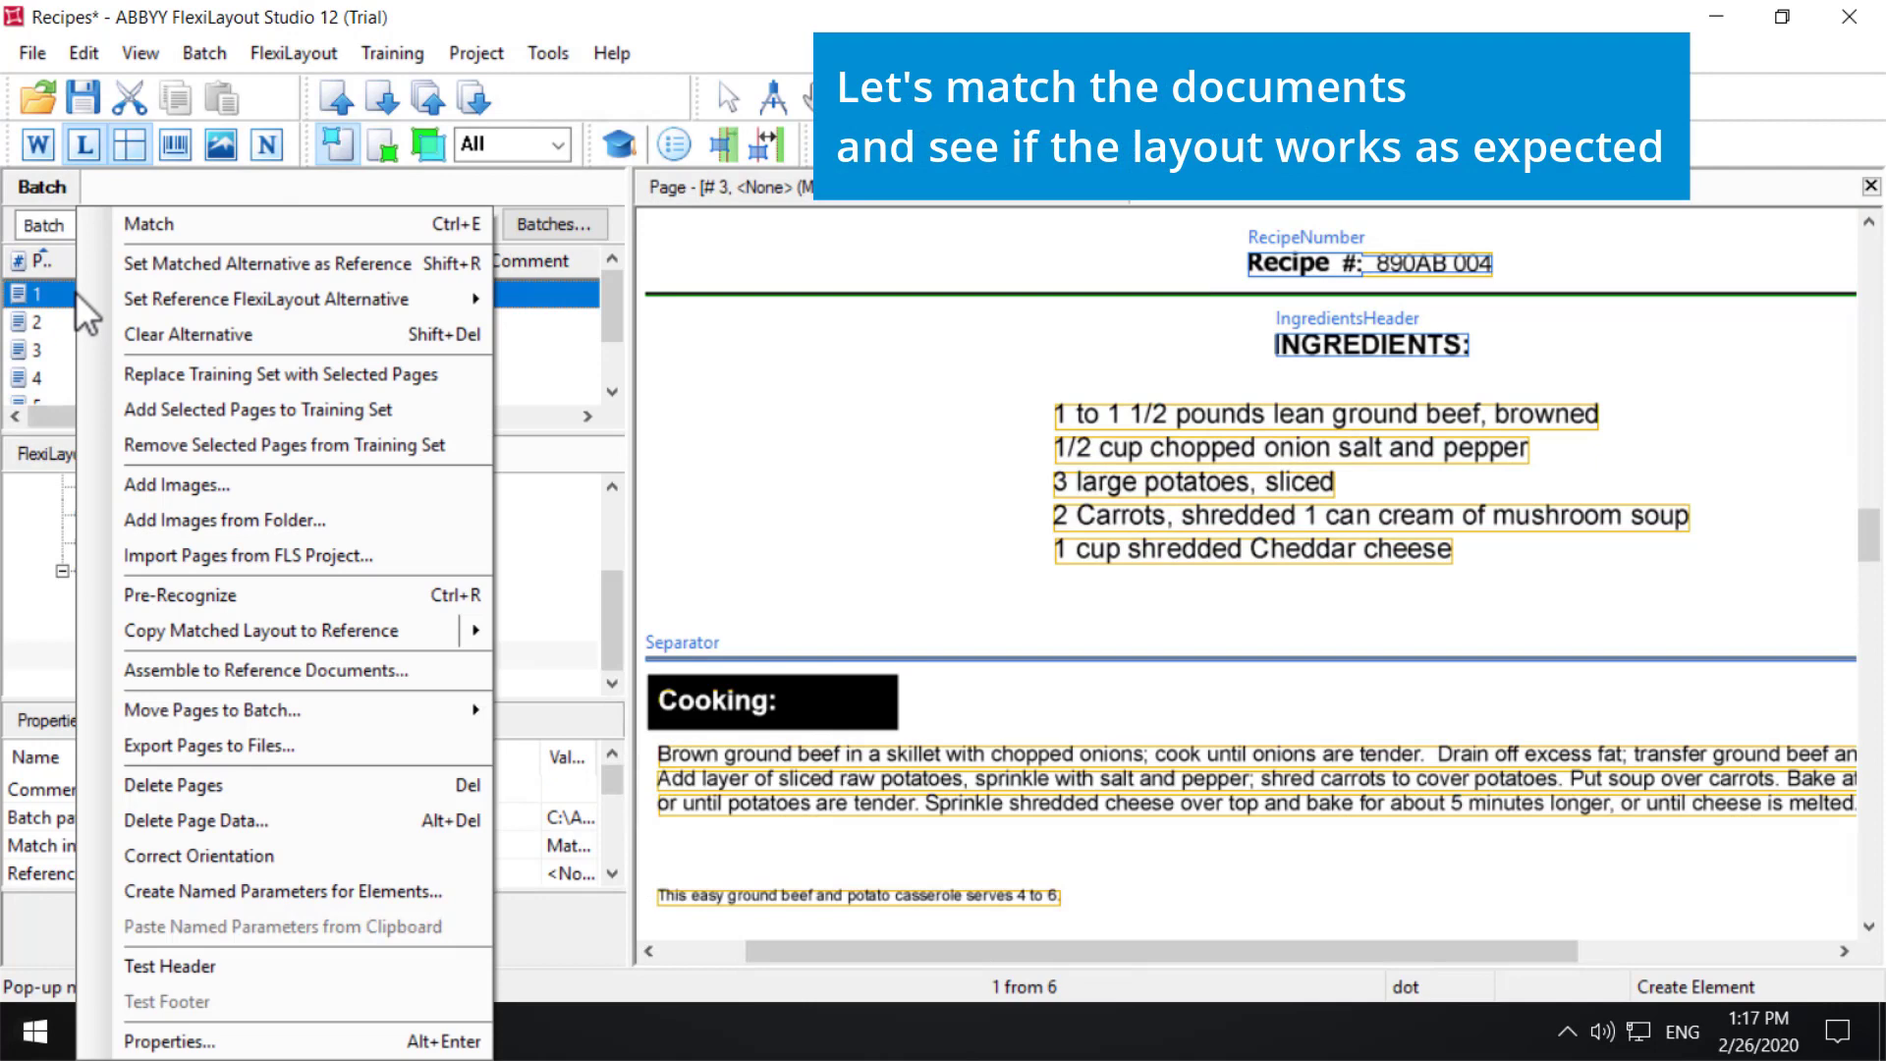
click(165, 226)
click(1312, 895)
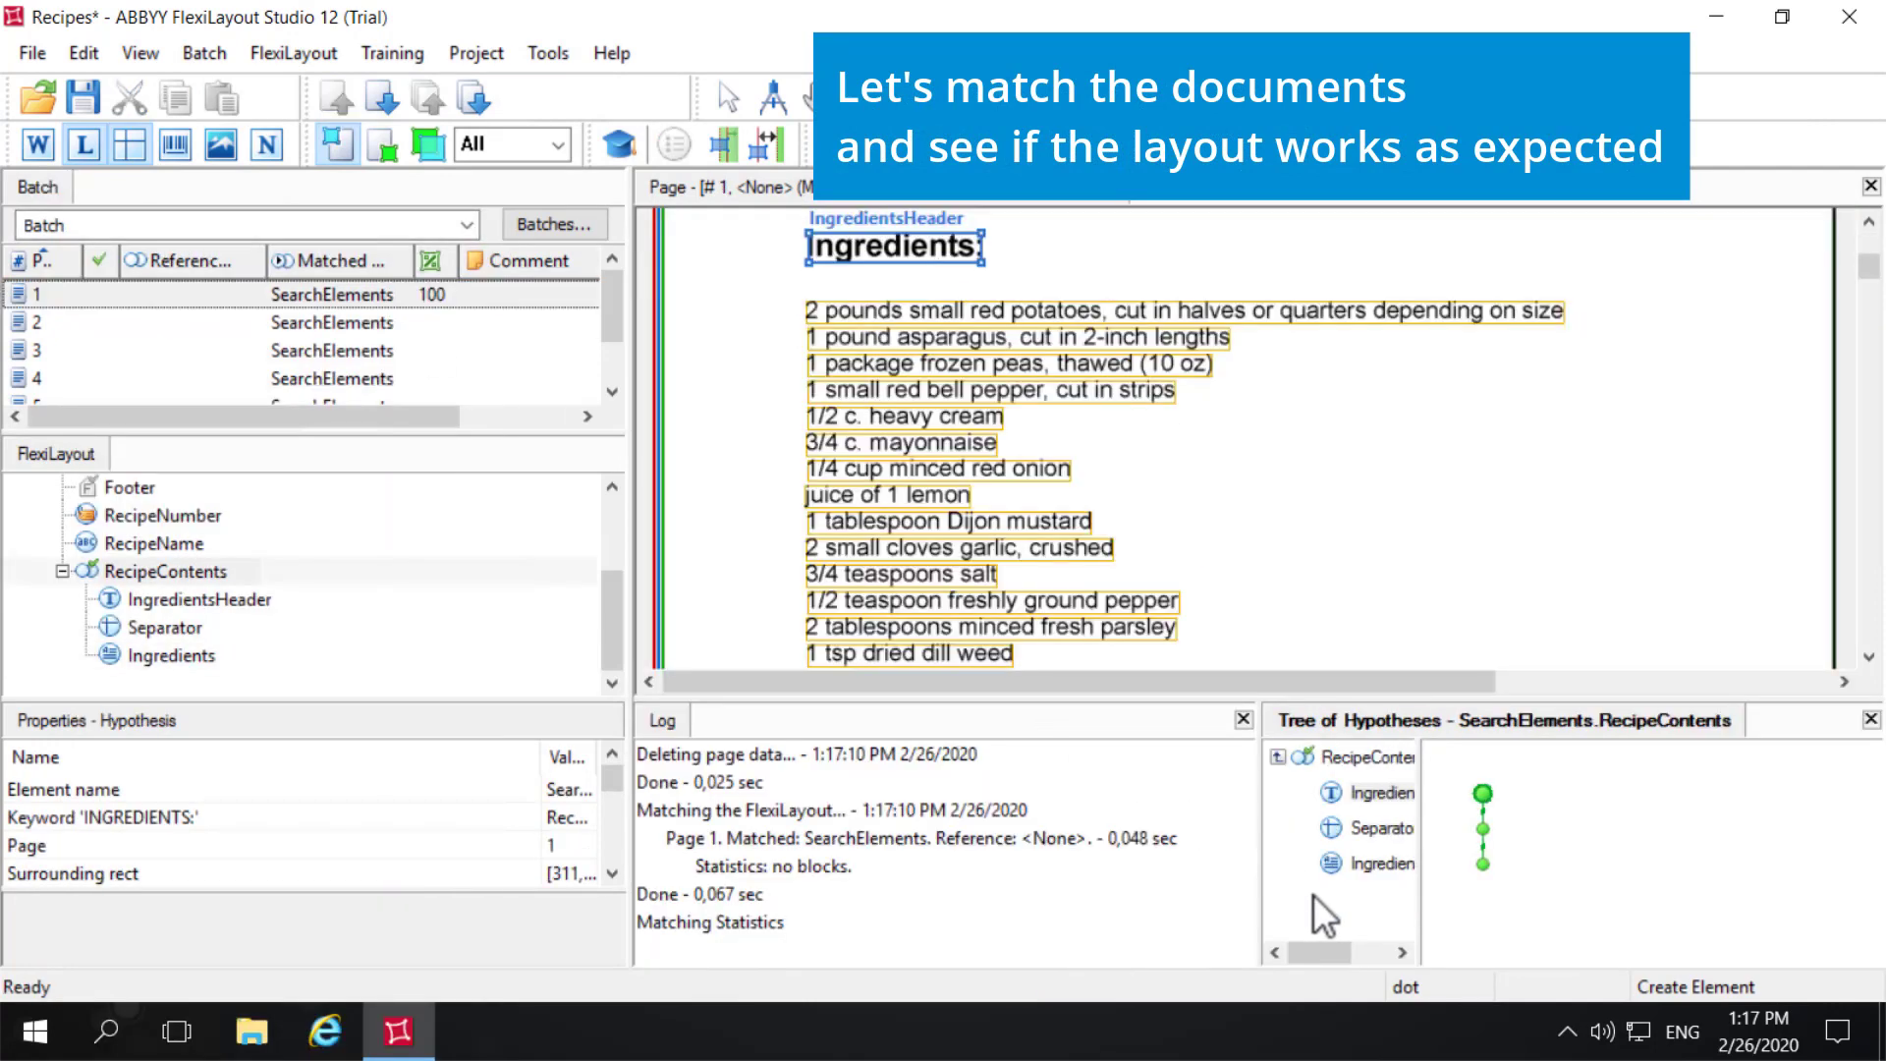
click(1382, 828)
click(1386, 862)
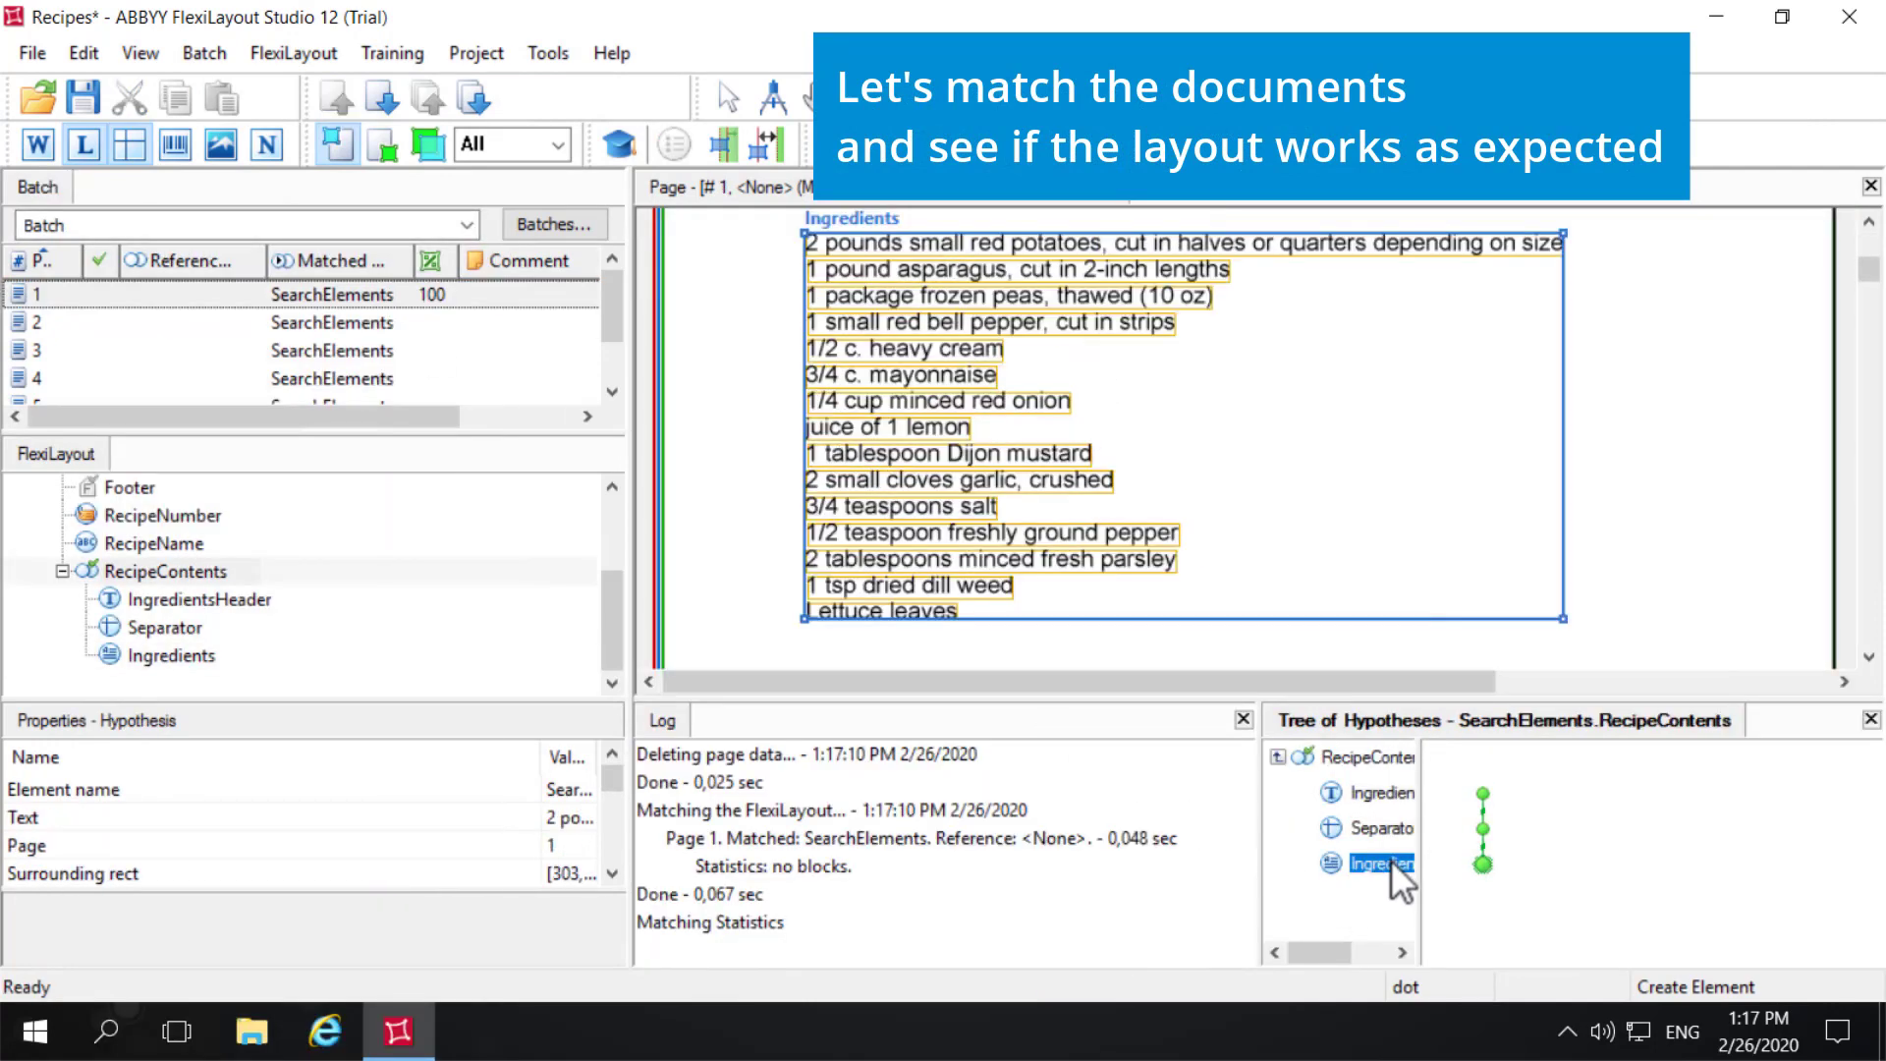
- Match pages 2 to 5 individually and inspect the RecipeContents hypothesis to check the captured ingredients
right_click(45, 324)
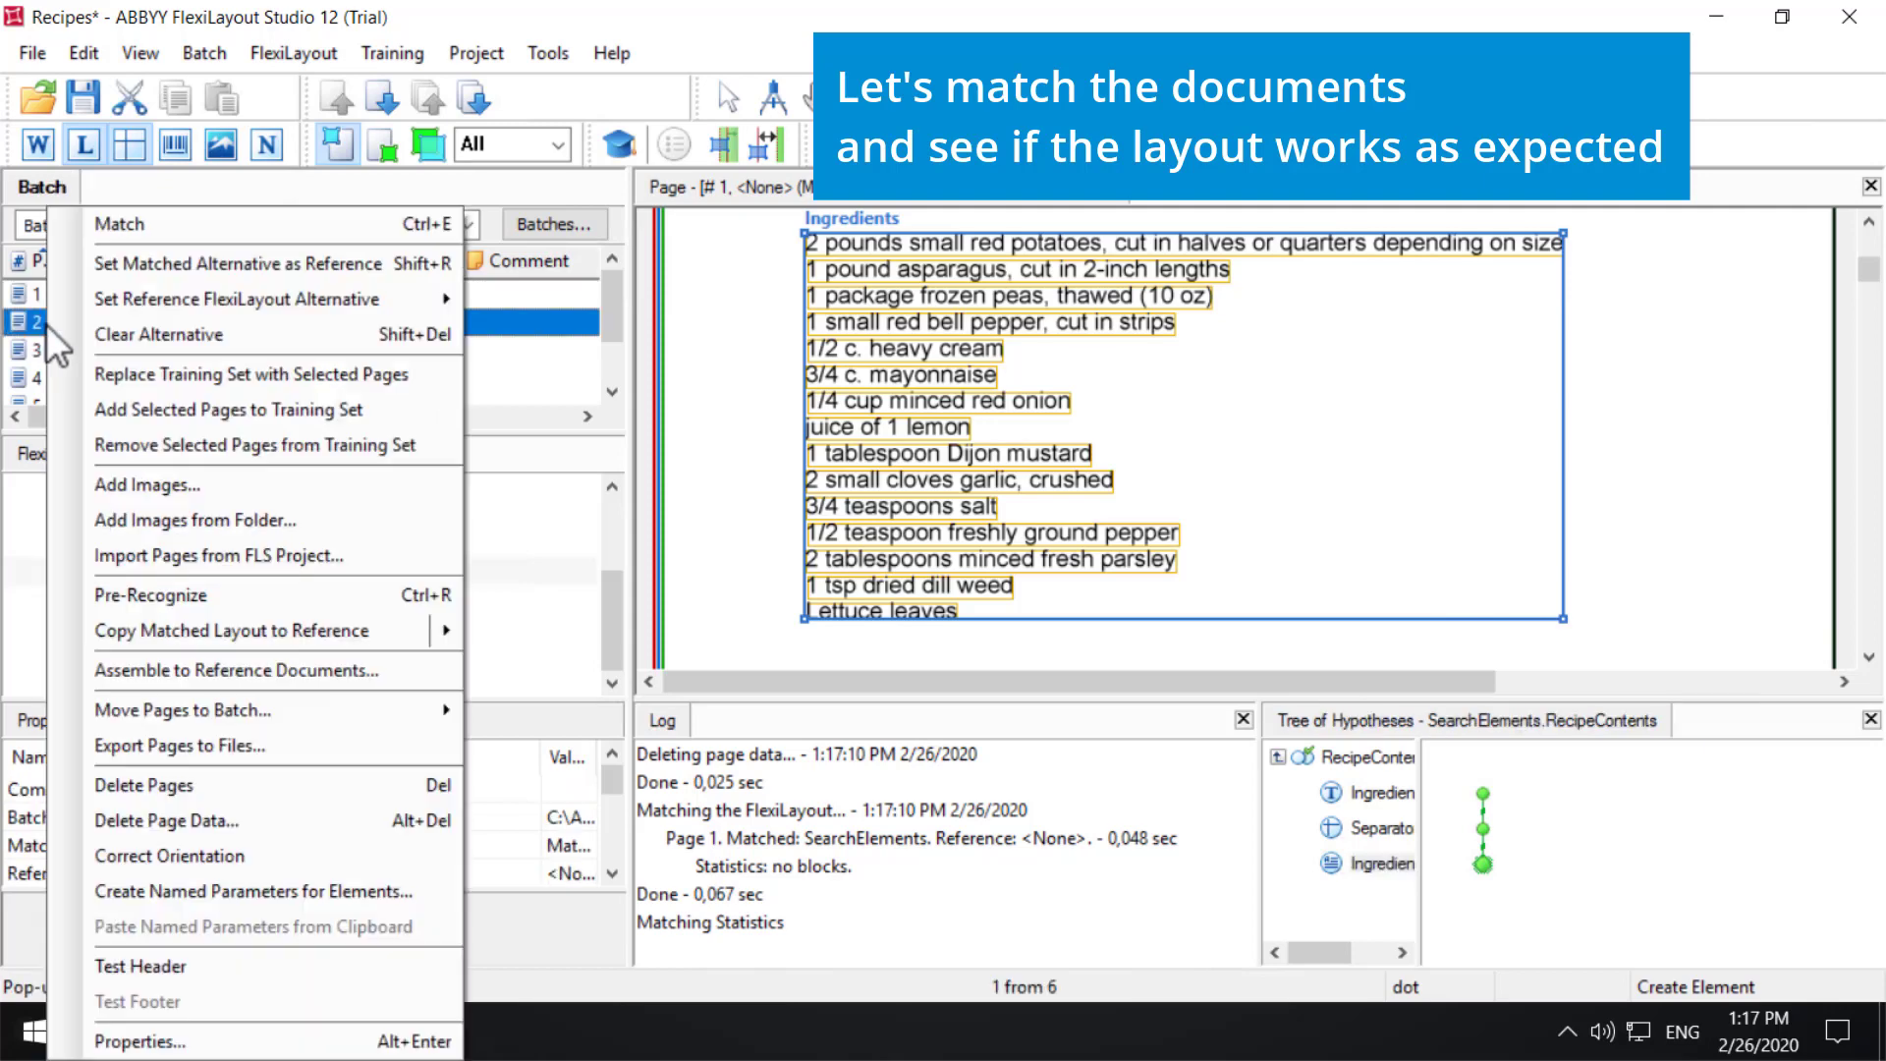
click(128, 220)
click(1385, 897)
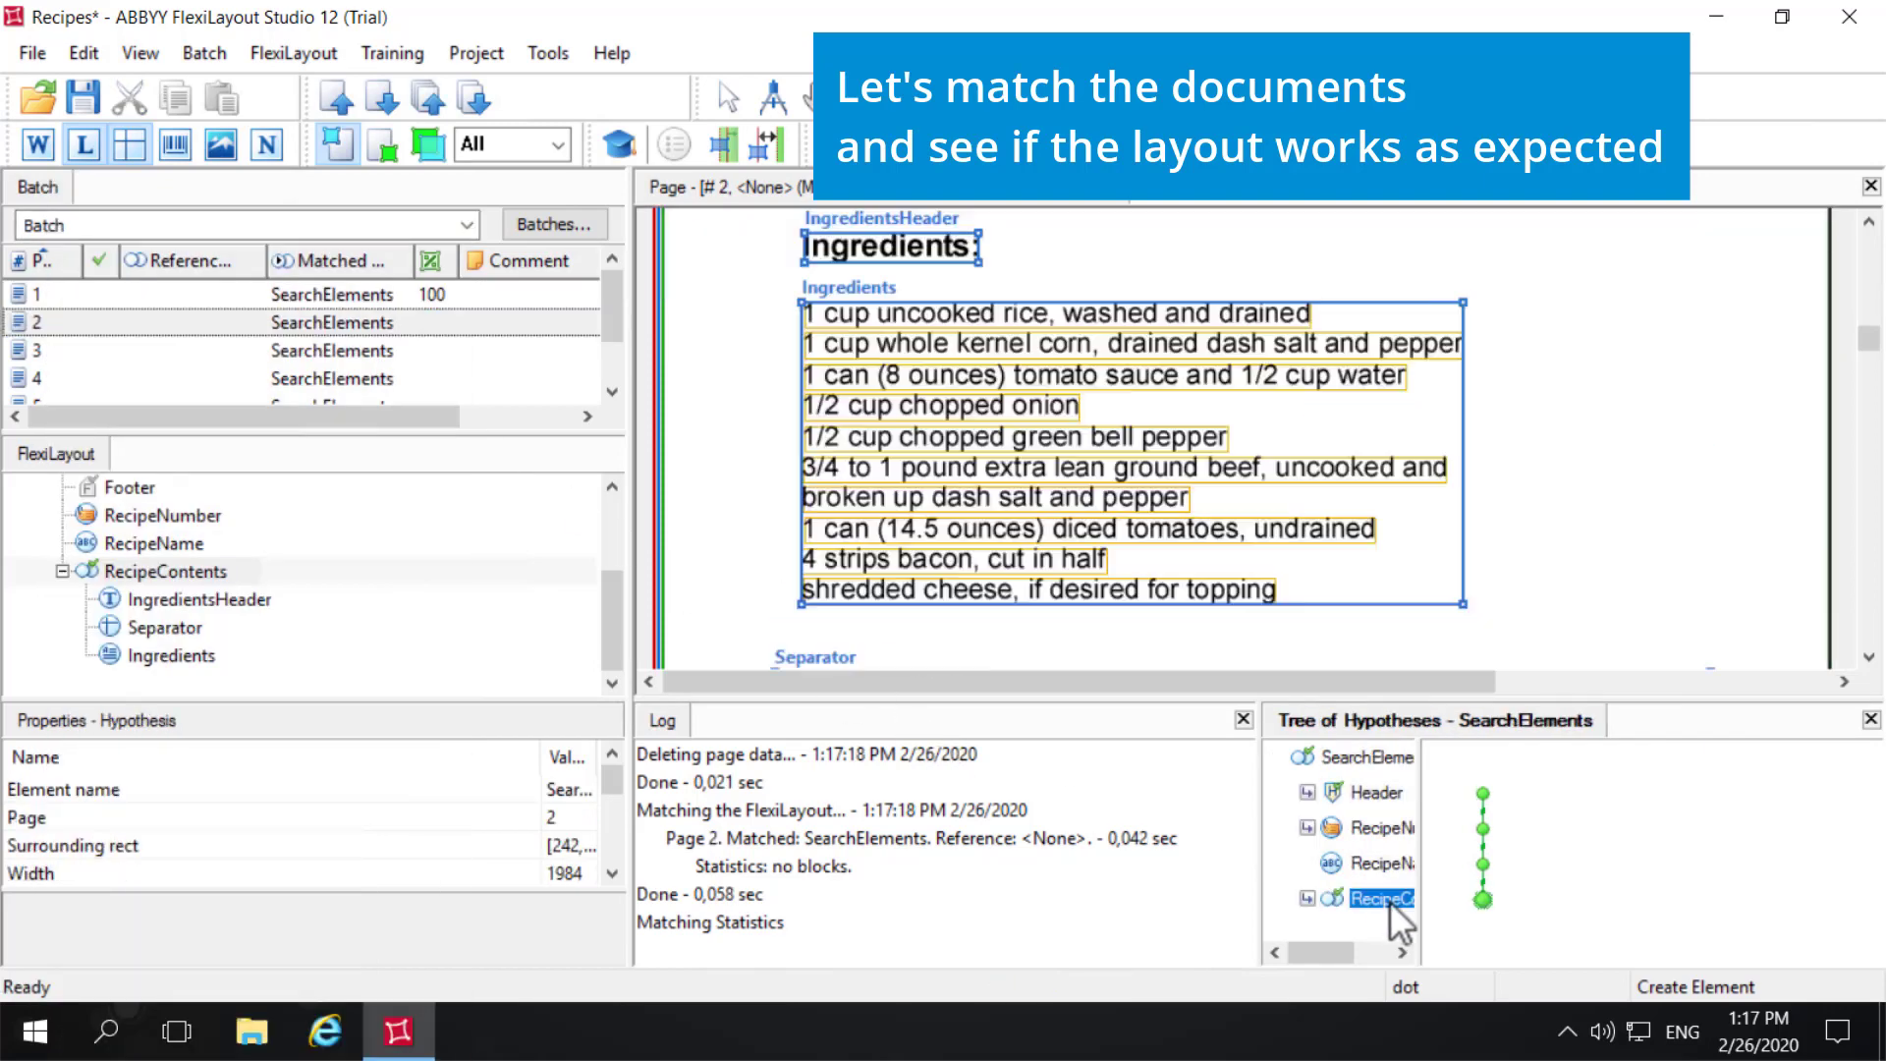
click(94, 348)
right_click(94, 349)
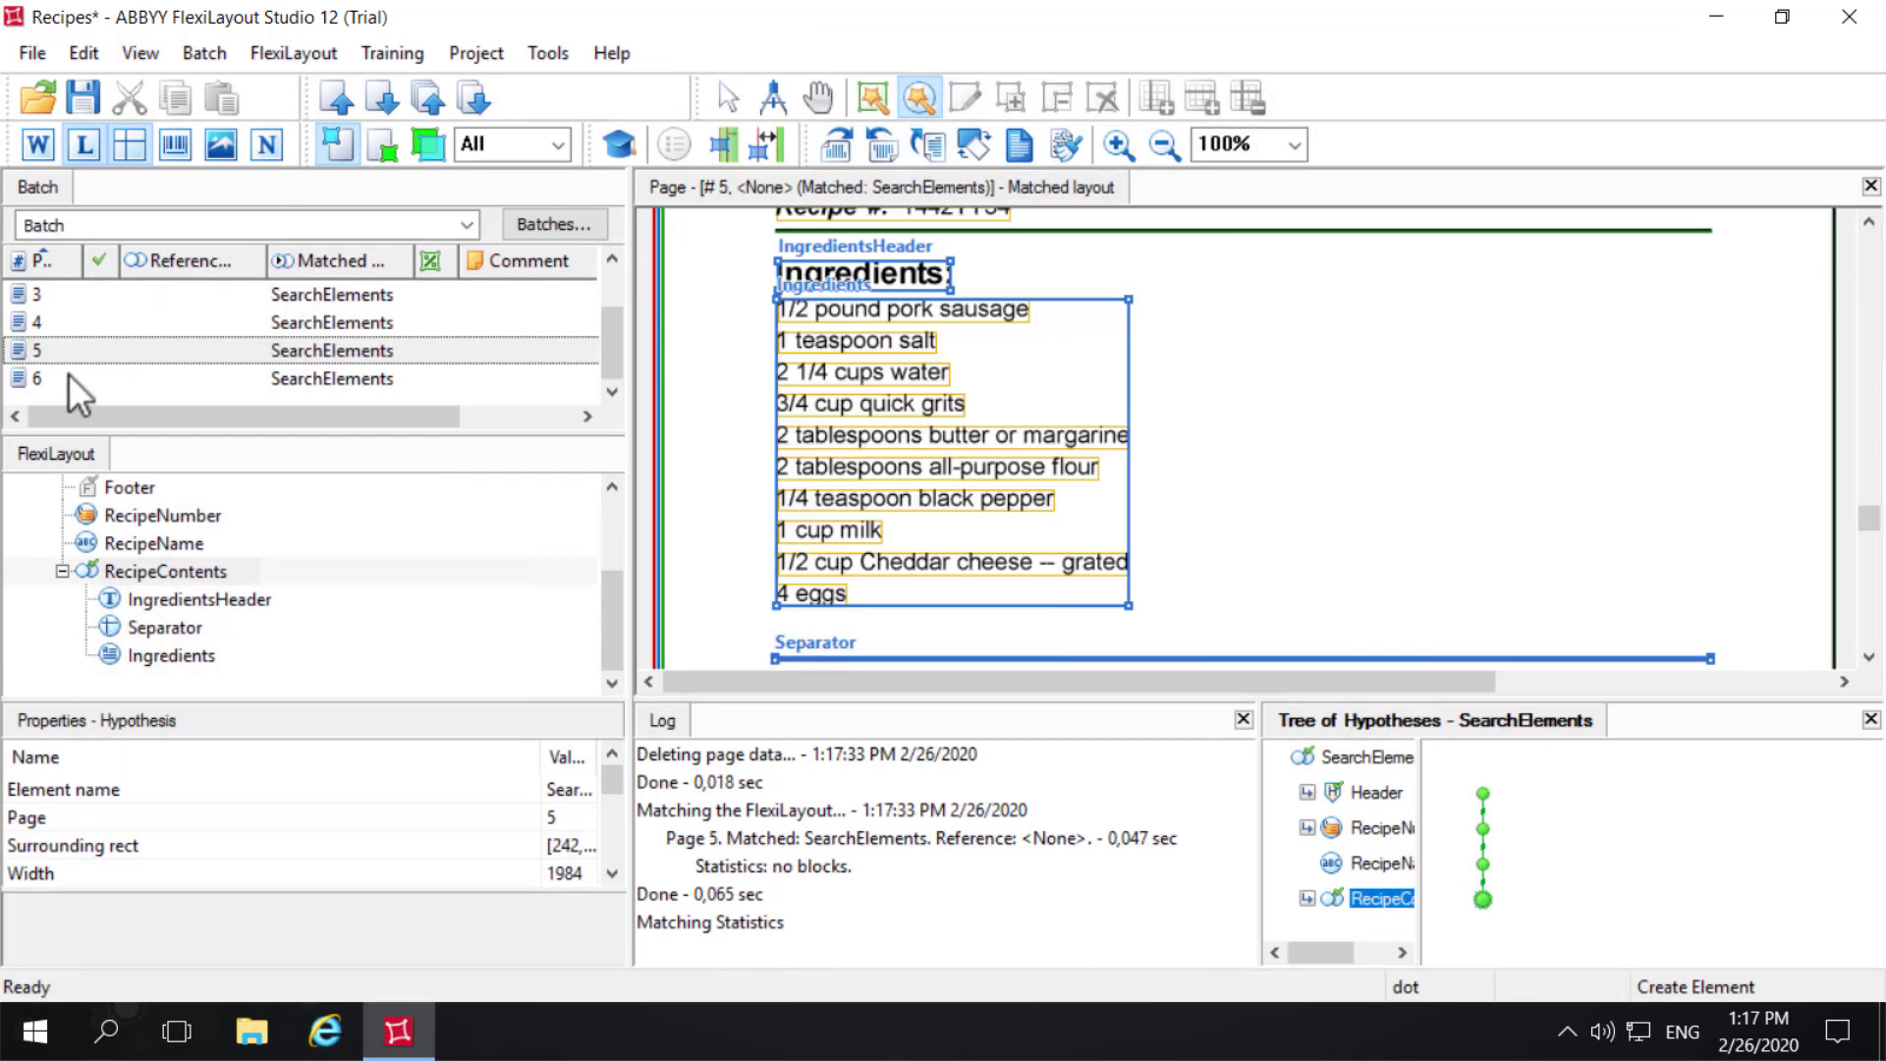
- Match page 6 and inspect its RecipeContents hypothesis
click(68, 378)
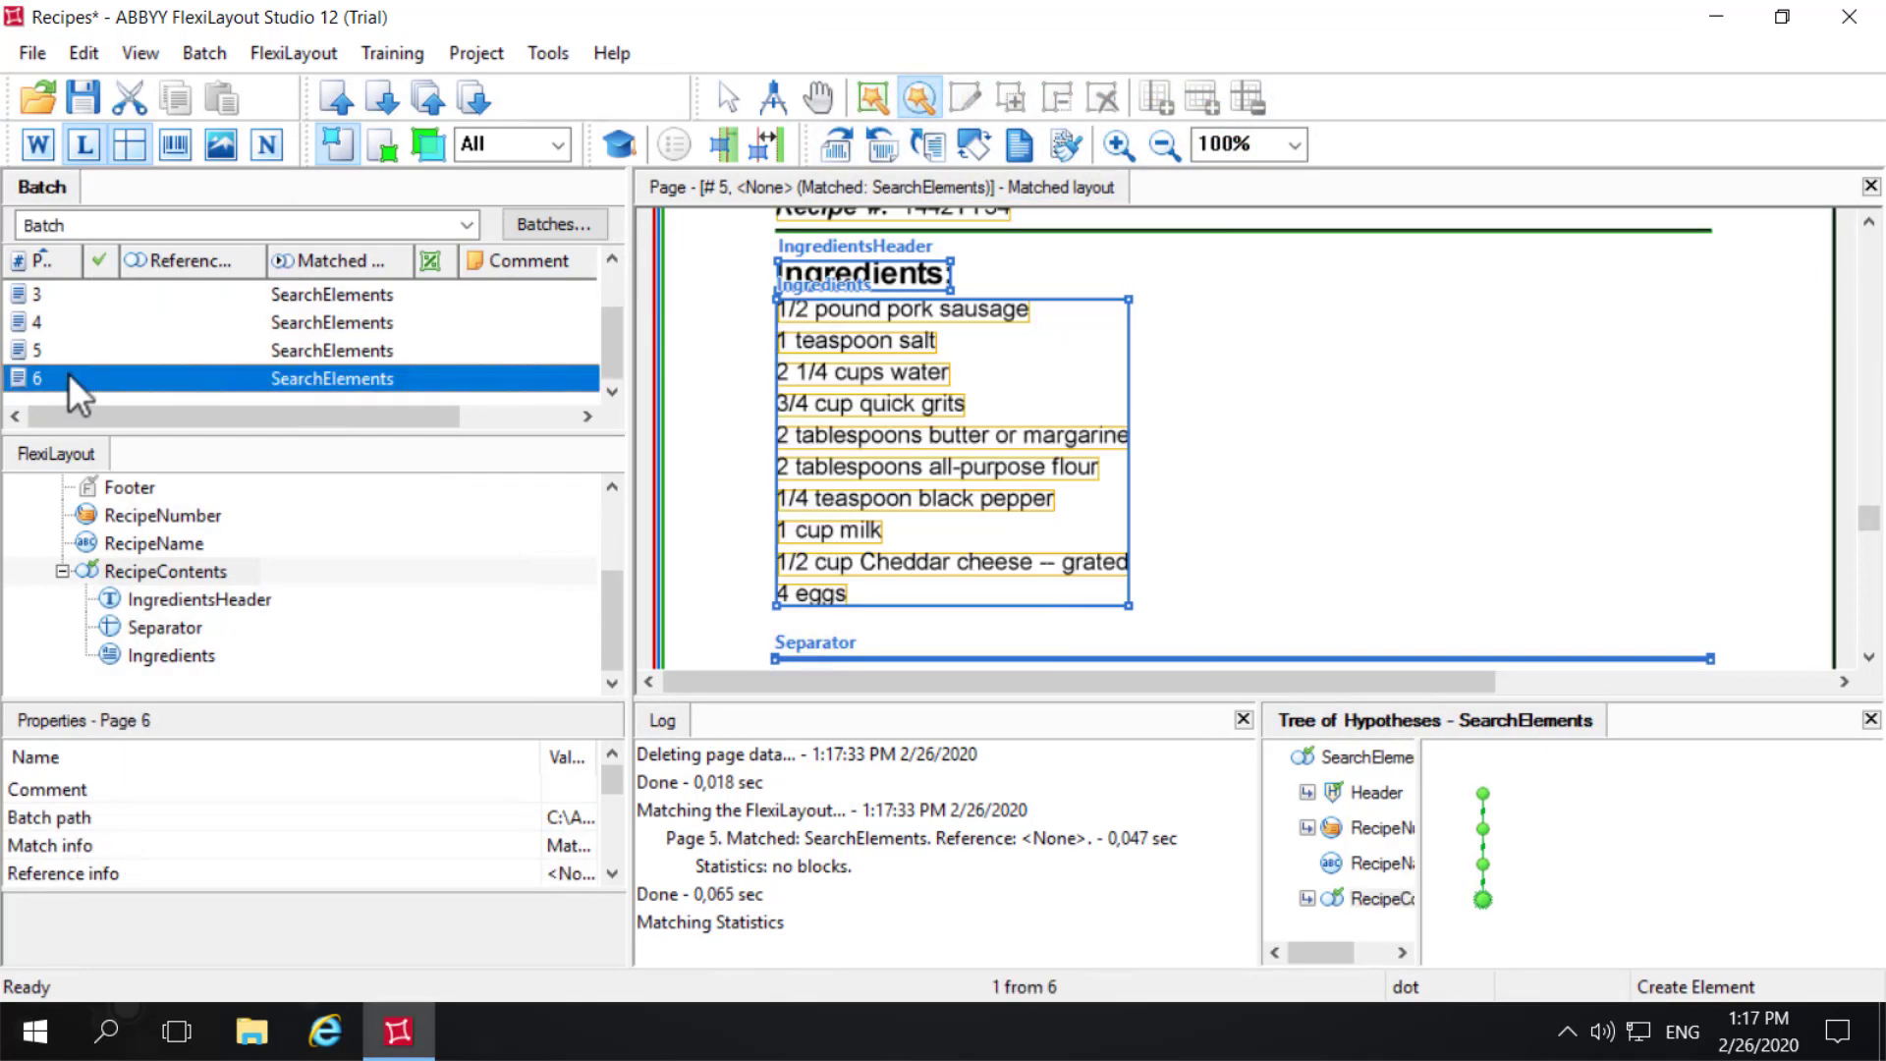
right_click(68, 373)
click(185, 222)
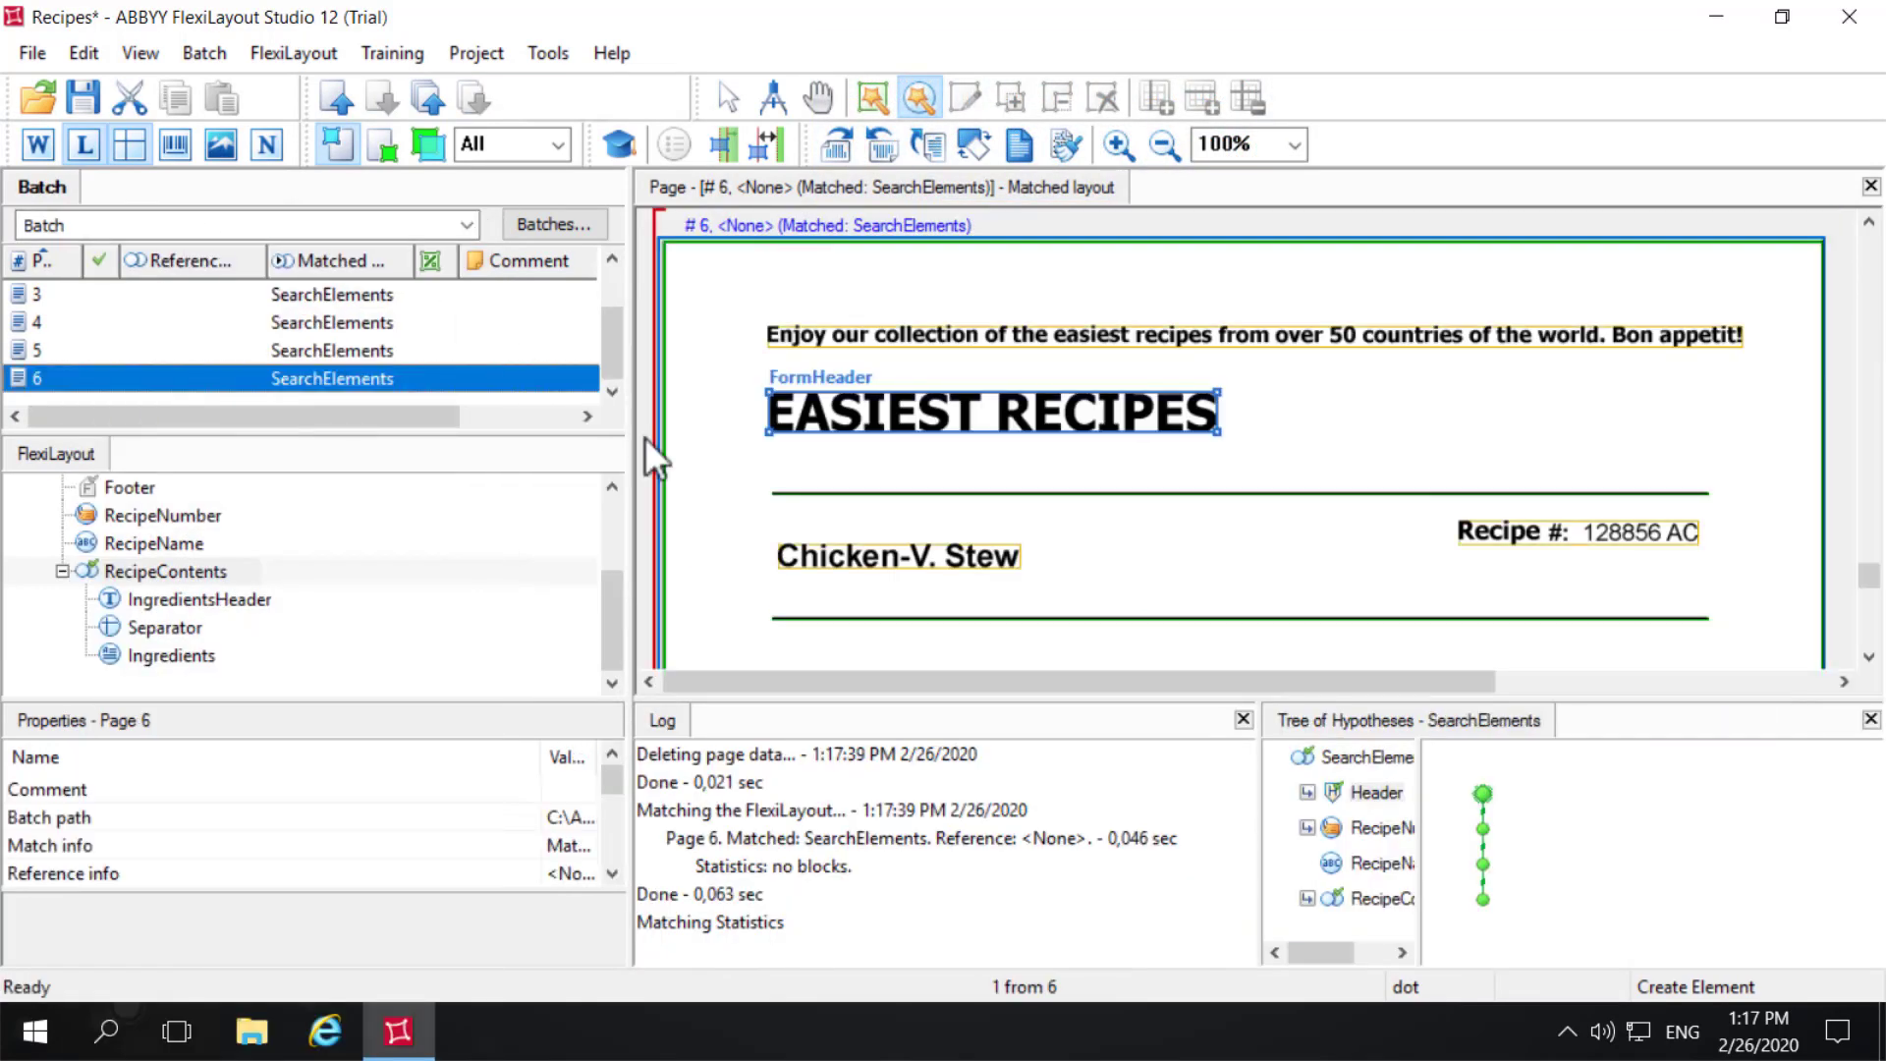
click(1381, 898)
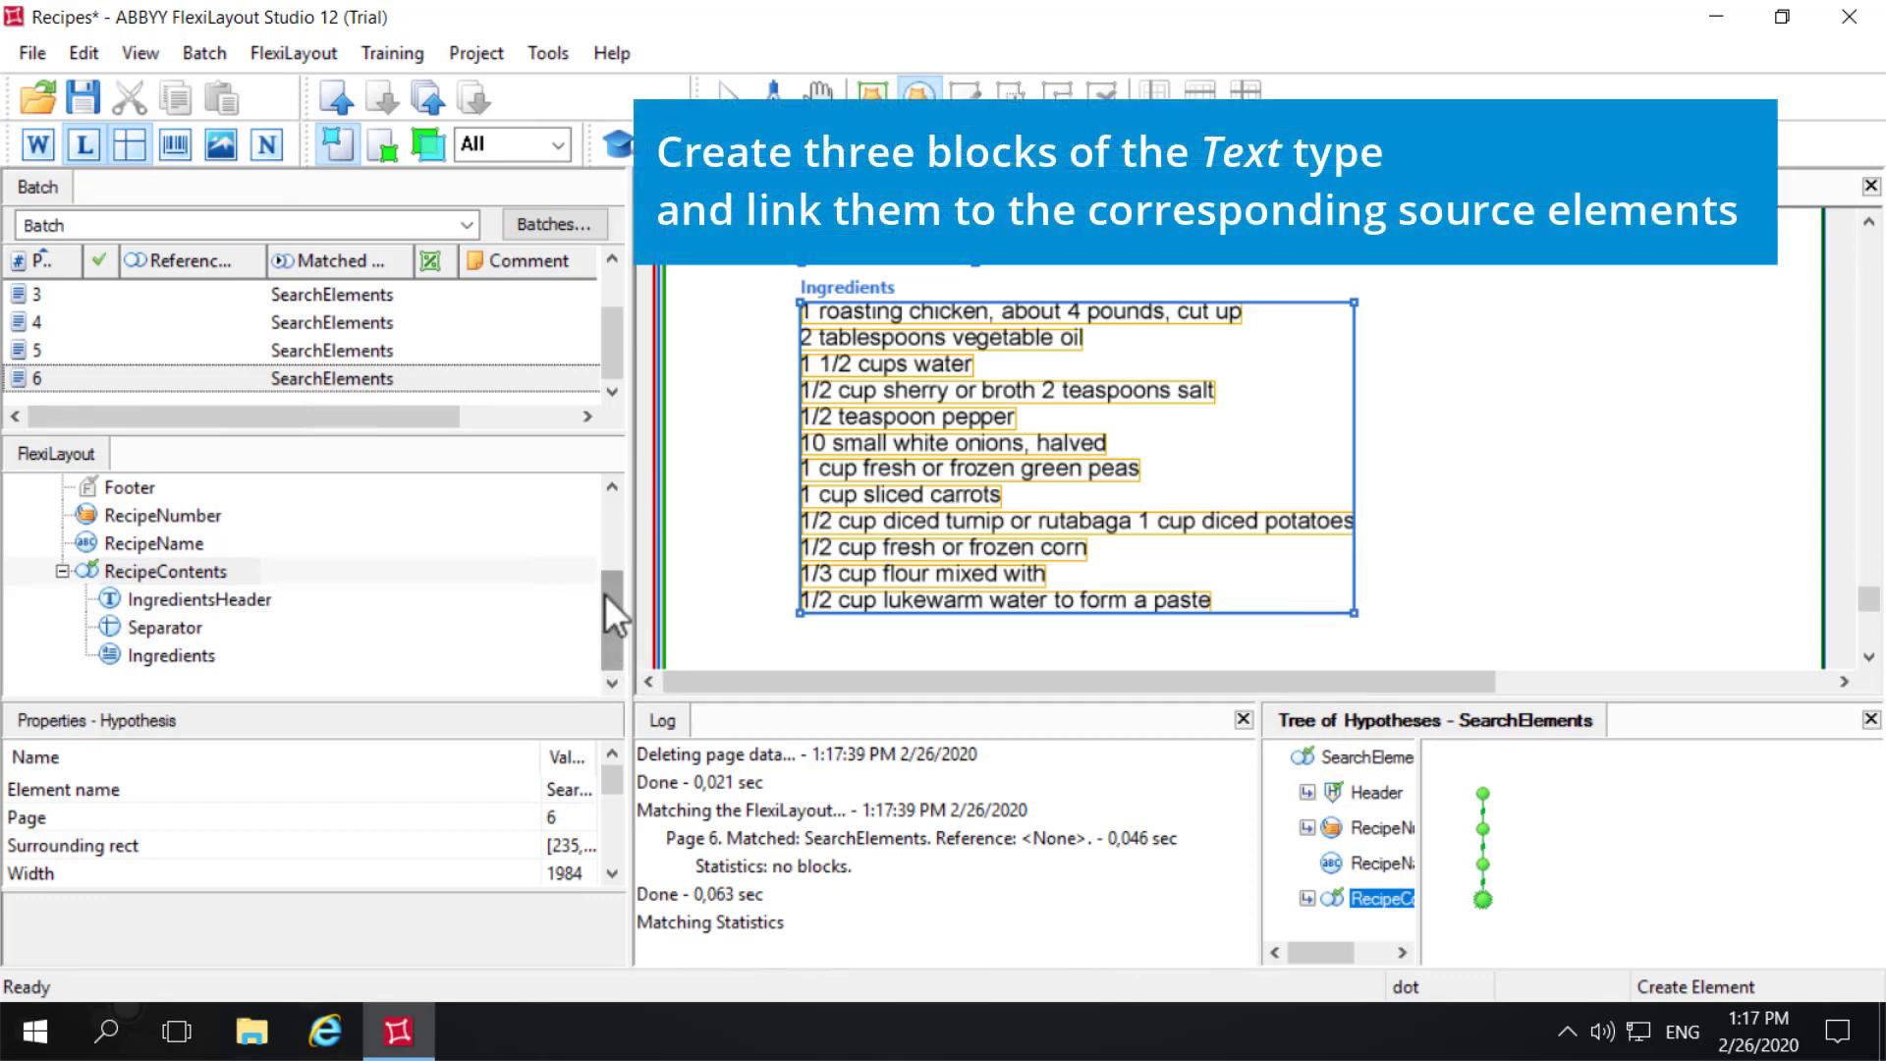
- Add a Text block under Blocks in the Recipes layout and name it RecipeName
drag(605, 595, 603, 516)
click(102, 520)
right_click(102, 520)
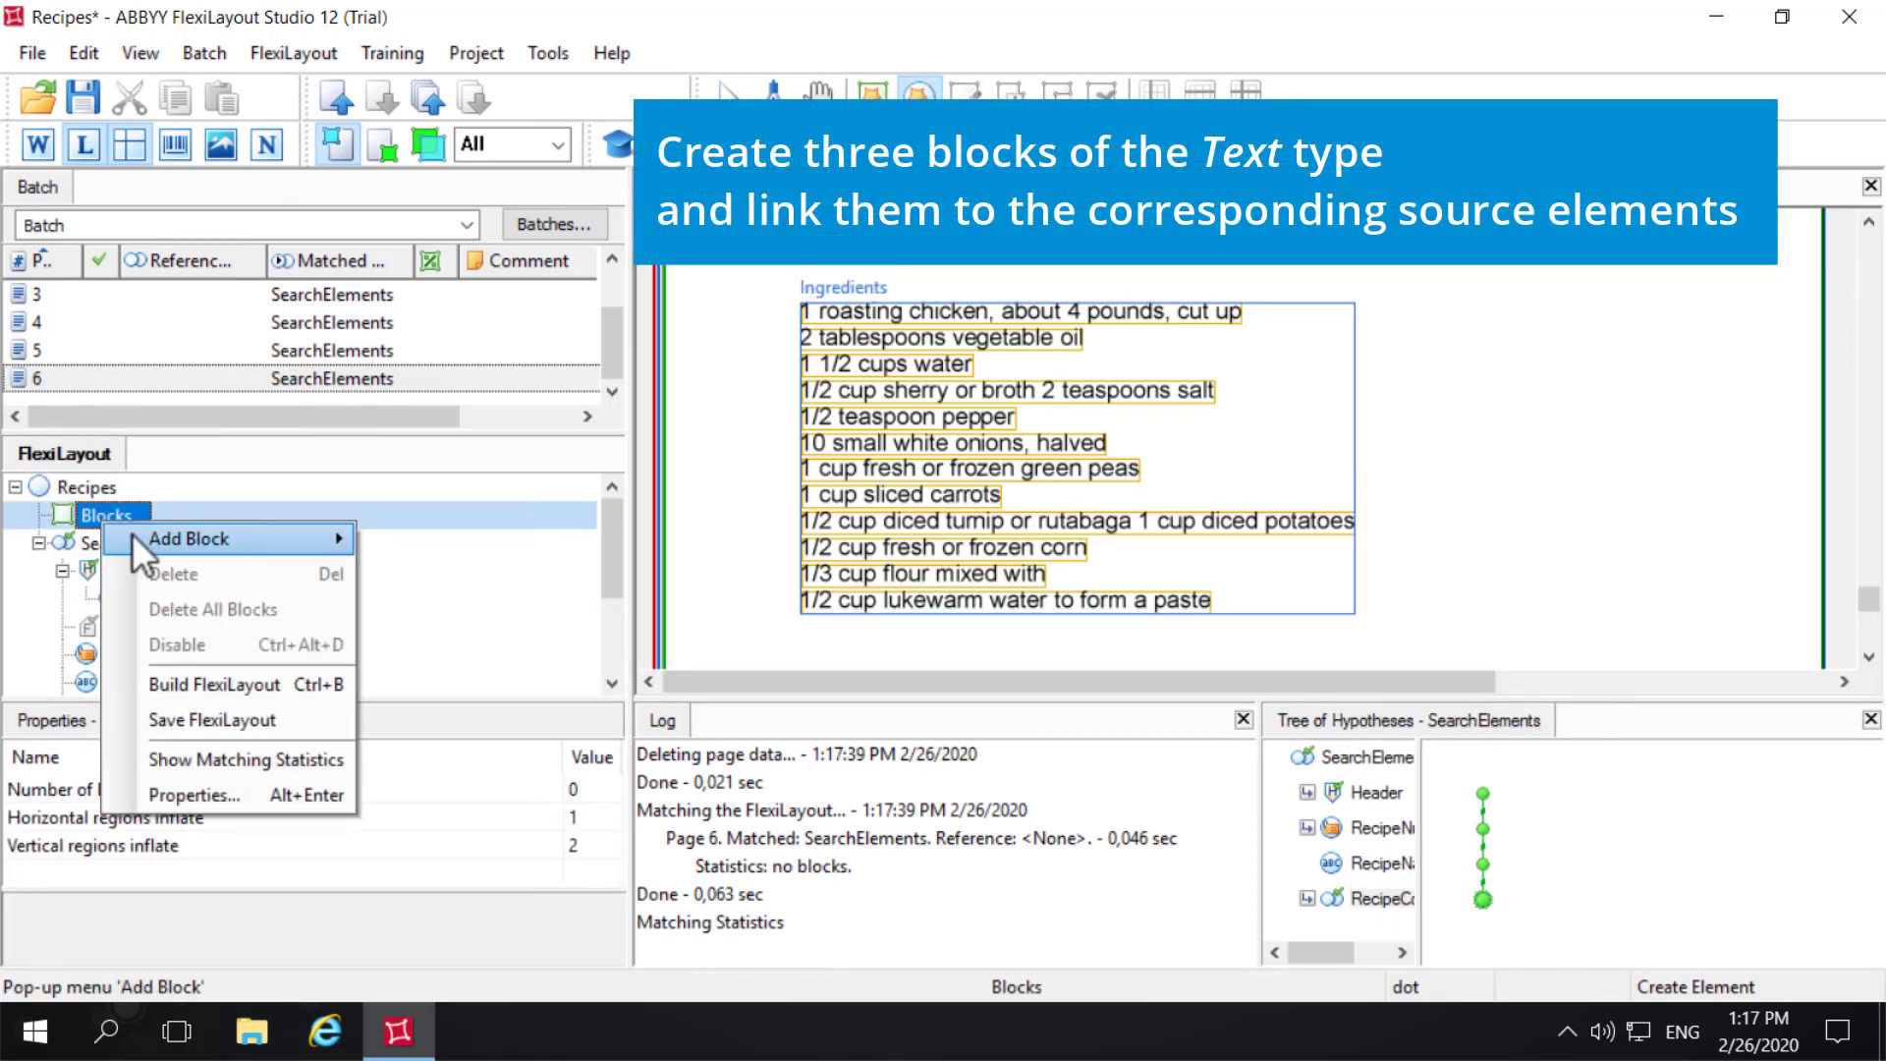
mouse_move(132, 533)
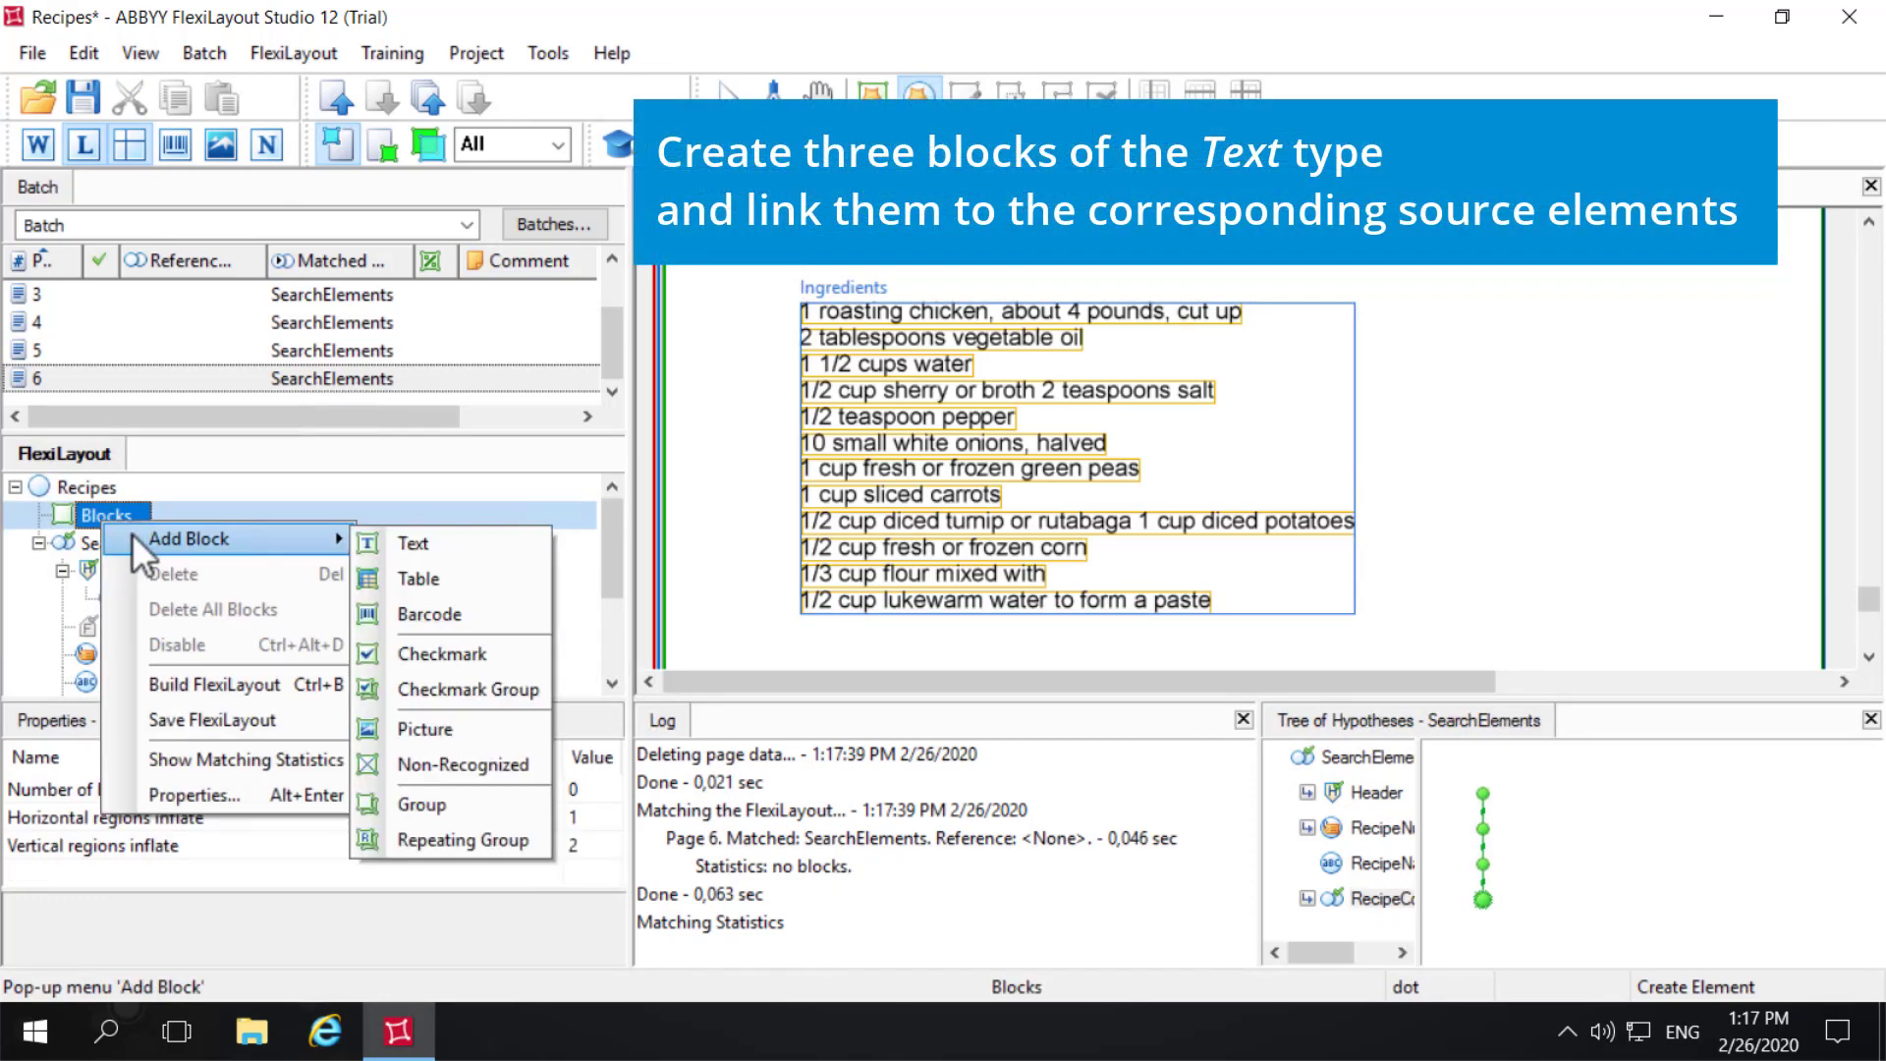
click(426, 542)
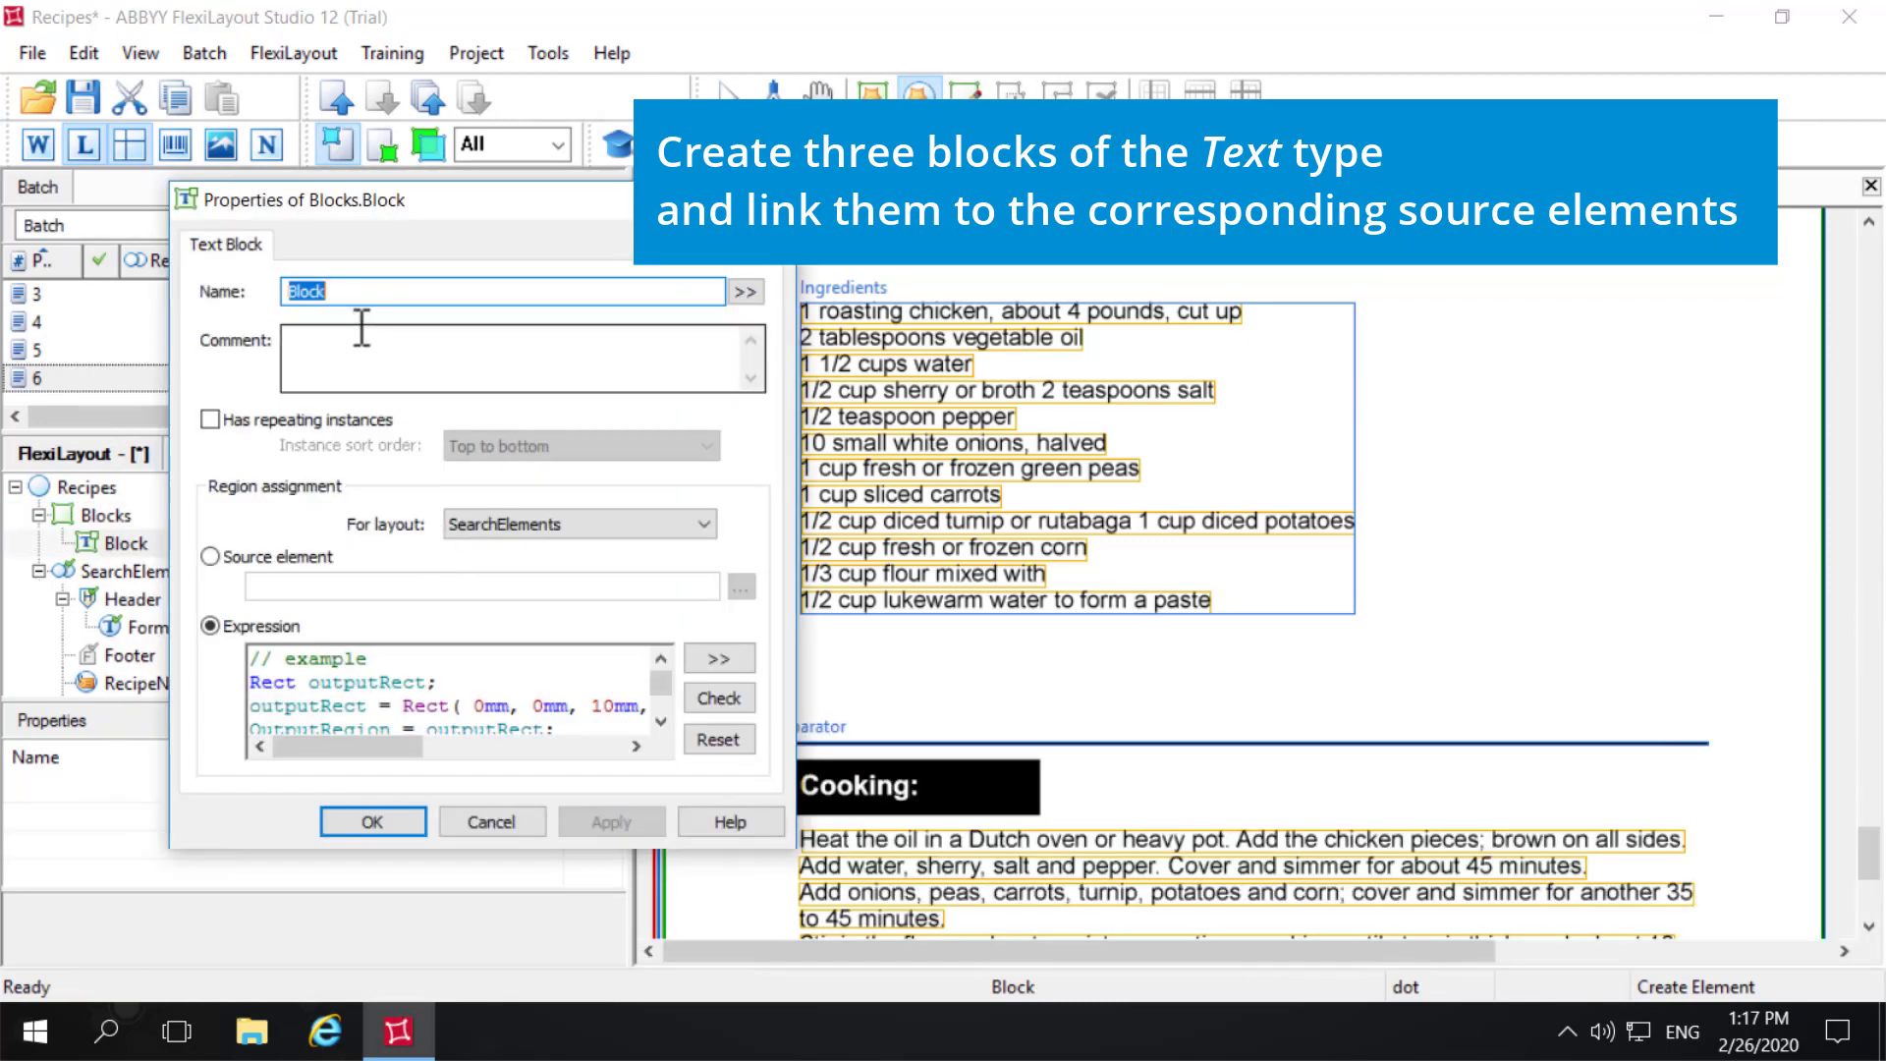
key(BackSpace)
text(RecipeName)
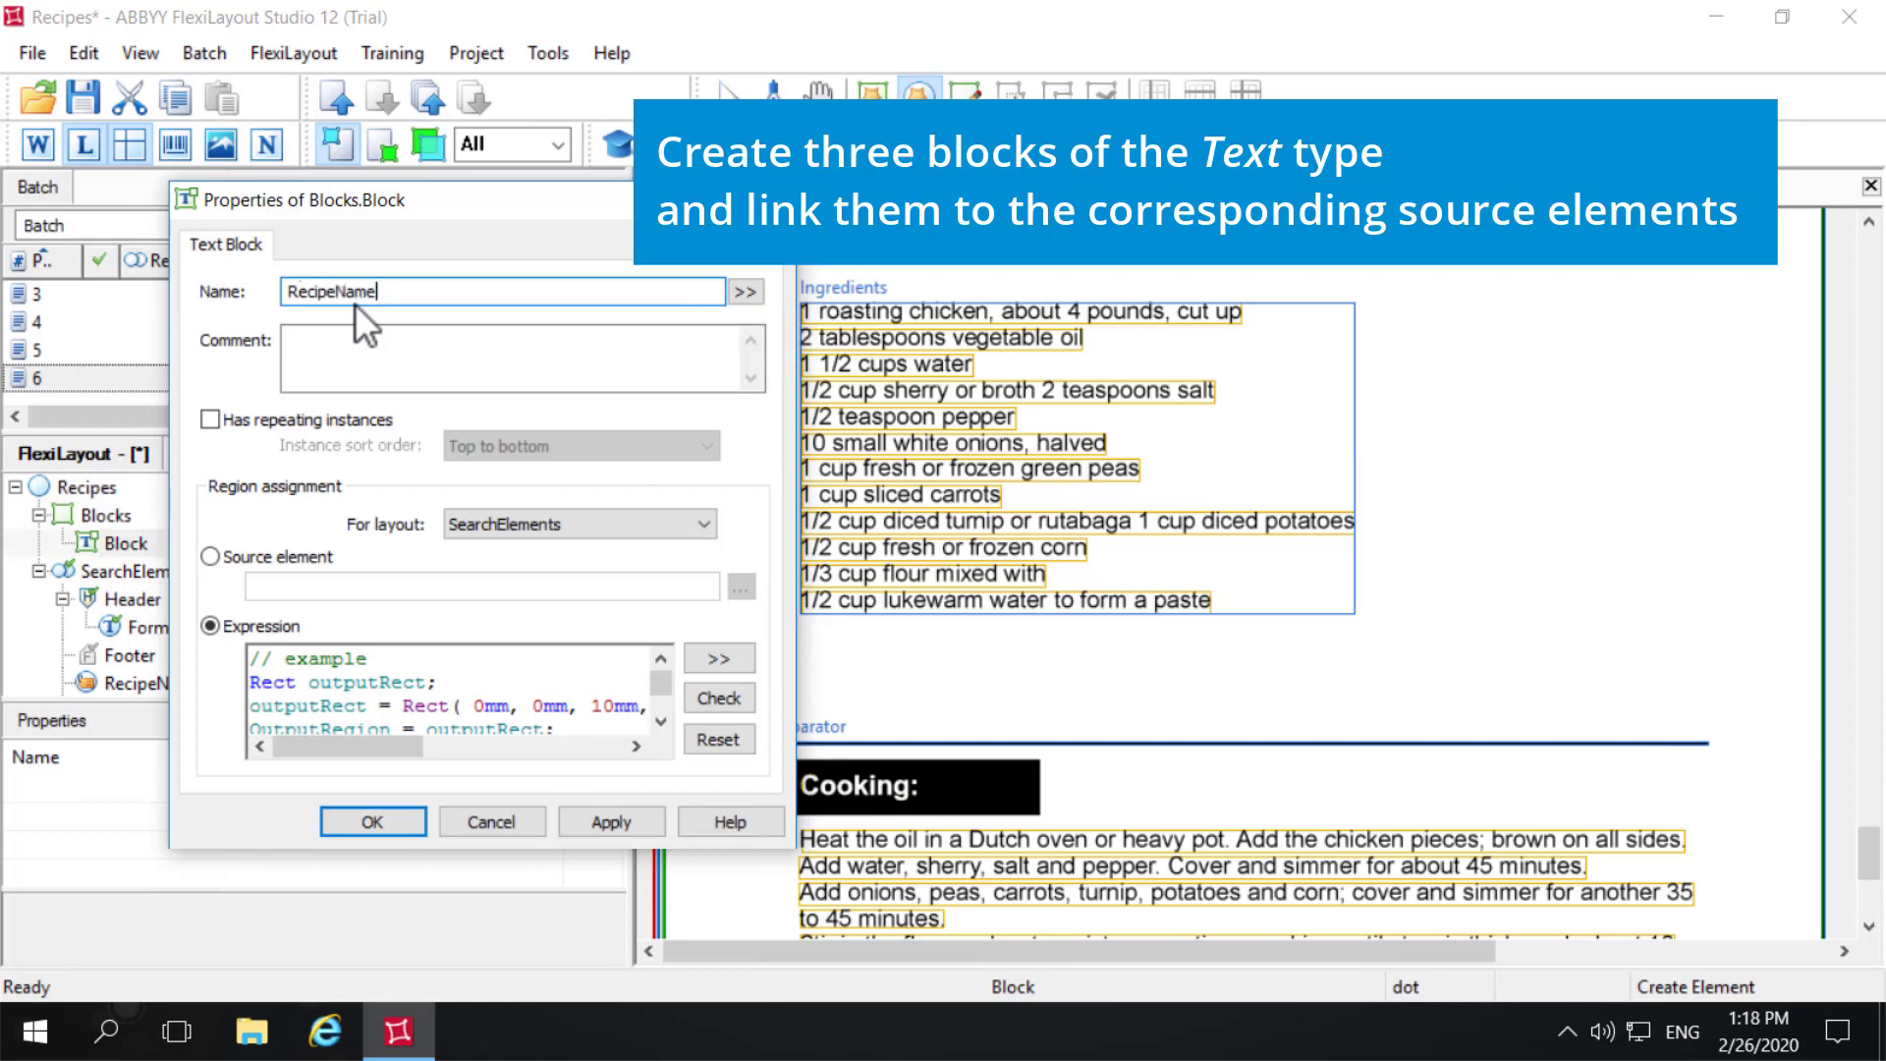
- Link the RecipeName block to the source element SearchElements.RecipeName and confirm its properties
click(210, 557)
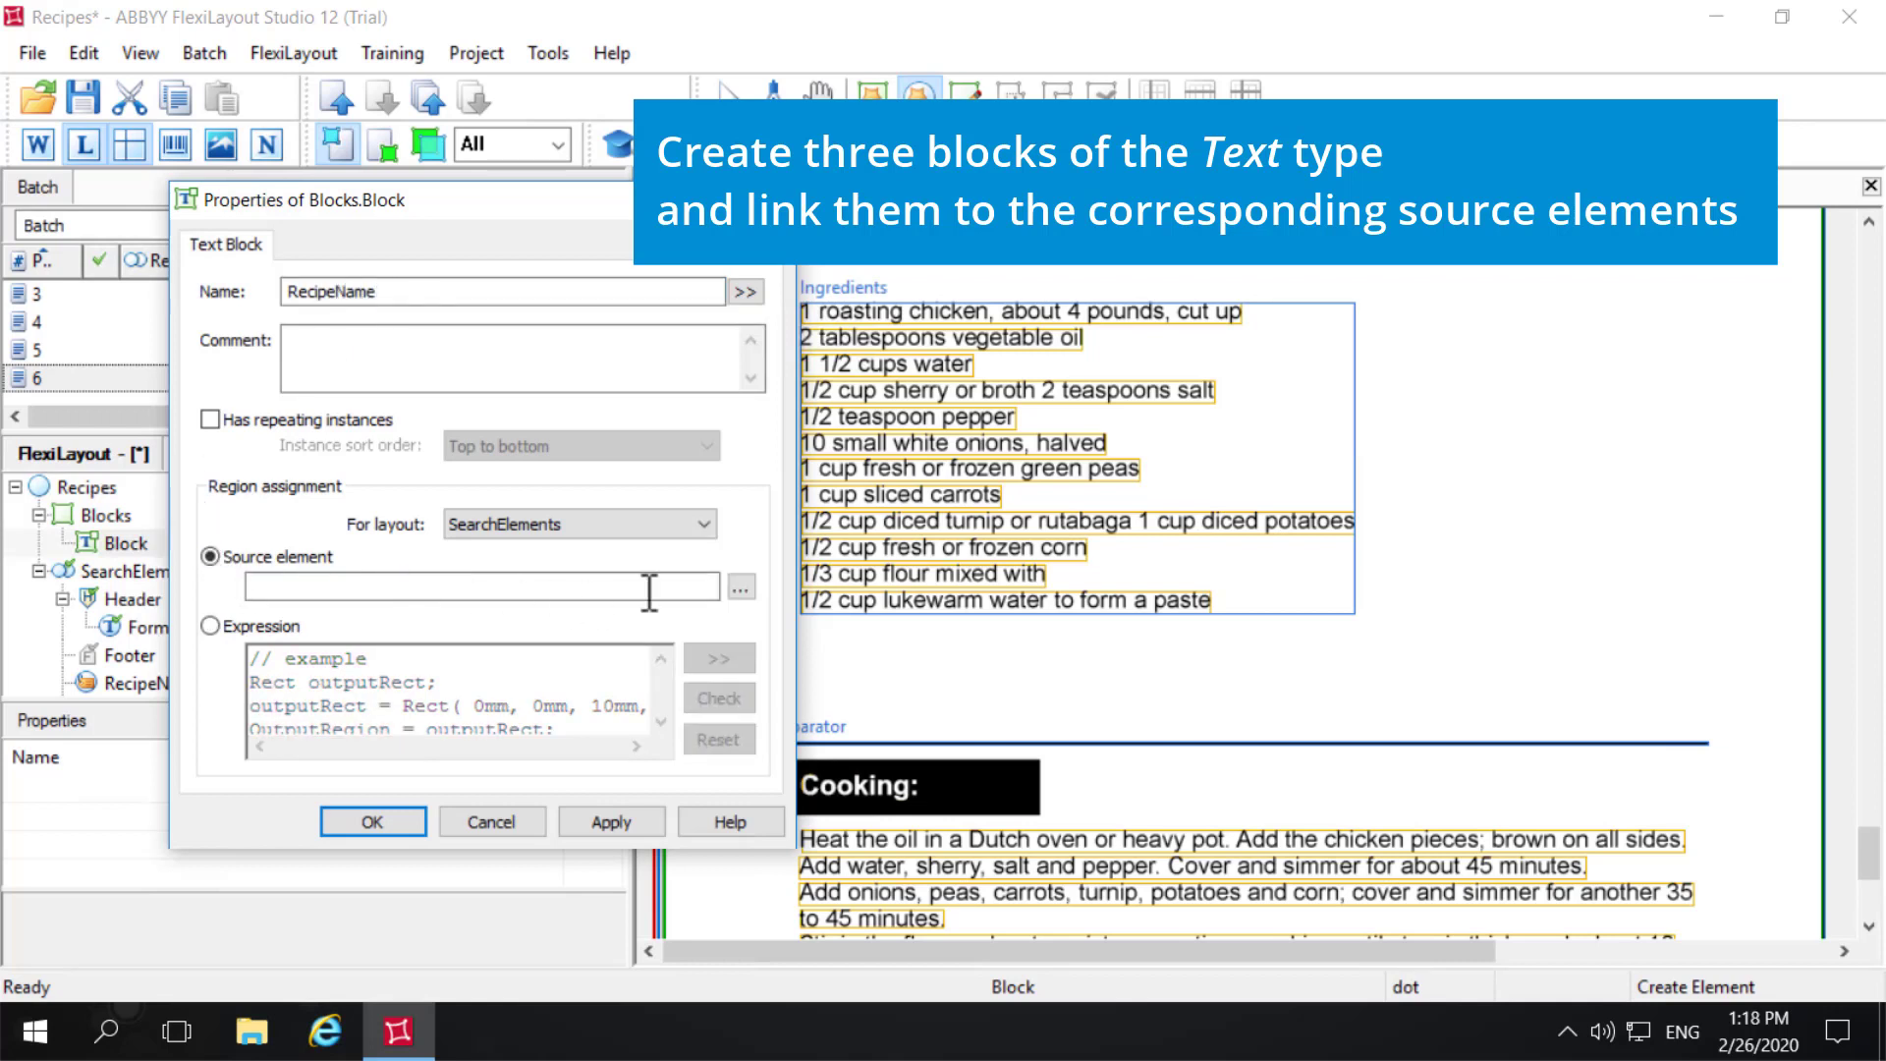
click(738, 590)
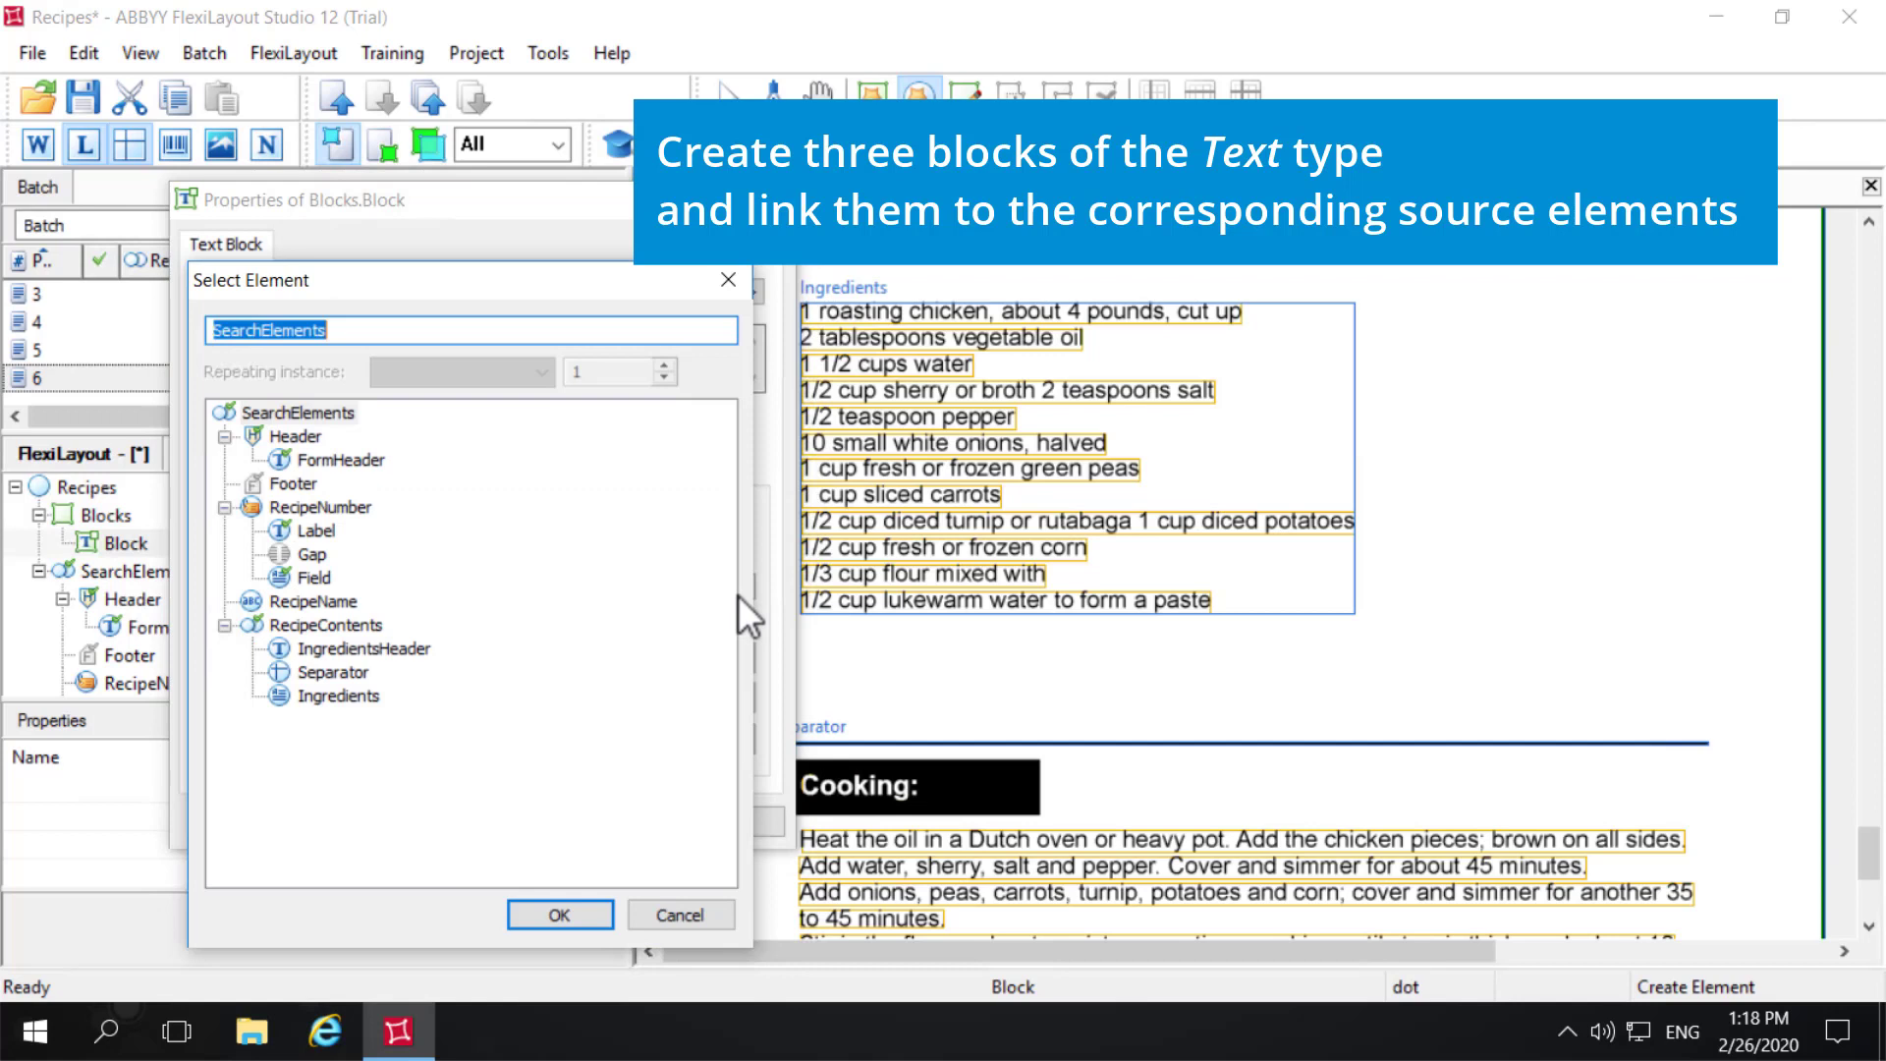
click(334, 602)
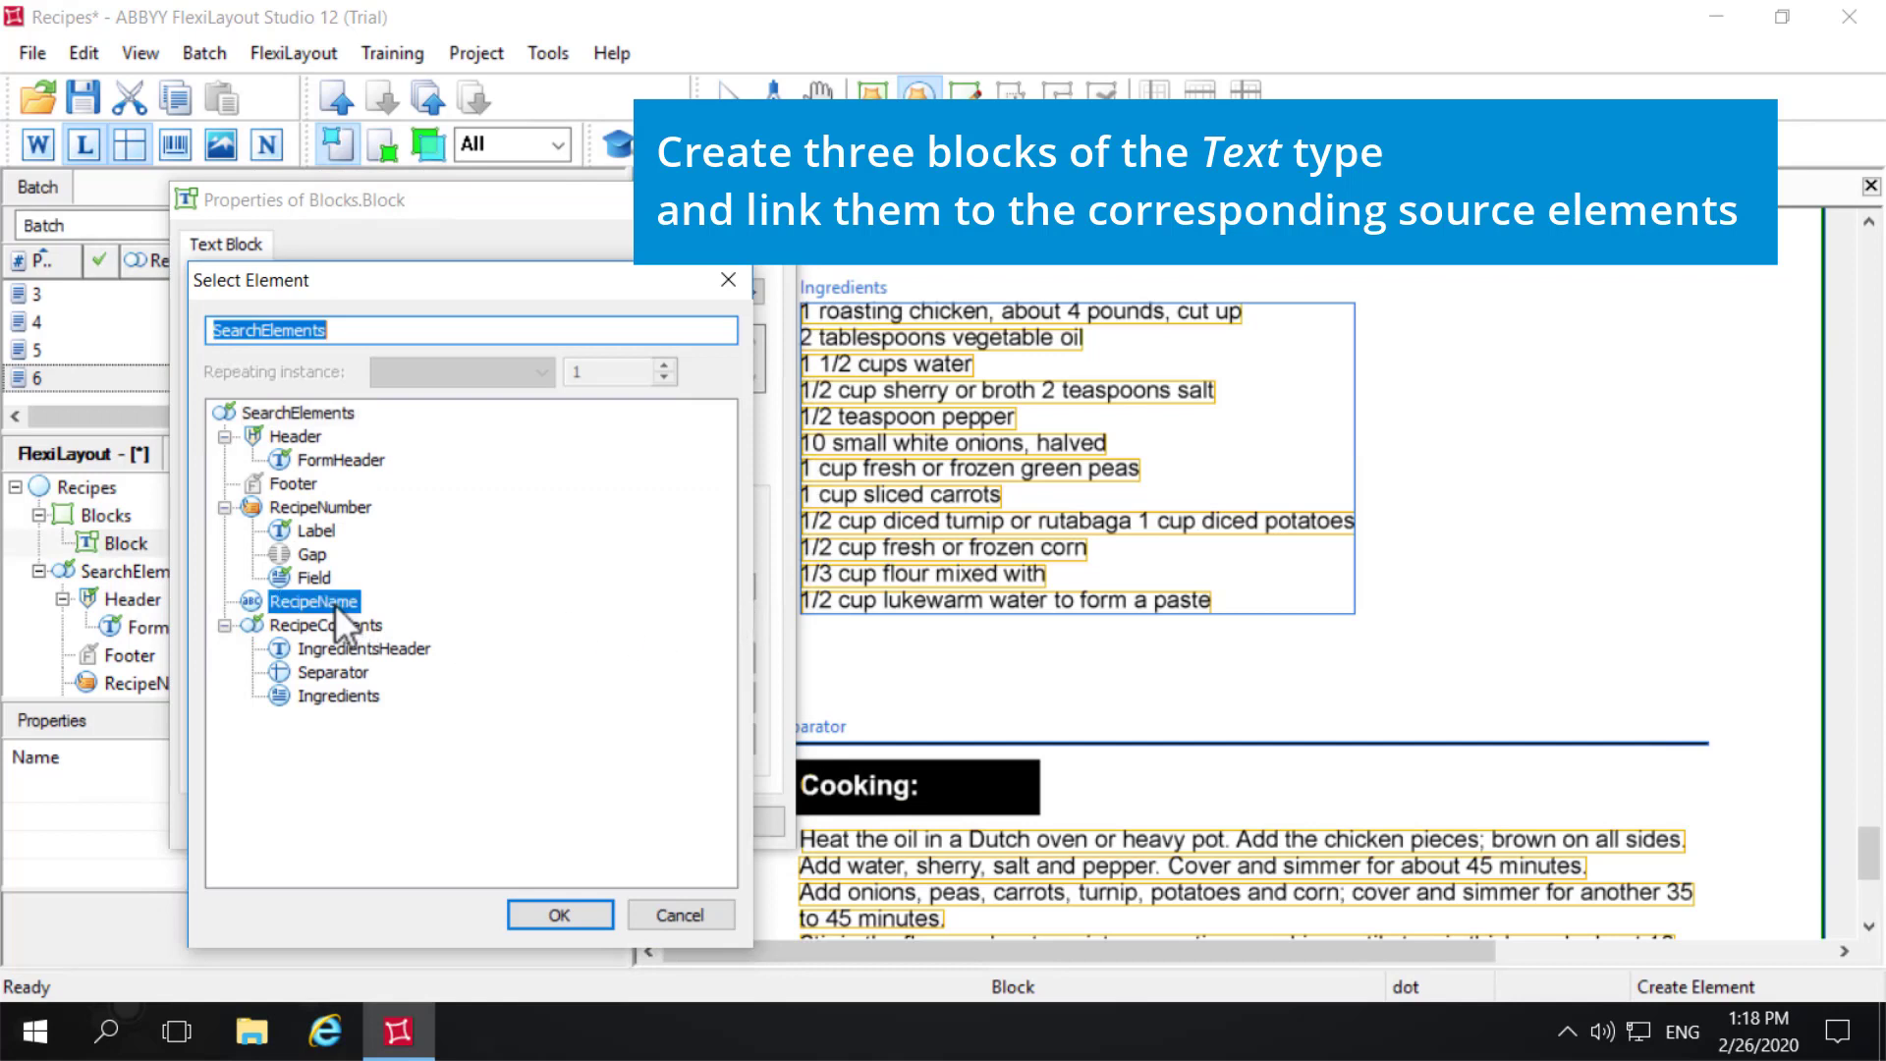
click(560, 914)
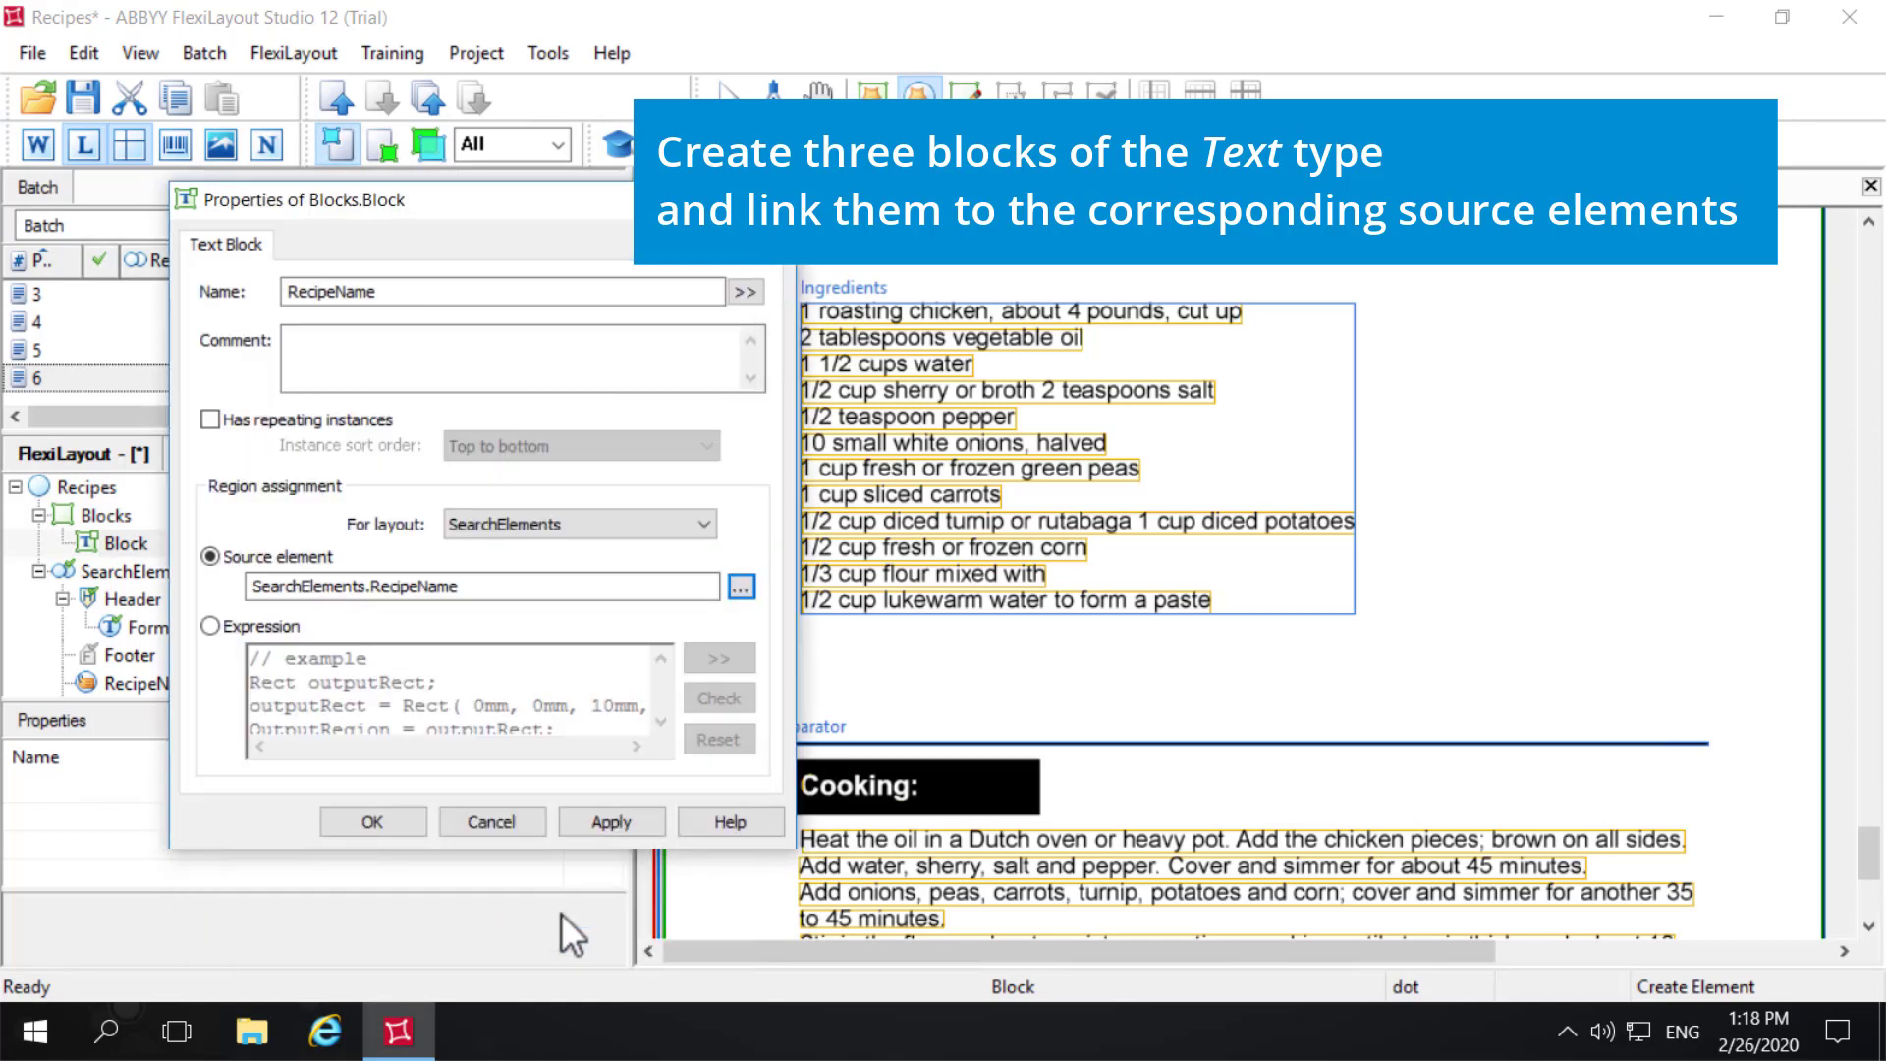
click(615, 828)
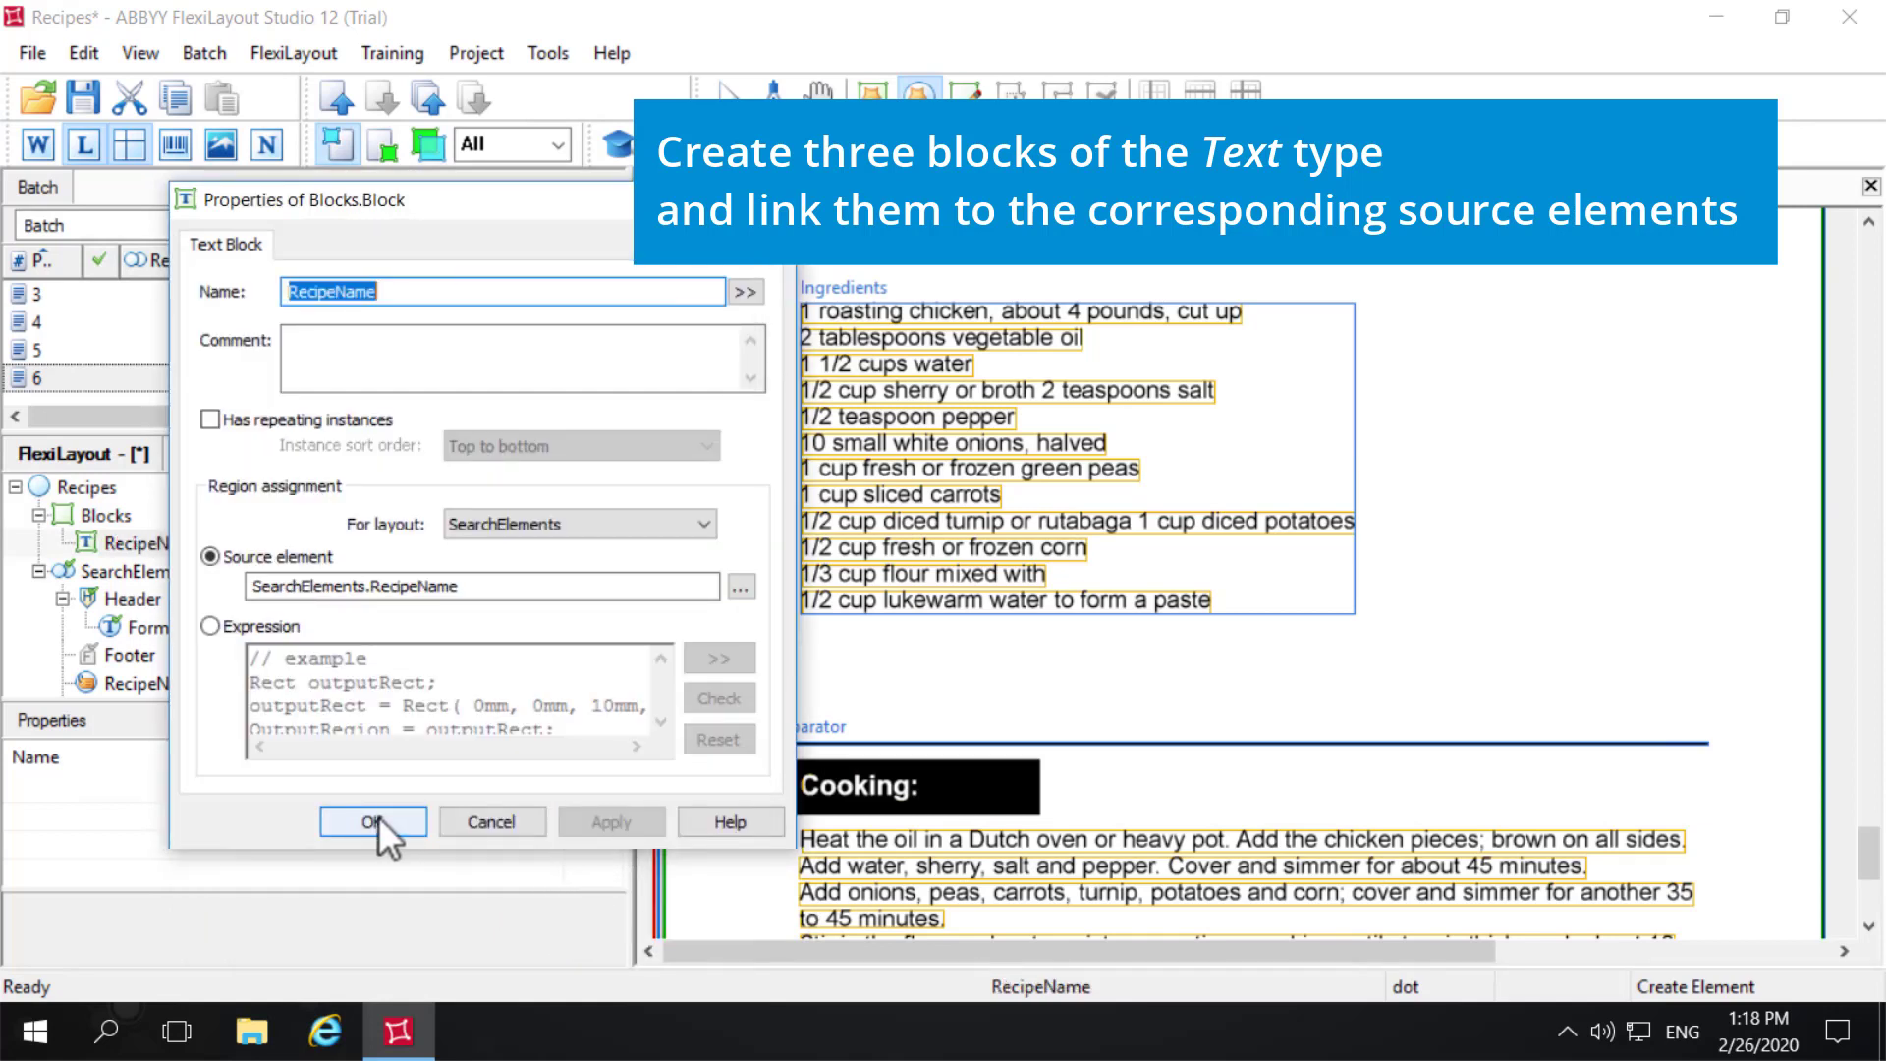
click(380, 816)
- Add a second Text block under Blocks in the Recipes layout and name it RecipeNumber
right_click(114, 514)
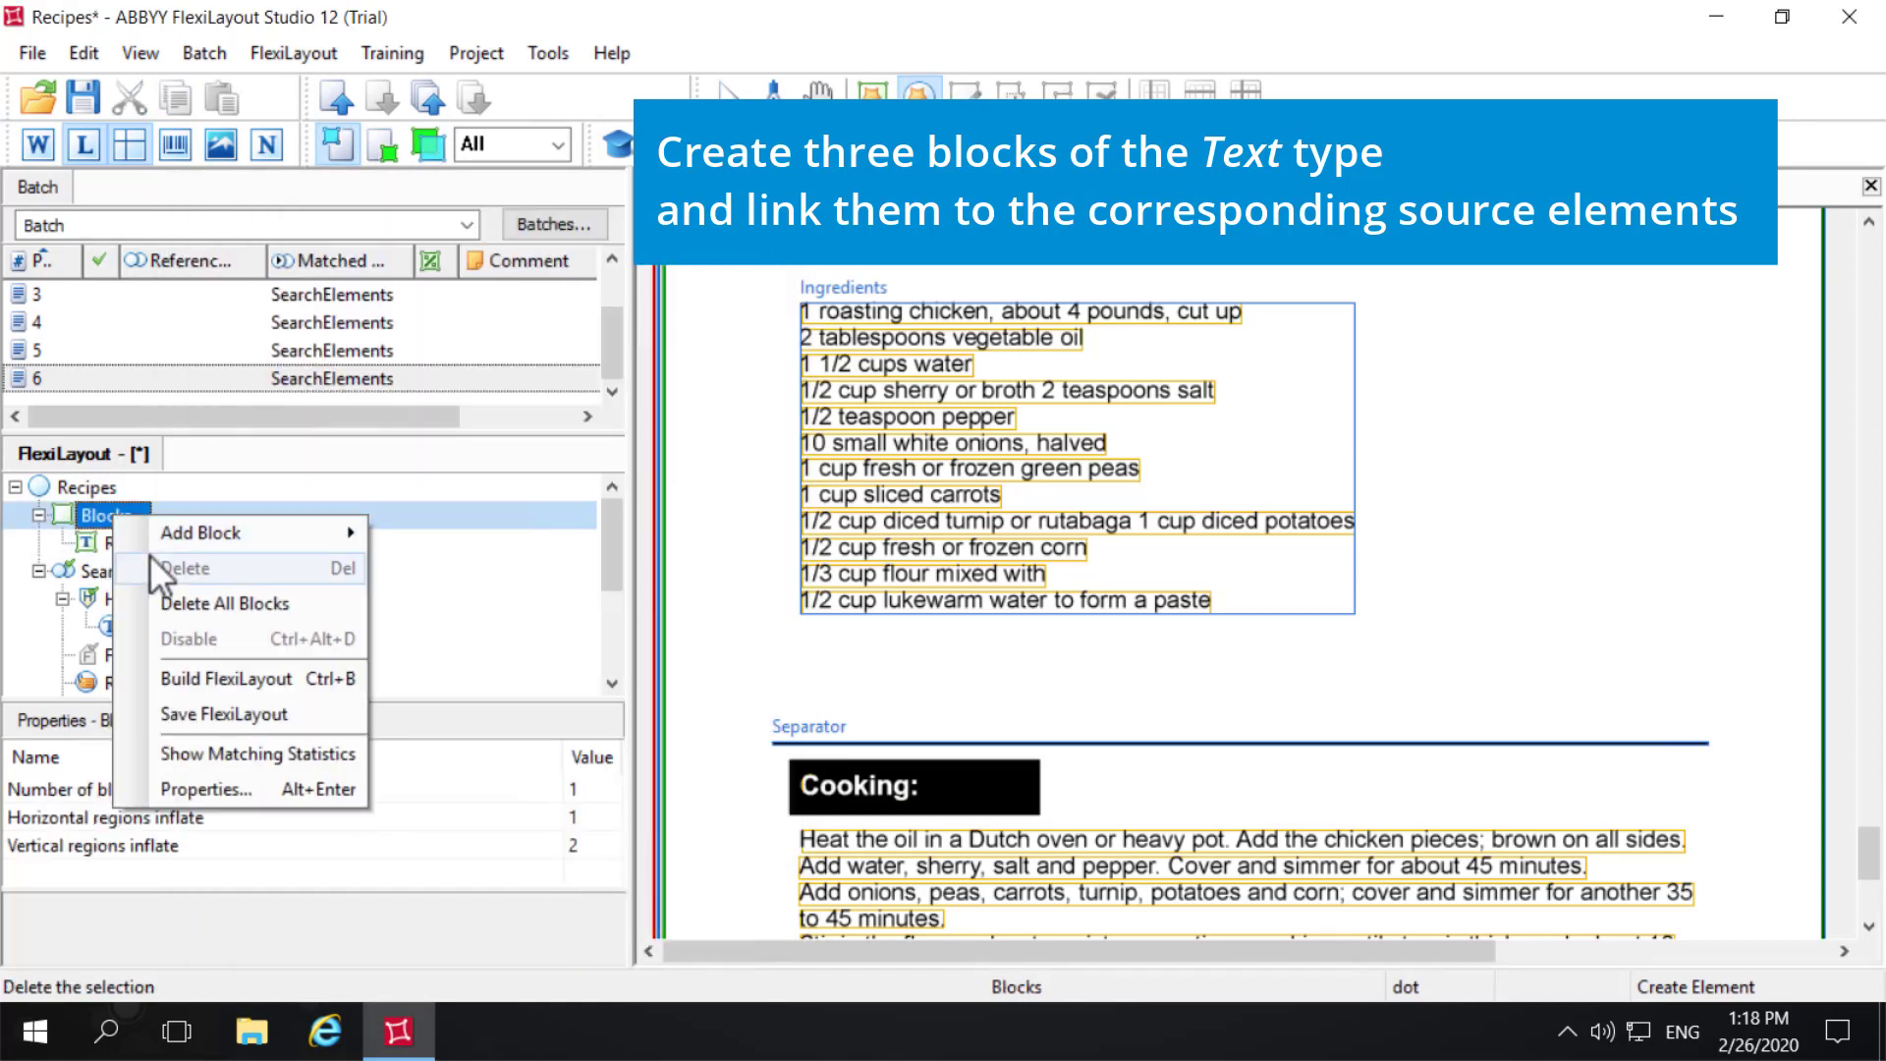
mouse_move(214, 539)
click(459, 533)
text(R)
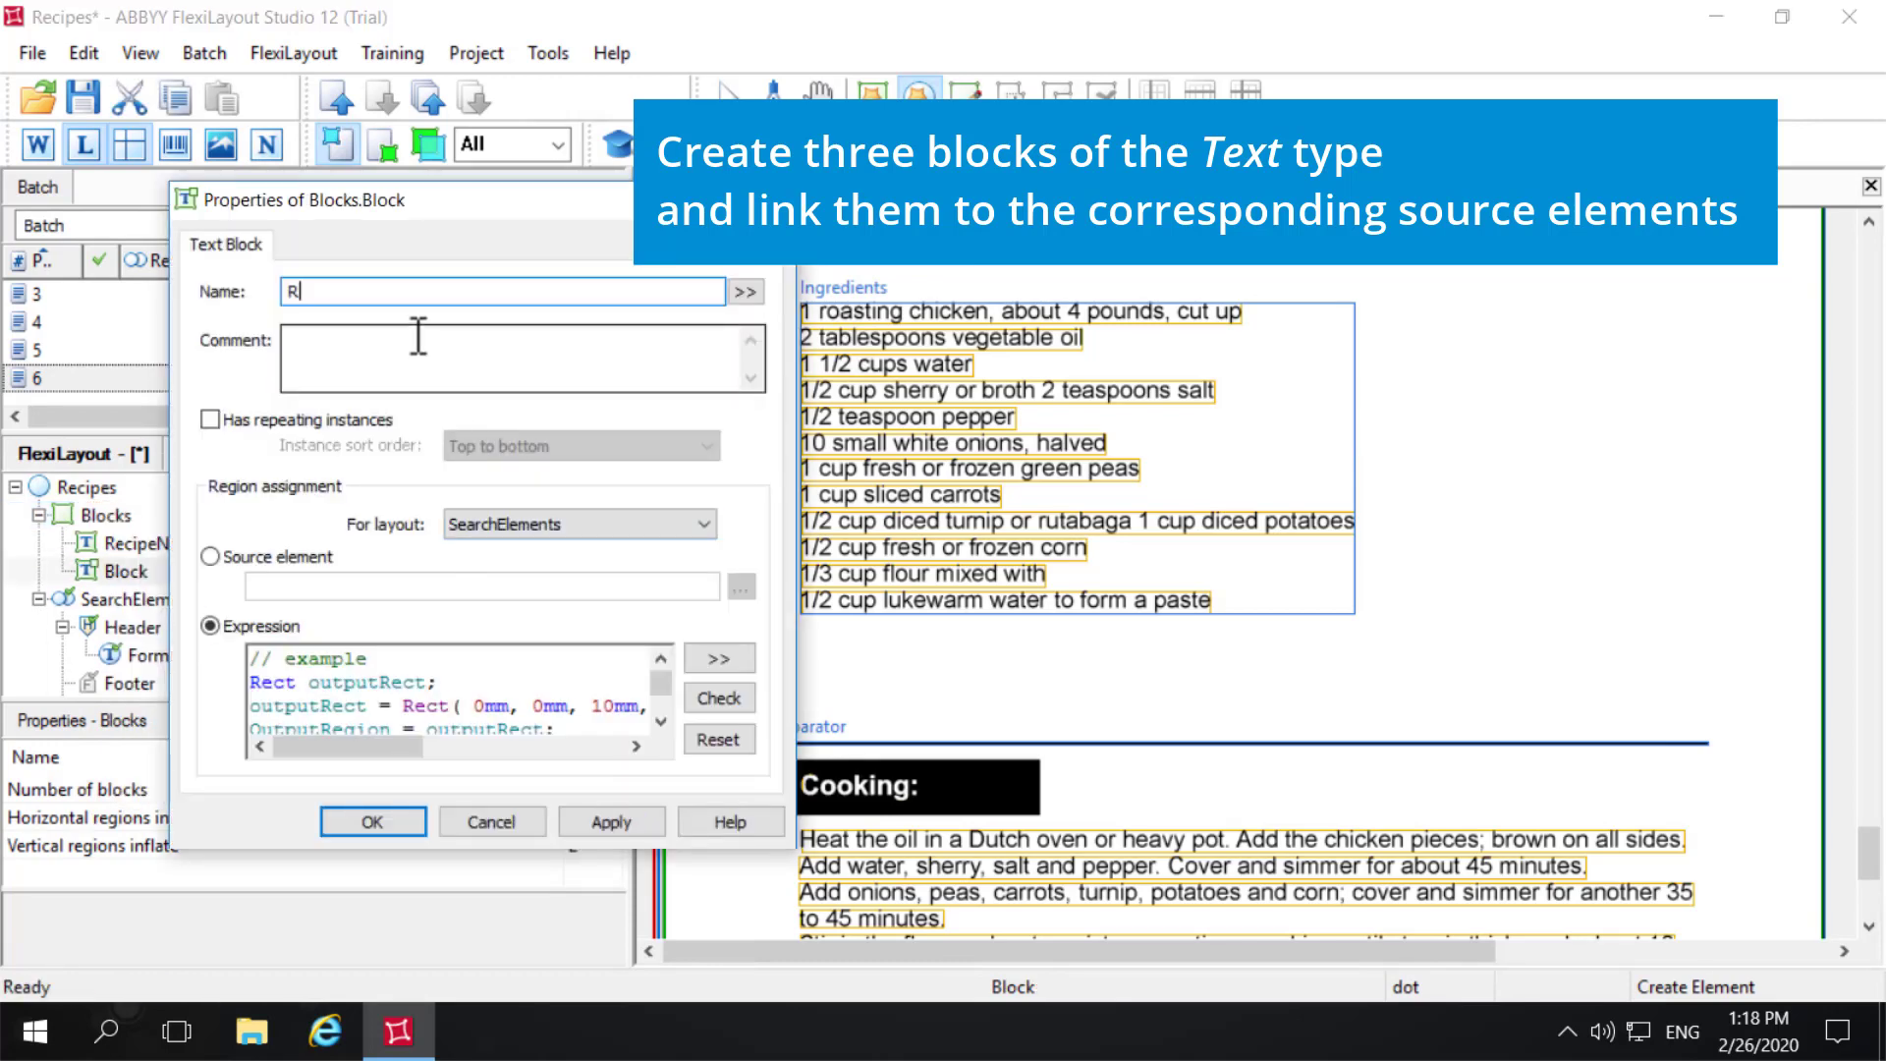
text(ecipeNumber)
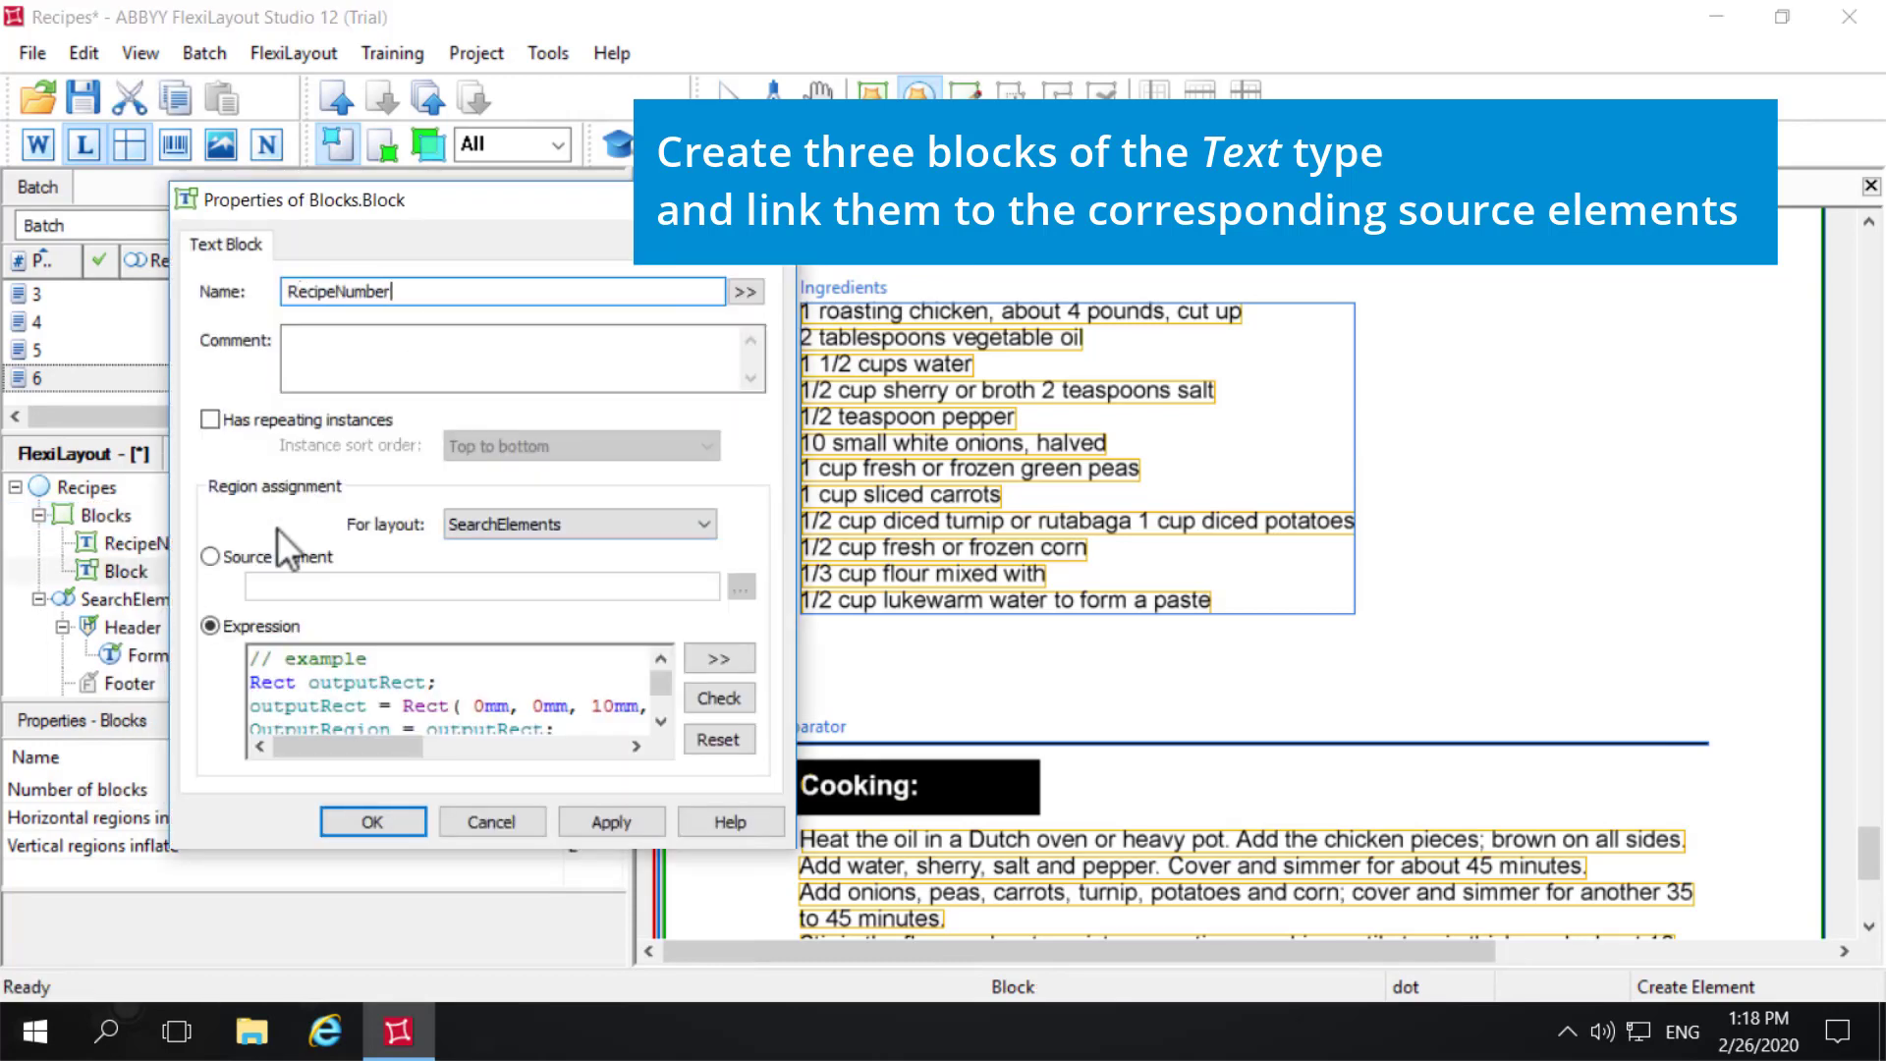
- Link the RecipeNumber block to the source element SearchElements.RecipeNumber.Field and confirm its properties
click(220, 556)
click(741, 587)
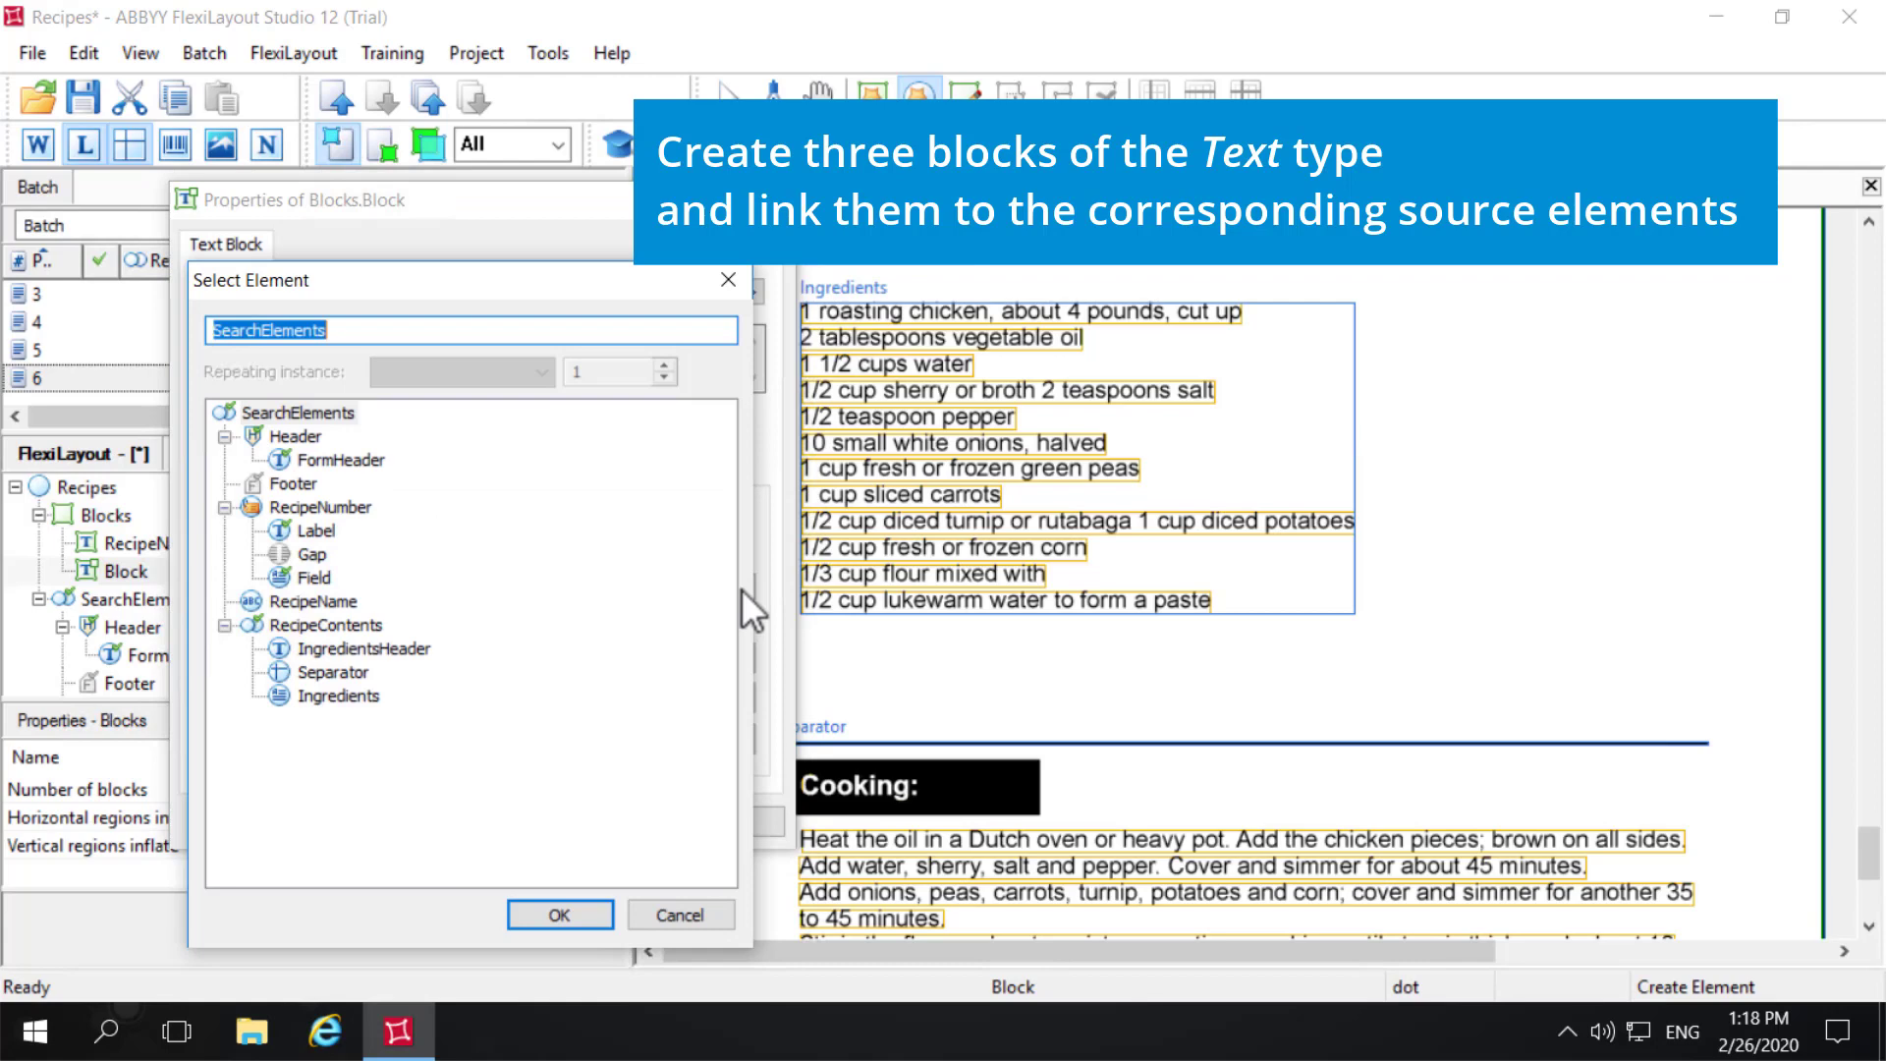
click(306, 576)
click(550, 914)
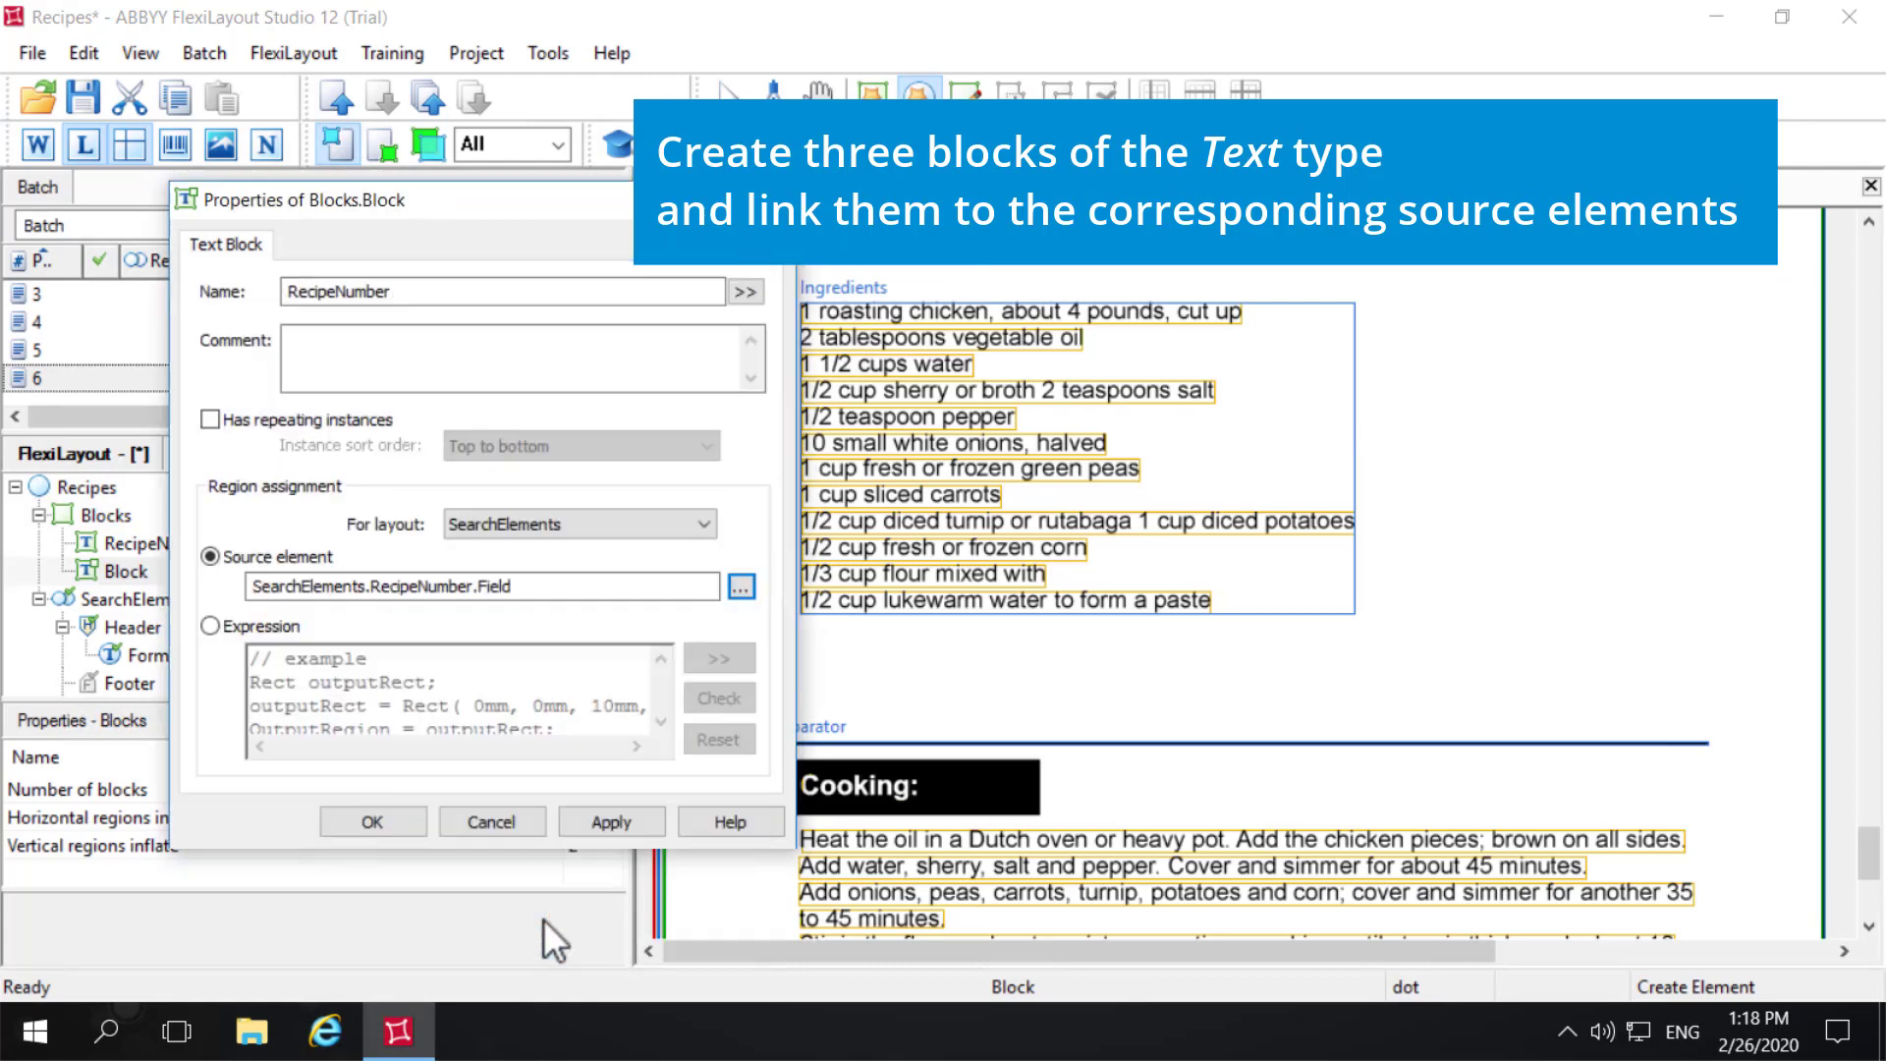
click(641, 821)
click(389, 819)
- Add a third Text block under Blocks in the Recipes layout and name it Ingredients
click(108, 513)
right_click(108, 513)
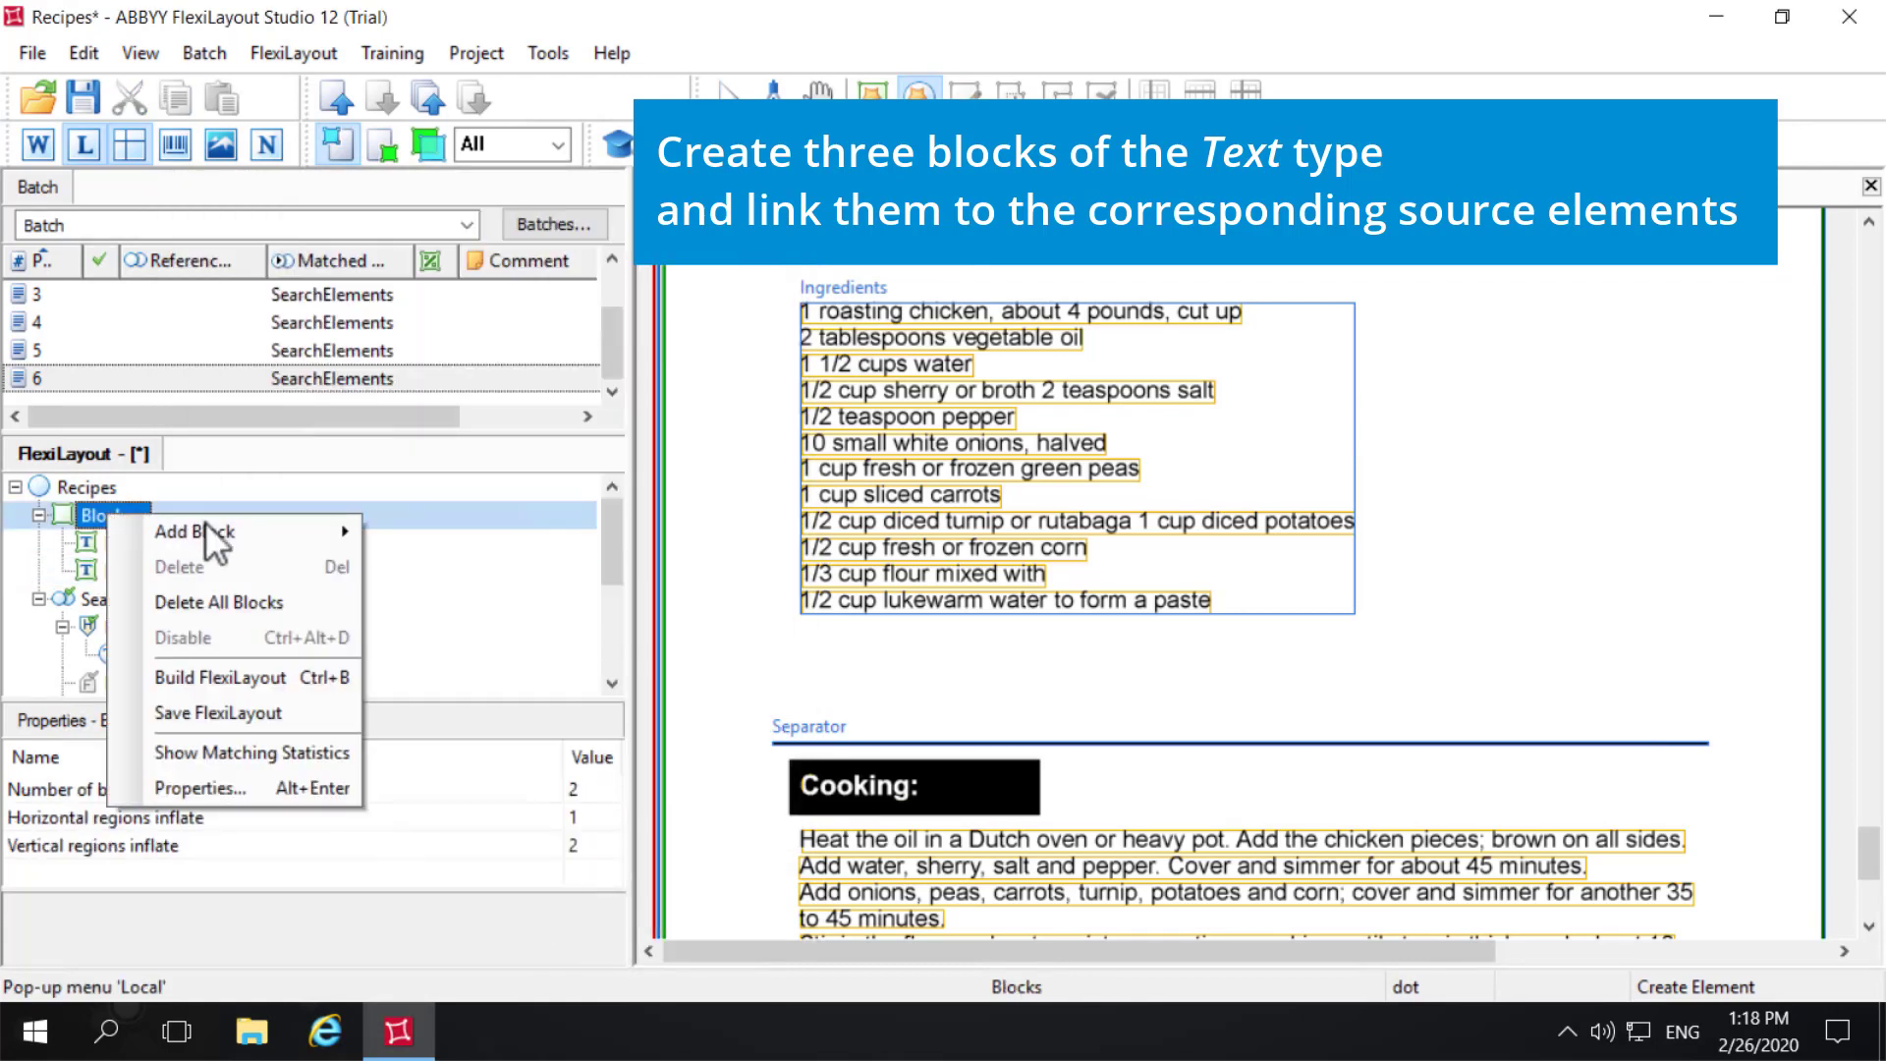
mouse_move(236, 533)
click(434, 538)
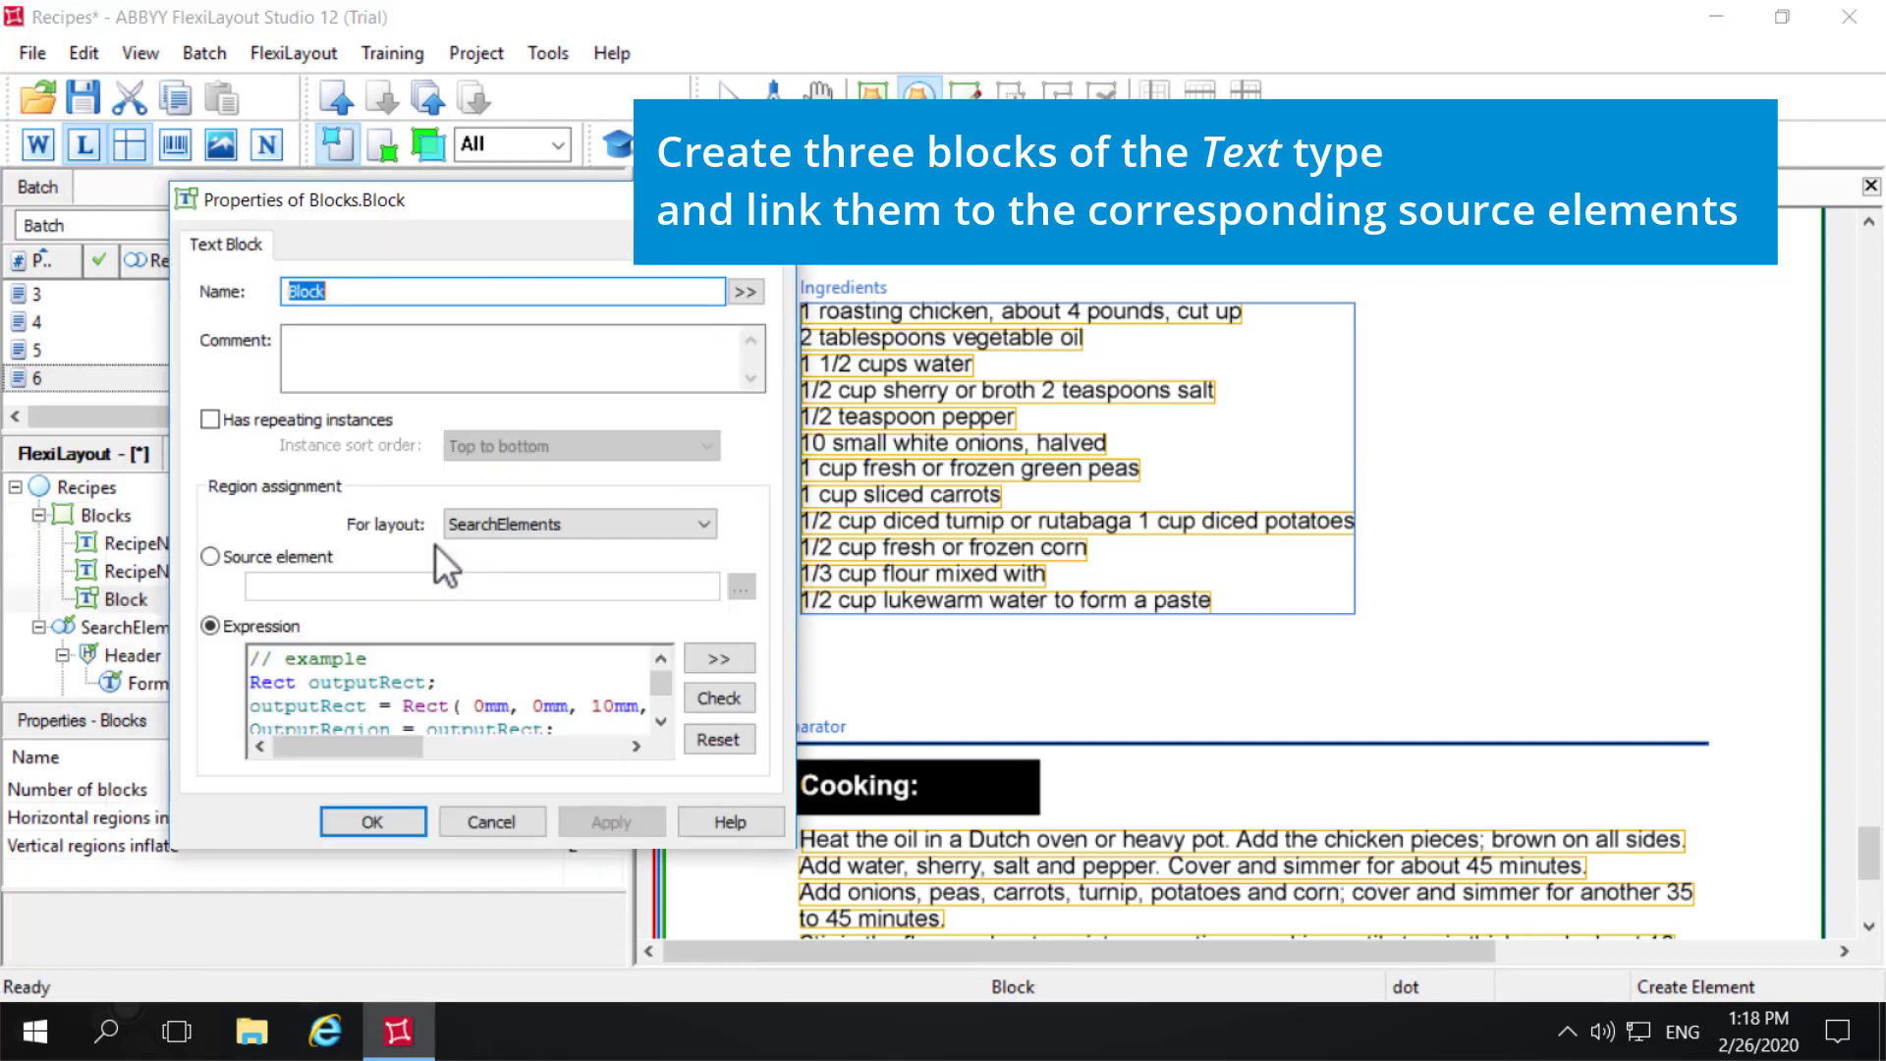
text(Ing)
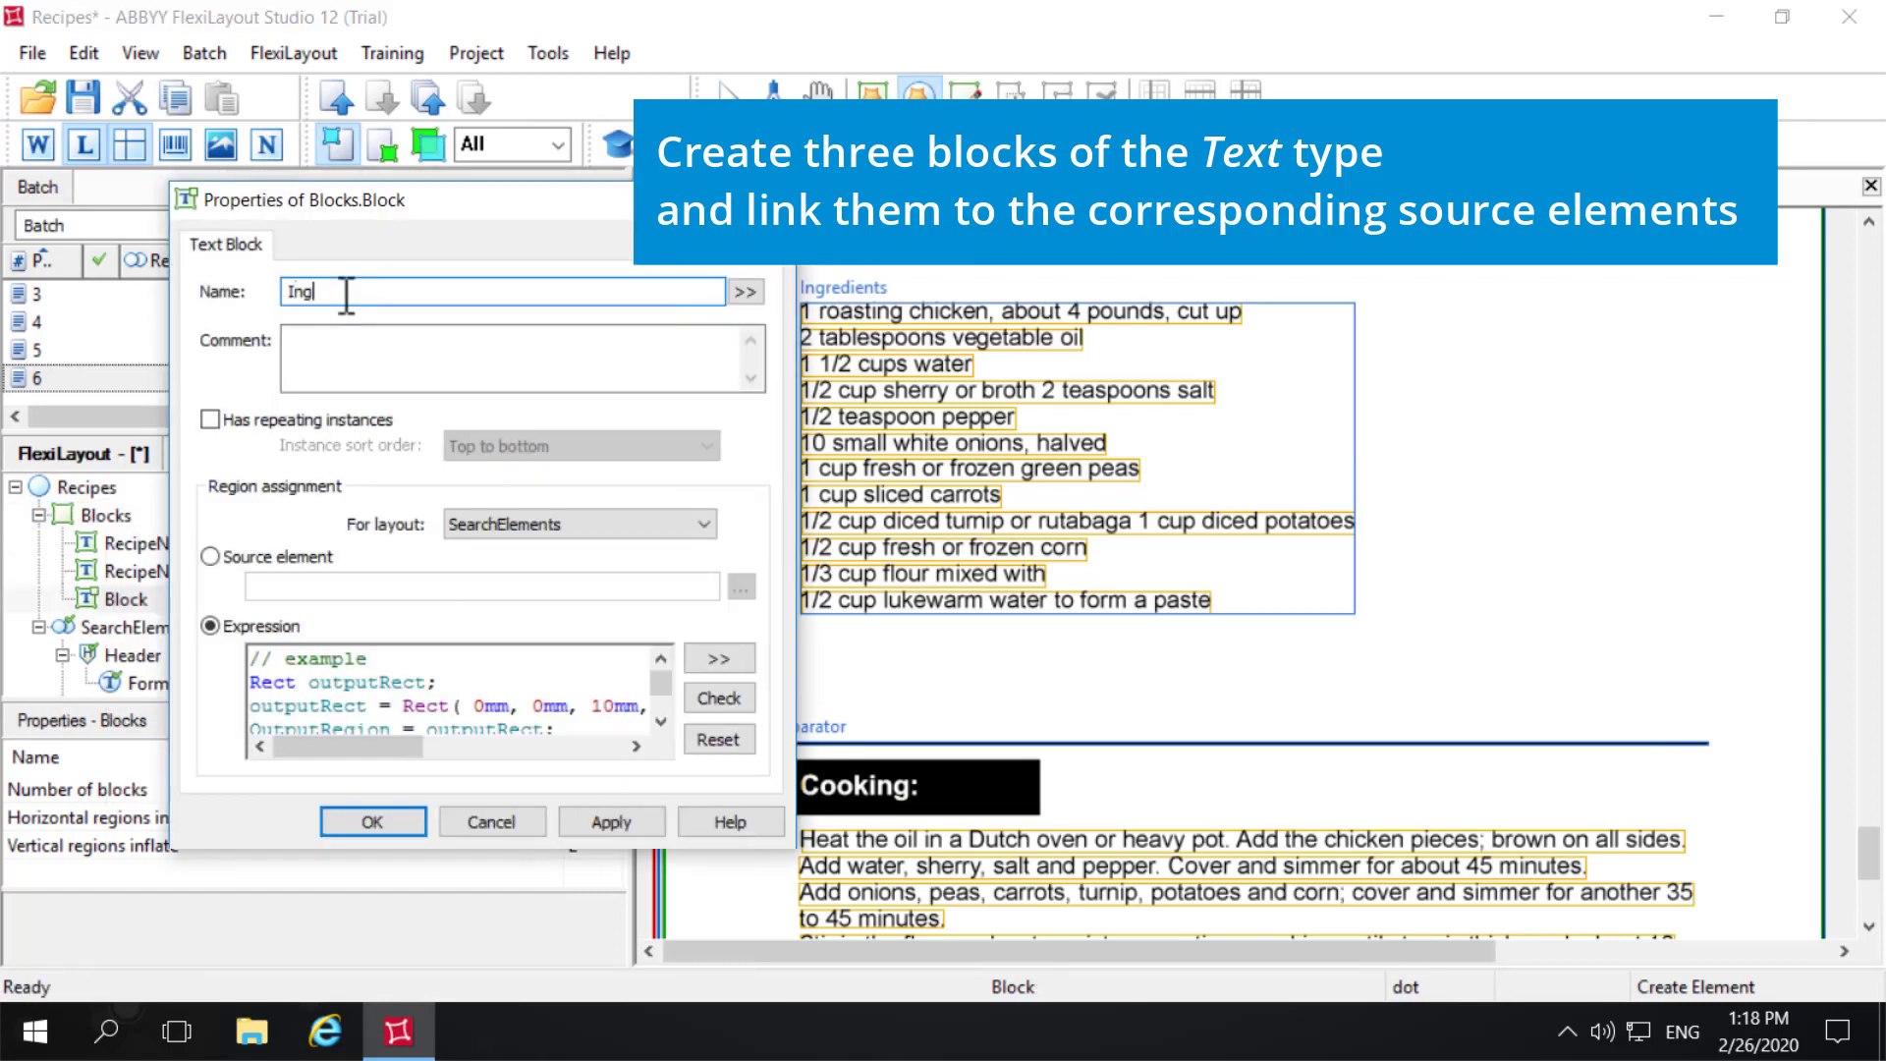
text(redients)
- Link the Ingredients block to the source element SearchElements.RecipeContents.Ingredients and confirm its properties
click(250, 559)
click(745, 589)
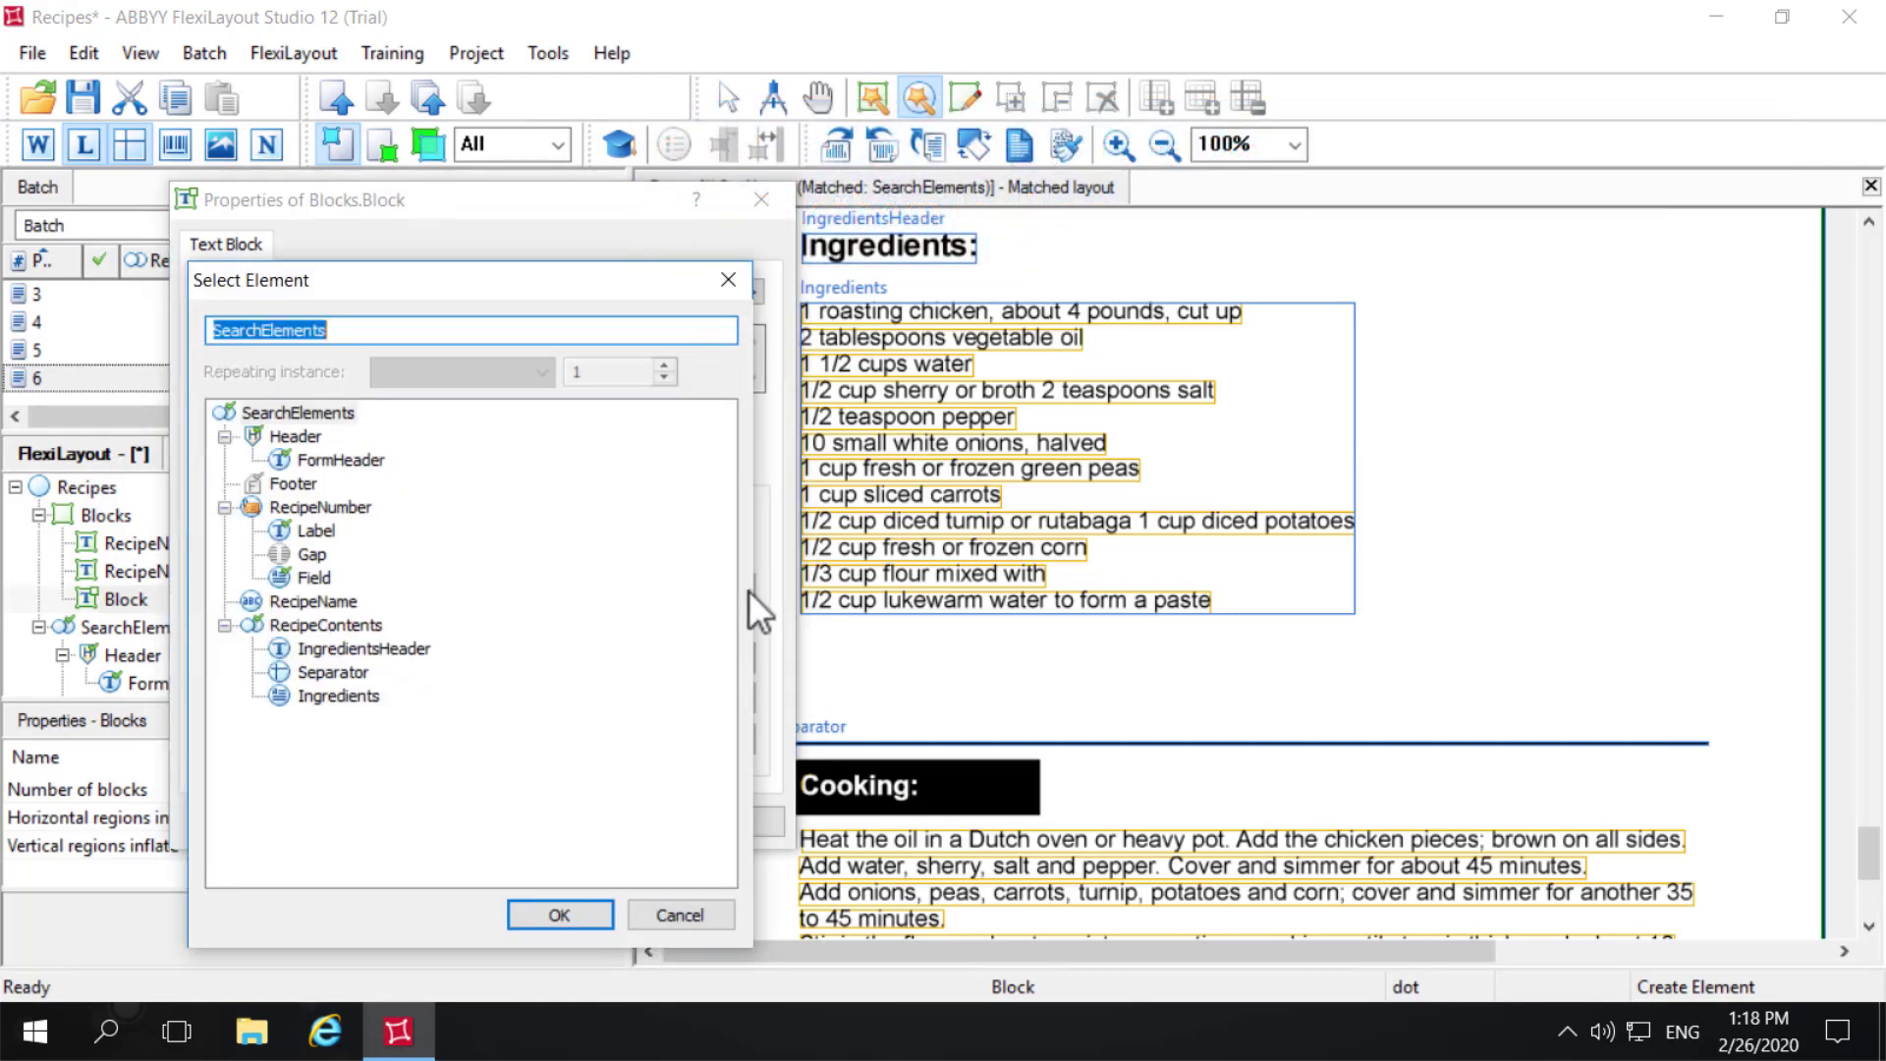
click(337, 695)
click(551, 911)
click(617, 822)
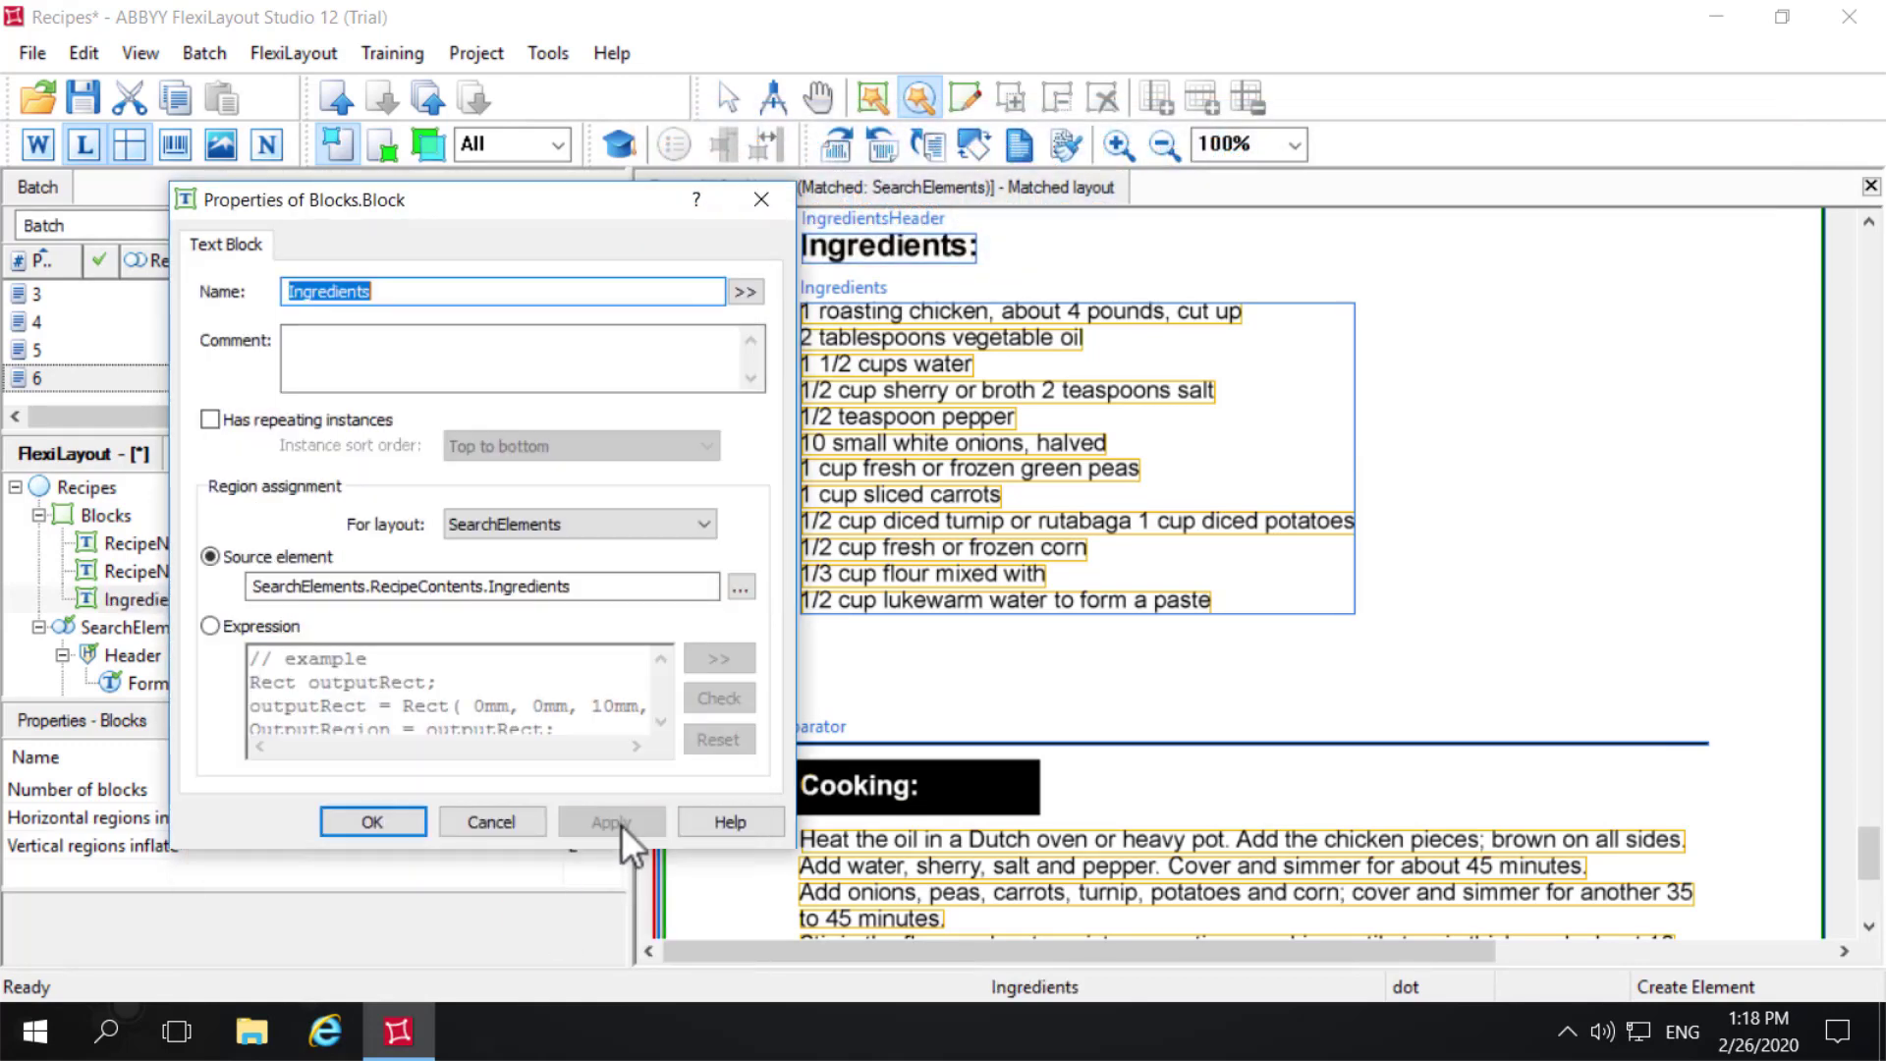
click(358, 821)
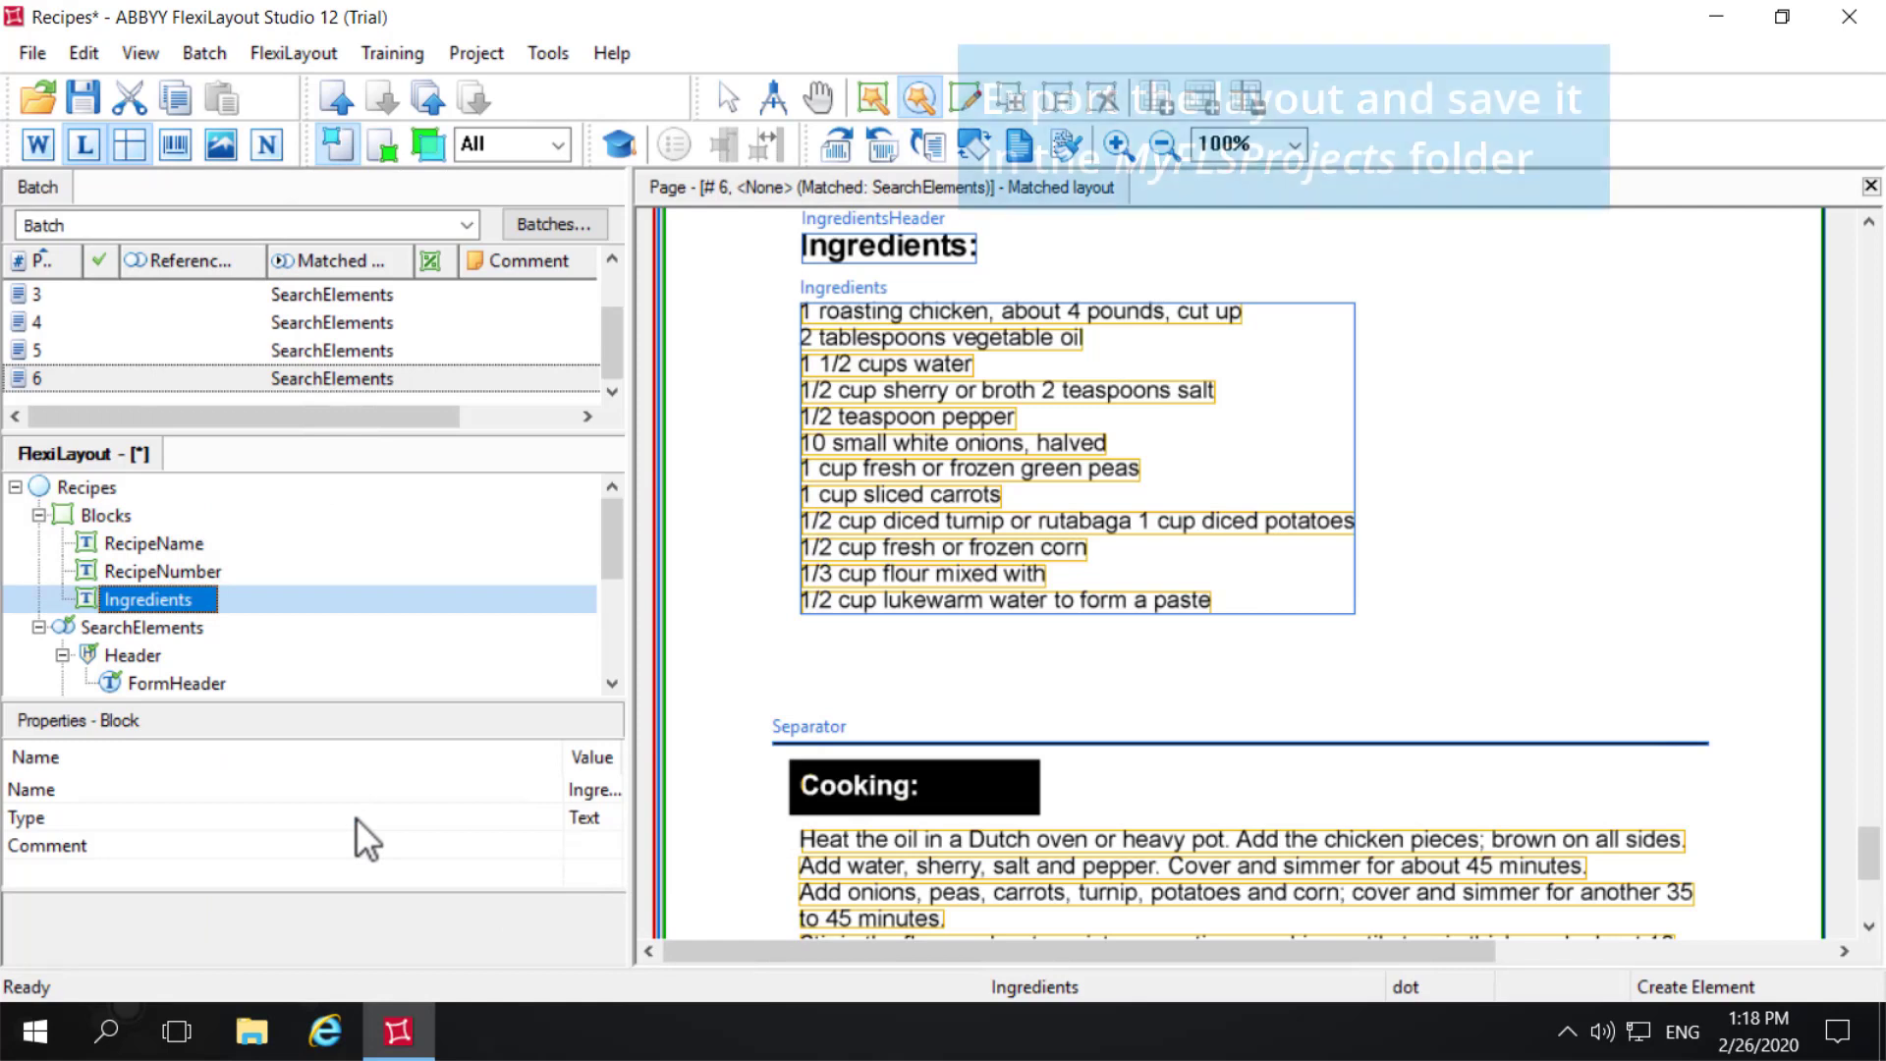
- Export the FlexiLayout as Recipes (.afl) to the MyFLSProjects folder in C:\ABBYY Training, without creating a backup
click(29, 54)
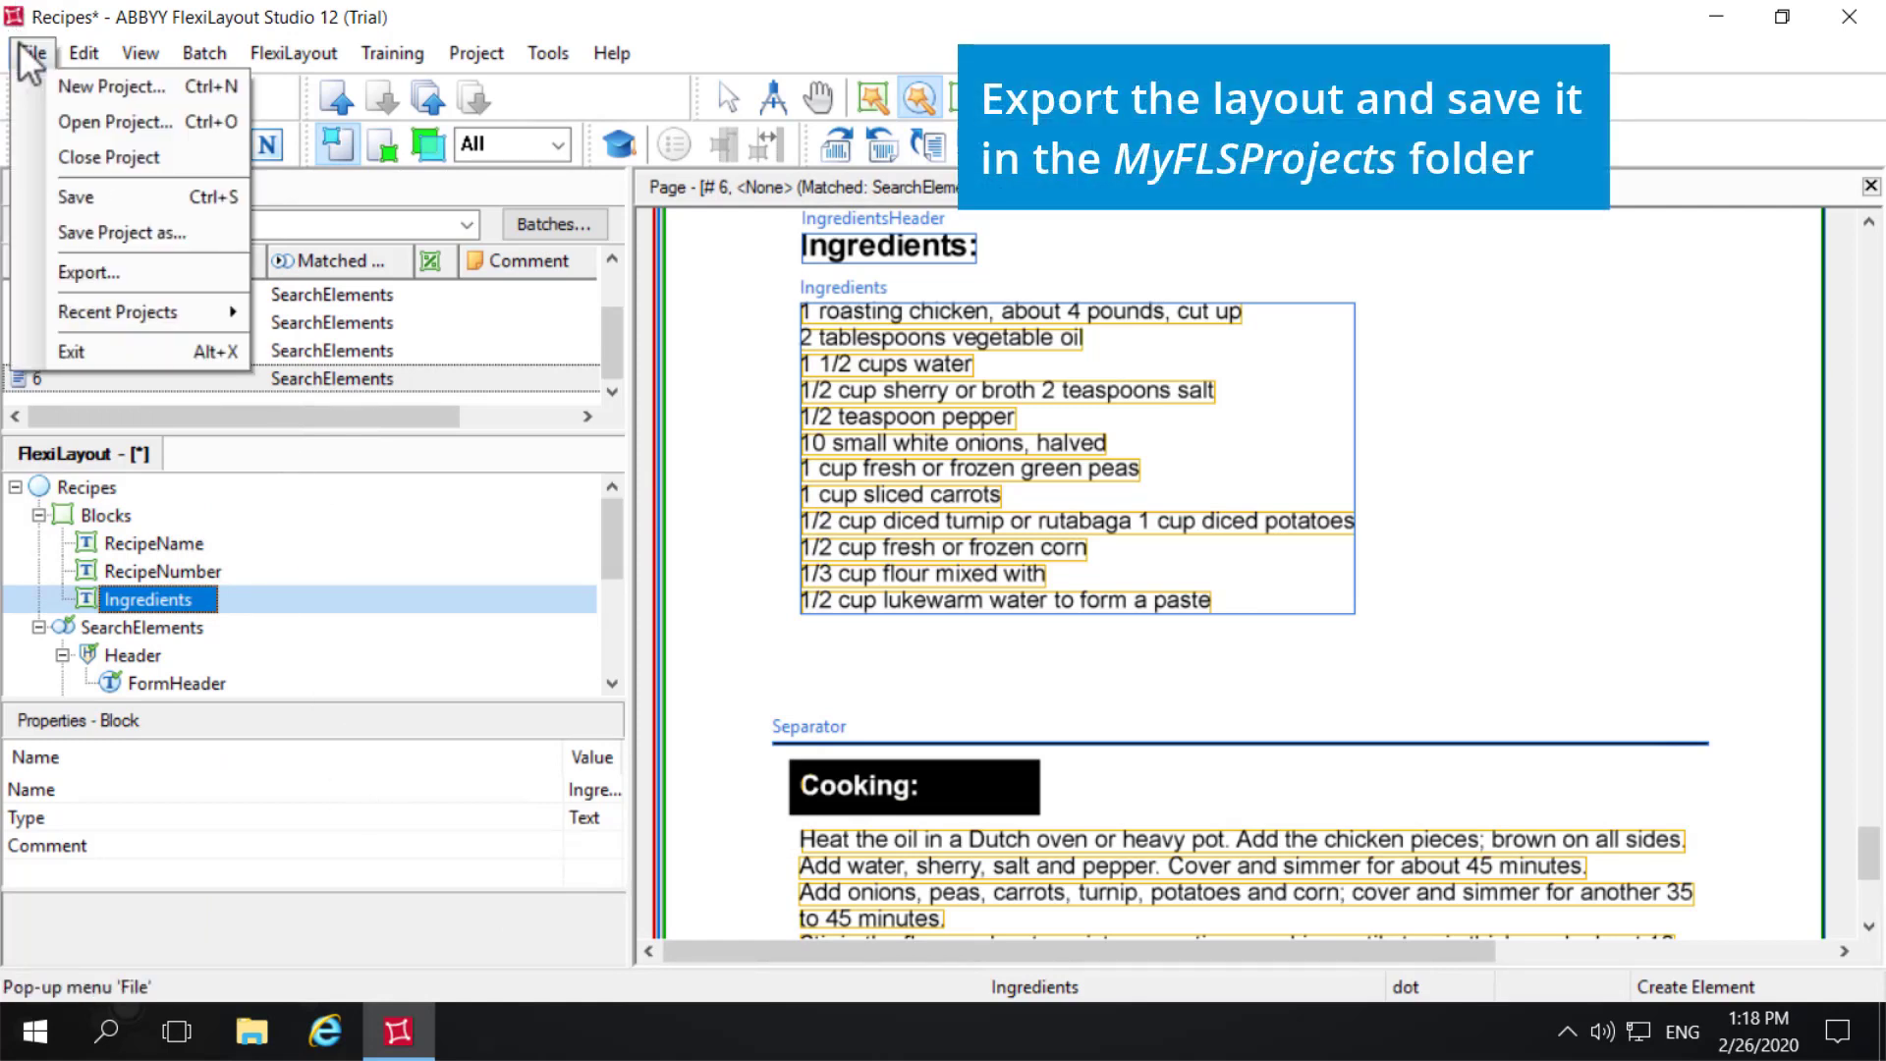
click(149, 273)
click(623, 556)
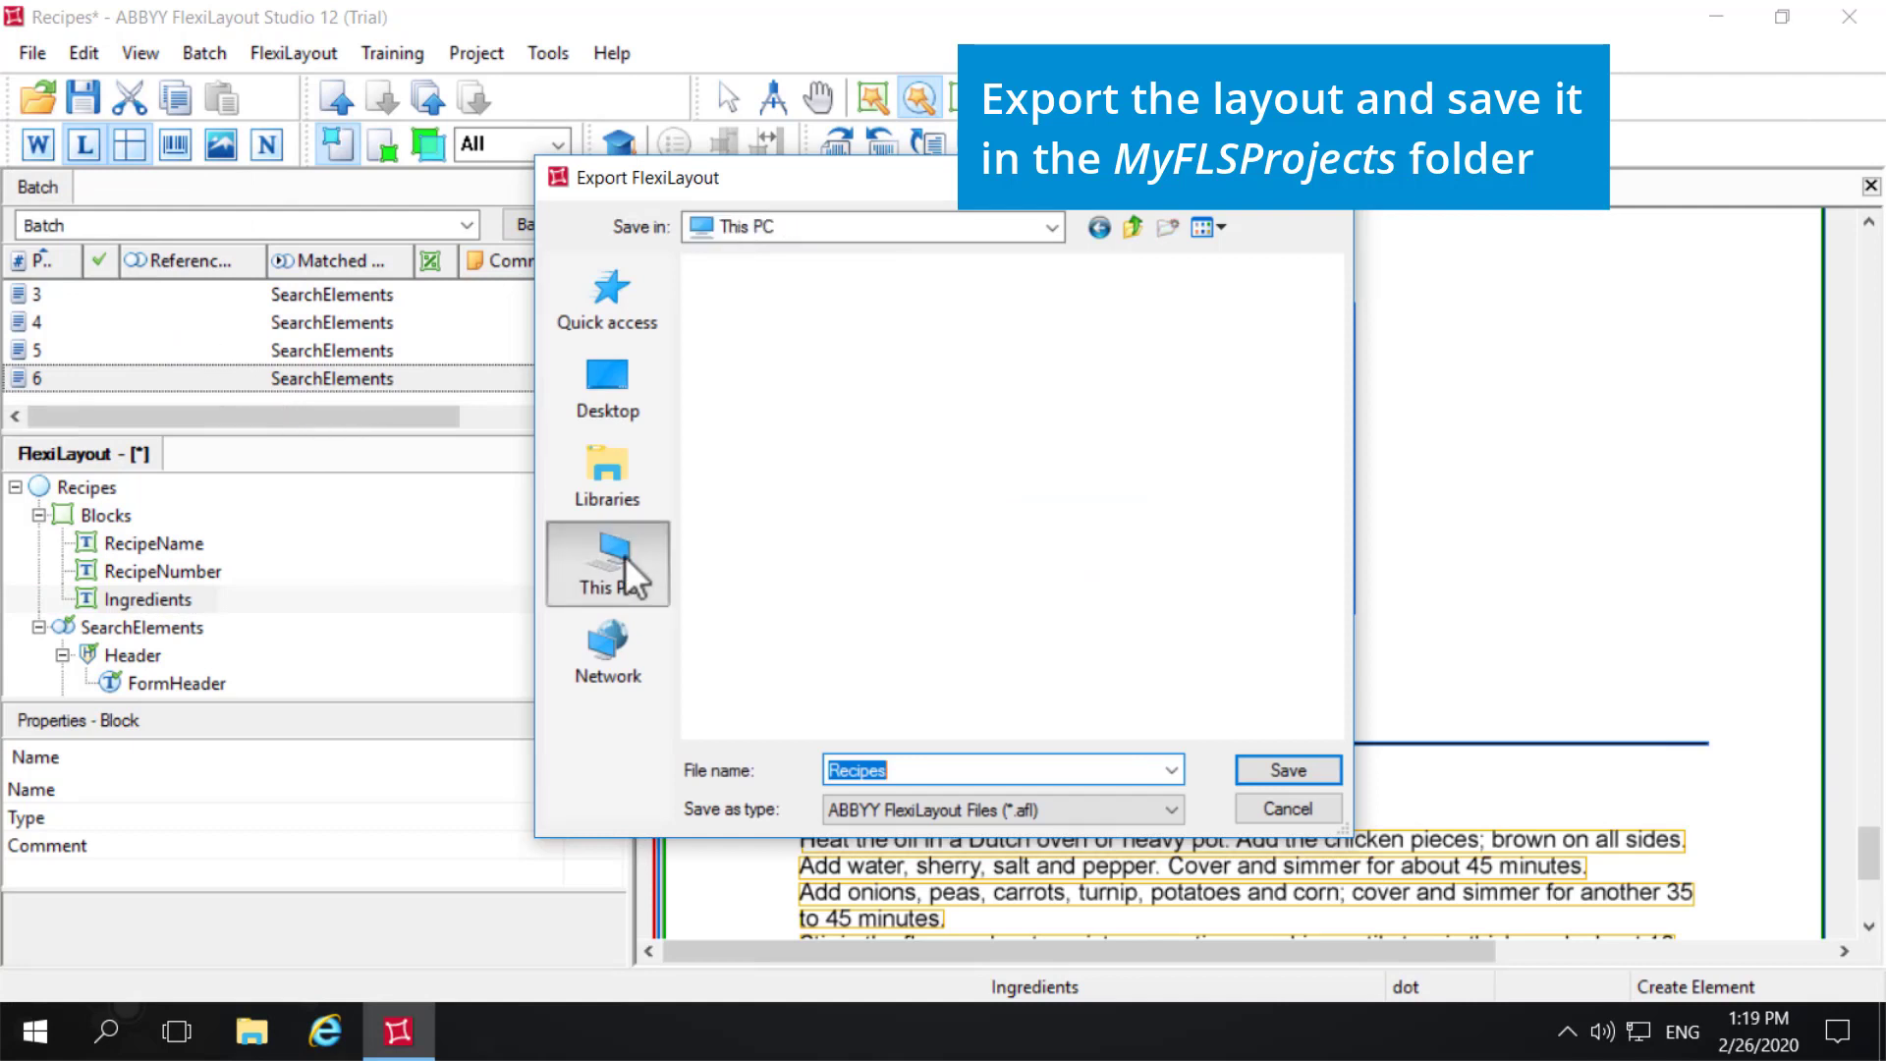
drag(1329, 336, 1084, 609)
double_click(921, 627)
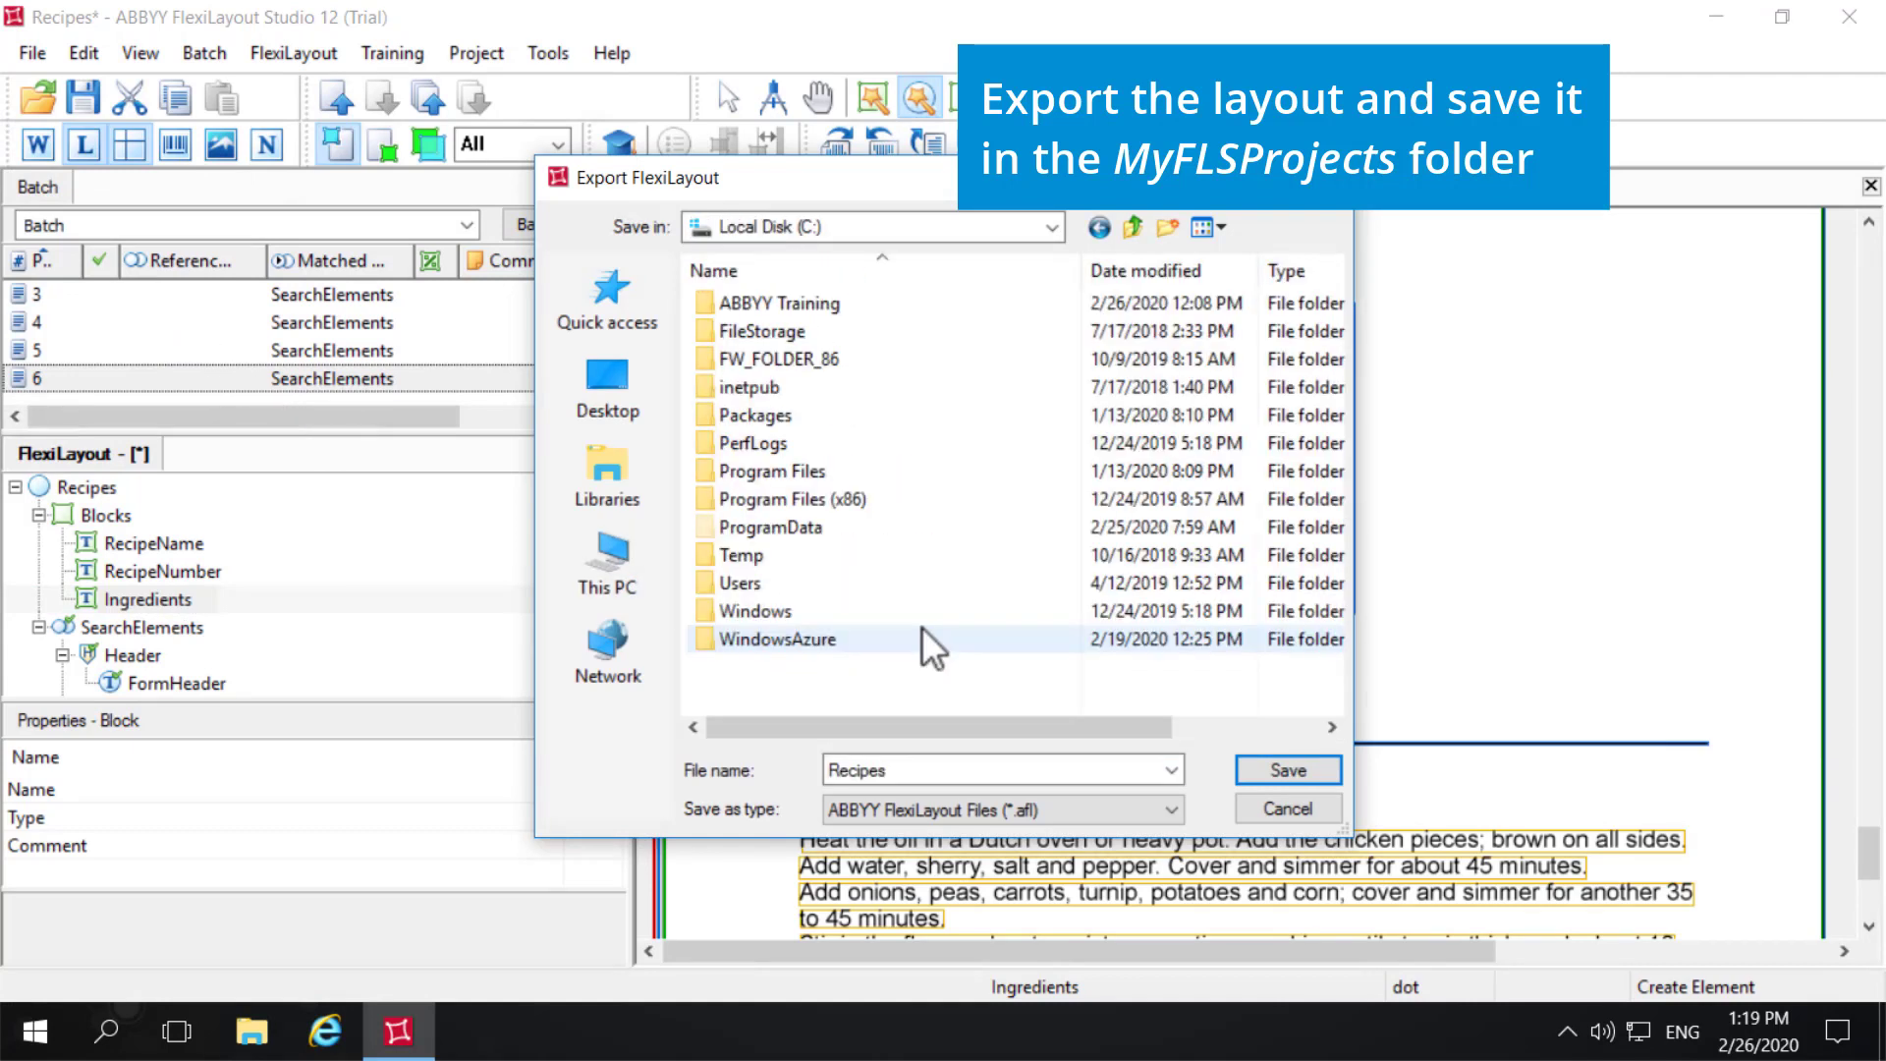
double_click(831, 305)
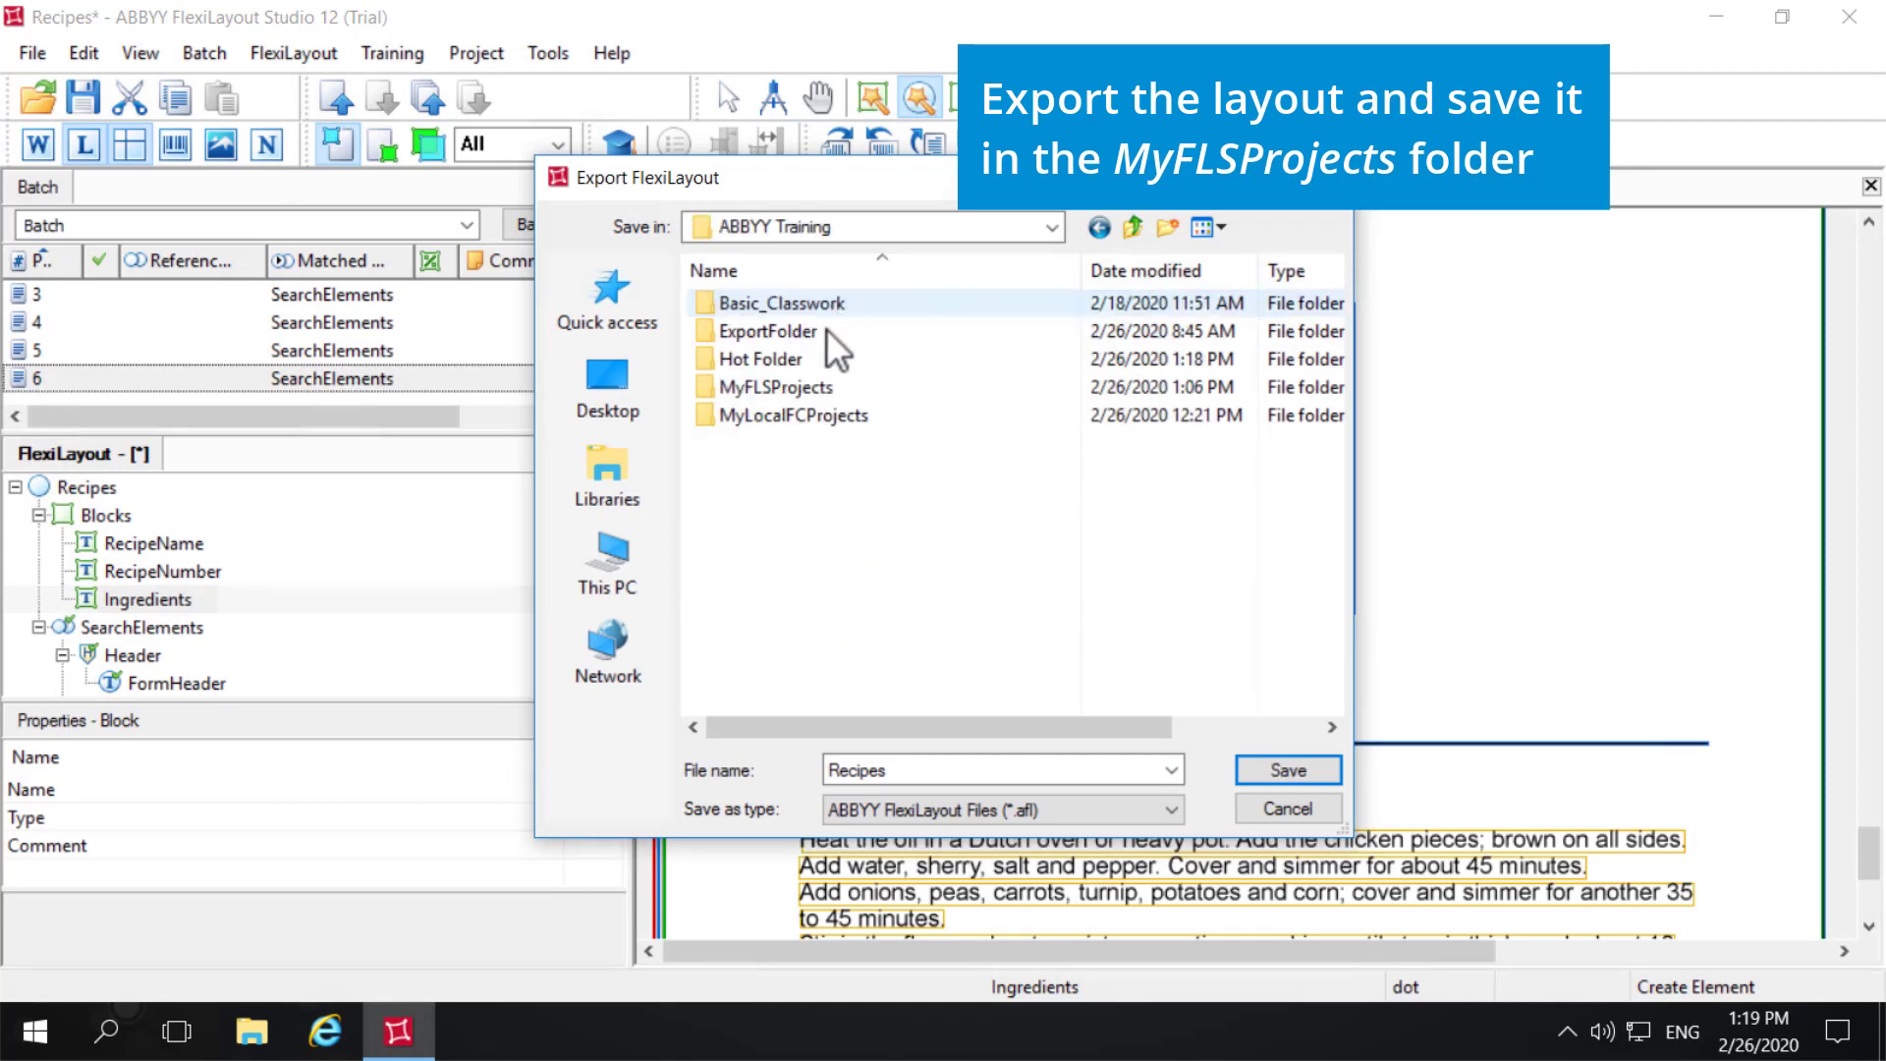
double_click(822, 386)
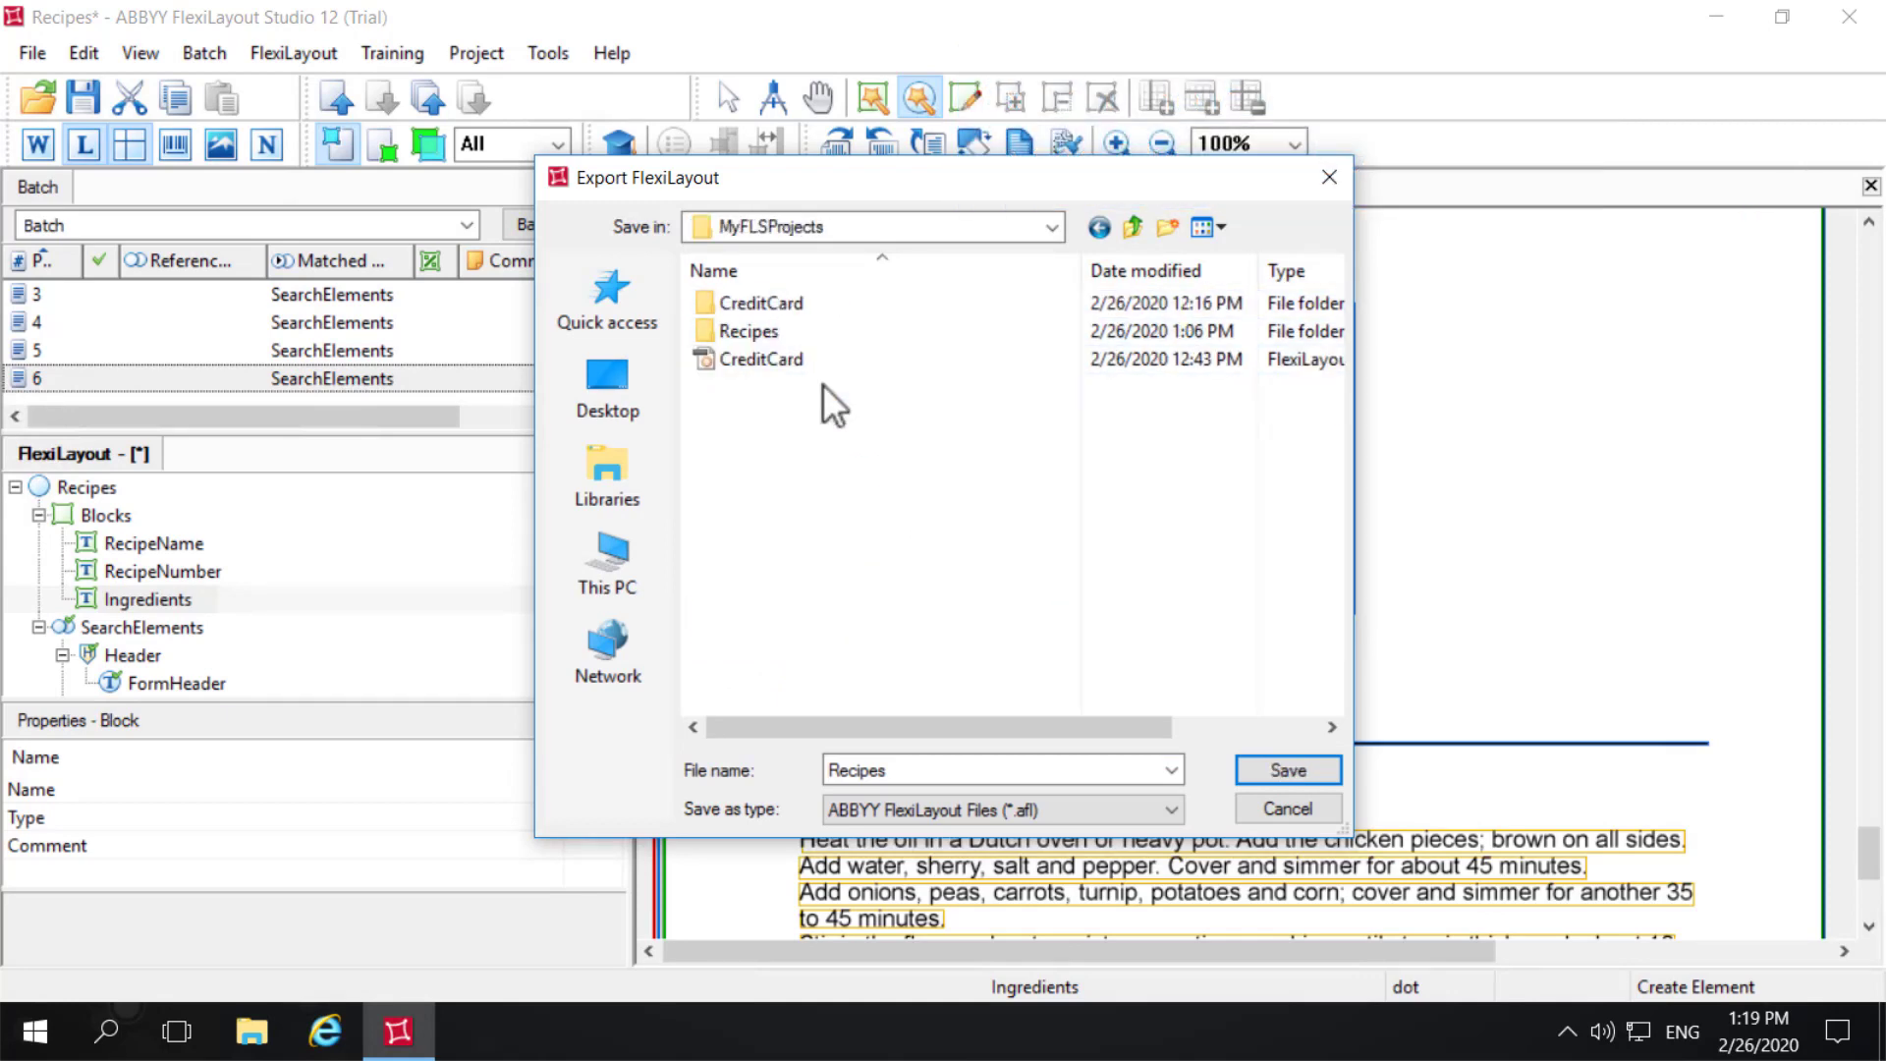
click(1272, 768)
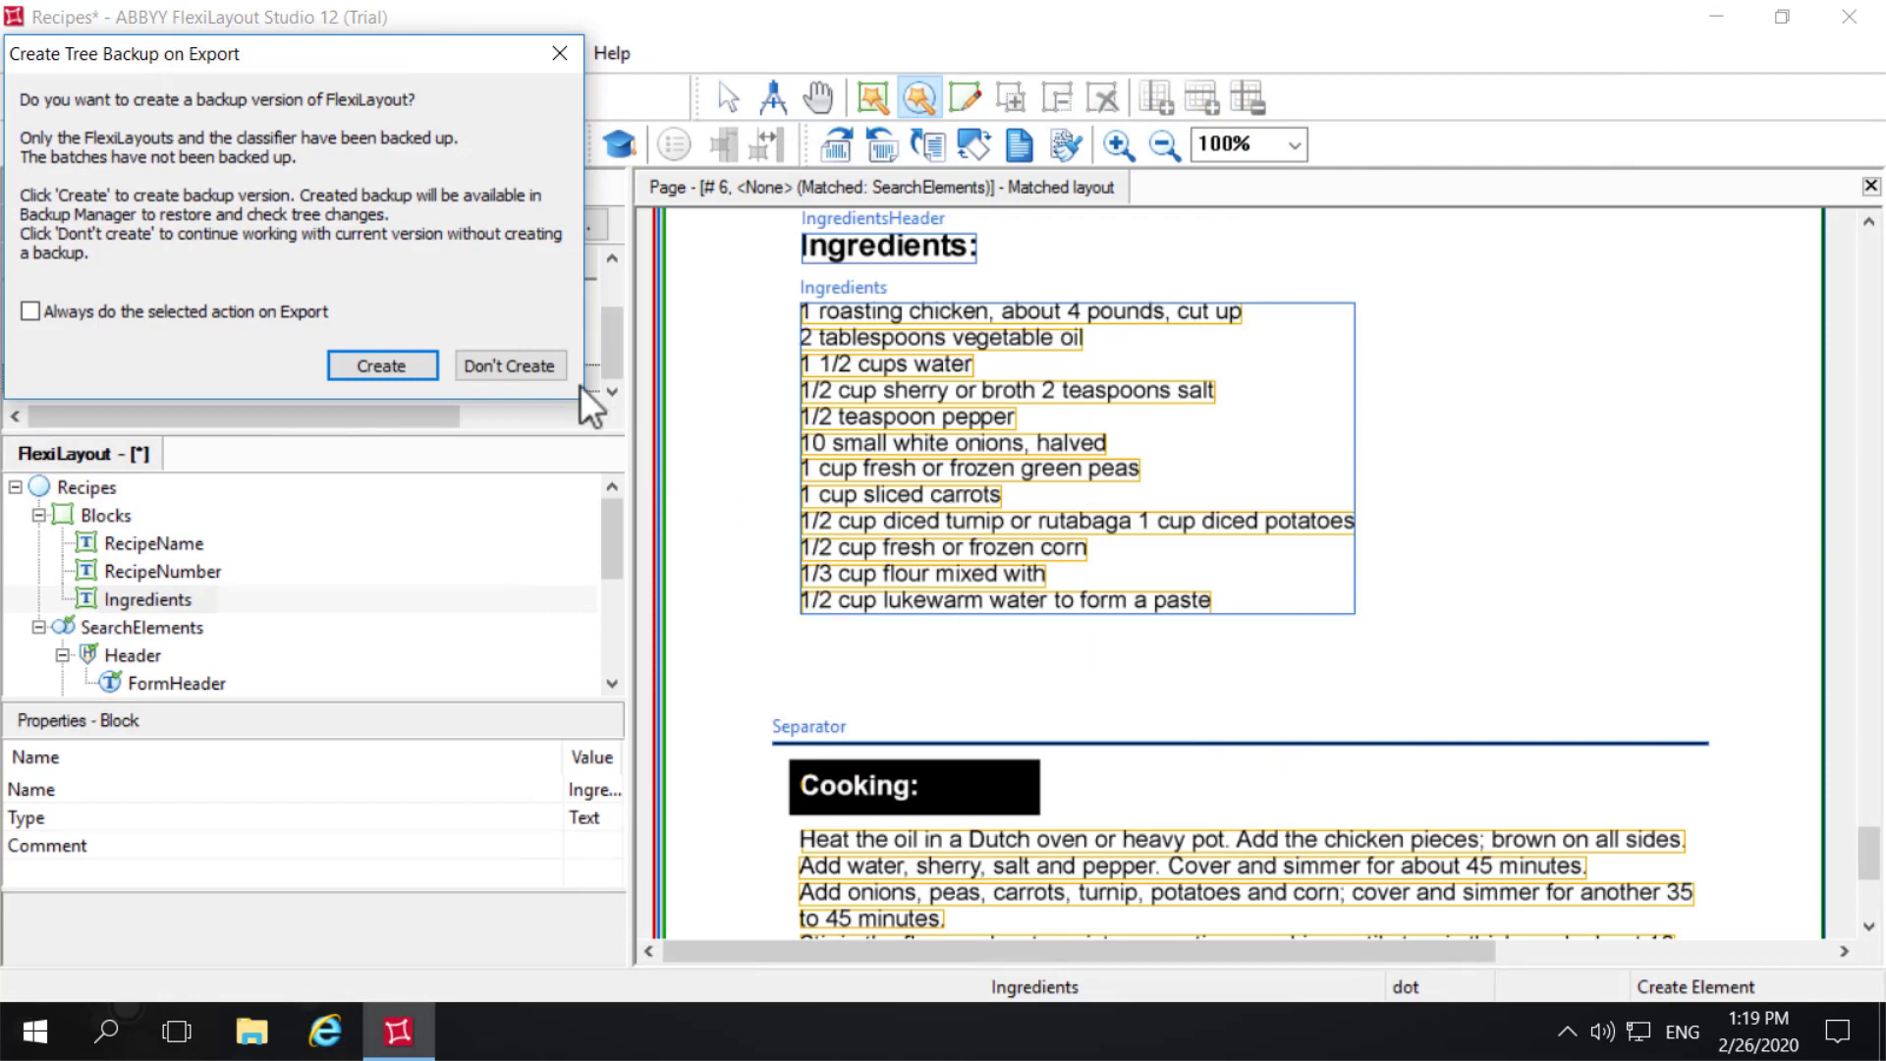
click(544, 369)
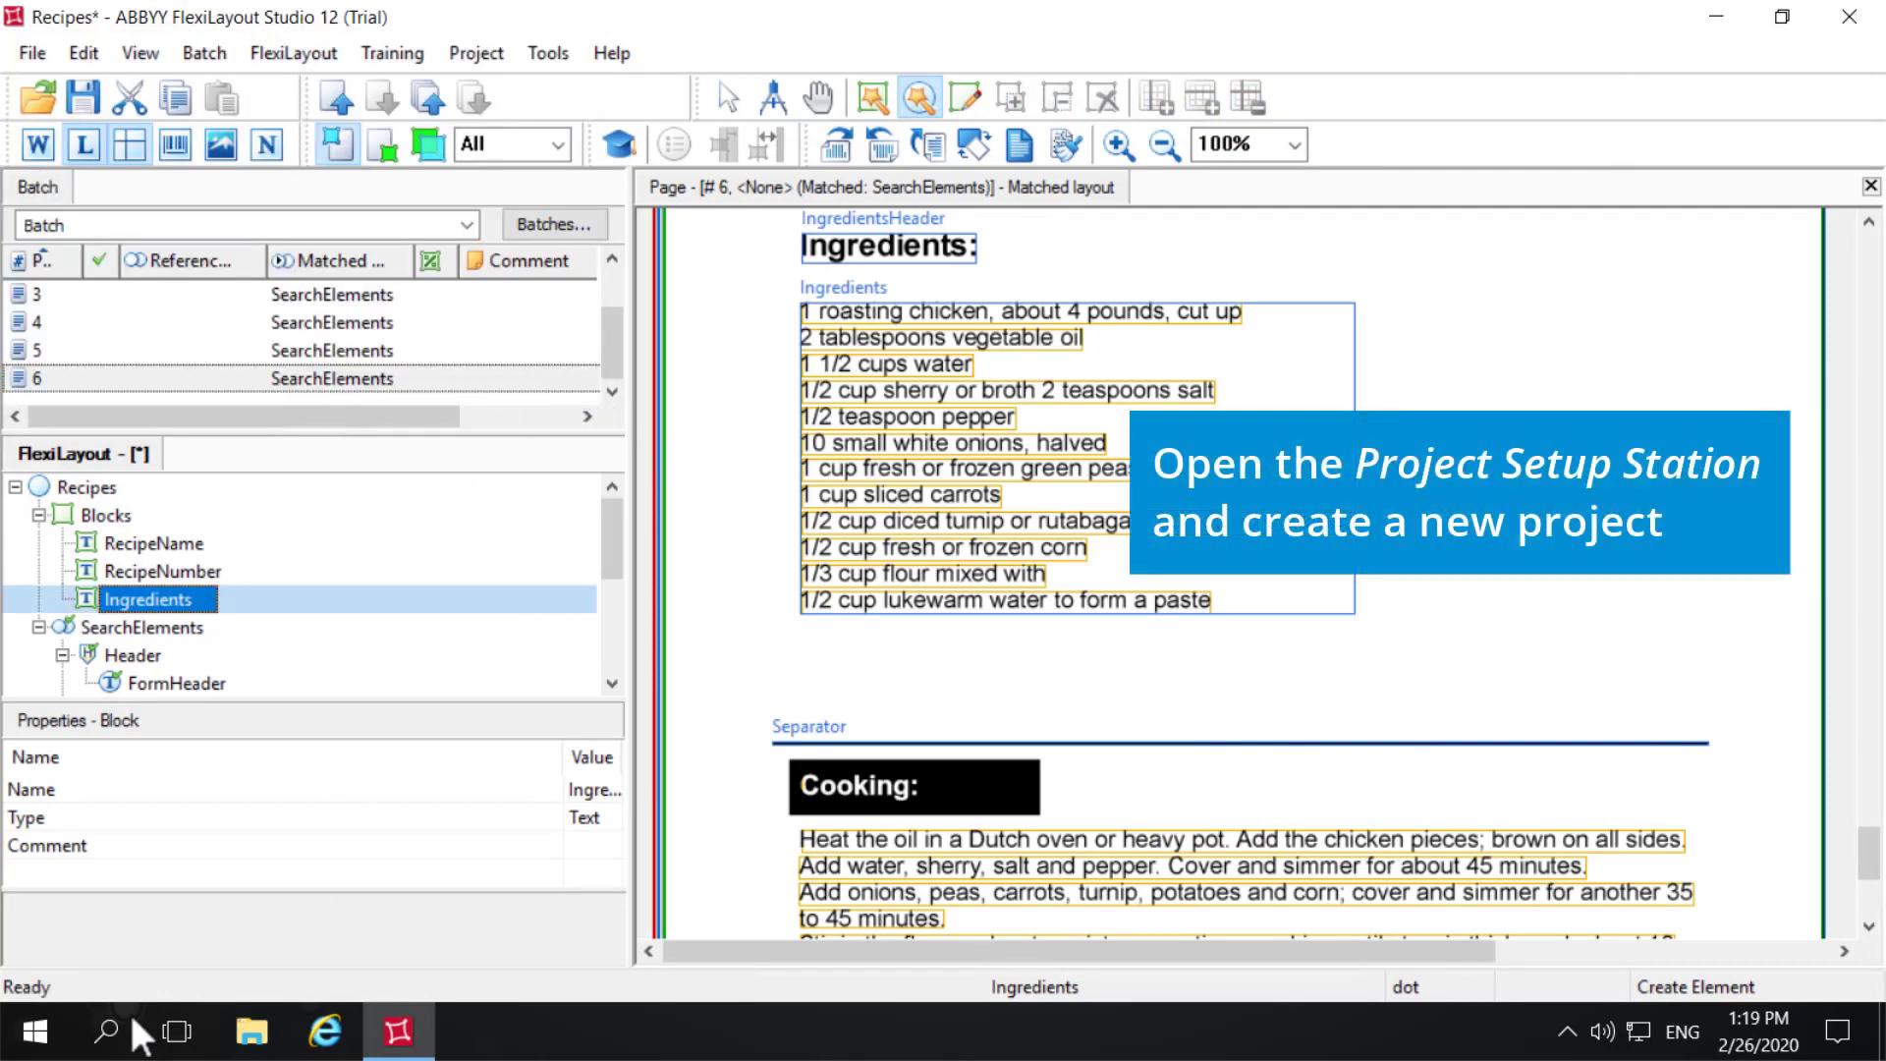
- Launch the ABBYY FlexiCapture 12 Project Setup Station and create a General project named Recipes in the MyLocalFCProjects folder
click(34, 1030)
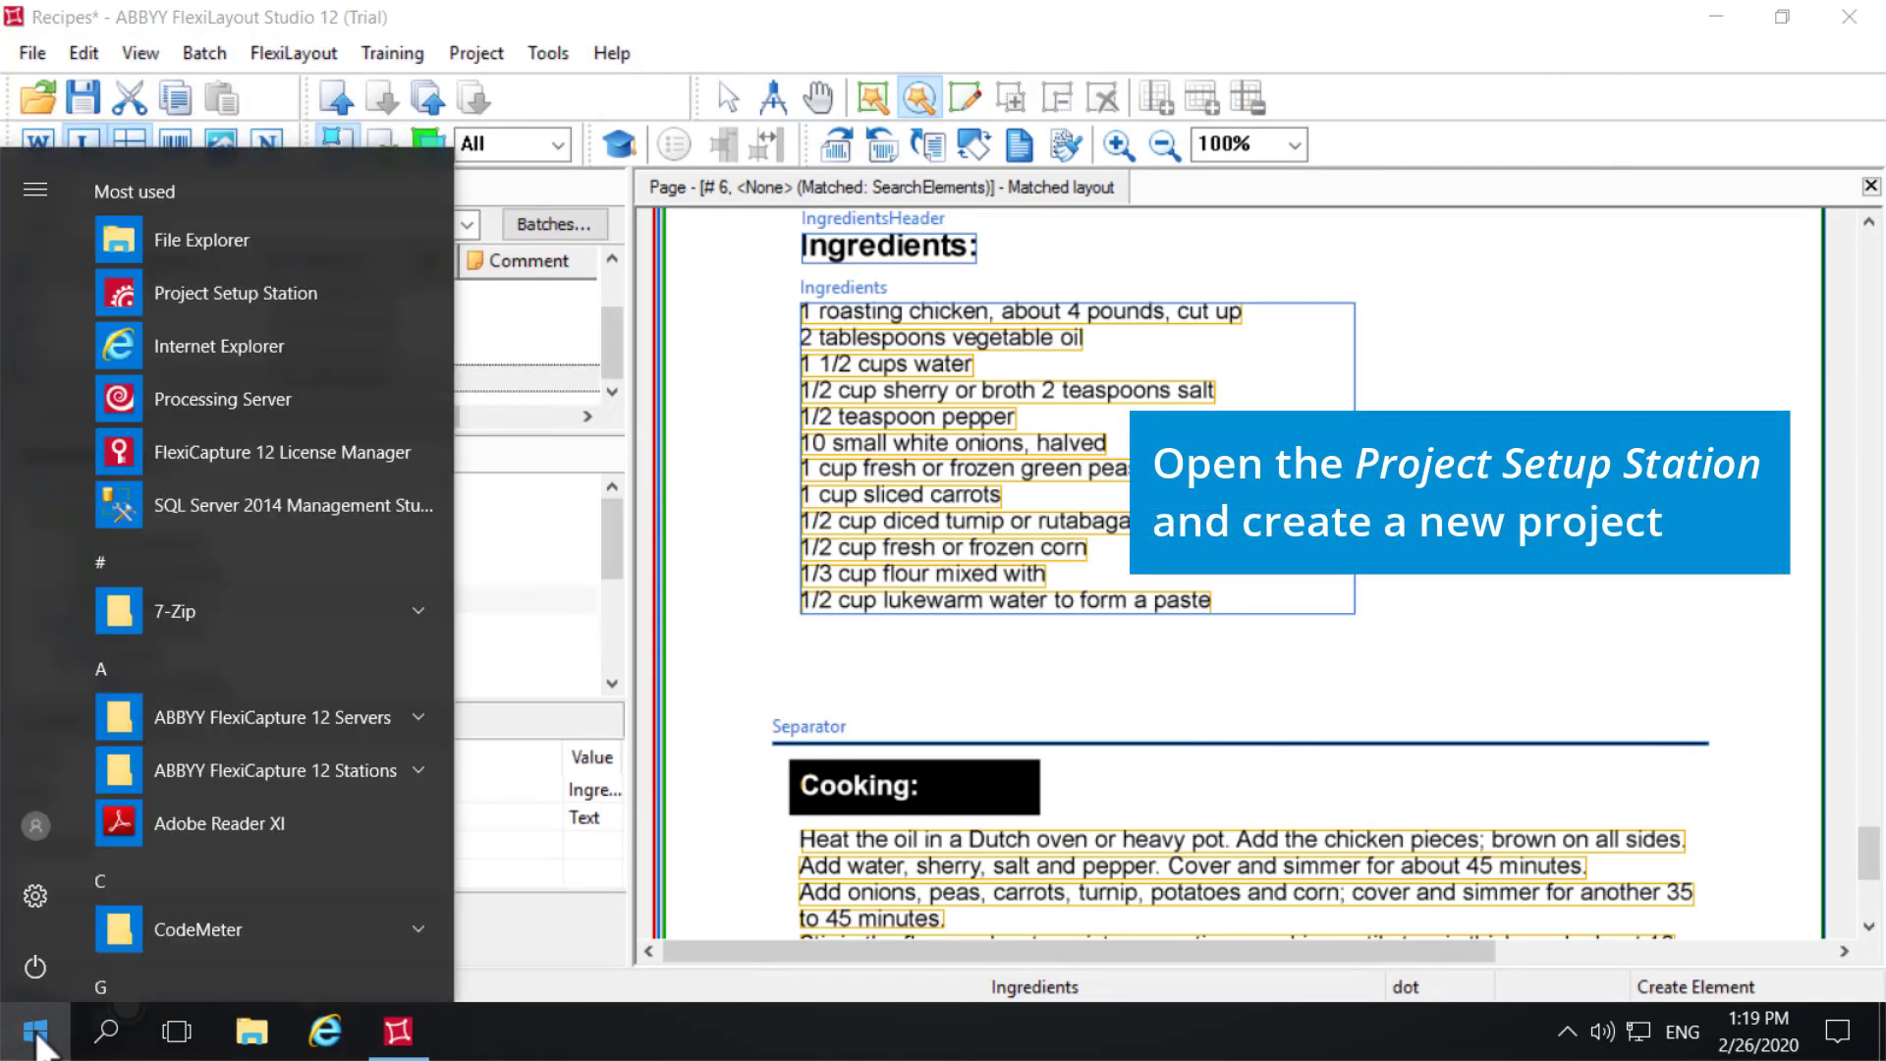
click(327, 776)
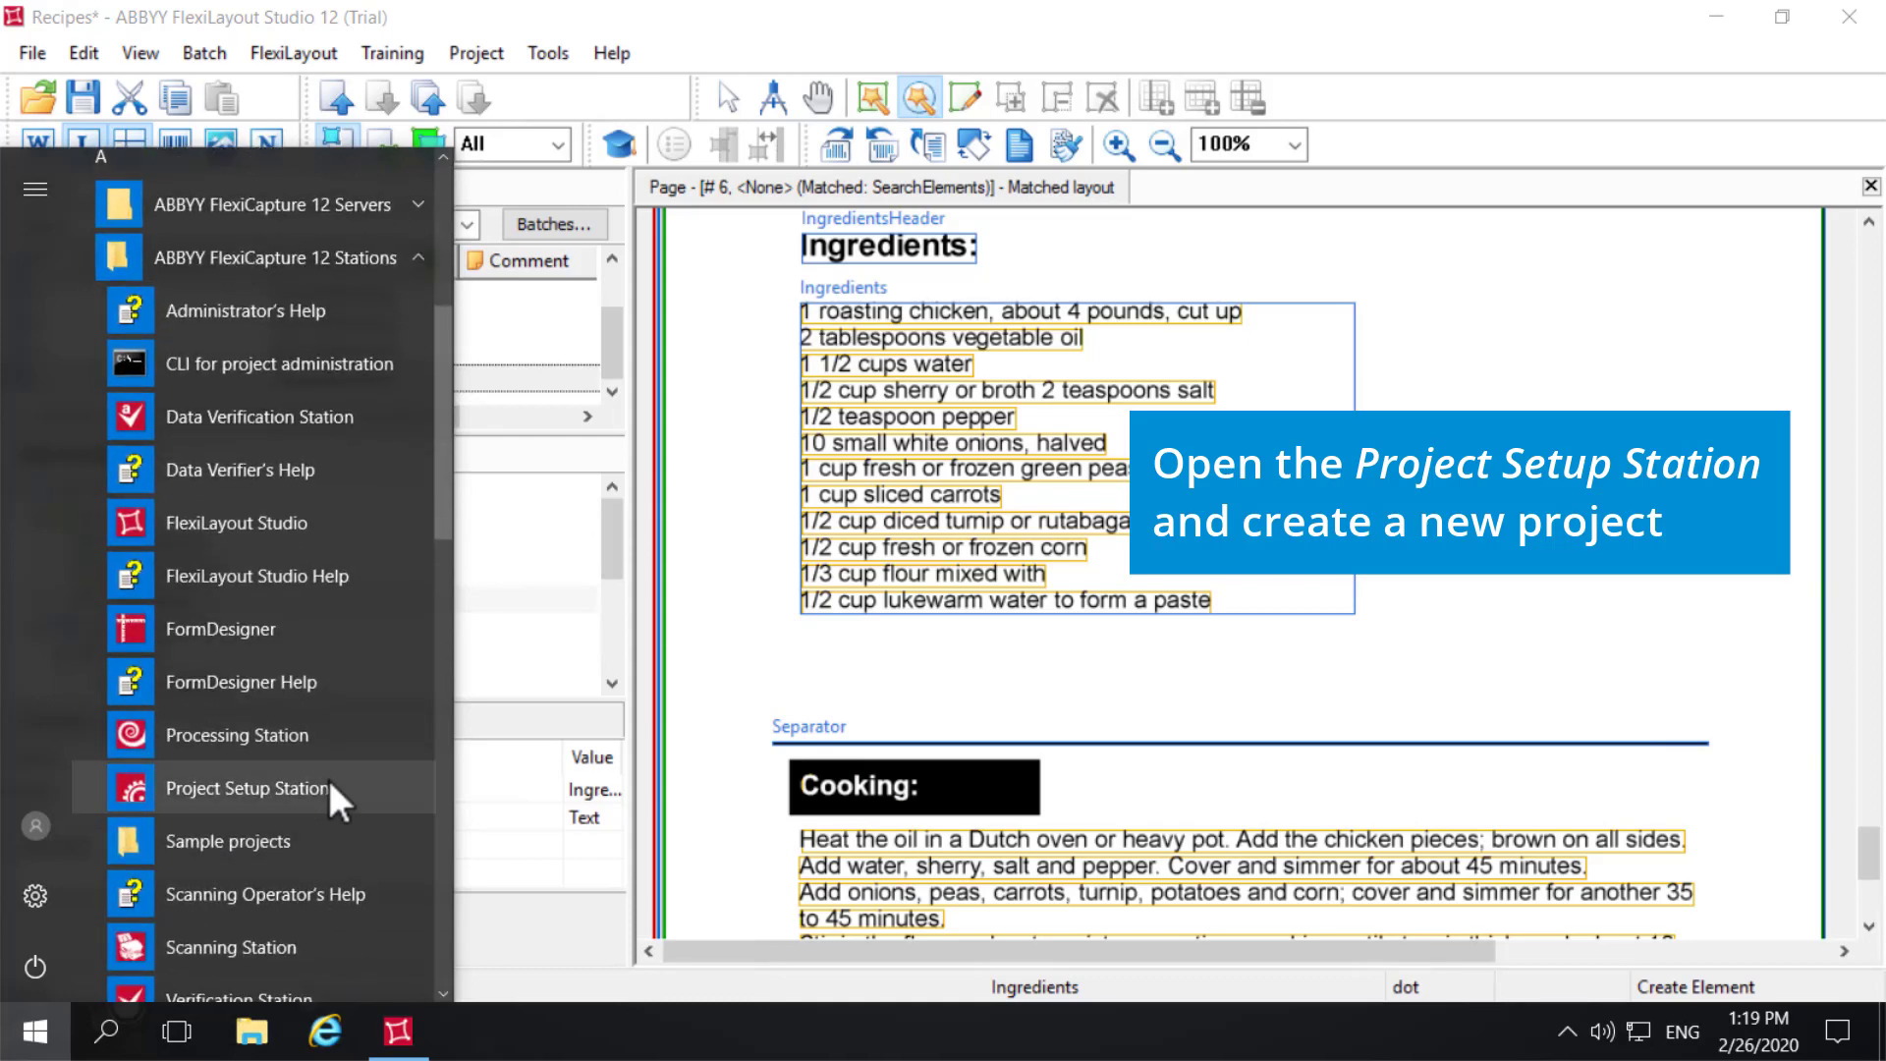
click(327, 776)
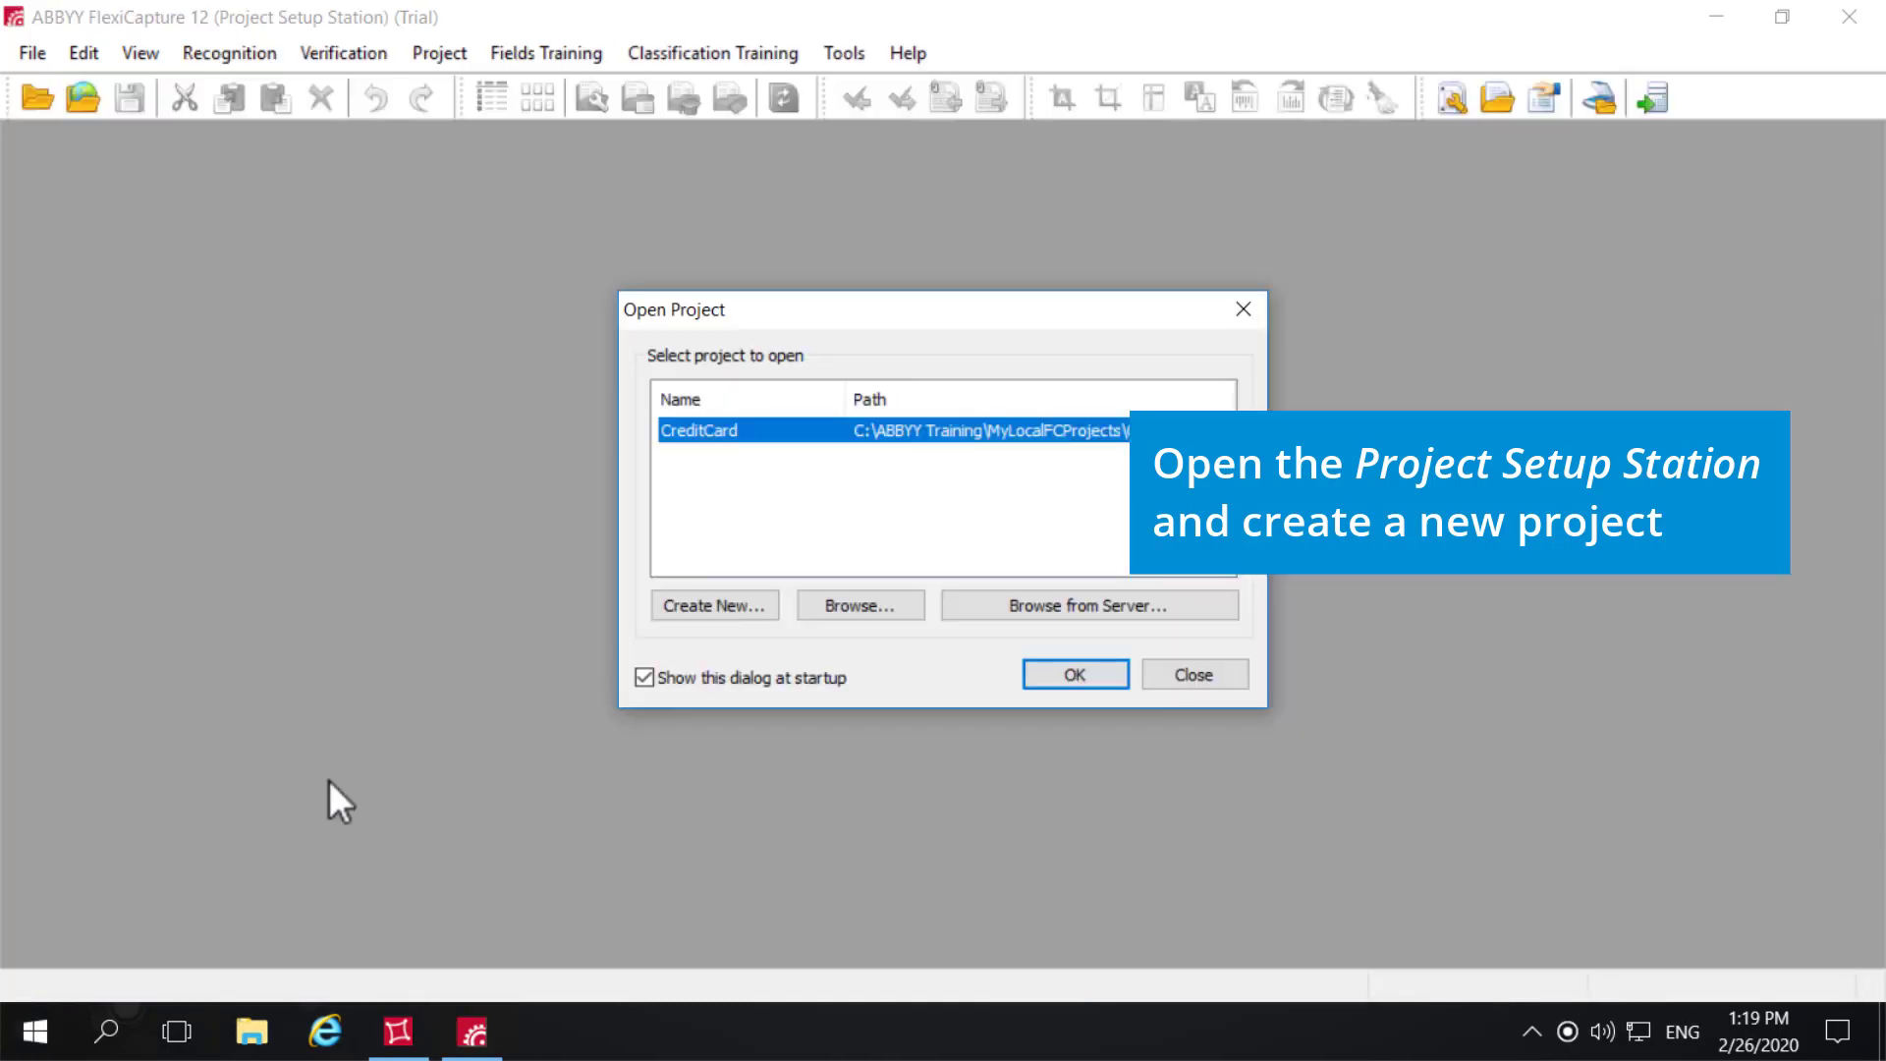
click(747, 610)
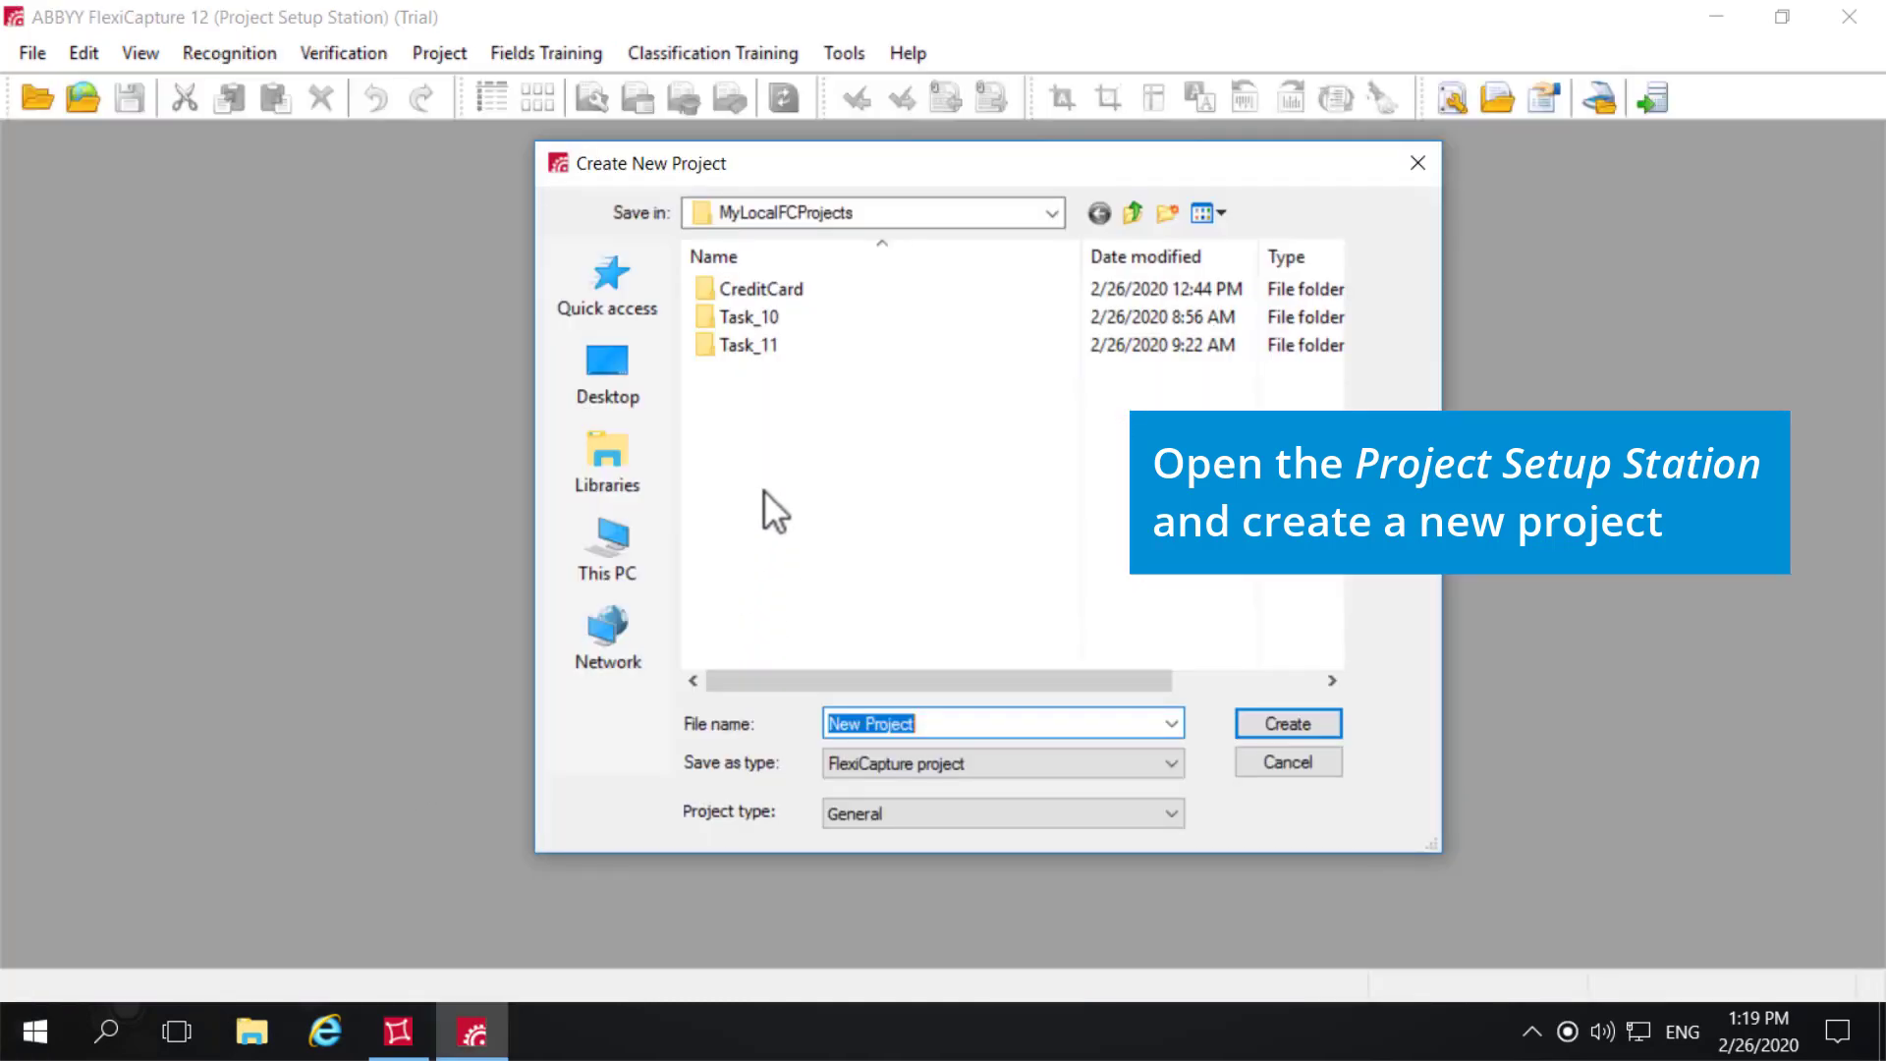
key(BackSpace)
text(Recipes)
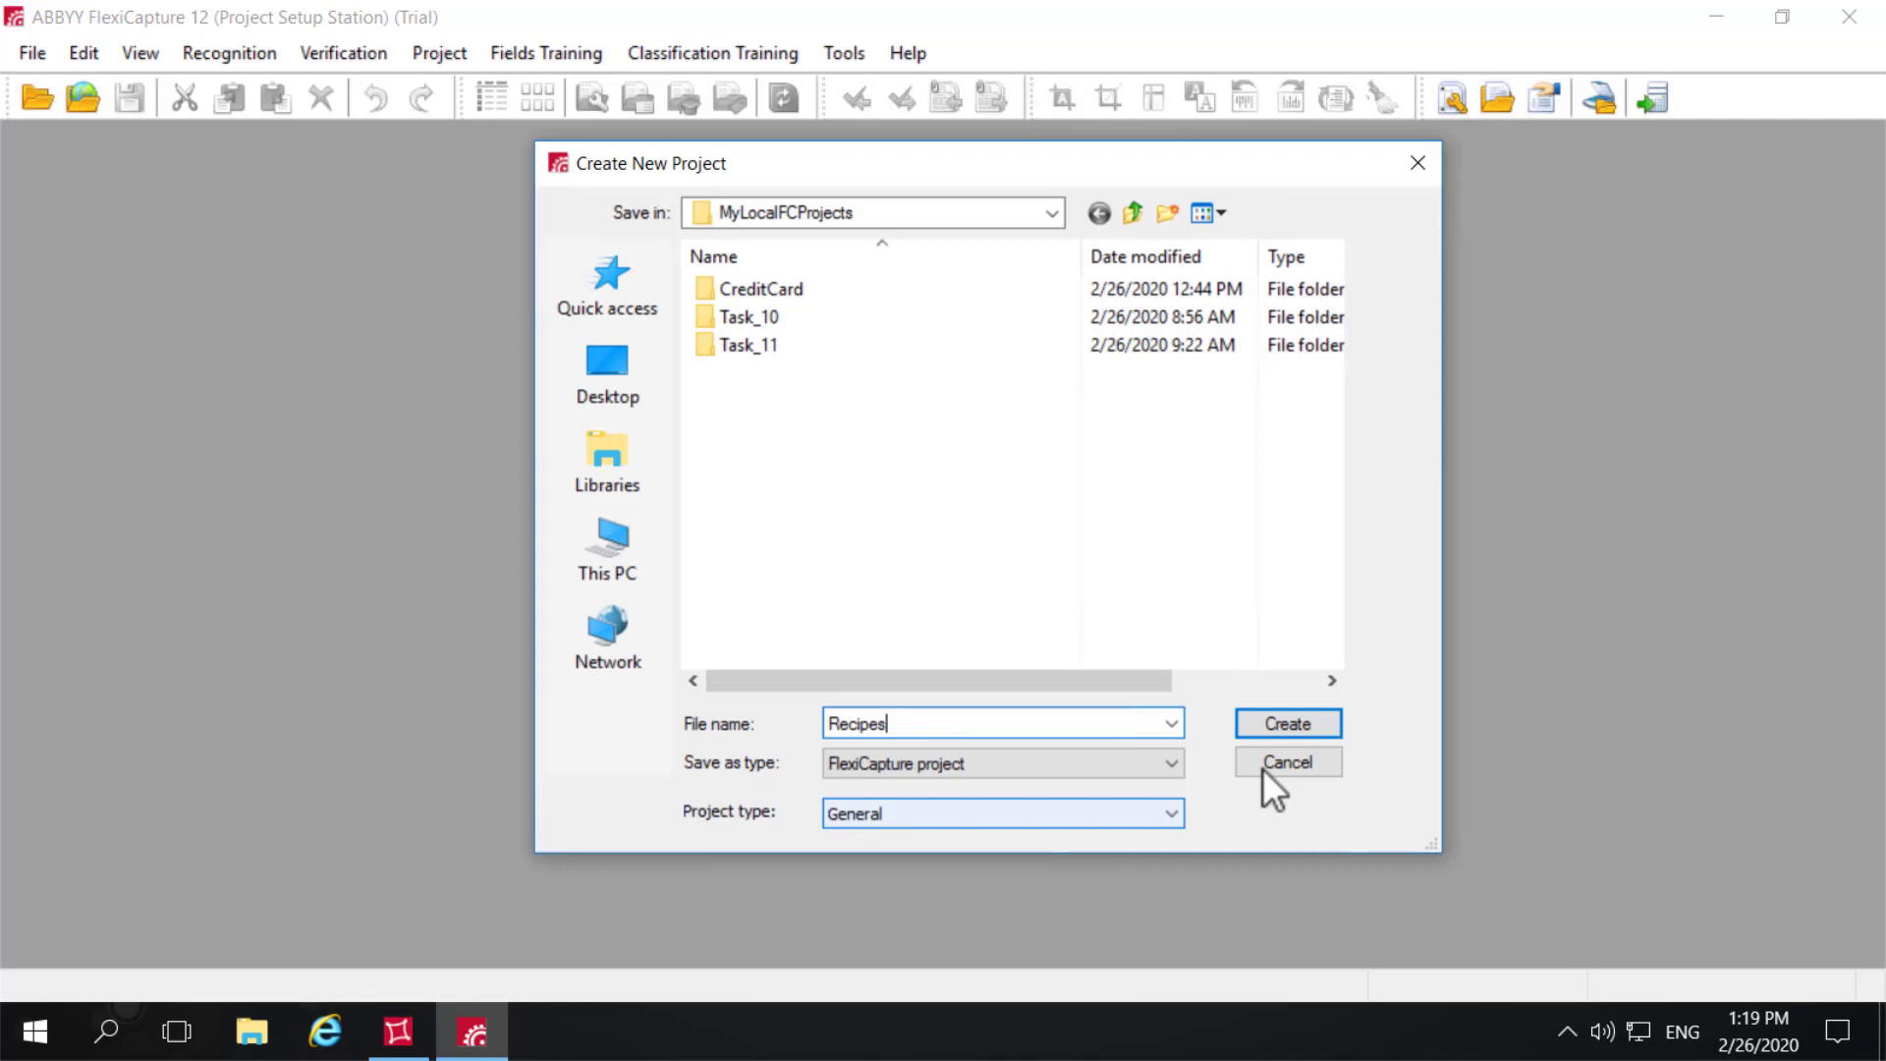
click(1292, 724)
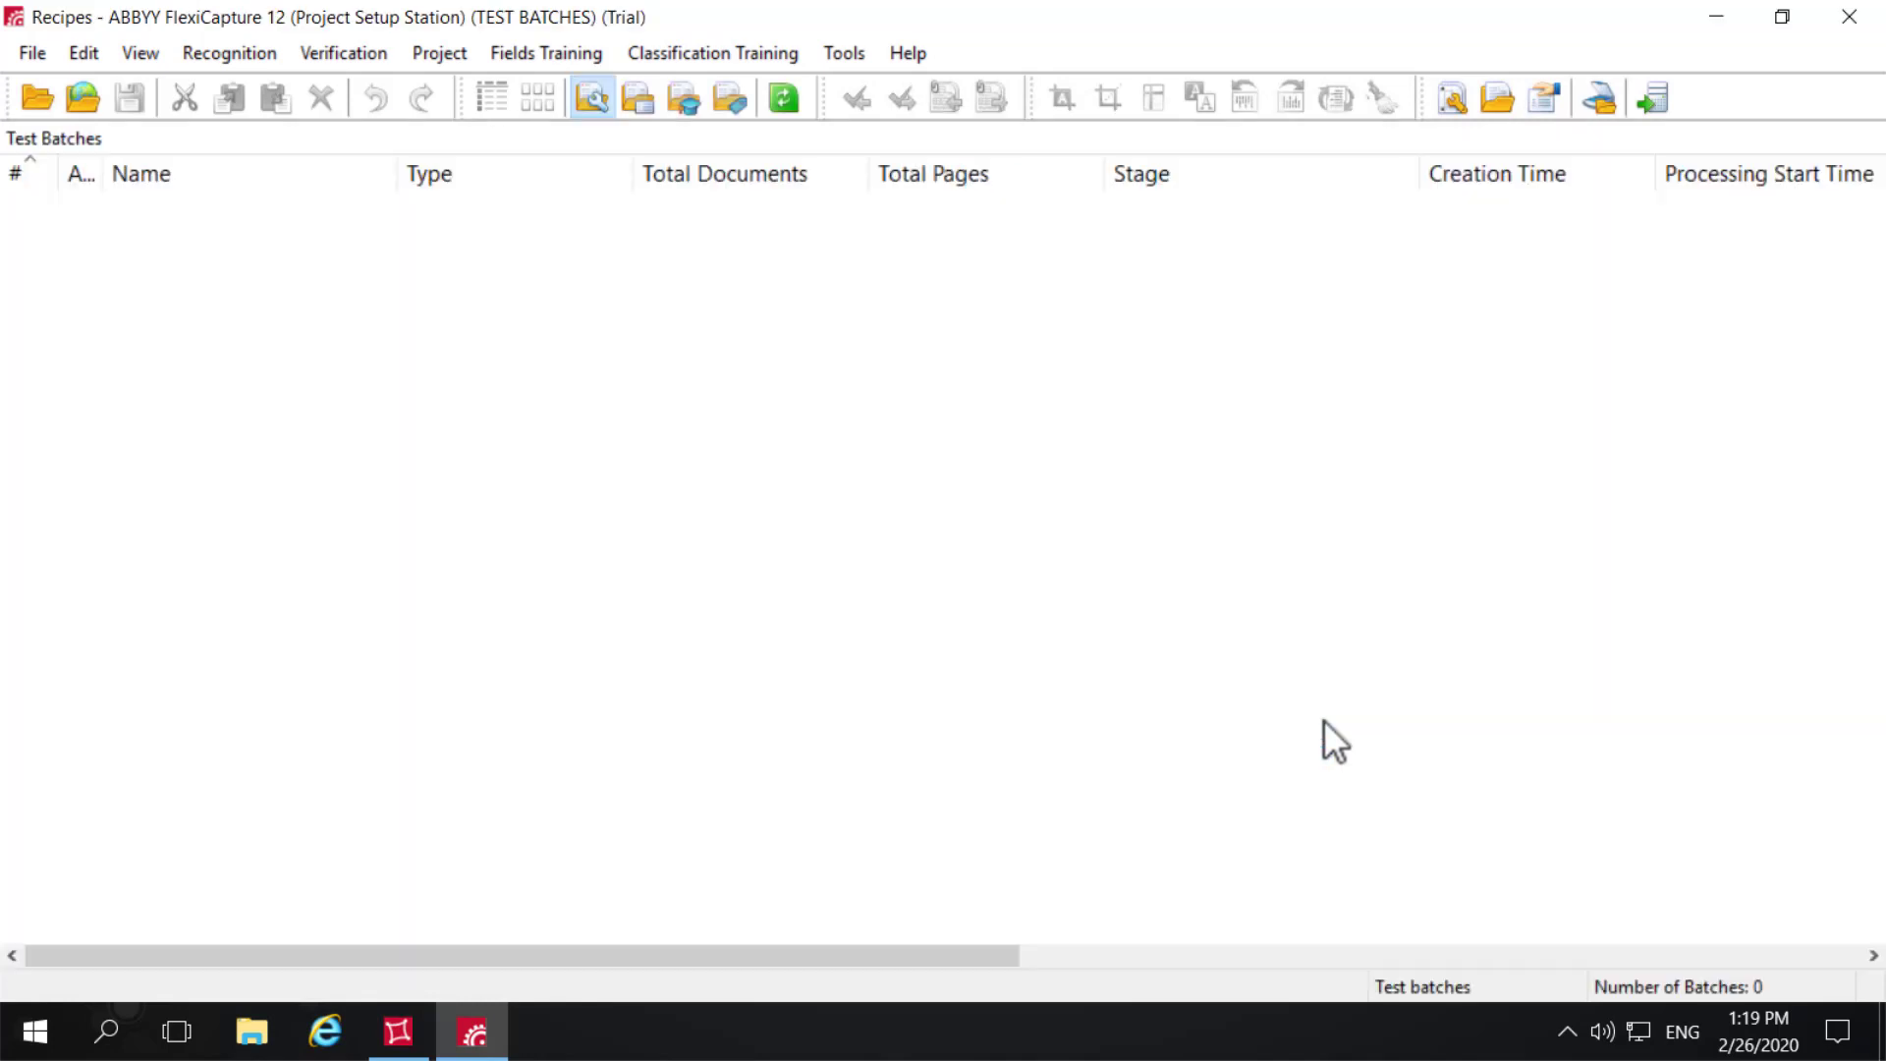
- Begin a new document definition for semi-structured or unstructured documents in the Recipes project
click(446, 55)
click(462, 82)
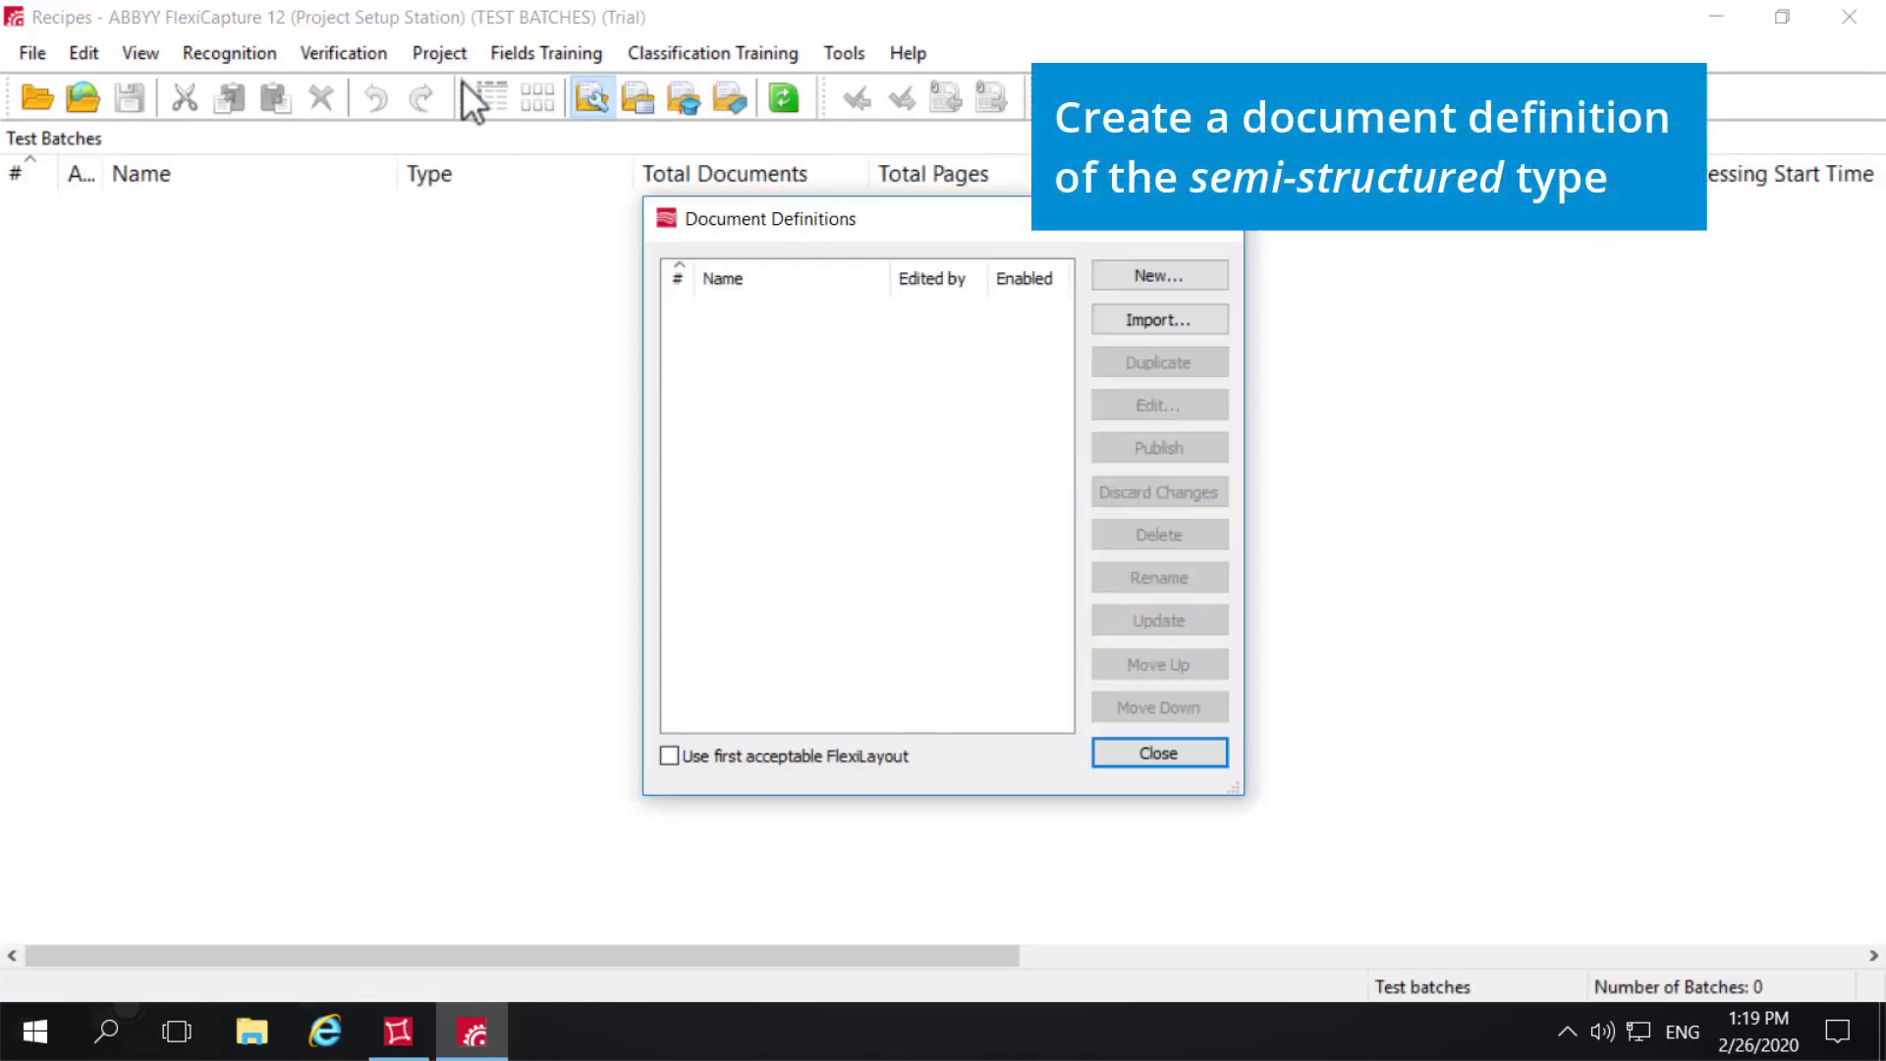
click(1124, 283)
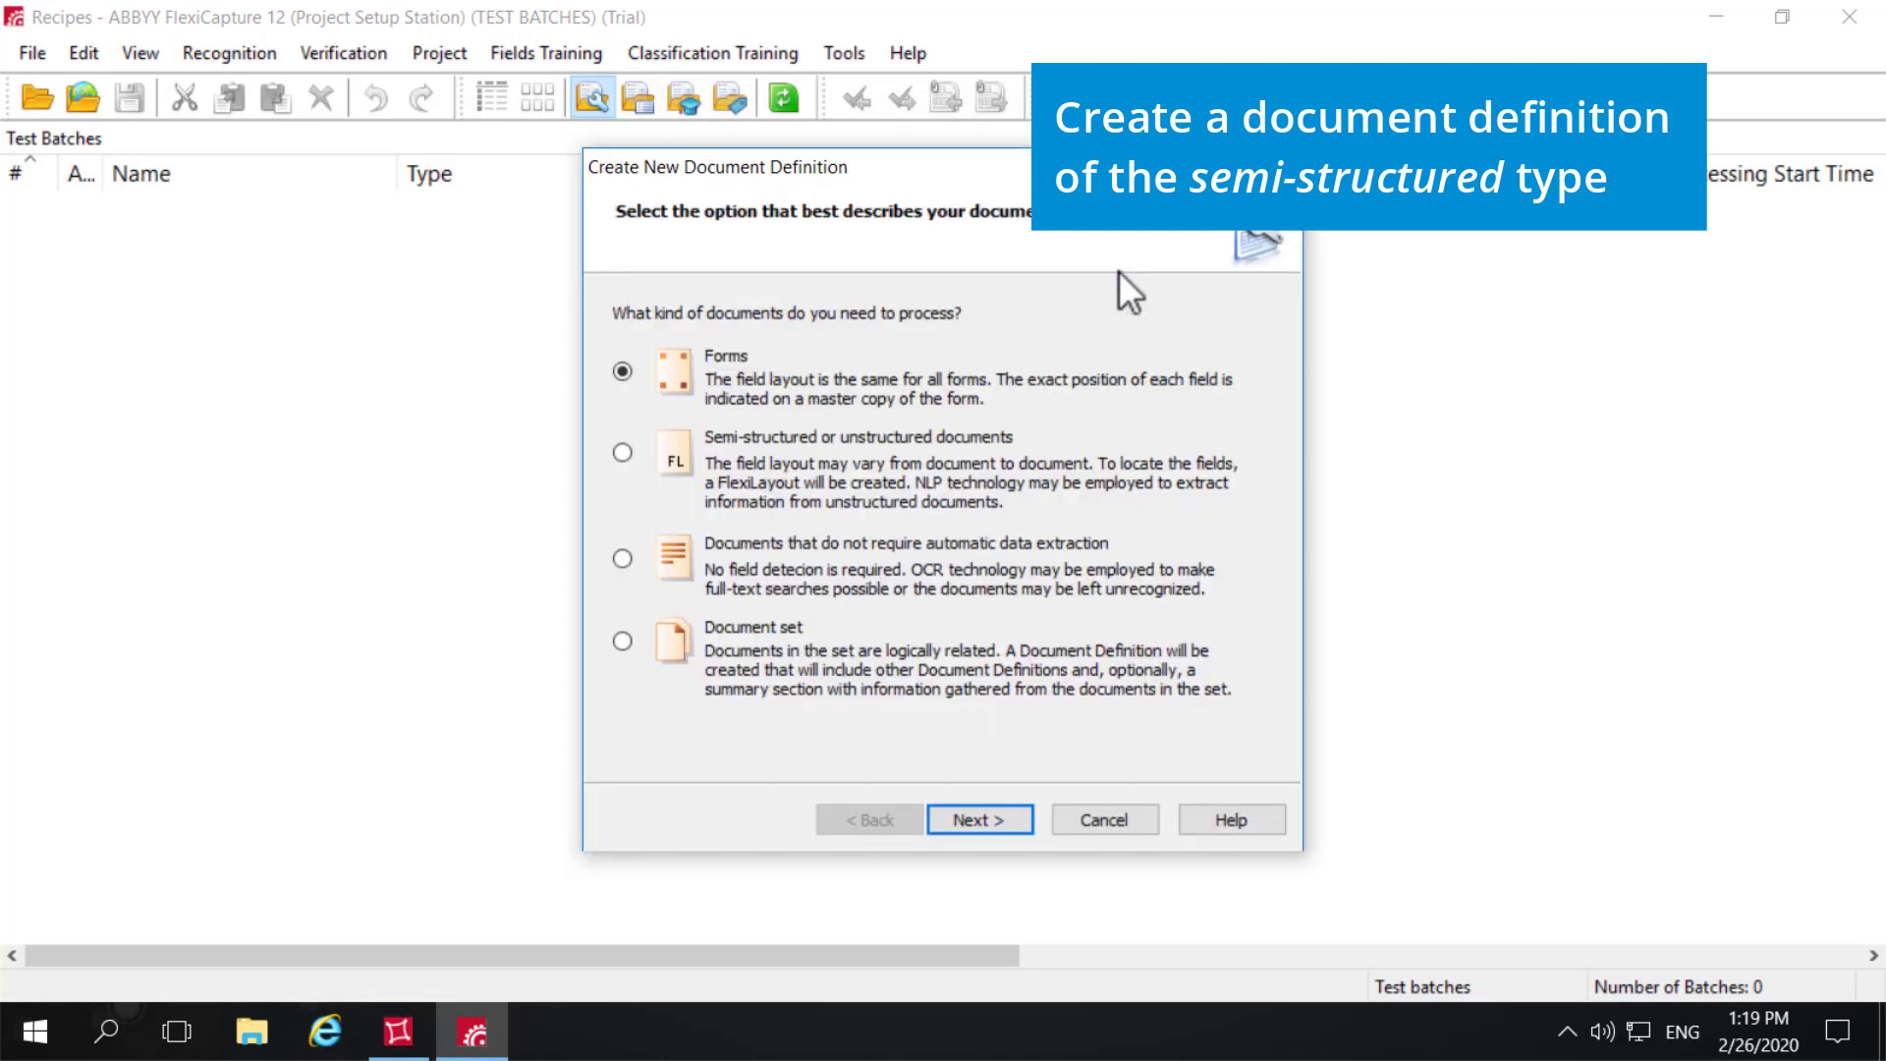
click(620, 454)
click(986, 817)
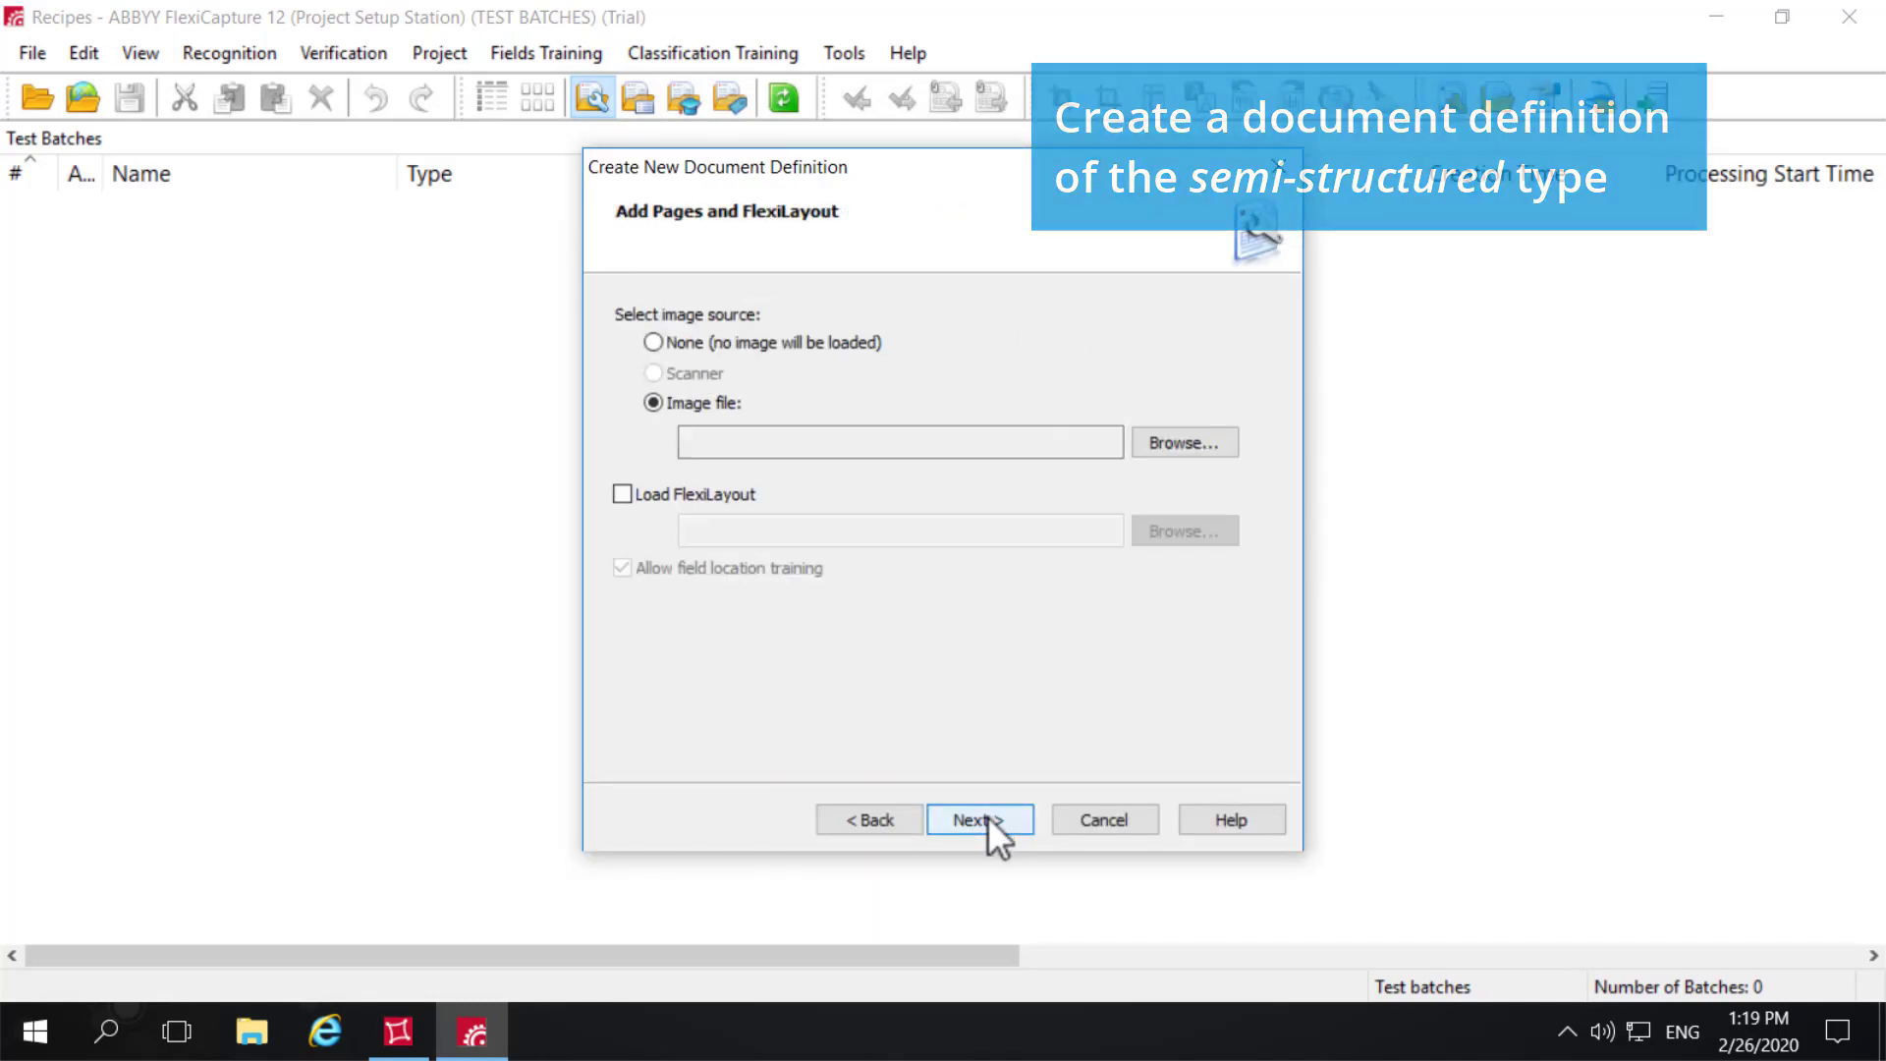
- Load Recipe1.tif from the 16 - Recipes folder as the document definition's image file
click(1154, 437)
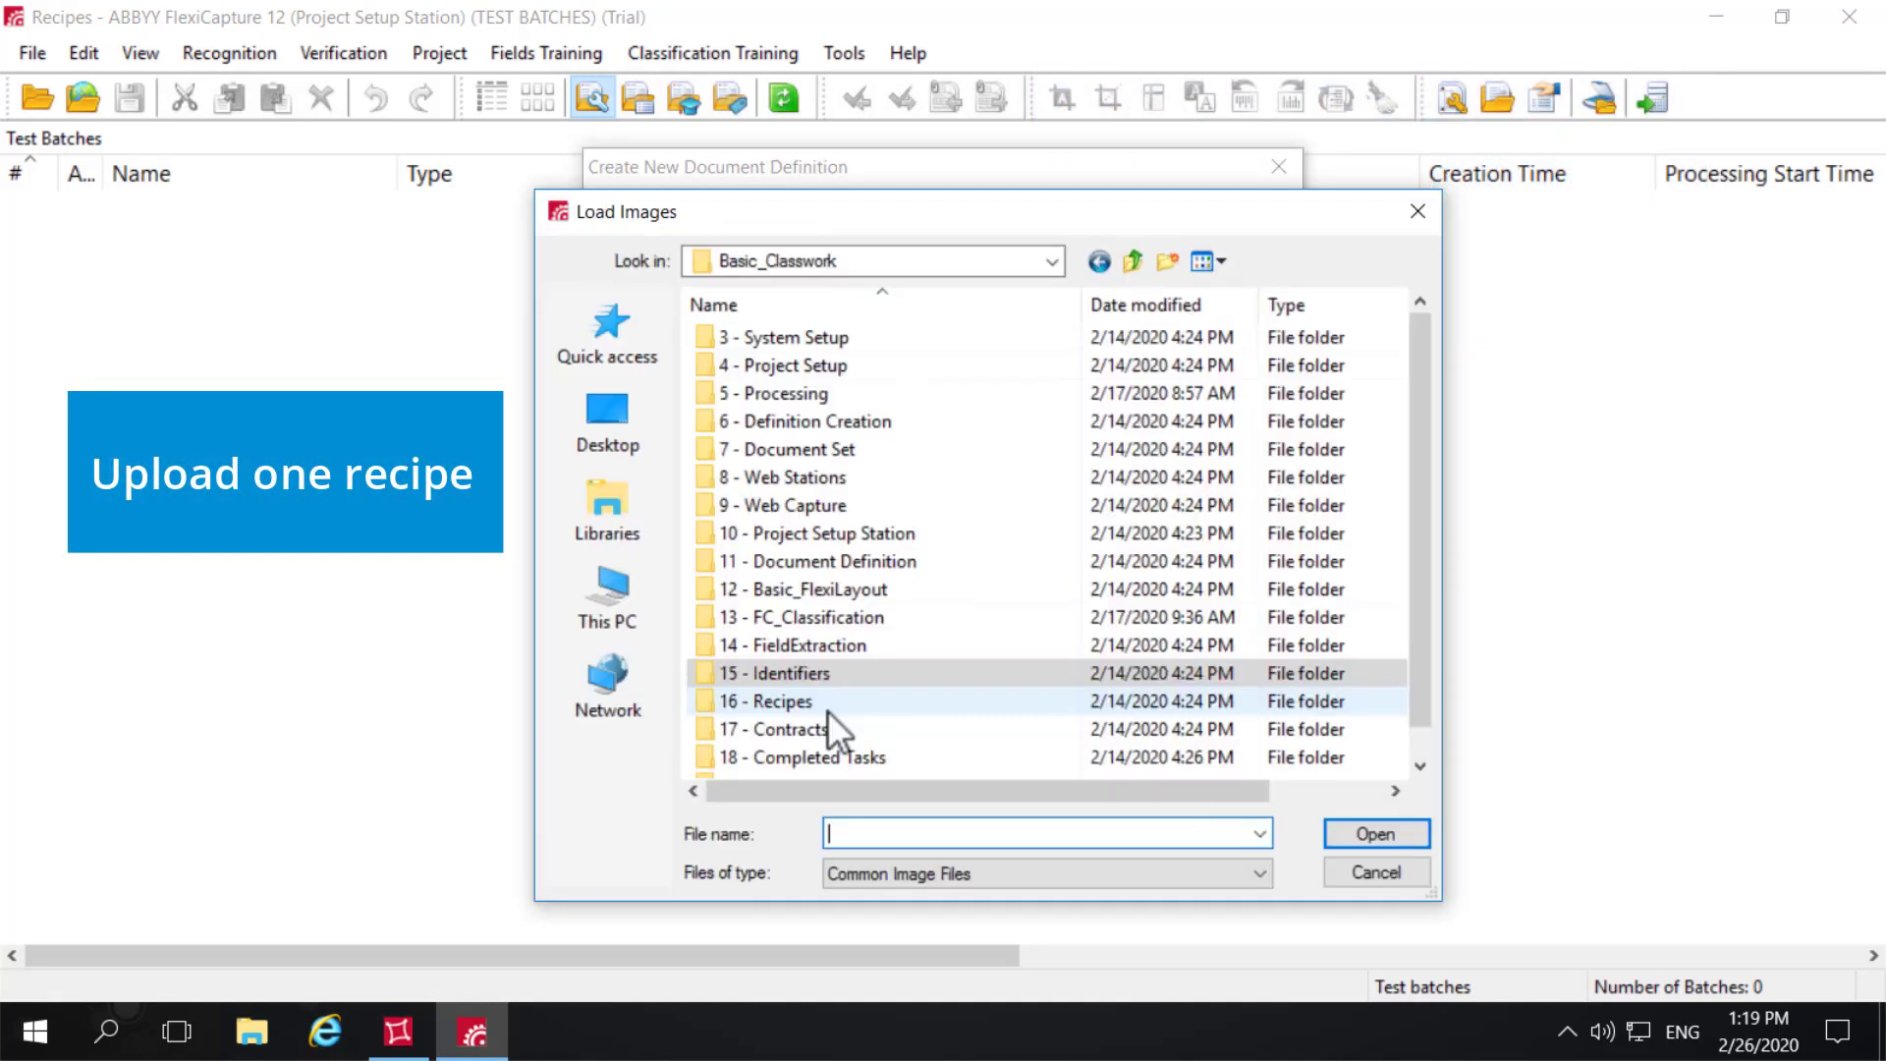
double_click(827, 710)
click(774, 390)
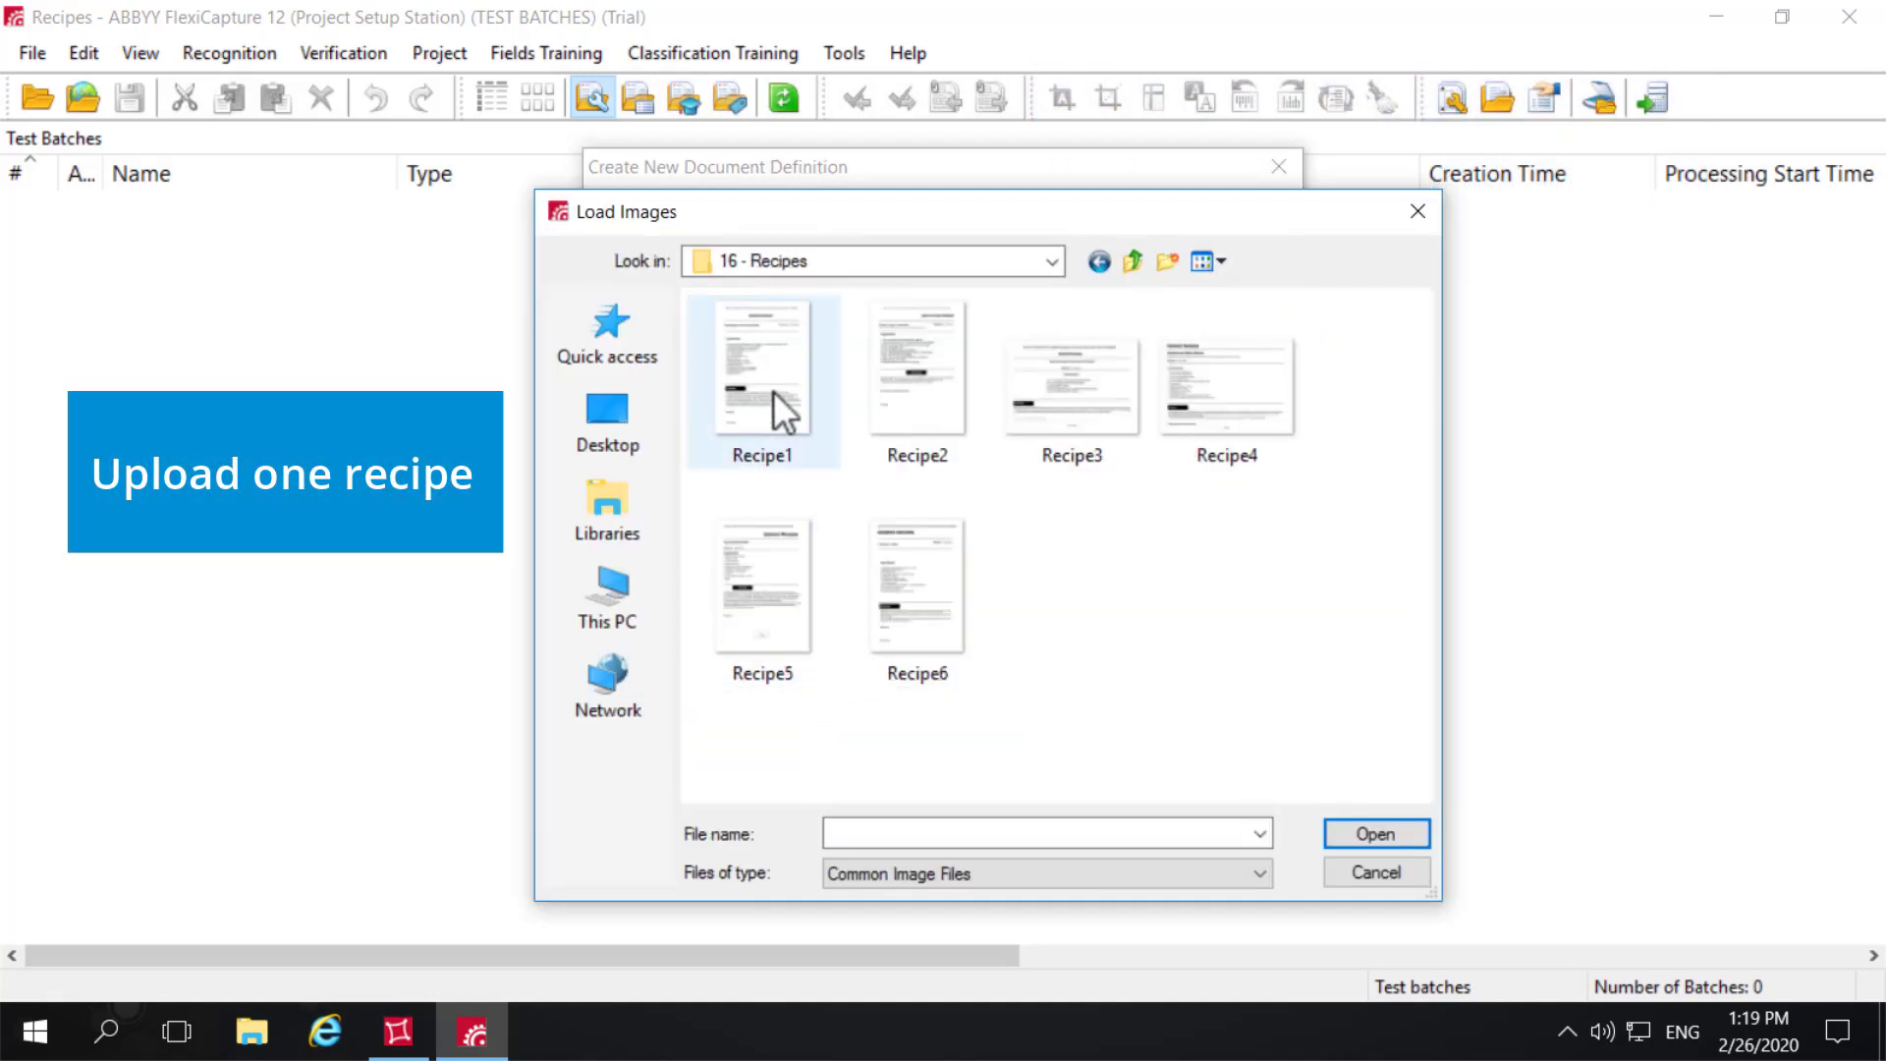
click(1363, 839)
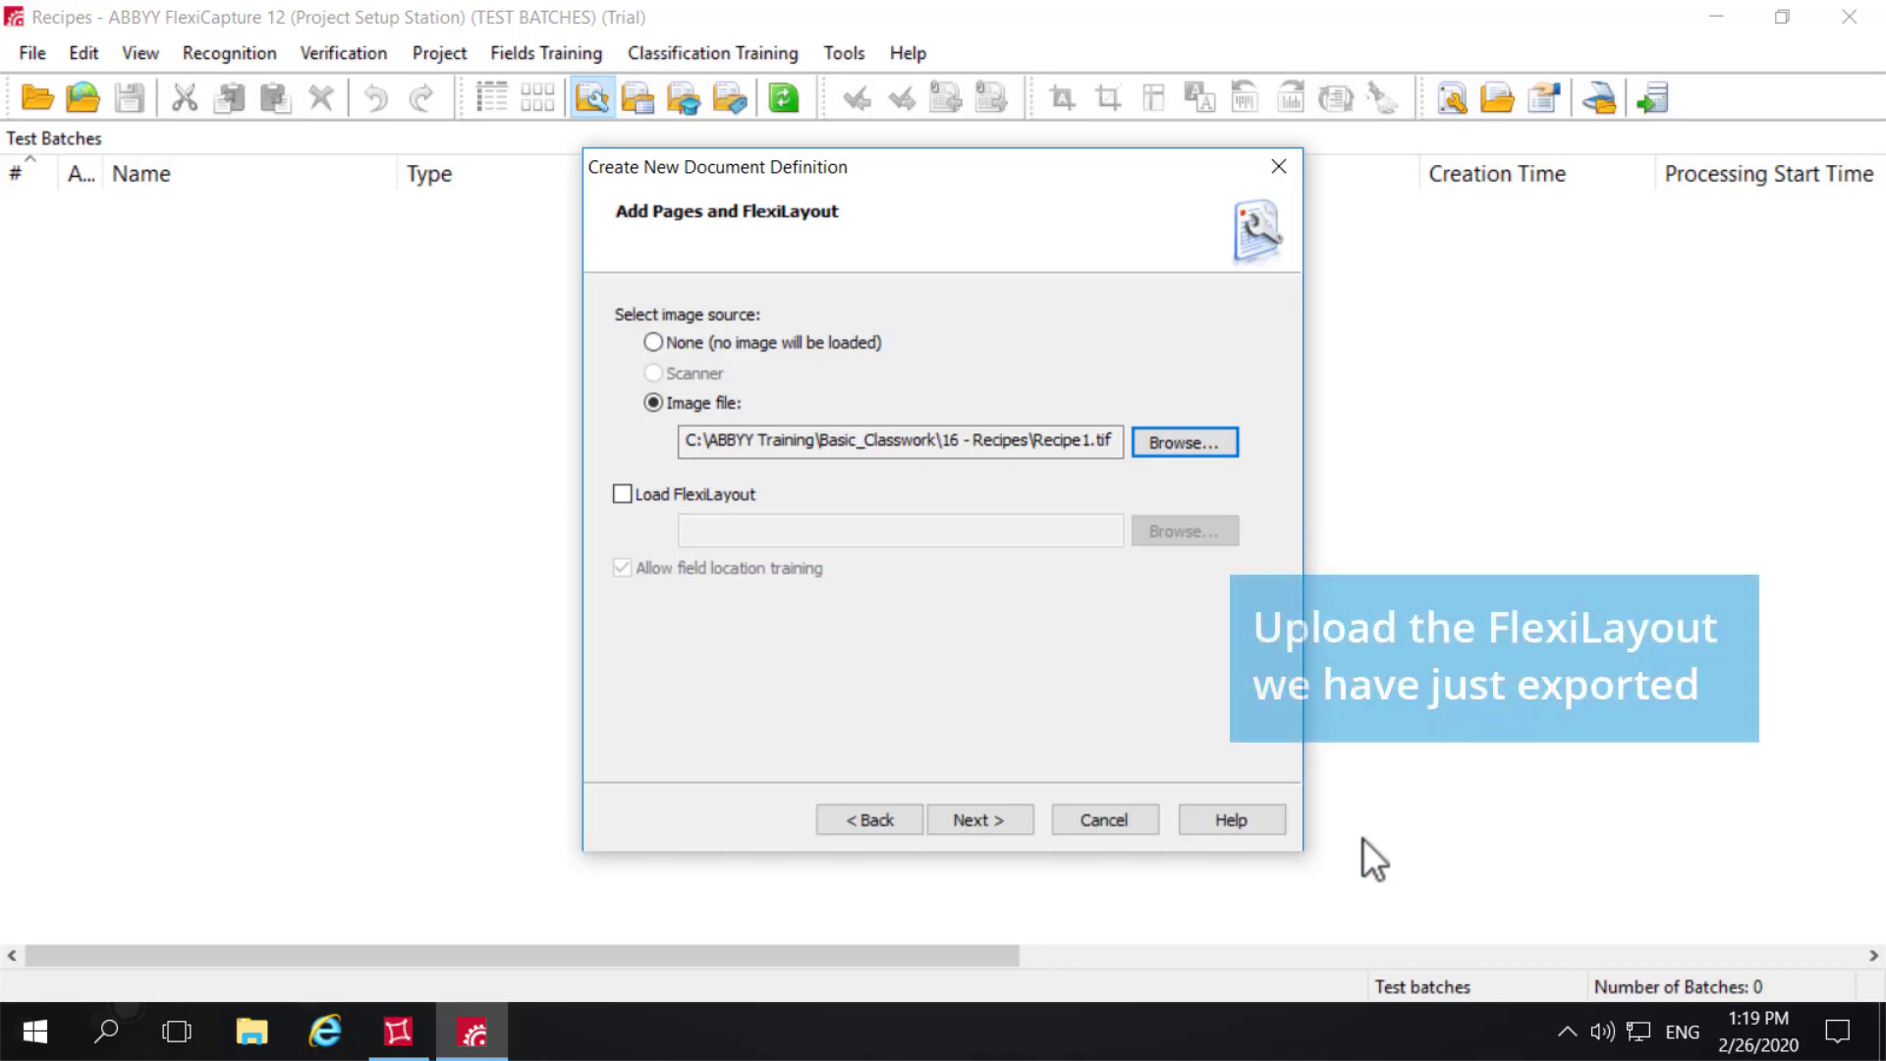
- Load the exported Recipes.afl FlexiLayout from MyFLSProjects into the document definition and proceed to its name and language settings
click(622, 493)
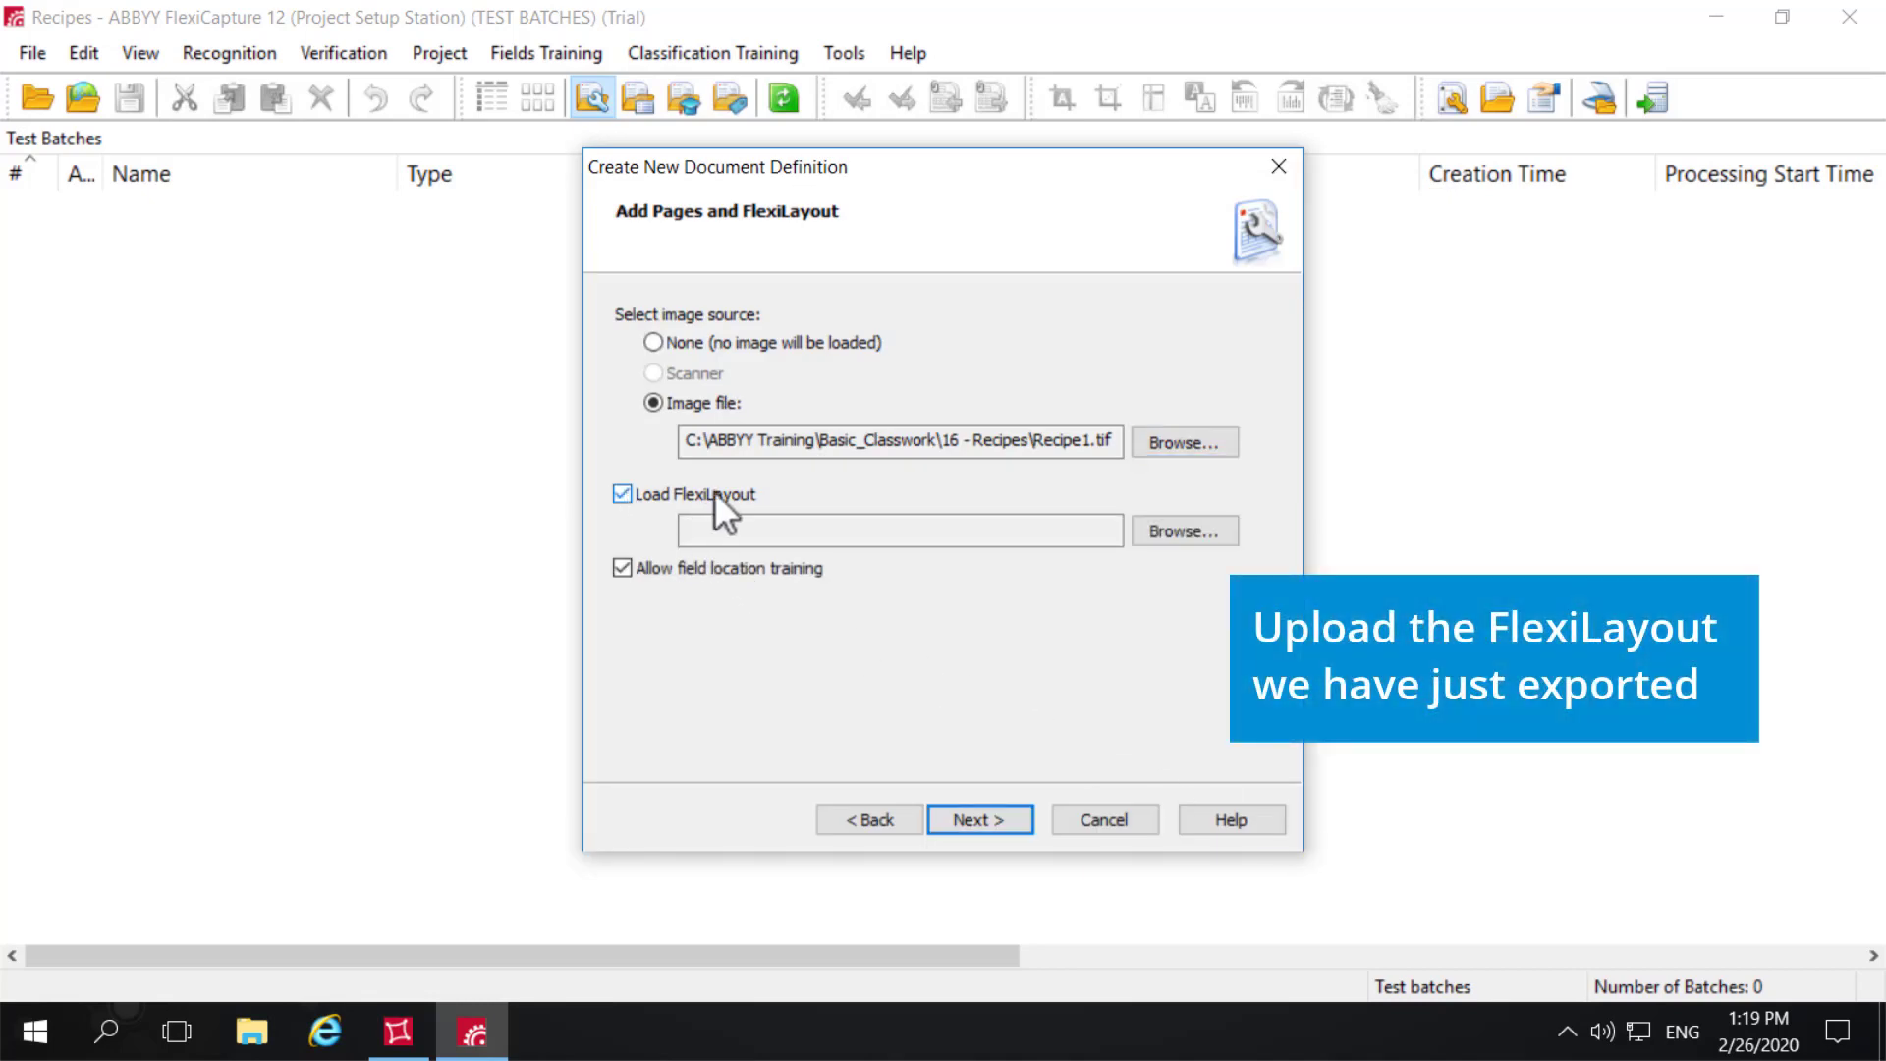
click(1159, 524)
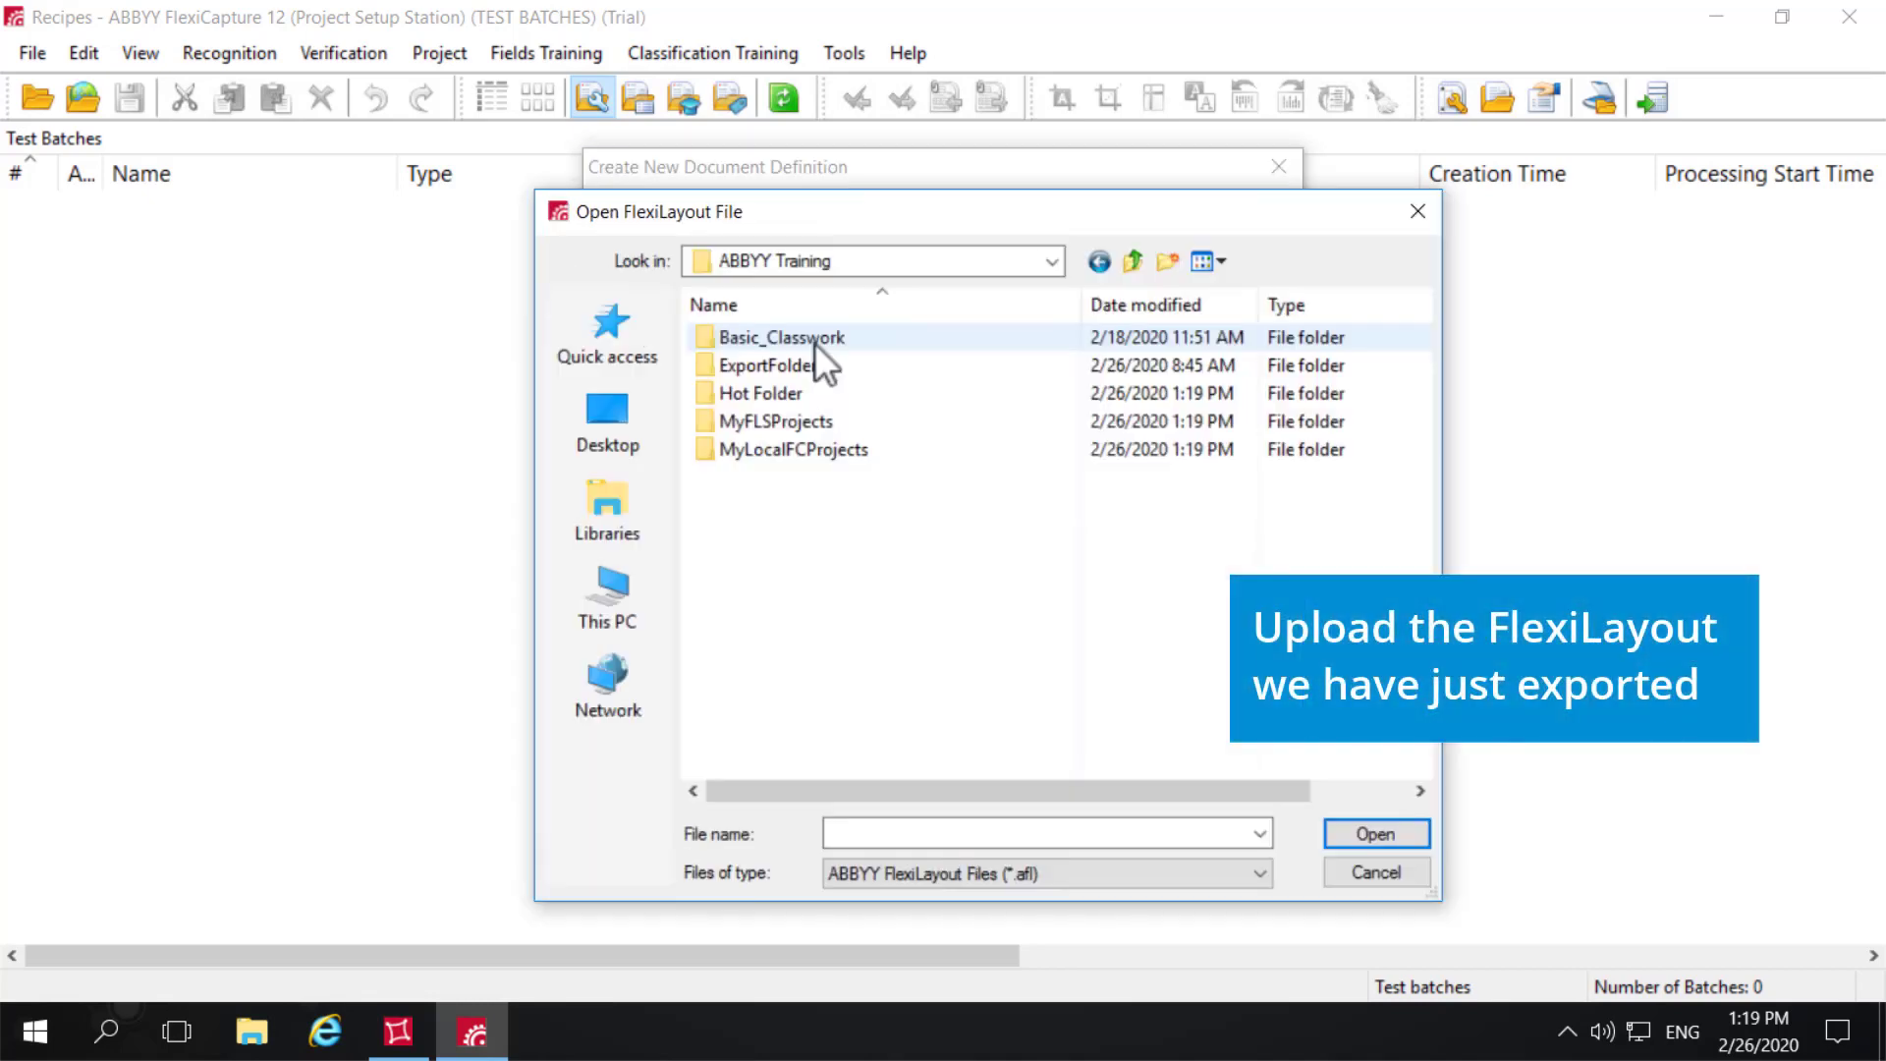
double_click(804, 418)
click(804, 420)
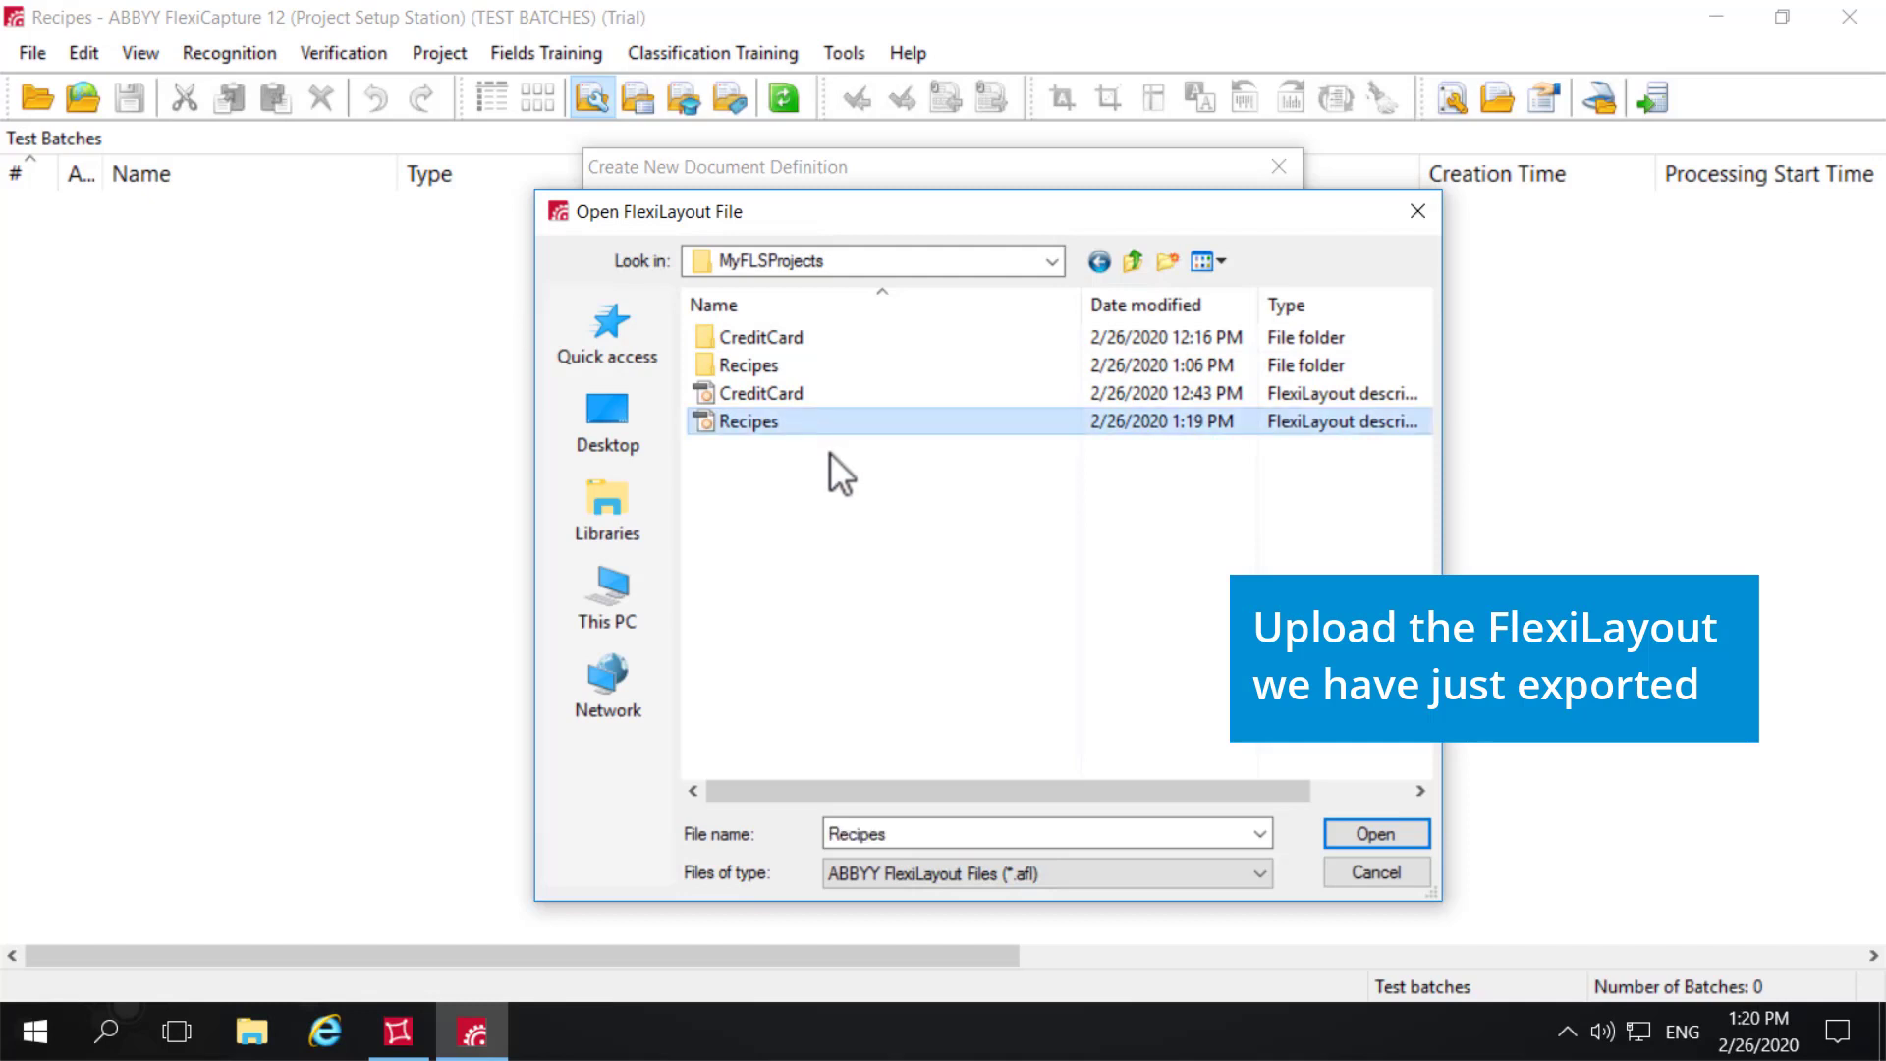
click(1363, 831)
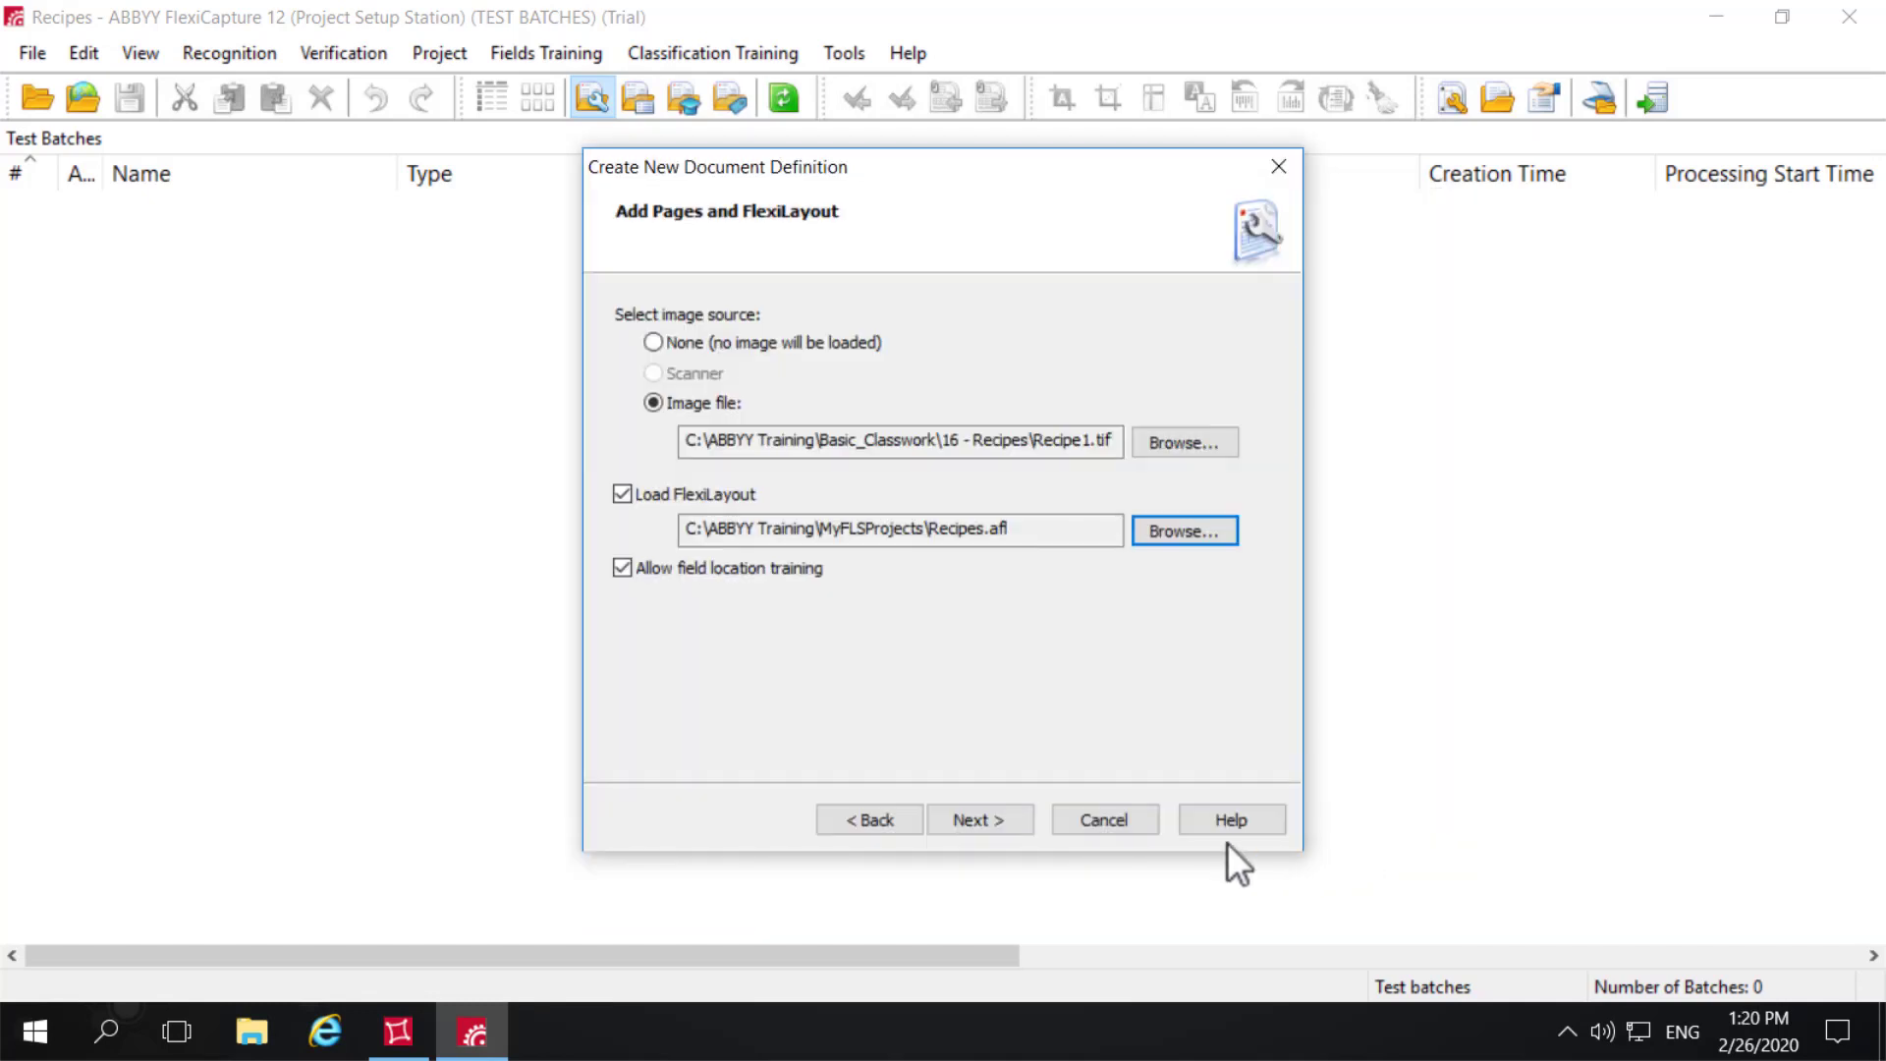
click(980, 819)
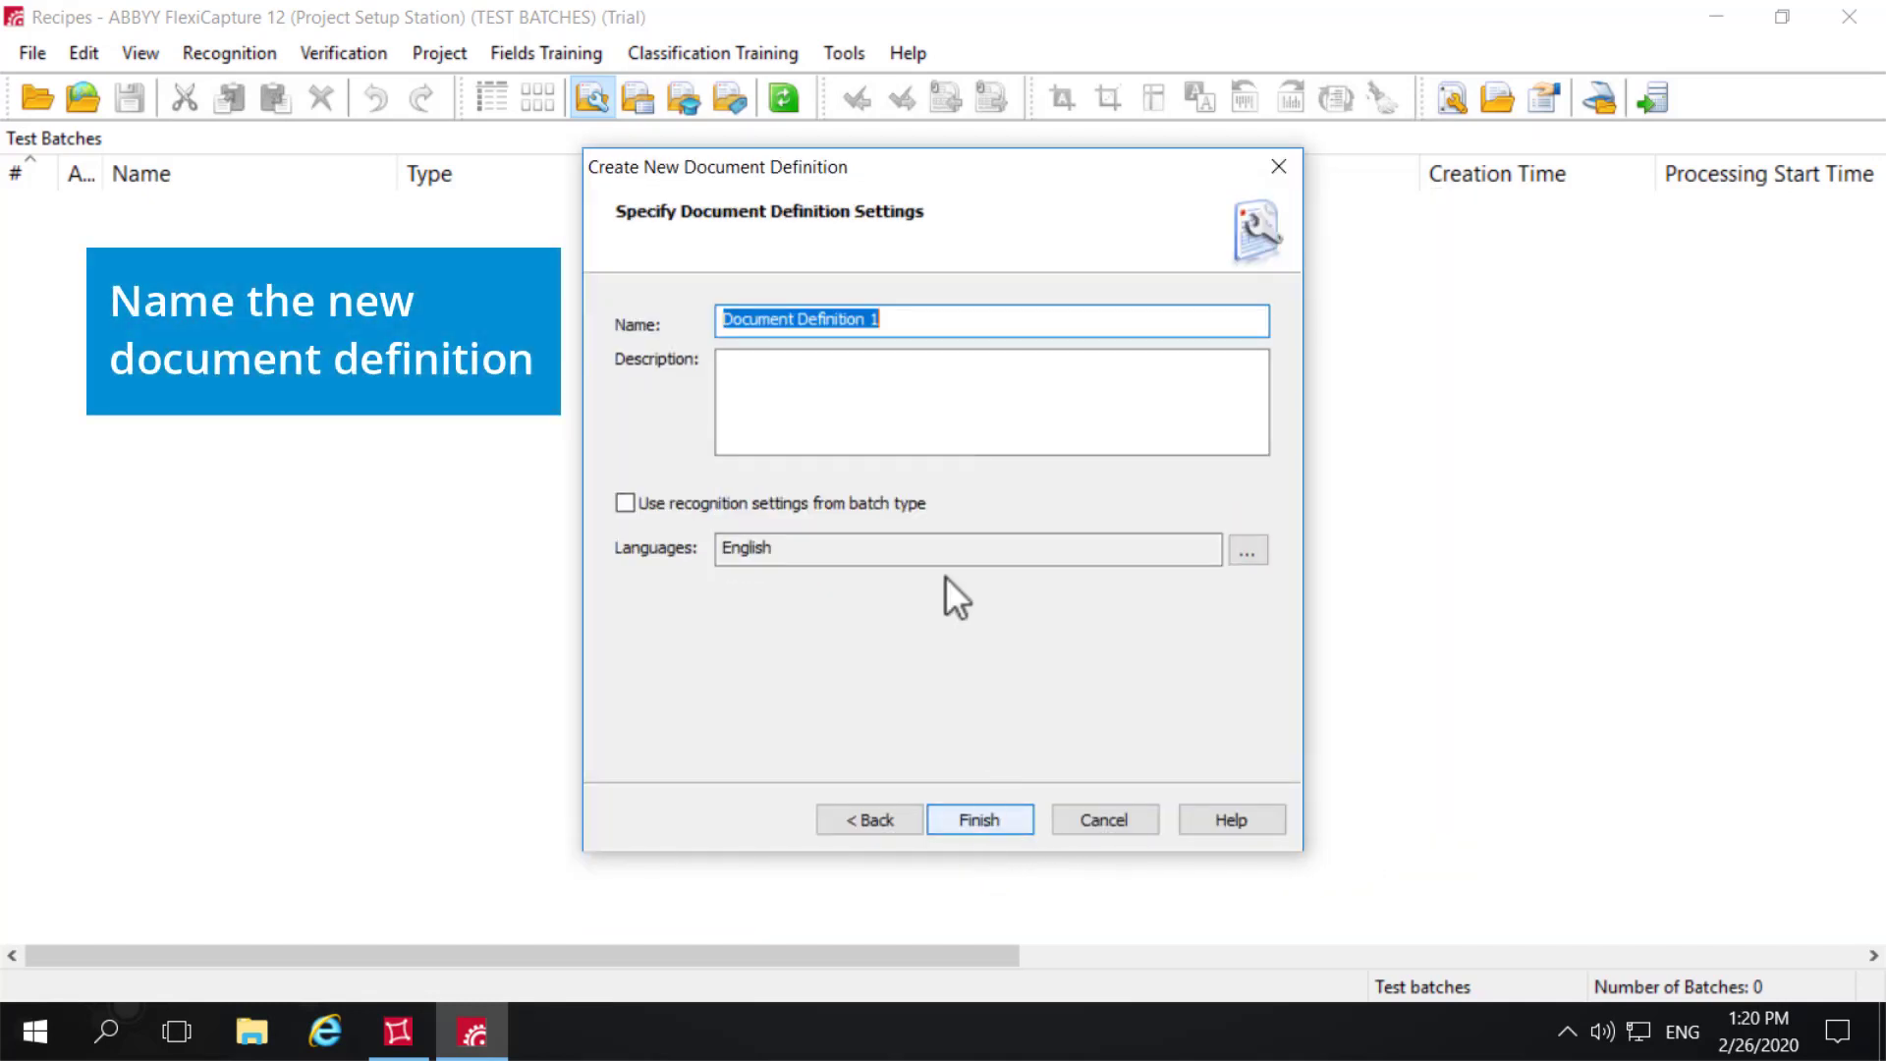
- Create the document definition under the name Recipes with English recognition, and save it when closing its editor
text(Recipes)
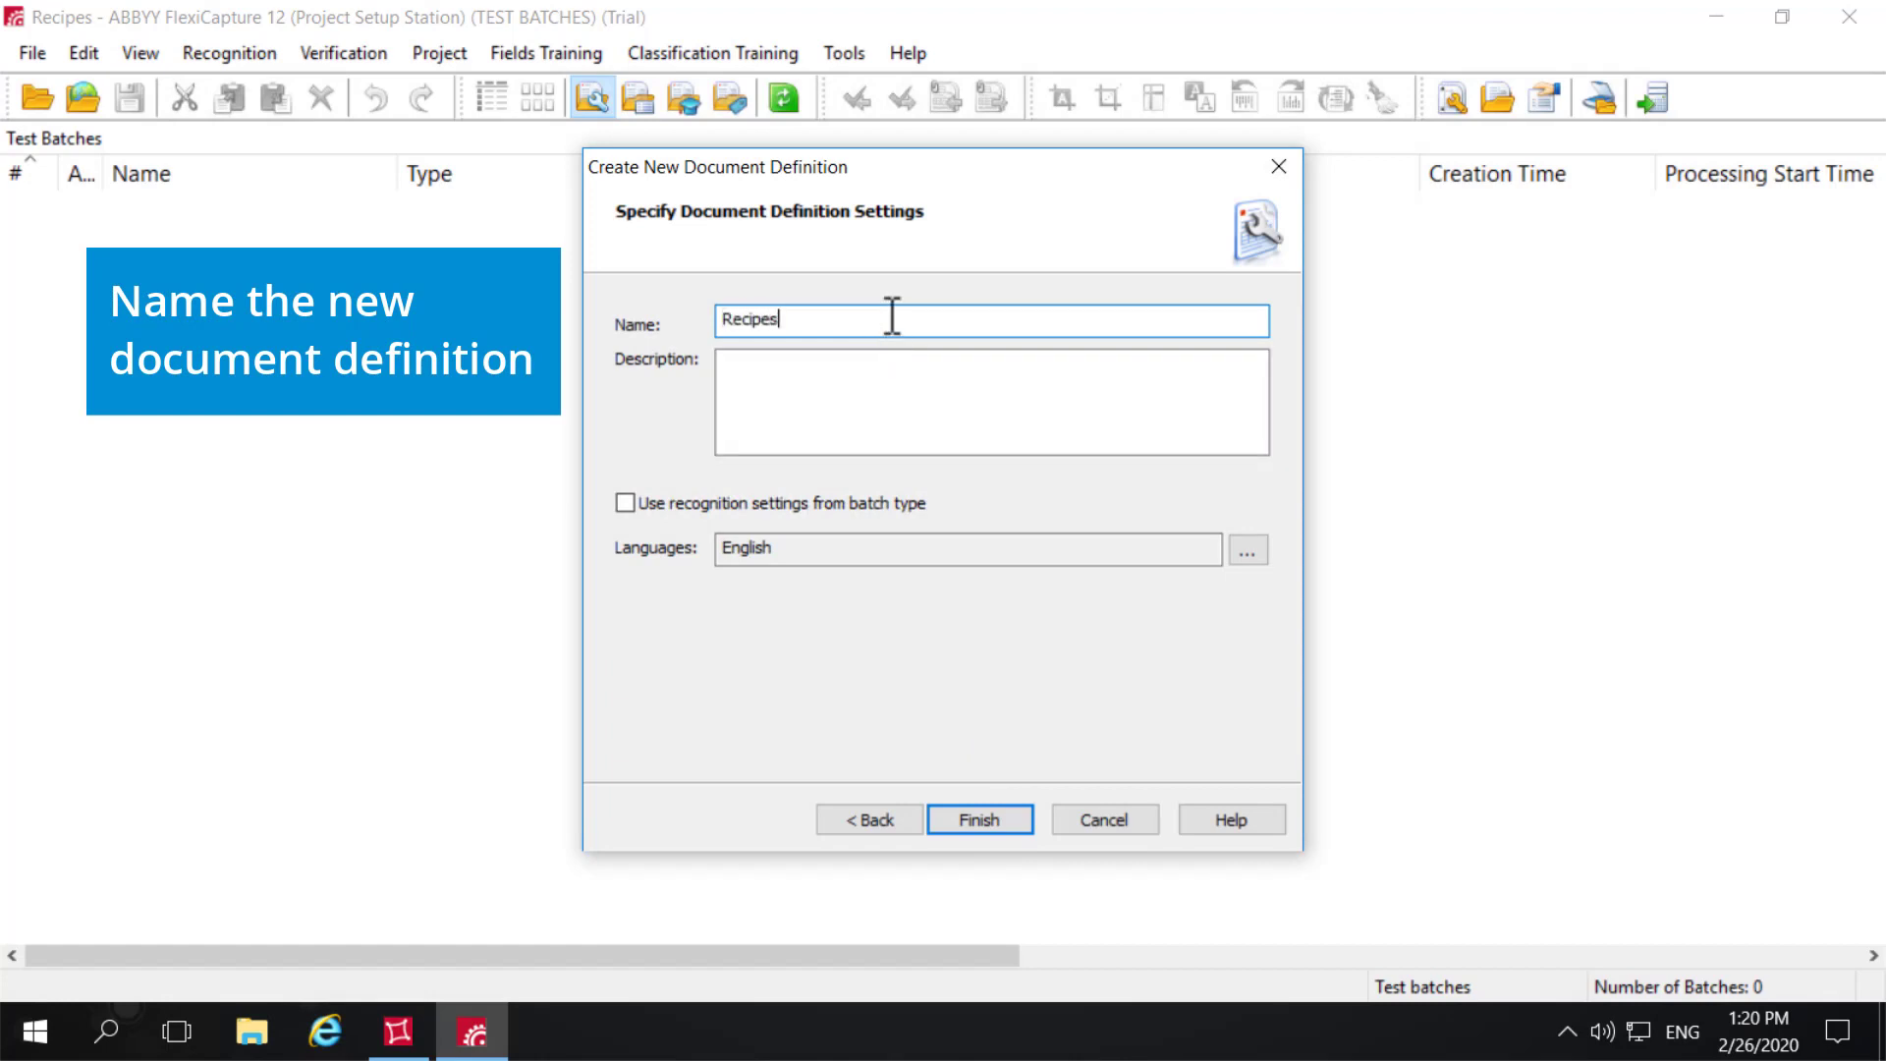
click(967, 823)
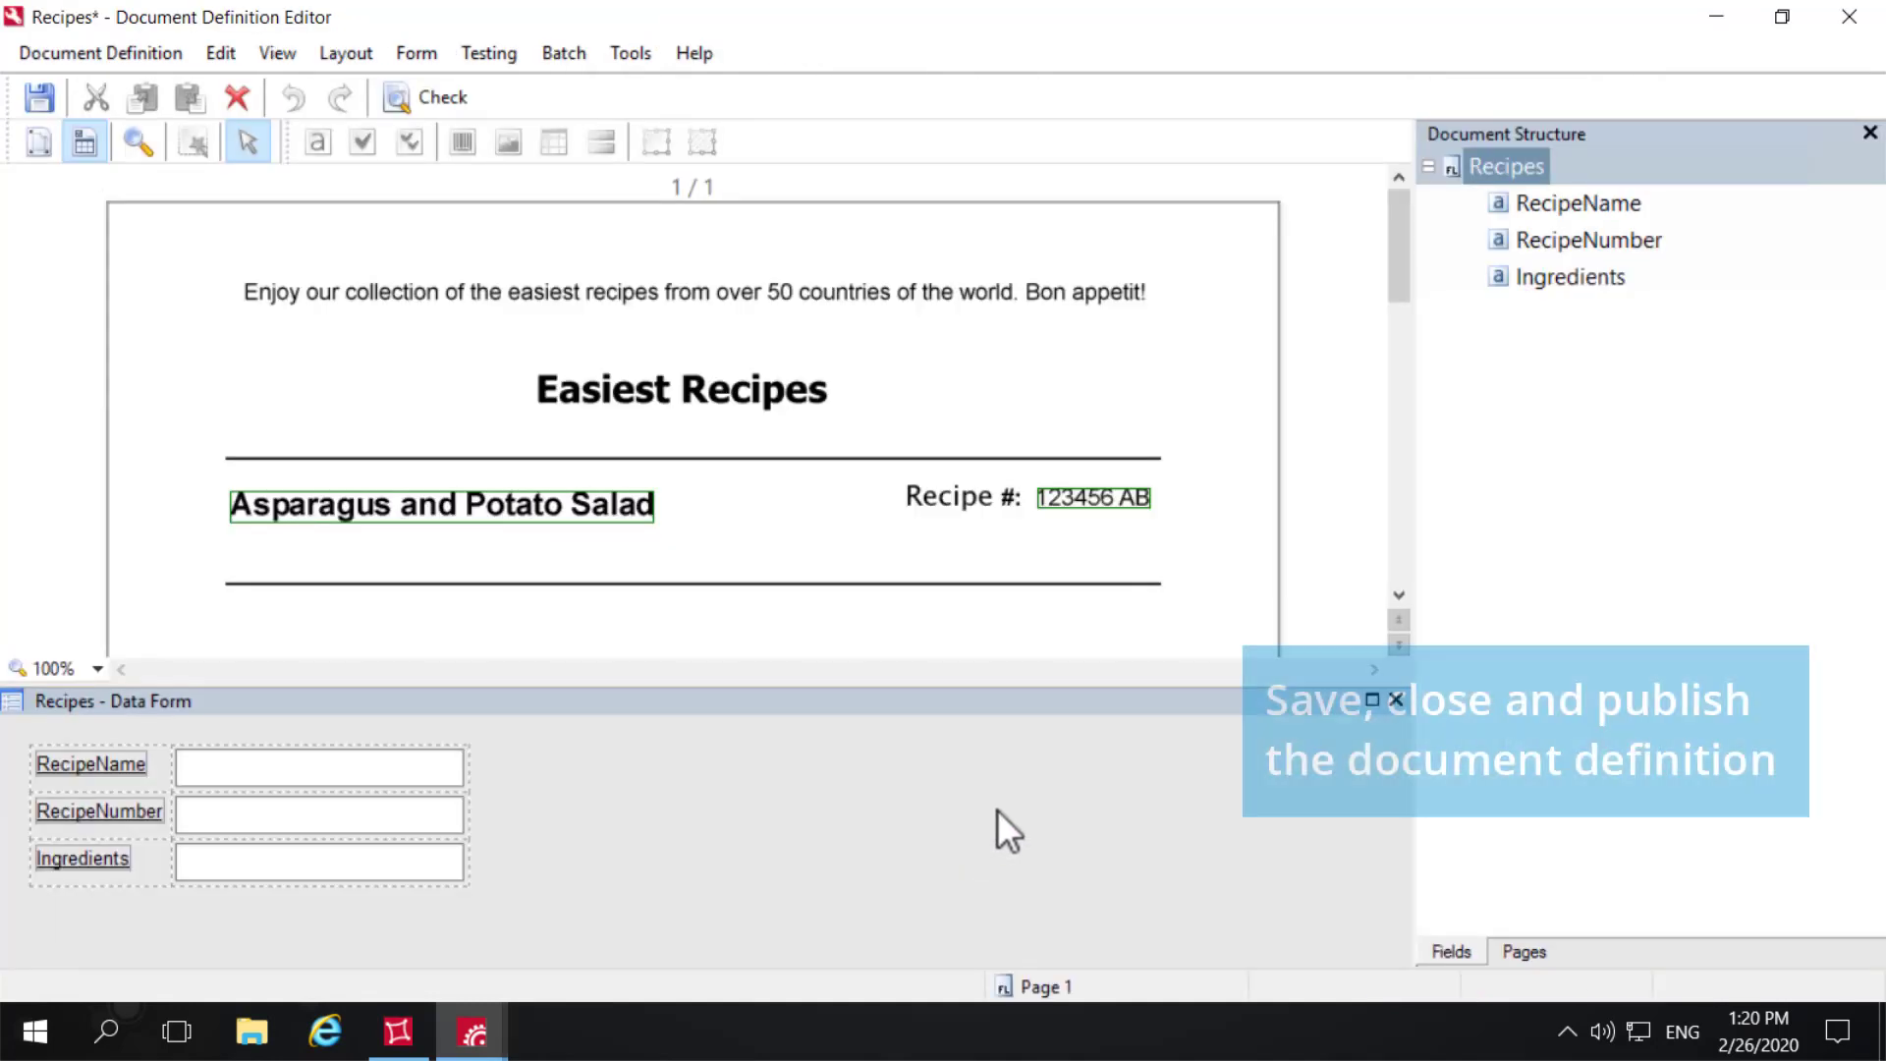
click(1848, 17)
click(791, 584)
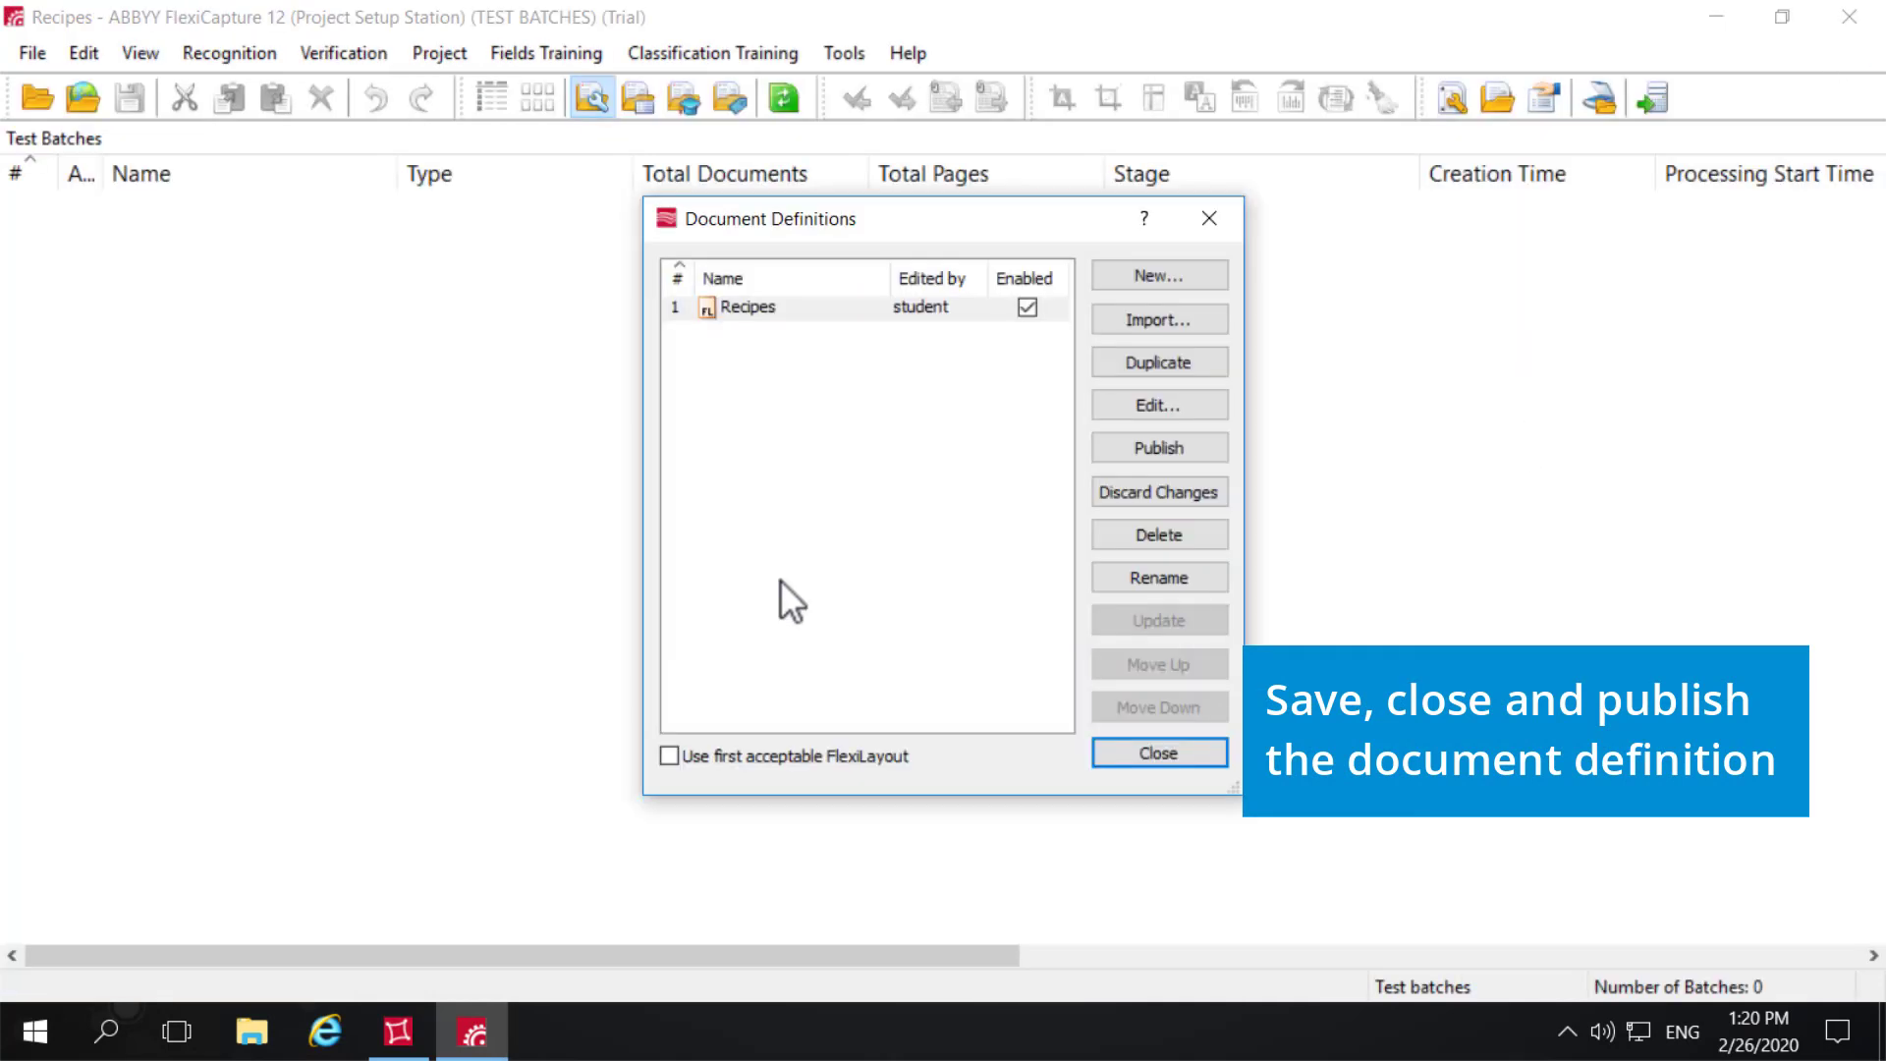
- Publish the Recipes document definition and close the list of document definitions
click(1207, 437)
click(872, 582)
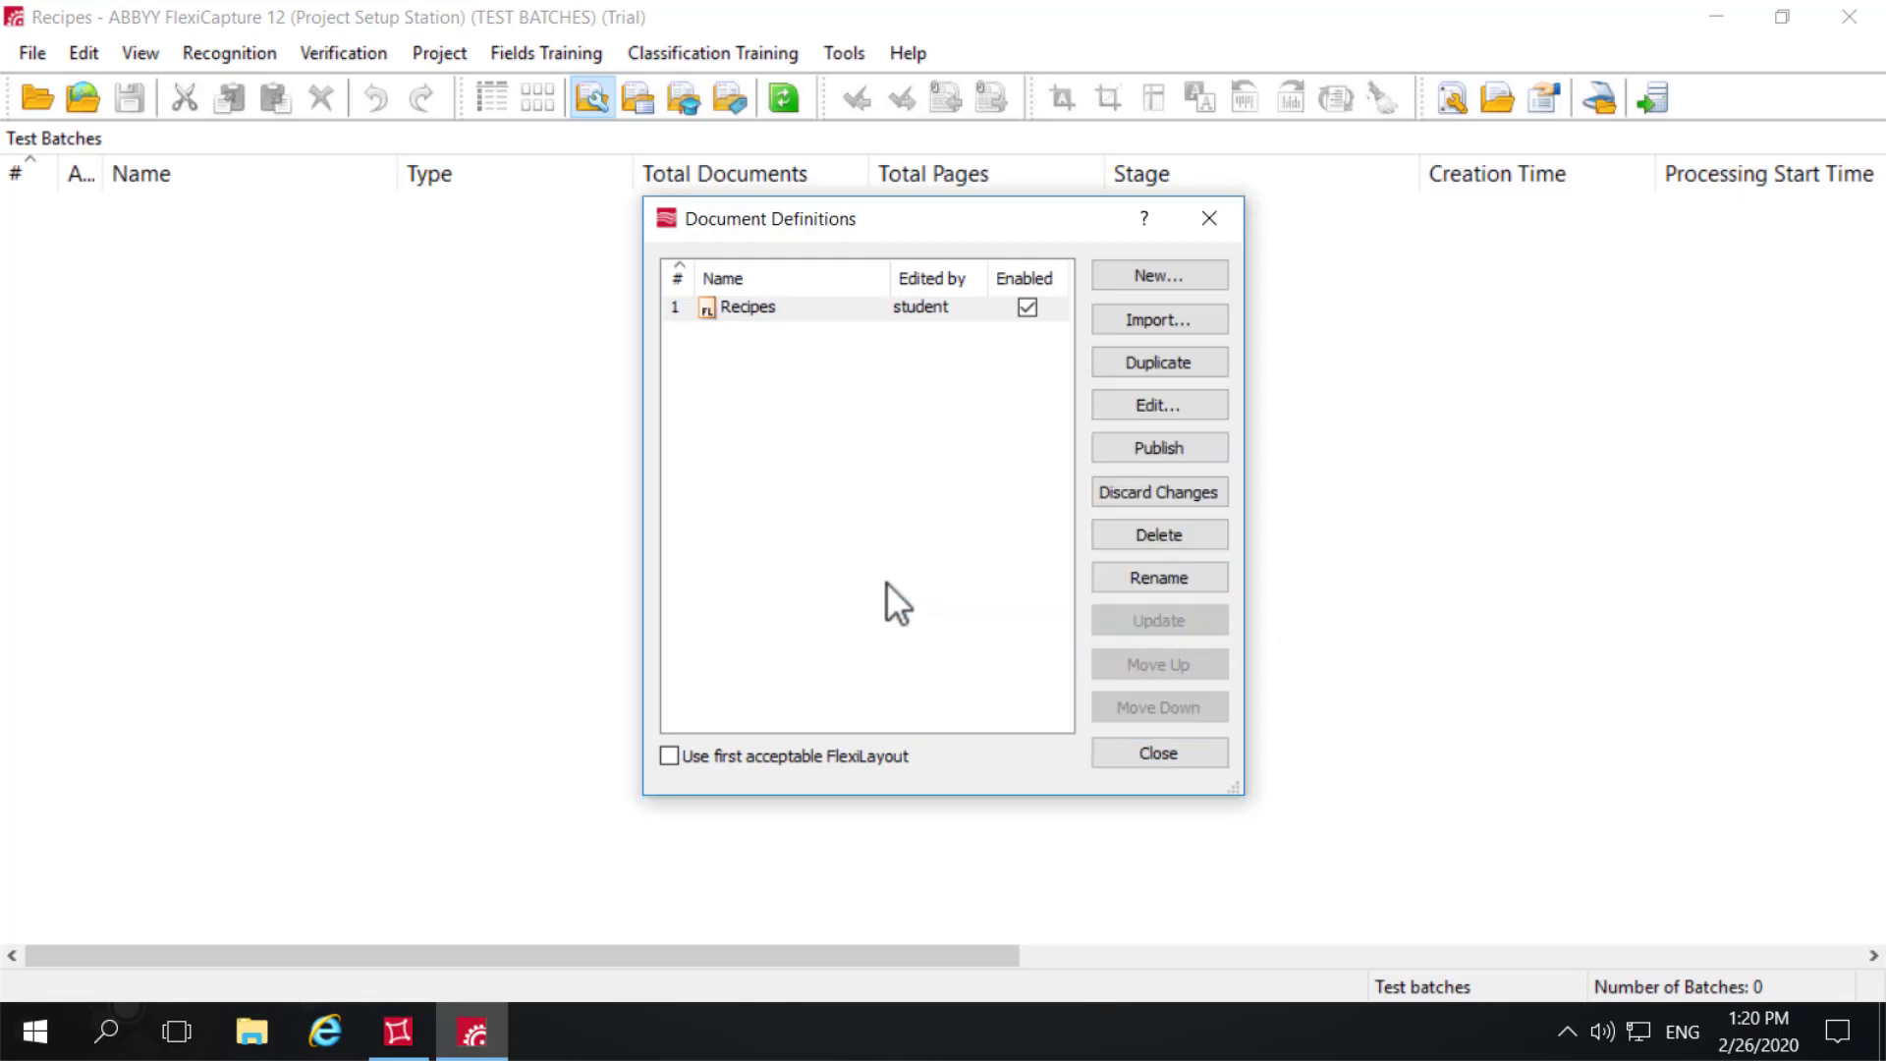
click(1212, 217)
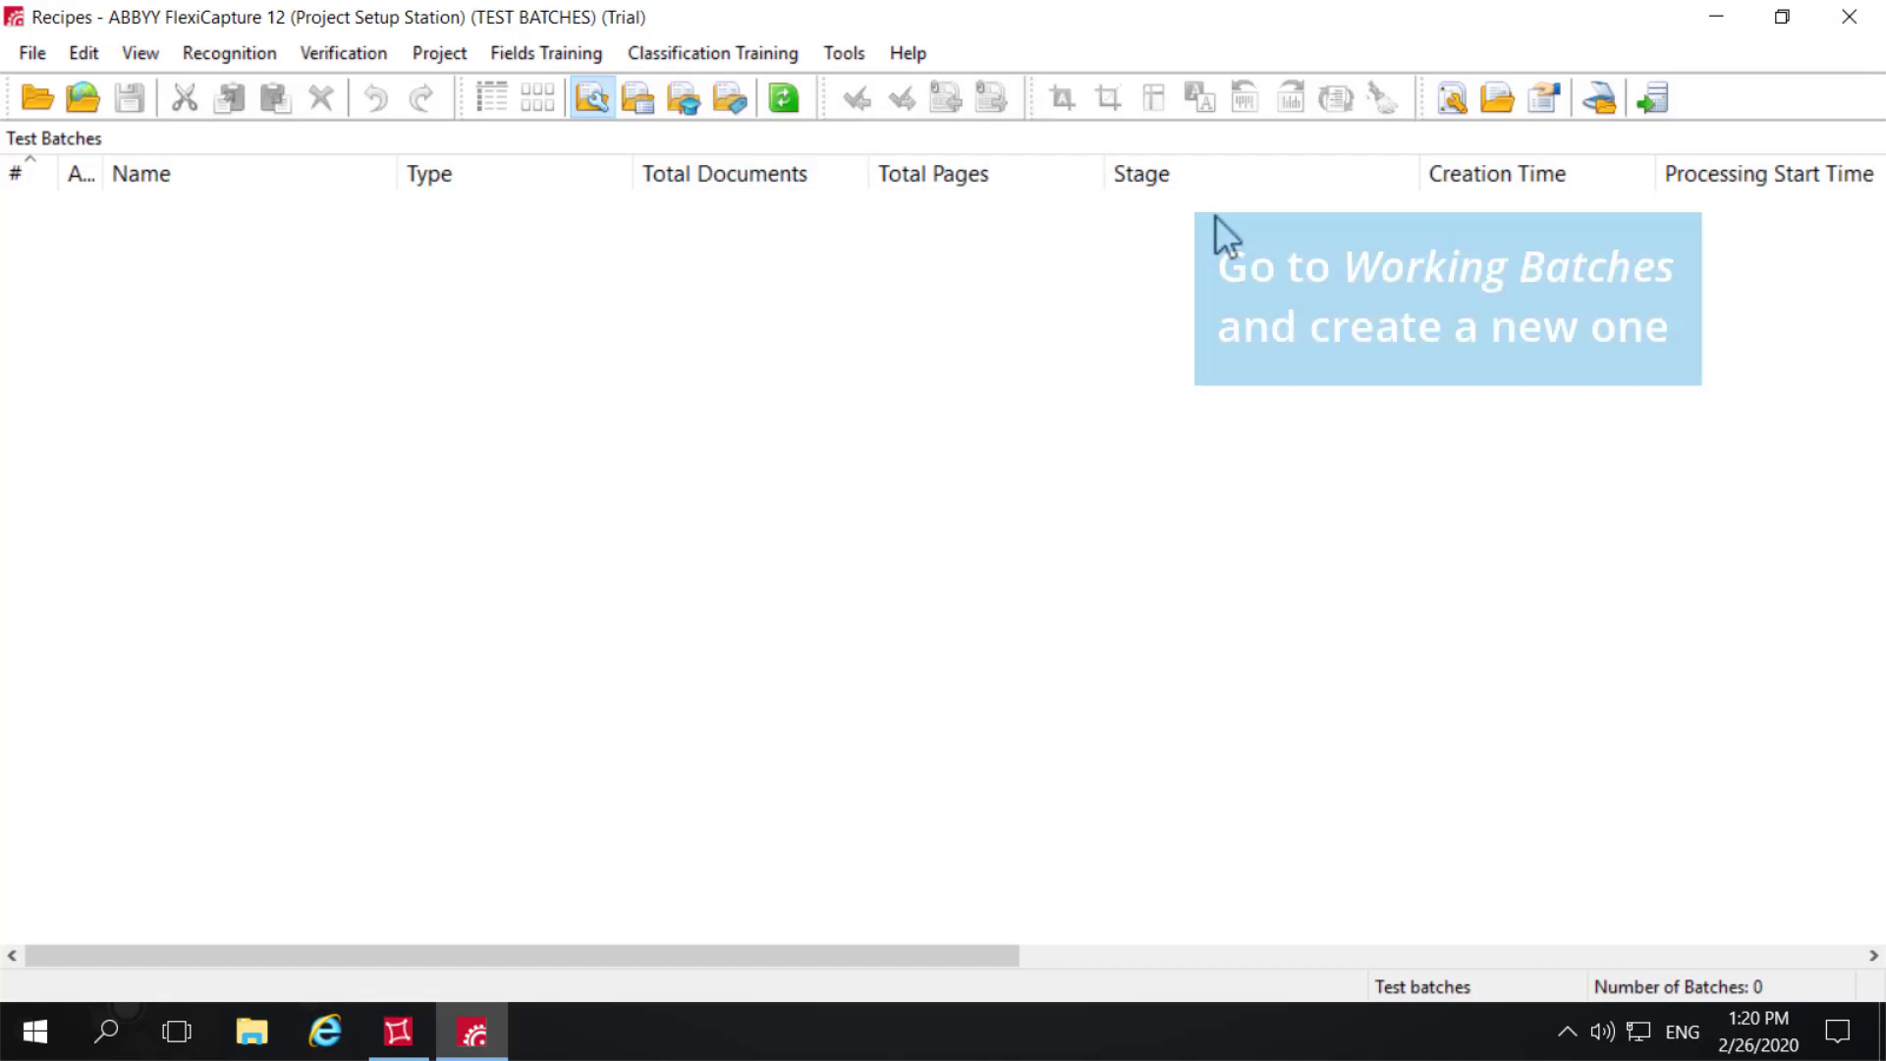
- Switch from the test batches to the working batches and create a new batch there
click(144, 57)
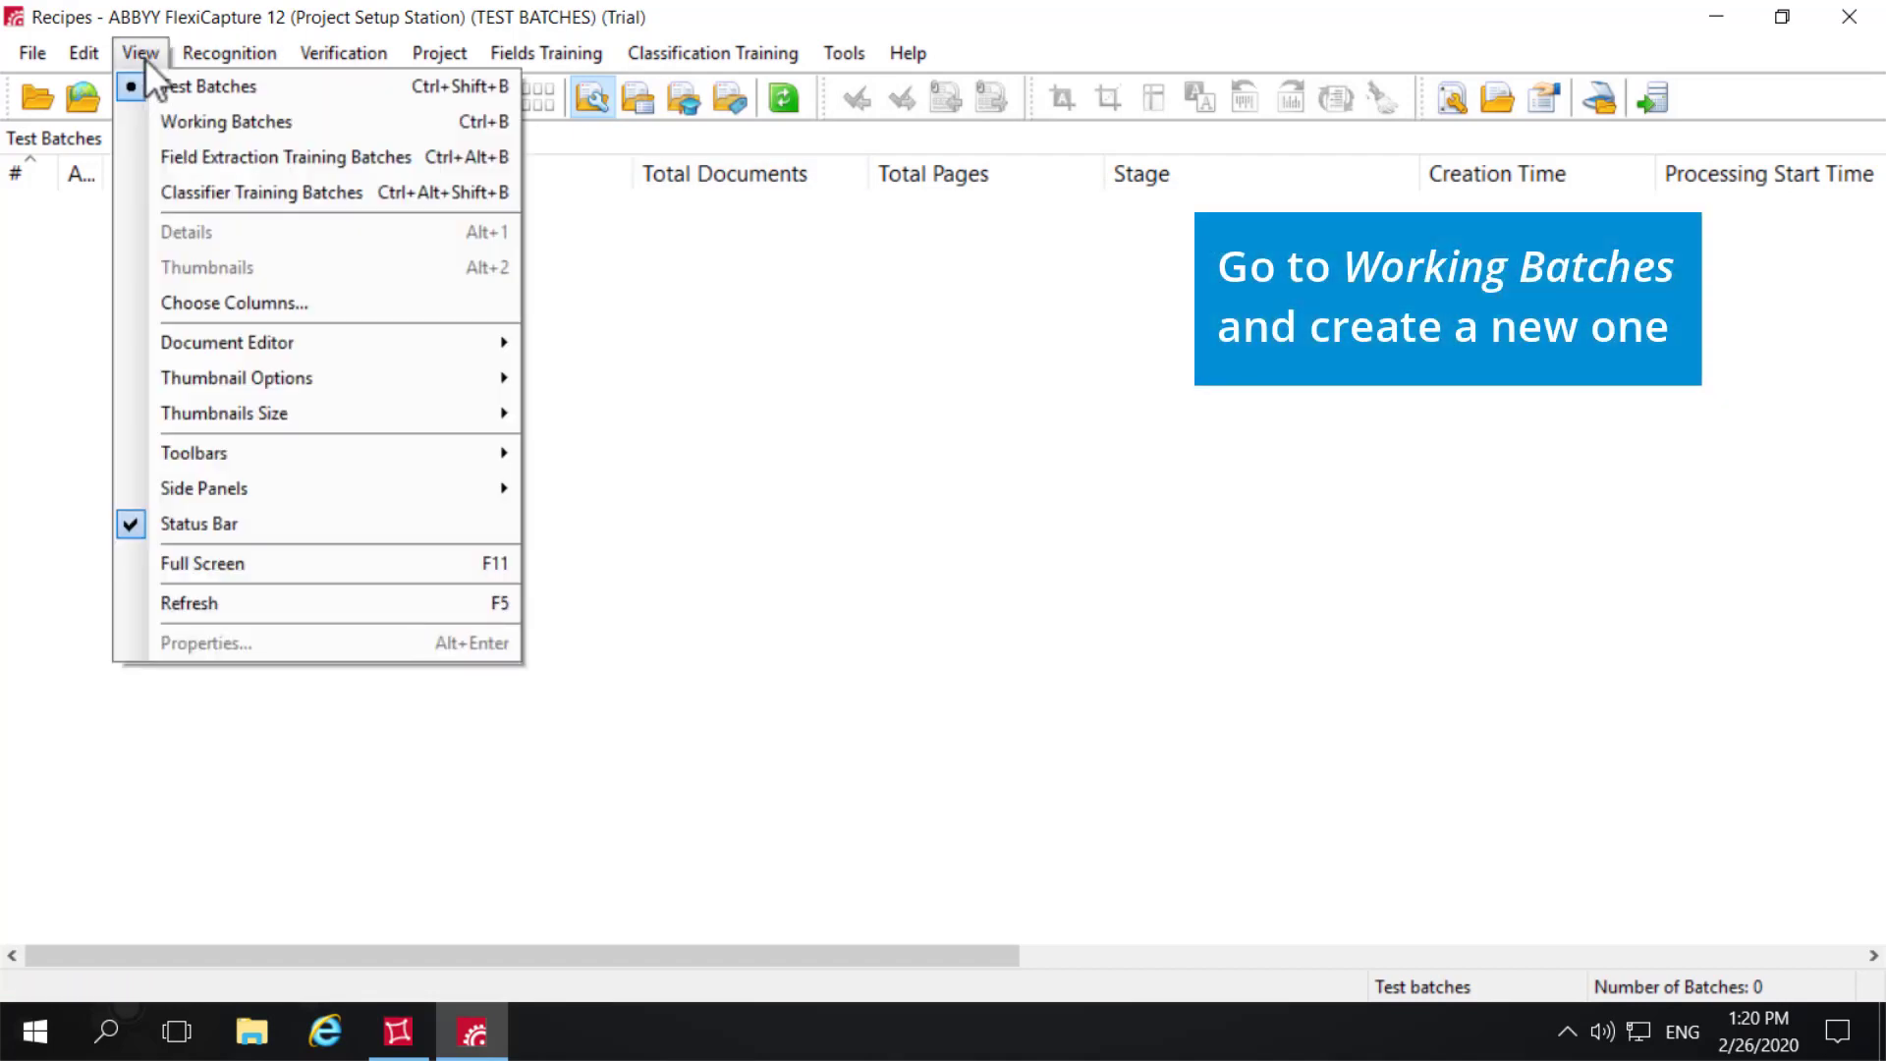
click(164, 118)
right_click(159, 227)
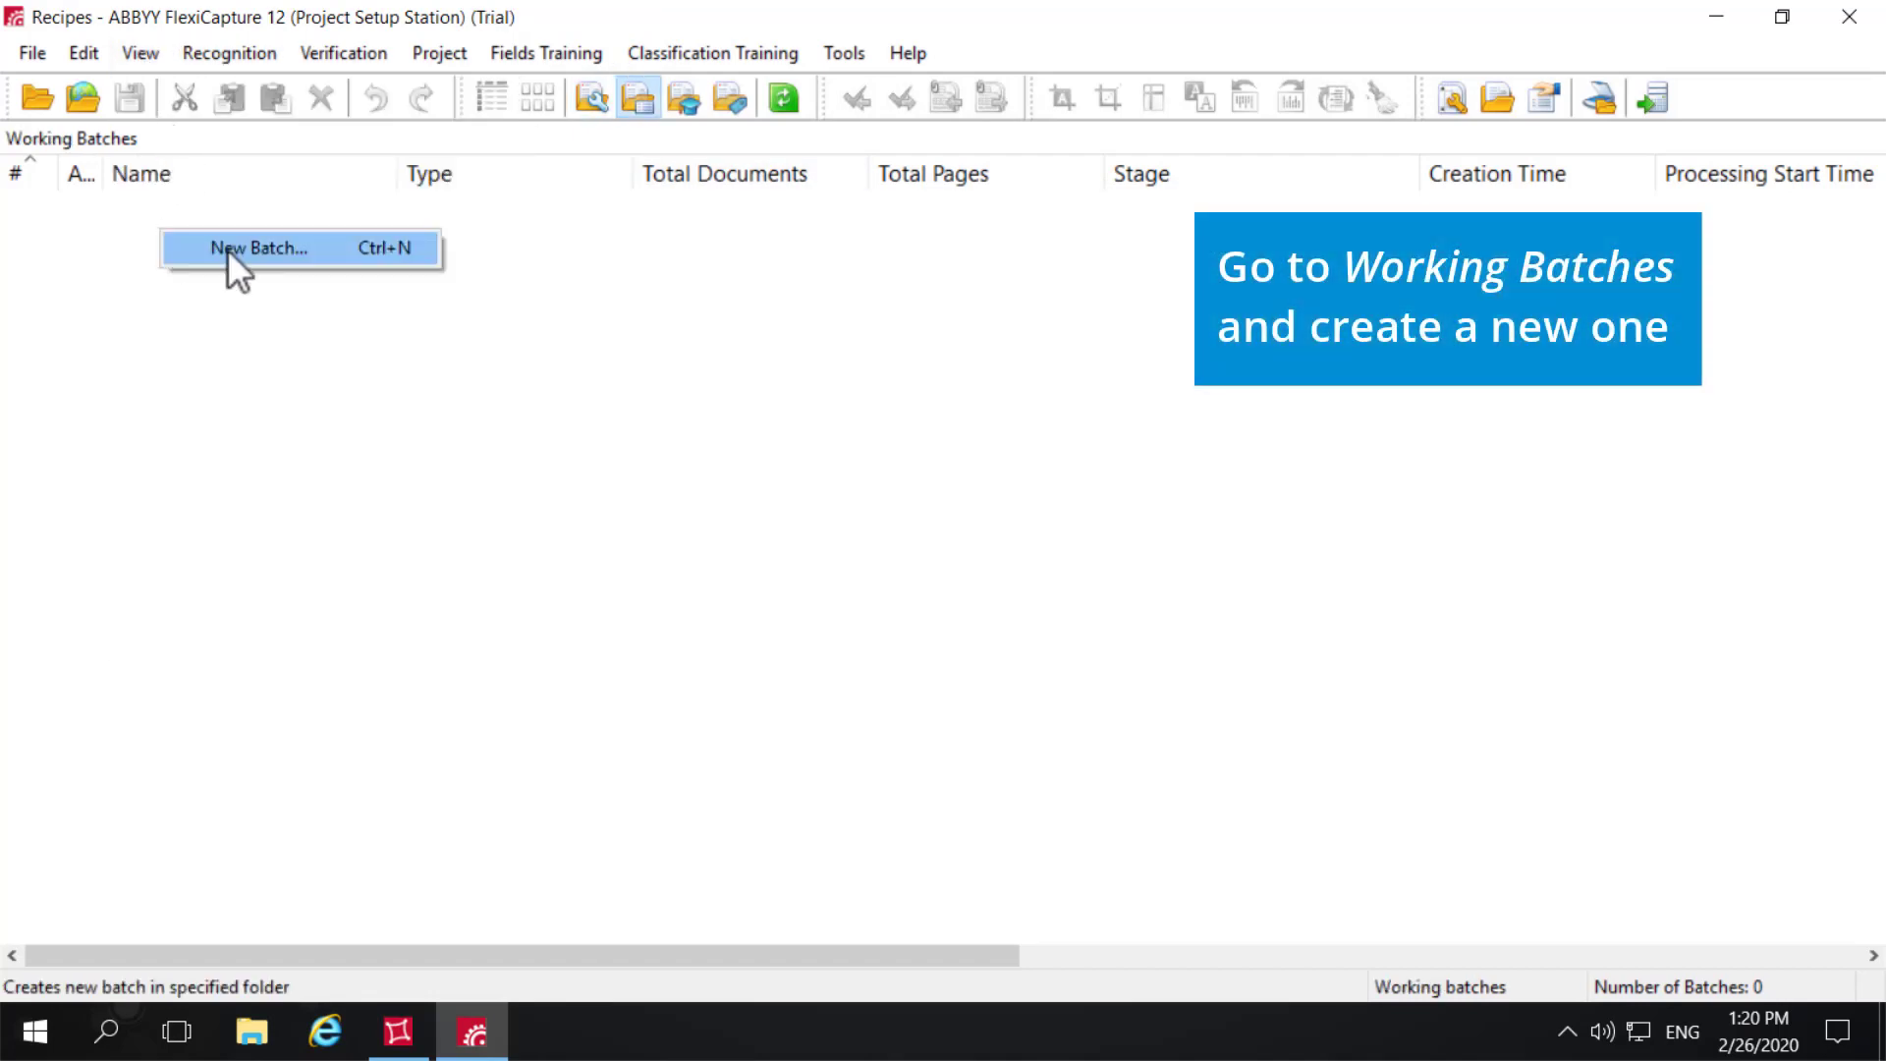
click(226, 249)
- Load the images Recipe1 through Recipe6 from the 16 - Recipes folder into the new working batch
right_click(190, 207)
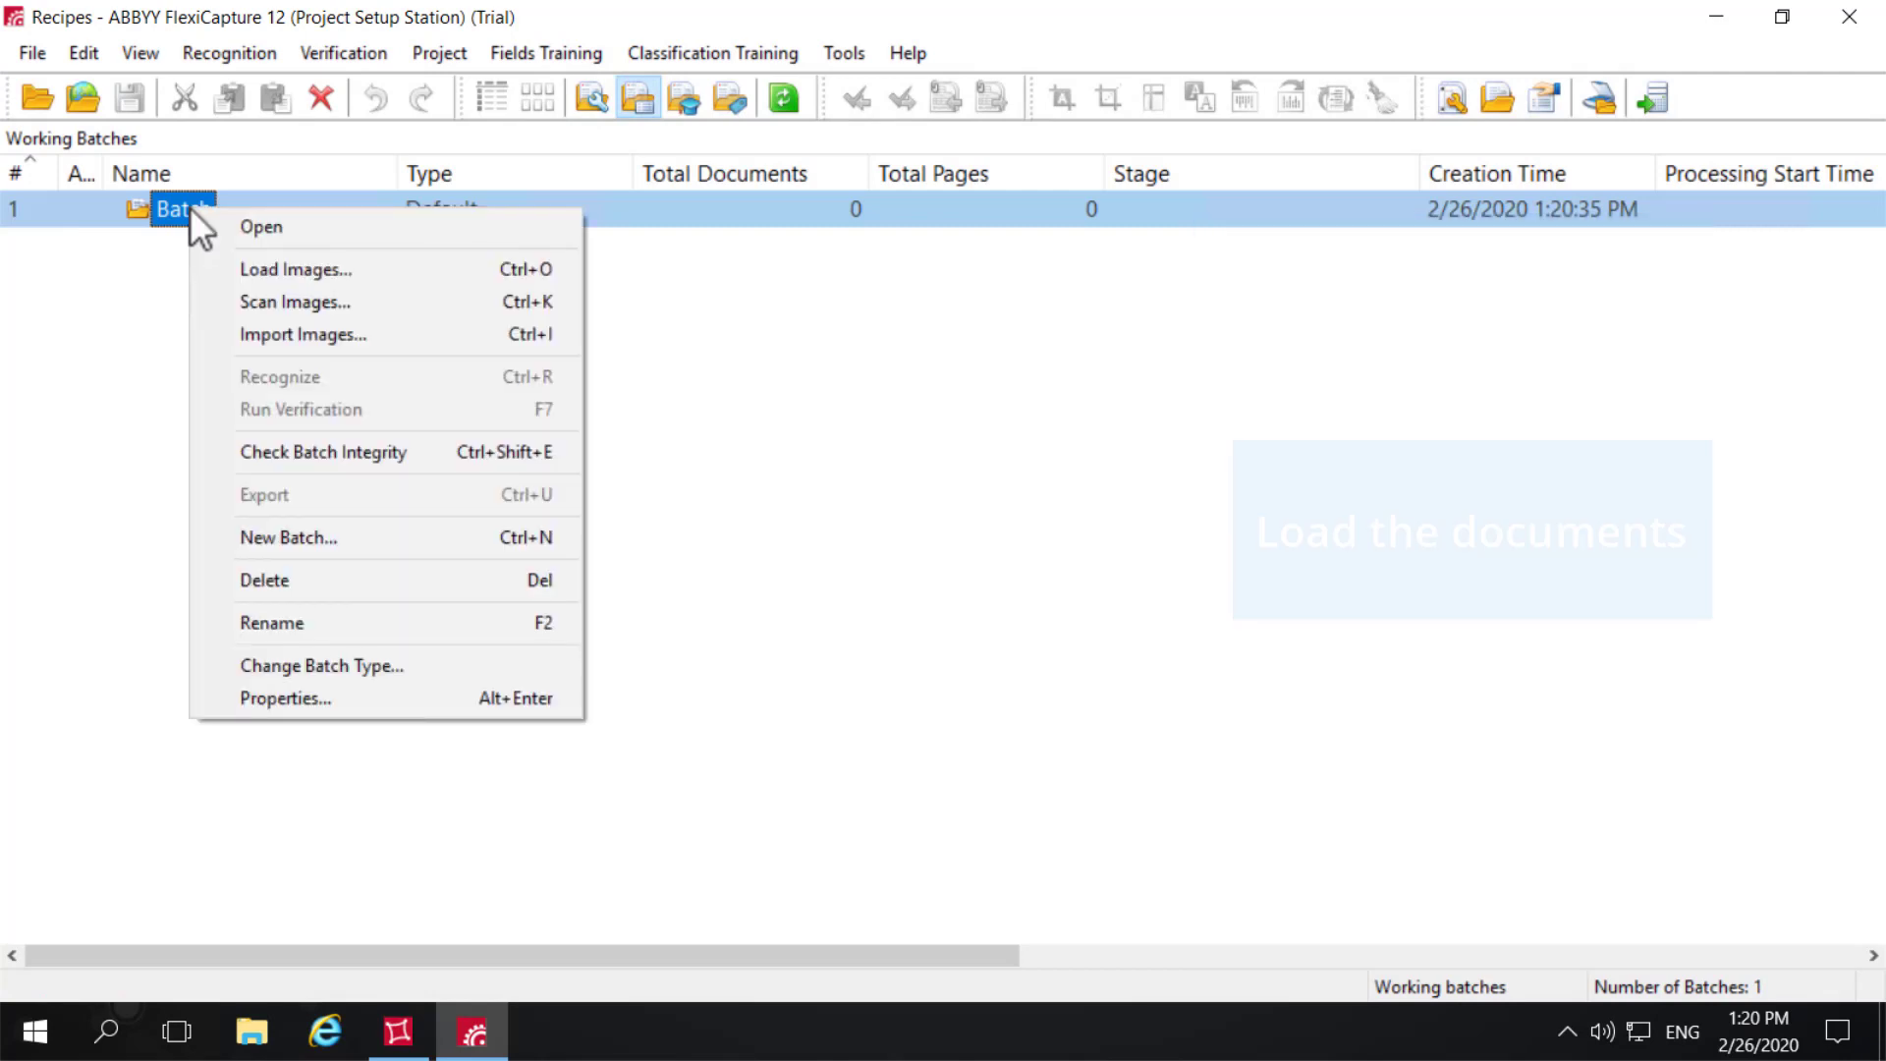
click(271, 273)
click(721, 314)
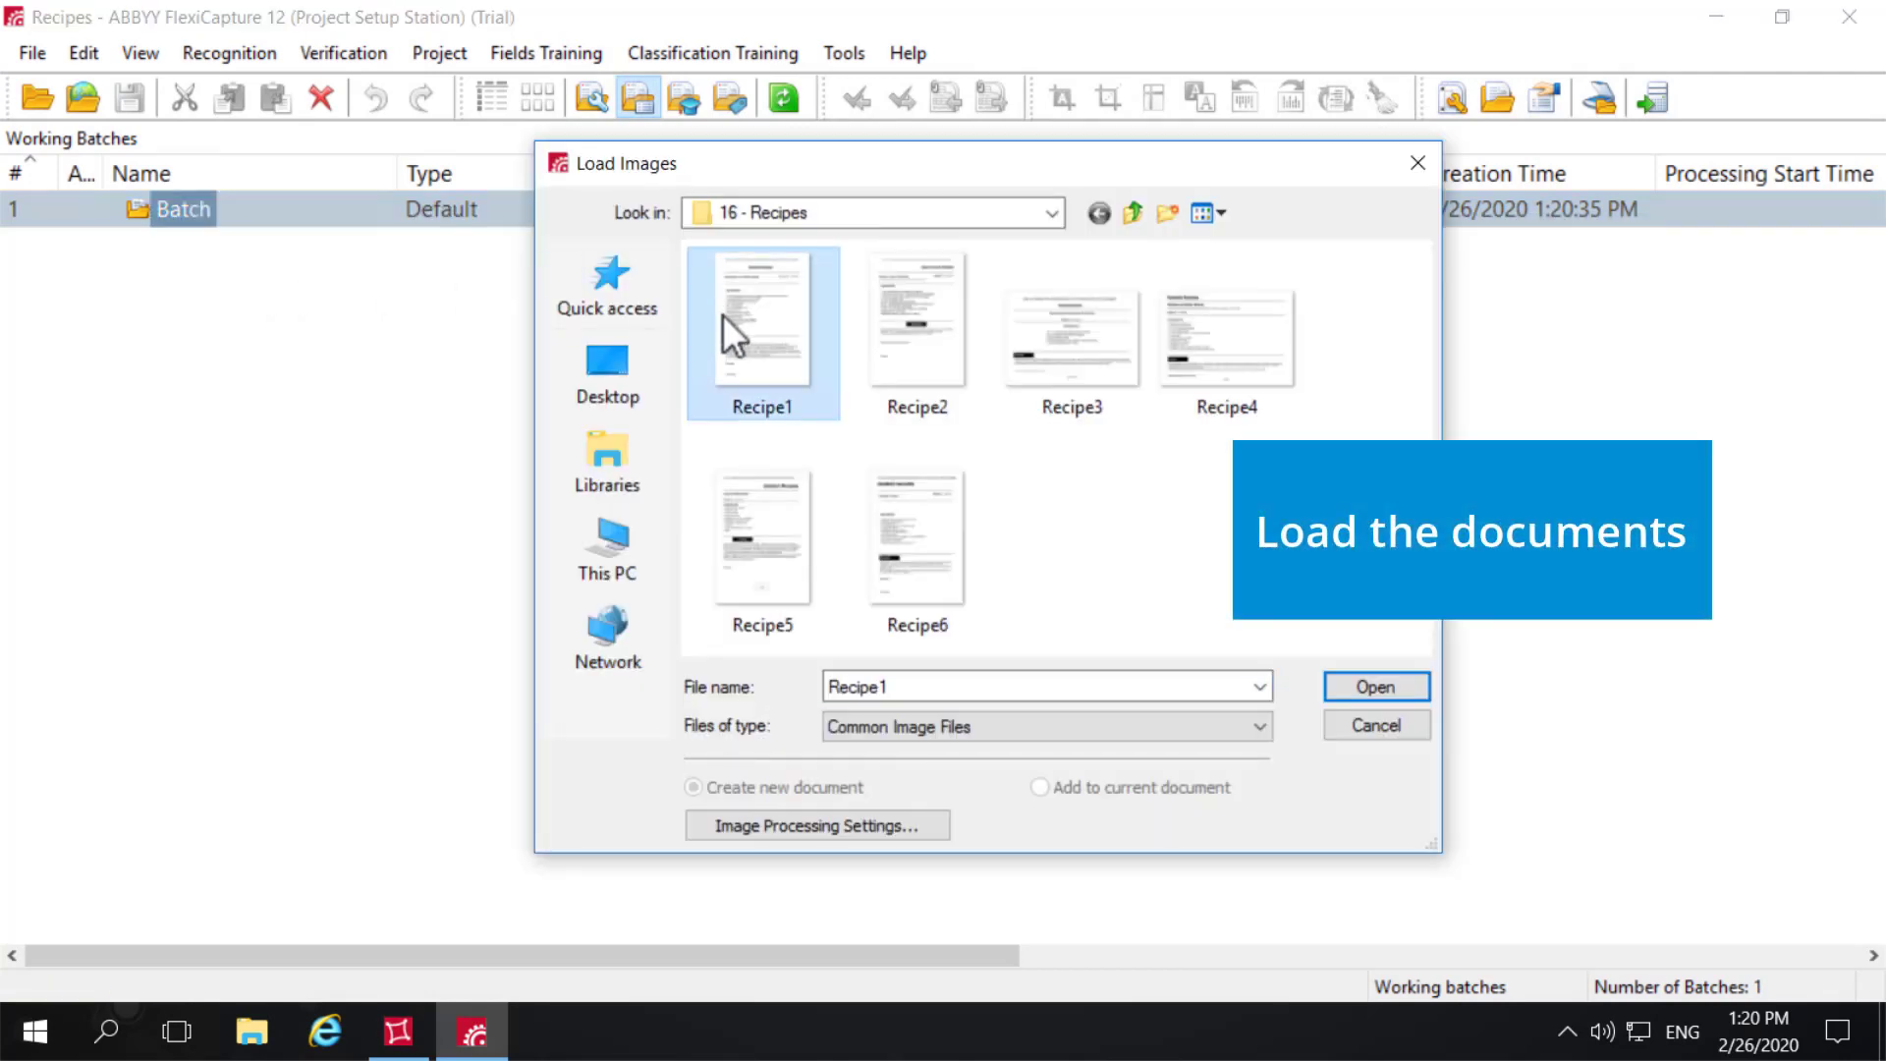
shift+click(963, 545)
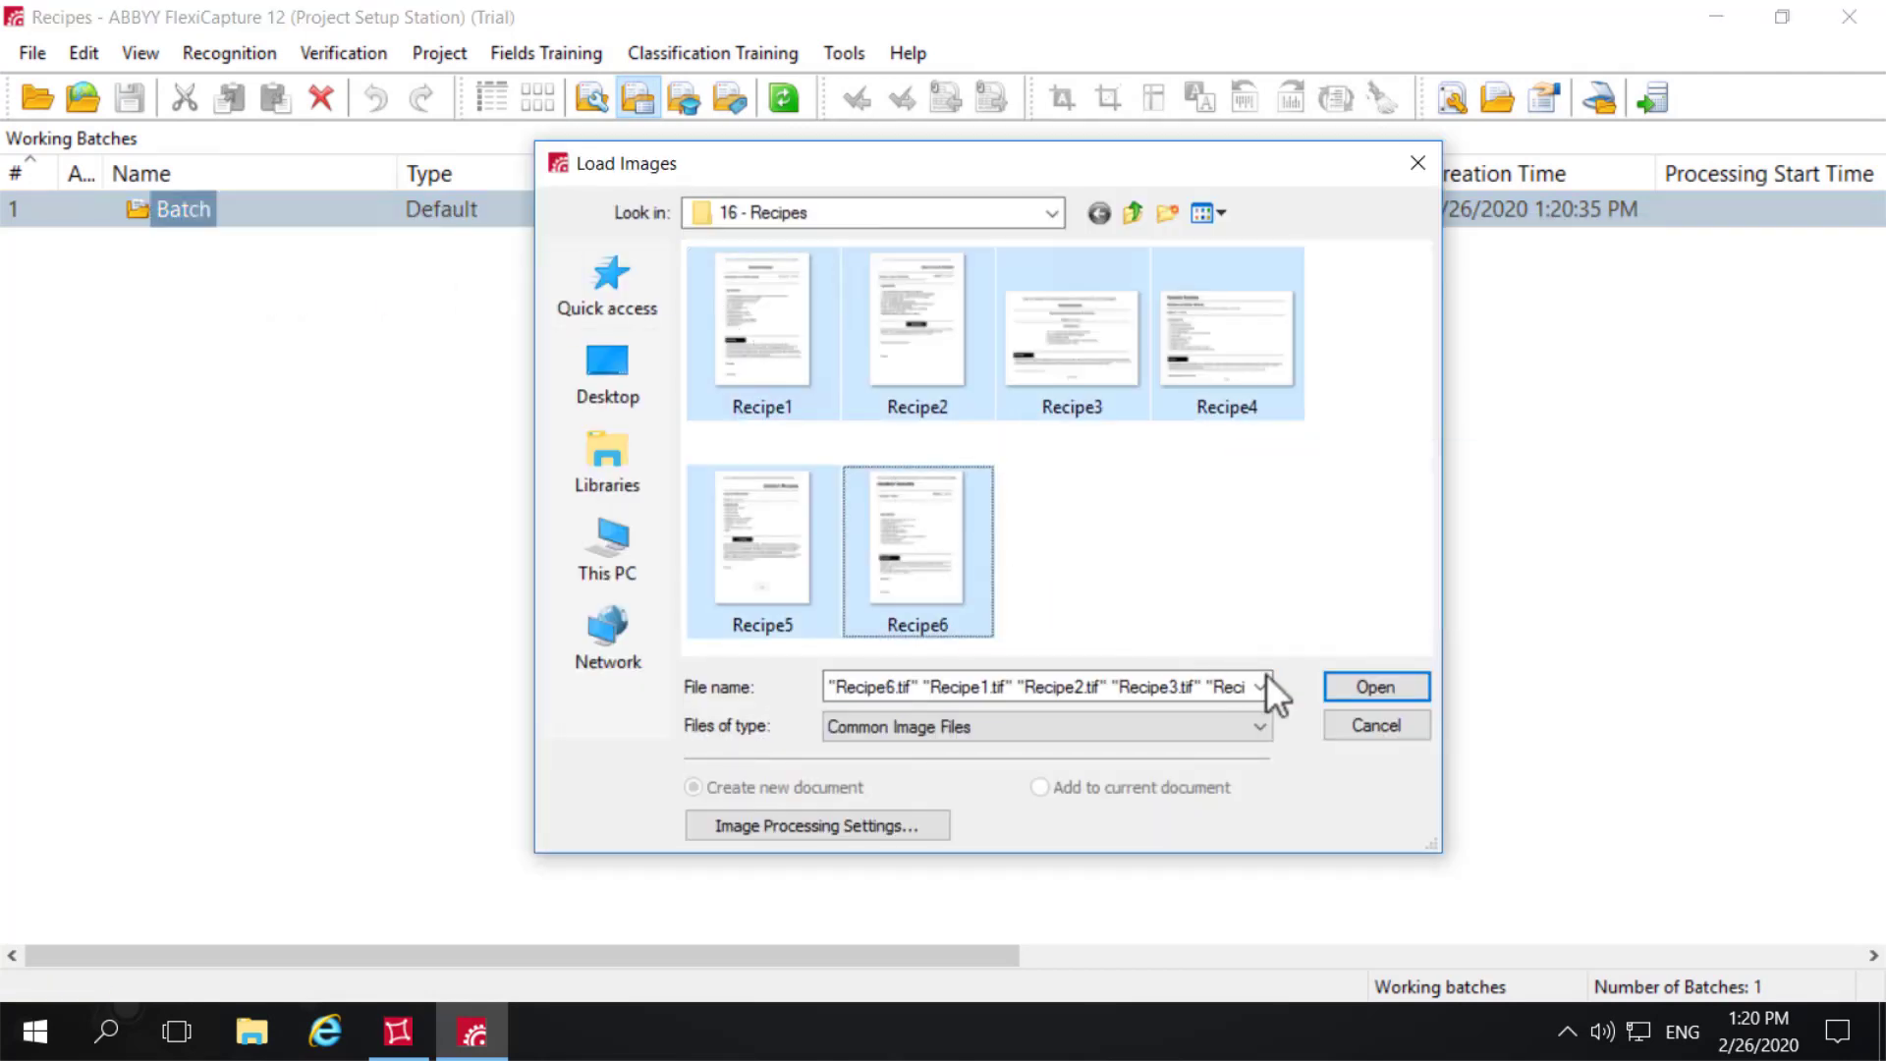
click(1375, 687)
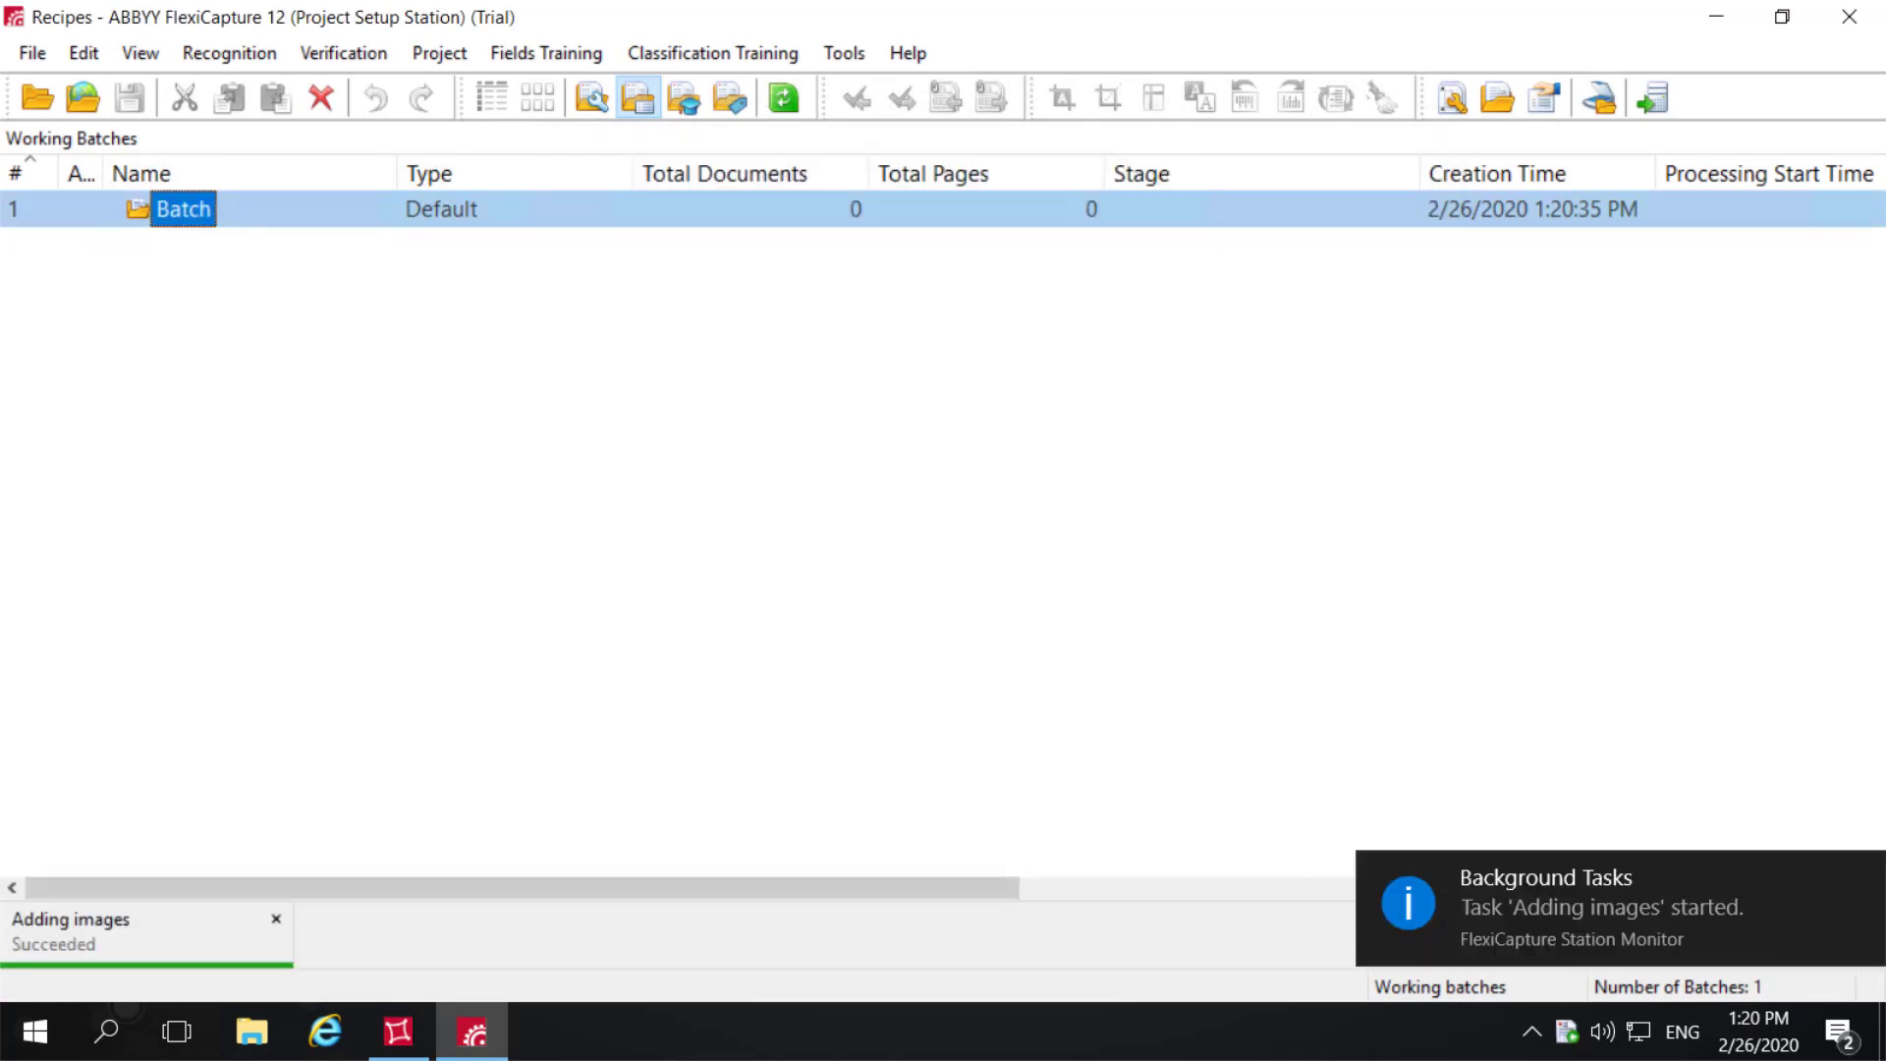
- Open the batch and examine the recognized RecipeName, RecipeNumber and Ingredients fields in each of the six documents
double_click(191, 206)
double_click(208, 202)
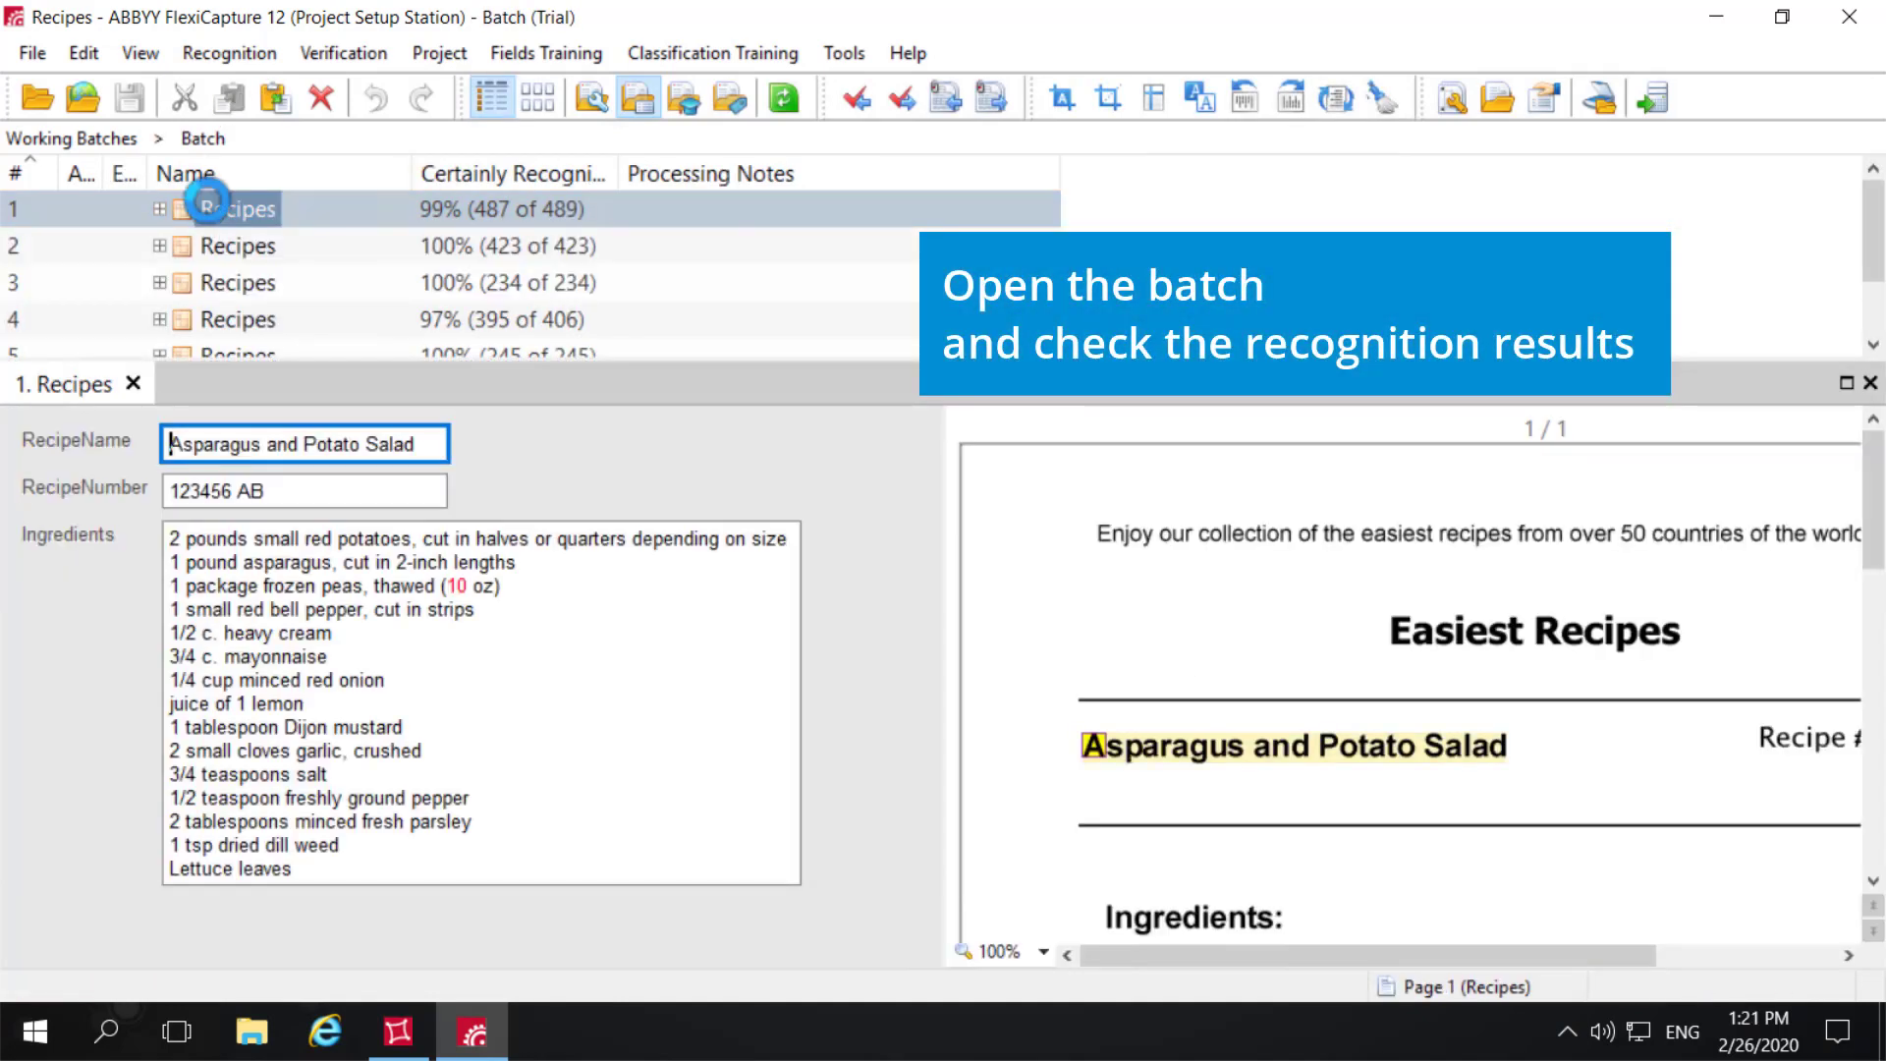
double_click(237, 245)
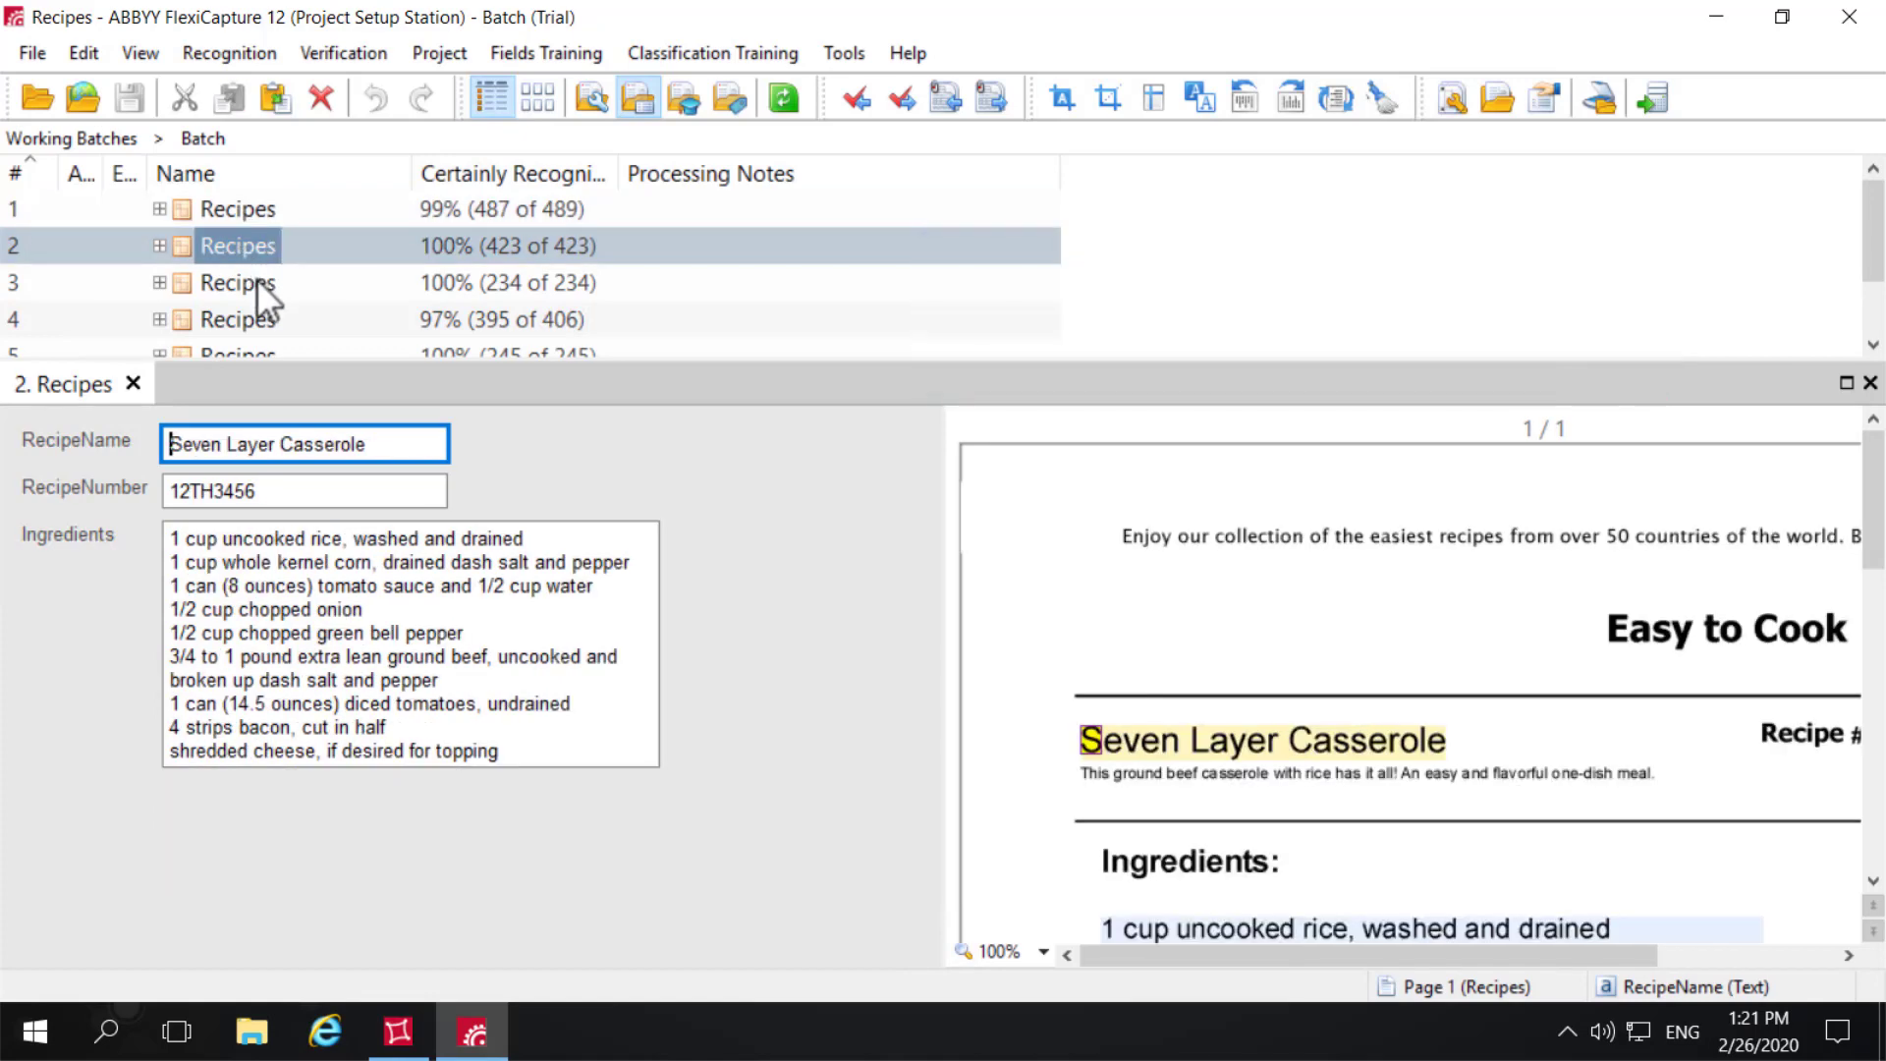
click(257, 279)
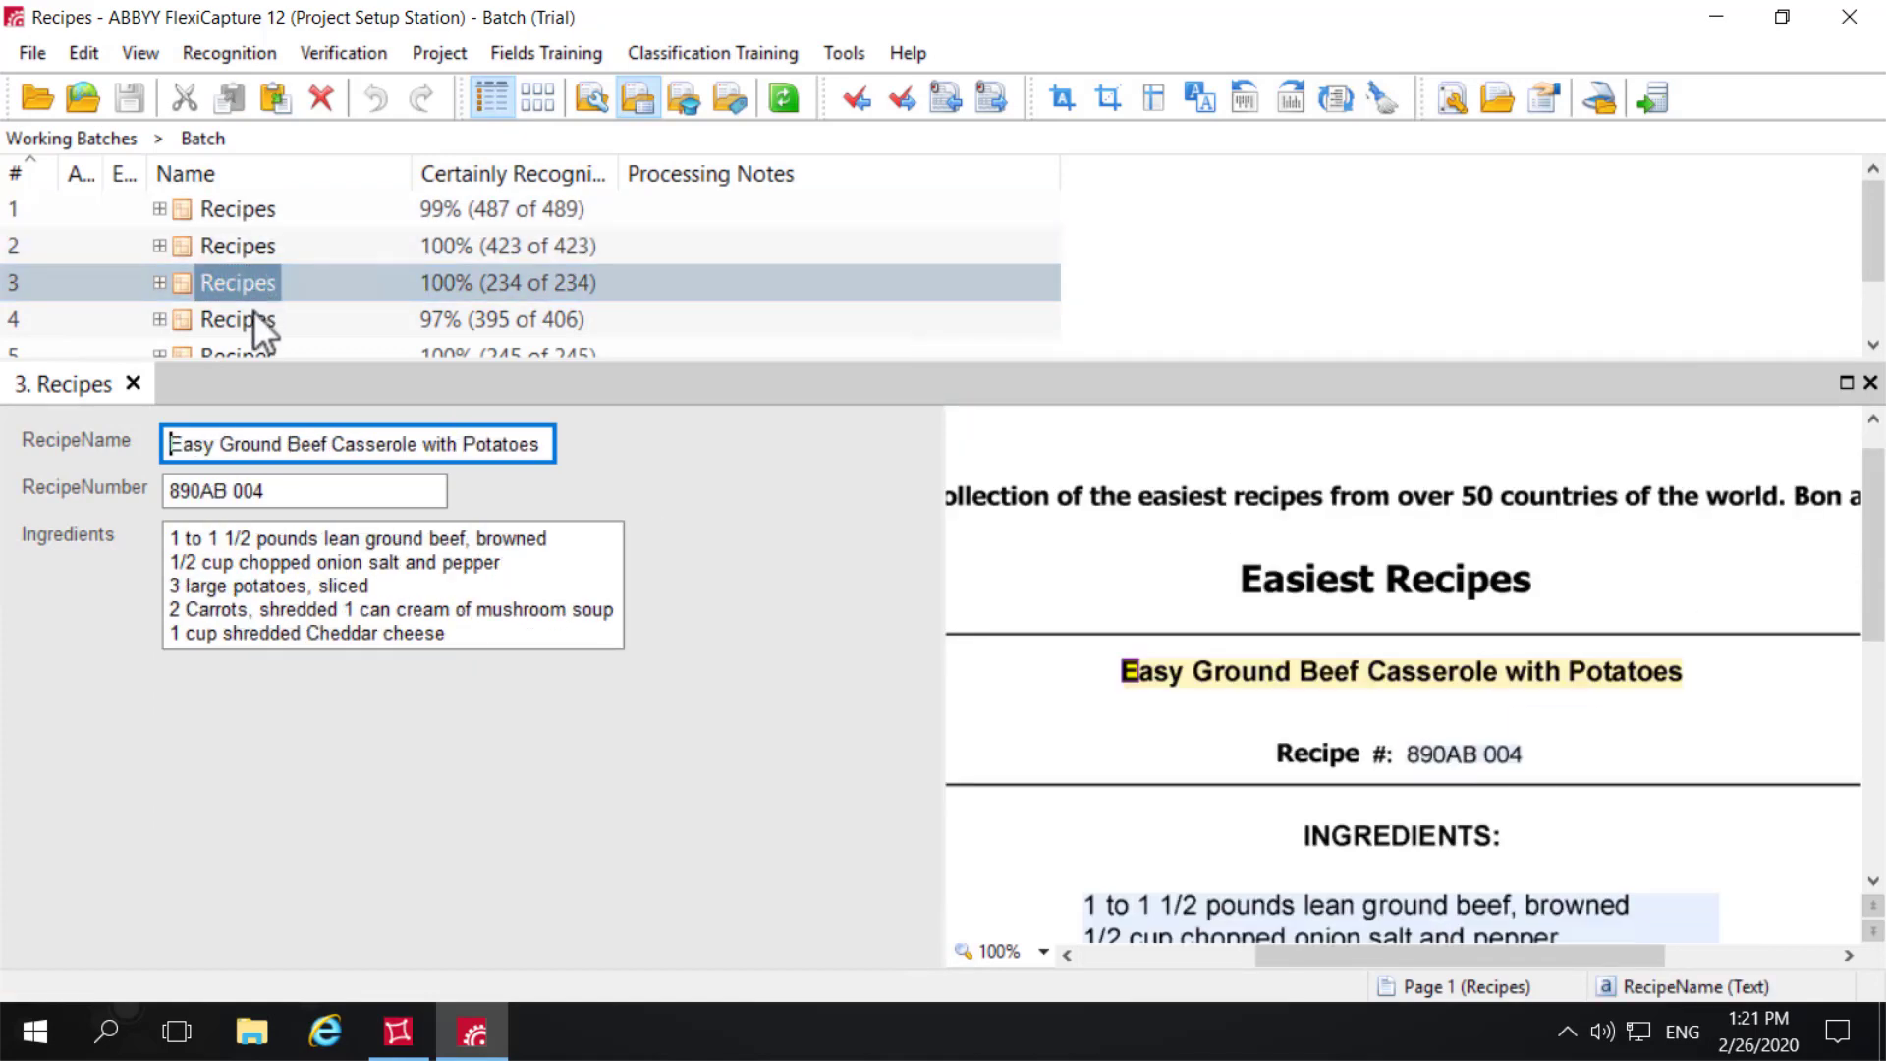
click(250, 316)
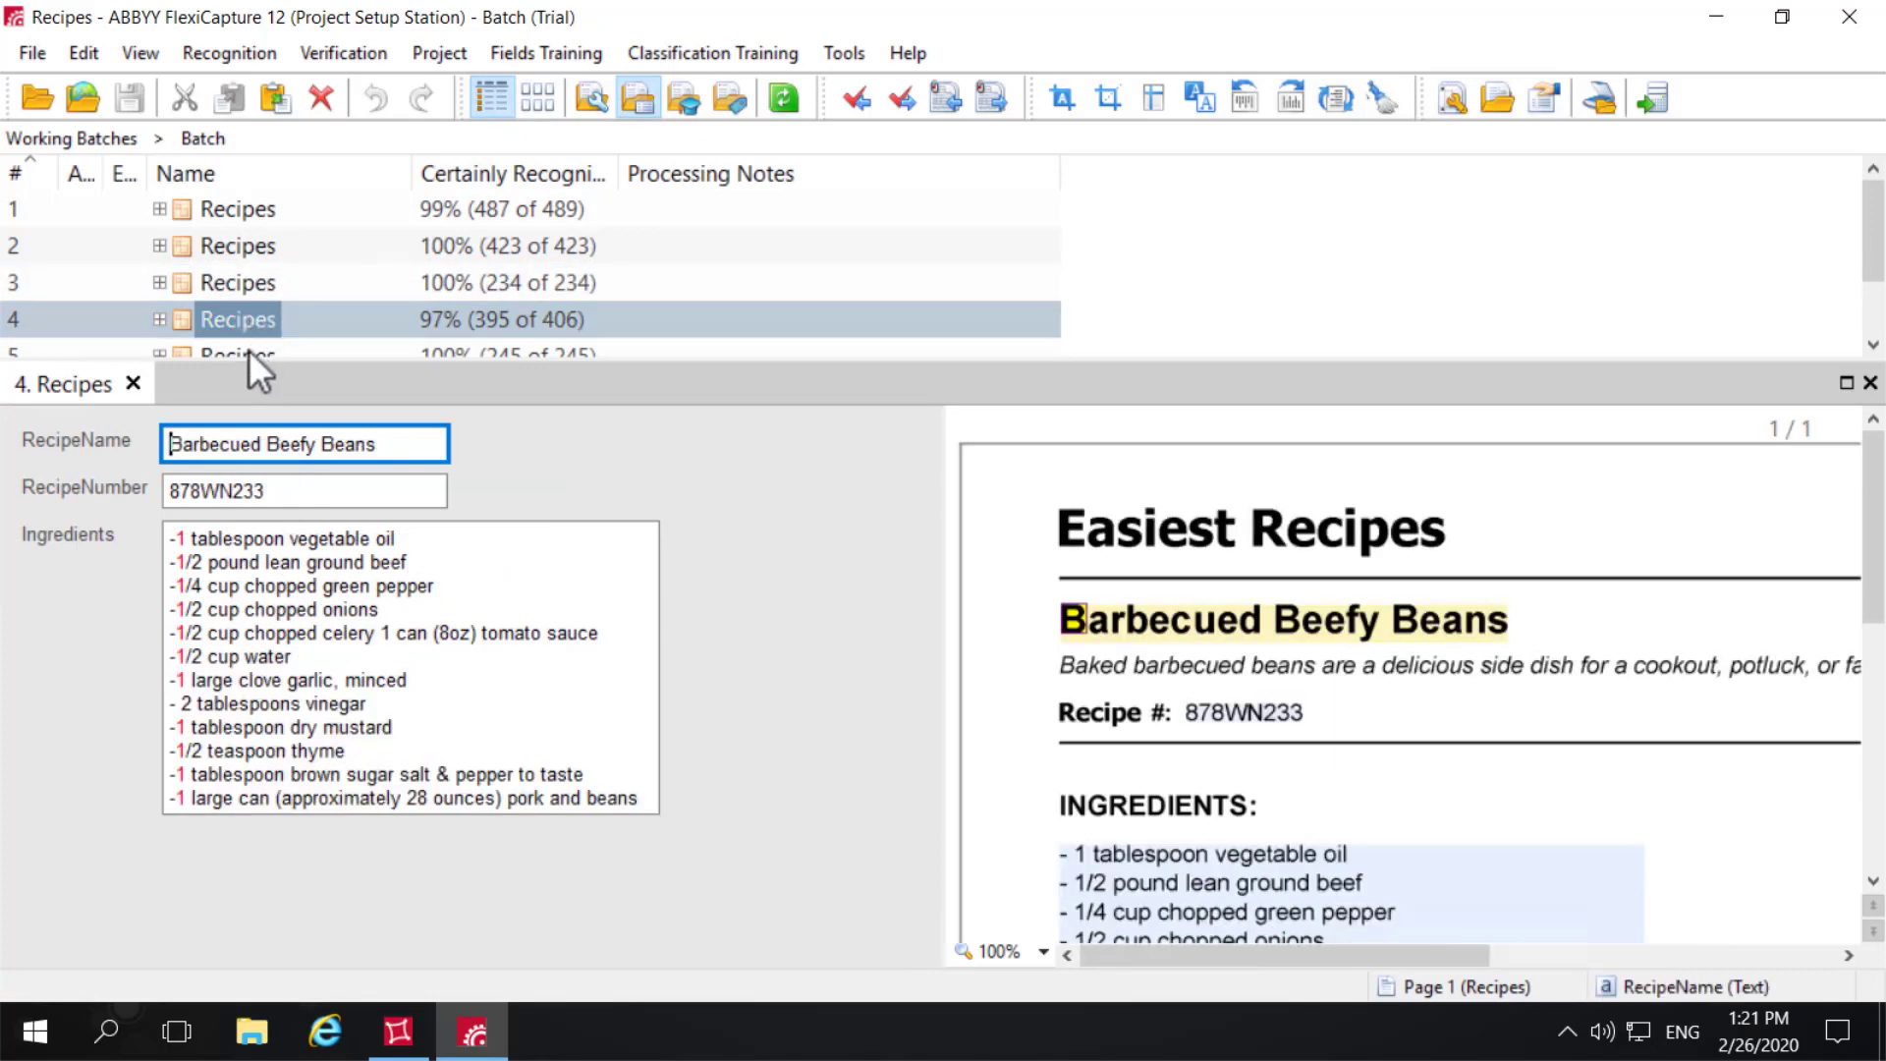
scroll(250, 347, down, 1)
click(253, 280)
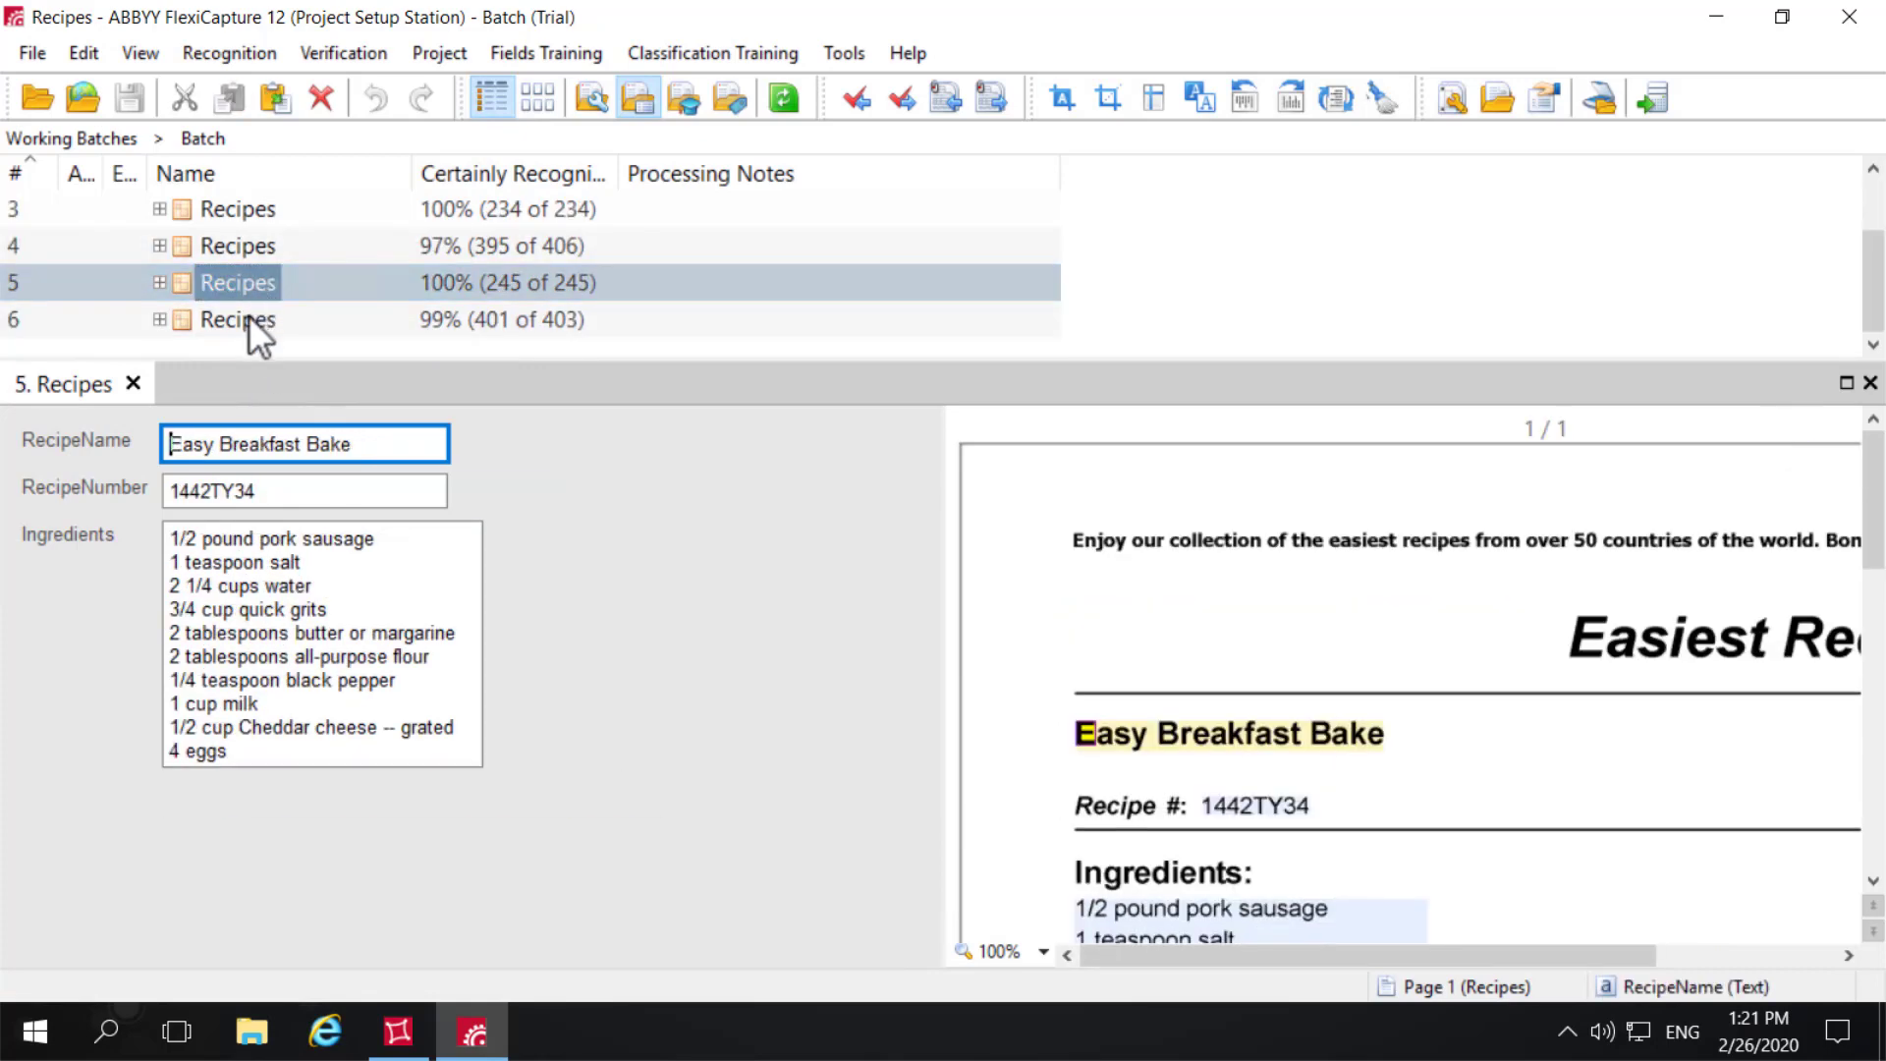
click(250, 317)
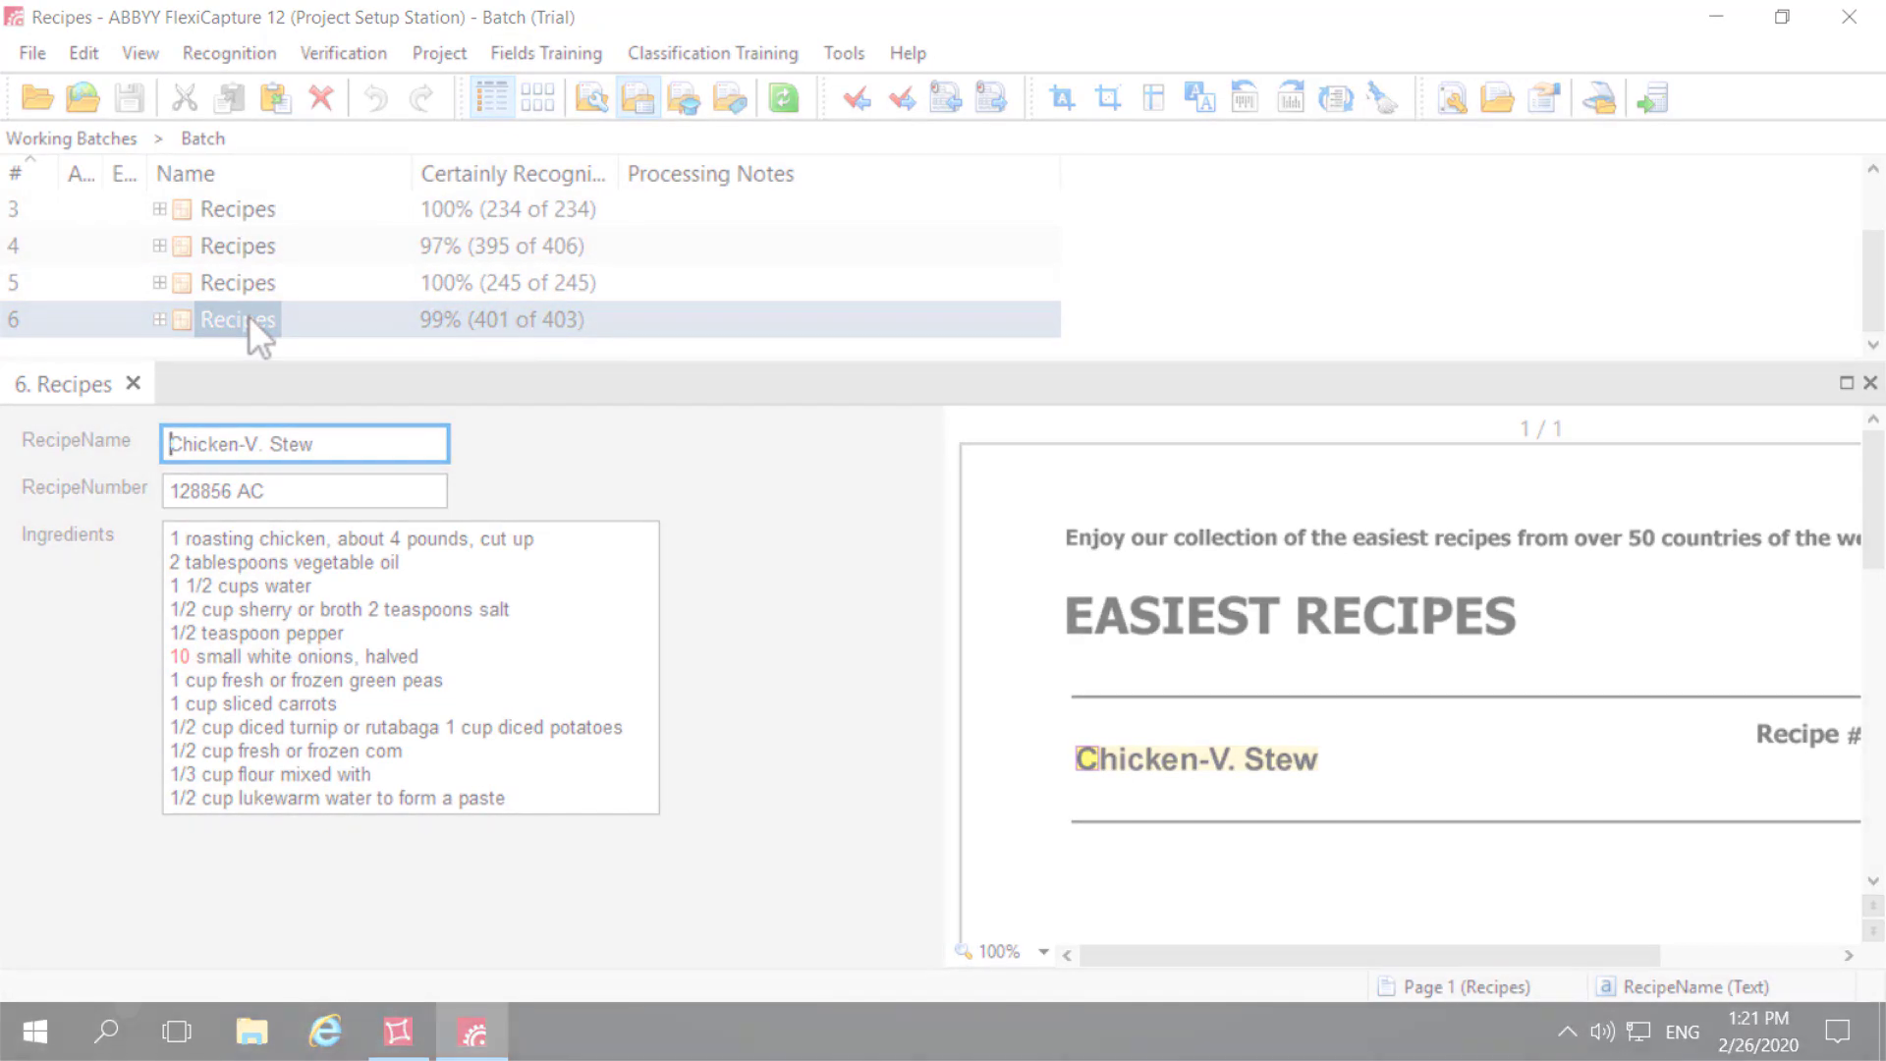